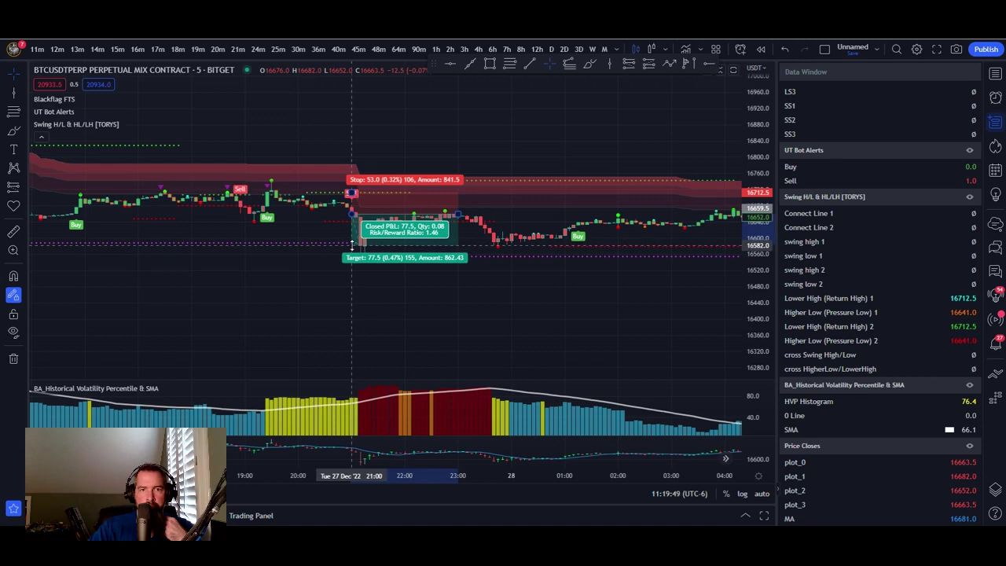
- Raise the long position's profit target slightly and move the BTCUSDT 5-minute chart into early January
{"action": "left_click_drag", "start_coordinate": [351, 245], "coordinate": [351, 249]}
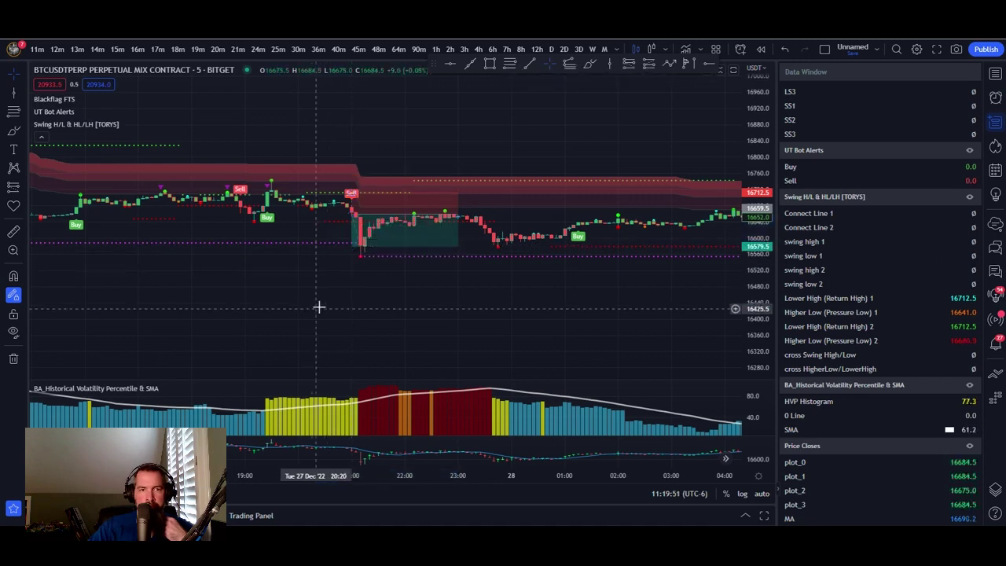
{"action": "scroll", "coordinate": [361, 283], "scroll_direction": "down", "scroll_amount": 5}
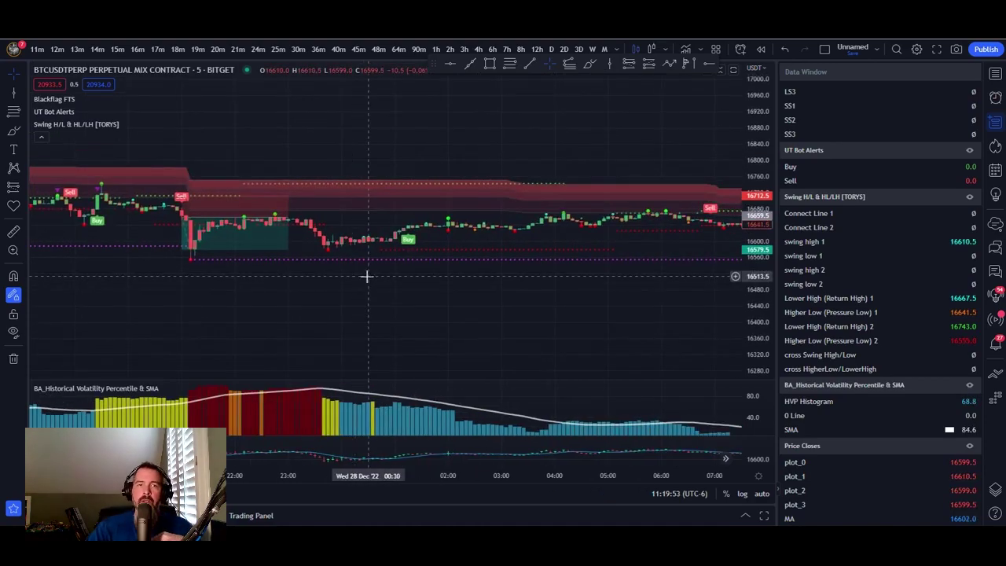
{"action": "left_click_drag", "start_coordinate": [669, 333], "coordinate": [247, 285]}
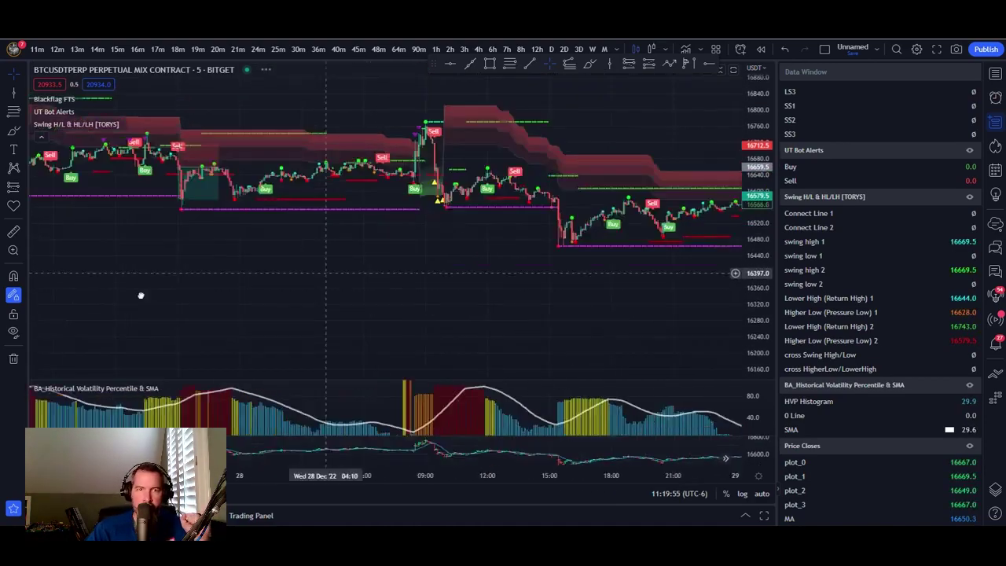
{"action": "left_click_drag", "start_coordinate": [553, 325], "coordinate": [377, 254]}
{"action": "left_click_drag", "start_coordinate": [598, 291], "coordinate": [393, 267]}
{"action": "left_click_drag", "start_coordinate": [708, 291], "coordinate": [94, 227]}
{"action": "left_click_drag", "start_coordinate": [692, 236], "coordinate": [377, 228]}
{"action": "left_click_drag", "start_coordinate": [604, 227], "coordinate": [236, 243]}
{"action": "left_click_drag", "start_coordinate": [550, 267], "coordinate": [285, 258]}
{"action": "left_click_drag", "start_coordinate": [708, 276], "coordinate": [123, 353]}
{"action": "left_click_drag", "start_coordinate": [740, 298], "coordinate": [134, 270]}
- Advance the chart through mid-January to the most recent bars
{"action": "left_click_drag", "start_coordinate": [708, 181], "coordinate": [569, 166]}
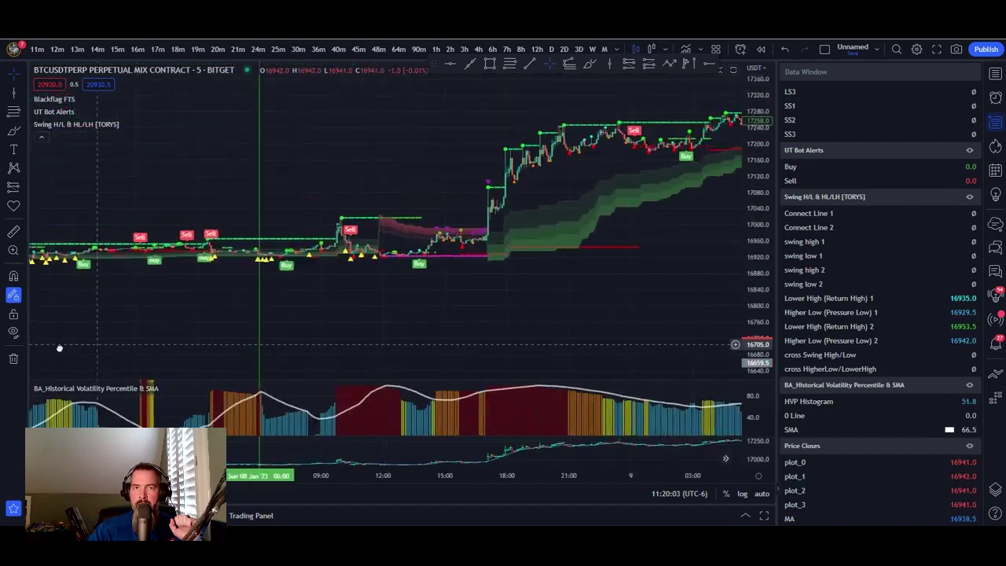
{"action": "left_click_drag", "start_coordinate": [707, 251], "coordinate": [160, 314]}
{"action": "left_click_drag", "start_coordinate": [739, 276], "coordinate": [395, 245]}
{"action": "left_click_drag", "start_coordinate": [731, 220], "coordinate": [197, 173]}
{"action": "left_click_drag", "start_coordinate": [691, 145], "coordinate": [260, 314]}
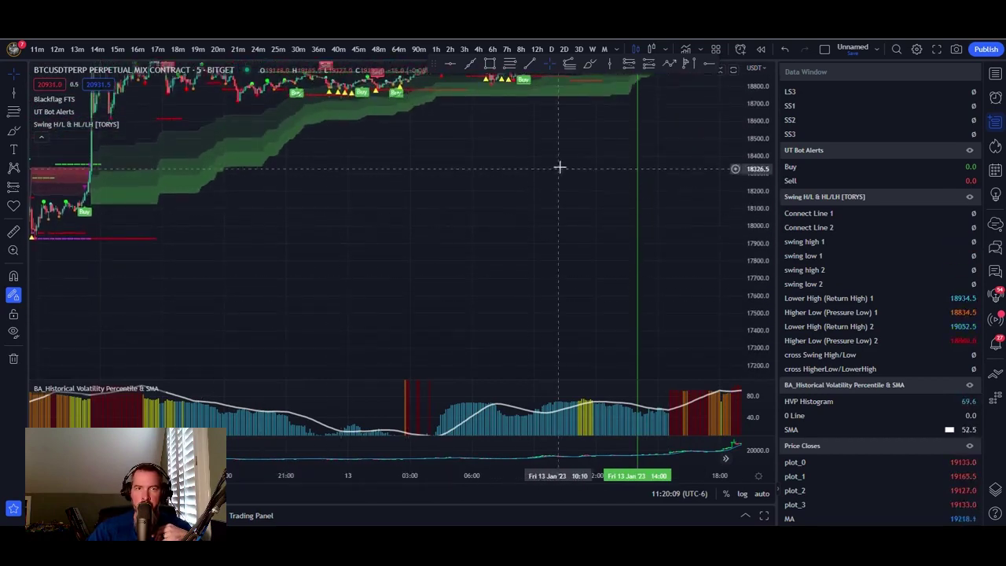
{"action": "left_click_drag", "start_coordinate": [558, 166], "coordinate": [107, 403]}
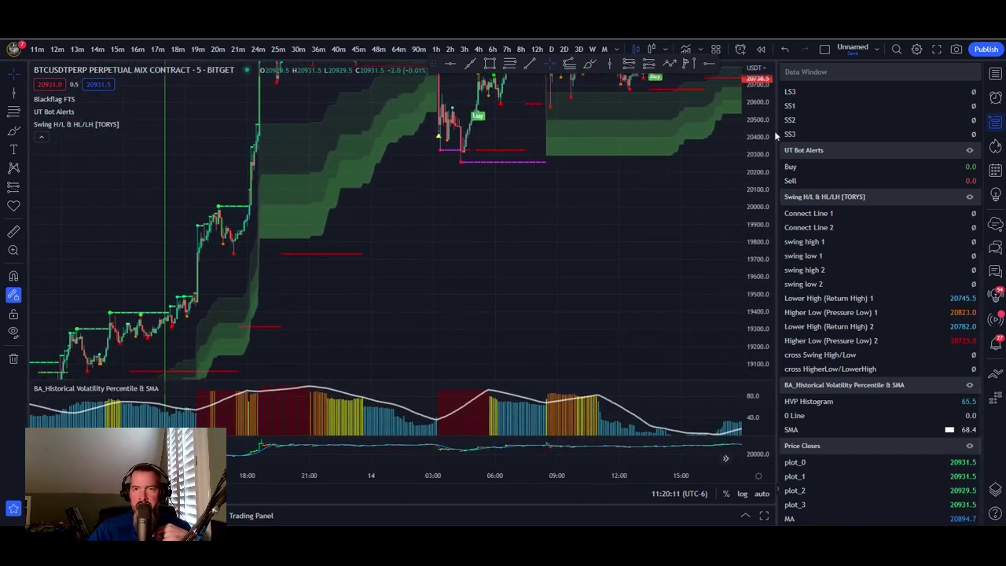
{"action": "left_click_drag", "start_coordinate": [652, 254], "coordinate": [81, 341]}
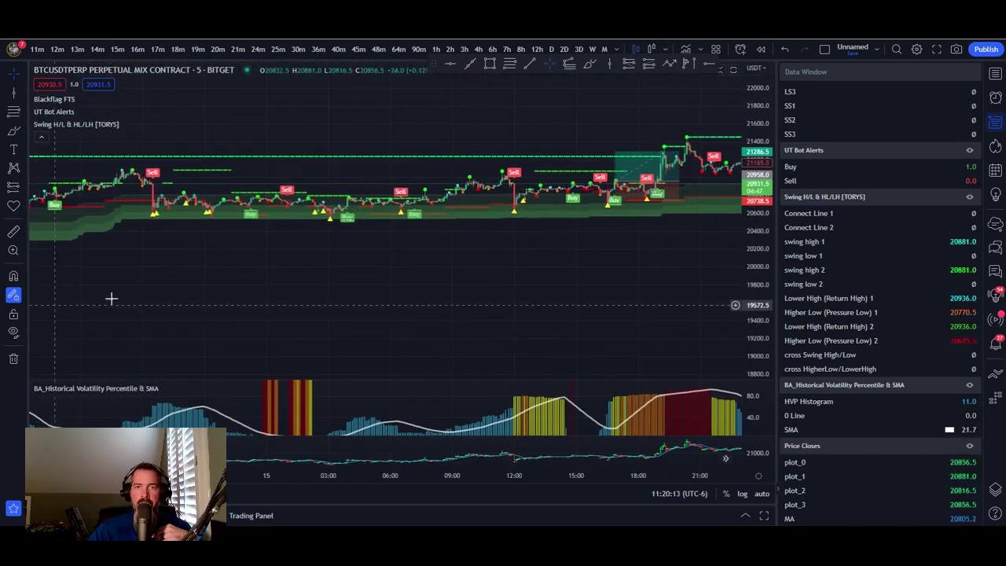
{"action": "left_click_drag", "start_coordinate": [685, 258], "coordinate": [83, 291]}
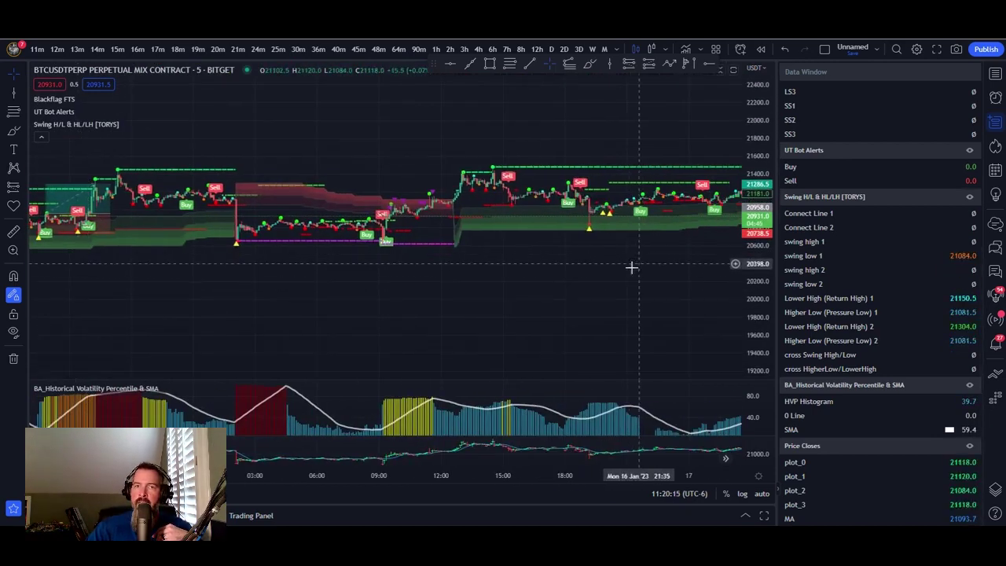
{"action": "left_click_drag", "start_coordinate": [640, 259], "coordinate": [203, 245]}
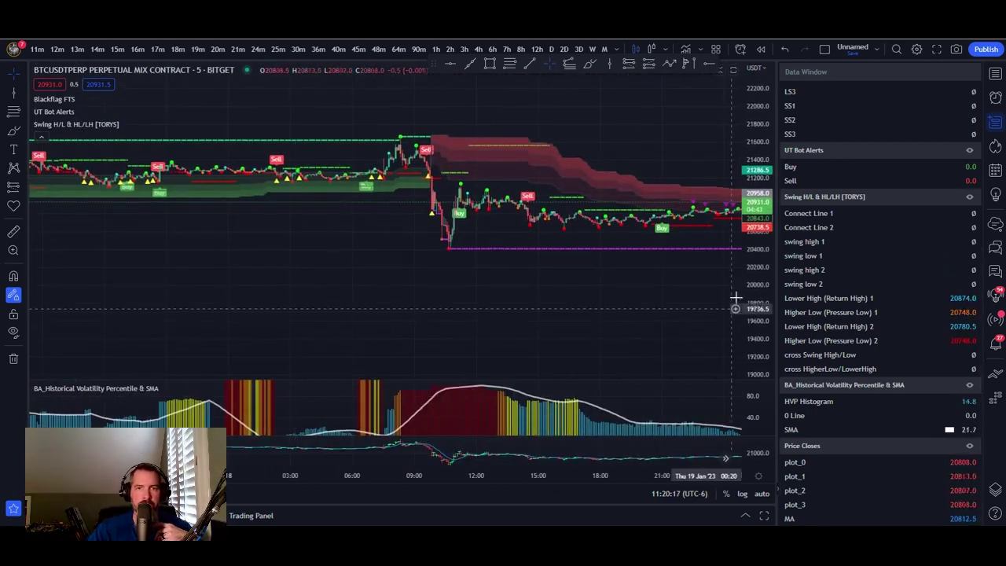
{"action": "left_click_drag", "start_coordinate": [731, 298], "coordinate": [305, 284]}
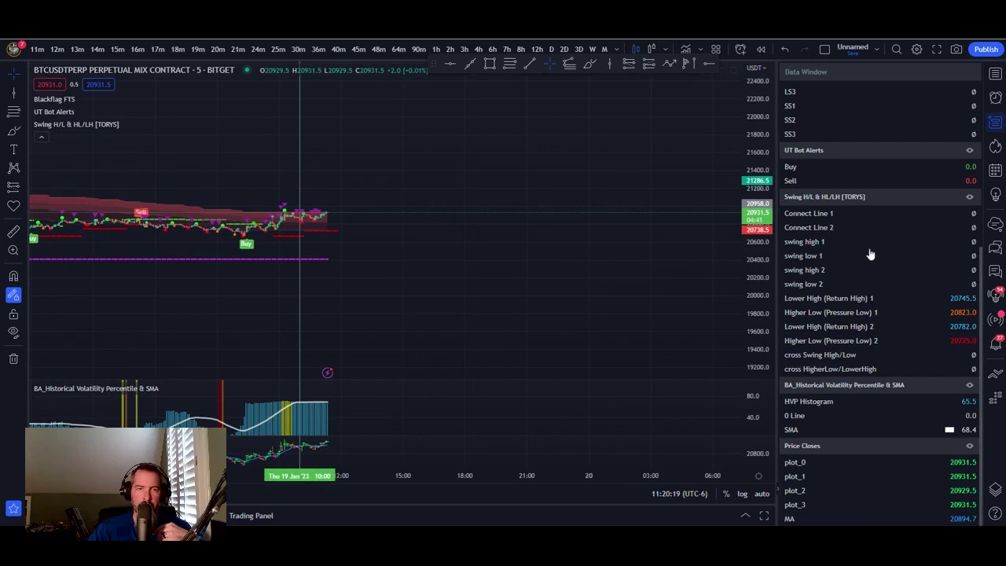
- Stretch the price scale so candles look taller, then shift back to review earlier bars
{"action": "left_click_drag", "start_coordinate": [765, 272], "coordinate": [775, 150]}
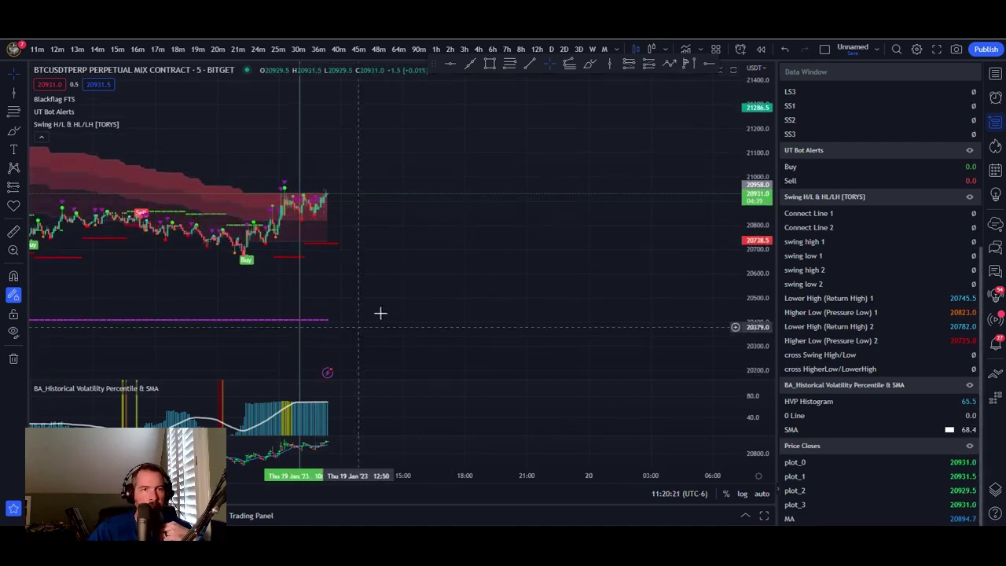
{"action": "left_click_drag", "start_coordinate": [367, 321], "coordinate": [657, 306]}
{"action": "scroll", "coordinate": [657, 305], "scroll_direction": "left", "scroll_amount": 5}
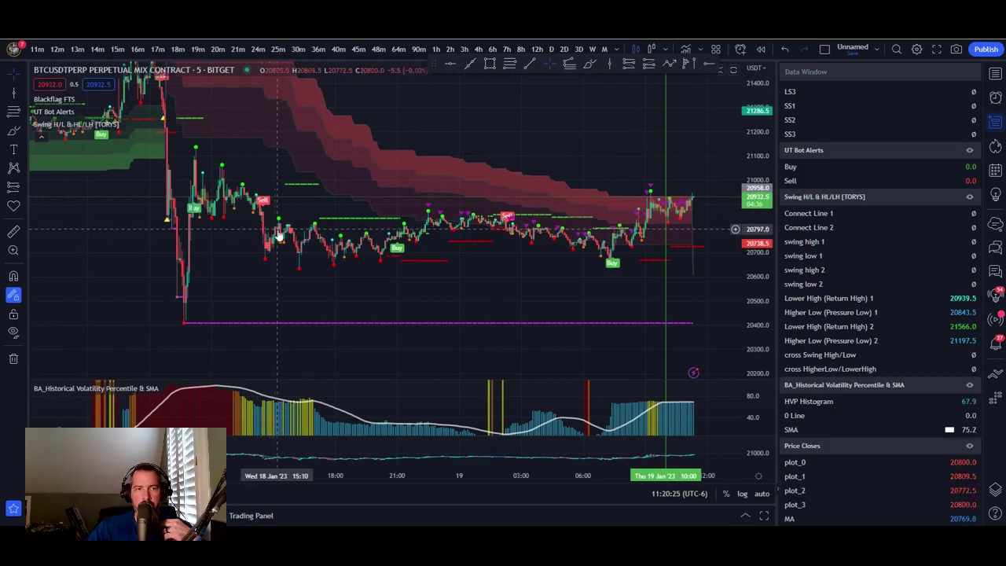
{"action": "scroll", "coordinate": [496, 303], "scroll_direction": "right", "scroll_amount": 8}
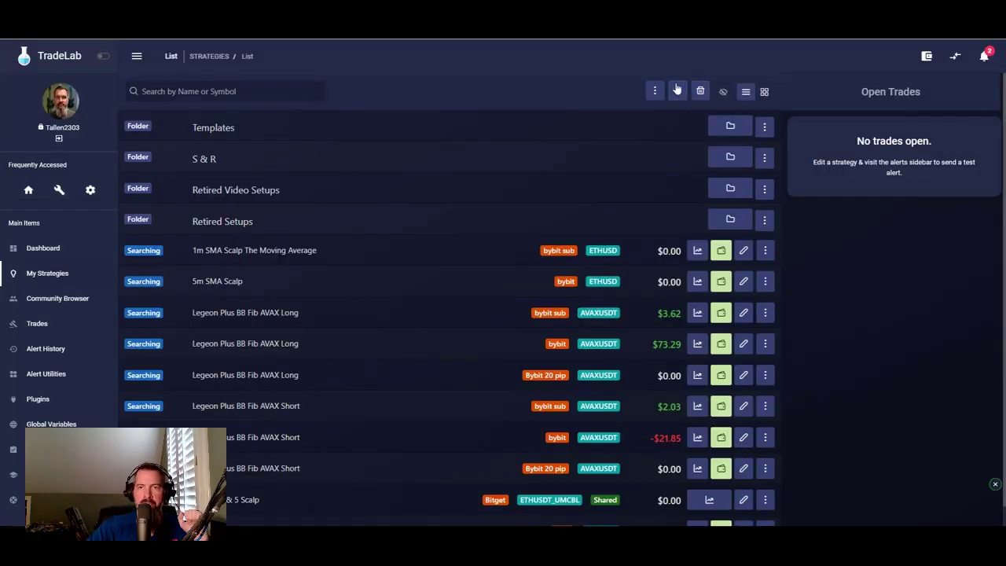
- Create a new strategy in the Strategy Builder and select its default name, My Strategy
{"action": "left_click", "coordinate": [676, 93]}
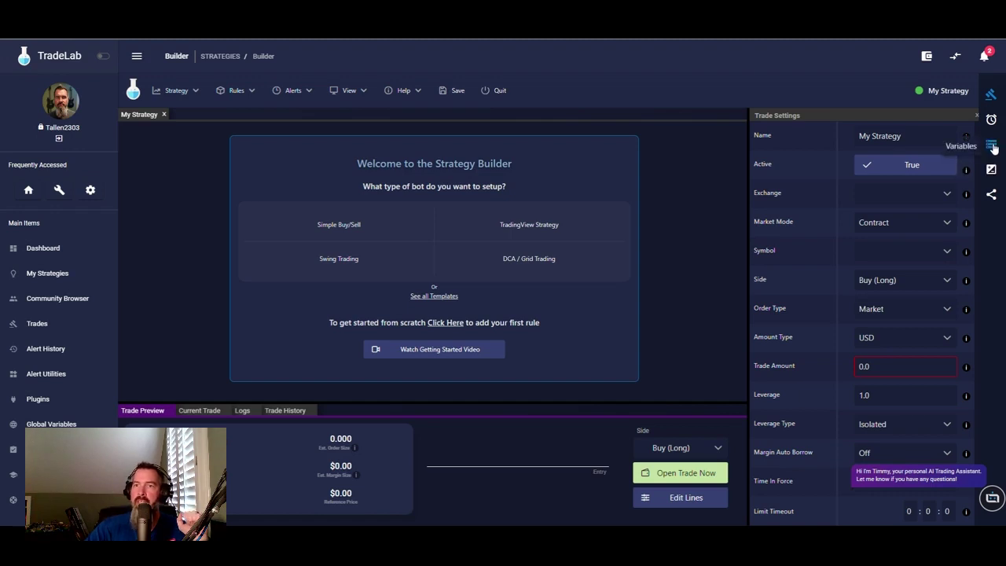
{"action": "left_click", "coordinate": [914, 138]}
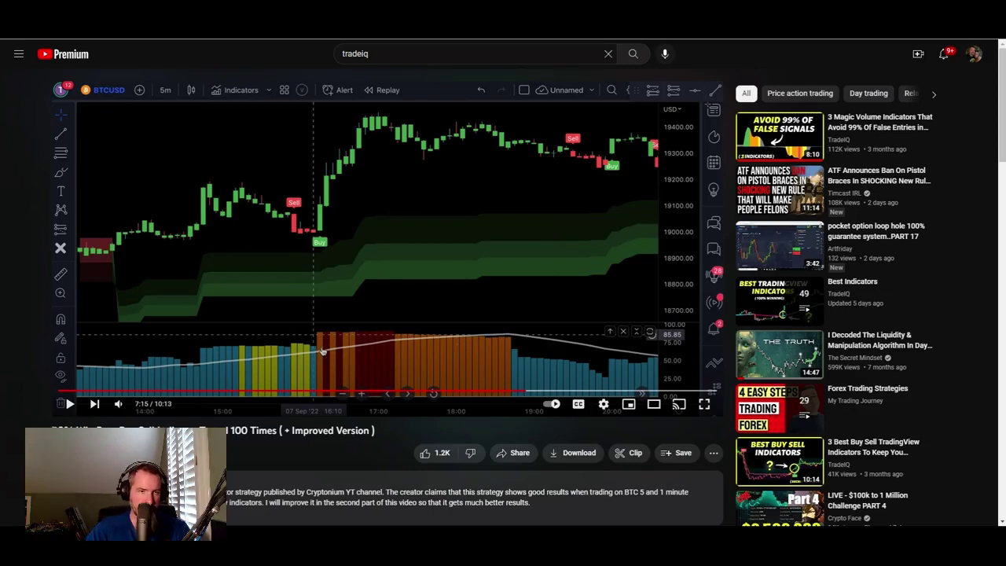
- Select the opening words of the YouTube video title to copy them
{"action": "left_click_drag", "start_coordinate": [52, 426], "coordinate": [221, 426]}
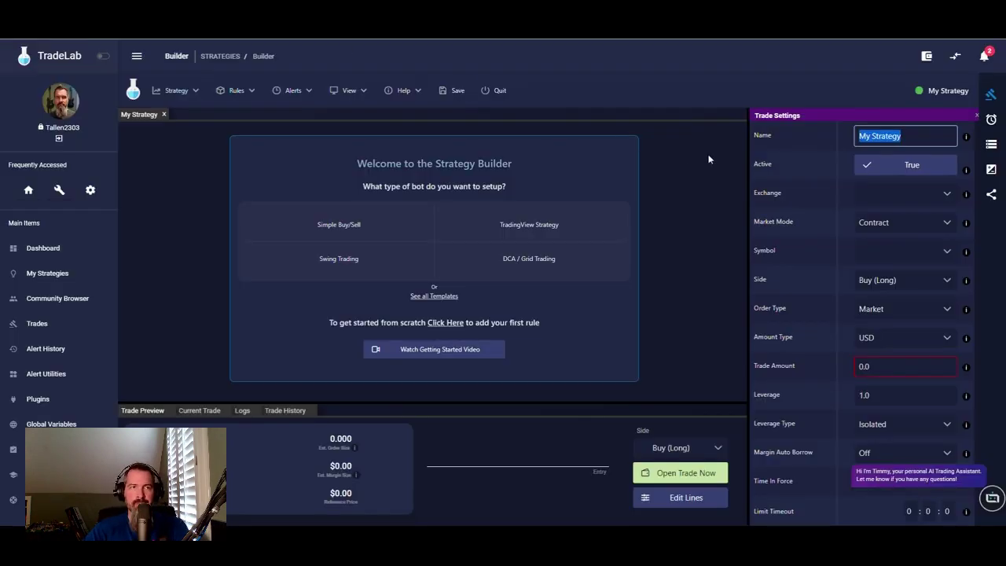
- Paste '80% Win Rate Buy Sell Indicator' as the strategy name and open the Strategy Variables editor
{"action": "type", "text": "80% Win Rate Buy Sell Indicator"}
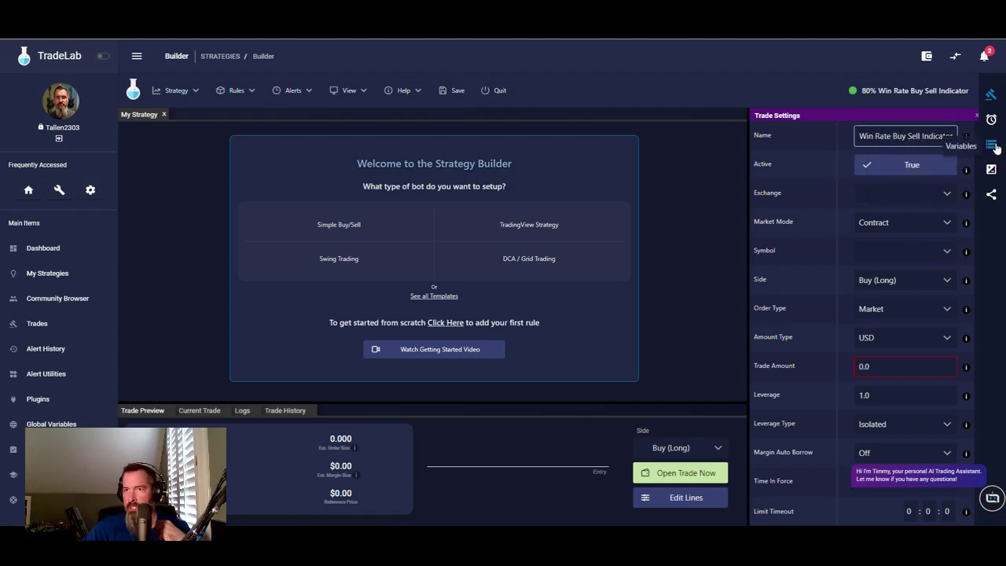
{"action": "left_click", "coordinate": [990, 148]}
{"action": "left_click", "coordinate": [921, 132]}
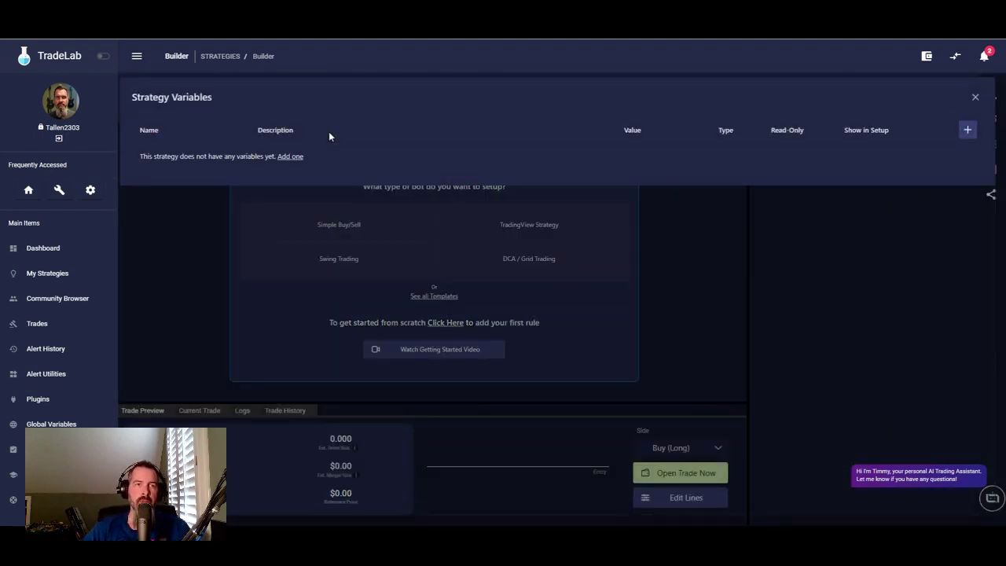
- Add two string variable rows named label and timeframe
{"action": "left_click", "coordinate": [968, 129]}
{"action": "left_click", "coordinate": [968, 130]}
{"action": "left_click", "coordinate": [198, 171]}
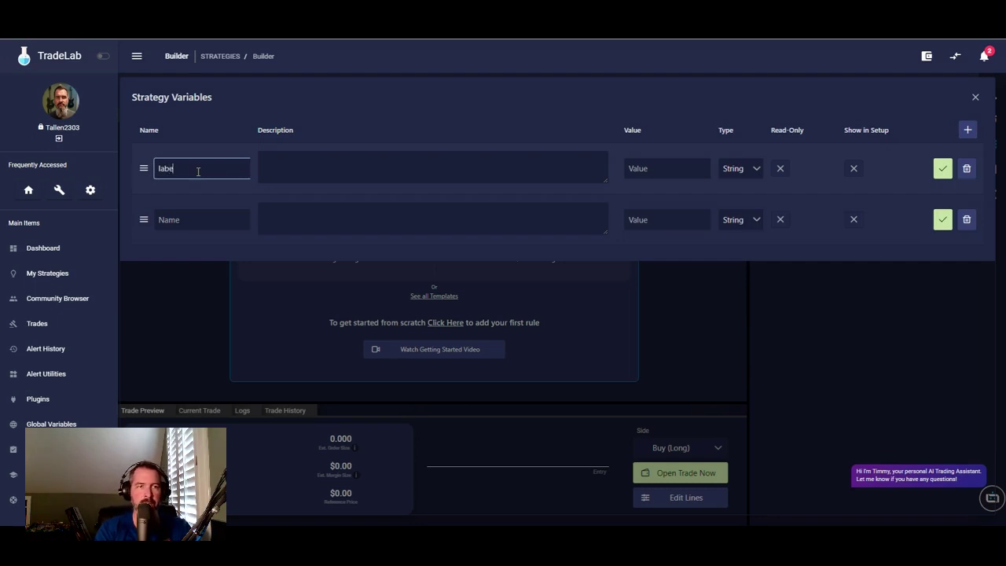
{"action": "left_click", "coordinate": [229, 215]}
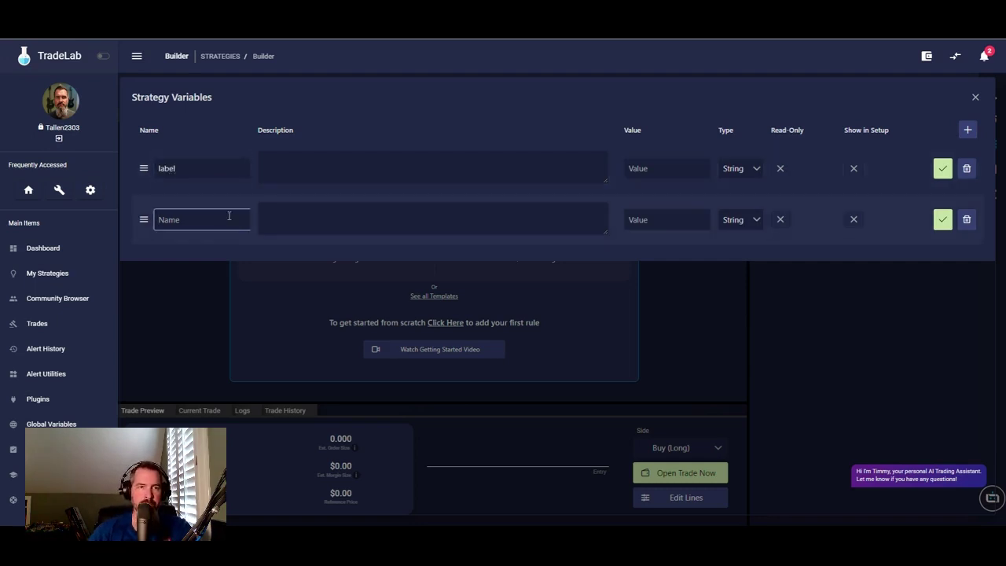
{"action": "type", "text": "timeframe"}
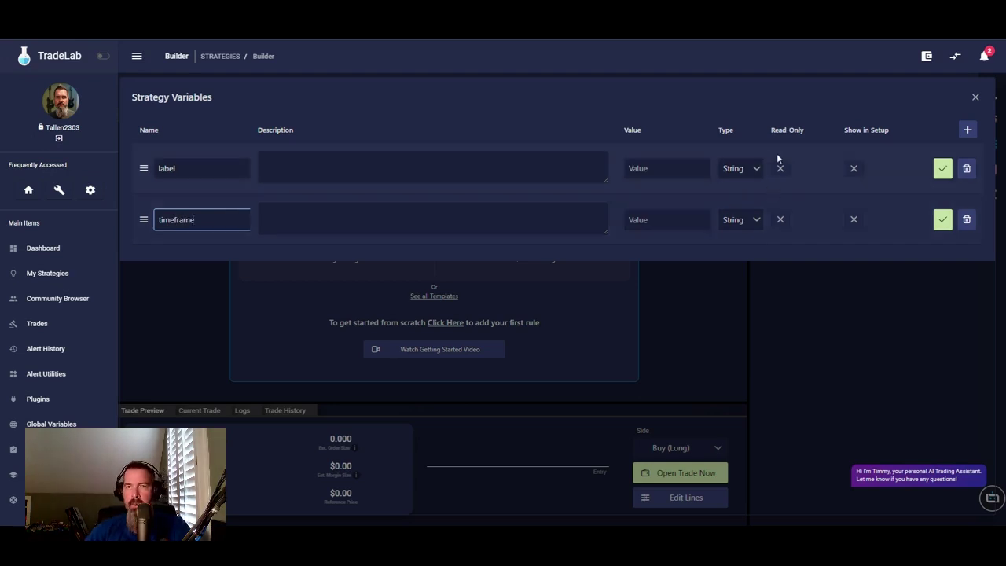
- Make label and timeframe read-only and shown in setup, and save both variables
{"action": "left_click", "coordinate": [780, 168]}
{"action": "left_click", "coordinate": [854, 169]}
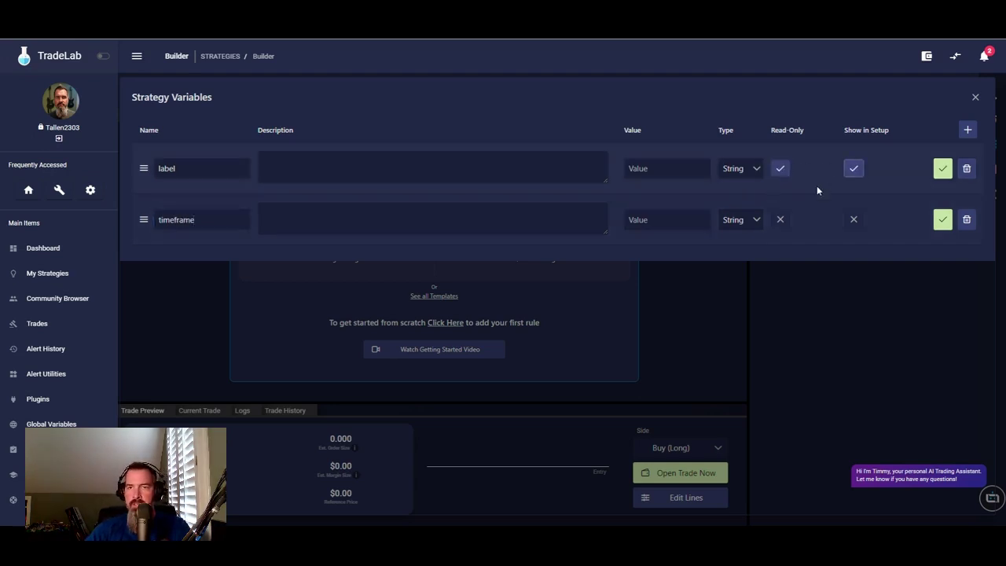
{"action": "left_click", "coordinate": [854, 219]}
{"action": "left_click", "coordinate": [780, 220]}
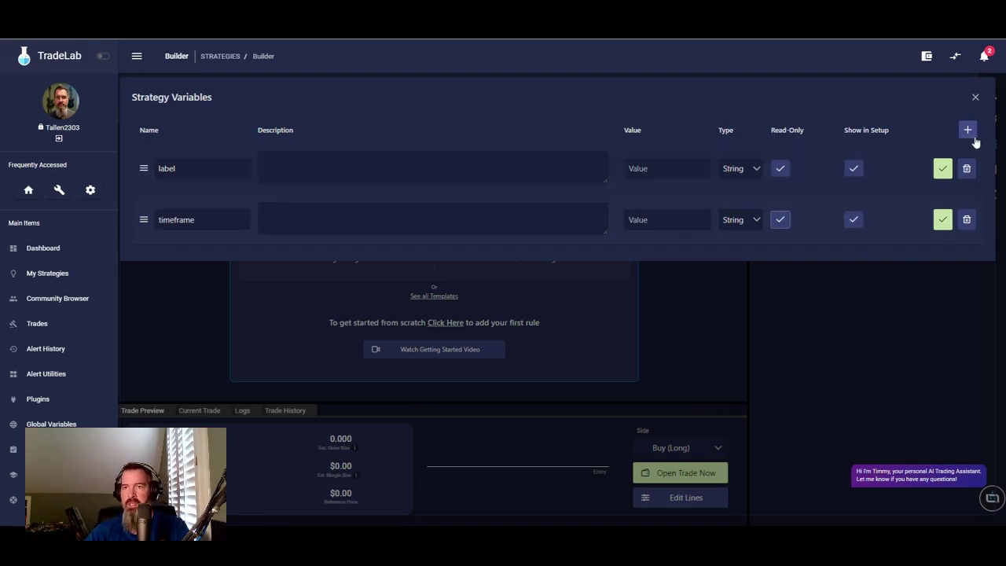
{"action": "left_click", "coordinate": [943, 169]}
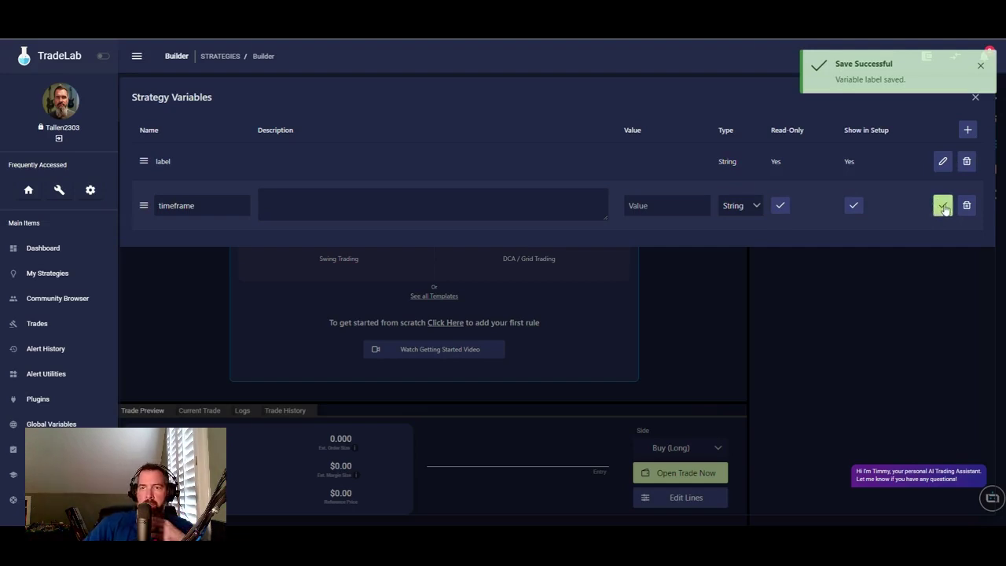
{"action": "left_click", "coordinate": [944, 206]}
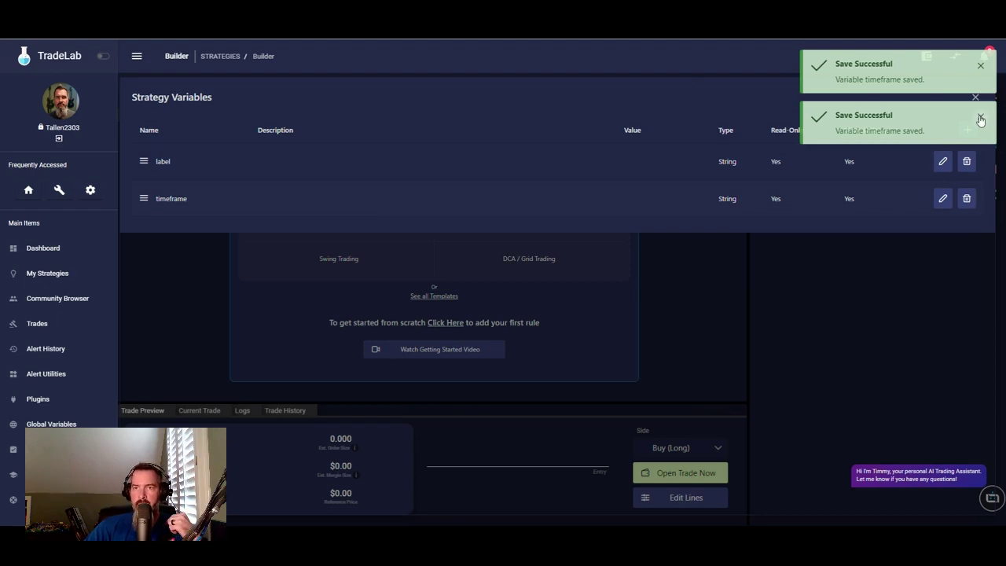
- Dismiss the notification, close the variables editor and save the strategy
{"action": "left_click", "coordinate": [981, 118]}
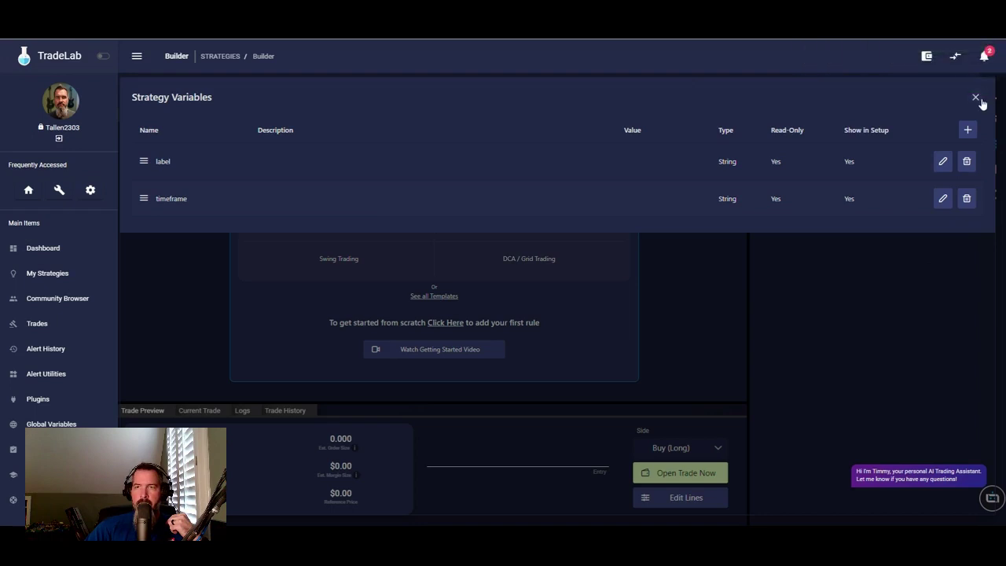
{"action": "left_click", "coordinate": [976, 99]}
{"action": "left_click", "coordinate": [453, 91]}
- Save and leave the builder, then reopen 80% Win Rate Buy Sell Indicator and show its empty alerts
{"action": "left_click", "coordinate": [501, 93]}
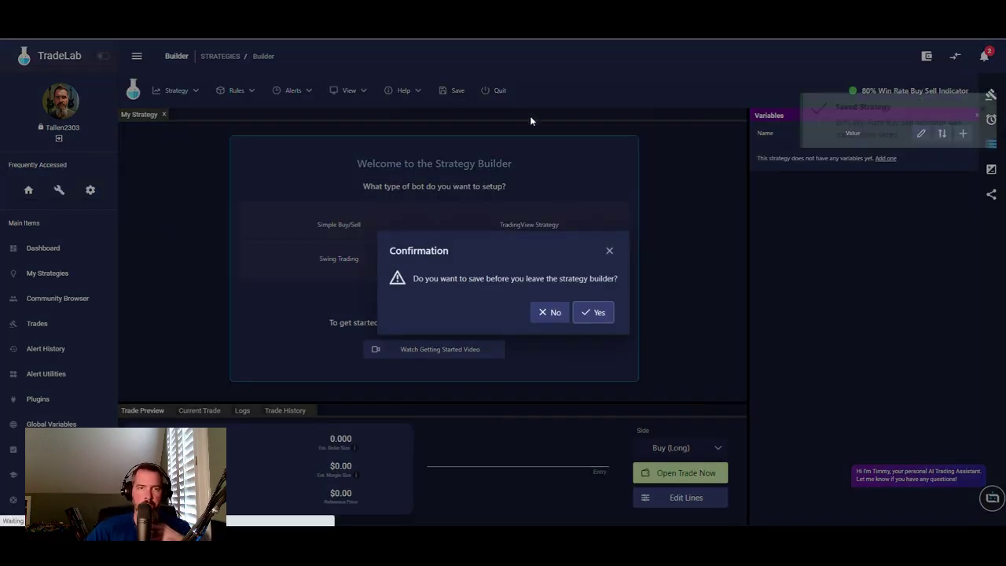
{"action": "left_click", "coordinate": [600, 313]}
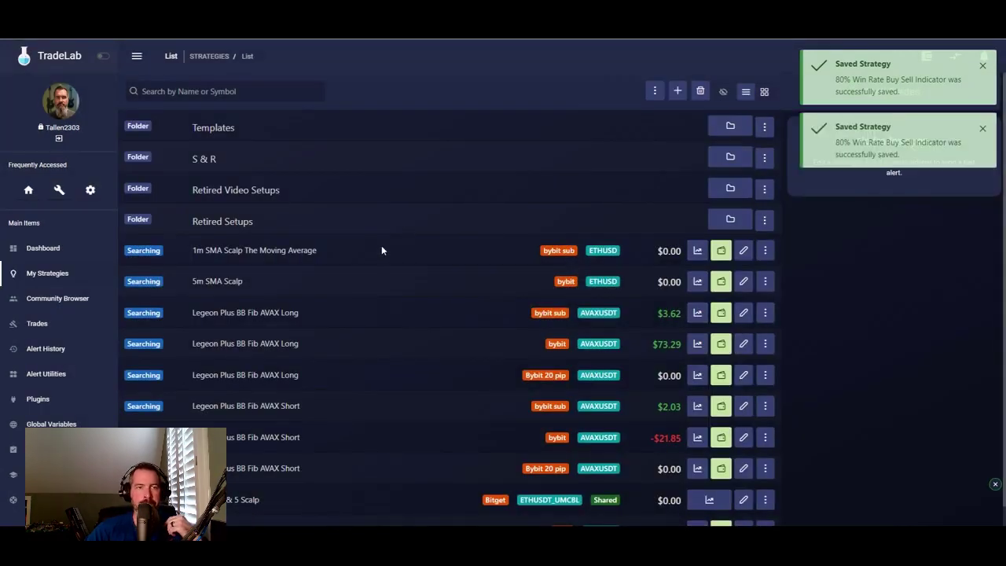
{"action": "scroll", "coordinate": [286, 251], "scroll_direction": "down", "scroll_amount": 1}
{"action": "scroll", "coordinate": [291, 259], "scroll_direction": "up", "scroll_amount": 1}
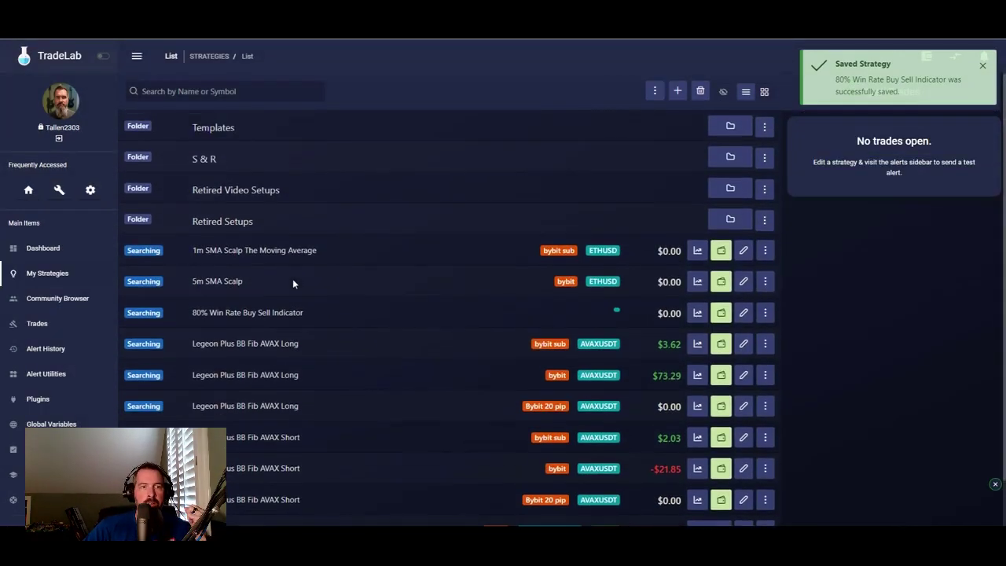
{"action": "left_click", "coordinate": [743, 312]}
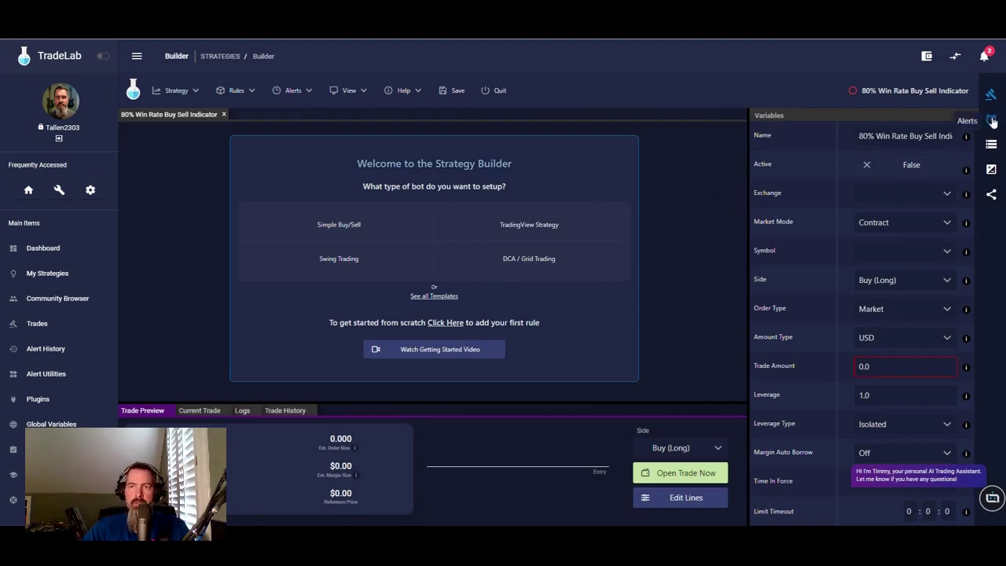
{"action": "left_click", "coordinate": [992, 120]}
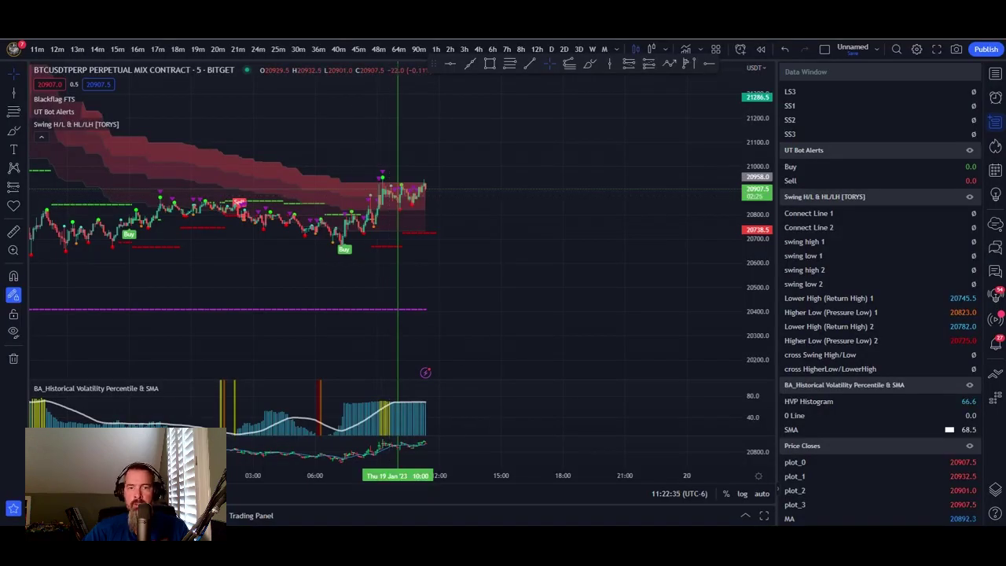
- Bring the strategy notes up over the BTCUSDT Bitget 5-minute chart
{"action": "key", "text": "alt+Tab"}
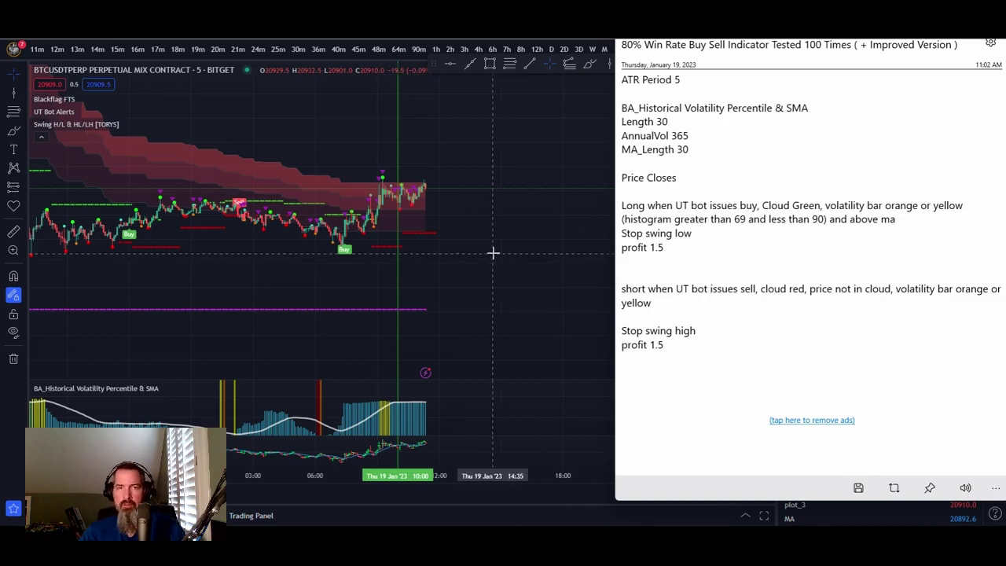
- Bring the TradingView chart back in front of the notes window
{"action": "left_click", "coordinate": [564, 249]}
{"action": "mouse_move", "coordinate": [117, 99]}
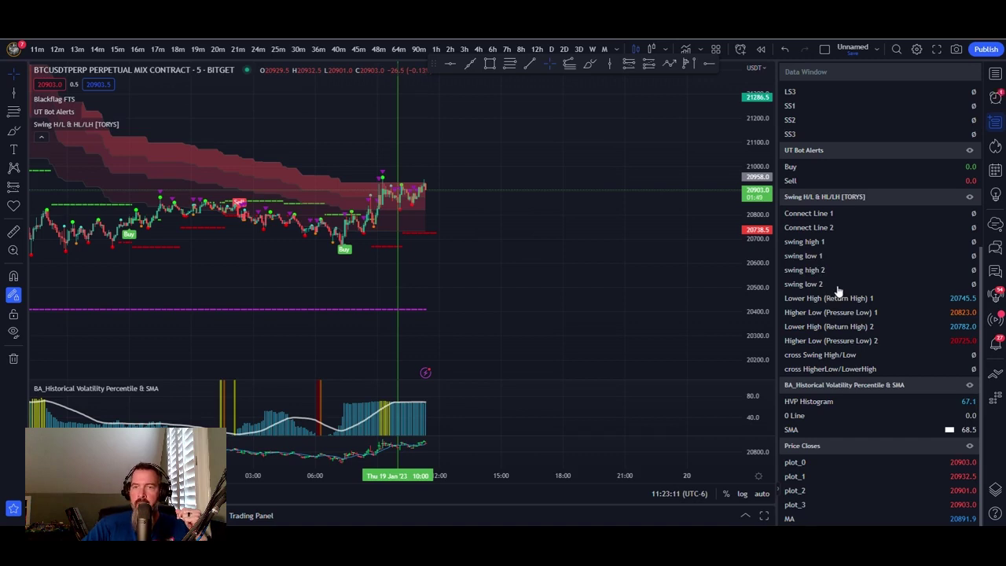
{"action": "scroll", "coordinate": [838, 293], "scroll_direction": "up", "scroll_amount": 5}
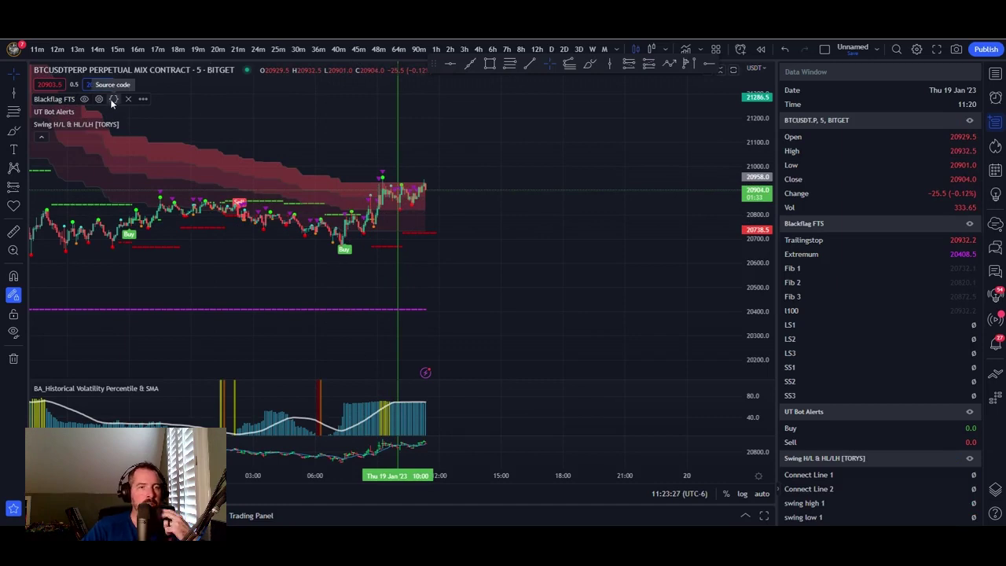
- In Blackflag FTS style settings, set both Trailingstop line colours to thickness 2
{"action": "left_click", "coordinate": [99, 99]}
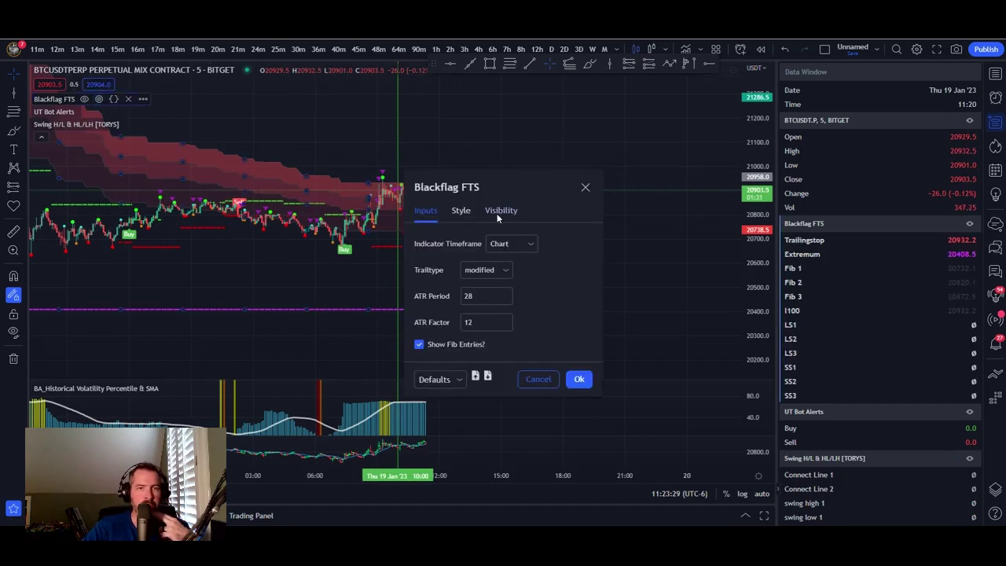
{"action": "left_click", "coordinate": [461, 210]}
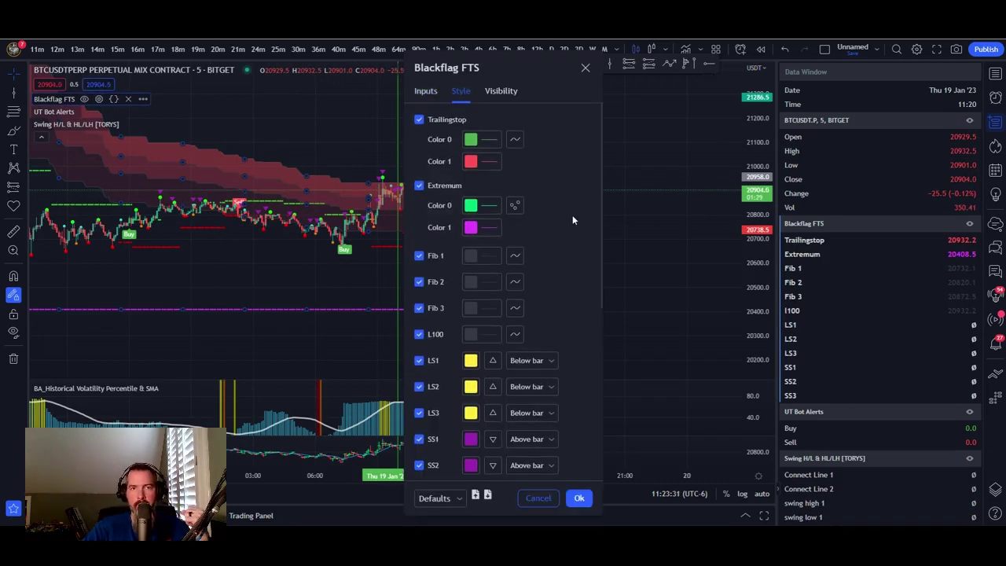
{"action": "scroll", "coordinate": [573, 215], "scroll_direction": "down", "scroll_amount": 3}
{"action": "scroll", "coordinate": [572, 214], "scroll_direction": "up", "scroll_amount": 3}
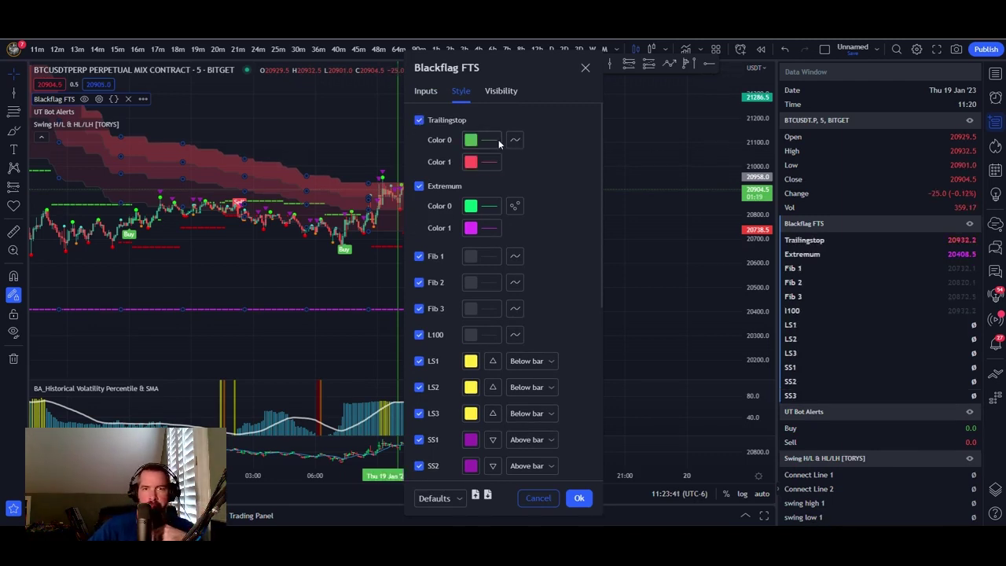
{"action": "left_click", "coordinate": [495, 140]}
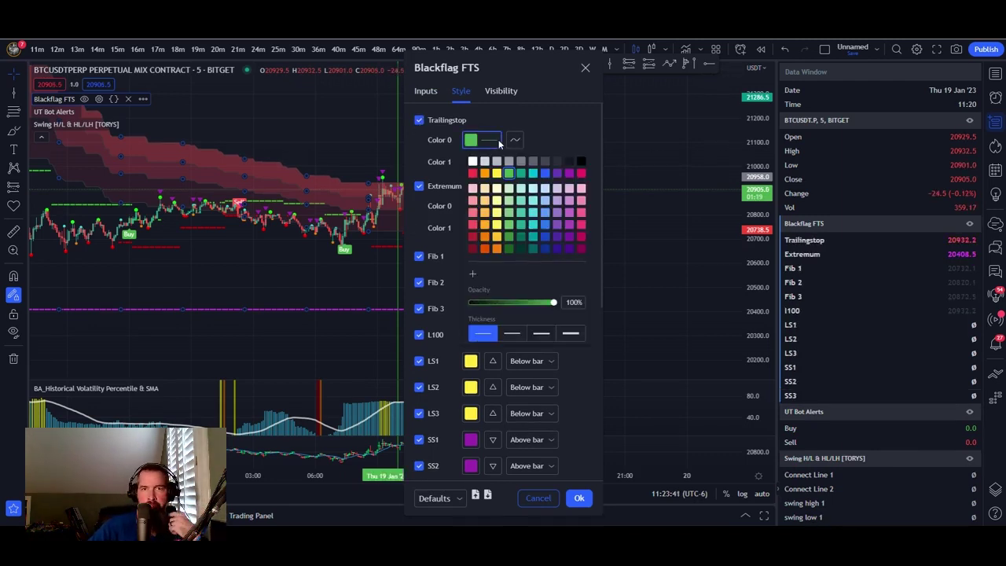
{"action": "left_click", "coordinate": [511, 332]}
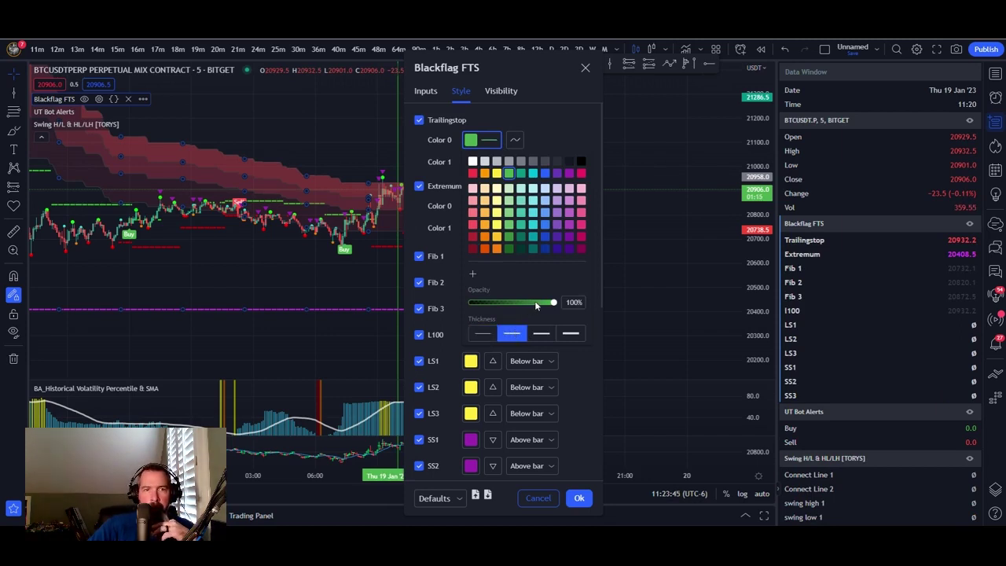
{"action": "left_click", "coordinate": [559, 124]}
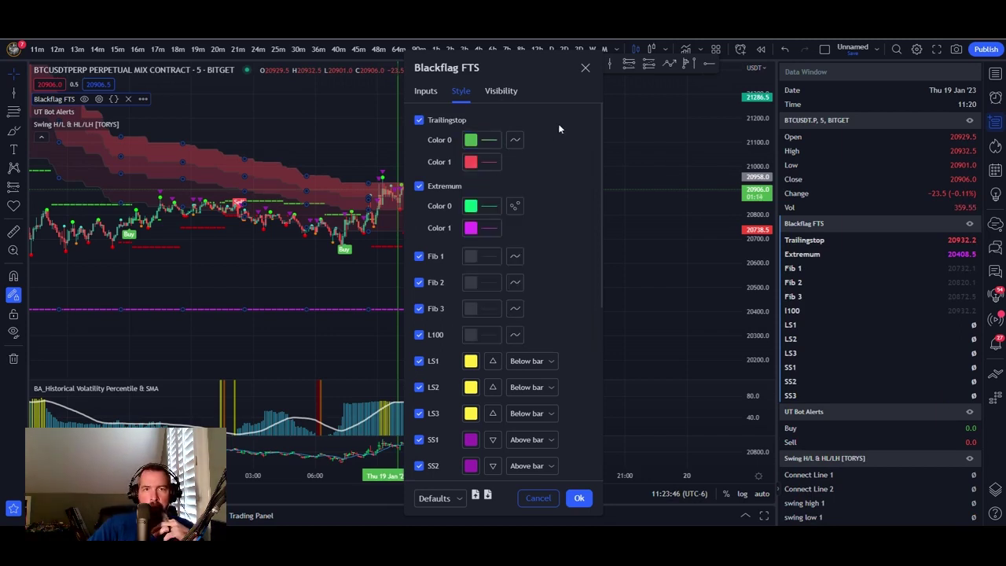
{"action": "left_click", "coordinate": [472, 162]}
{"action": "left_click", "coordinate": [513, 357]}
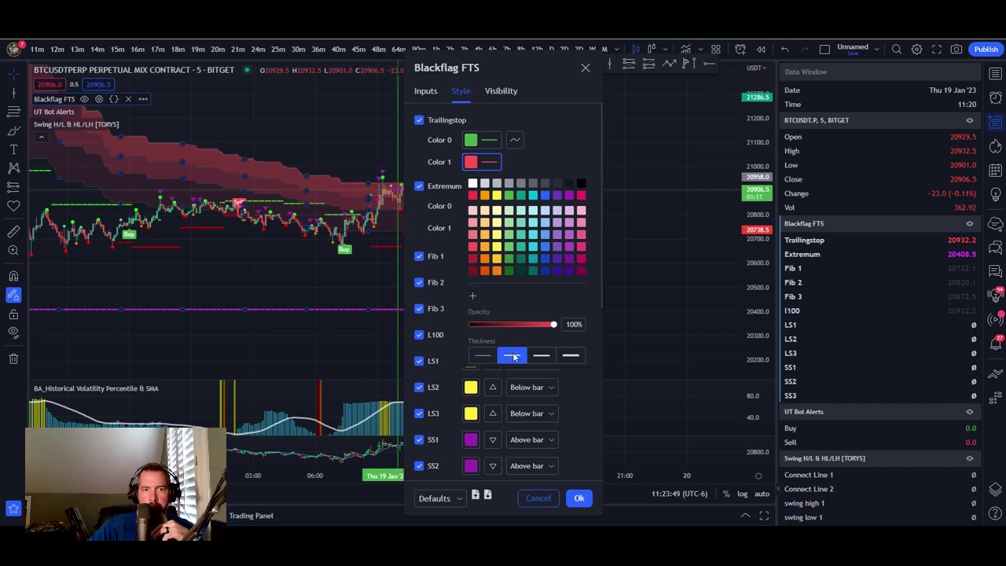
{"action": "left_click", "coordinate": [504, 120]}
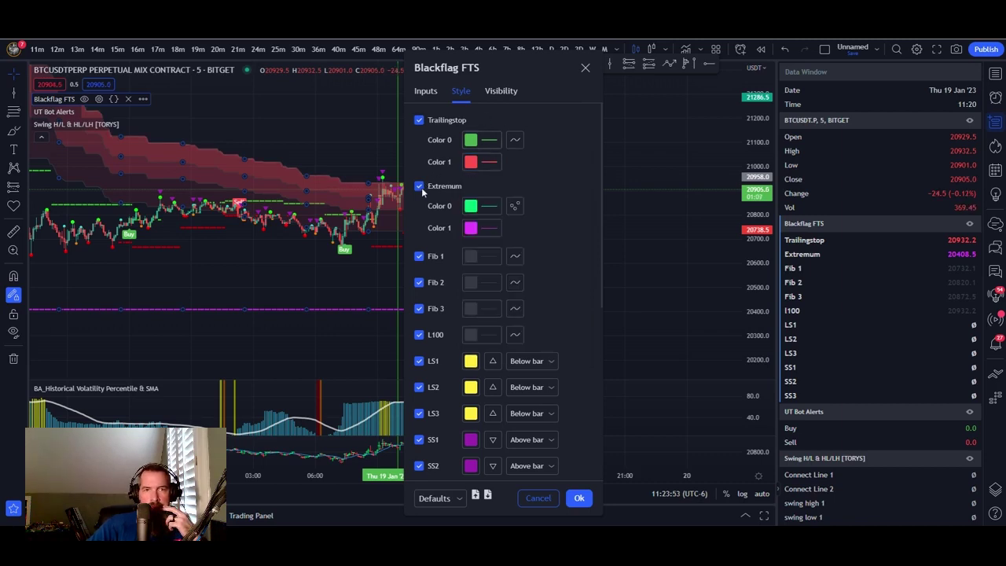
- Thicken both Extremum line colours as well
{"action": "left_click", "coordinate": [488, 207]}
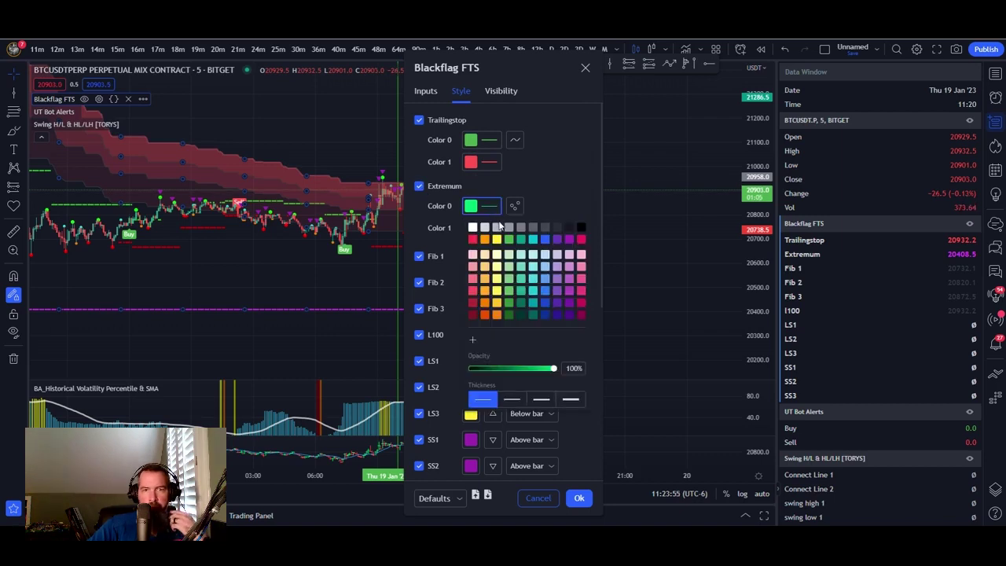
{"action": "left_click", "coordinate": [513, 400]}
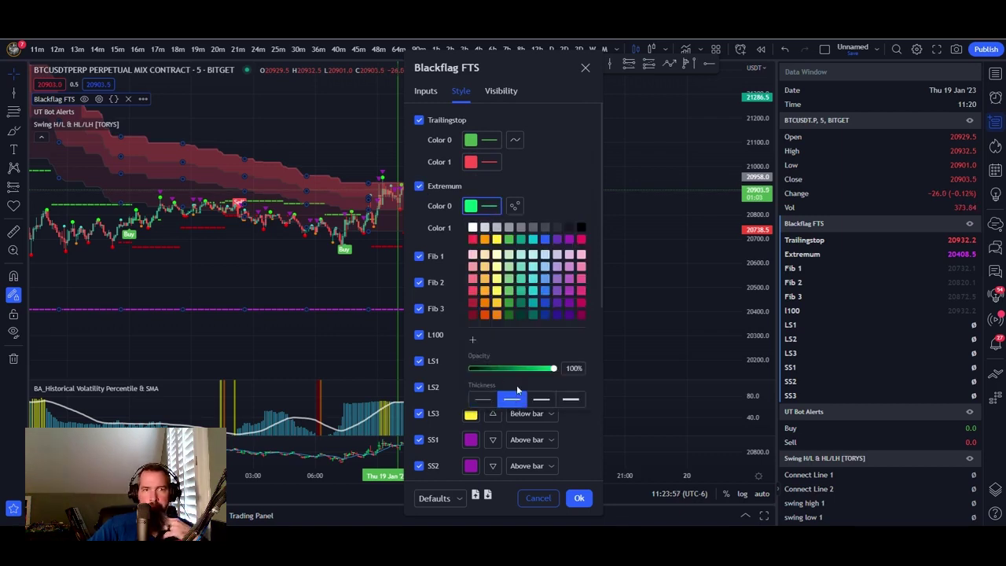
{"action": "left_click", "coordinate": [491, 227]}
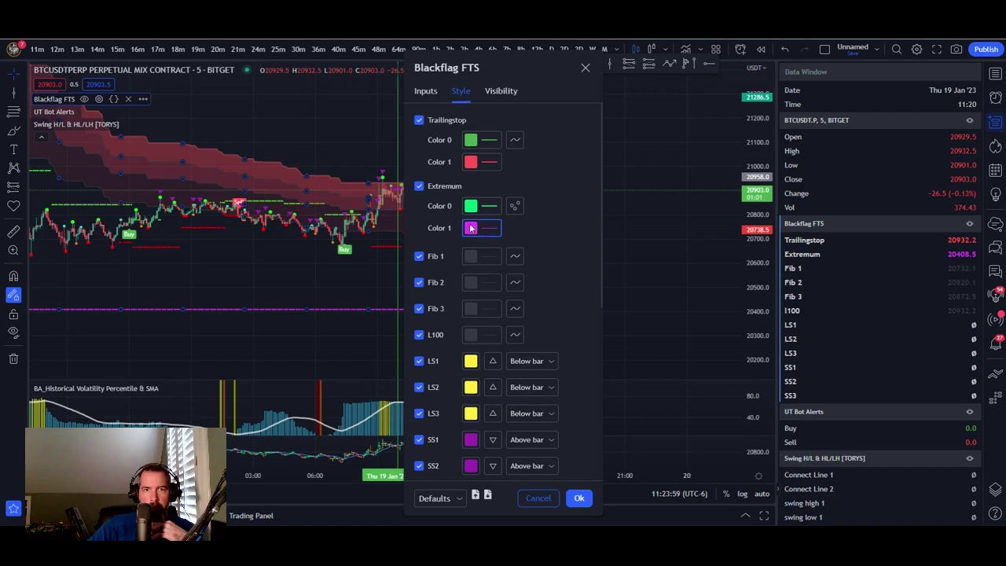
{"action": "left_click", "coordinate": [471, 228]}
{"action": "left_click", "coordinate": [515, 421]}
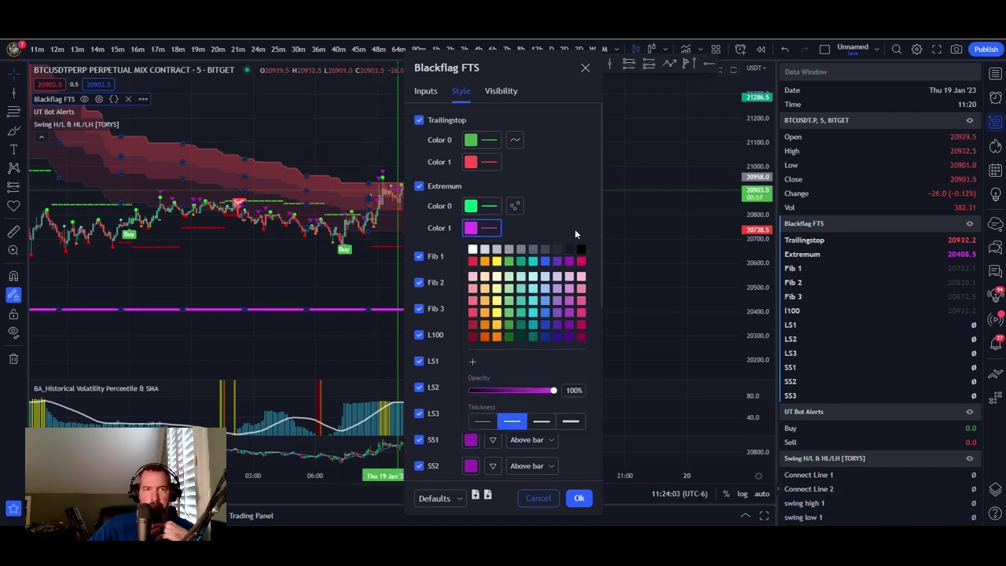
{"action": "left_click", "coordinate": [551, 185]}
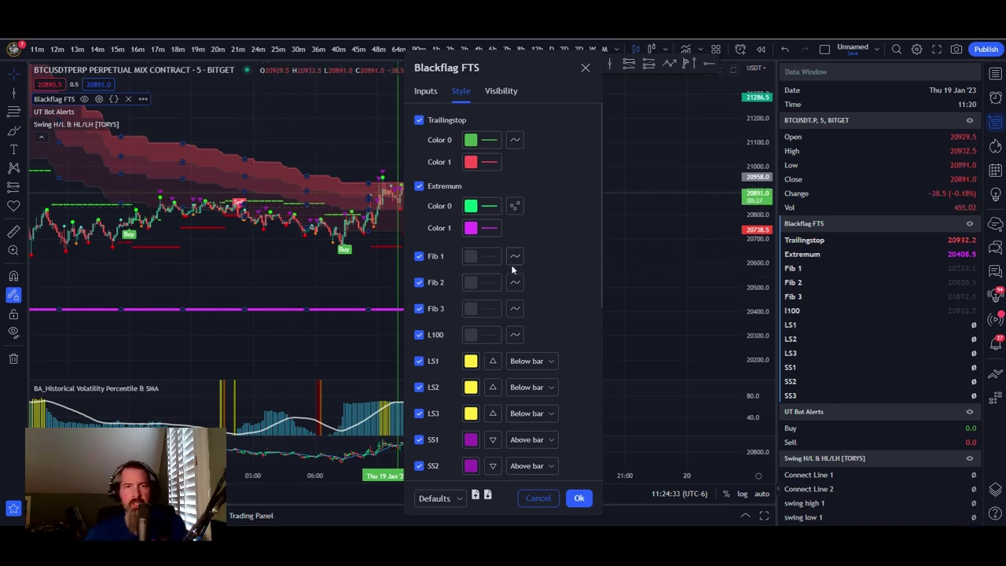
- Hide the Fib 2, Fib 3, L100 and Extremum lines
{"action": "left_click", "coordinate": [419, 283]}
{"action": "left_click", "coordinate": [419, 309]}
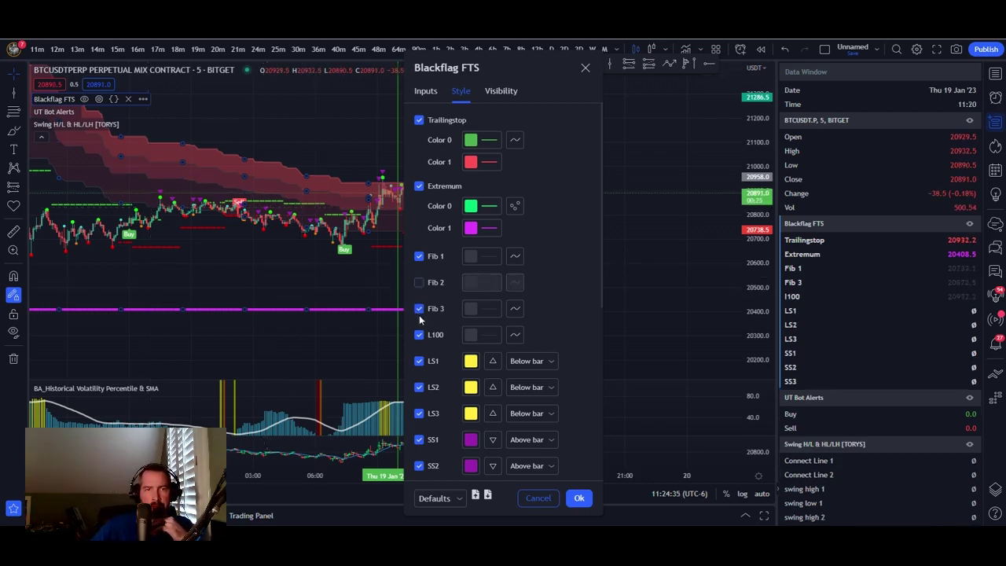
{"action": "left_click", "coordinate": [419, 335]}
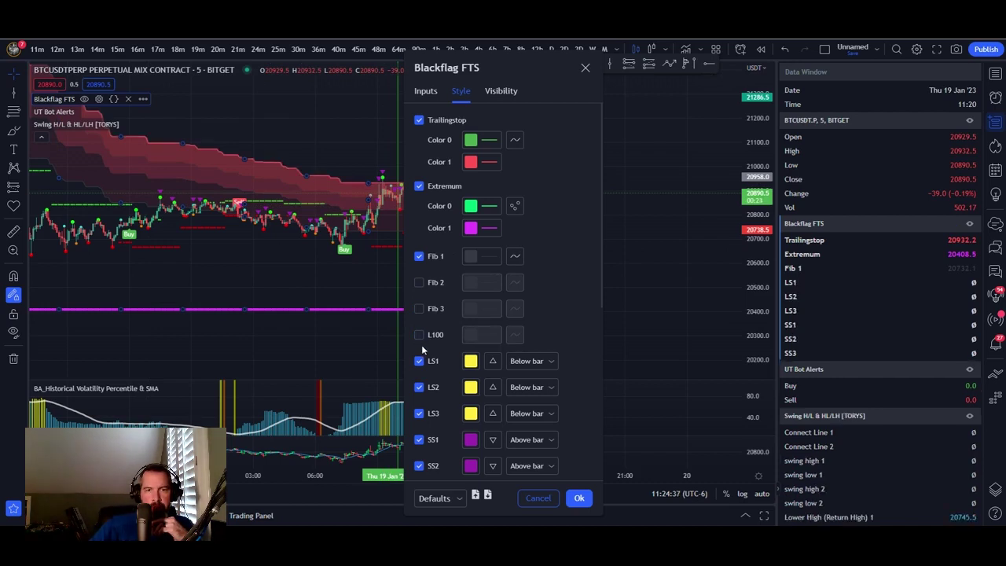
{"action": "left_click", "coordinate": [419, 187]}
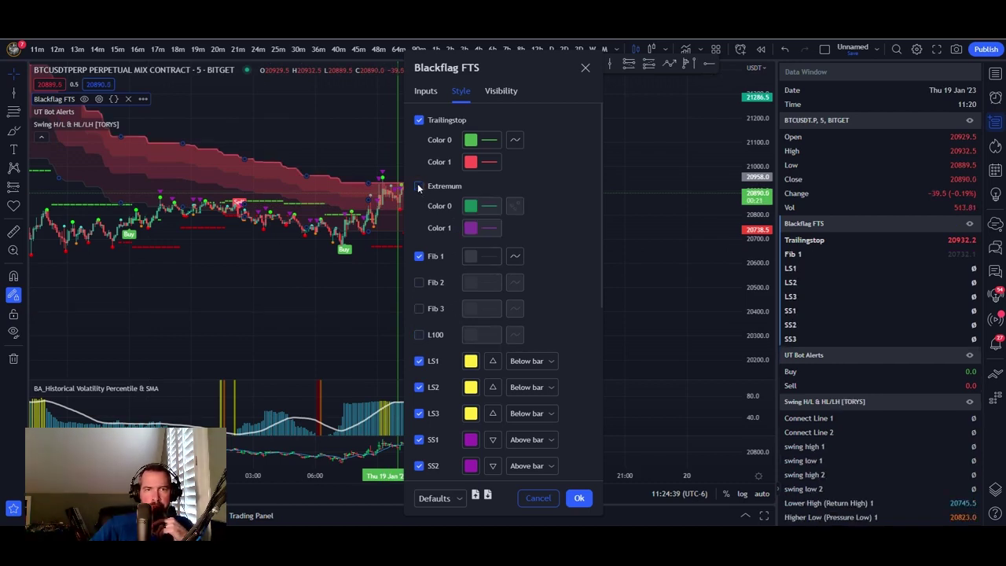
{"action": "left_click", "coordinate": [419, 187]}
{"action": "left_click", "coordinate": [419, 186]}
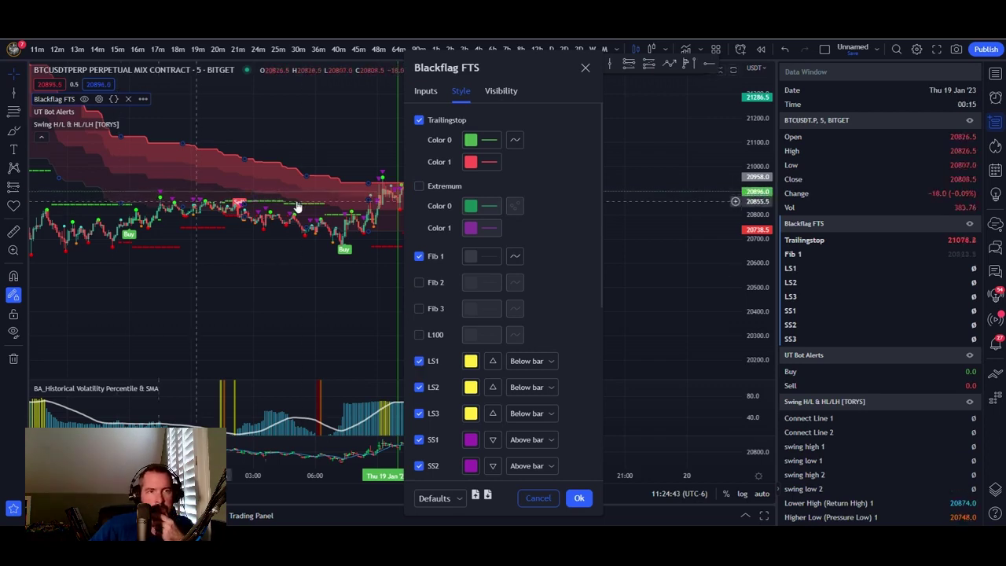
- Draw the Fib 1 line in white and apply the settings
{"action": "left_click", "coordinate": [470, 255]}
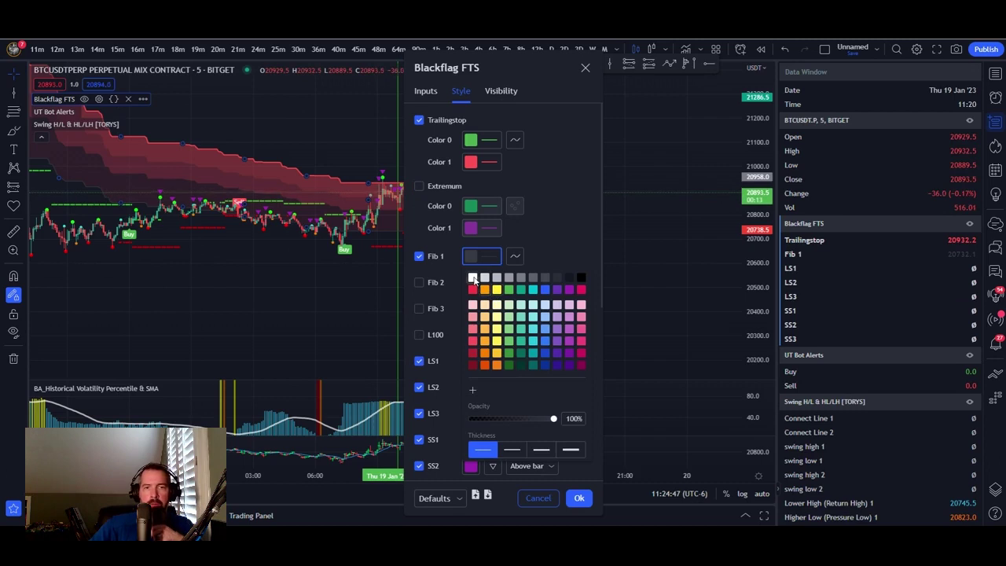
{"action": "left_click", "coordinate": [473, 277]}
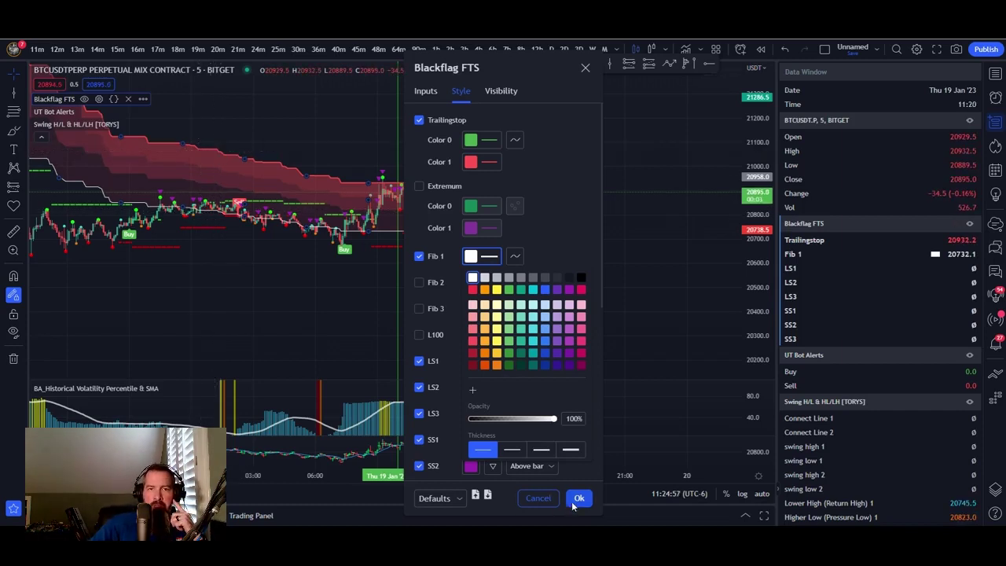
{"action": "left_click", "coordinate": [578, 498]}
{"action": "scroll", "coordinate": [283, 281], "scroll_direction": "down", "scroll_amount": 4}
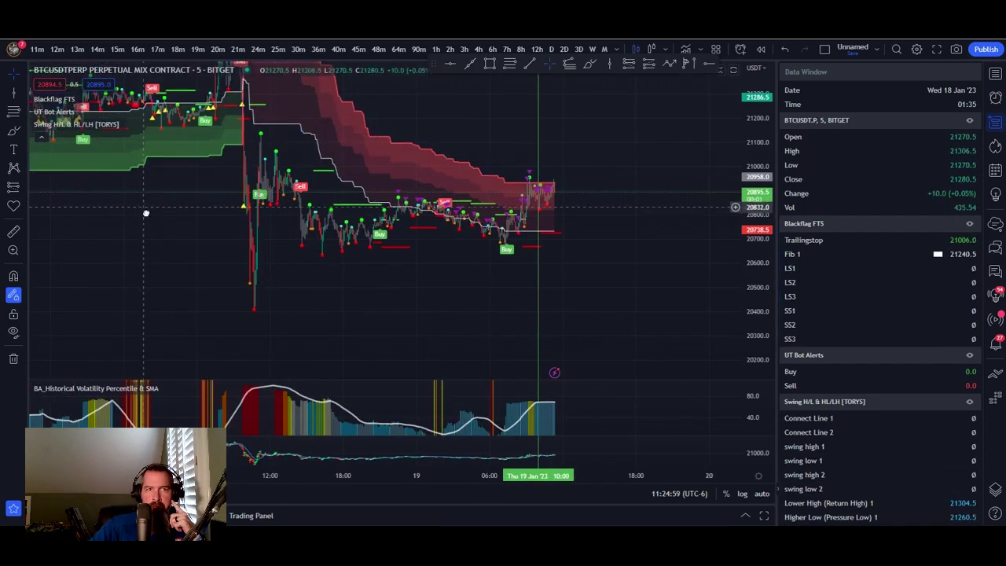
- Add the note line 'For blackflag to be green we need fib 1 greater than trailing stop'
{"action": "left_click_drag", "start_coordinate": [144, 210], "coordinate": [191, 281]}
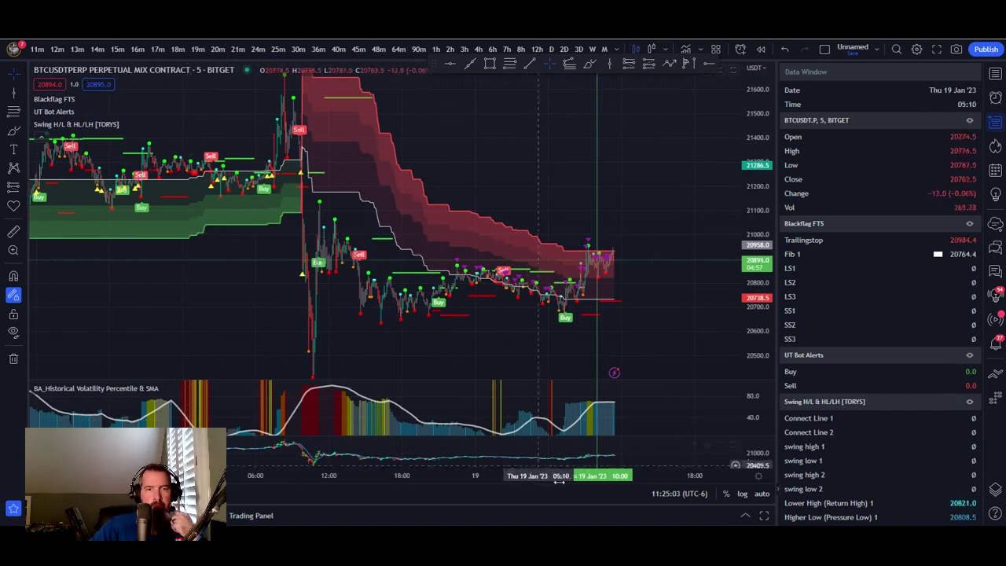
{"action": "key", "text": "alt+Tab"}
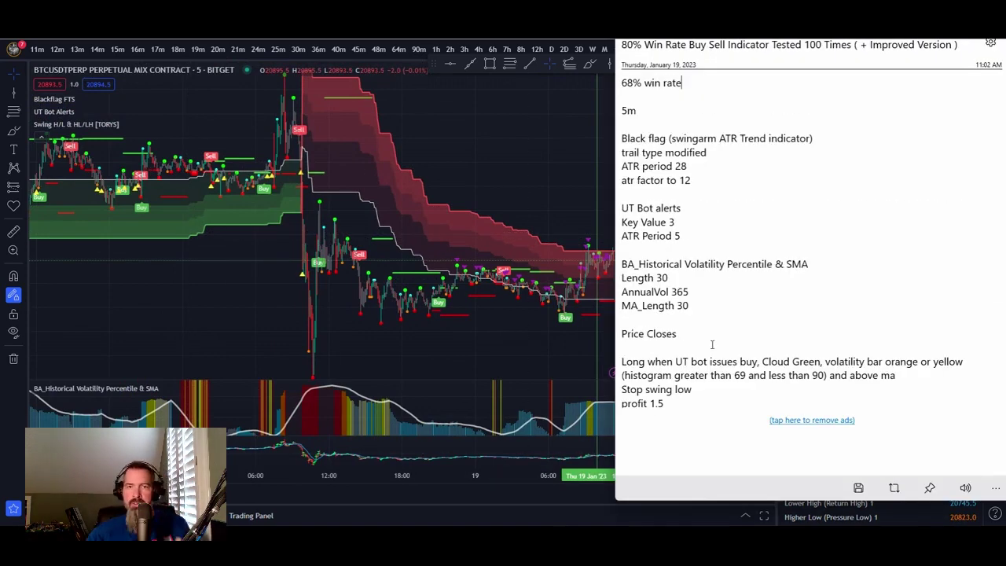
{"action": "scroll", "coordinate": [716, 342], "scroll_direction": "down", "scroll_amount": 4}
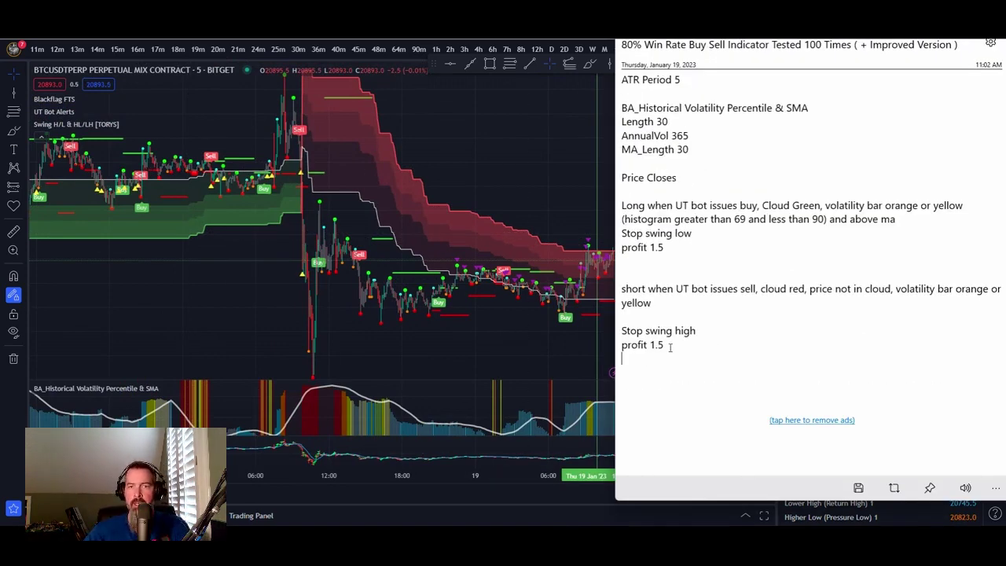
{"action": "key", "text": "Return"}
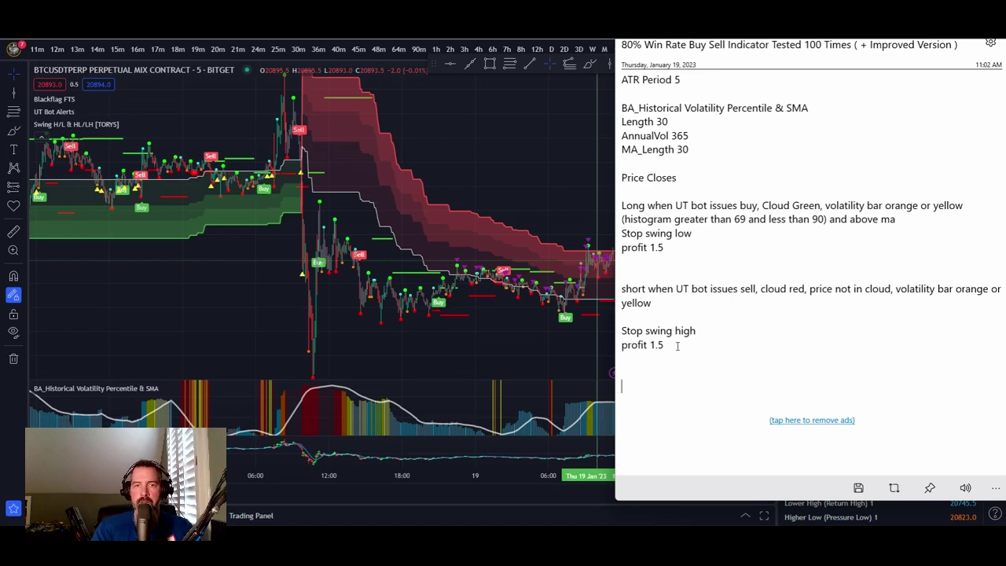
{"action": "type", "text": "For black"}
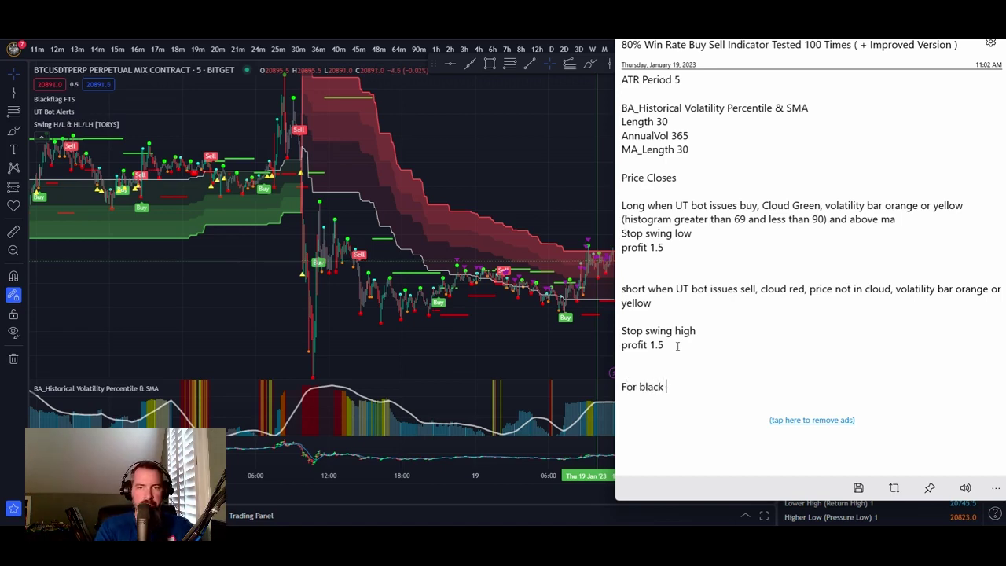
{"action": "key", "text": "BackSpace"}
{"action": "type", "text": "f"}
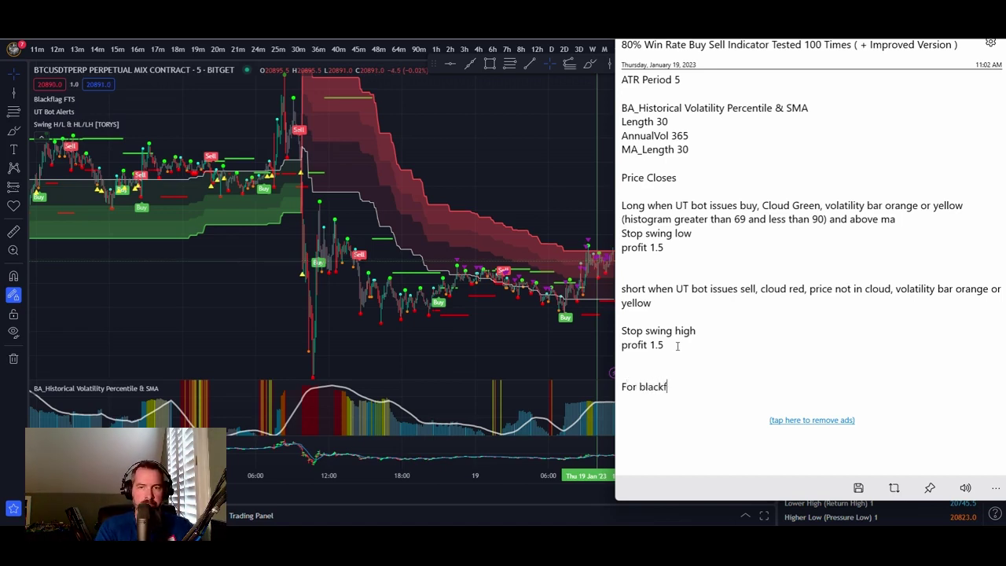
{"action": "type", "text": "lag to be g"}
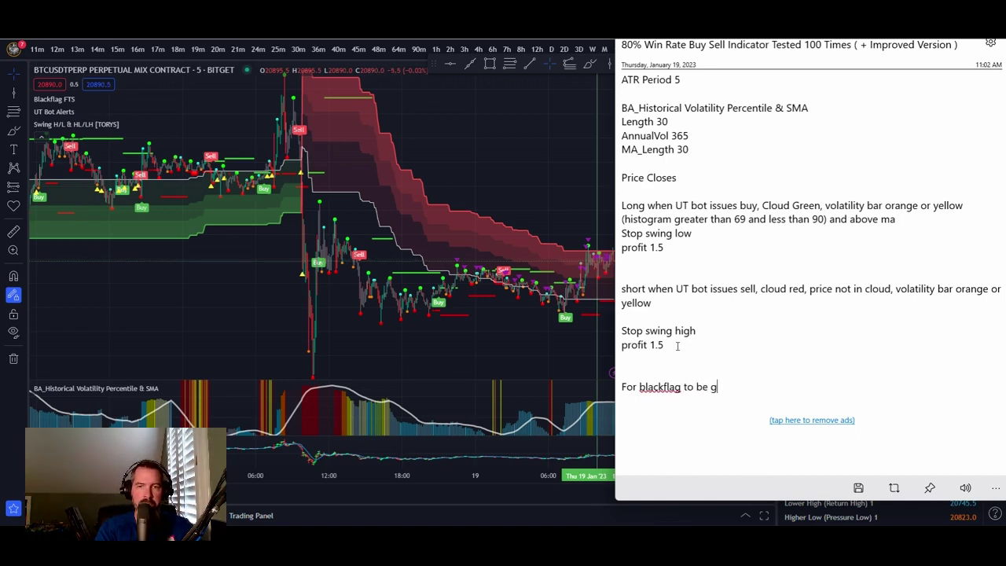
{"action": "type", "text": "reen we need "}
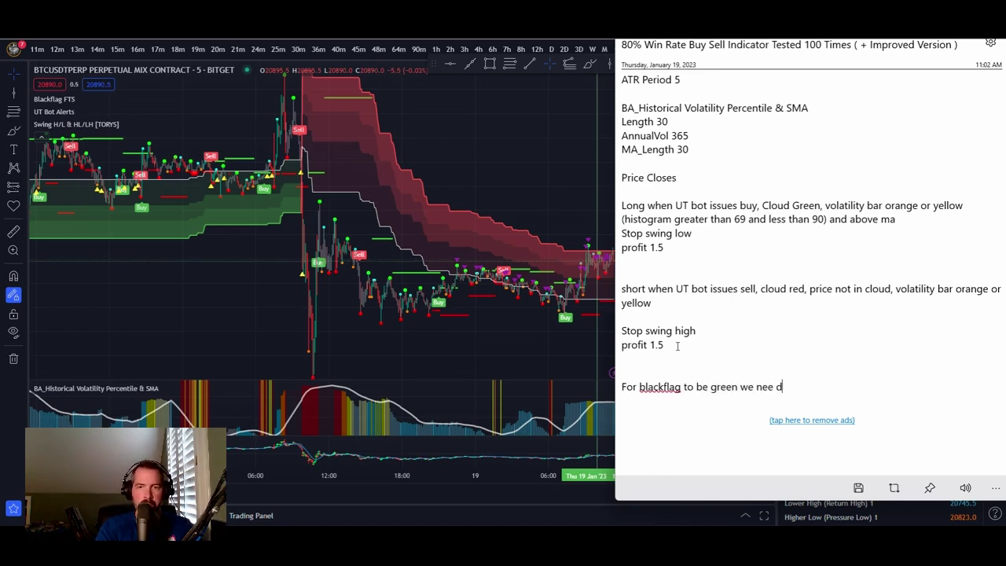
{"action": "type", "text": "fib 1 ab"}
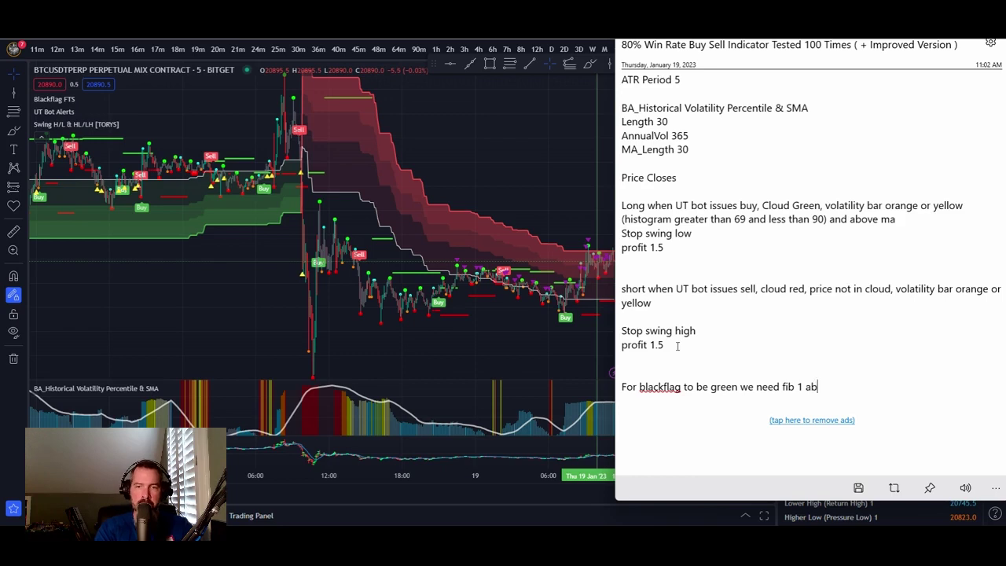
{"action": "key", "text": "BackSpace"}
{"action": "key", "text": "BackSpace"}
{"action": "type", "text": "greater "}
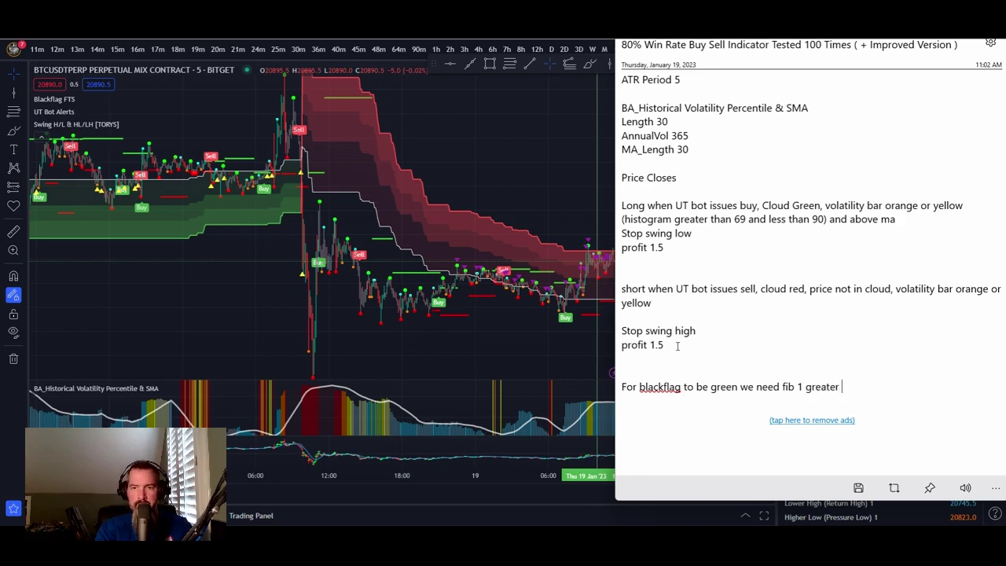
{"action": "type", "text": "than t"}
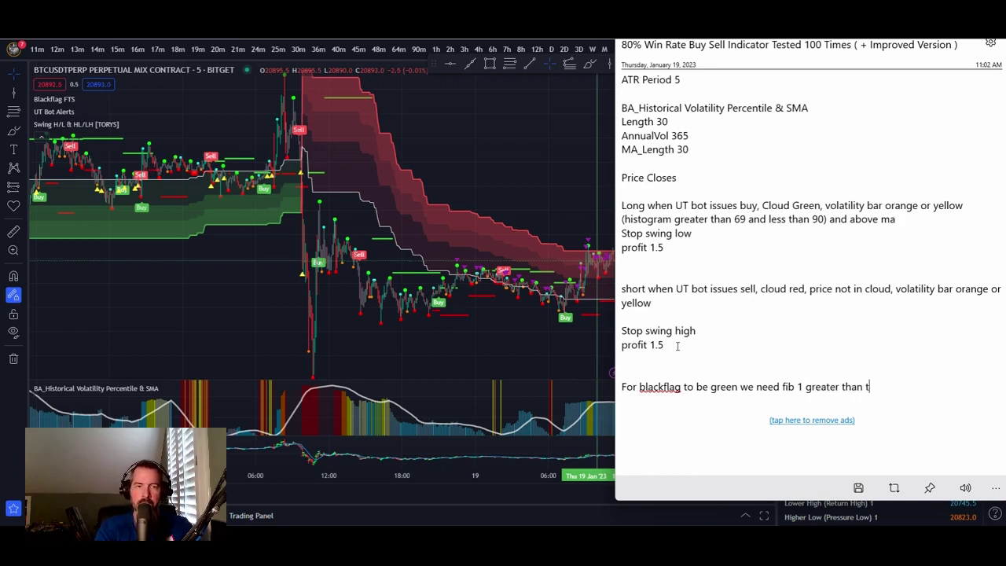
{"action": "type", "text": "railing stop"}
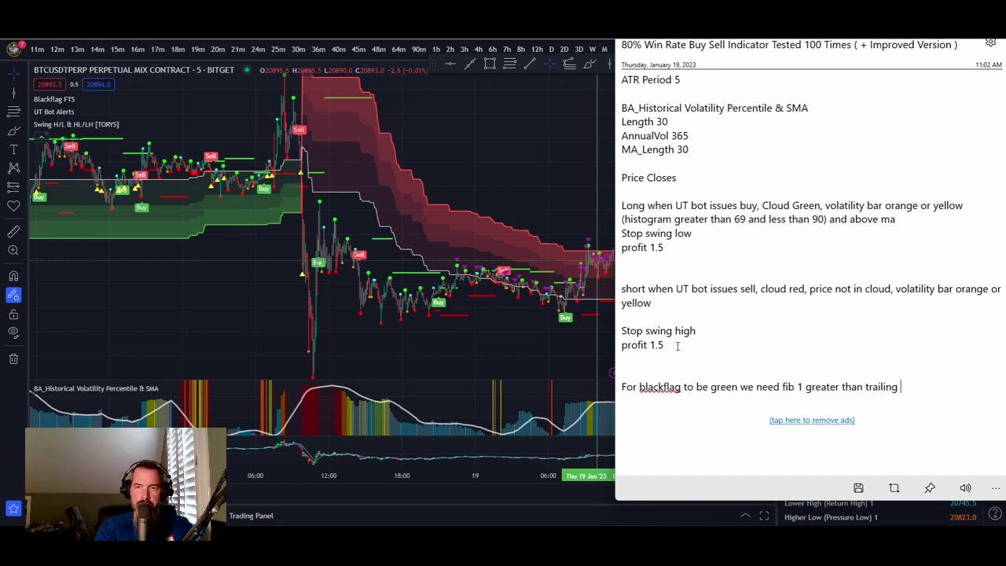
- Start another note line and begin typing 'For blackflag'
{"action": "key", "text": "Return"}
{"action": "key", "text": "Return"}
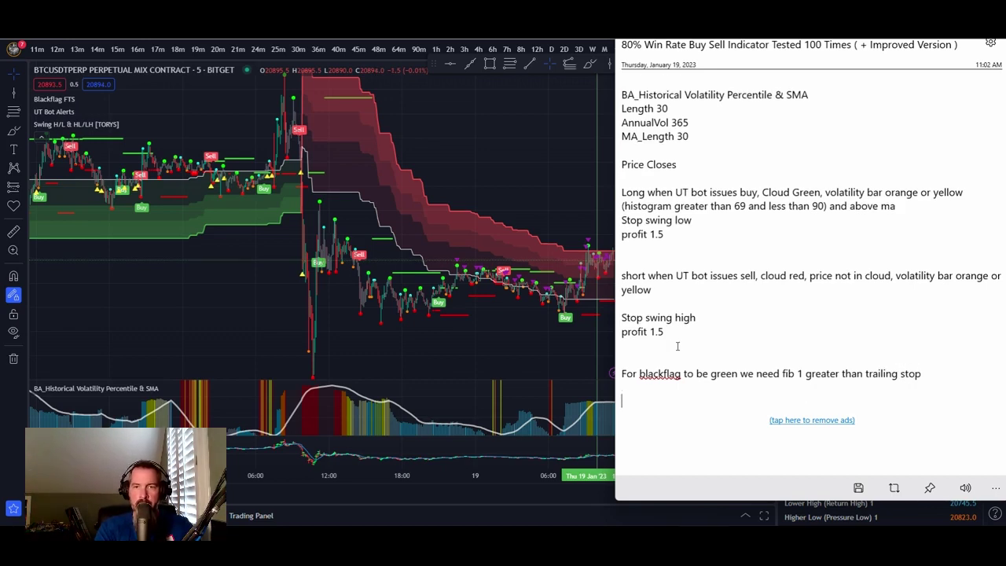
{"action": "type", "text": "For black"}
{"action": "key", "text": "BackSpace"}
{"action": "type", "text": "lack"}
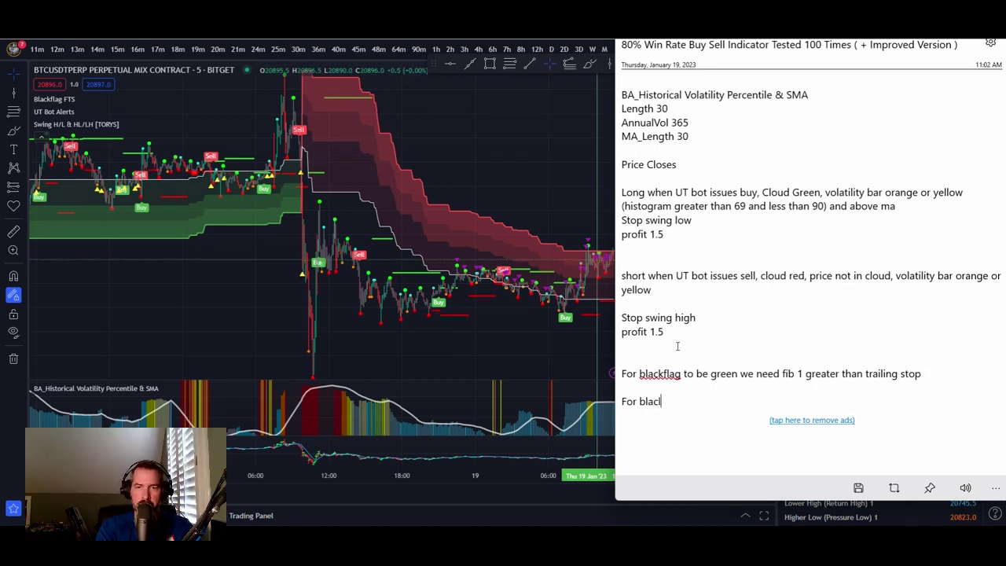
{"action": "type", "text": "f"}
{"action": "key", "text": "BackSpace"}
{"action": "key", "text": "BackSpace"}
- Add the note line 'For blackflag to be red we need trailing stop greater than fib 1'
{"action": "type", "text": "k"}
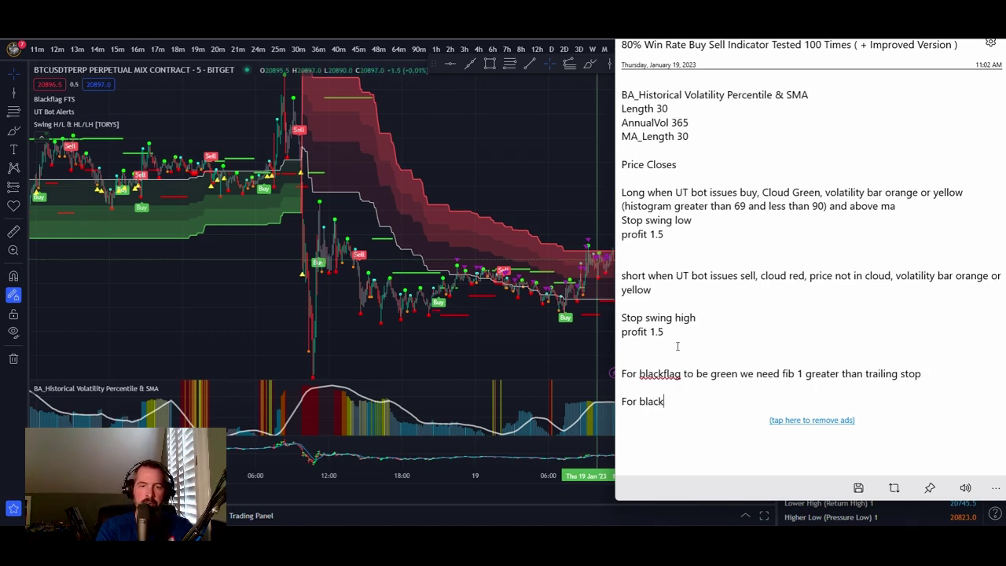
{"action": "type", "text": "flag to be "}
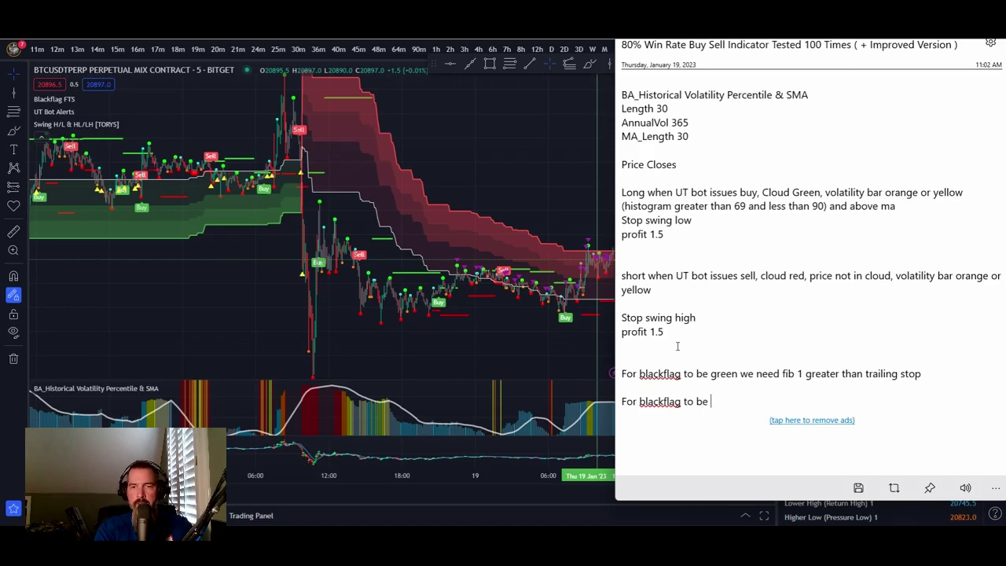
{"action": "type", "text": "red we nee"}
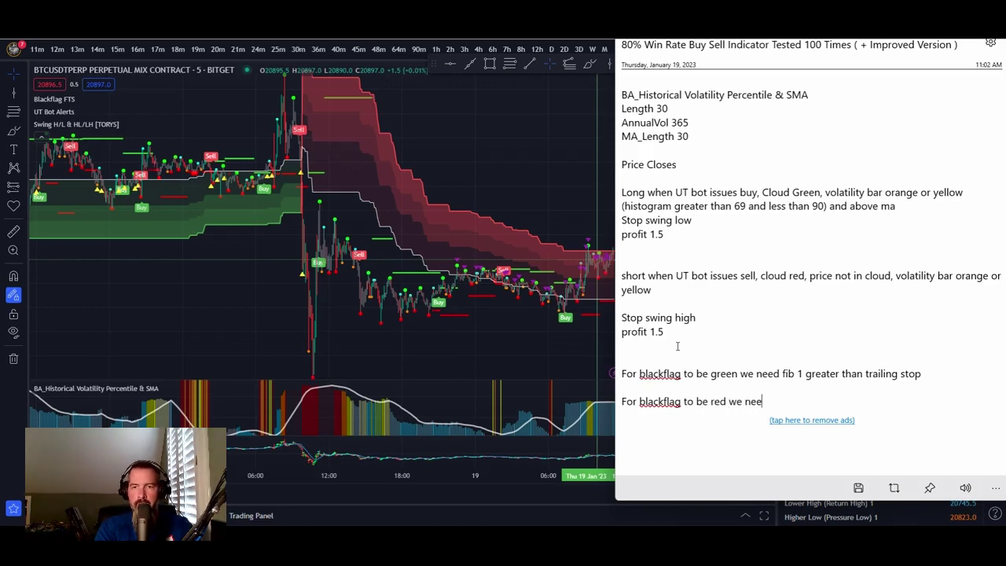
{"action": "type", "text": "d trailing s"}
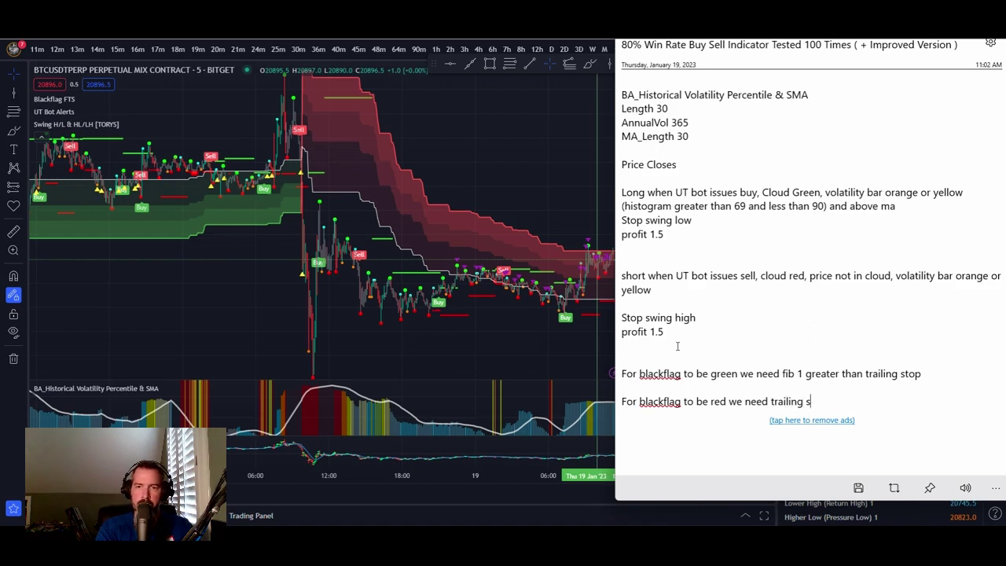
{"action": "type", "text": "top great"}
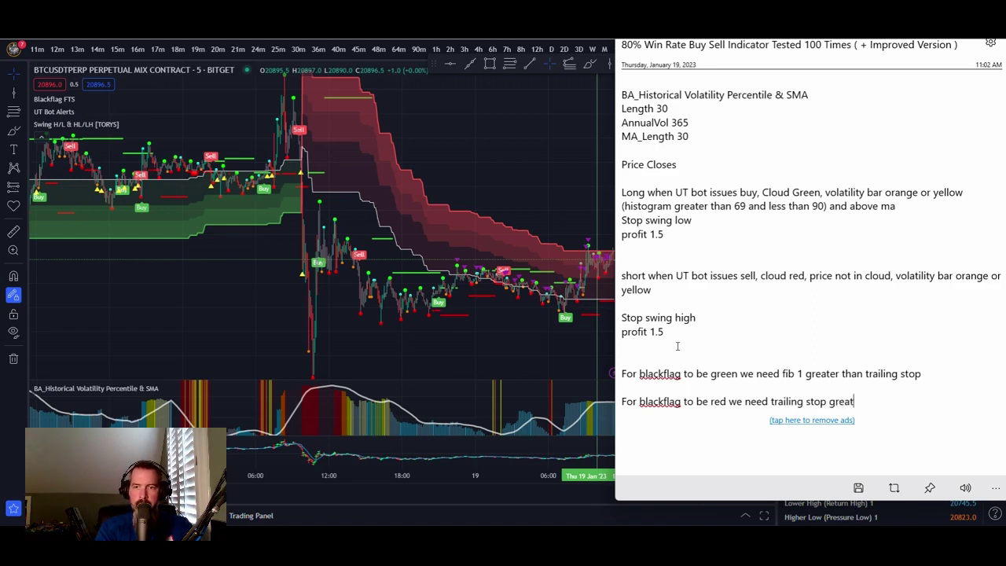
{"action": "type", "text": "er than fib 1"}
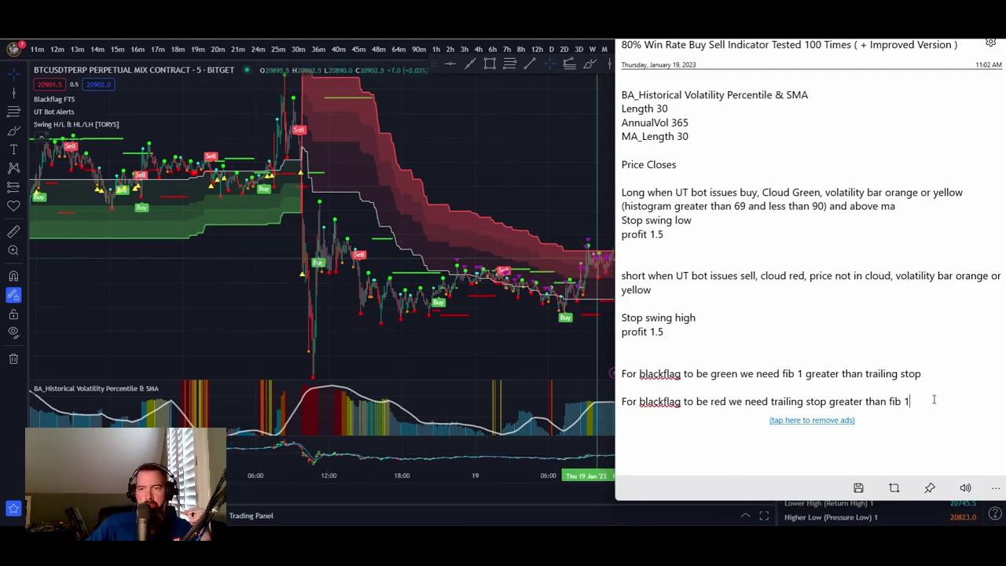
{"action": "key", "text": "Return"}
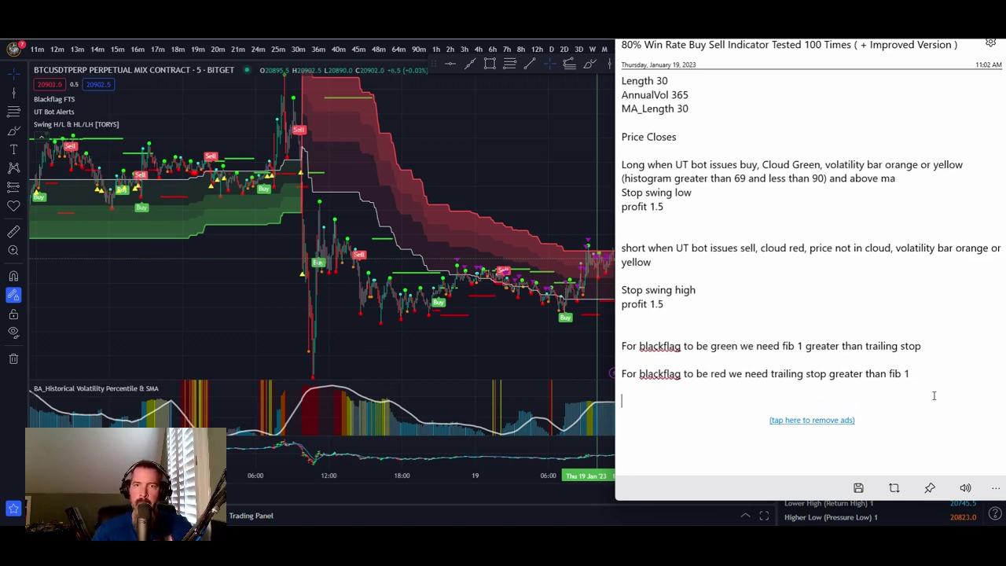
{"action": "scroll", "coordinate": [692, 236], "scroll_direction": "up", "scroll_amount": 3}
{"action": "scroll", "coordinate": [692, 236], "scroll_direction": "down", "scroll_amount": 2}
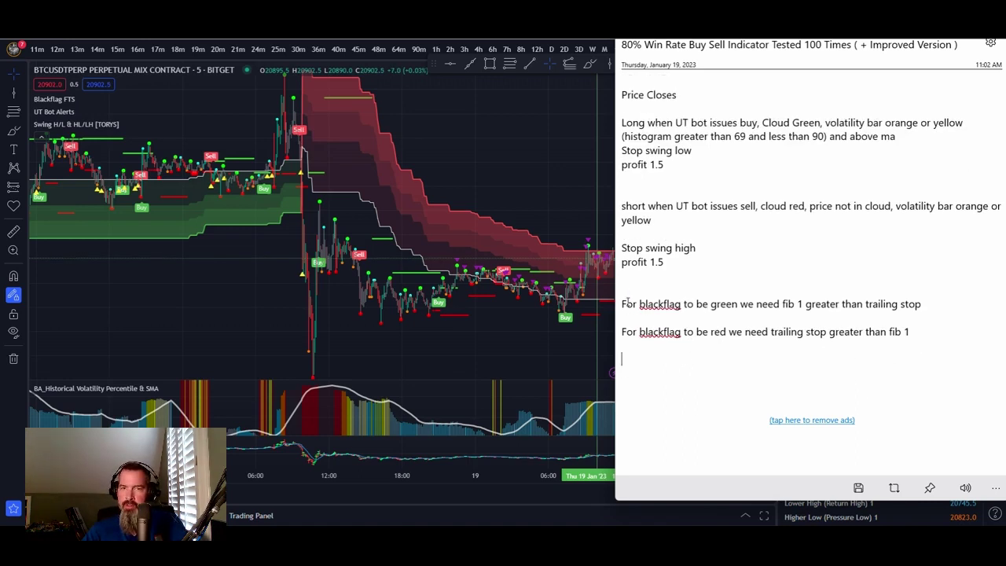
{"action": "triple_click", "coordinate": [621, 304]}
{"action": "left_click", "coordinate": [622, 303]}
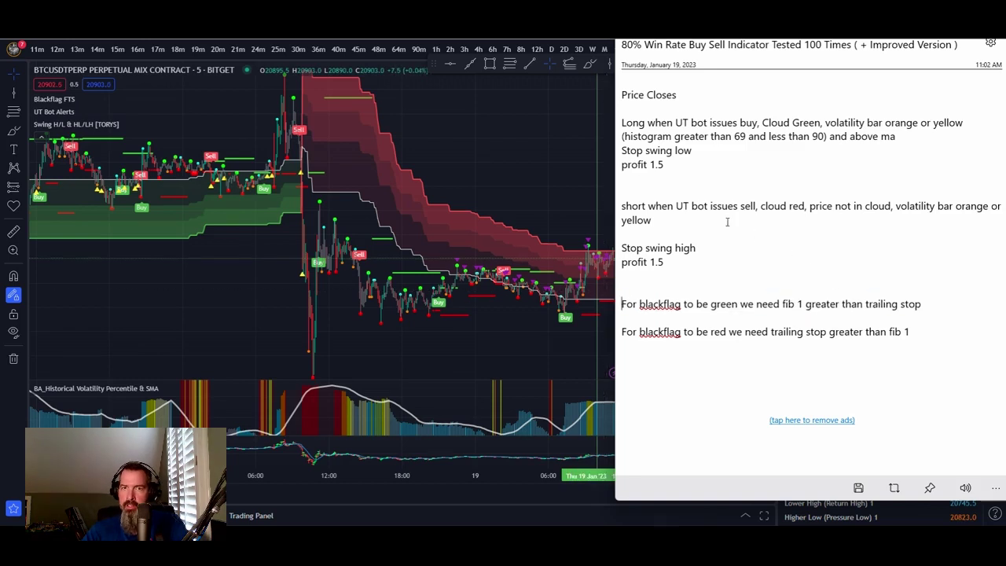
{"action": "scroll", "coordinate": [727, 222], "scroll_direction": "up", "scroll_amount": 3}
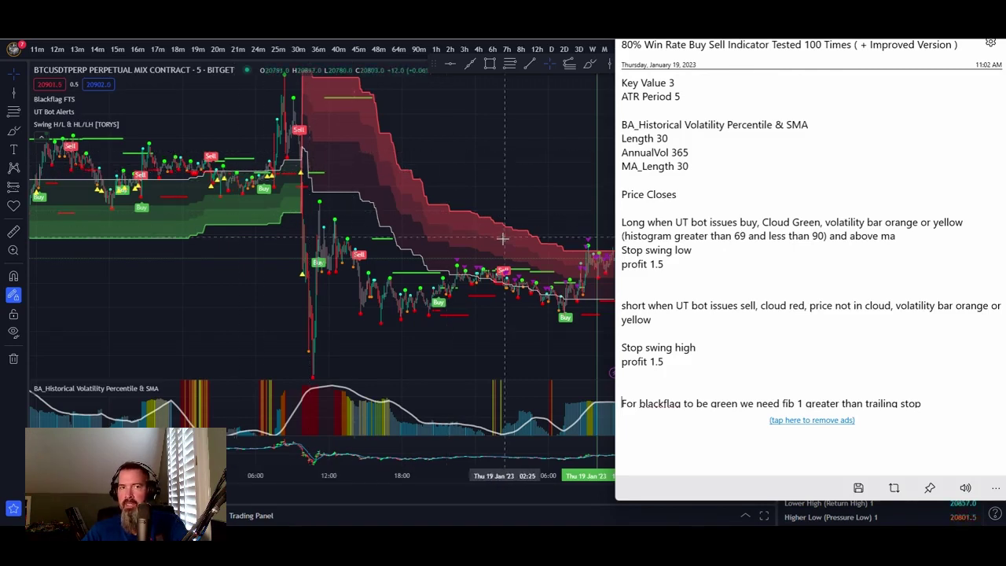
{"action": "scroll", "coordinate": [774, 344], "scroll_direction": "down", "scroll_amount": 2}
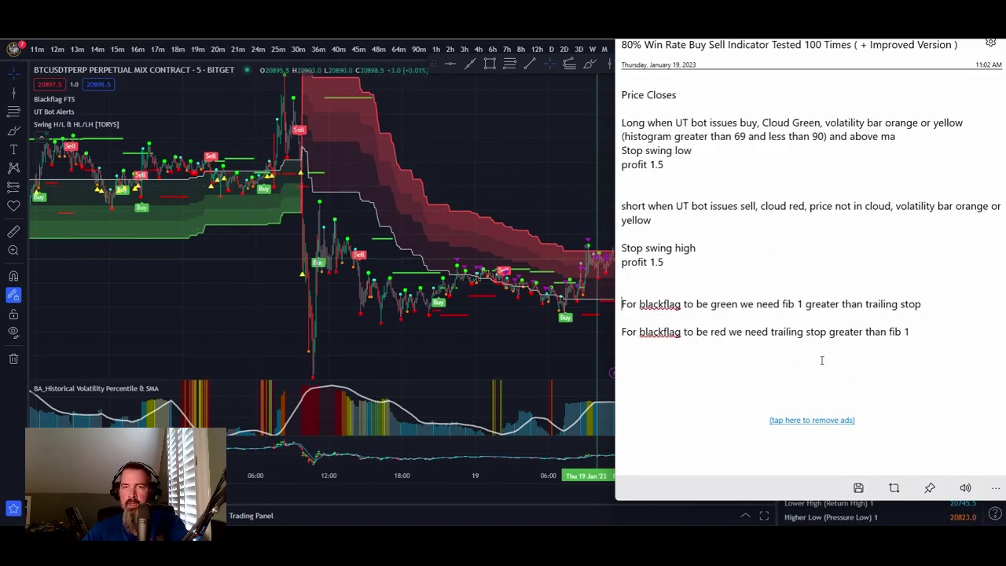
{"action": "left_click", "coordinate": [934, 335]}
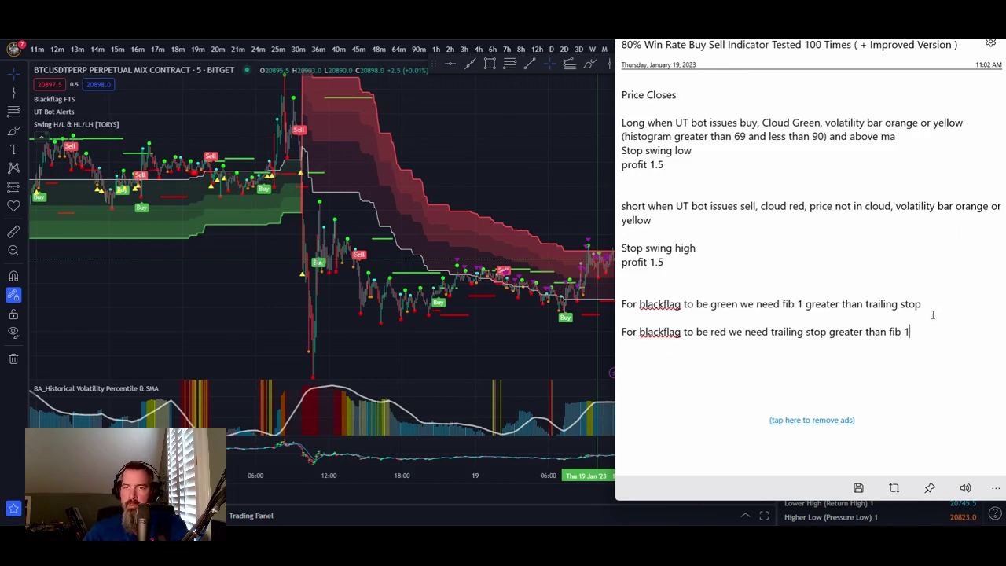
{"action": "left_click", "coordinate": [933, 303]}
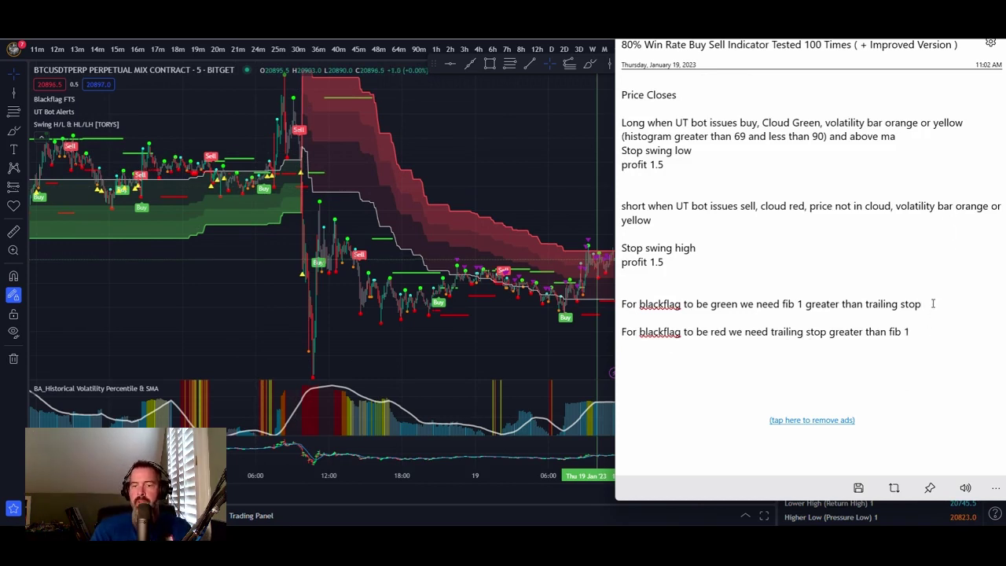
- Add 'Price needs to be above fib 1' under the green condition, followed by a Long heading
{"action": "key", "text": "Return"}
{"action": "type", "text": "P"}
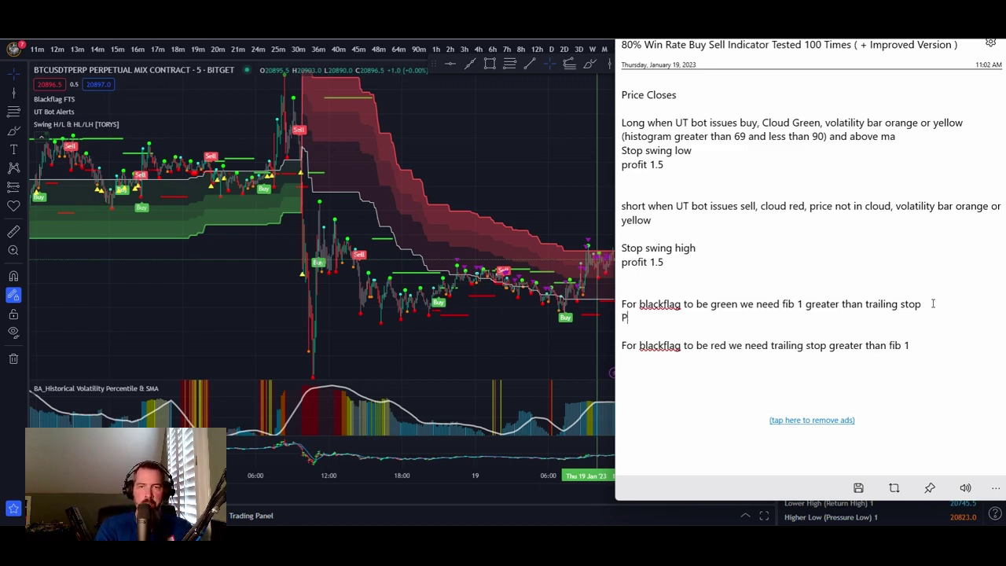
{"action": "type", "text": "rice needs "}
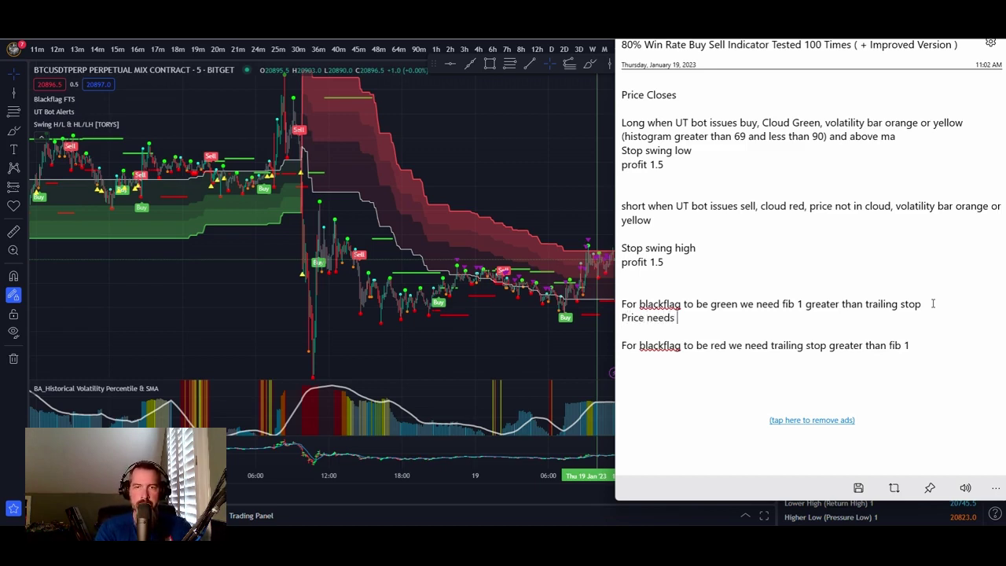
{"action": "type", "text": "to be above gi"}
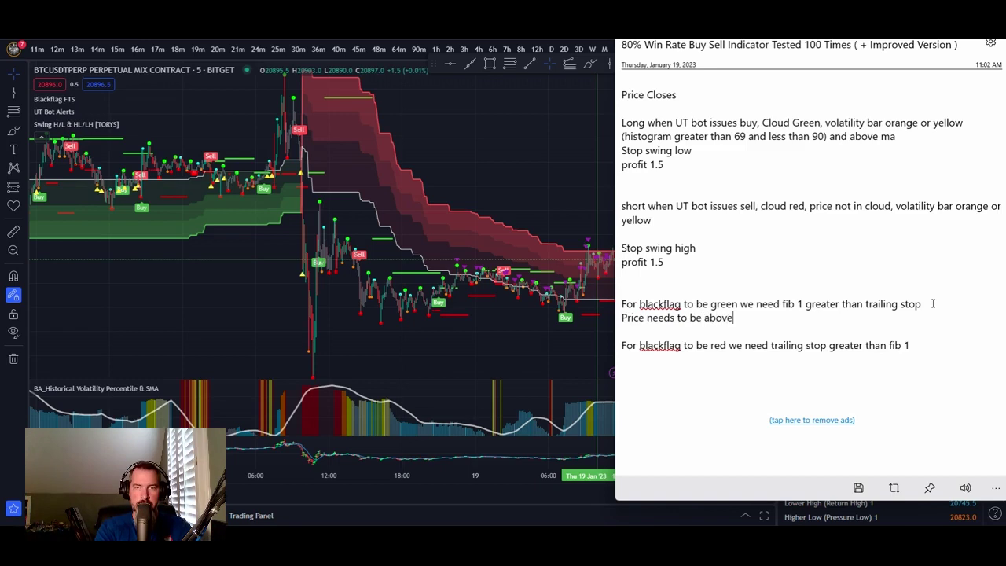
{"action": "key", "text": "BackSpace"}
{"action": "key", "text": "BackSpace"}
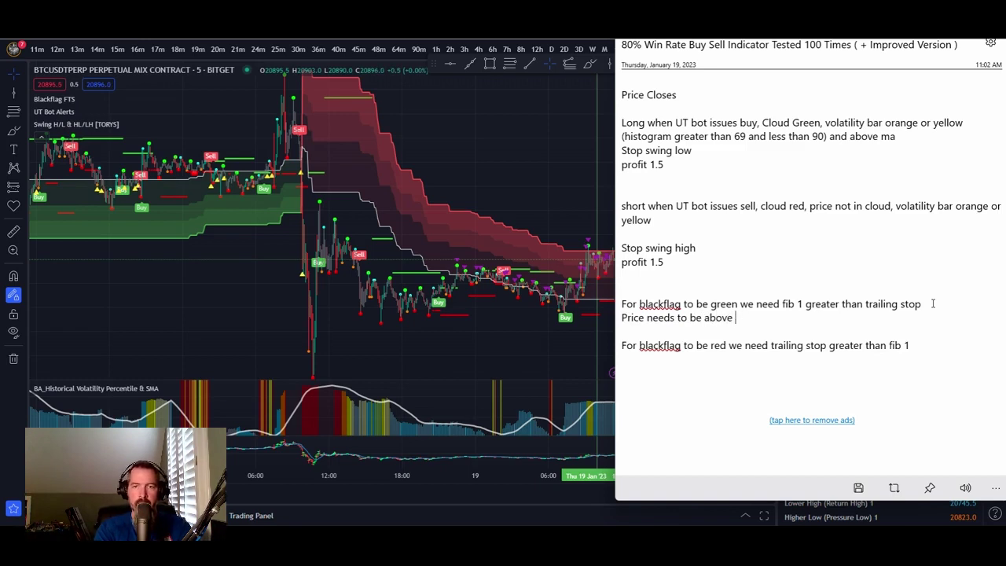
{"action": "type", "text": "fib 1"}
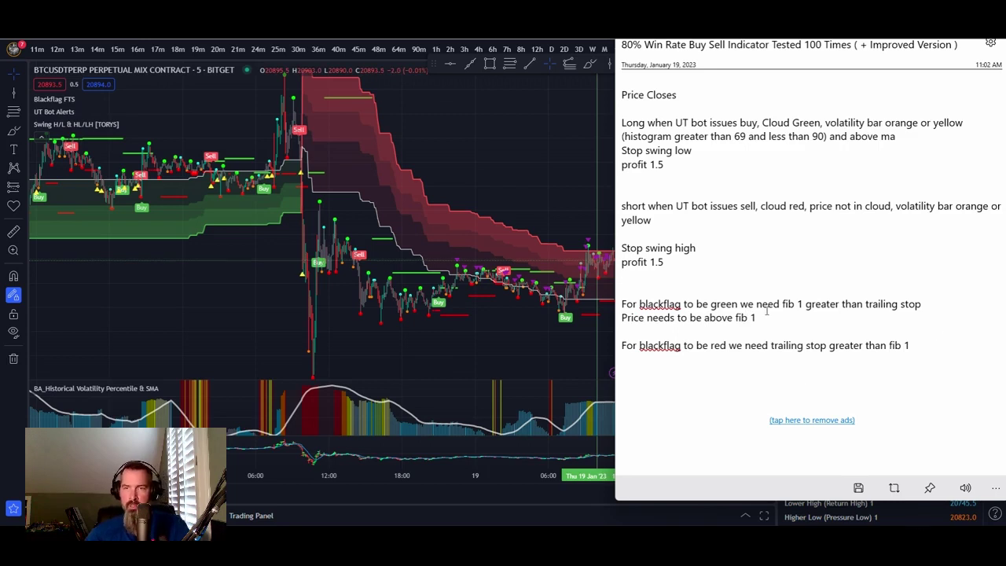
{"action": "type", "text": "Long"}
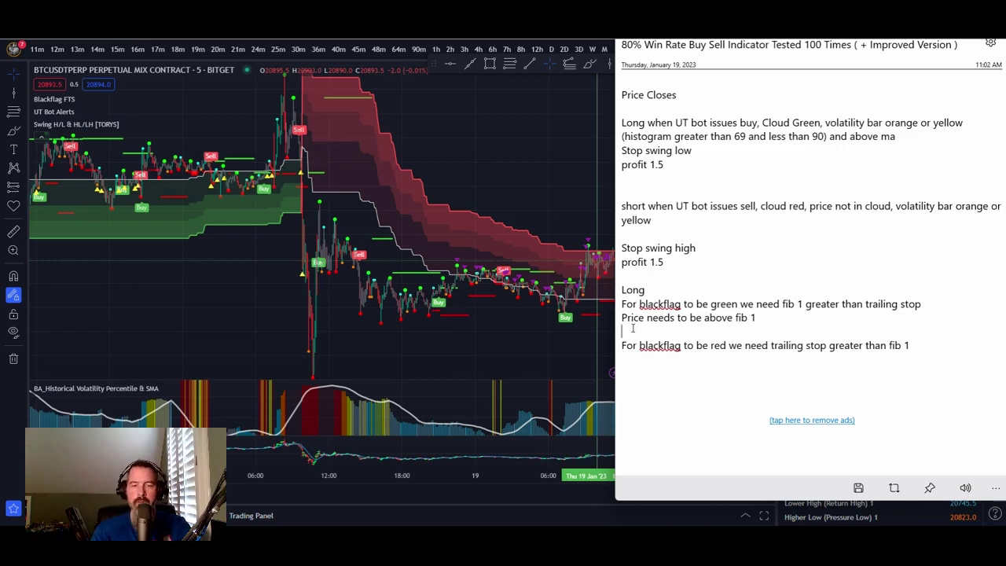
- Add a Short heading with the condition 'price below fib 1'
{"action": "key", "text": "Return"}
{"action": "type", "text": "Short"}
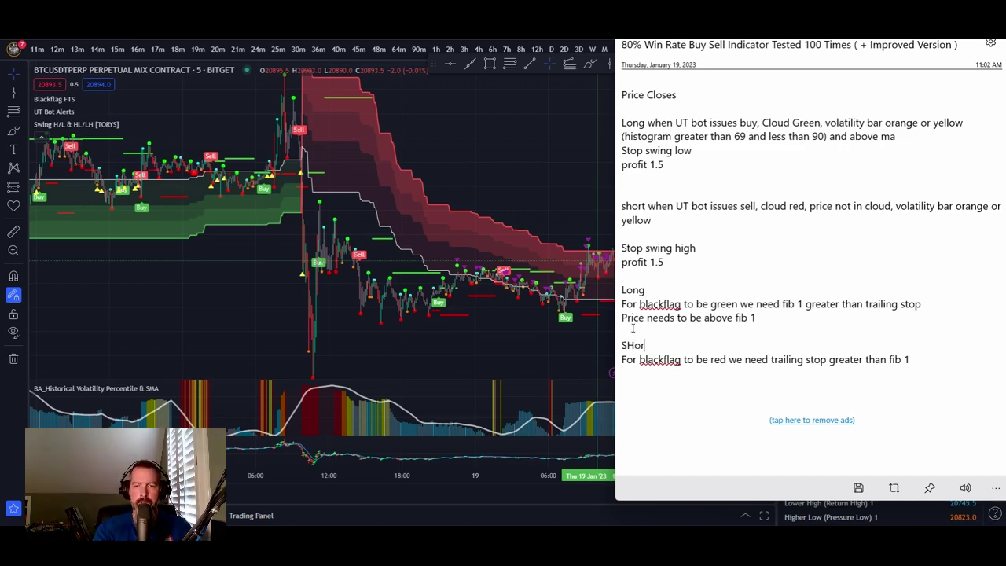
{"action": "key", "text": "BackSpace"}
{"action": "key", "text": "BackSpace"}
{"action": "key", "text": "BackSpace"}
{"action": "key", "text": "BackSpace"}
{"action": "type", "text": "ho"}
{"action": "key", "text": "BackSpace"}
{"action": "key", "text": "BackSpace"}
{"action": "type", "text": "hort"}
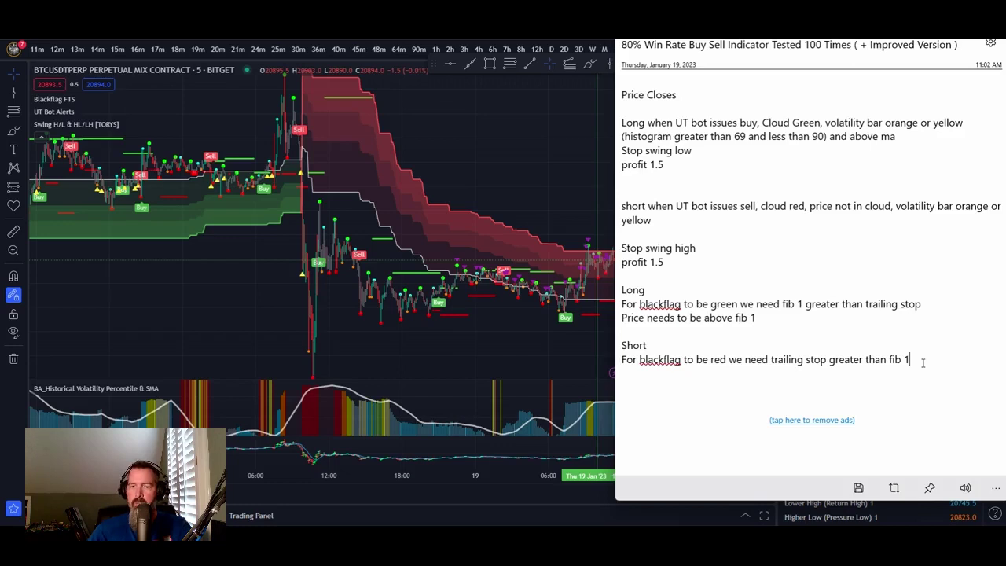
{"action": "type", "text": "price "}
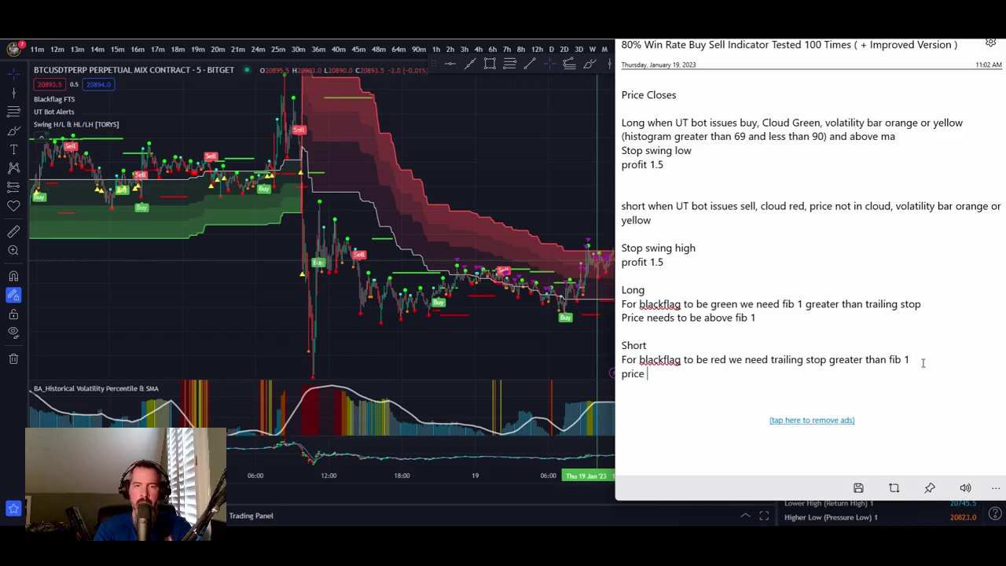
{"action": "type", "text": "below fib "}
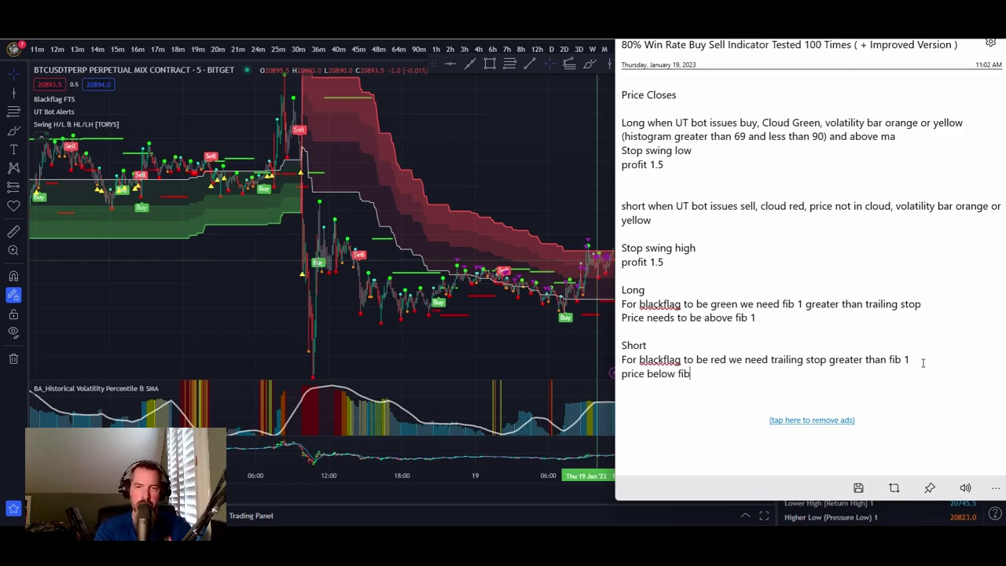
{"action": "type", "text": "1"}
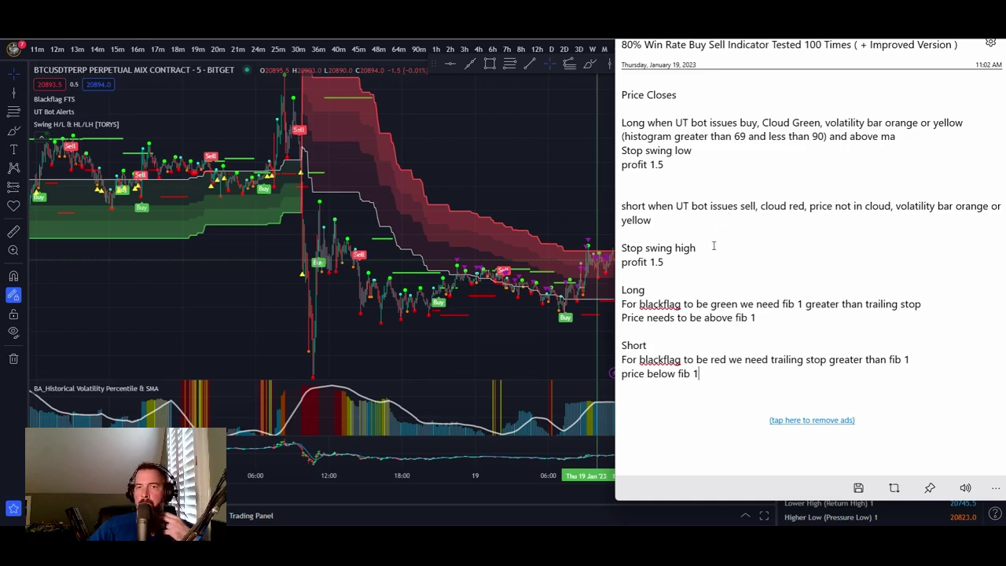
- Under the Long price condition, add 'volatility histogram greater than 69 and less than 90'
{"action": "left_click", "coordinate": [772, 320]}
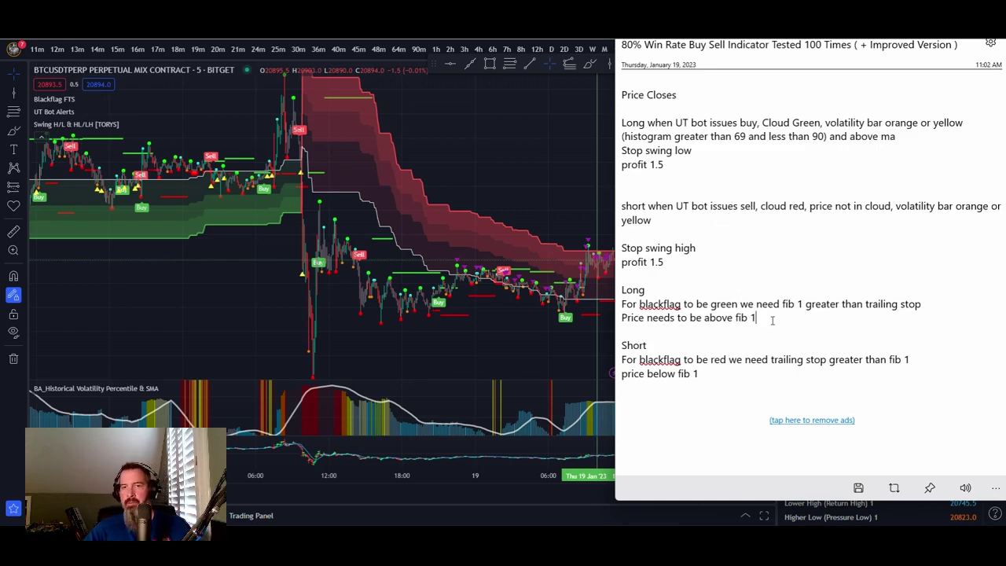
{"action": "key", "text": "Return"}
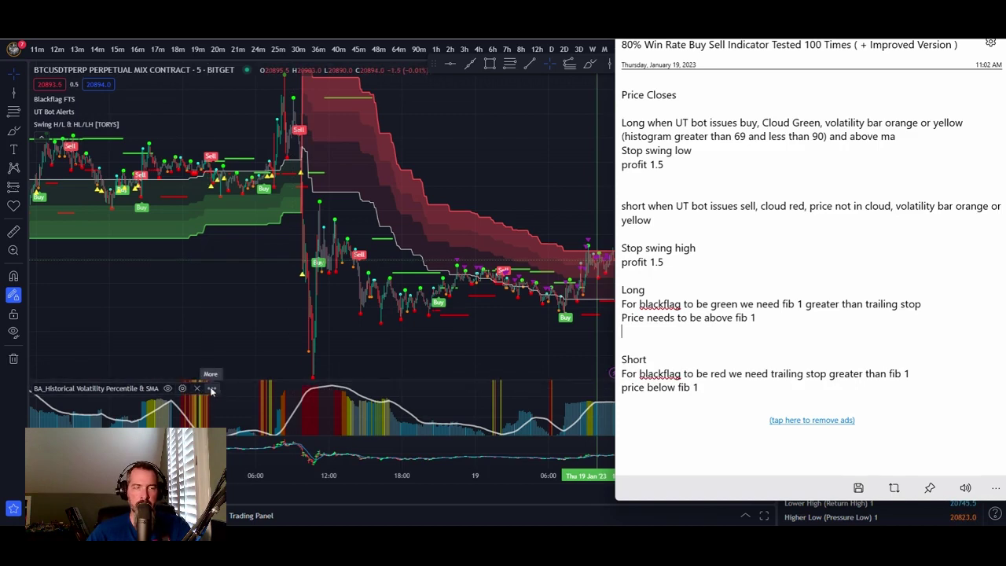
{"action": "type", "text": "va"}
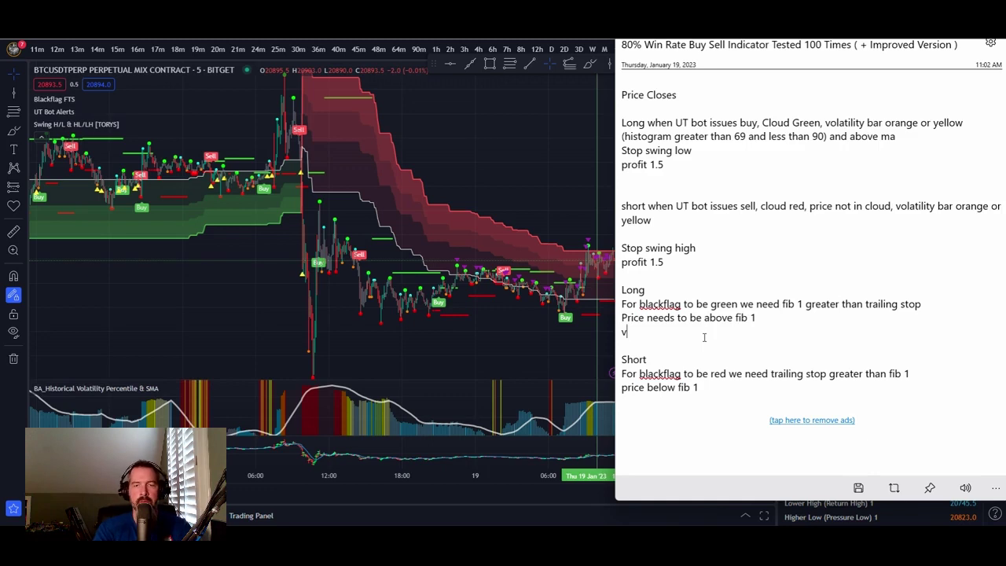
{"action": "key", "text": "BackSpace"}
{"action": "key", "text": "BackSpace"}
{"action": "type", "text": "boli"}
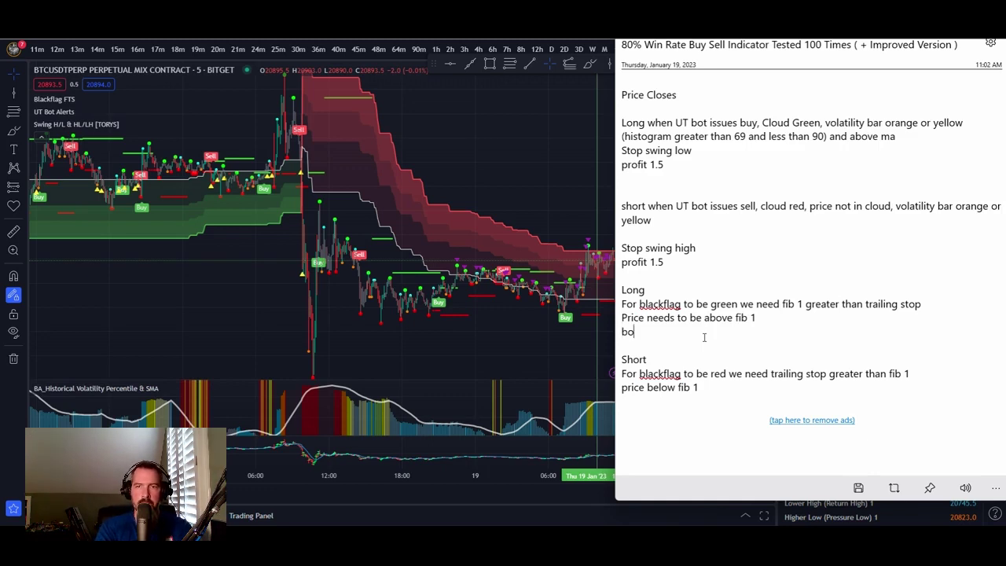
{"action": "key", "text": "BackSpace"}
{"action": "key", "text": "BackSpace"}
{"action": "key", "text": "BackSpace"}
{"action": "key", "text": "BackSpace"}
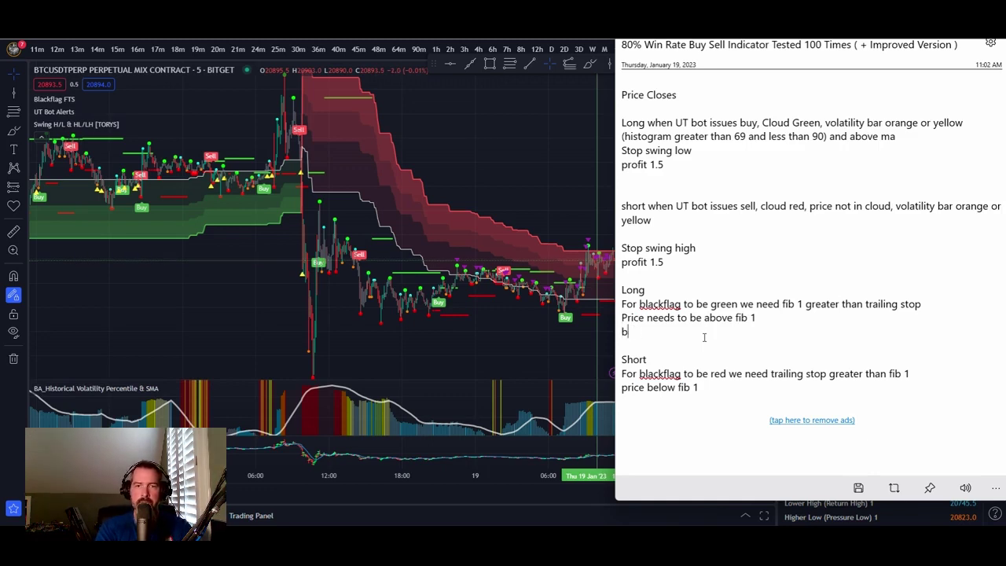
{"action": "type", "text": "voliti"}
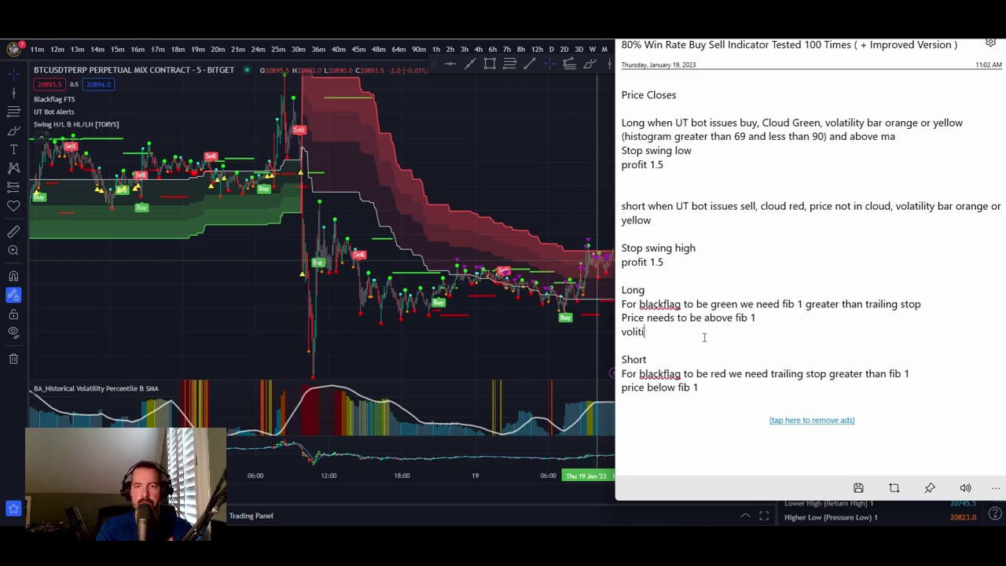
{"action": "type", "text": "lity histy hisot"}
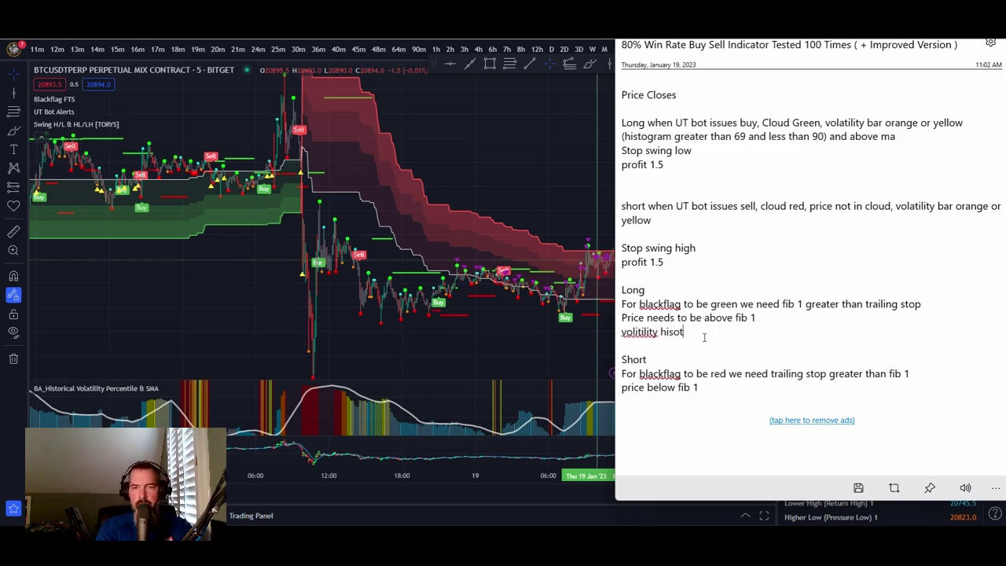
{"action": "type", "text": "orgram"}
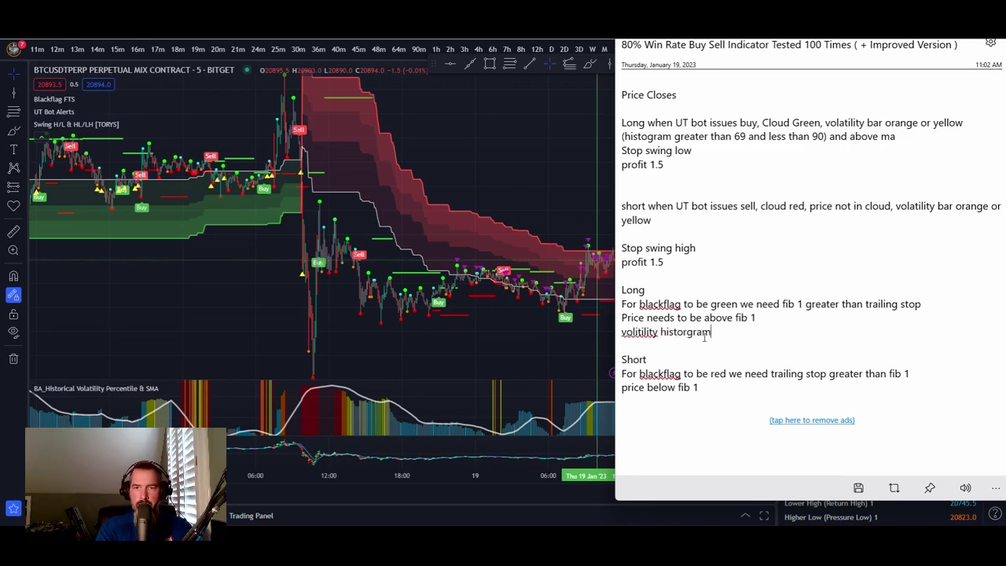
{"action": "type", "text": " greater th"}
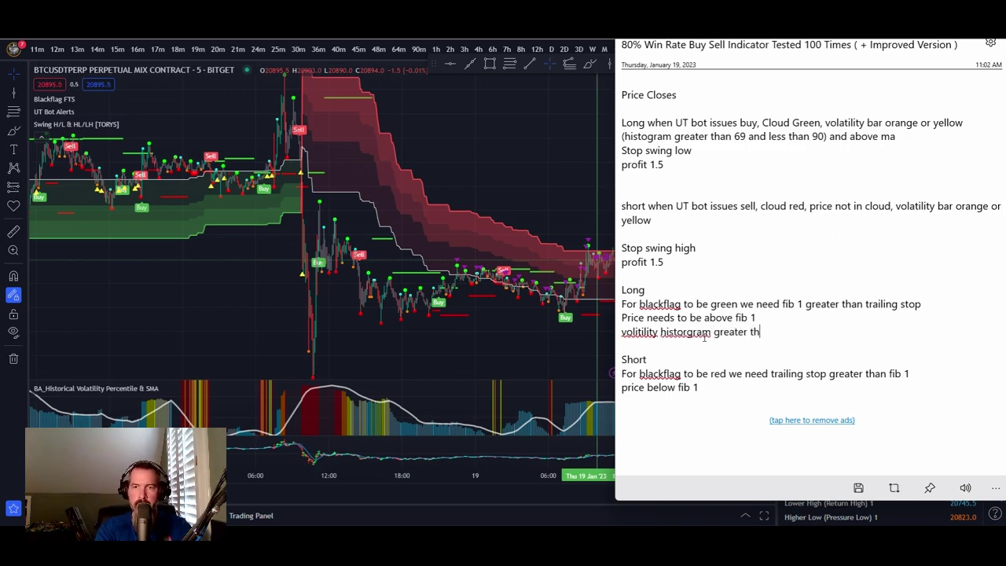
{"action": "type", "text": "an 6"}
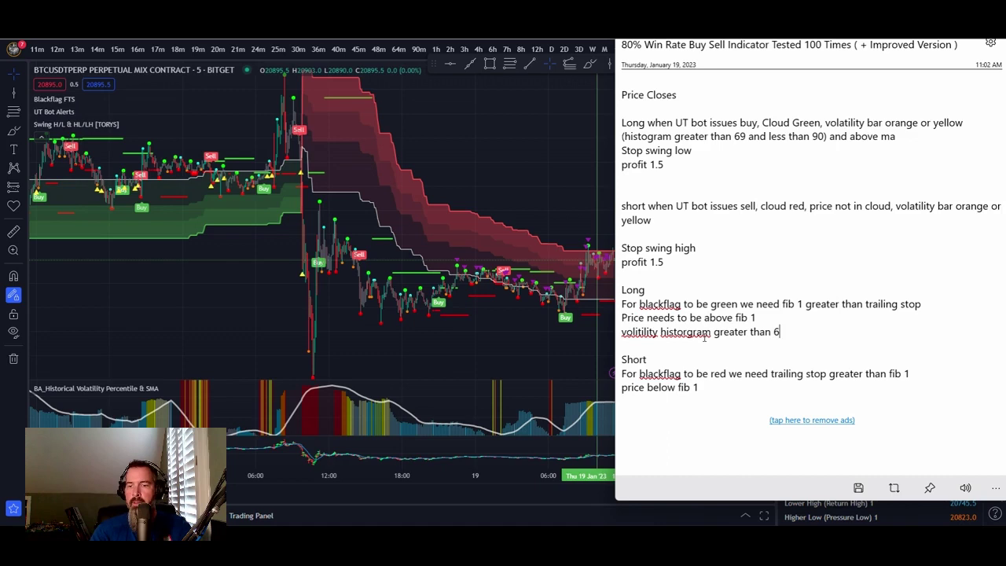
{"action": "type", "text": "9 and less than "}
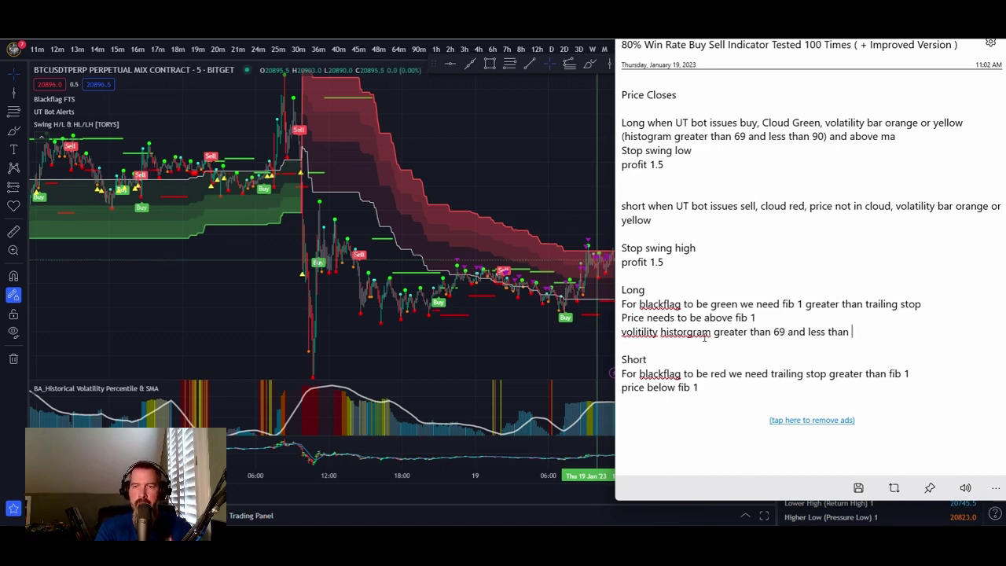
{"action": "type", "text": "90"}
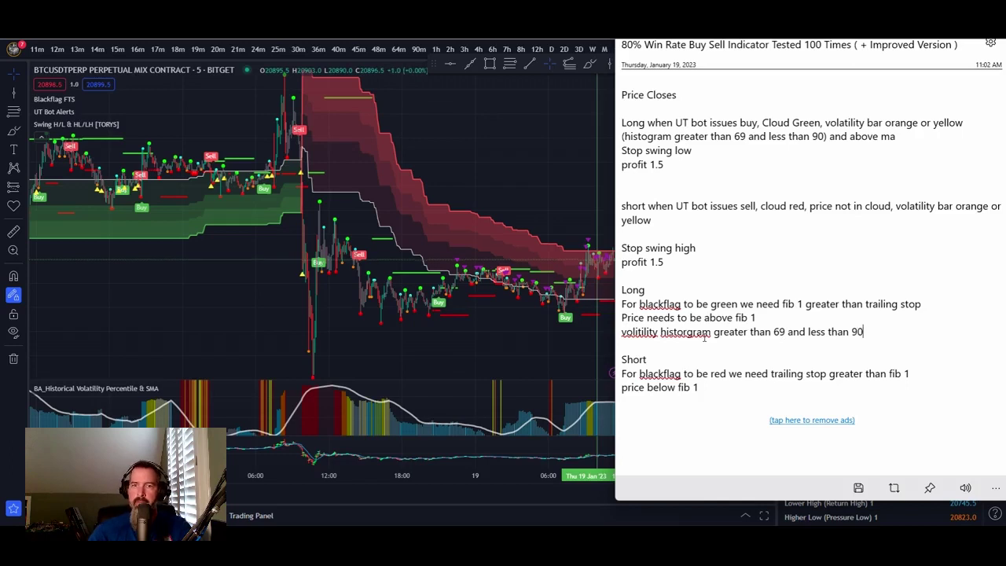
- Correct the misspellings to 'volatility' and 'histogram' using spelling suggestions
{"action": "right_click", "coordinate": [643, 334]}
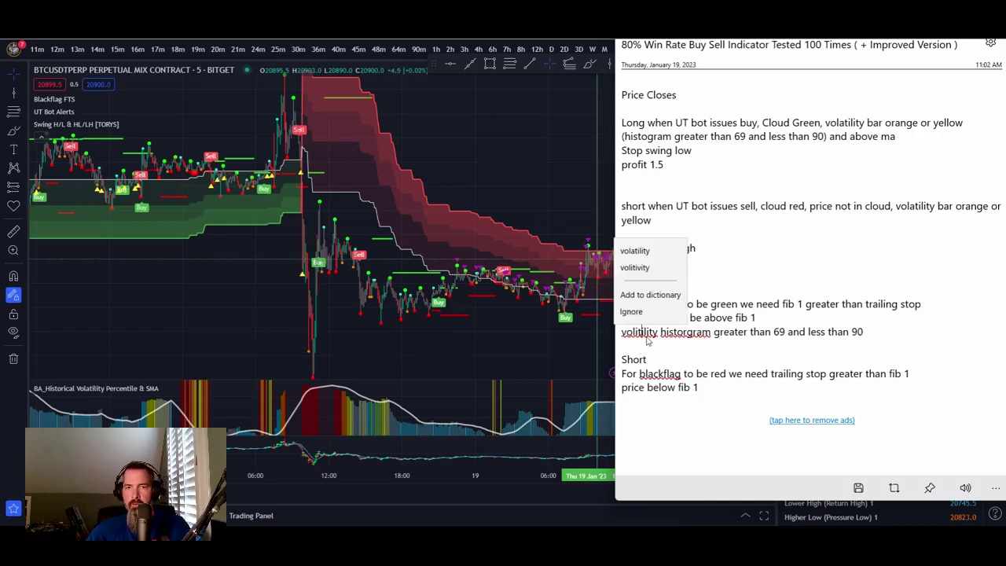
{"action": "left_click", "coordinate": [647, 258]}
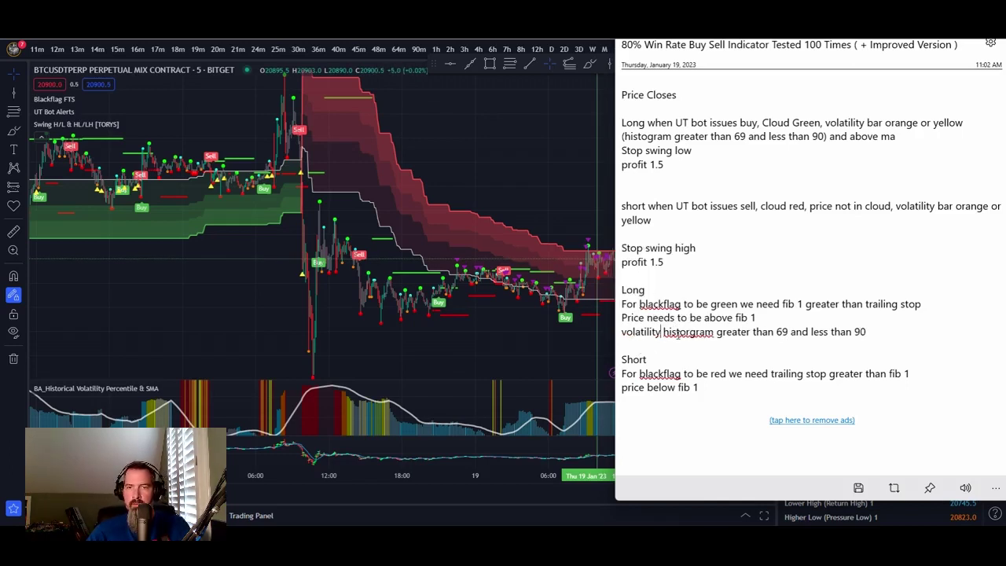
{"action": "right_click", "coordinate": [660, 332]}
{"action": "left_click", "coordinate": [668, 248]}
- Copy the volatility histogram line and paste it under the Short price condition
{"action": "left_click_drag", "start_coordinate": [881, 333], "coordinate": [621, 333]}
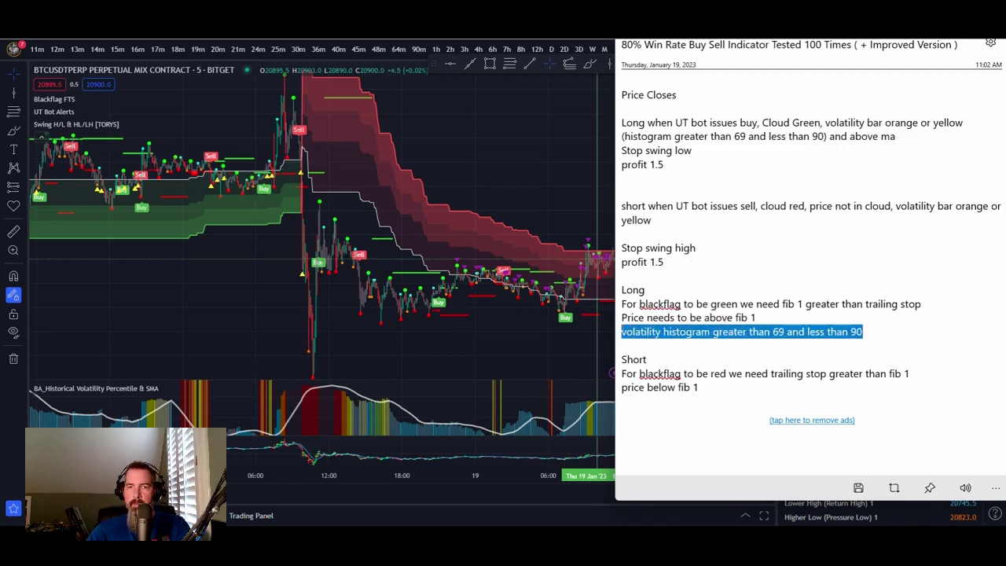
{"action": "right_click", "coordinate": [622, 332]}
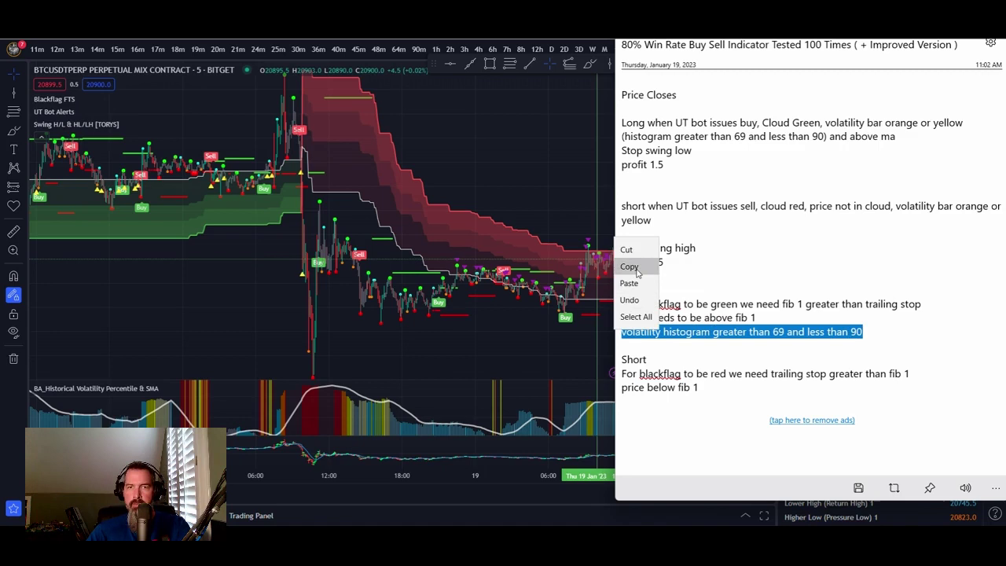
{"action": "left_click", "coordinate": [633, 265]}
{"action": "left_click", "coordinate": [723, 391]}
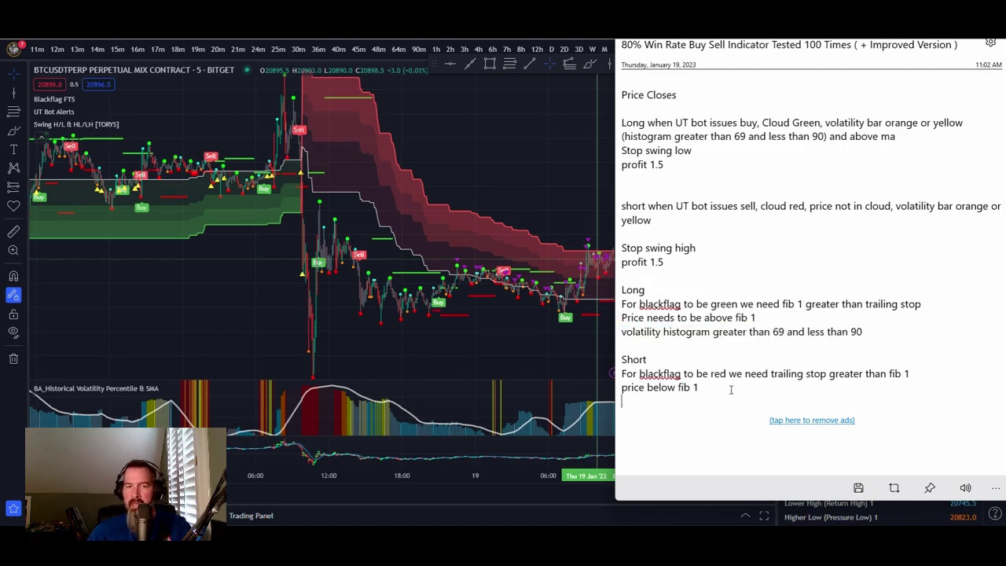
{"action": "key", "text": "ctrl+v"}
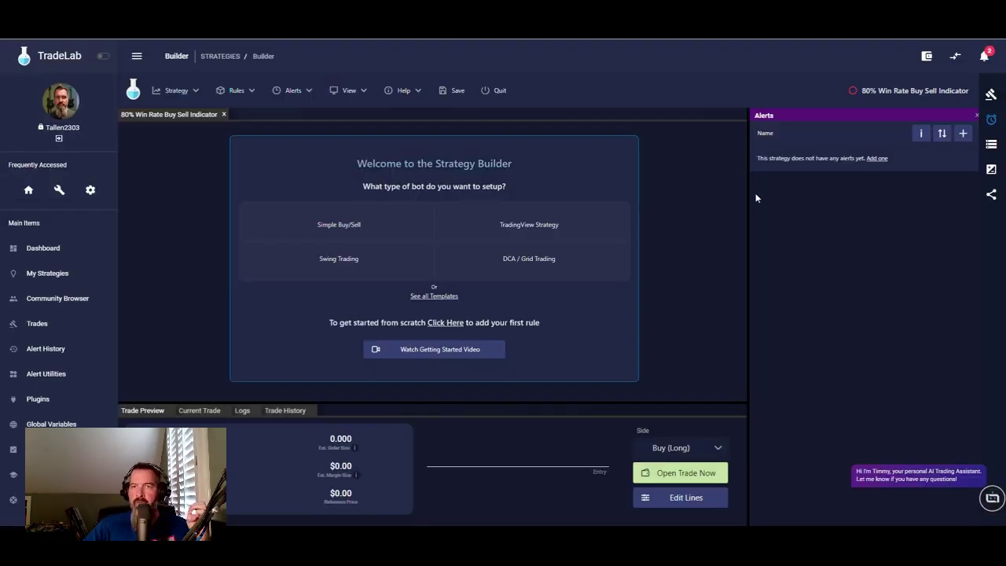
- Create a new alert named 'BlackFlag Data' and select its bb_fib_data type value for replacement
{"action": "left_click", "coordinate": [963, 135]}
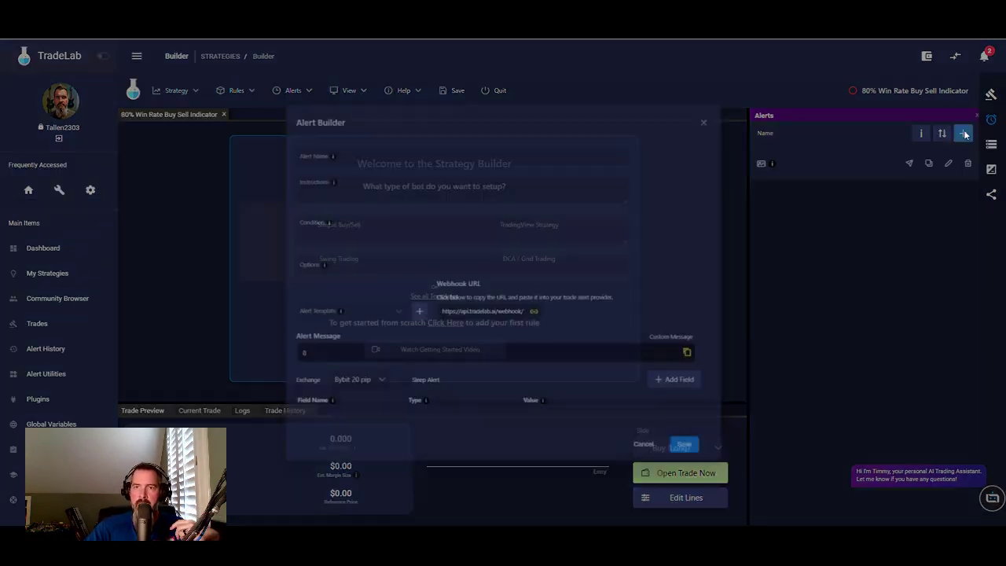
{"action": "left_click", "coordinate": [392, 126]}
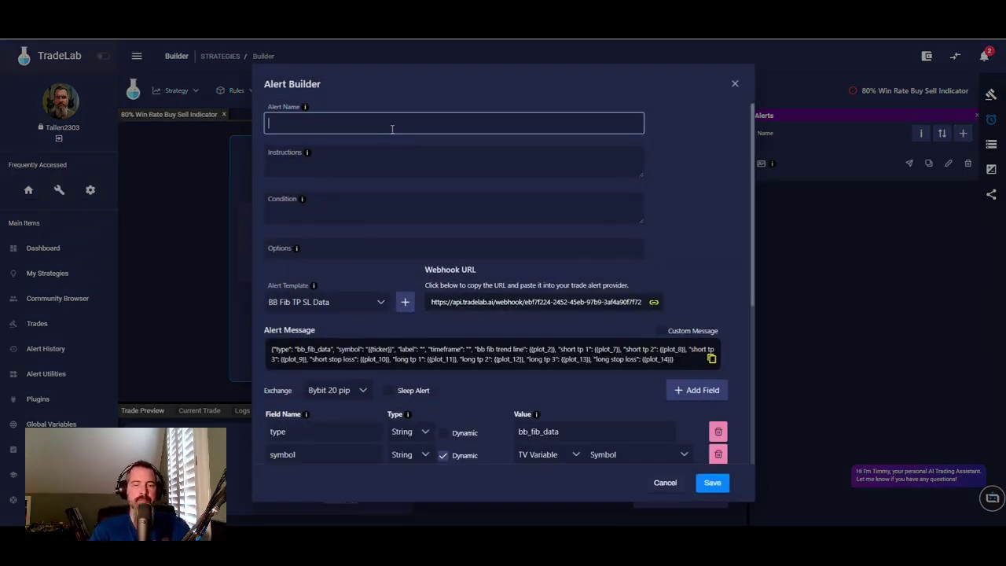
{"action": "type", "text": "BlackF"}
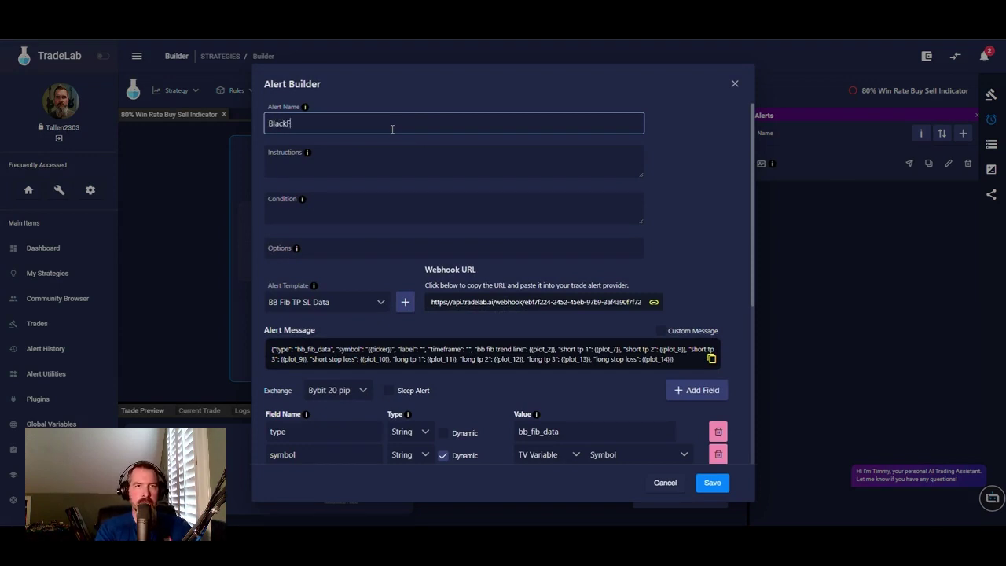
{"action": "type", "text": "lag Data"}
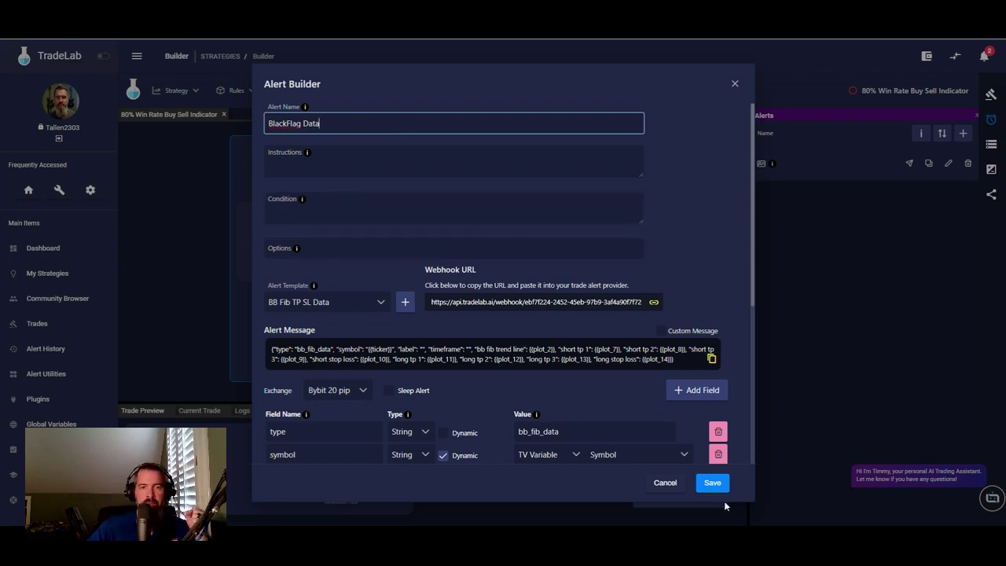
{"action": "scroll", "coordinate": [559, 362], "scroll_direction": "down", "scroll_amount": 3}
{"action": "scroll", "coordinate": [559, 363], "scroll_direction": "up", "scroll_amount": 3}
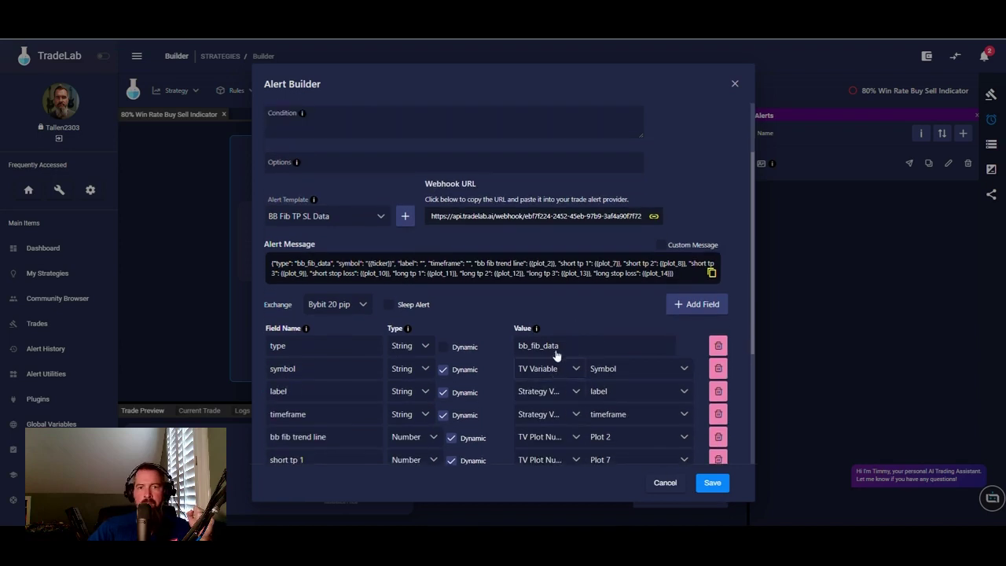
{"action": "double_click", "coordinate": [542, 431]}
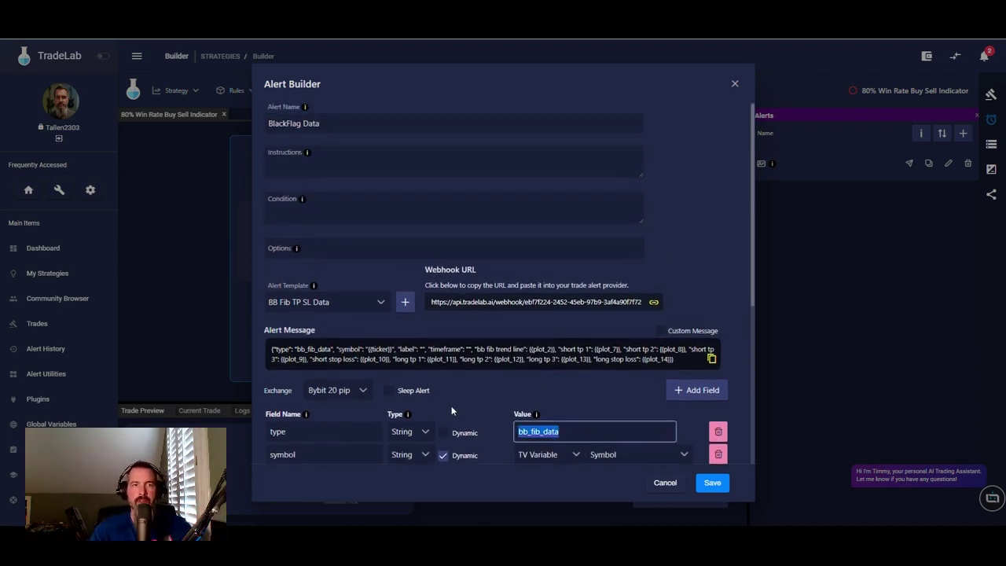
- Load the BlackFlag Data template, set the type value to 'BlackFlag Data', and add a blank field
{"action": "left_click", "coordinate": [405, 302]}
{"action": "double_click", "coordinate": [560, 417]}
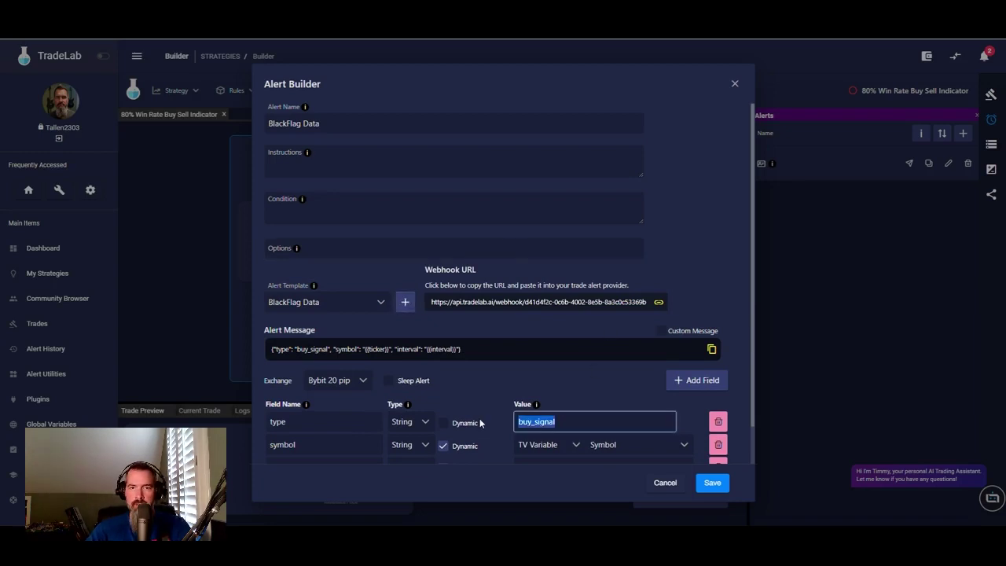
{"action": "type", "text": "BLac"}
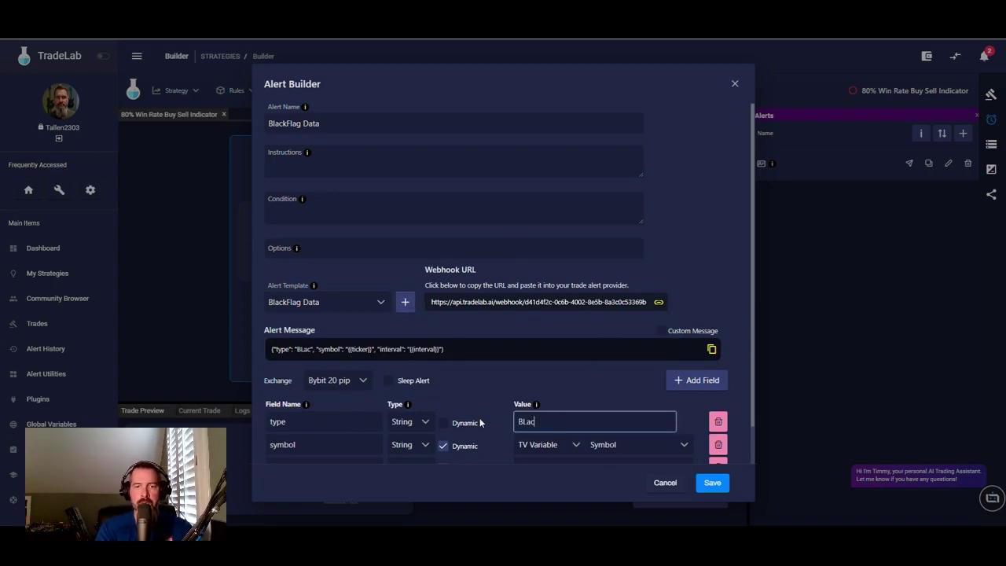
{"action": "key", "text": "BackSpace"}
{"action": "key", "text": "BackSpace"}
{"action": "key", "text": "BackSpace"}
{"action": "type", "text": "lack"}
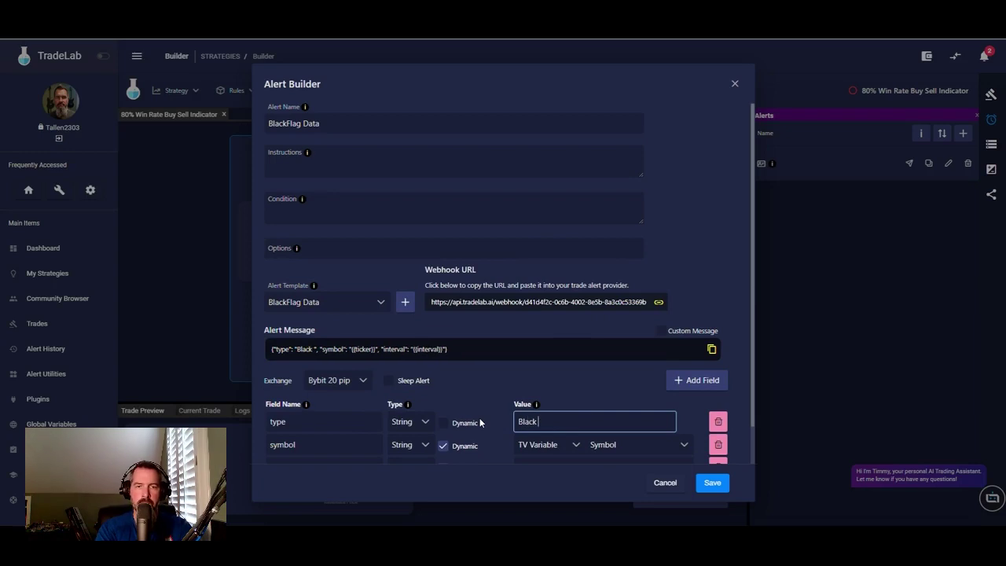
{"action": "key", "text": "BackSpace"}
{"action": "type", "text": "Flag "}
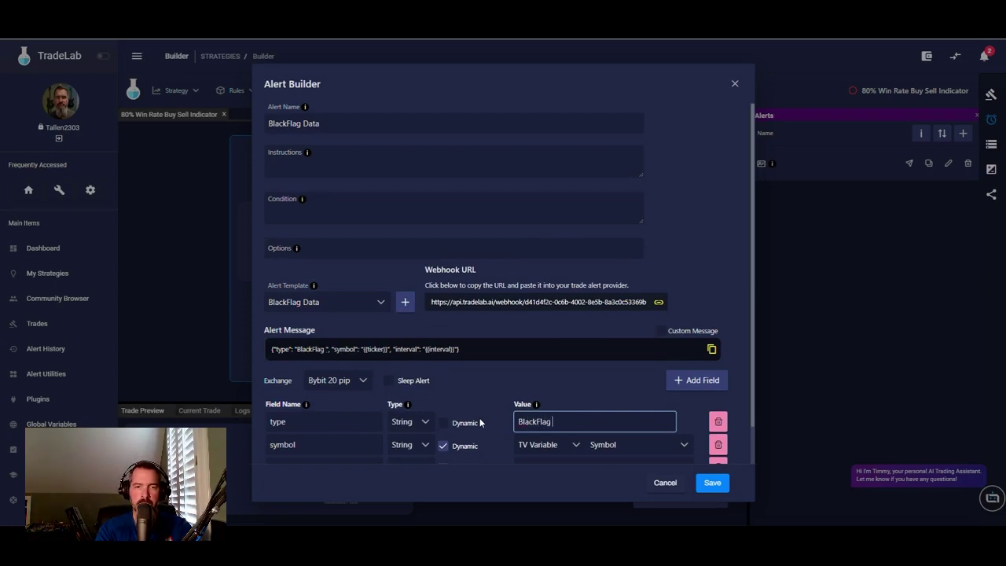
{"action": "type", "text": "Data"}
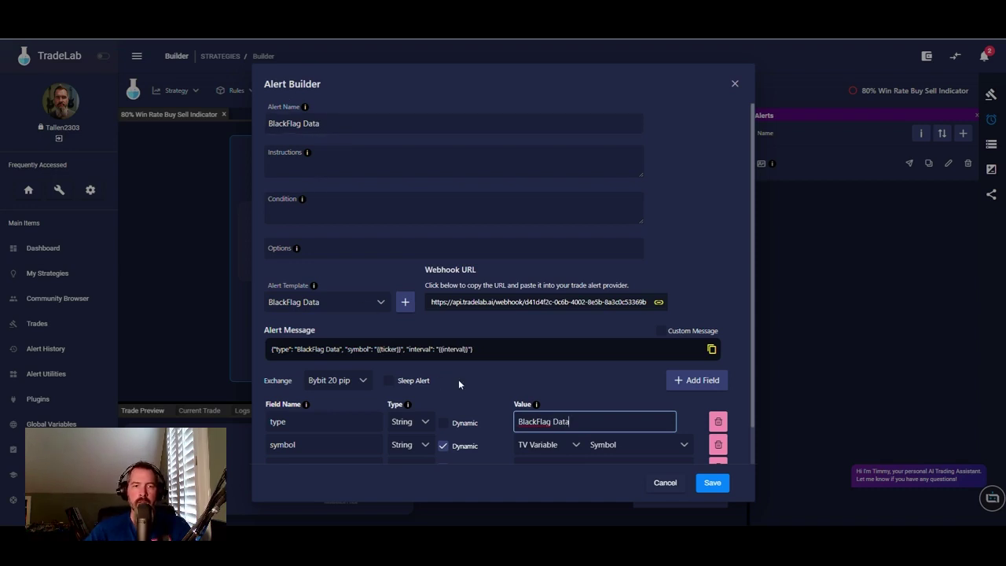
{"action": "scroll", "coordinate": [458, 379], "scroll_direction": "down", "scroll_amount": 1}
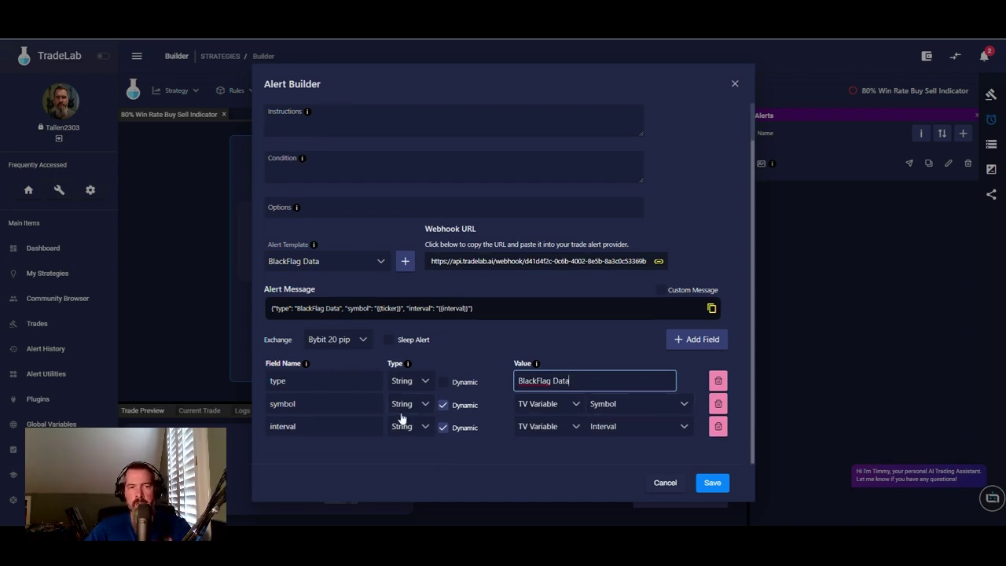
{"action": "left_click", "coordinate": [692, 340]}
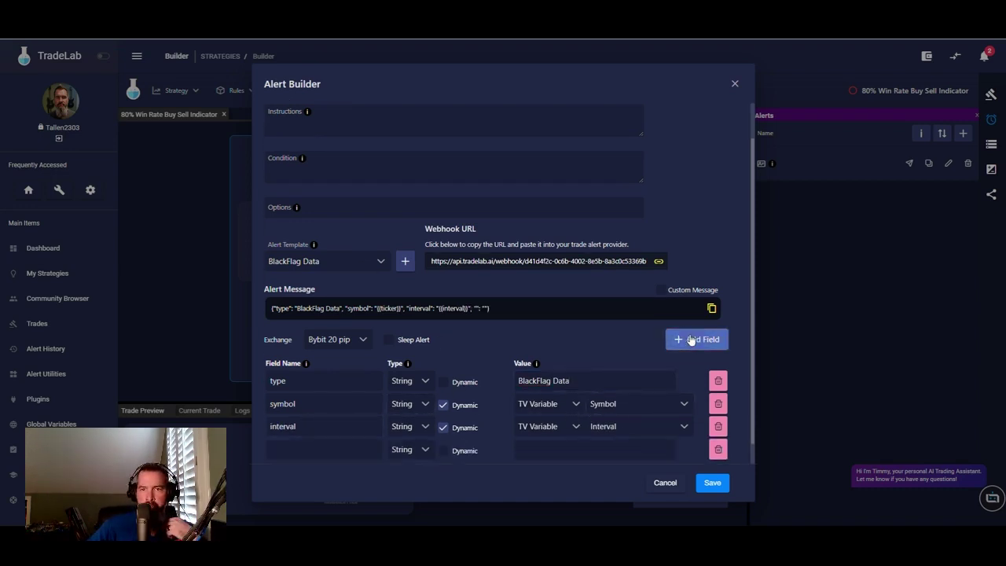
- Add two fields and rename 'interval' to 'label', sourced from the label strategy variable
{"action": "scroll", "coordinate": [563, 349], "scroll_direction": "down", "scroll_amount": 1}
{"action": "left_click", "coordinate": [701, 319]}
{"action": "left_click", "coordinate": [701, 318]}
{"action": "scroll", "coordinate": [415, 299], "scroll_direction": "down", "scroll_amount": 1}
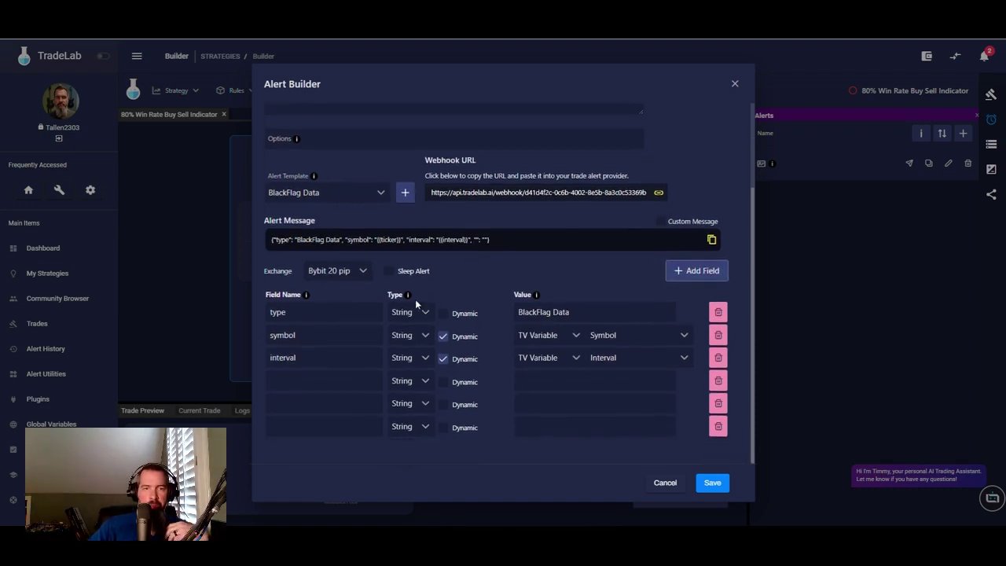
{"action": "double_click", "coordinate": [303, 358]}
{"action": "type", "text": "i"}
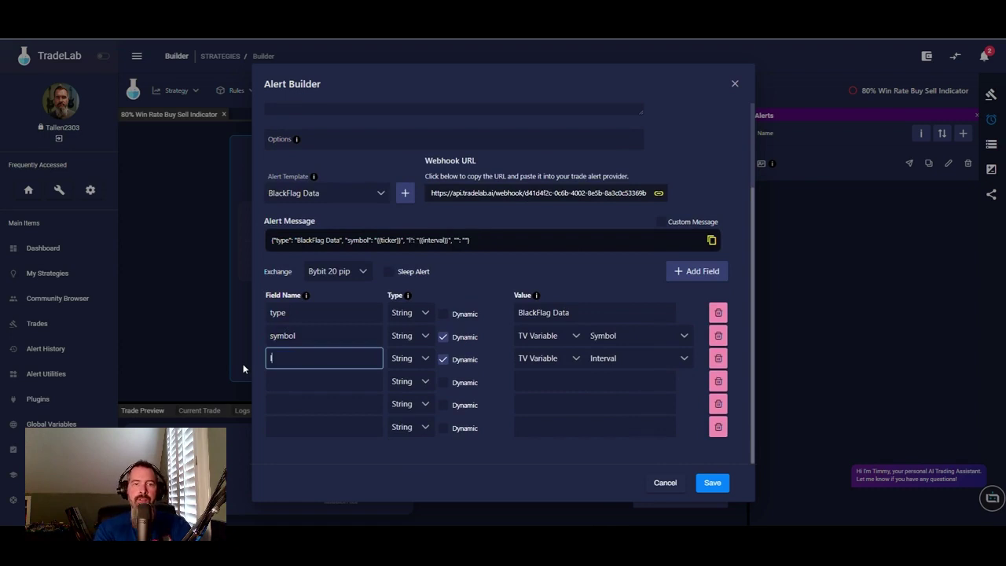
{"action": "type", "text": "abel"}
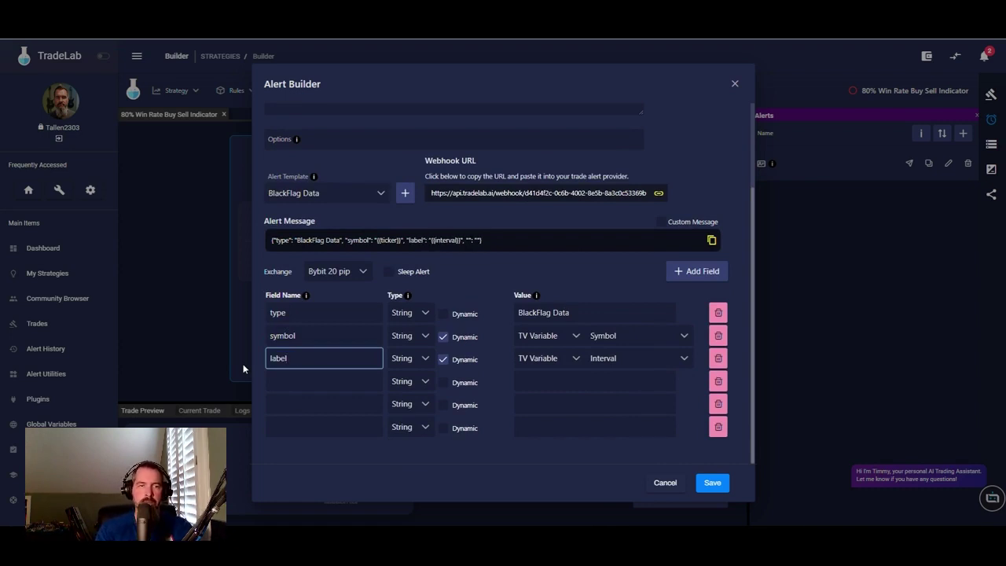
{"action": "left_click", "coordinate": [569, 363]}
{"action": "left_click", "coordinate": [559, 465]}
{"action": "left_click", "coordinate": [640, 363]}
{"action": "left_click", "coordinate": [603, 410]}
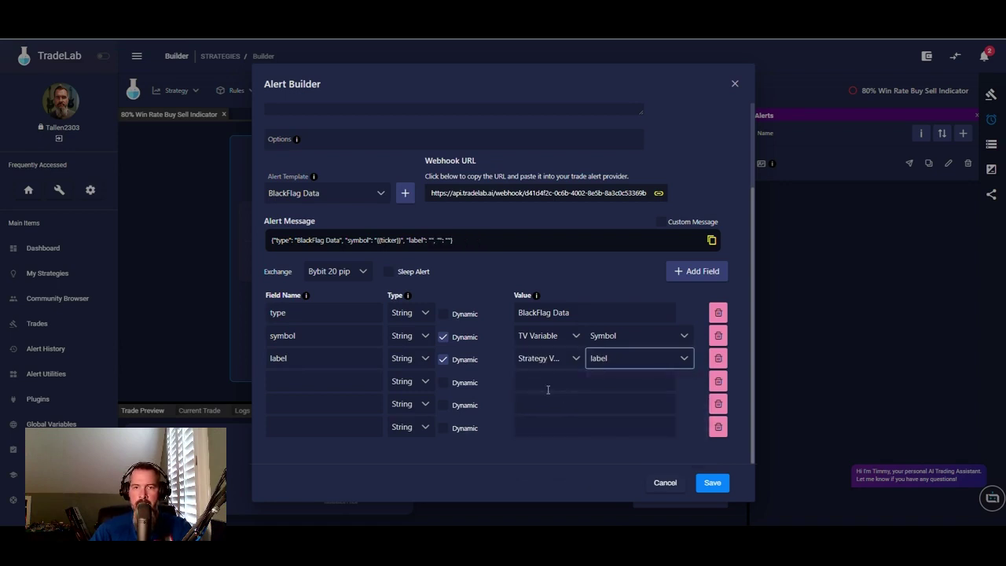
- Add a dynamic 'timeframe' field whose value comes from the timeframe strategy variable
{"action": "left_click", "coordinate": [368, 384]}
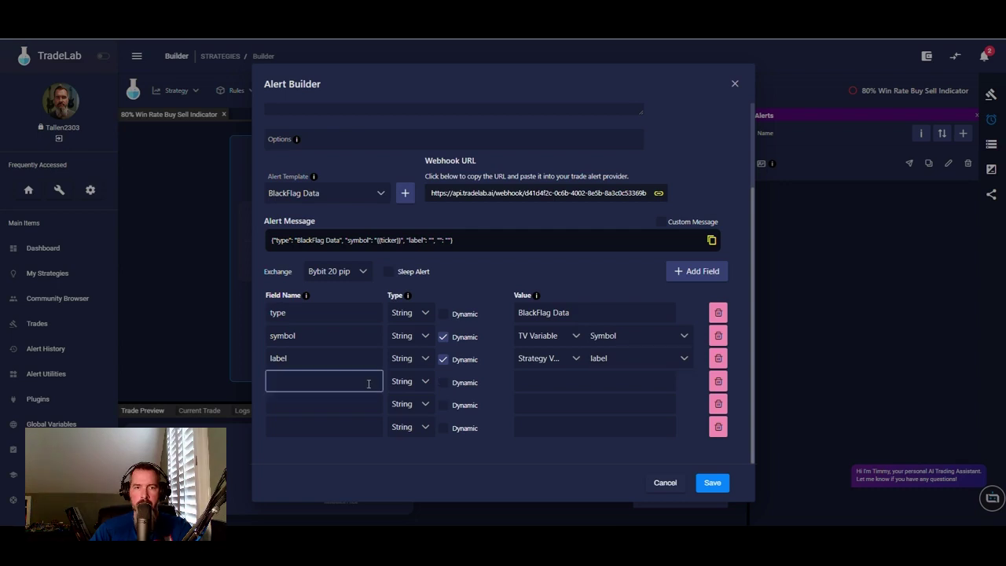
{"action": "type", "text": "timeframe"}
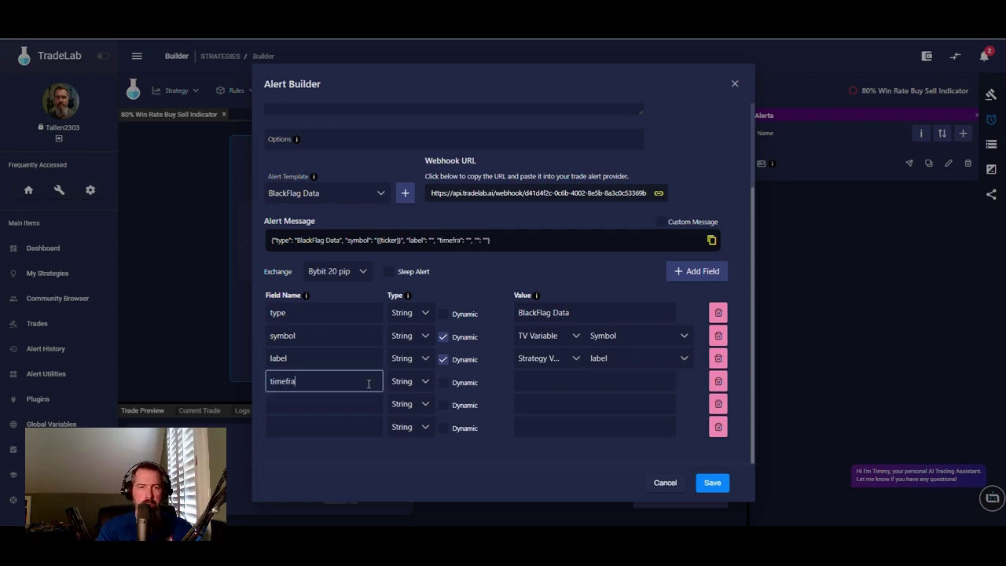
{"action": "left_click", "coordinate": [444, 384]}
{"action": "left_click", "coordinate": [554, 382]}
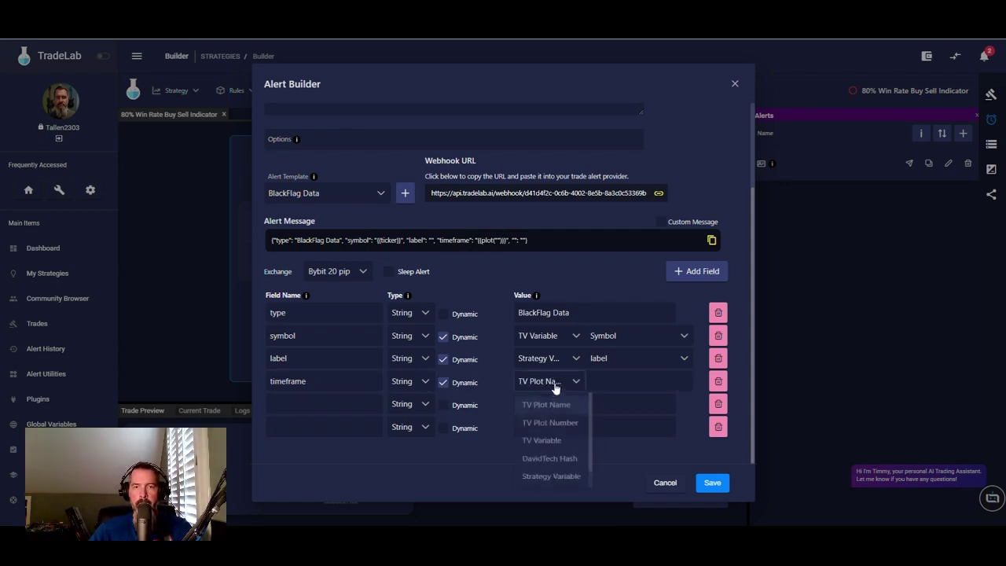
{"action": "left_click", "coordinate": [560, 445]}
{"action": "left_click", "coordinate": [633, 382]}
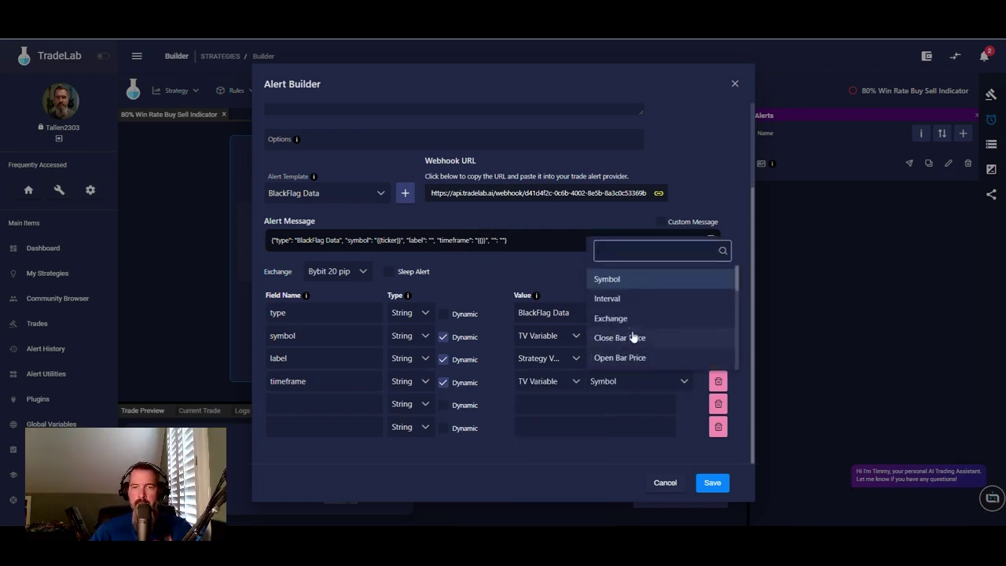
{"action": "left_click", "coordinate": [557, 361]}
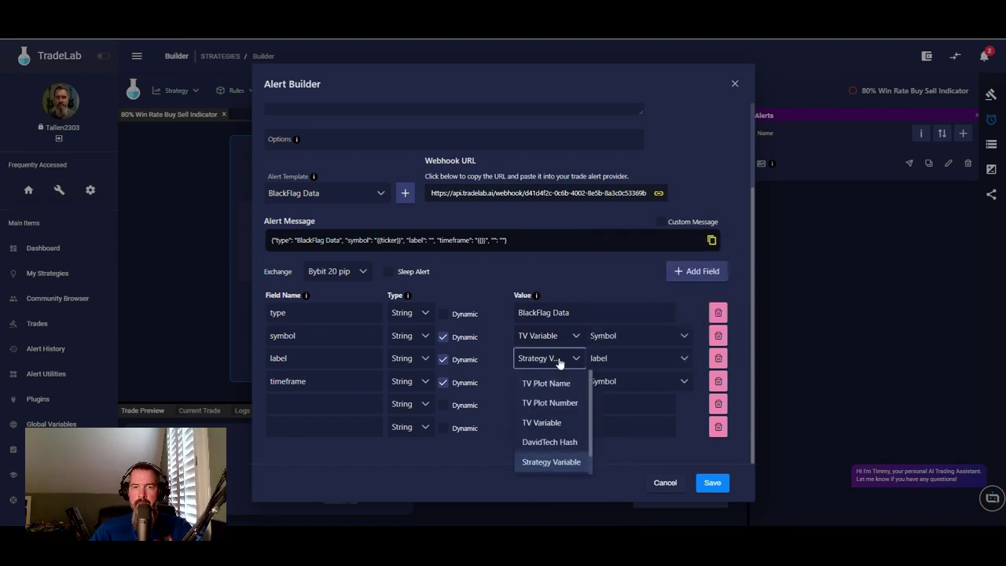
{"action": "left_click", "coordinate": [637, 382]}
{"action": "left_click", "coordinate": [562, 384]}
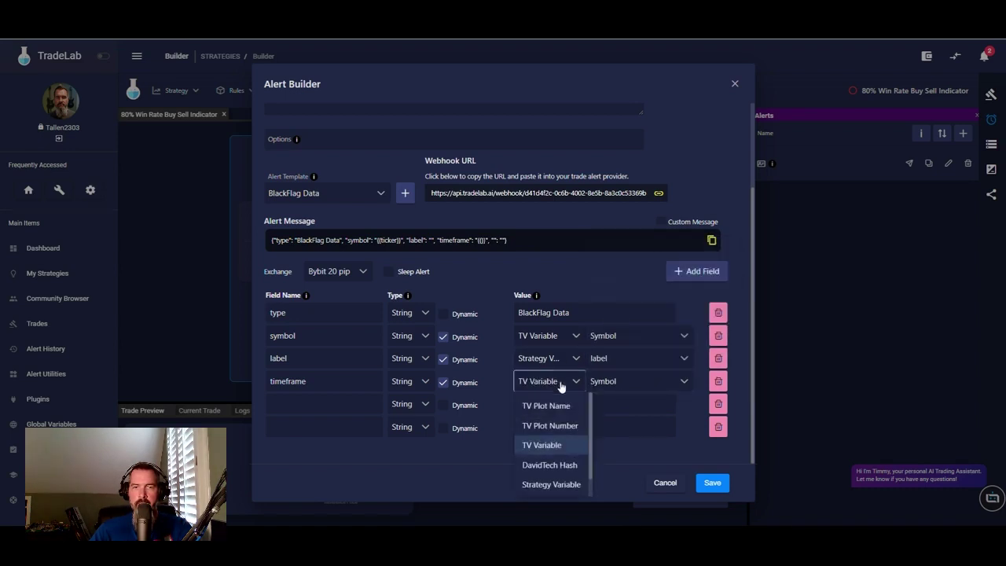
{"action": "left_click", "coordinate": [557, 484]}
{"action": "left_click", "coordinate": [643, 382]}
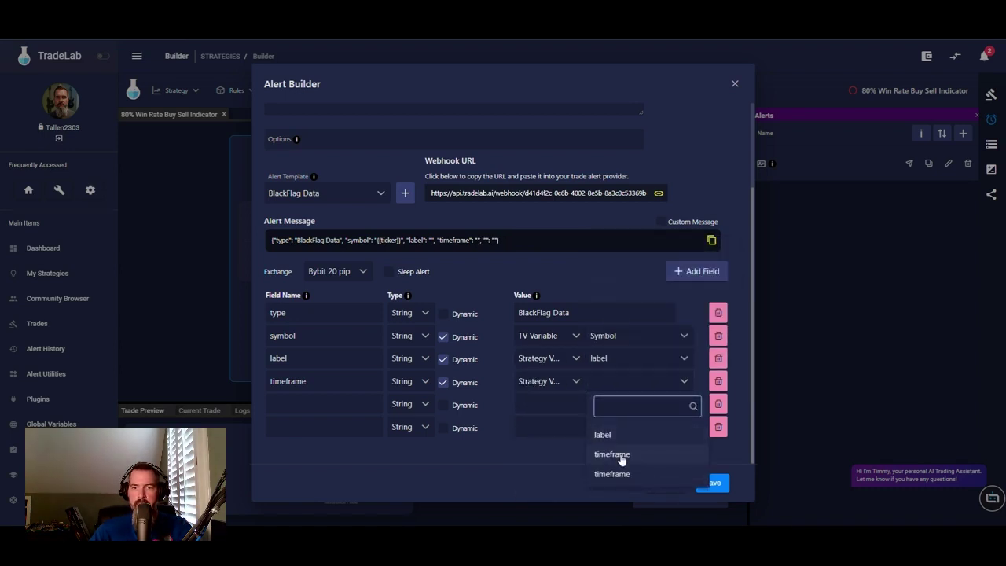
{"action": "left_click", "coordinate": [622, 455]}
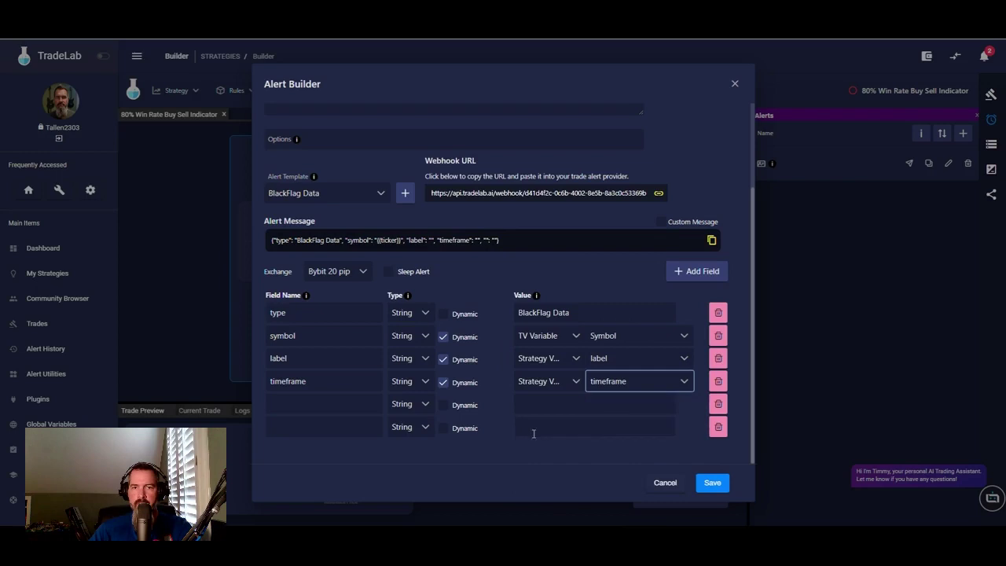
- Add a 'Trailing Stop' field of type Number
{"action": "left_click", "coordinate": [327, 406]}
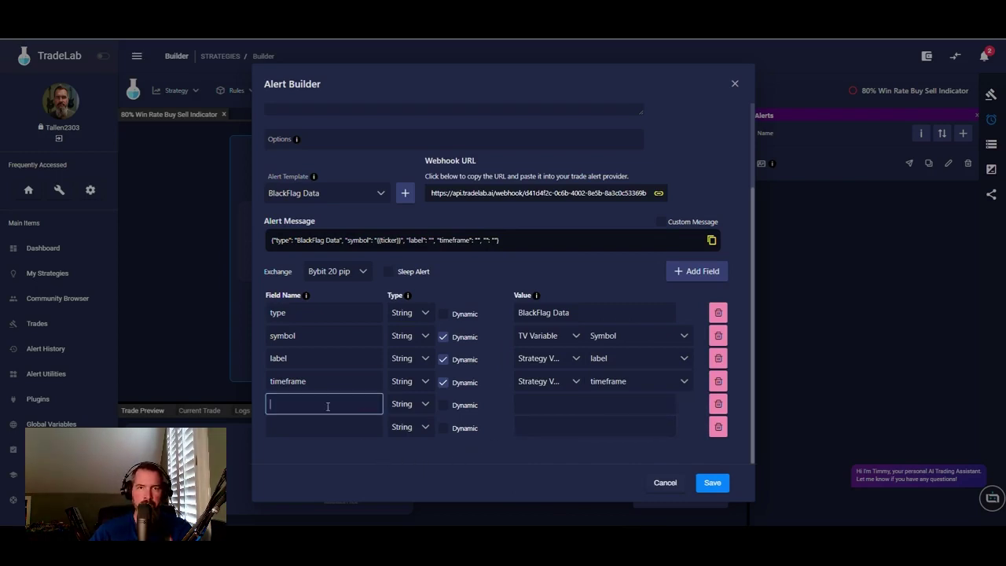
{"action": "type", "text": "t"}
{"action": "key", "text": "BackSpace"}
{"action": "type", "text": "Tr"}
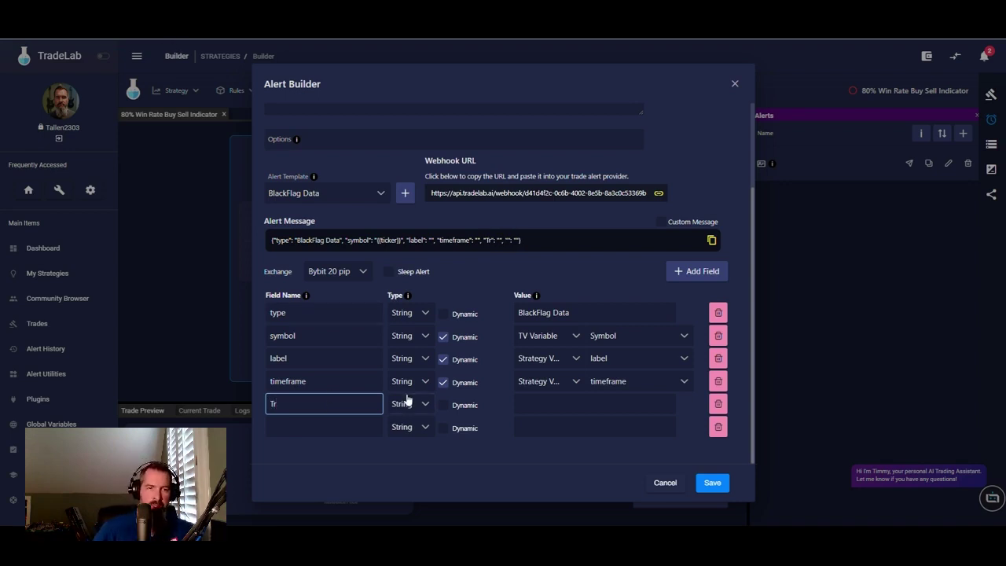
{"action": "type", "text": "r"}
{"action": "key", "text": "BackSpace"}
{"action": "type", "text": "ailing Stop"}
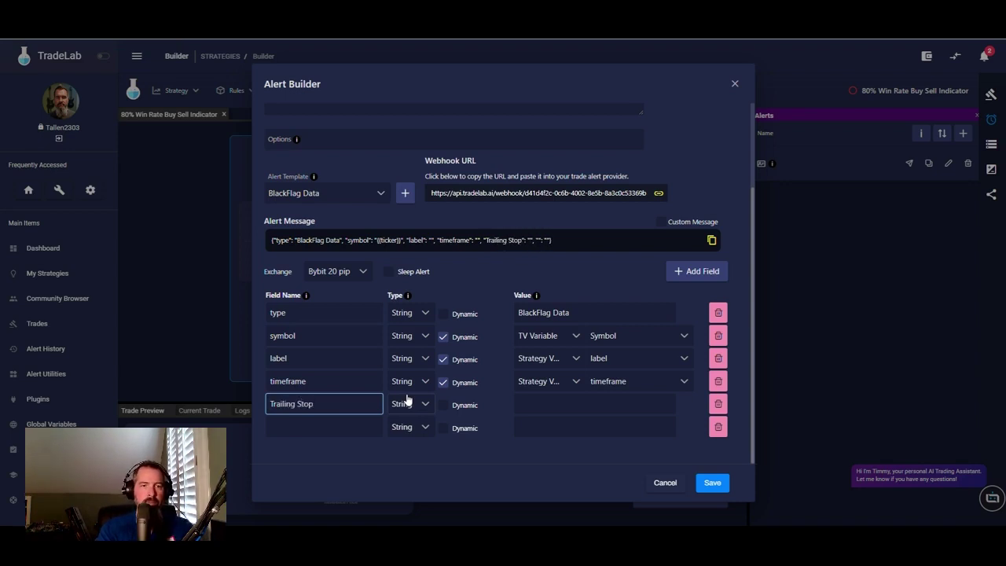
{"action": "left_click", "coordinate": [421, 405]}
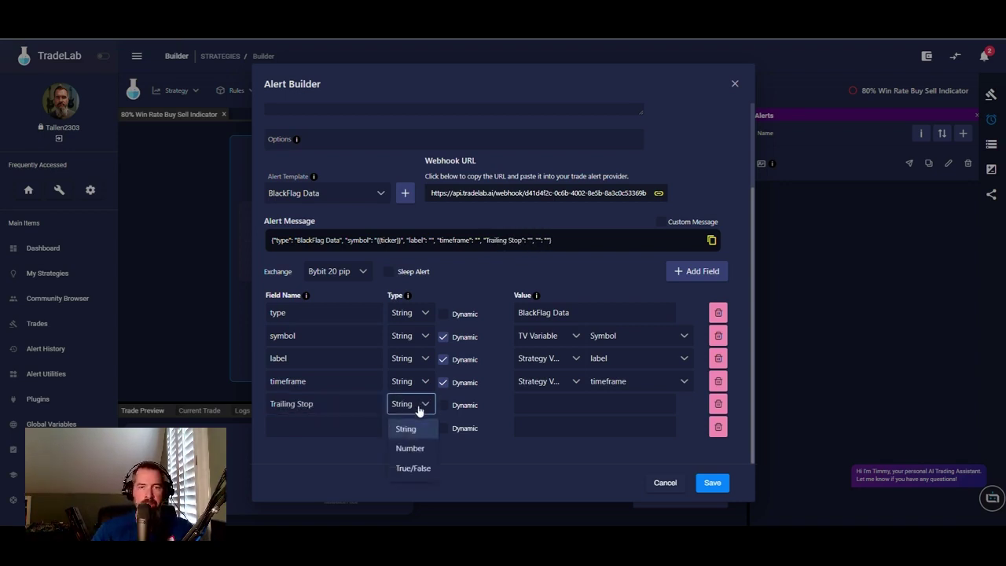
{"action": "left_click", "coordinate": [414, 449]}
- Add a 'Fib 1' Number field and make both Trailing Stop and Fib 1 dynamic
{"action": "left_click", "coordinate": [334, 433]}
{"action": "type", "text": "Fi"}
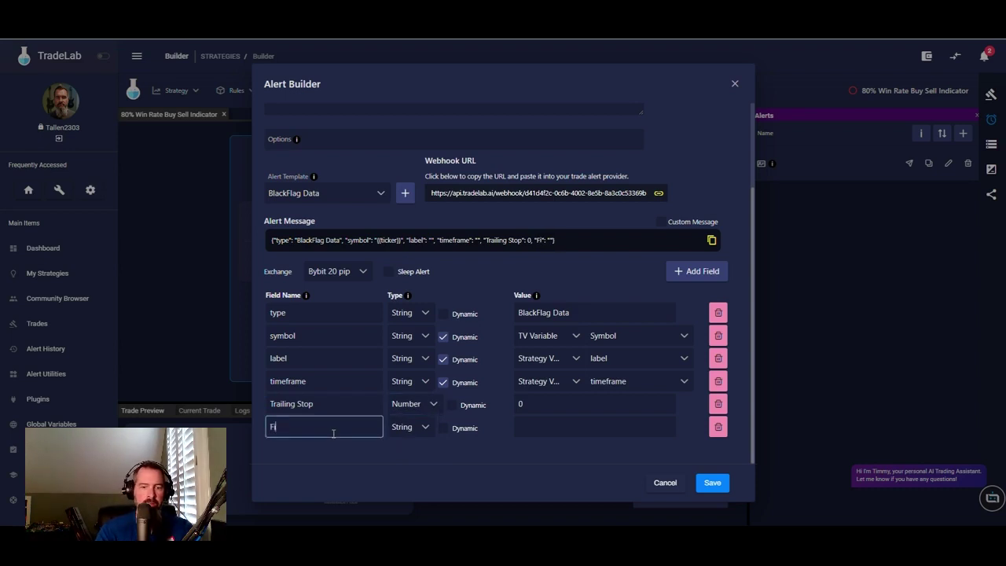
{"action": "type", "text": "b 1"}
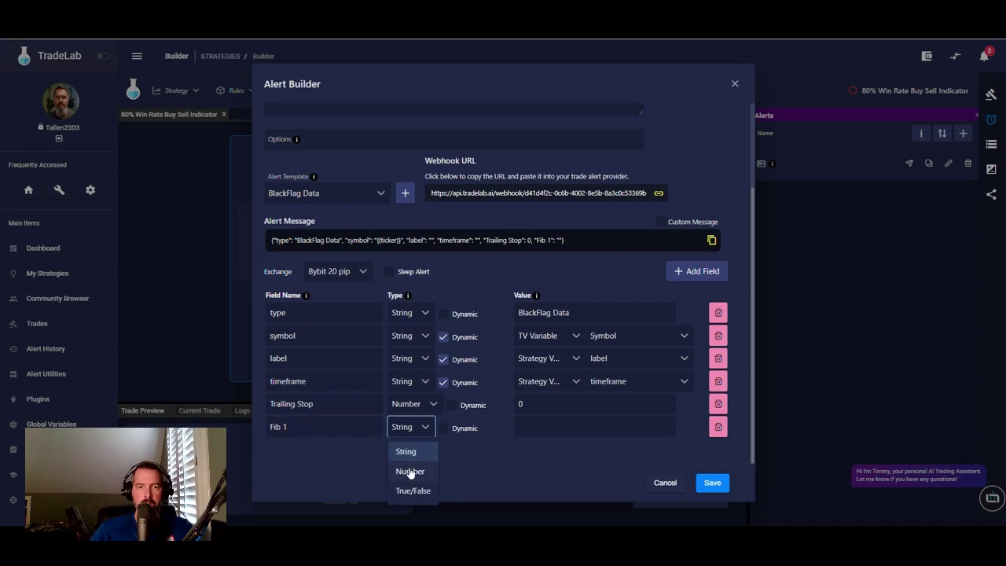
{"action": "left_click", "coordinate": [409, 471]}
{"action": "left_click", "coordinate": [451, 405]}
{"action": "left_click", "coordinate": [451, 428]}
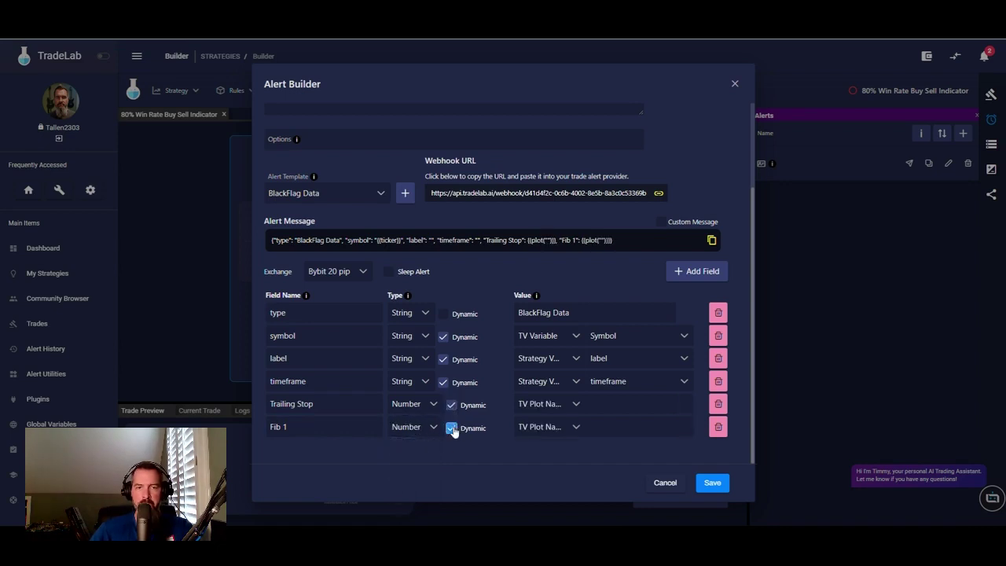
{"action": "left_click", "coordinate": [548, 404]}
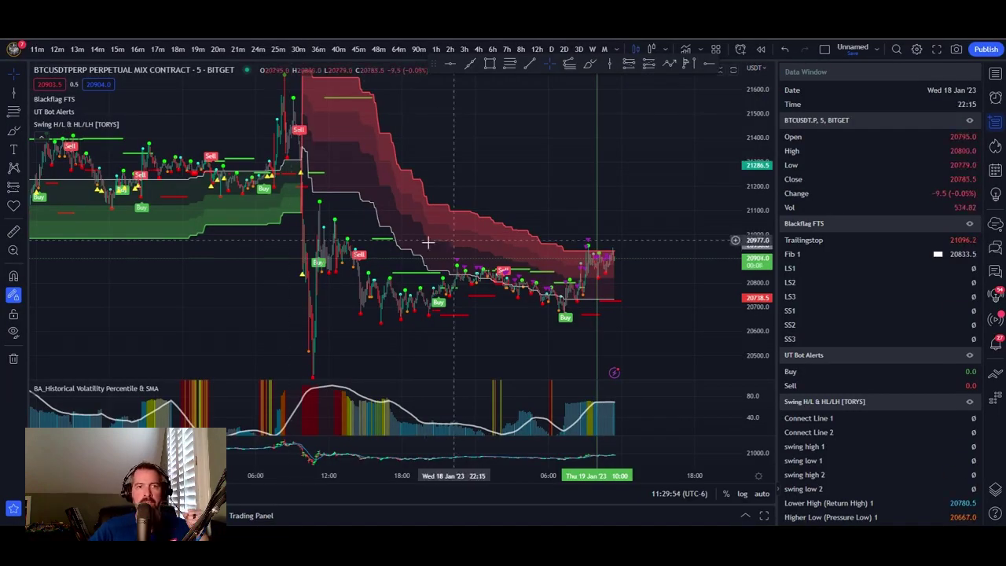
{"action": "left_click_drag", "start_coordinate": [454, 241], "coordinate": [382, 269]}
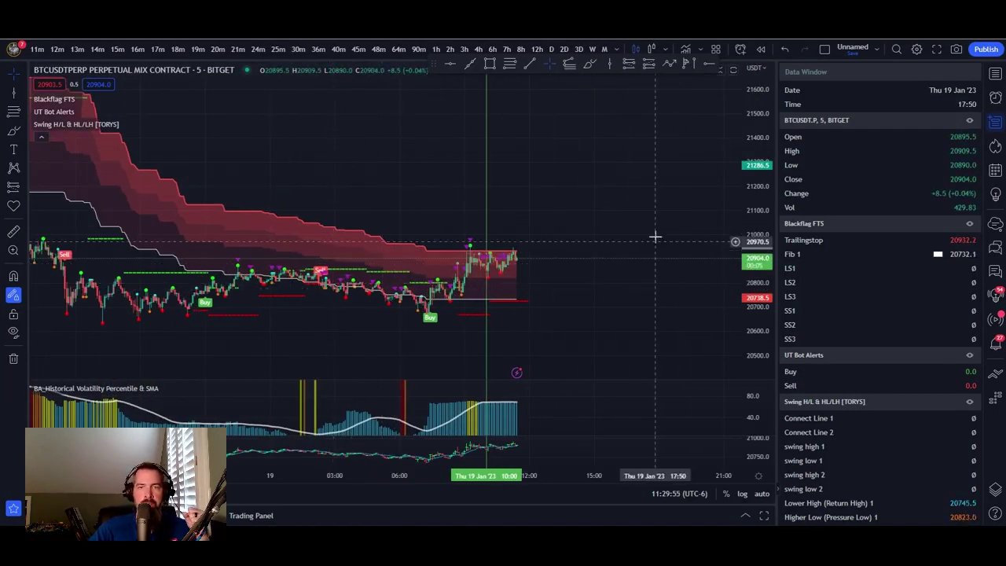
- Enable the Extremum, Fib 2, Fib 3 and L100 plots in the Blackflag FTS style settings
{"action": "left_click_drag", "start_coordinate": [574, 297], "coordinate": [661, 291]}
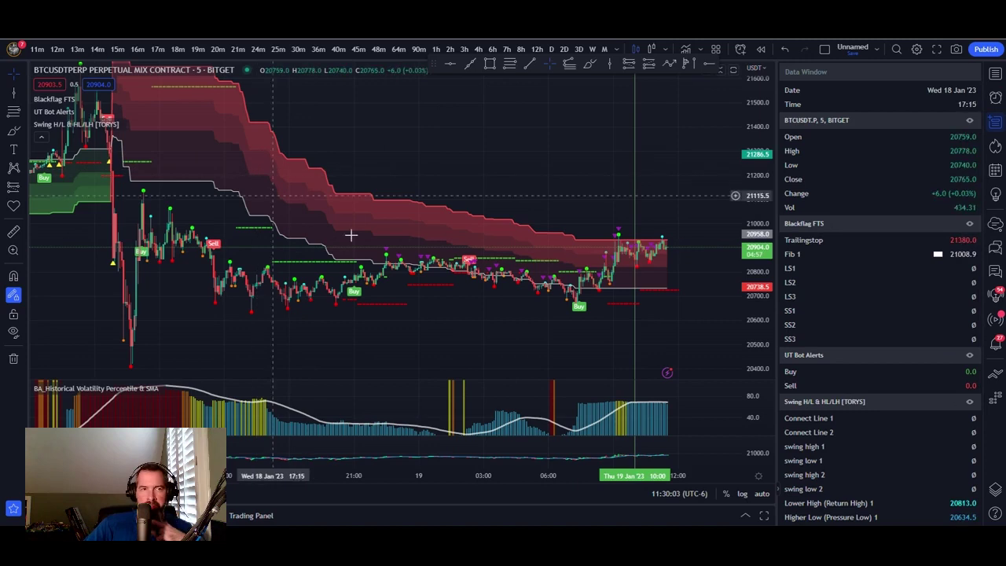
{"action": "left_click", "coordinate": [996, 98]}
{"action": "left_click", "coordinate": [996, 122]}
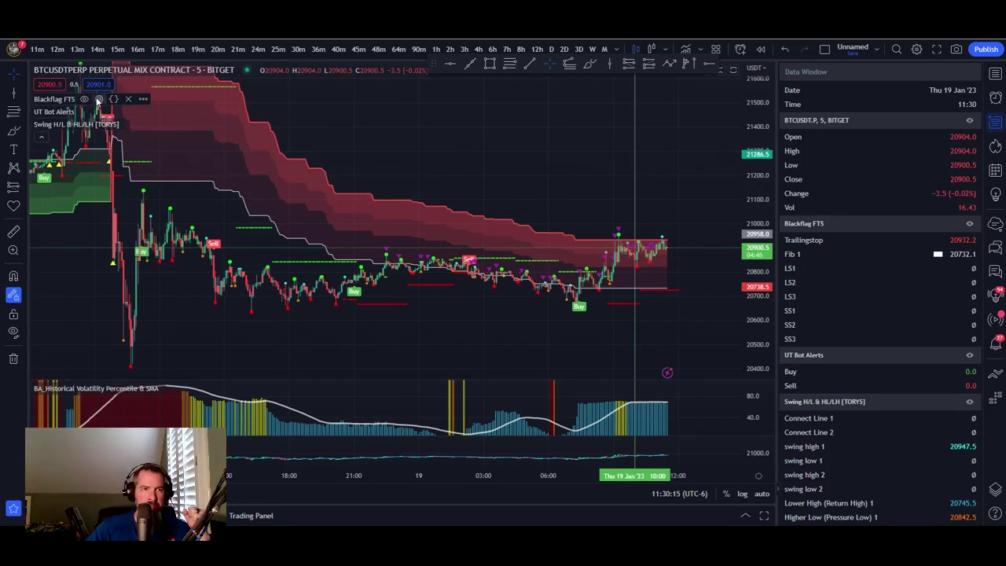
{"action": "left_click", "coordinate": [99, 99]}
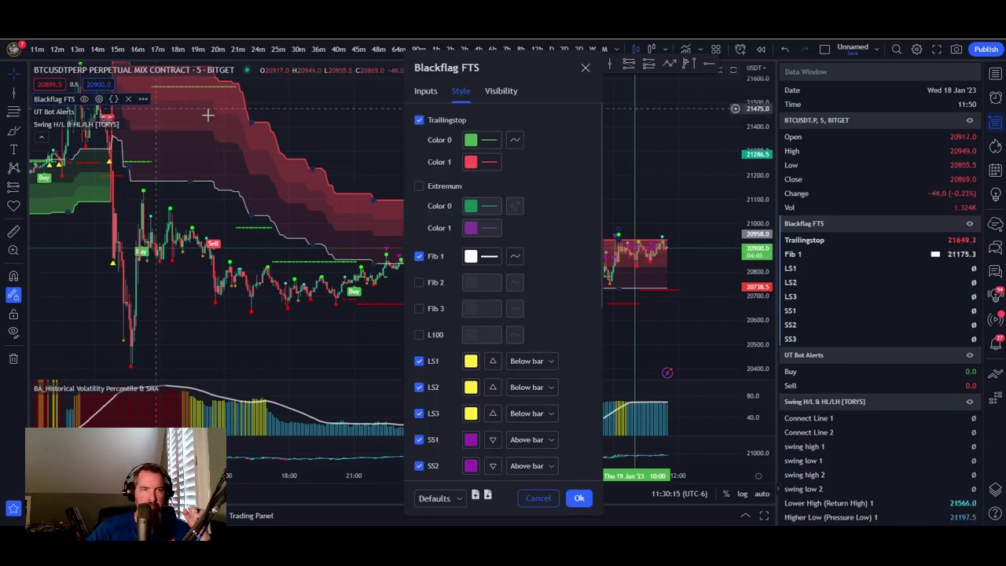
{"action": "left_click", "coordinate": [419, 186]}
{"action": "left_click", "coordinate": [419, 282]}
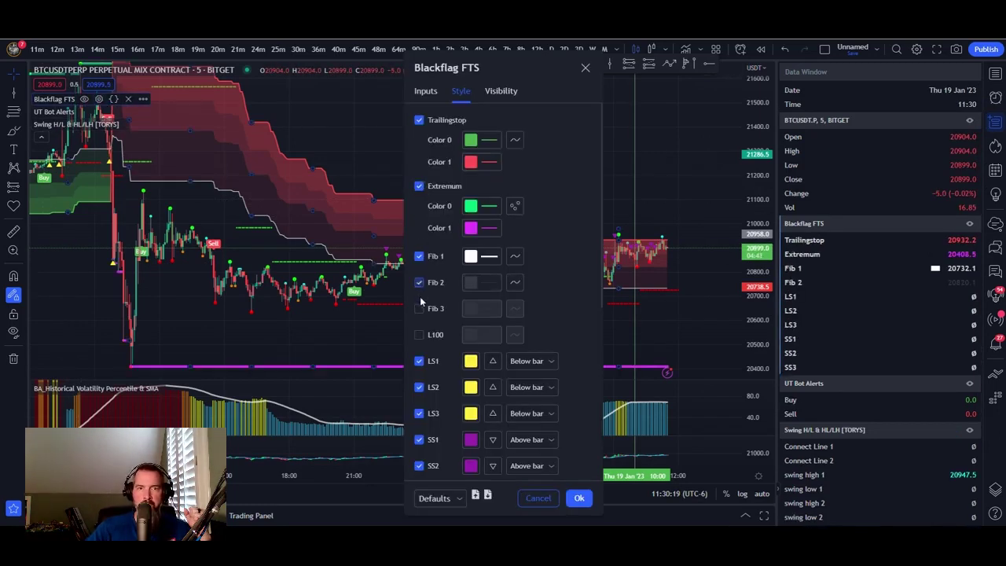
{"action": "left_click", "coordinate": [419, 308]}
{"action": "left_click", "coordinate": [419, 334]}
{"action": "scroll", "coordinate": [559, 314], "scroll_direction": "down", "scroll_amount": 5}
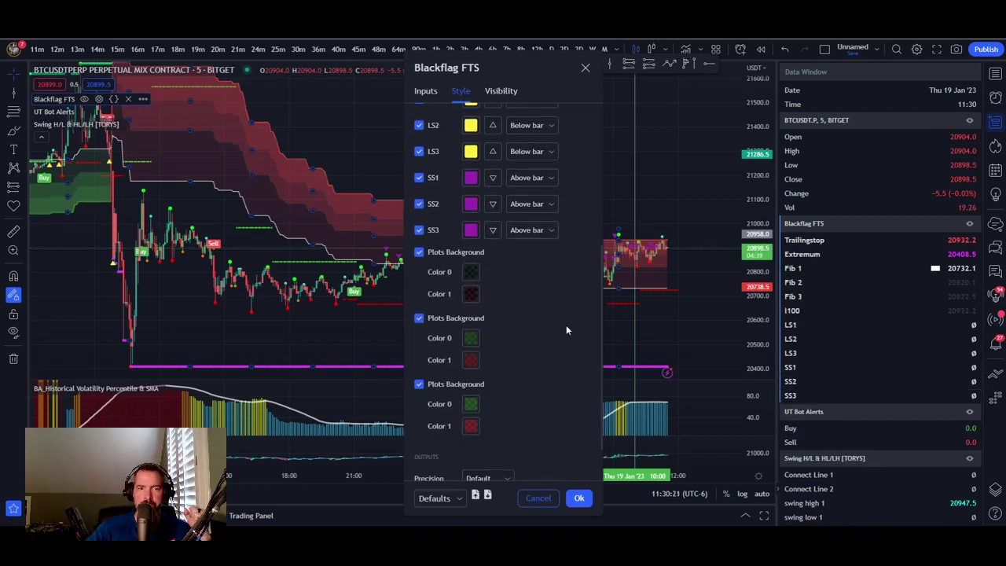
{"action": "scroll", "coordinate": [551, 307], "scroll_direction": "up", "scroll_amount": 5}
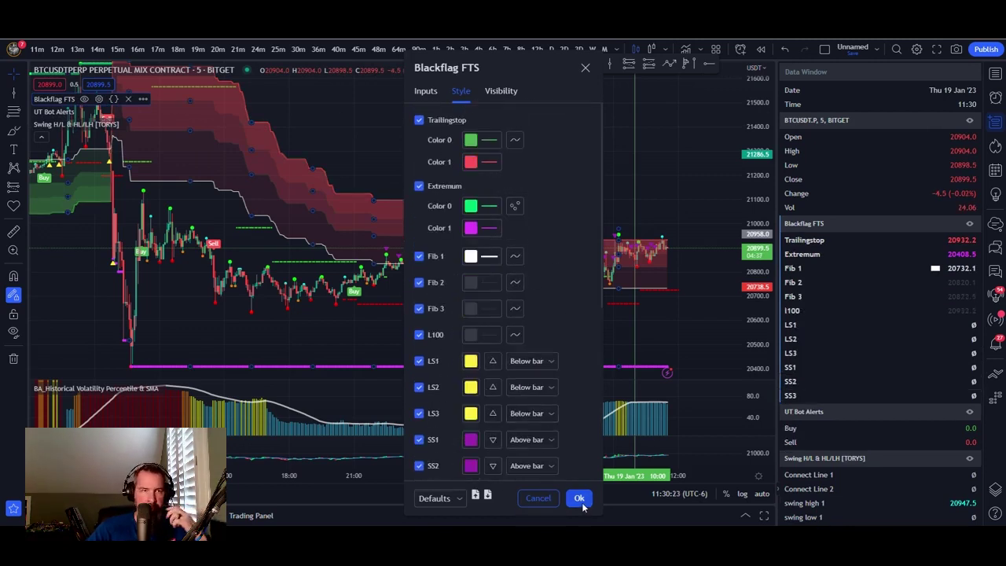
{"action": "left_click", "coordinate": [580, 499]}
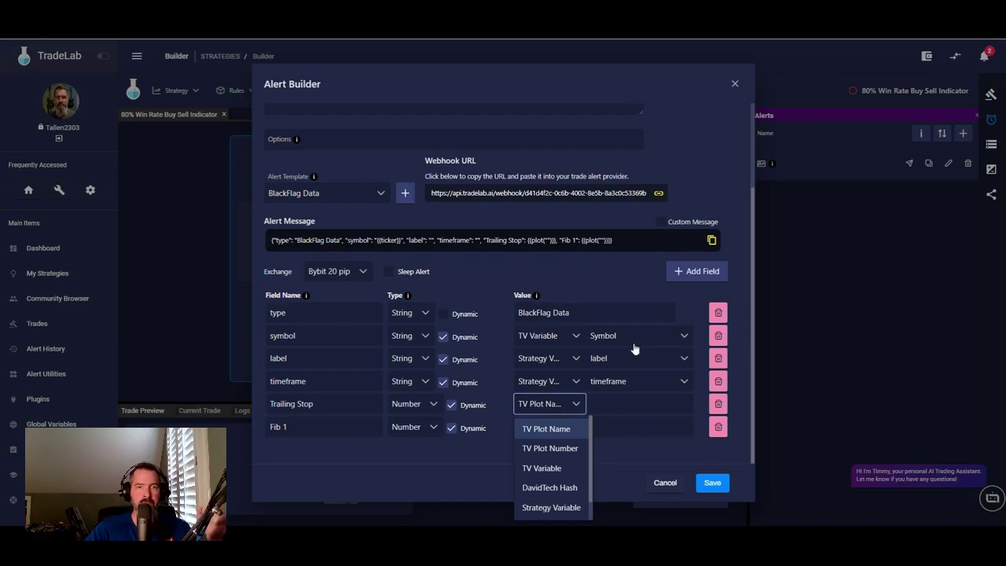
- Rename Trailing Stop to TrailingStop and map it to TV Plot 0, and Fib 1 to Plot 2
{"action": "left_click", "coordinate": [554, 448]}
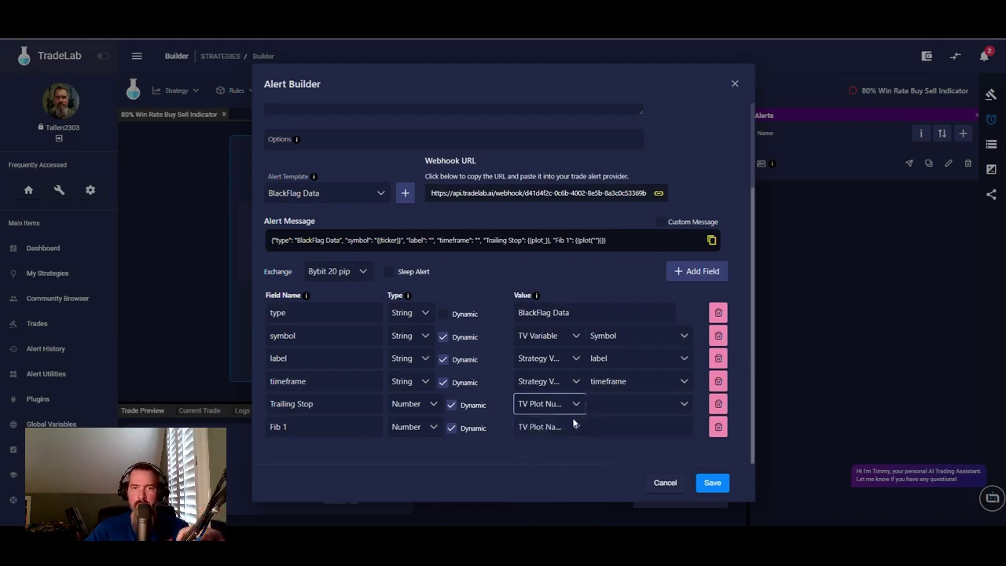
{"action": "left_click", "coordinate": [560, 429]}
{"action": "left_click", "coordinate": [553, 345]}
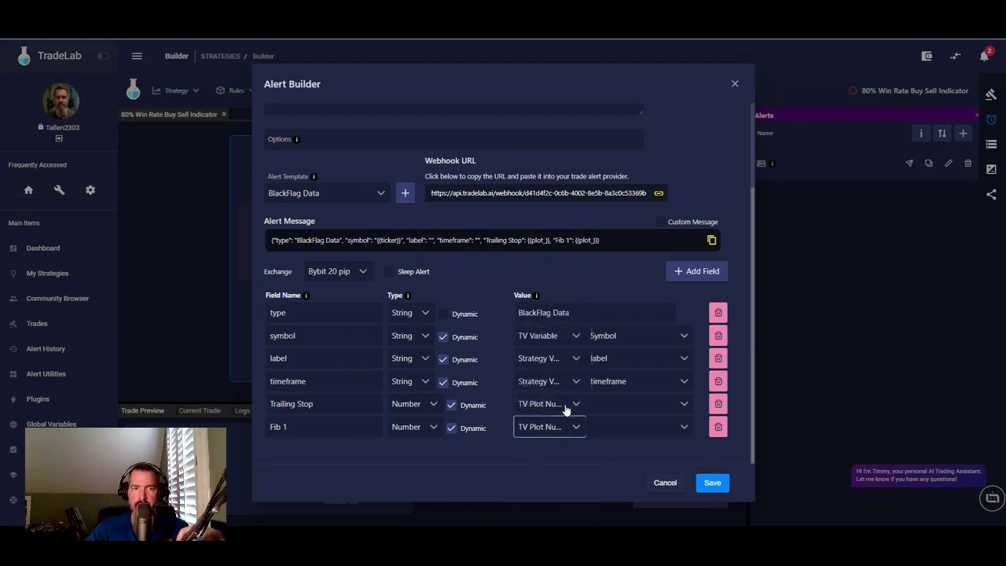
{"action": "left_click", "coordinate": [300, 403]}
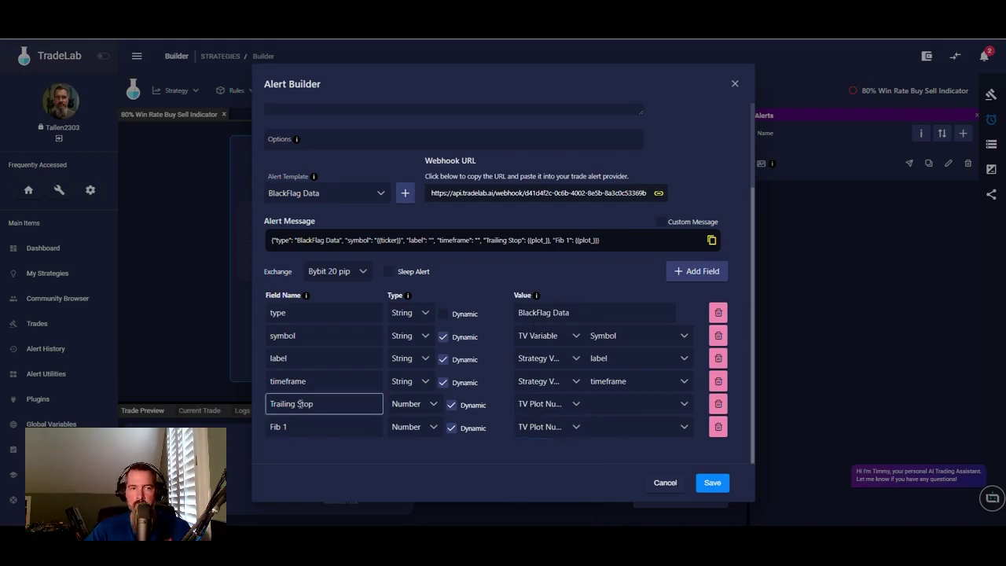
{"action": "key", "text": "BackSpace"}
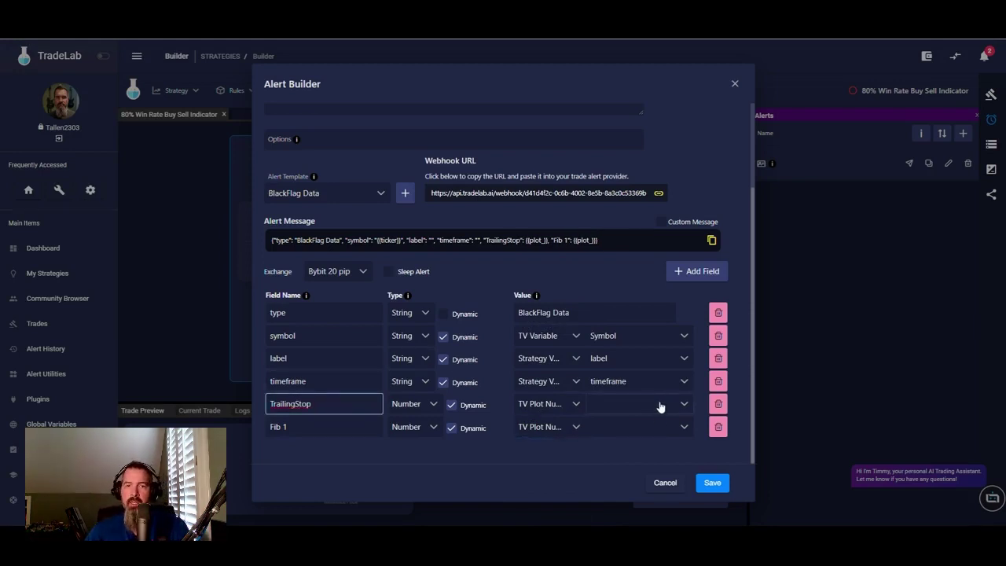
{"action": "left_click", "coordinate": [660, 406]}
{"action": "left_click", "coordinate": [629, 427]}
{"action": "left_click", "coordinate": [622, 433]}
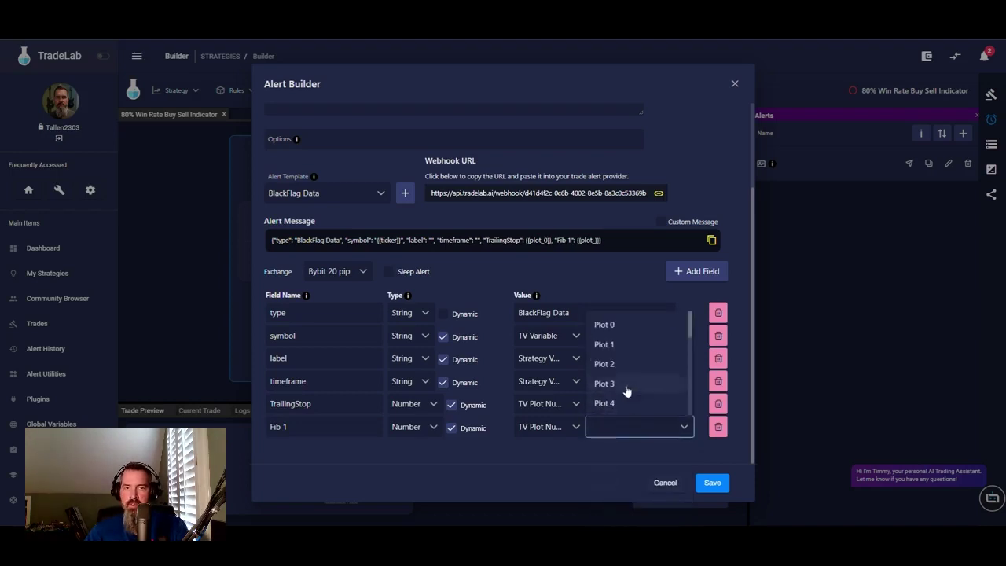
{"action": "left_click", "coordinate": [613, 364]}
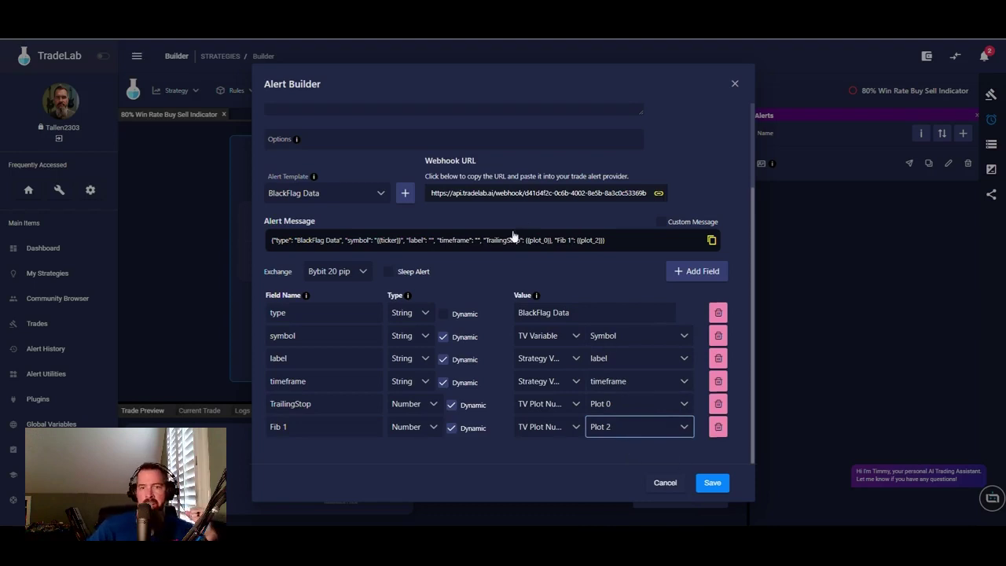
{"action": "scroll", "coordinate": [518, 231], "scroll_direction": "up", "scroll_amount": 3}
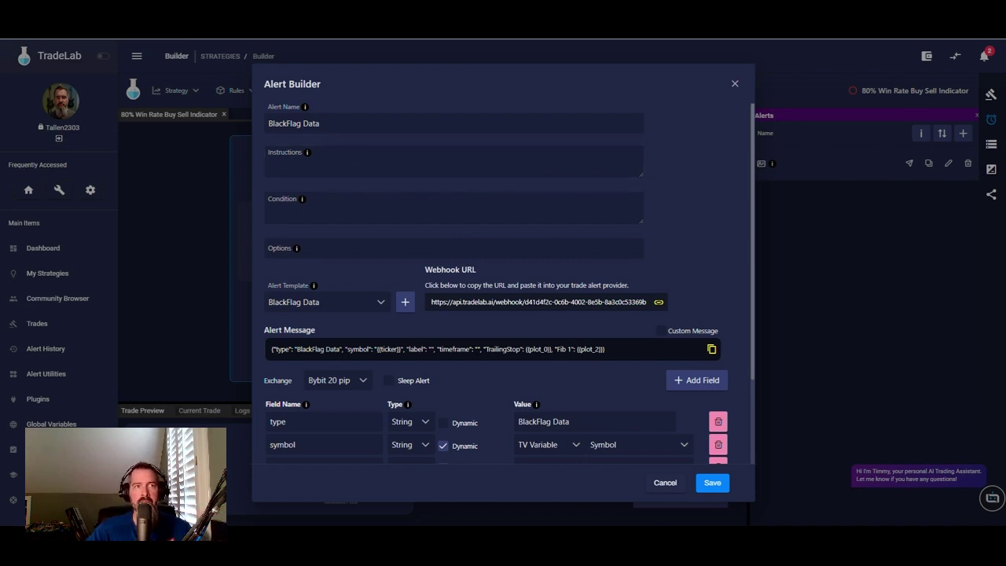
- Begin the alert instructions with 'Make an alert for'
{"action": "left_click", "coordinate": [399, 167]}
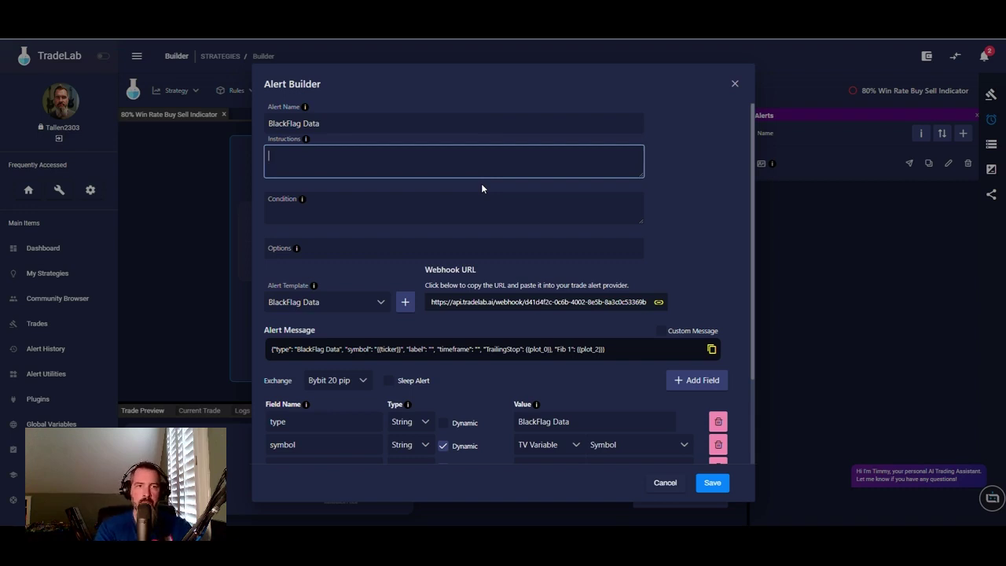
{"action": "type", "text": "Make an alert for"}
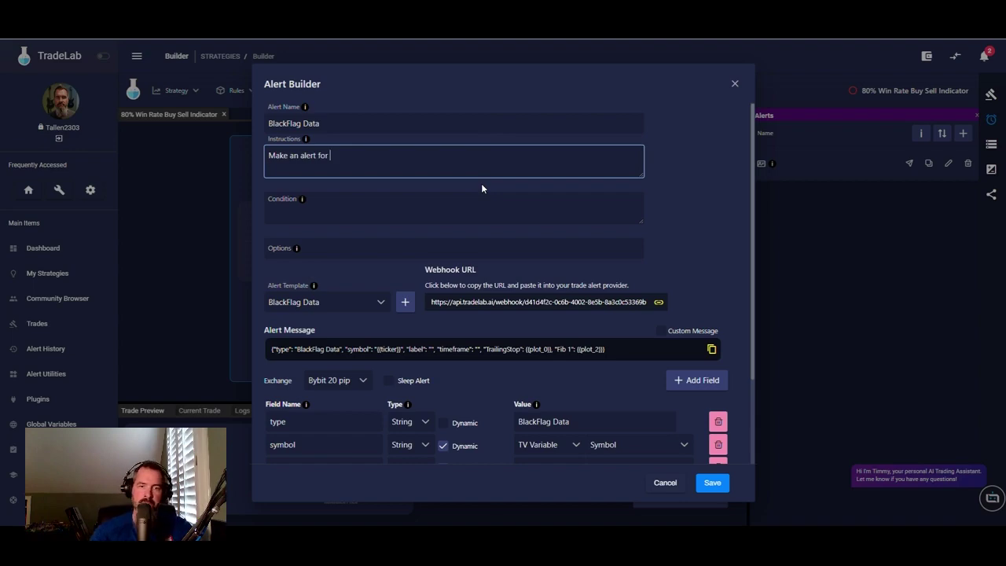
{"action": "key", "text": "alt+Tab"}
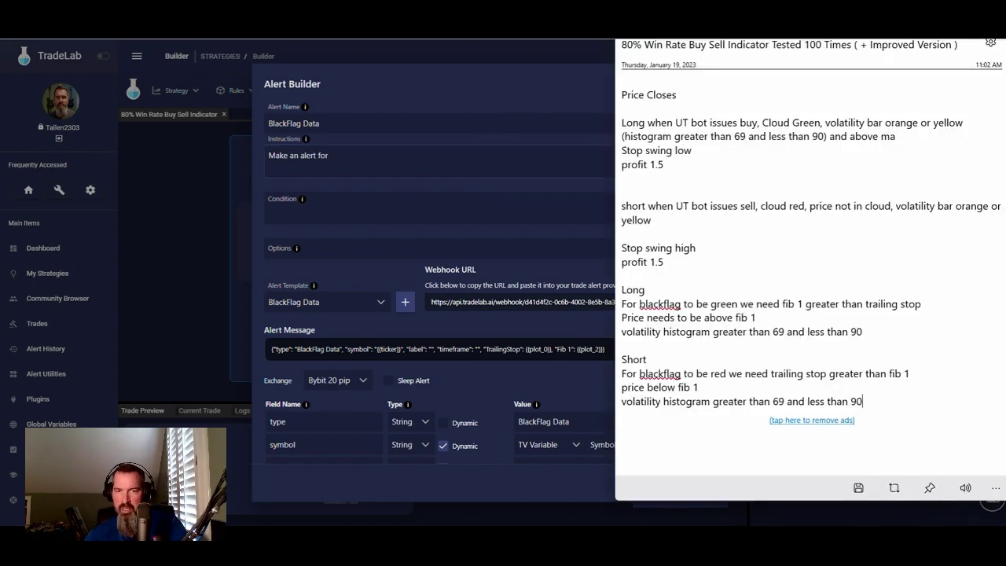
- Paste the 'Black flag (swingarm ATR Trend indicator)' note line after 'Make an alert for'
{"action": "scroll", "coordinate": [700, 196], "scroll_direction": "up", "scroll_amount": 4}
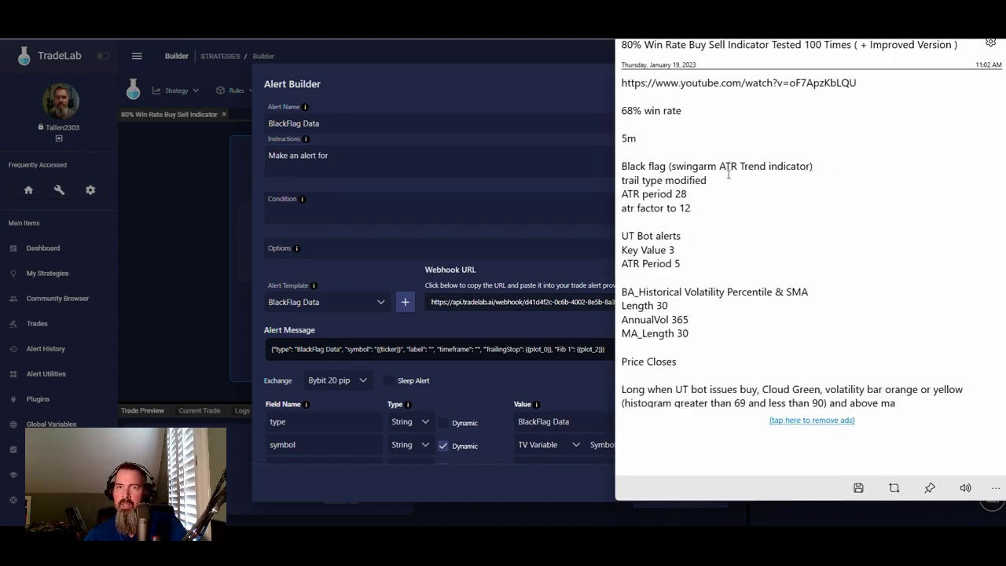
{"action": "triple_click", "coordinate": [620, 167]}
{"action": "key", "text": "ctrl+c"}
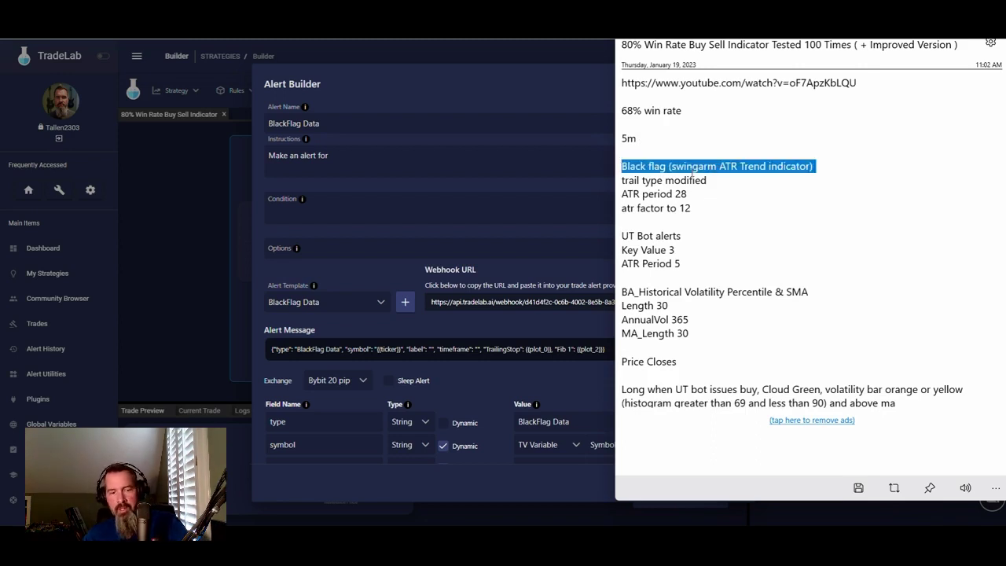
{"action": "left_click", "coordinate": [435, 157]}
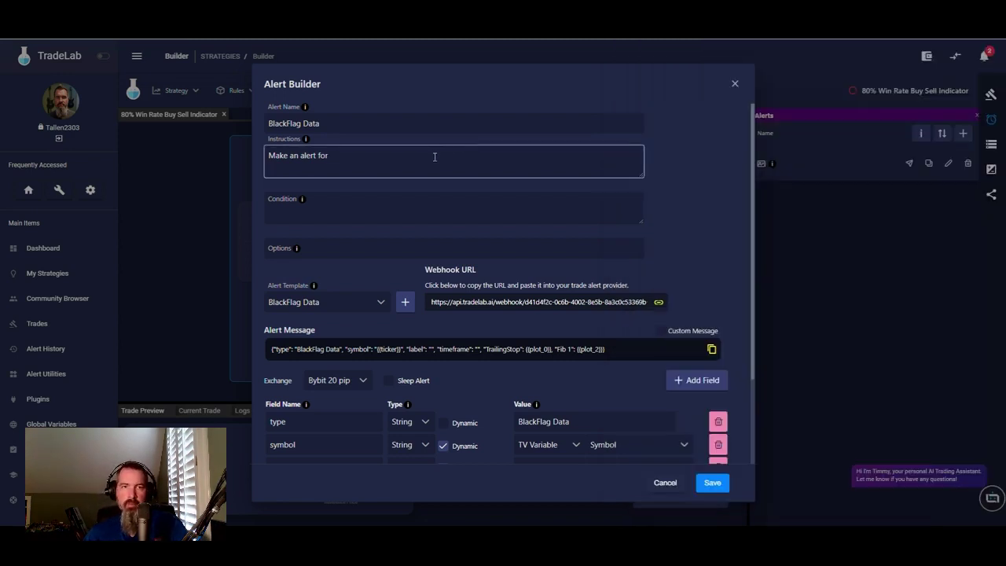
{"action": "key", "text": "ctrl+v"}
{"action": "key", "text": "BackSpace"}
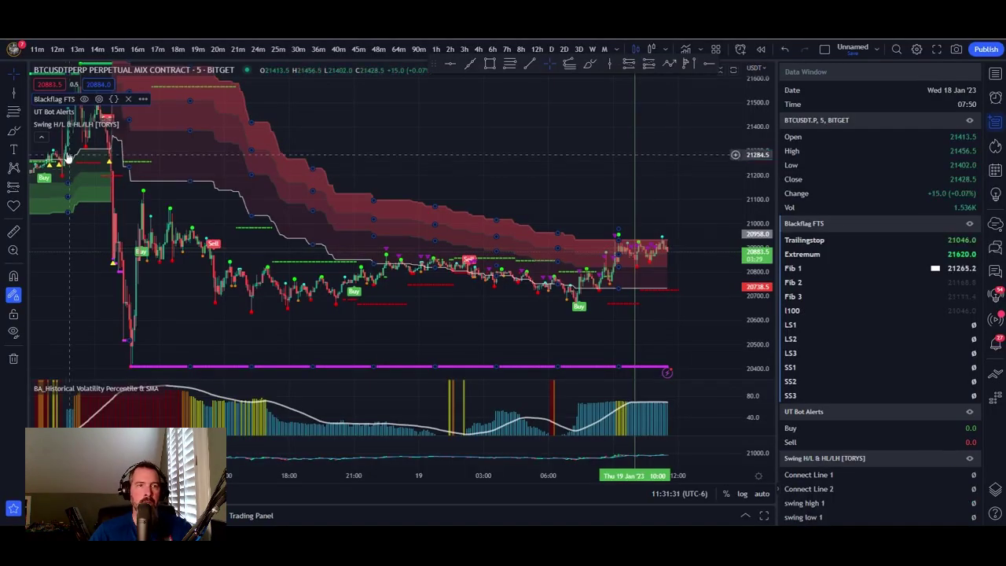
- Create a Blackflag FTS alert with condition Greater Than -5, triggering Once Per Minute
{"action": "left_click", "coordinate": [143, 100]}
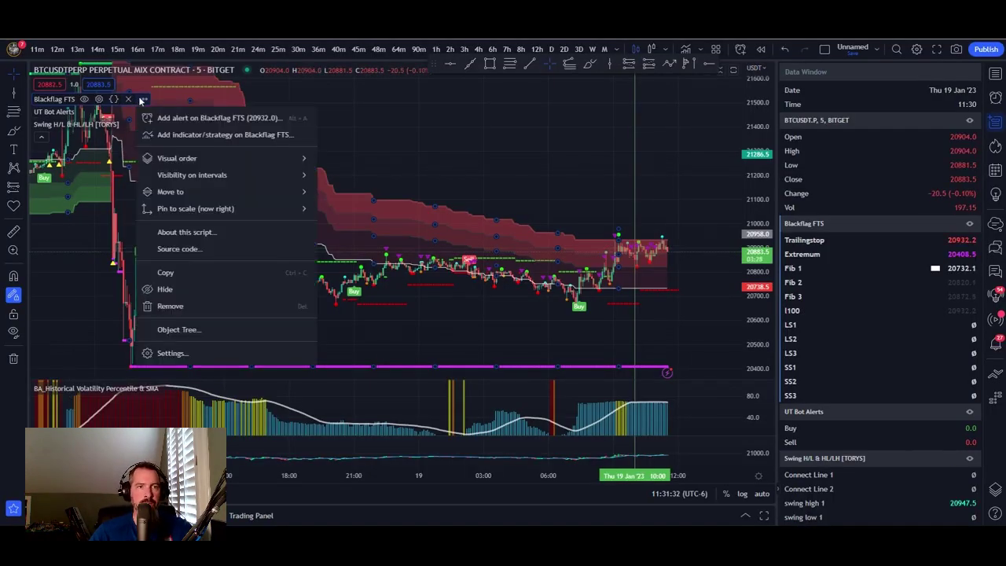
{"action": "left_click", "coordinate": [207, 119]}
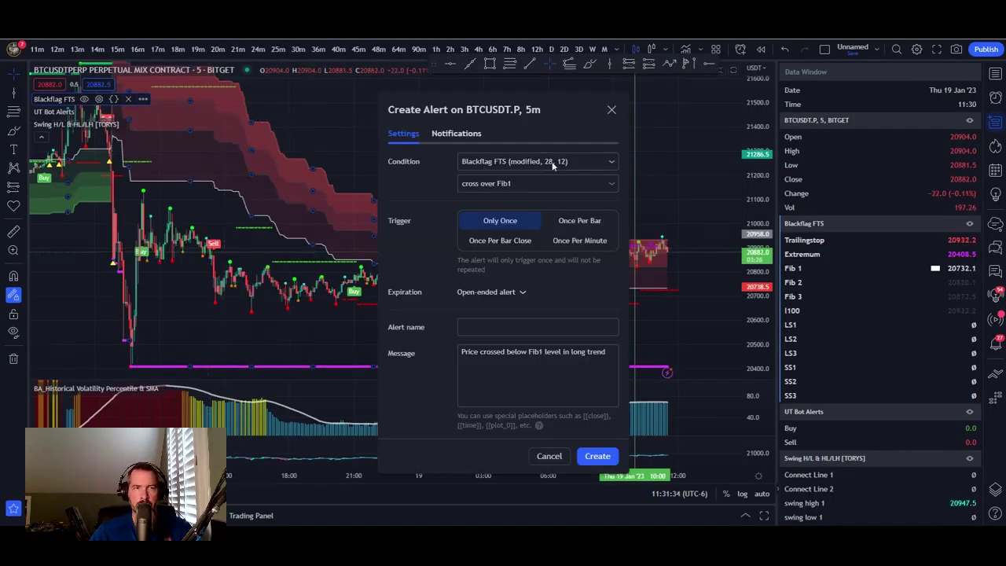
{"action": "left_click", "coordinate": [613, 183]}
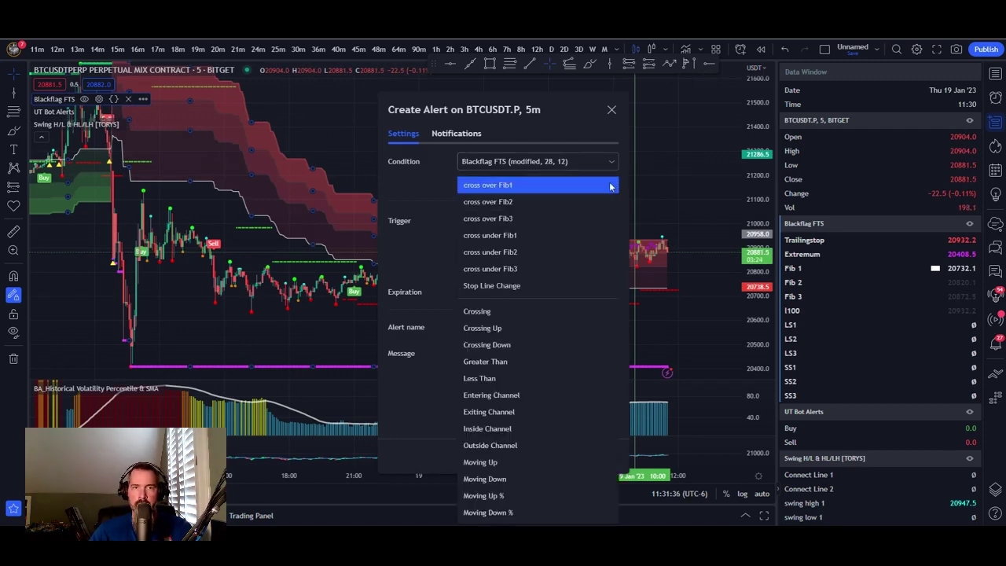
{"action": "left_click", "coordinate": [511, 361]}
{"action": "double_click", "coordinate": [562, 205]}
{"action": "type", "text": "-5"}
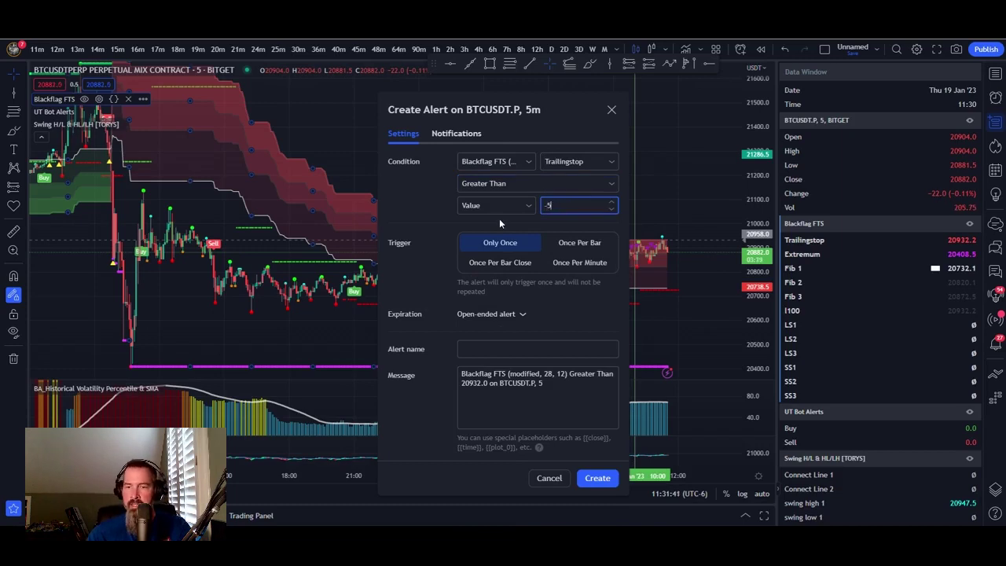
{"action": "left_click", "coordinate": [567, 264]}
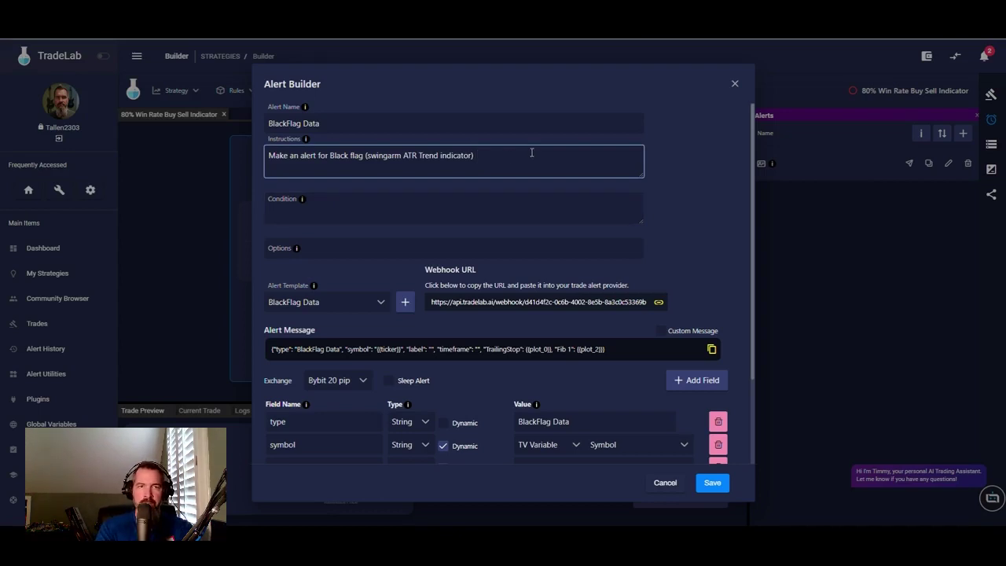
- Extend the instructions with 'trailingstop greater than' and 'on the 5m timeframe'
{"action": "type", "text": "trailingstop"}
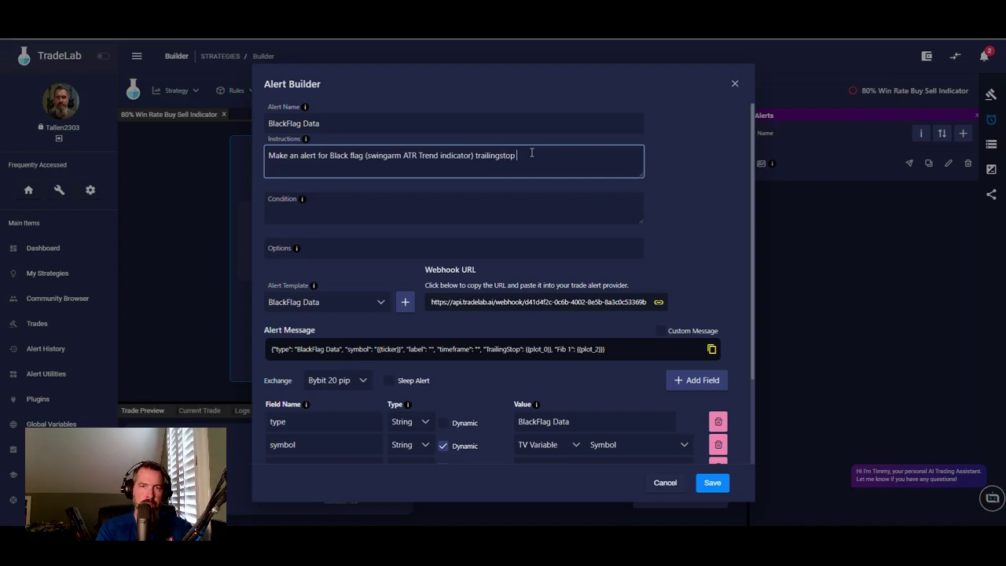
{"action": "type", "text": " greater than -5."}
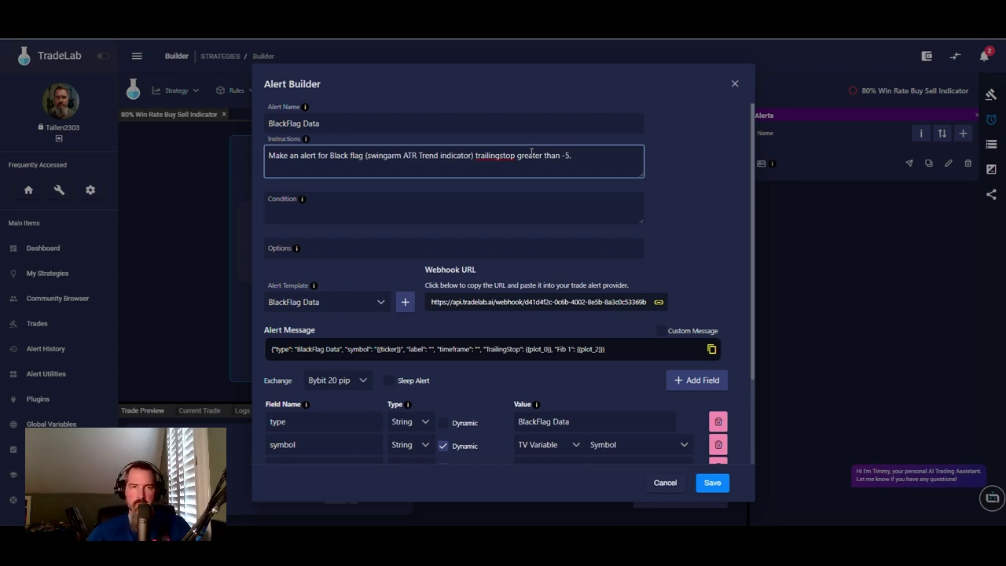
{"action": "left_click", "coordinate": [458, 211]}
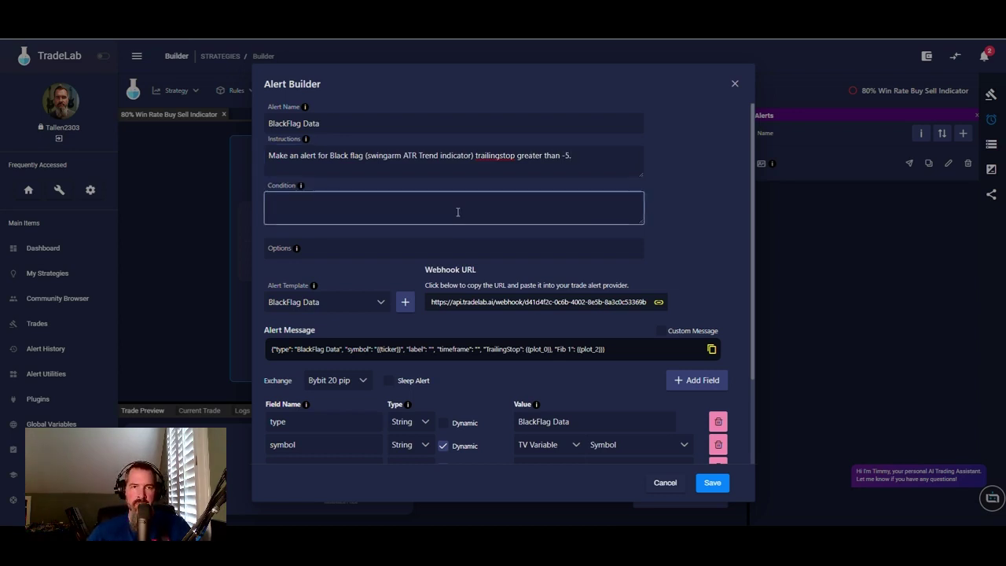
{"action": "left_click", "coordinate": [589, 147]}
{"action": "type", "text": "on the 5m timeframe"}
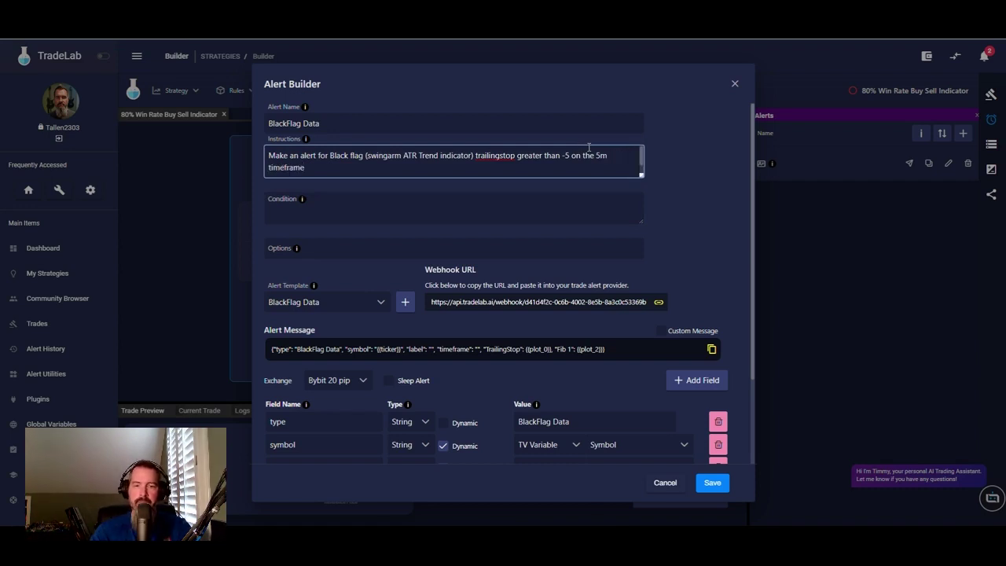
- Set the condition to 'Trailing stop, greater than, -5, once per minute' and save the alert
{"action": "left_click", "coordinate": [515, 205]}
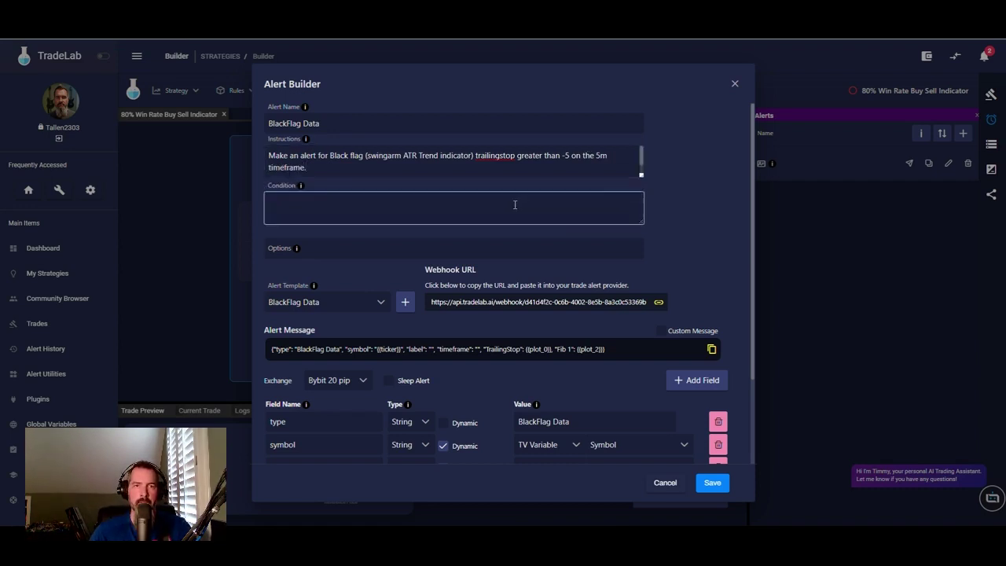
{"action": "type", "text": "Trailing stop, greateer"}
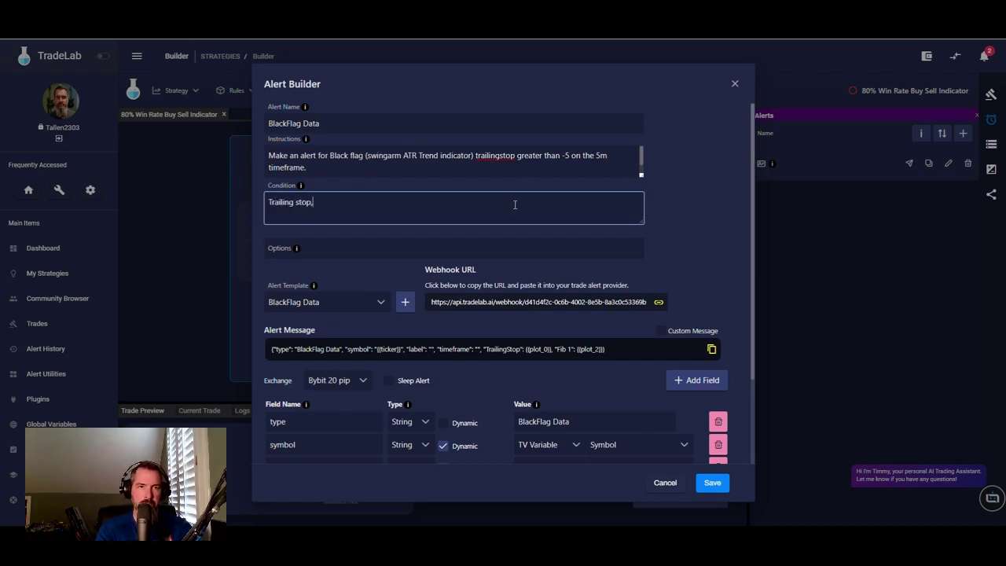
{"action": "key", "text": "BackSpace"}
{"action": "key", "text": "BackSpace"}
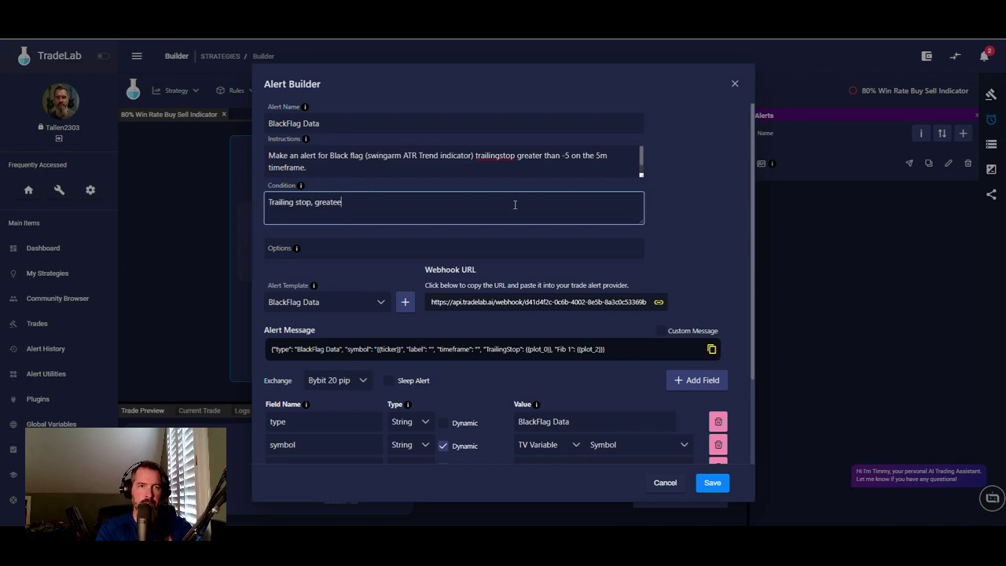
{"action": "type", "text": "than,"}
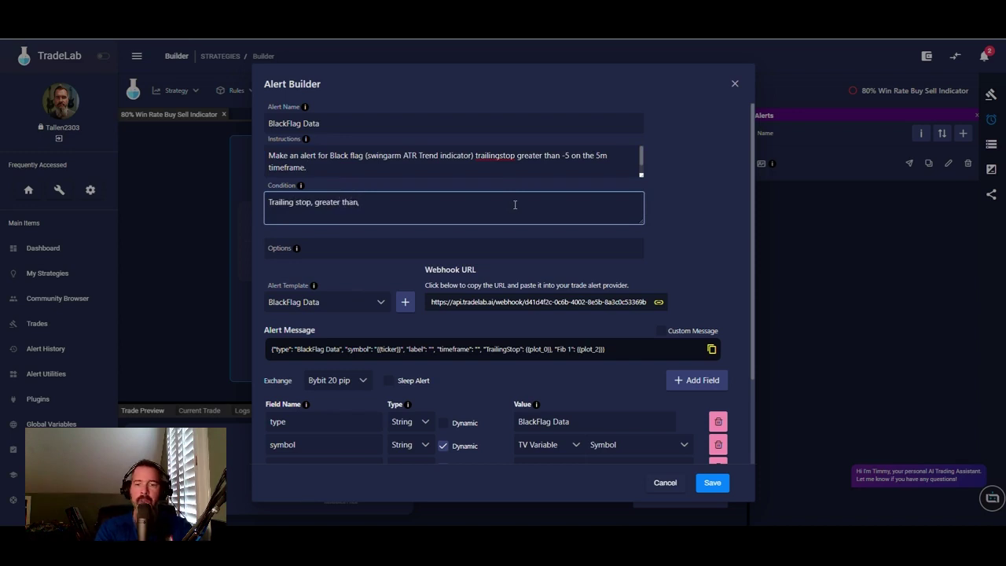
{"action": "type", "text": " -5, o"}
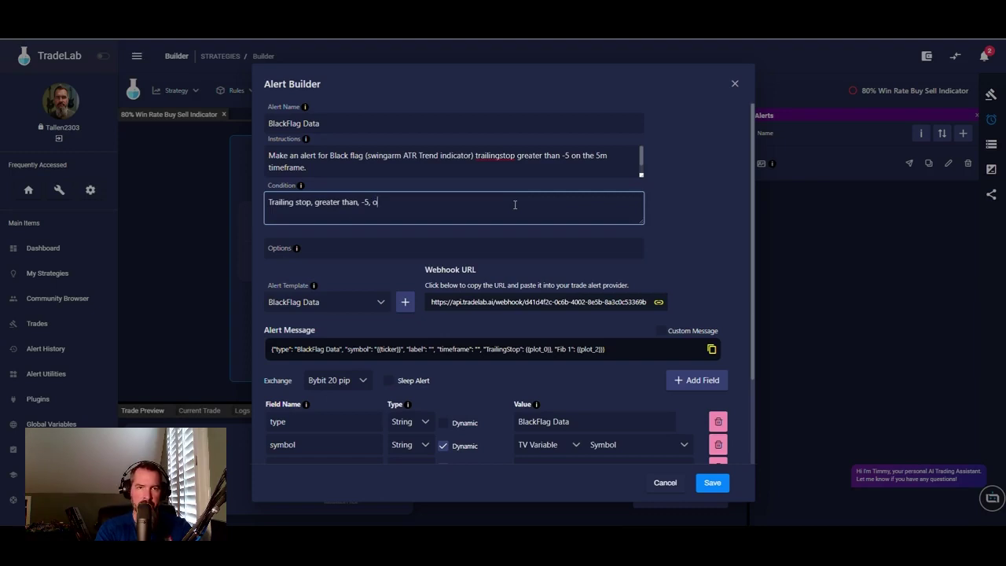
{"action": "type", "text": "nce per minute"}
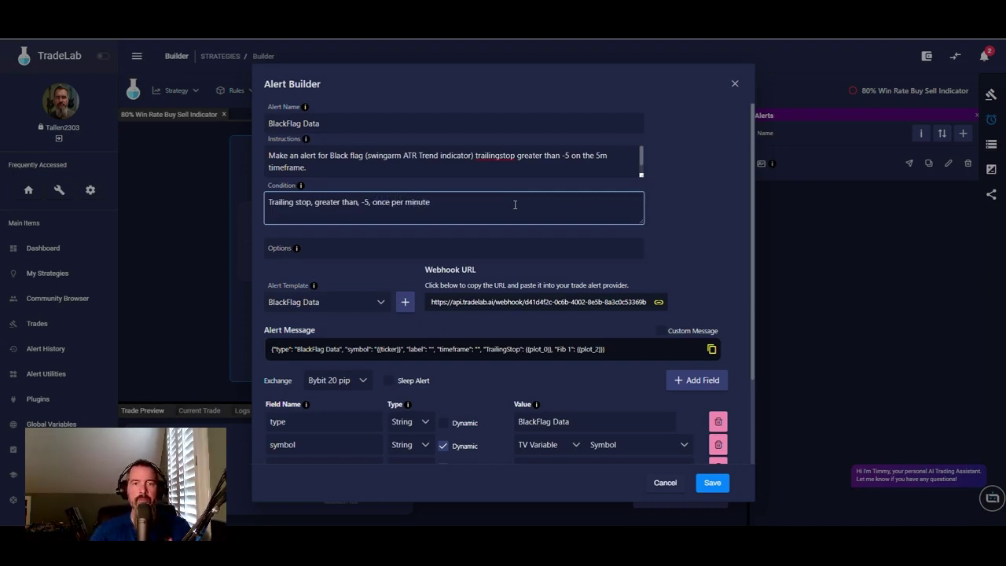
{"action": "scroll", "coordinate": [386, 316], "scroll_direction": "down", "scroll_amount": 3}
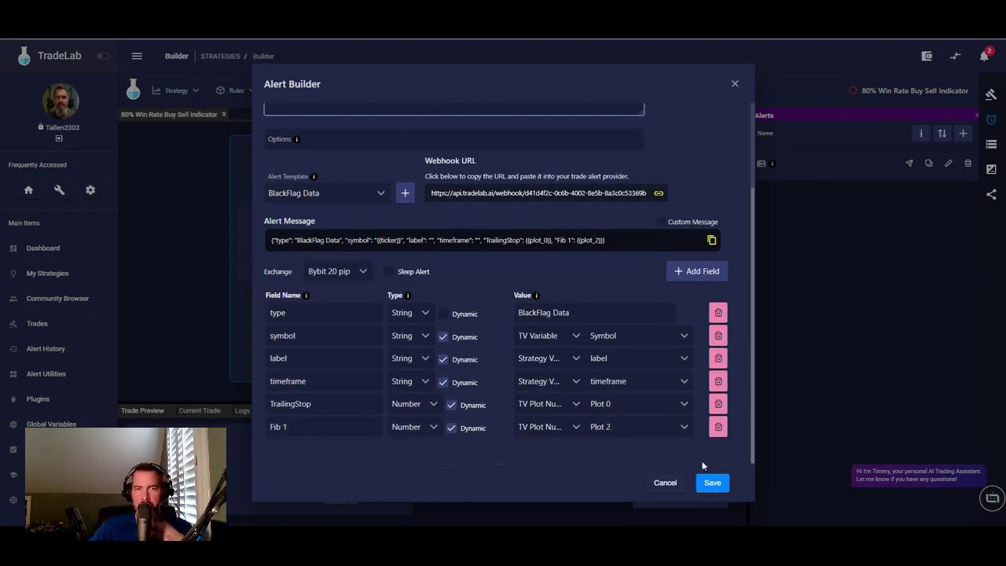
{"action": "left_click", "coordinate": [713, 484]}
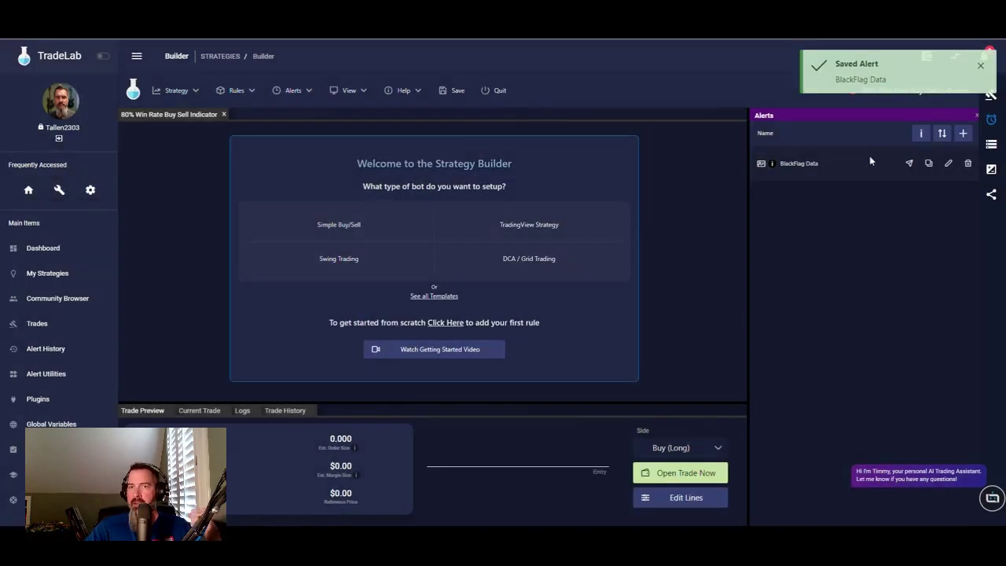
- Add two new strategy variables named Trailingstop and Fib 1
{"action": "left_click", "coordinate": [993, 146]}
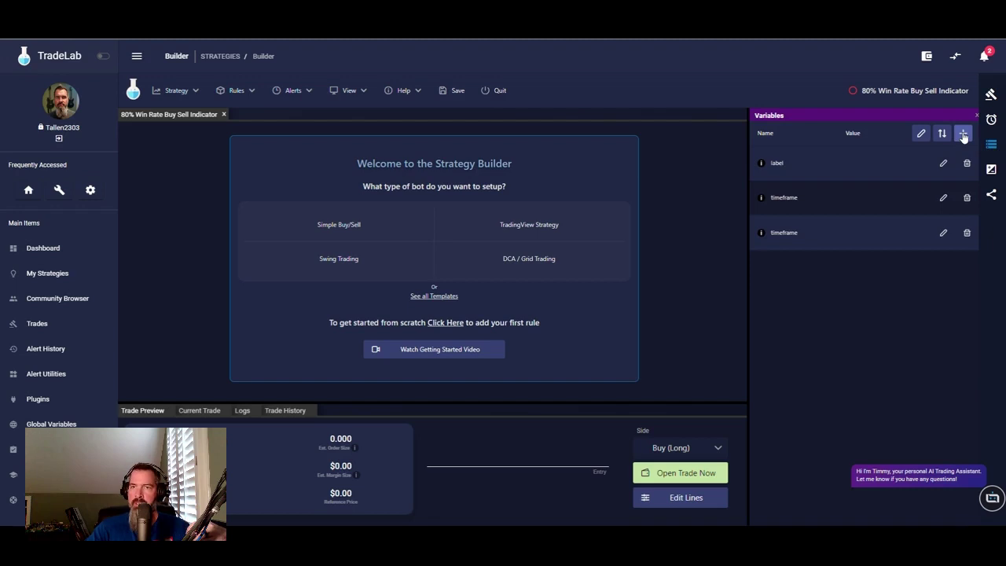
{"action": "left_click", "coordinate": [964, 135]}
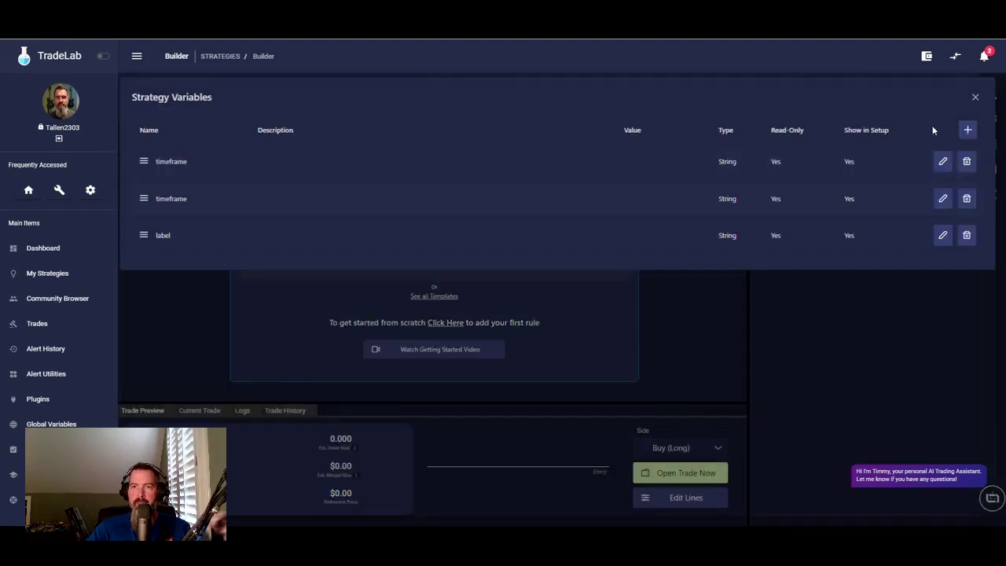
{"action": "left_click", "coordinate": [967, 130]}
{"action": "left_click", "coordinate": [967, 130]}
{"action": "left_click", "coordinate": [190, 167]}
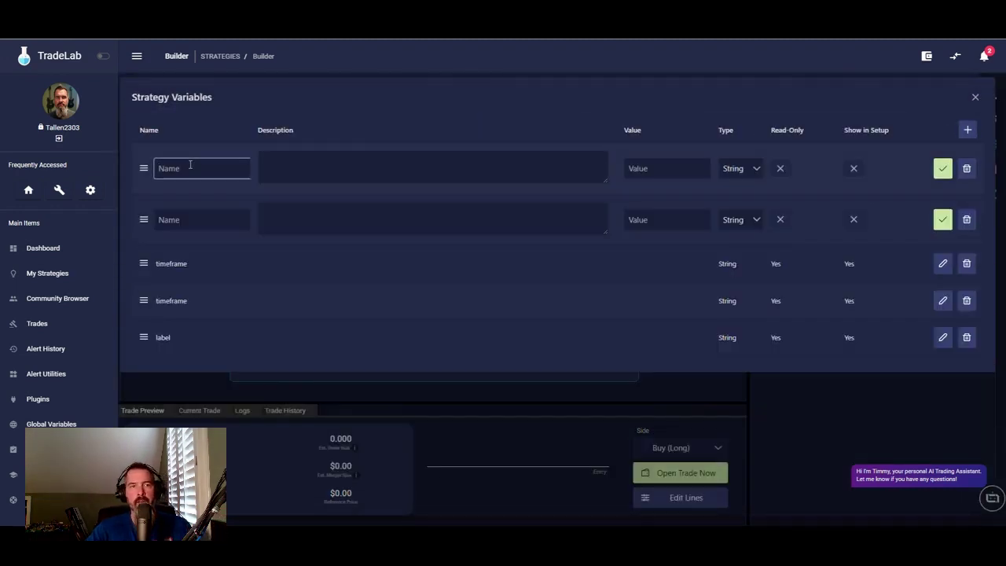
{"action": "type", "text": "t"}
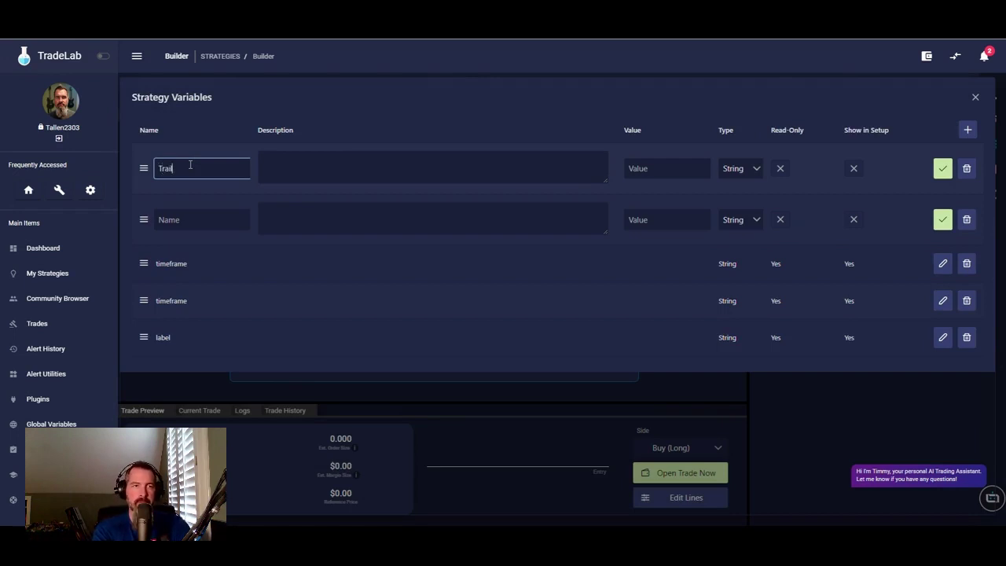
{"action": "type", "text": "railingstop"}
{"action": "left_click", "coordinate": [188, 216]}
{"action": "type", "text": "Fib"}
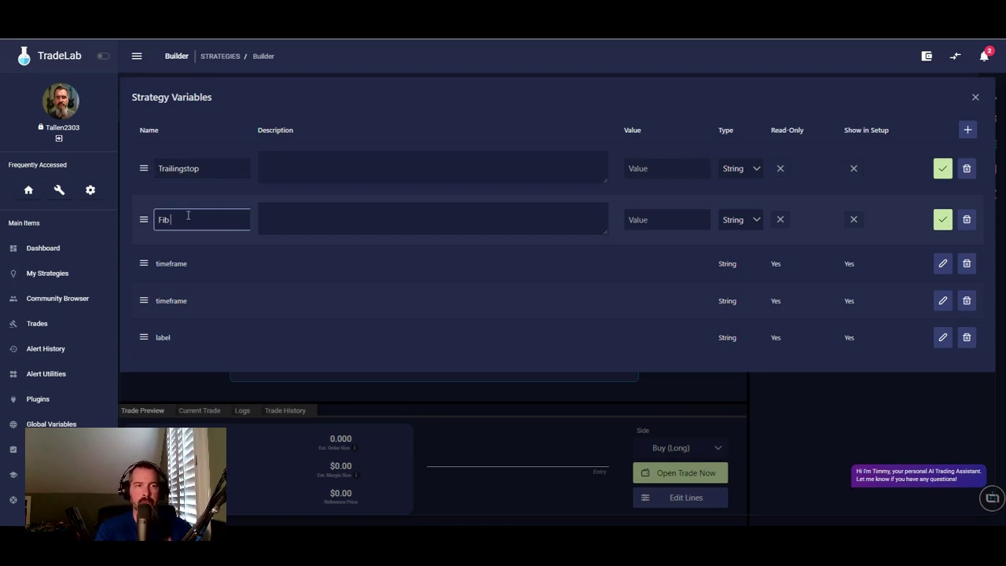
{"action": "type", "text": " 1"}
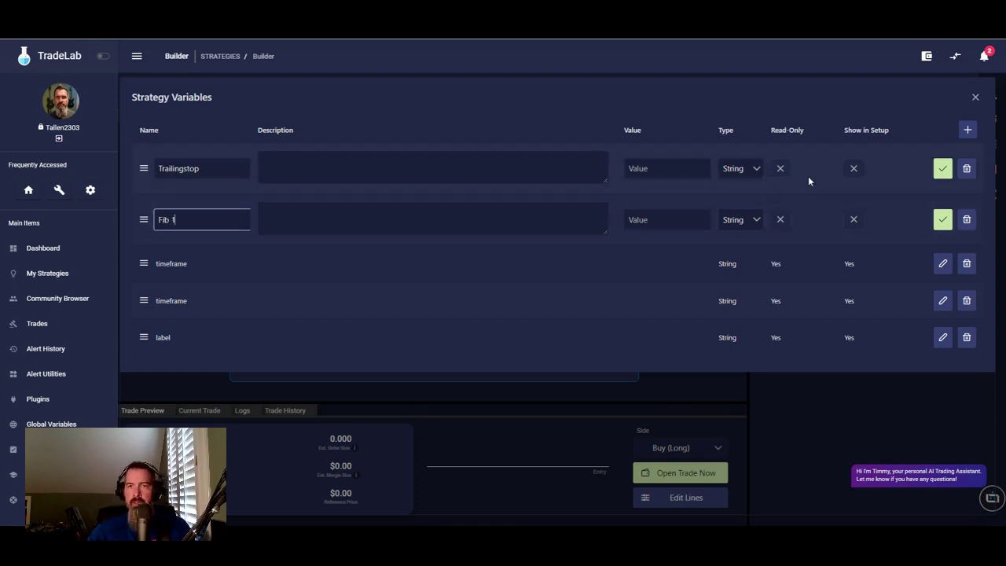
- Set both Trailingstop and Fib 1 to type Number and save each variable
{"action": "left_click", "coordinate": [747, 170]}
{"action": "left_click", "coordinate": [745, 213]}
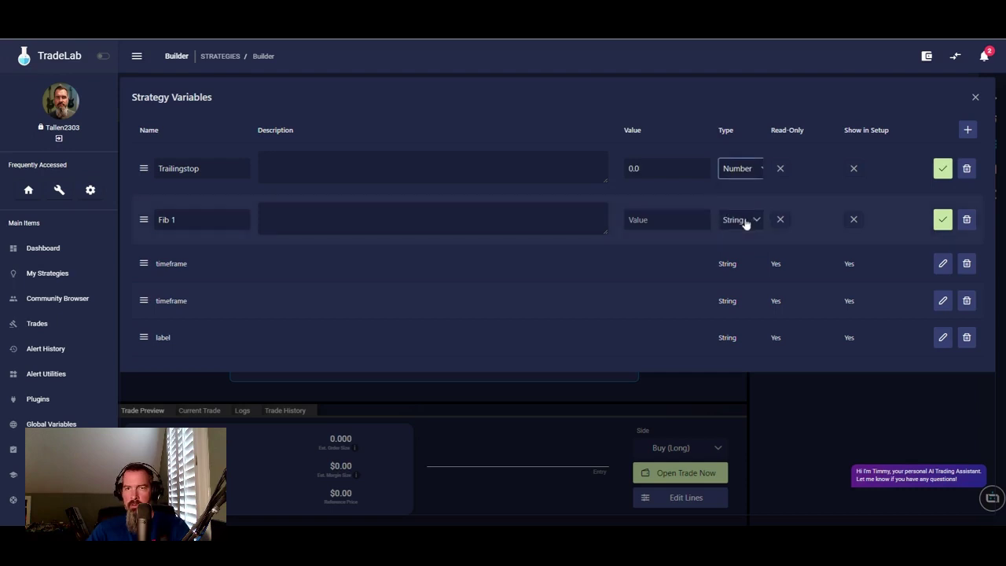
{"action": "left_click", "coordinate": [747, 221]}
{"action": "left_click", "coordinate": [744, 265]}
{"action": "left_click", "coordinate": [943, 169]}
{"action": "left_click", "coordinate": [942, 205]}
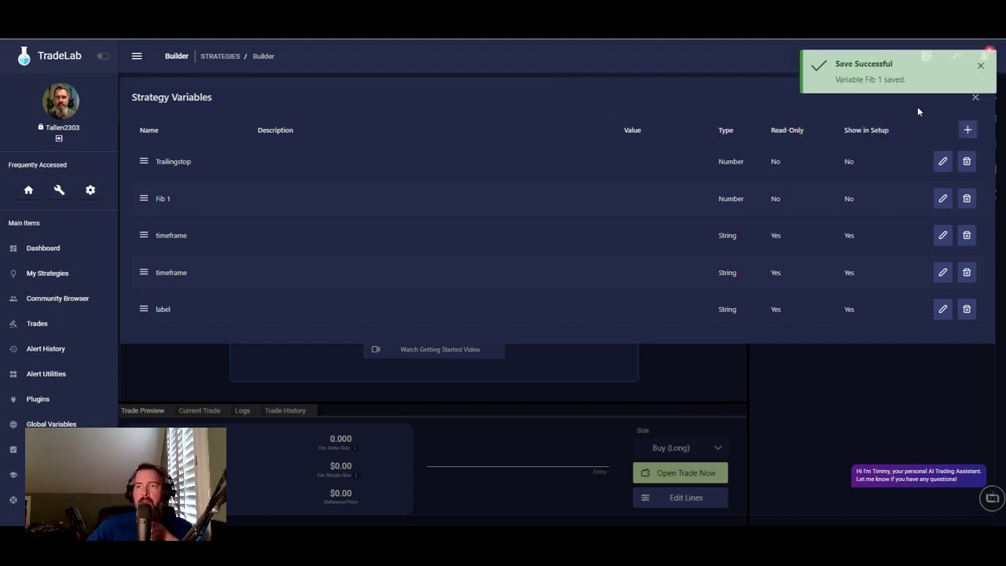
- Close the variables editor and delete the duplicate timeframe variable
{"action": "left_click", "coordinate": [977, 99]}
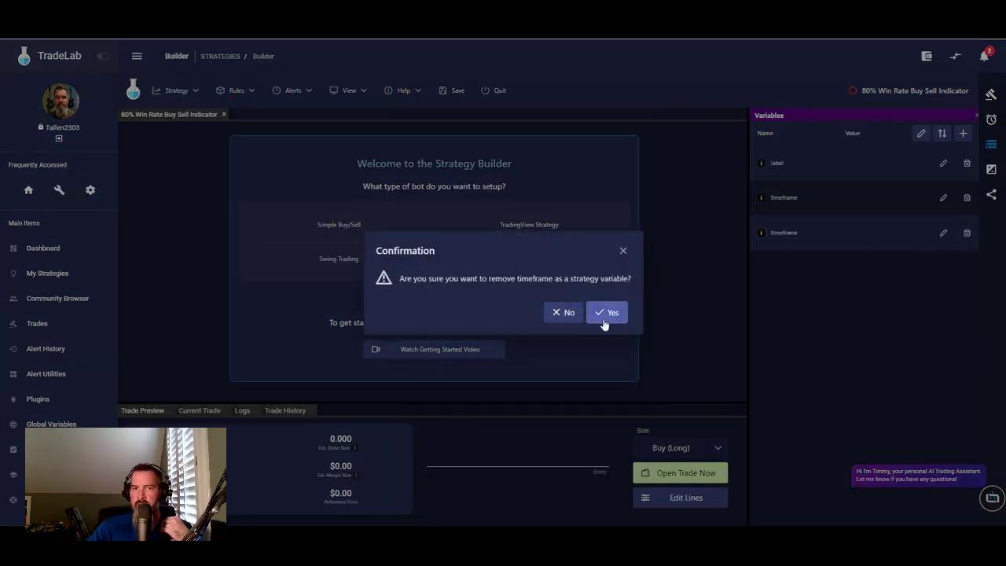
{"action": "left_click", "coordinate": [605, 315]}
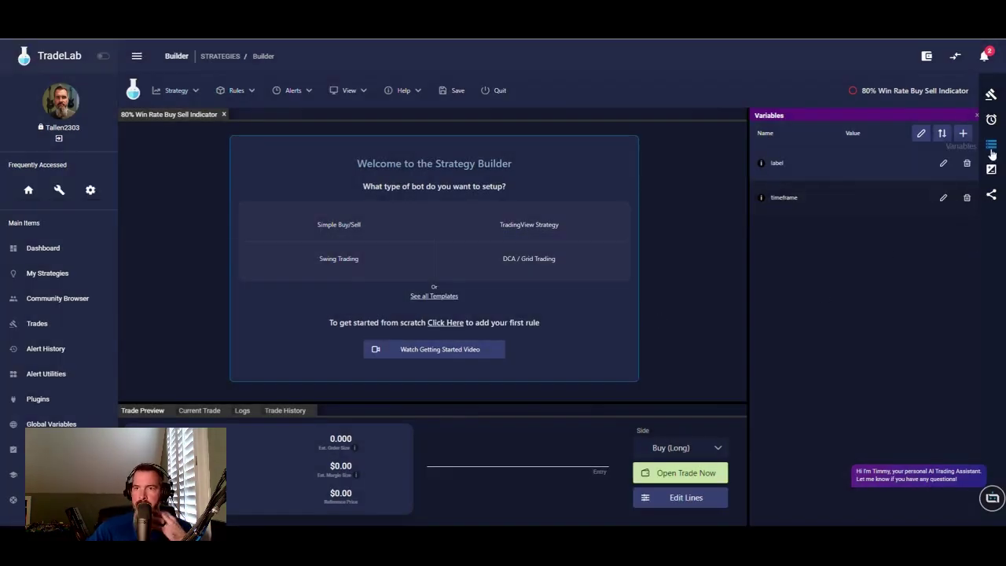
{"action": "left_click", "coordinate": [992, 119]}
{"action": "left_click", "coordinate": [991, 146]}
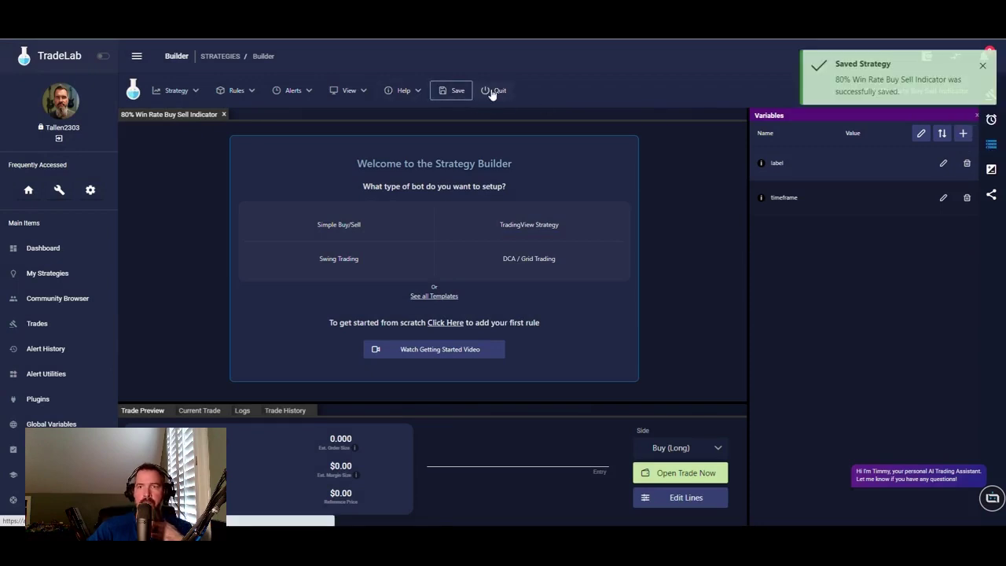
- Reopen the 80% Win Rate Buy Sell Indicator strategy and check its variables and alerts
{"action": "left_click", "coordinate": [492, 92]}
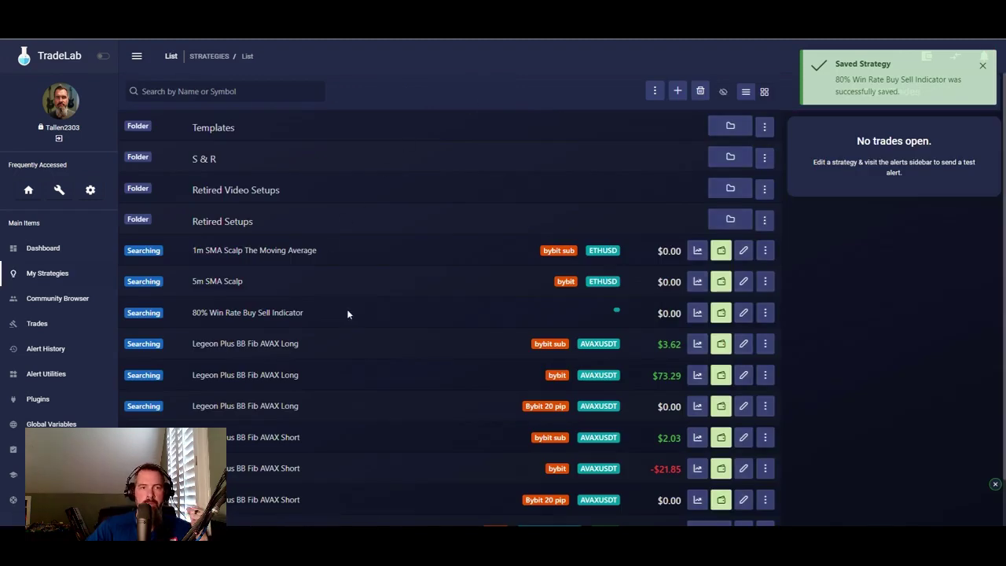
{"action": "left_click", "coordinate": [744, 314]}
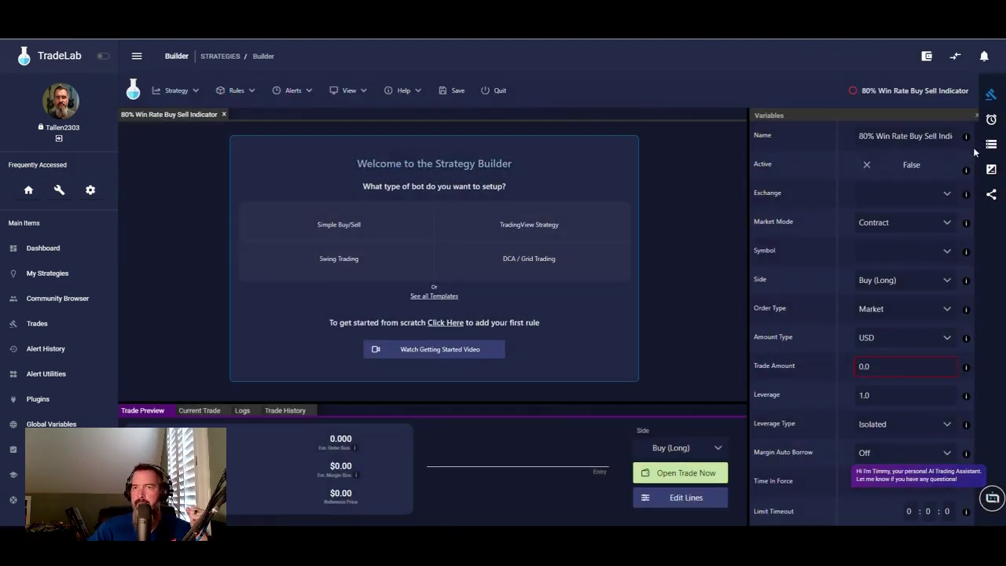
{"action": "left_click", "coordinate": [995, 146]}
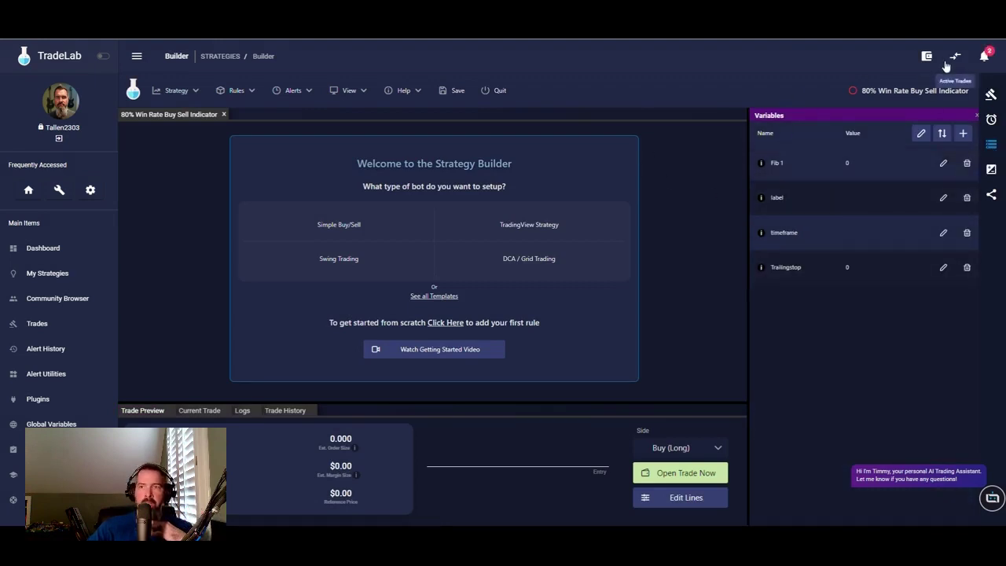
{"action": "left_click", "coordinate": [993, 120]}
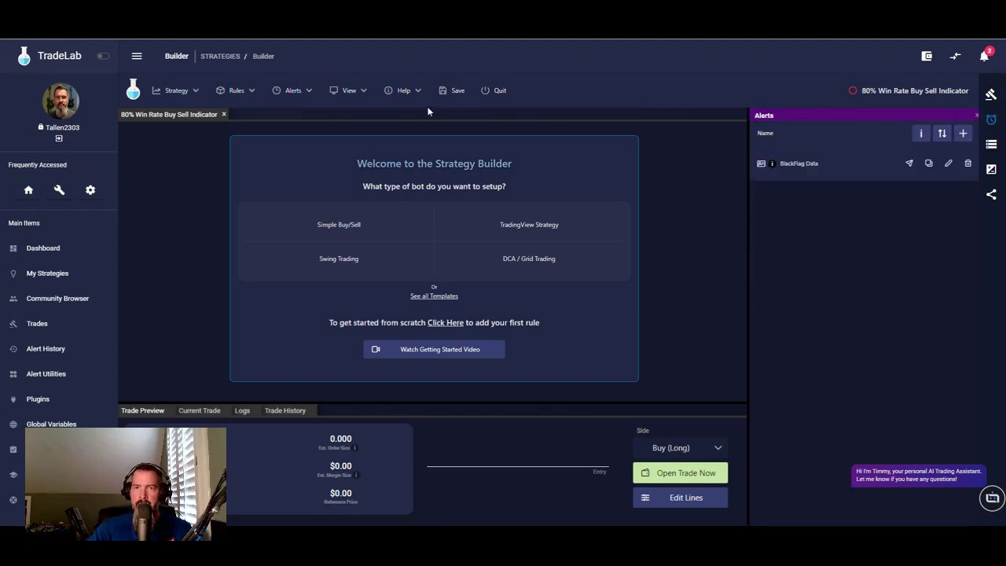
{"action": "left_click", "coordinate": [179, 92]}
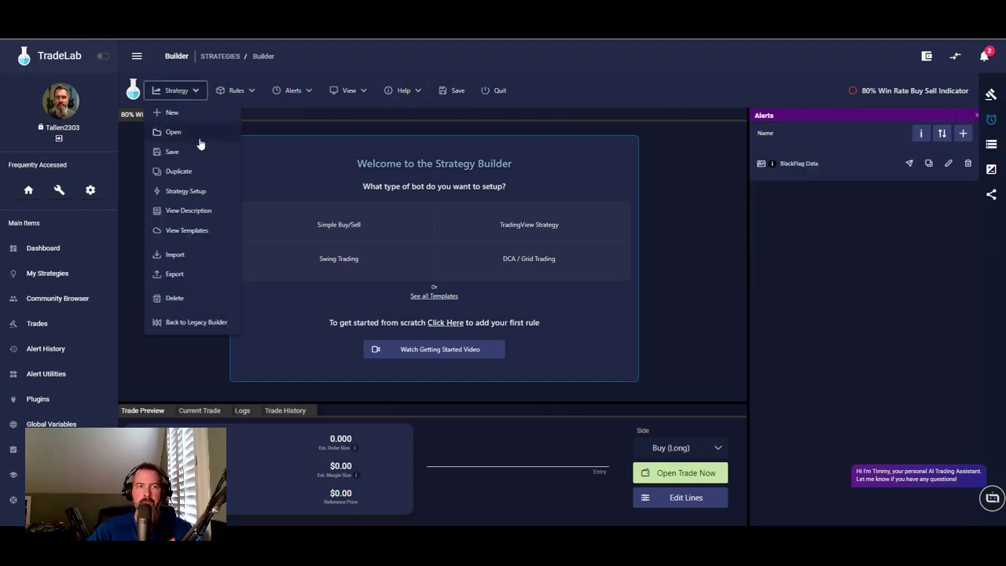
- In the guided setup, choose Bitget as the exchange and BTCUSDT_UMCBL as the symbol
{"action": "left_click", "coordinate": [187, 192]}
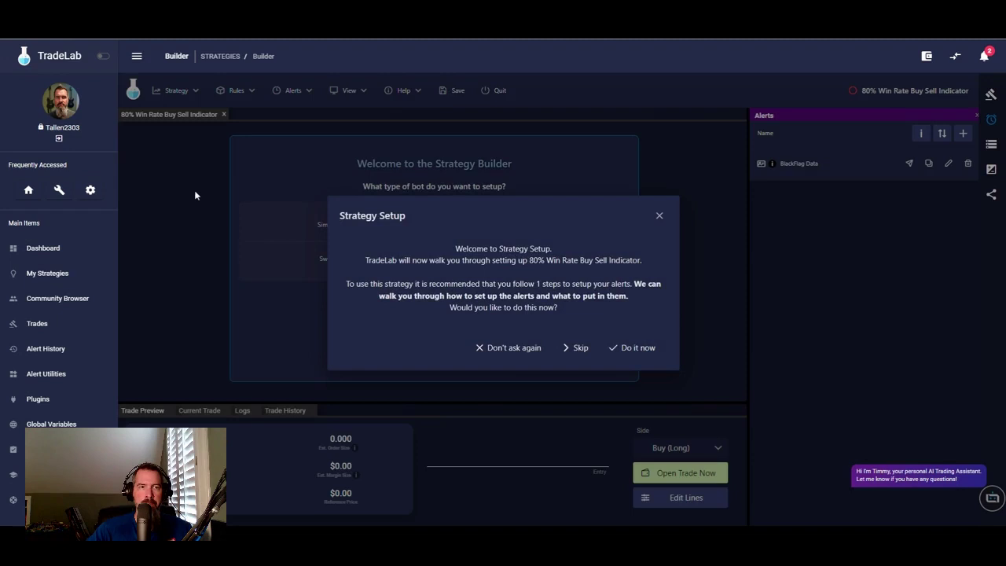
{"action": "left_click", "coordinate": [625, 351]}
{"action": "left_click", "coordinate": [600, 240]}
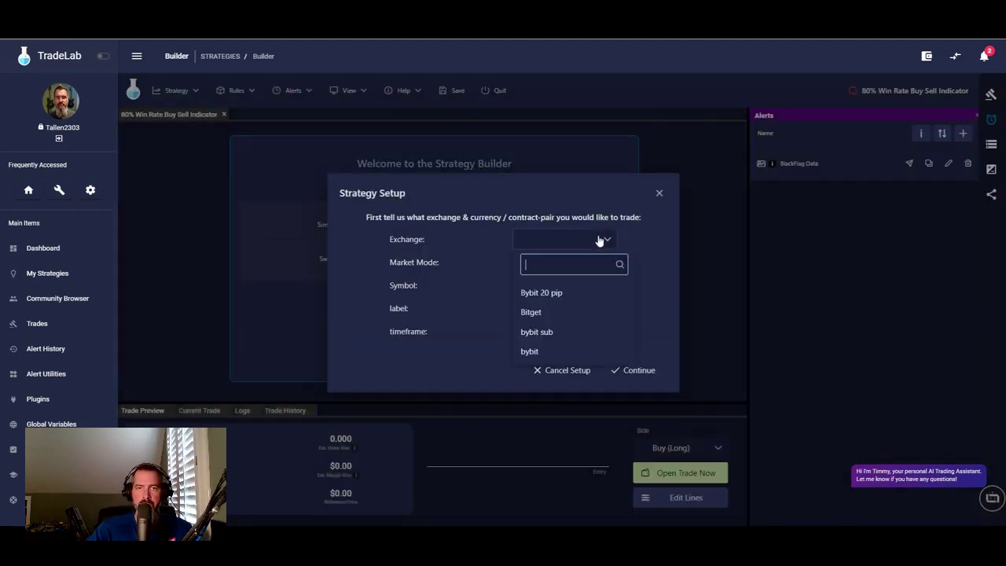
{"action": "left_click", "coordinate": [553, 314]}
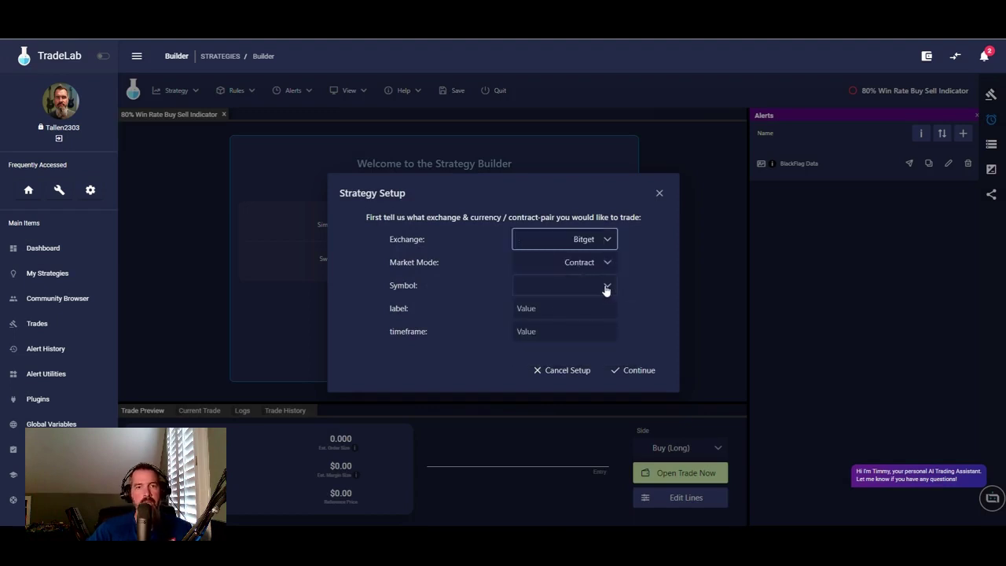
{"action": "left_click", "coordinate": [606, 289]}
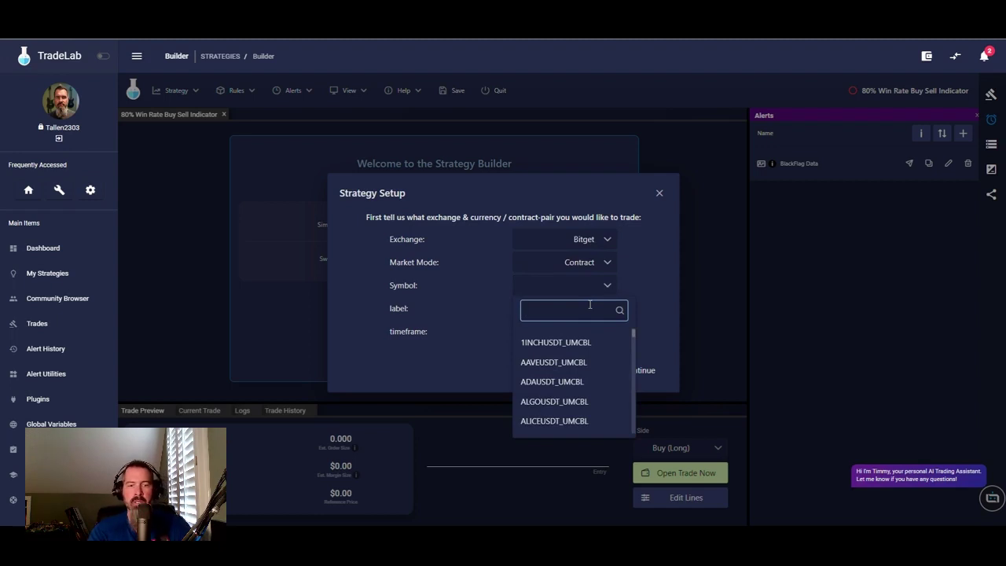
{"action": "type", "text": "btu"}
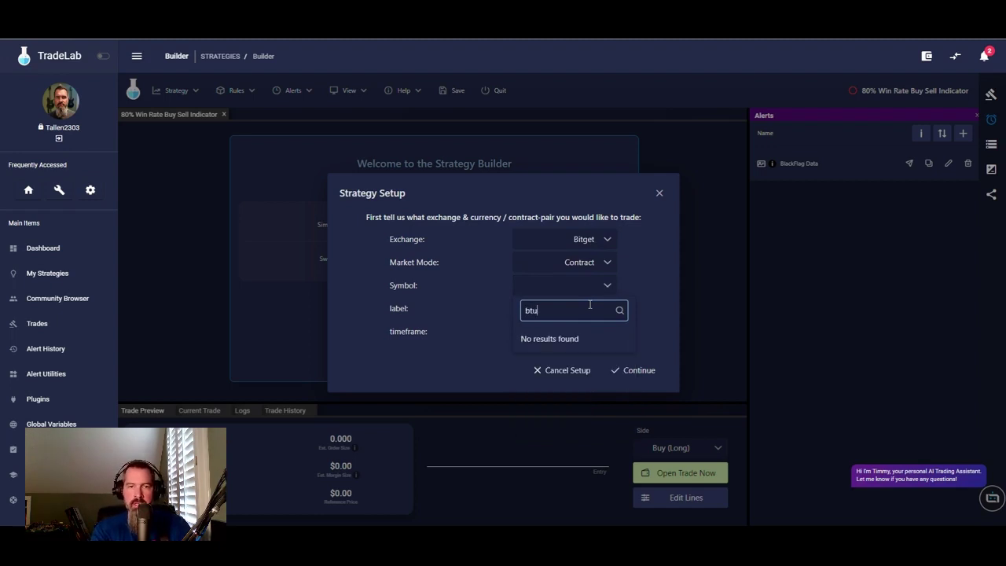
{"action": "key", "text": "BackSpace"}
{"action": "type", "text": "cusdt"}
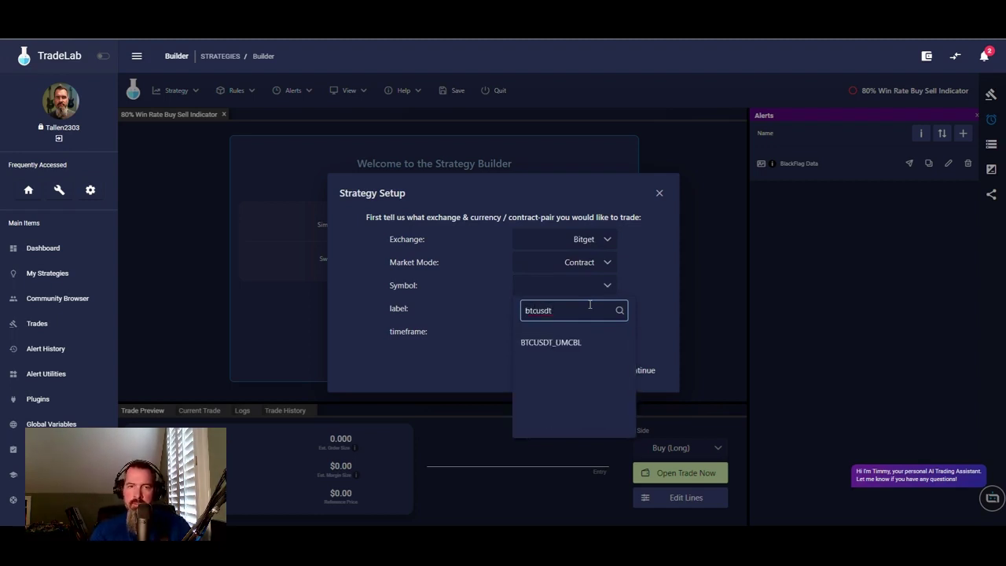
{"action": "left_click", "coordinate": [546, 344]}
- Set label '80 win rate TIQ' and timeframe 5m, then show the BlackFlag Data alert instructions
{"action": "left_click", "coordinate": [552, 304]}
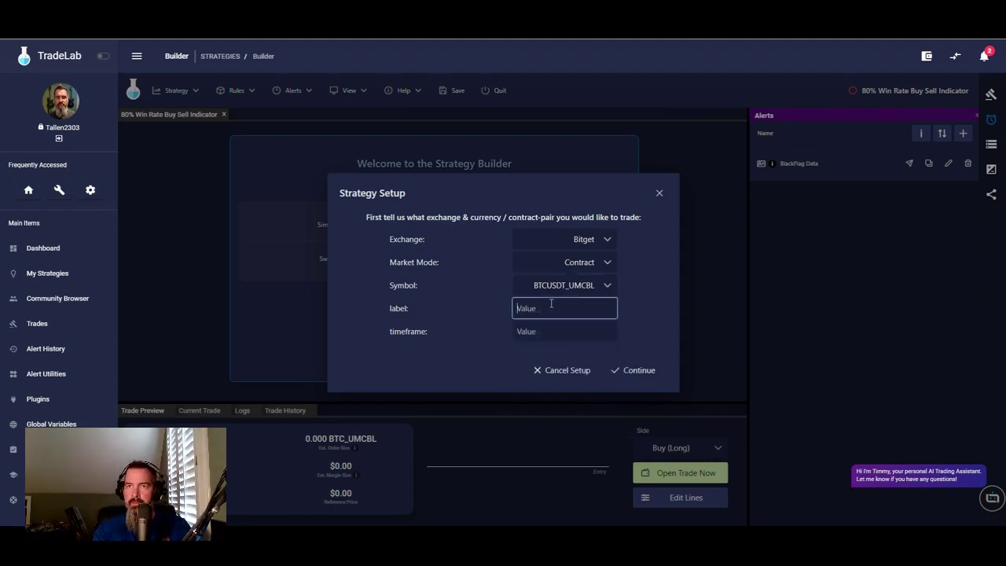
{"action": "type", "text": "80 w"}
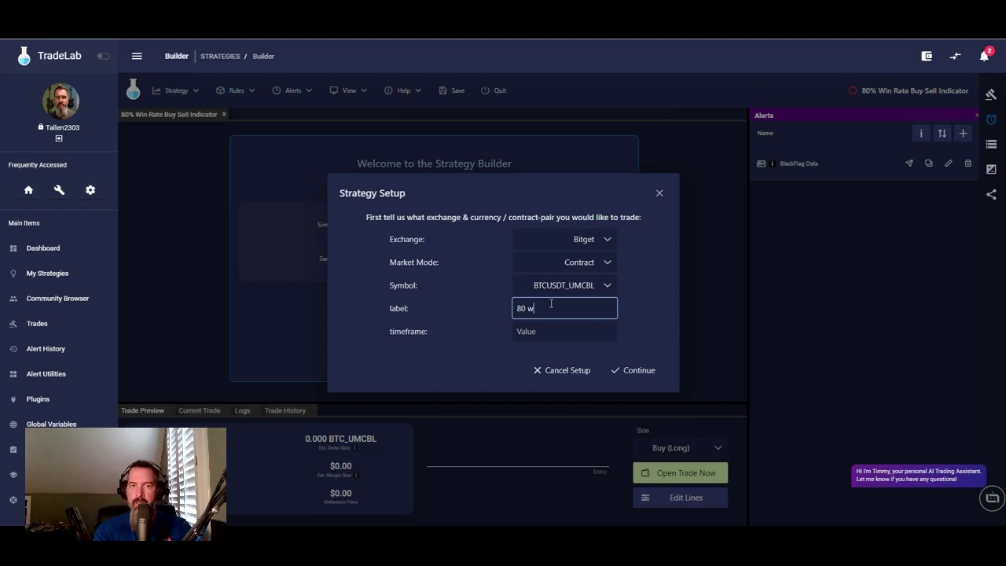
{"action": "type", "text": "in rate TIQ"}
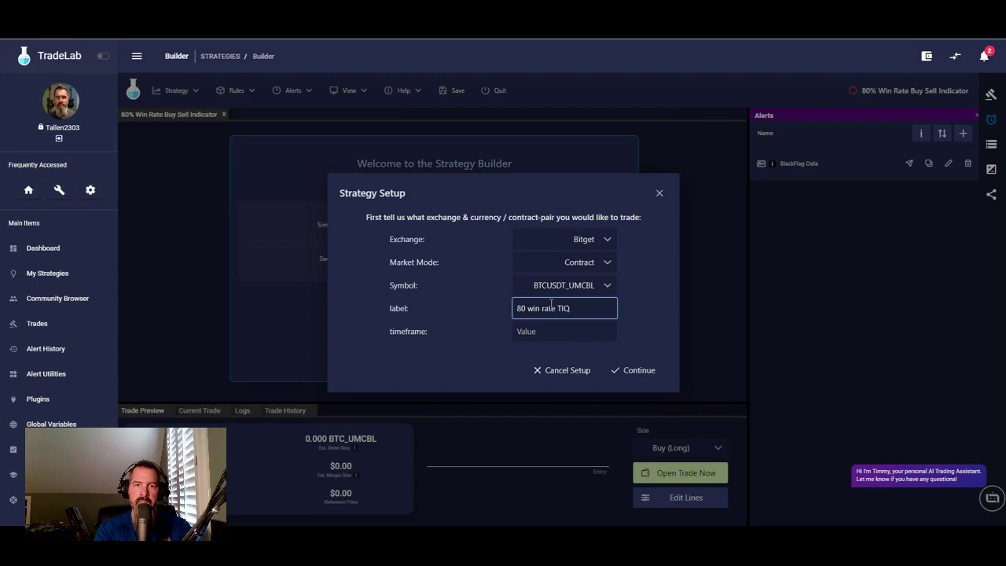
{"action": "left_click", "coordinate": [563, 325]}
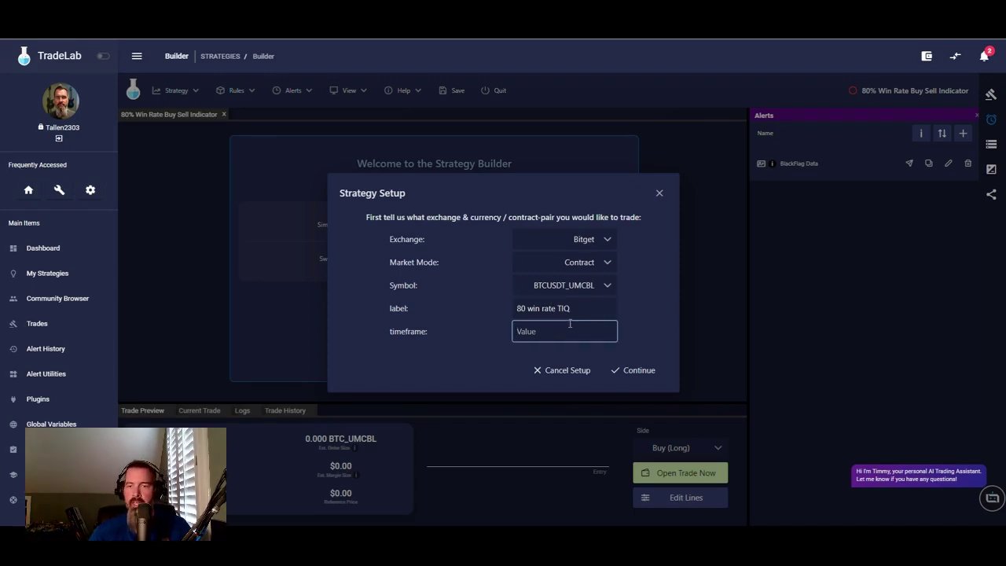
{"action": "type", "text": "5m"}
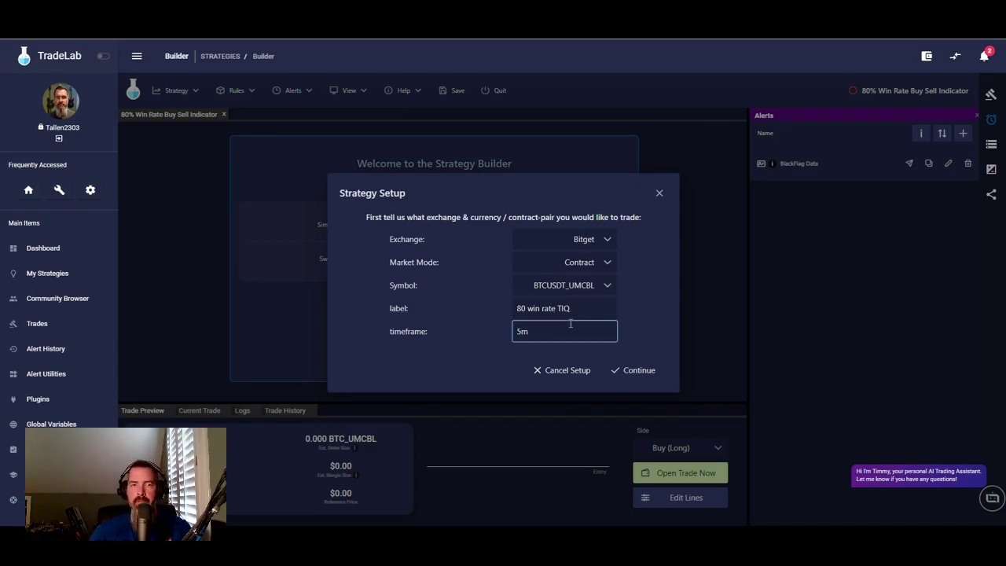
{"action": "left_click", "coordinate": [640, 370]}
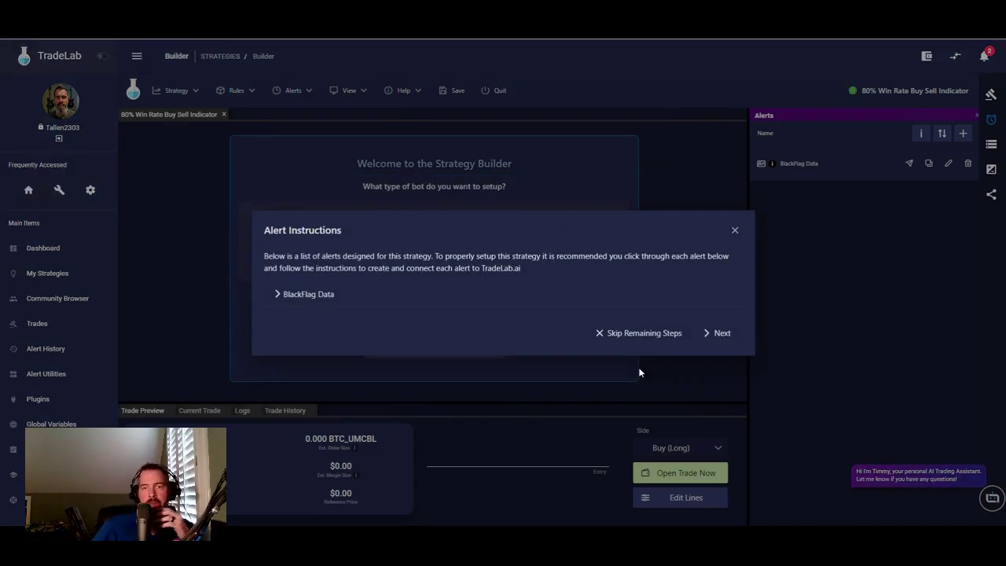
{"action": "left_click", "coordinate": [310, 294]}
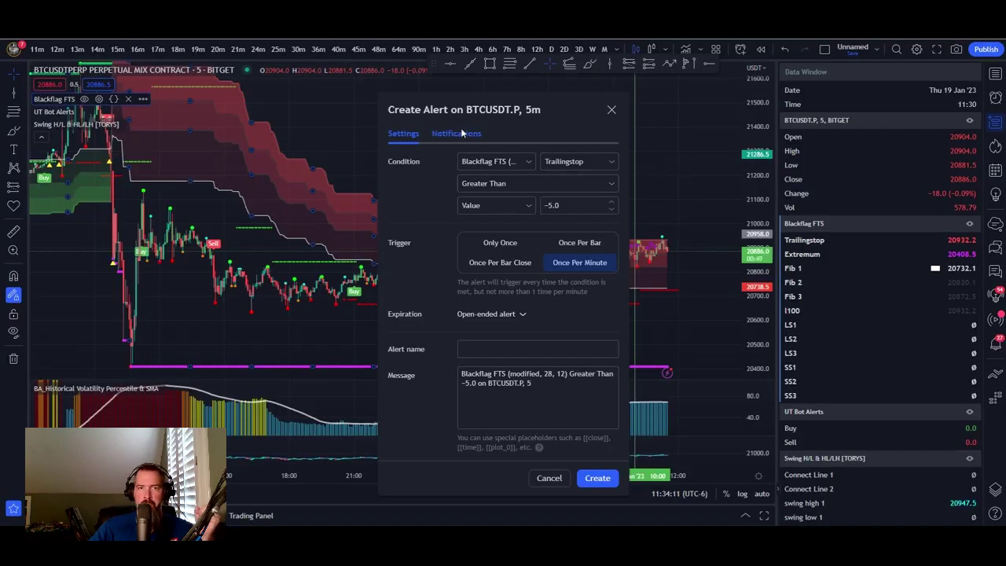
- Replace the TradingView alert's Webhook URL with TradeLab's BlackFlag Data webhook URL
{"action": "left_click", "coordinate": [456, 134]}
{"action": "triple_click", "coordinate": [393, 264]}
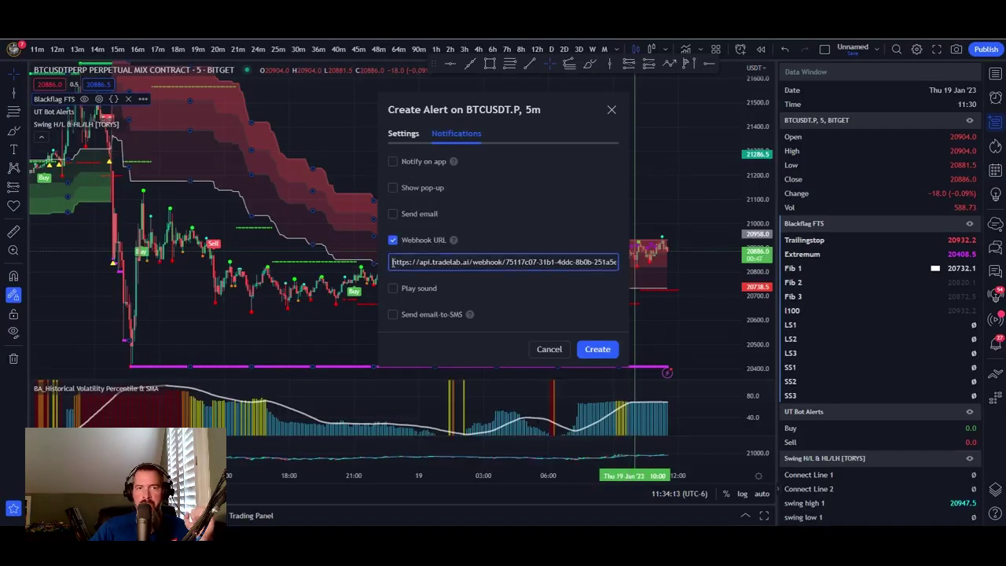
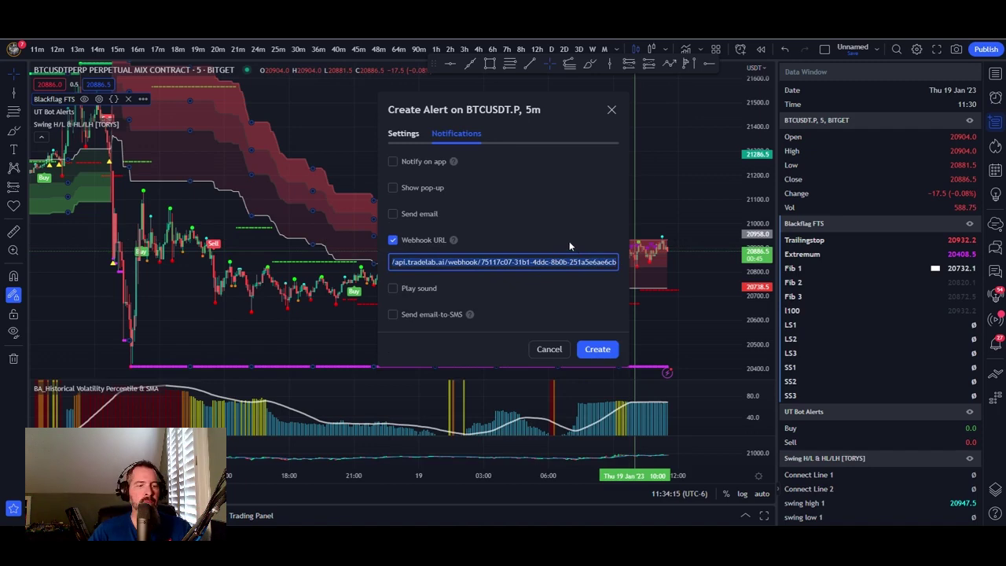
{"action": "key", "text": "ctrl+v"}
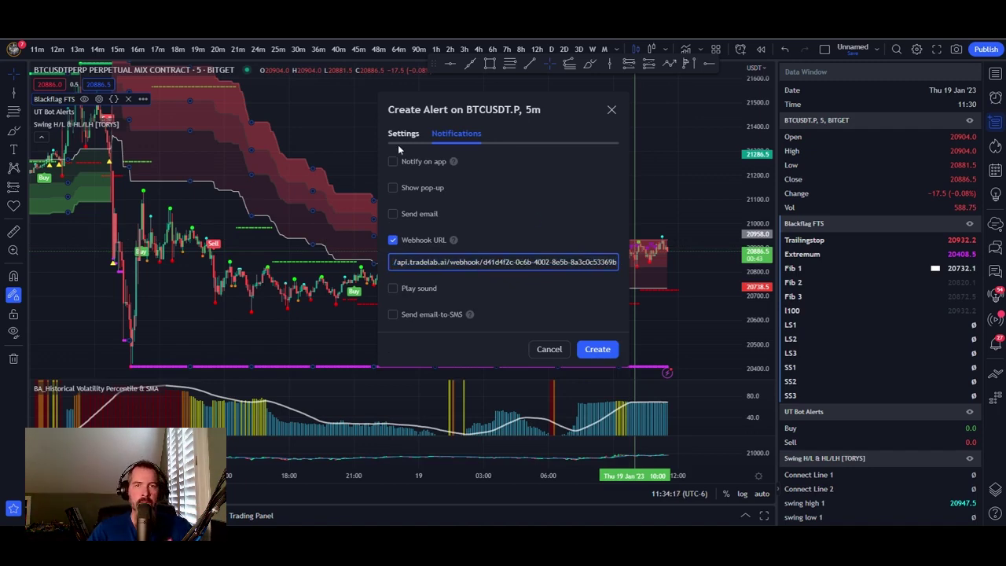
{"action": "left_click", "coordinate": [403, 136]}
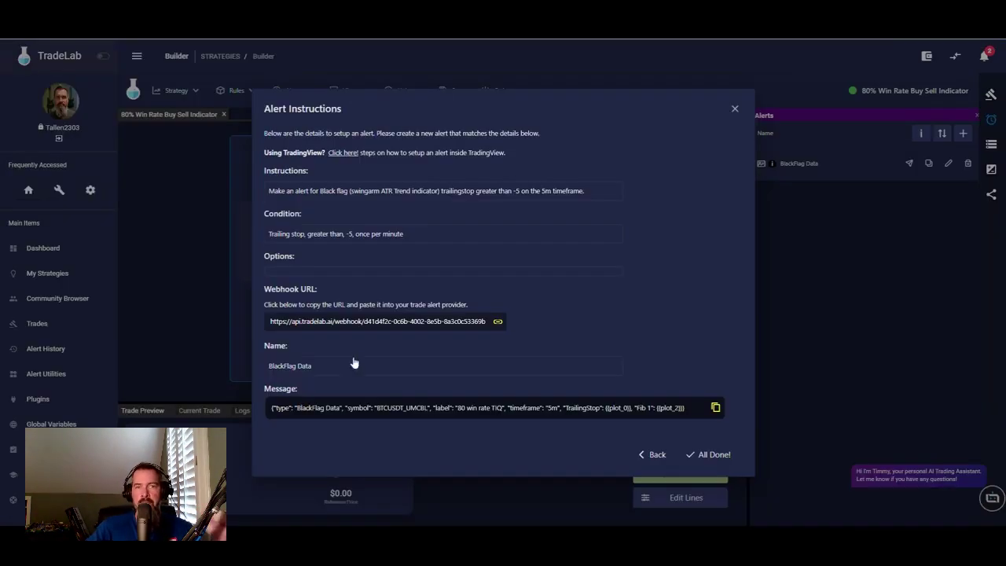
- Name the TradingView alert 'BlackFlag Data' using the name copied from TradeLab
{"action": "left_click", "coordinate": [299, 367]}
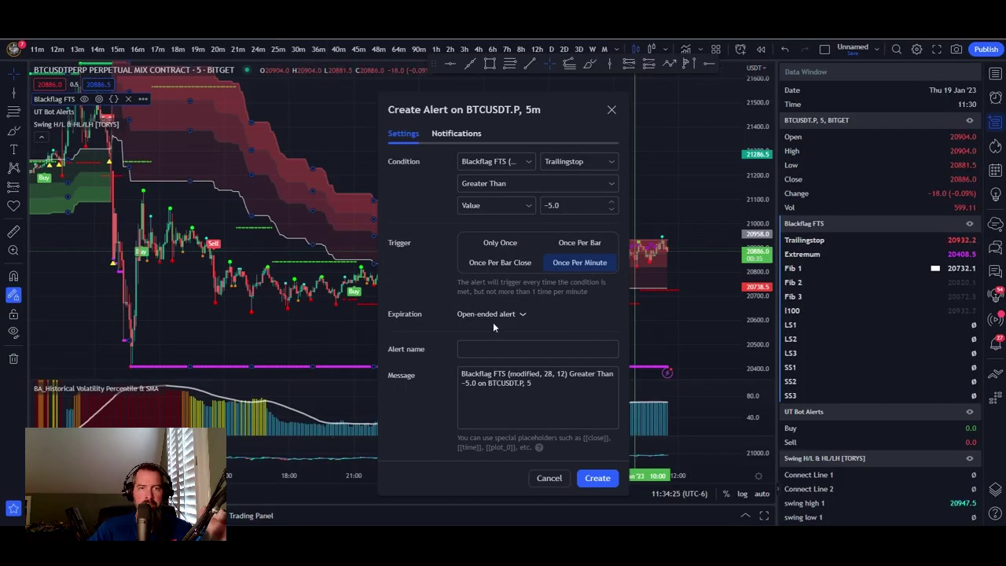
{"action": "left_click", "coordinate": [485, 349]}
{"action": "right_click", "coordinate": [485, 349]}
{"action": "left_click", "coordinate": [511, 231]}
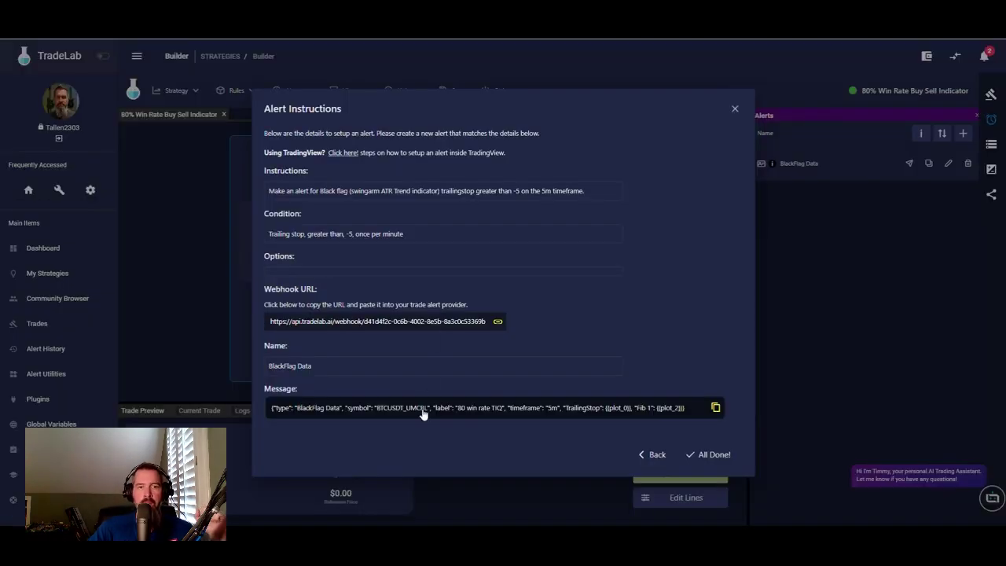
- Paste TradeLab's JSON message into the alert, create it, and close TradeLab's alert instructions
{"action": "left_click", "coordinate": [423, 413]}
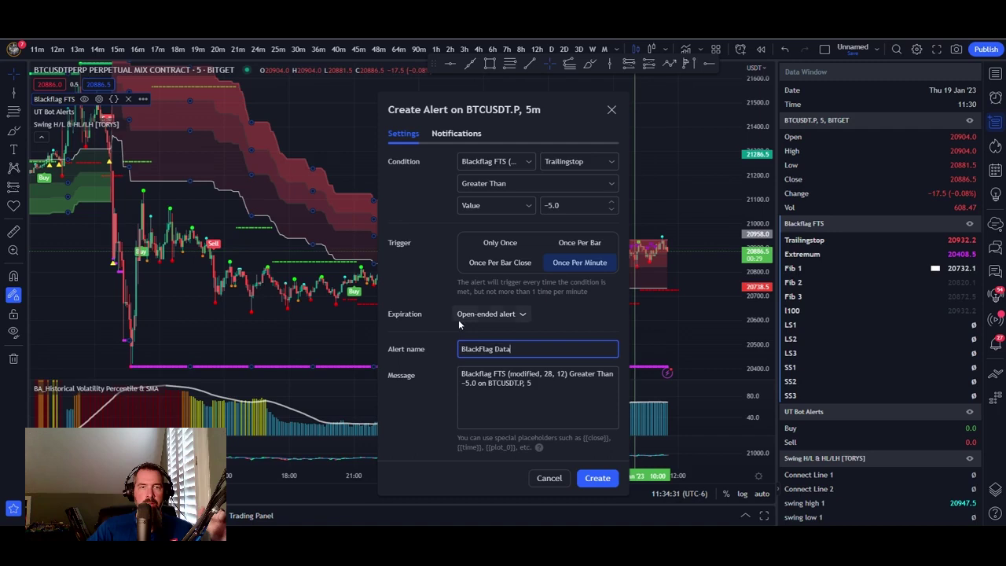
{"action": "left_click_drag", "start_coordinate": [463, 375], "coordinate": [559, 388]}
{"action": "key", "text": "ctrl+v"}
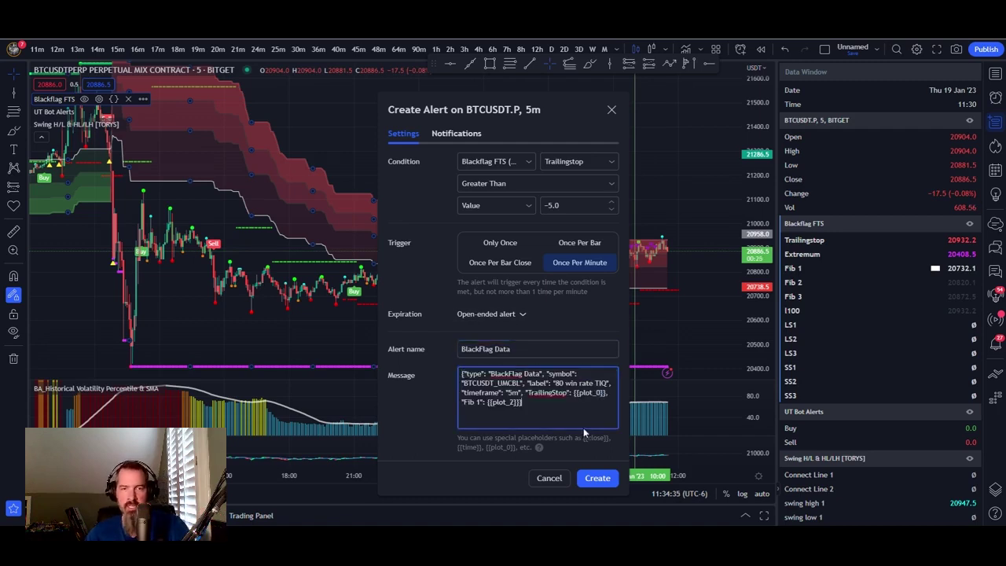
{"action": "left_click", "coordinate": [595, 481]}
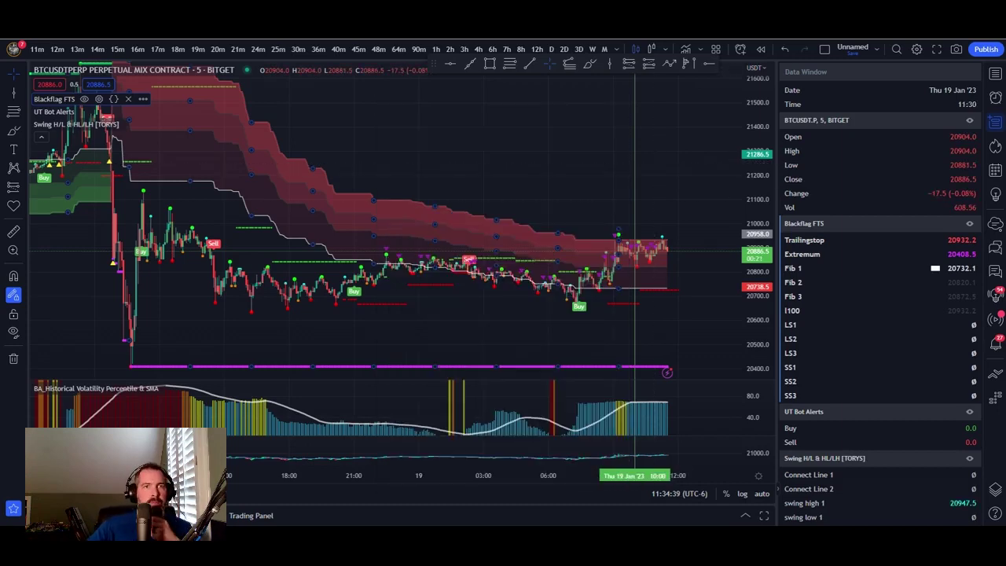
{"action": "key", "text": "ctrl+Tab"}
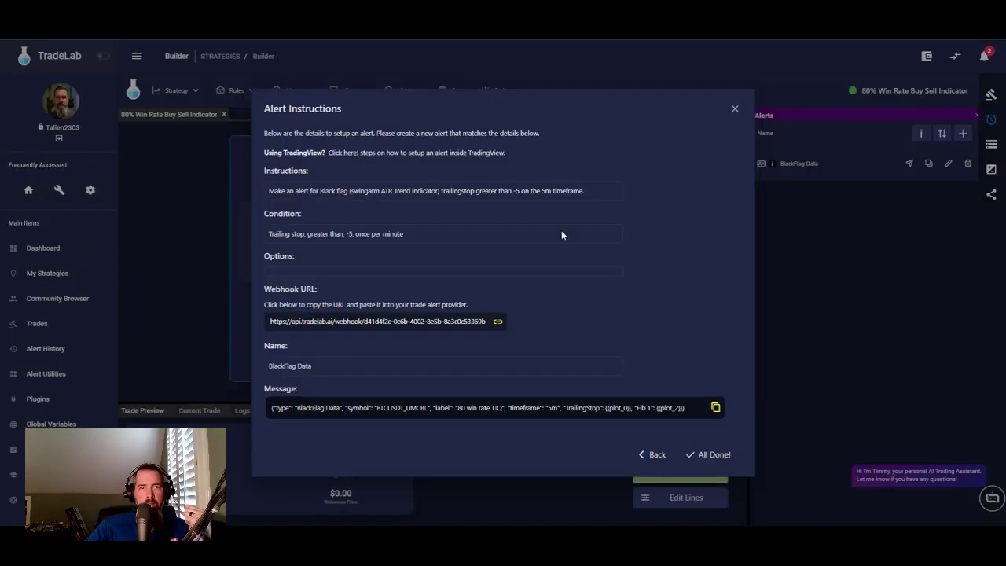
{"action": "left_click", "coordinate": [710, 456]}
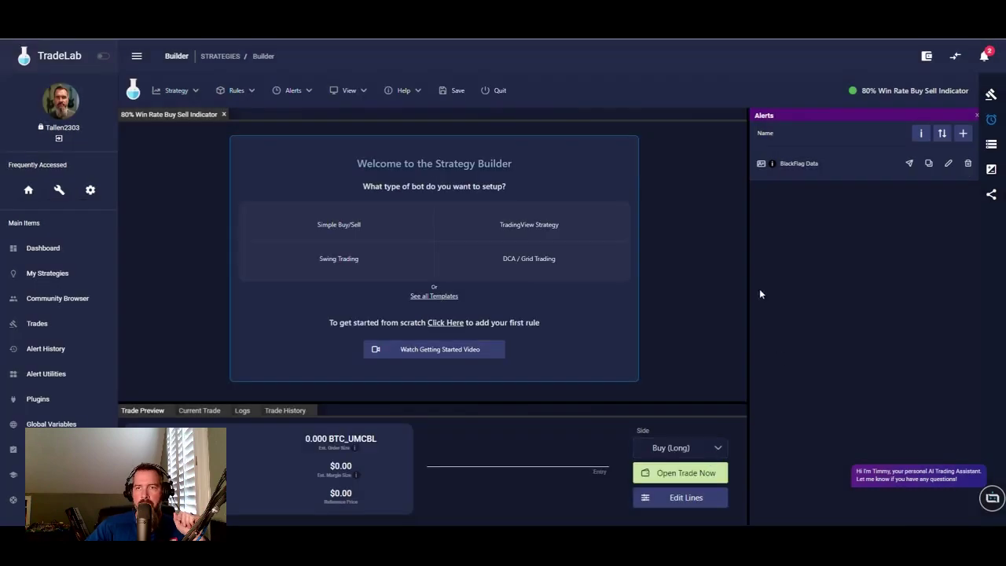
- Review the strategy's variables and alerts, then start a new alert in Alert Builder
{"action": "left_click", "coordinate": [993, 147]}
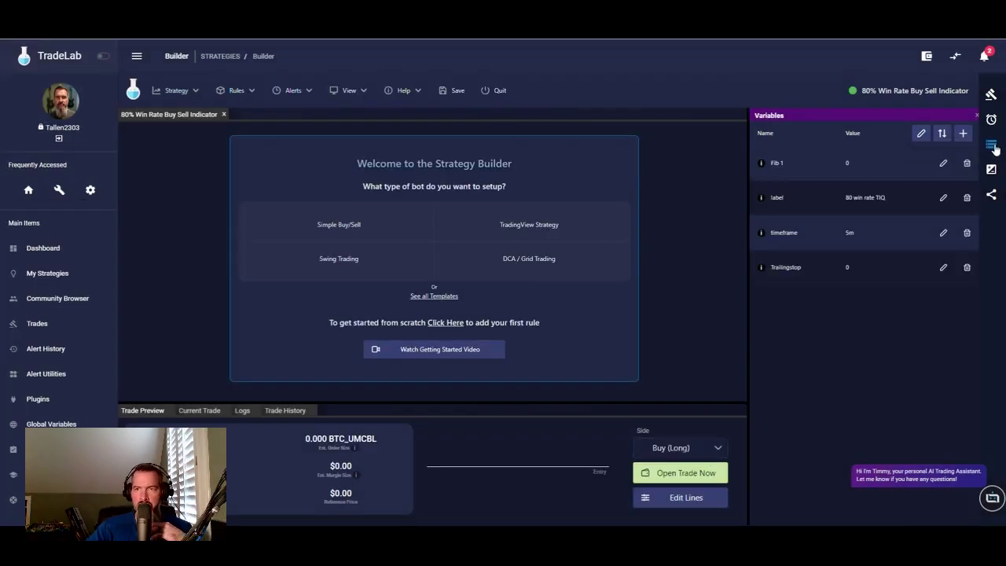
{"action": "left_click", "coordinate": [993, 124]}
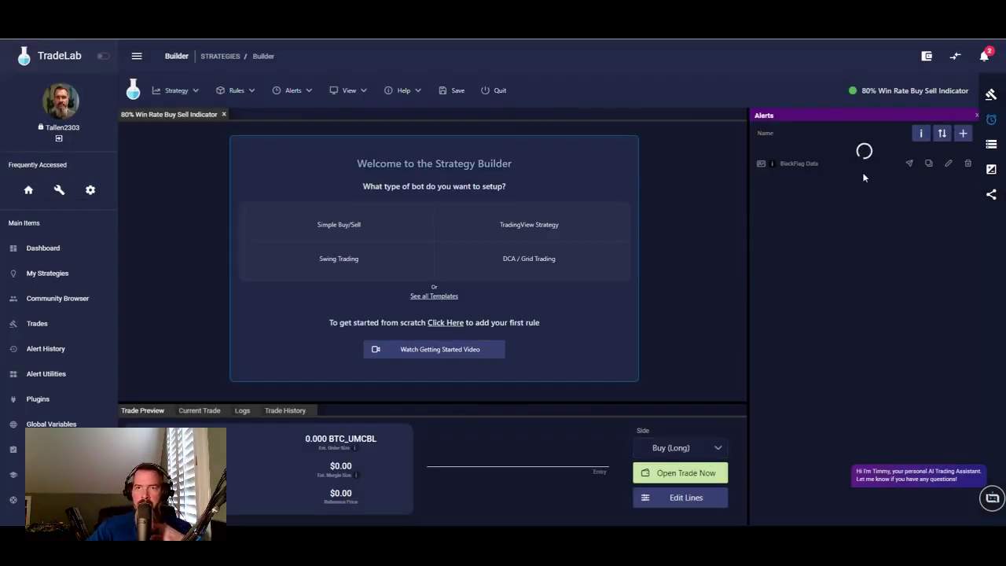
{"action": "left_click", "coordinate": [994, 149]}
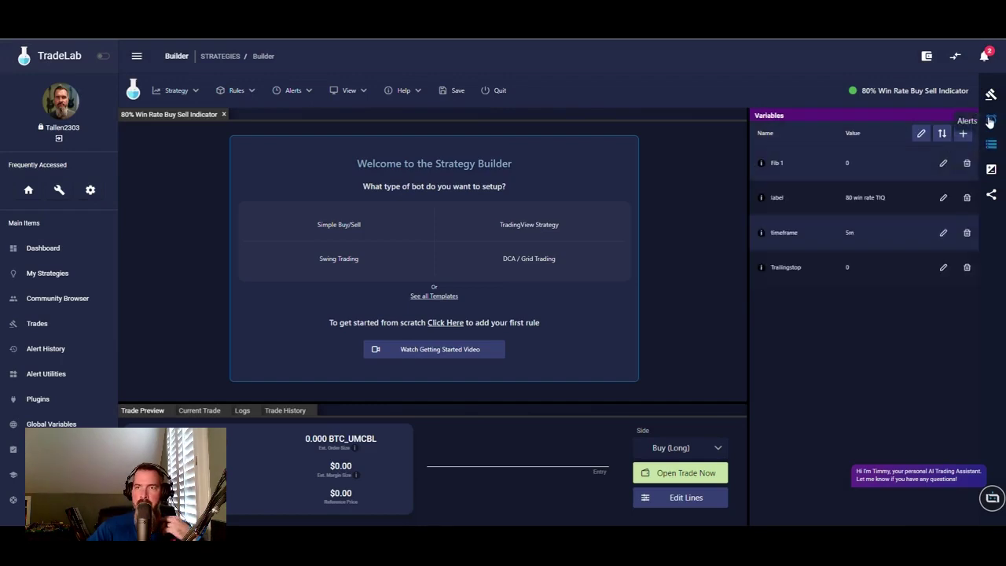
{"action": "left_click", "coordinate": [992, 119]}
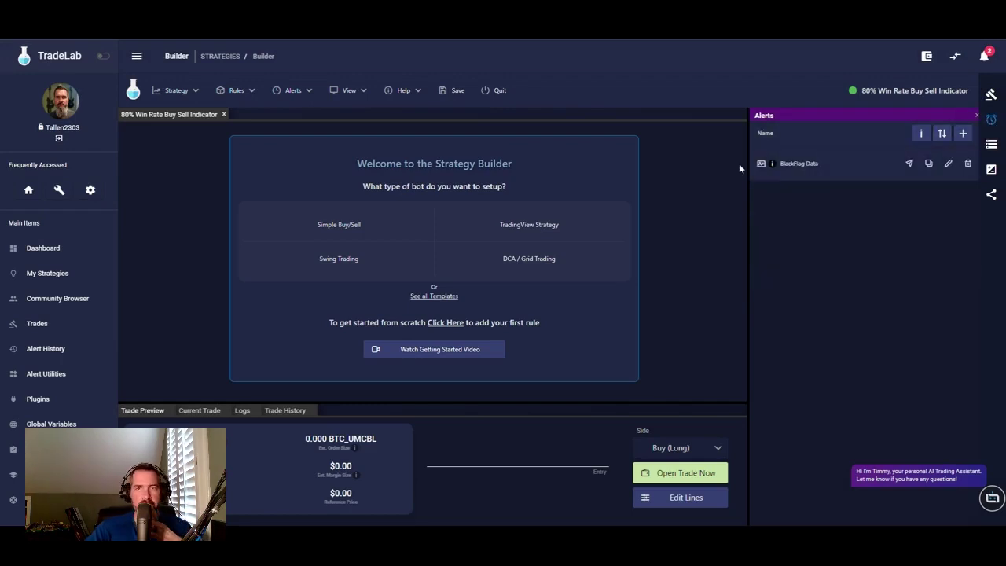
{"action": "left_click", "coordinate": [963, 133]}
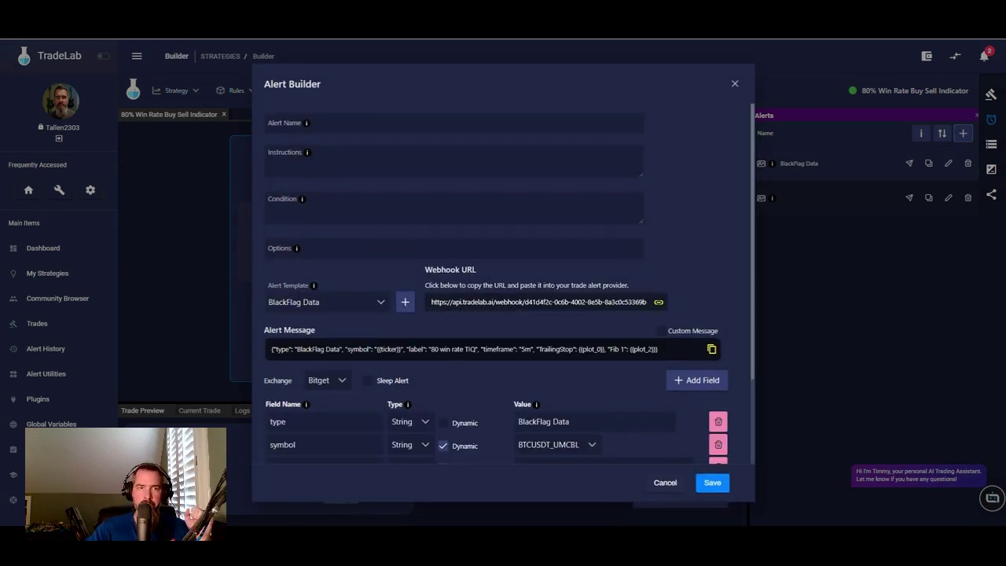
- Name the new alert 'BA Vol Data' and add an alert template called BA Vol Data
{"action": "key", "text": "alt+Tab"}
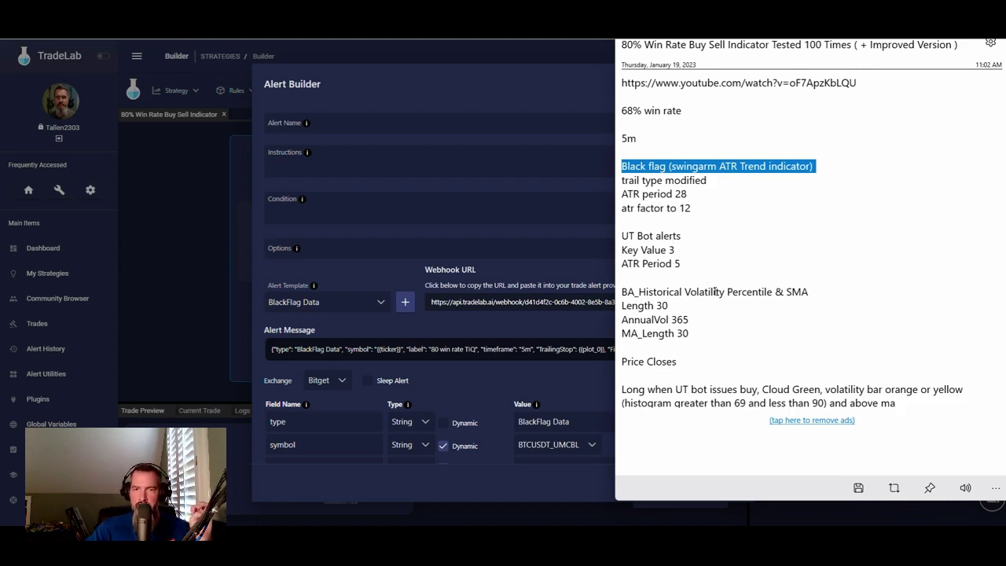
{"action": "left_click", "coordinate": [349, 116]}
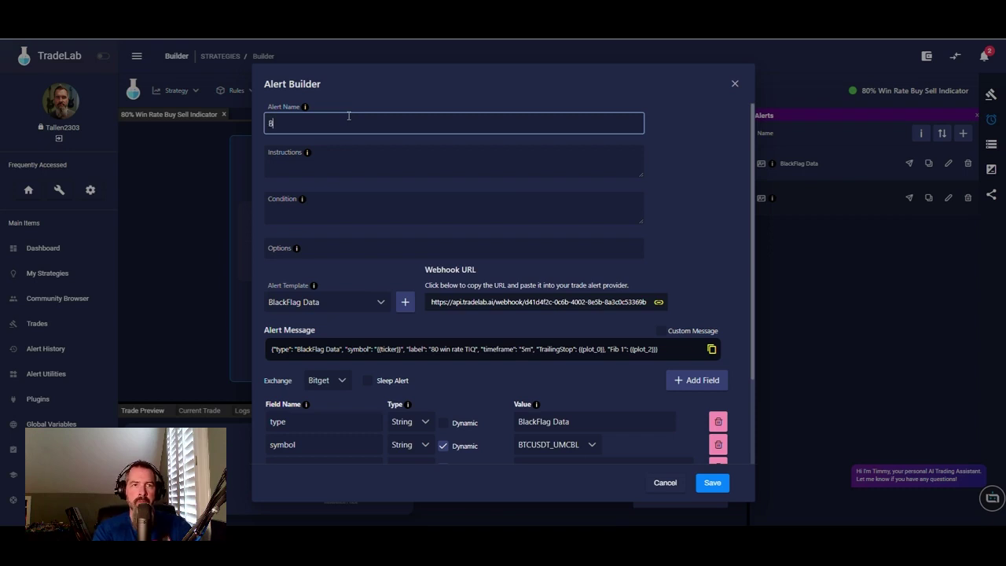
{"action": "type", "text": "BA Vol Data"}
{"action": "left_click", "coordinate": [406, 302]}
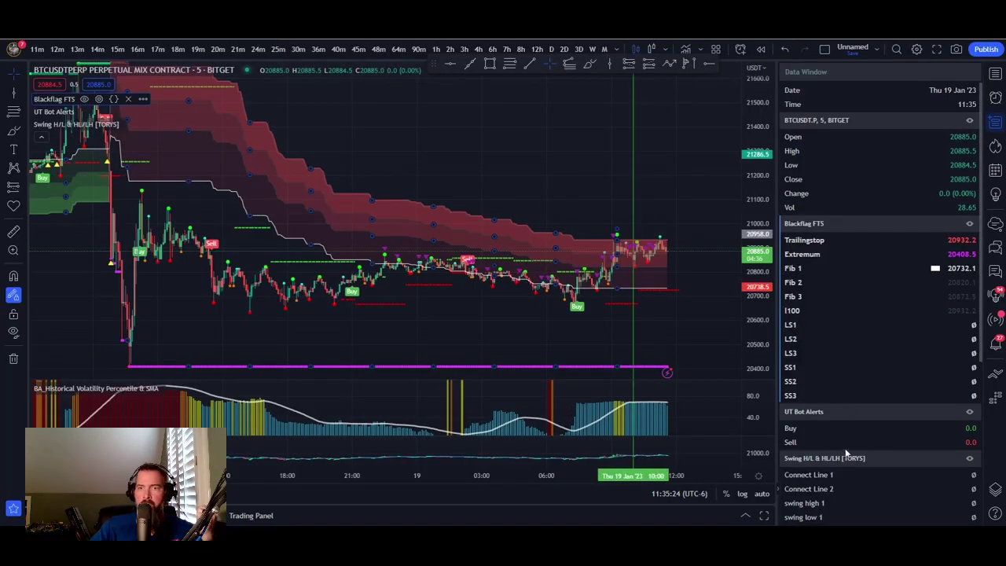
{"action": "scroll", "coordinate": [838, 468], "scroll_direction": "down", "scroll_amount": 10}
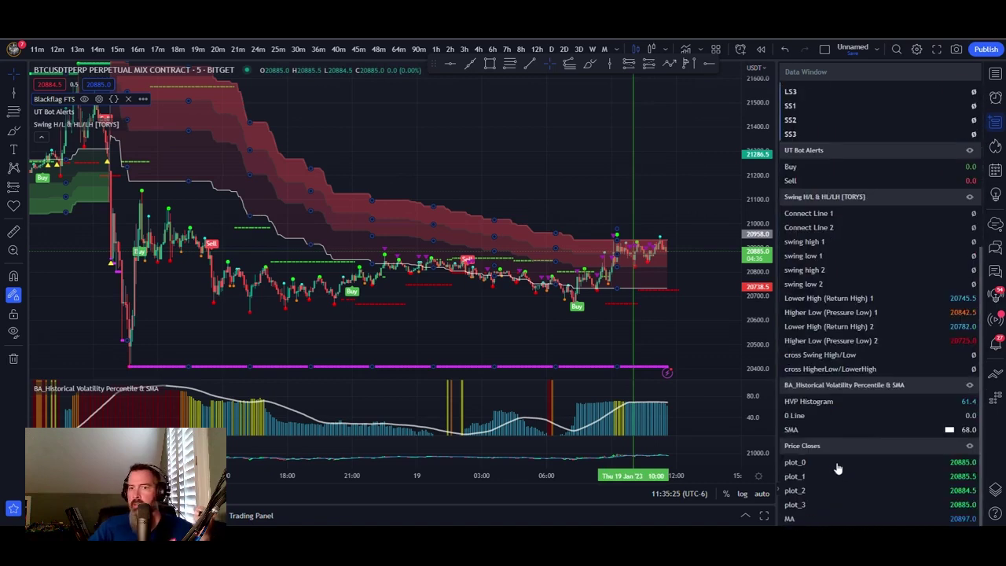
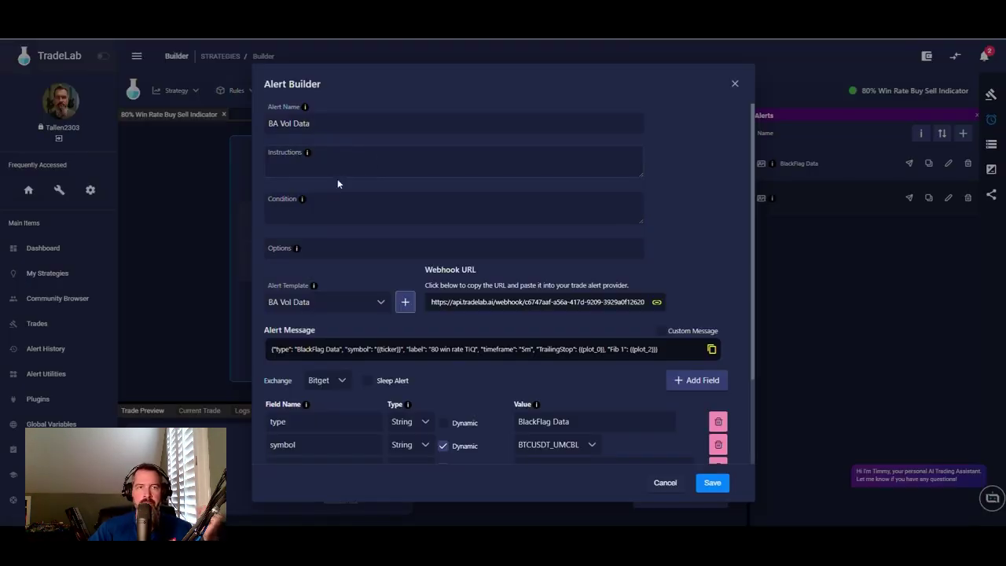
- Replace the alert's type value BlackFlag Data with the alert name BA Vol Data
{"action": "scroll", "coordinate": [551, 380], "scroll_direction": "down", "scroll_amount": 3}
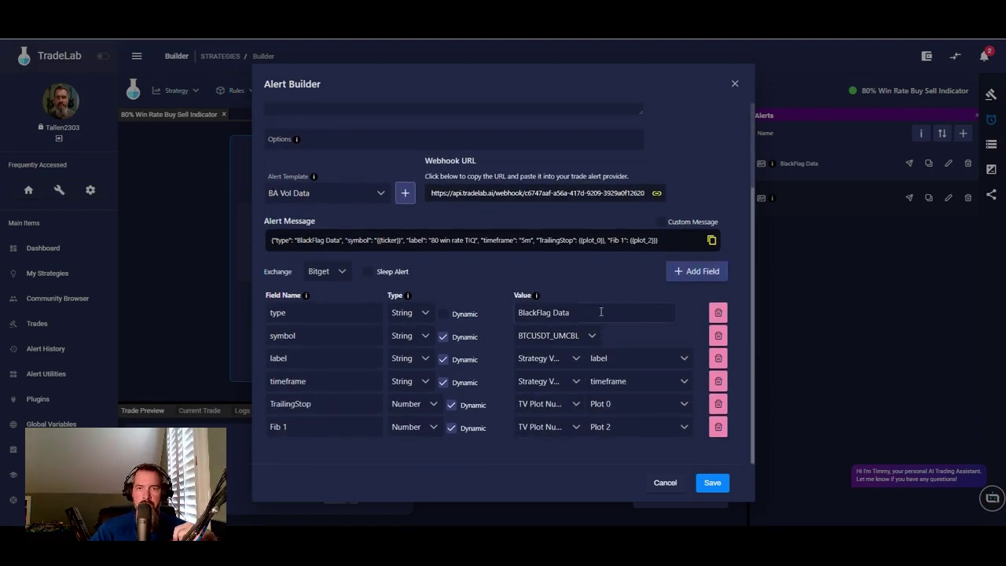
{"action": "scroll", "coordinate": [353, 184], "scroll_direction": "up", "scroll_amount": 3}
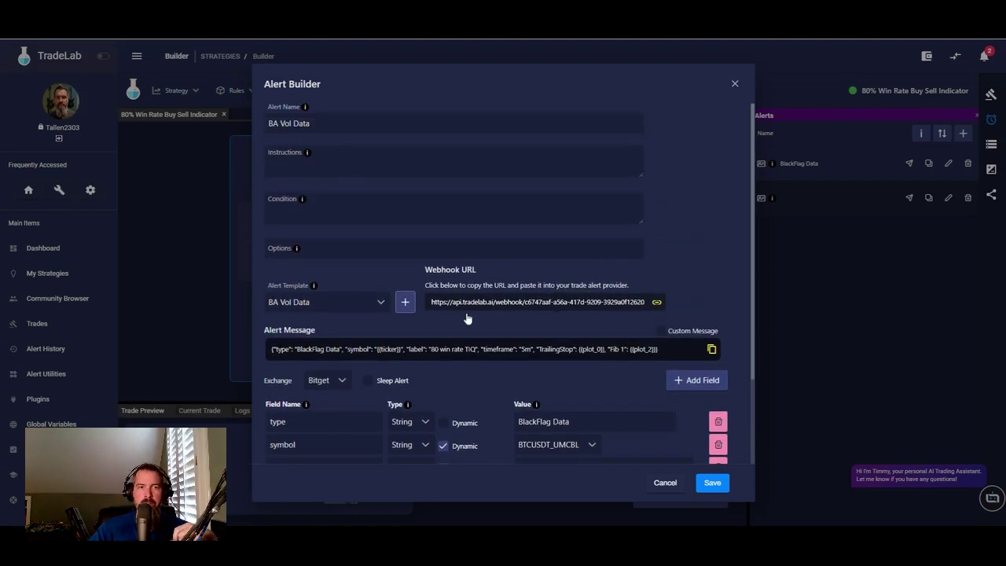
{"action": "left_click_drag", "start_coordinate": [313, 123], "coordinate": [211, 120]}
{"action": "key", "text": "ctrl+c"}
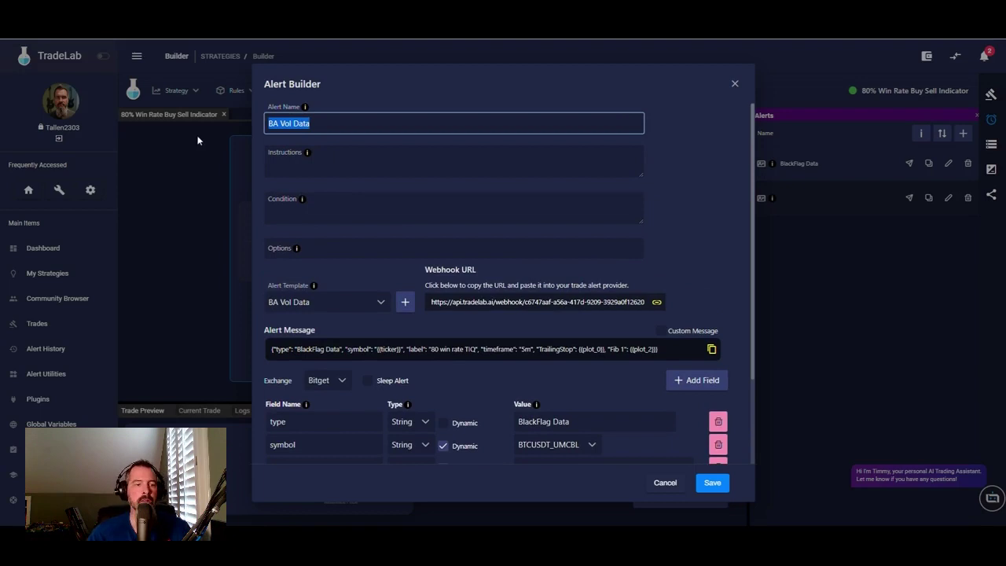
{"action": "scroll", "coordinate": [471, 275], "scroll_direction": "down", "scroll_amount": 3}
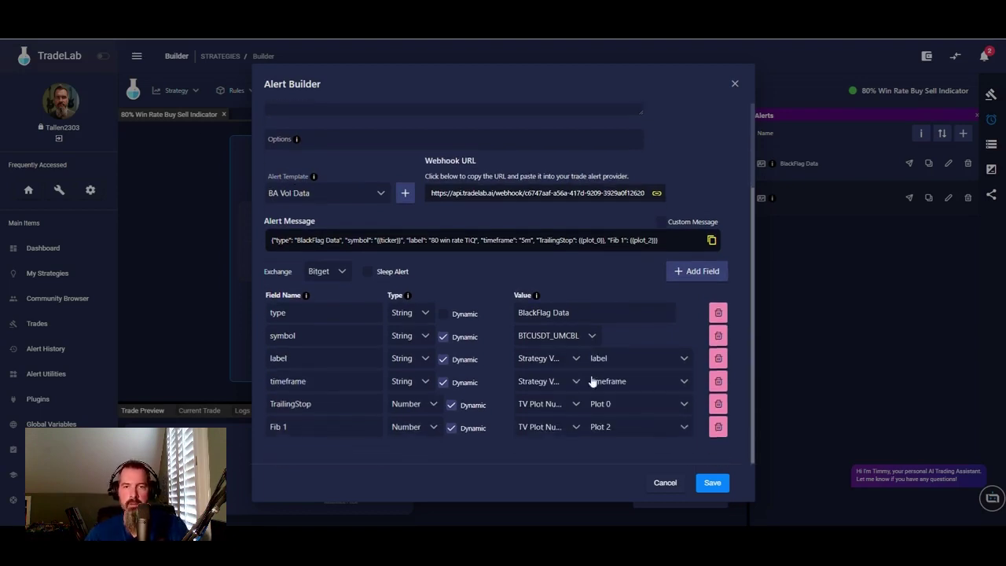
{"action": "left_click_drag", "start_coordinate": [582, 312], "coordinate": [439, 316]}
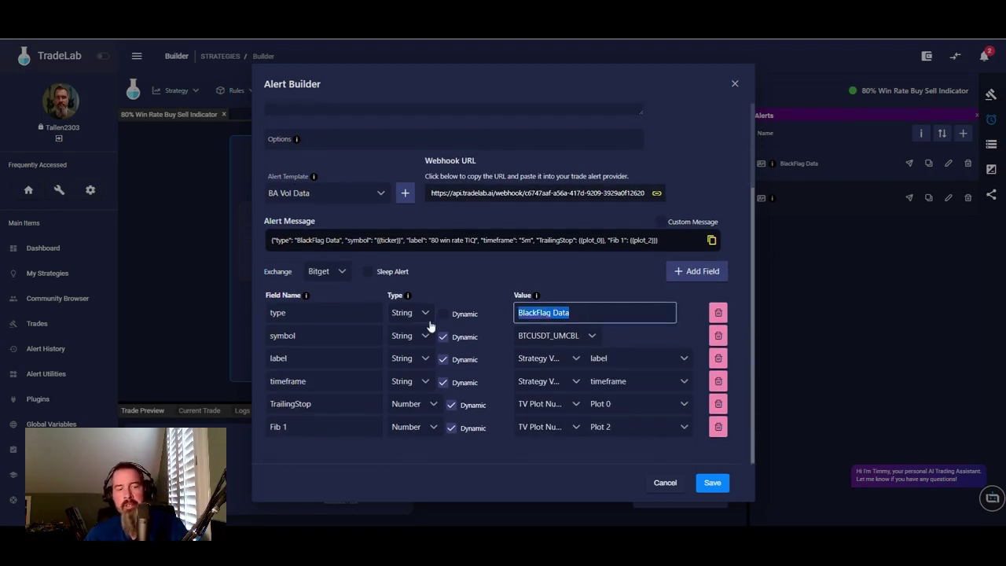
{"action": "key", "text": "ctrl+v"}
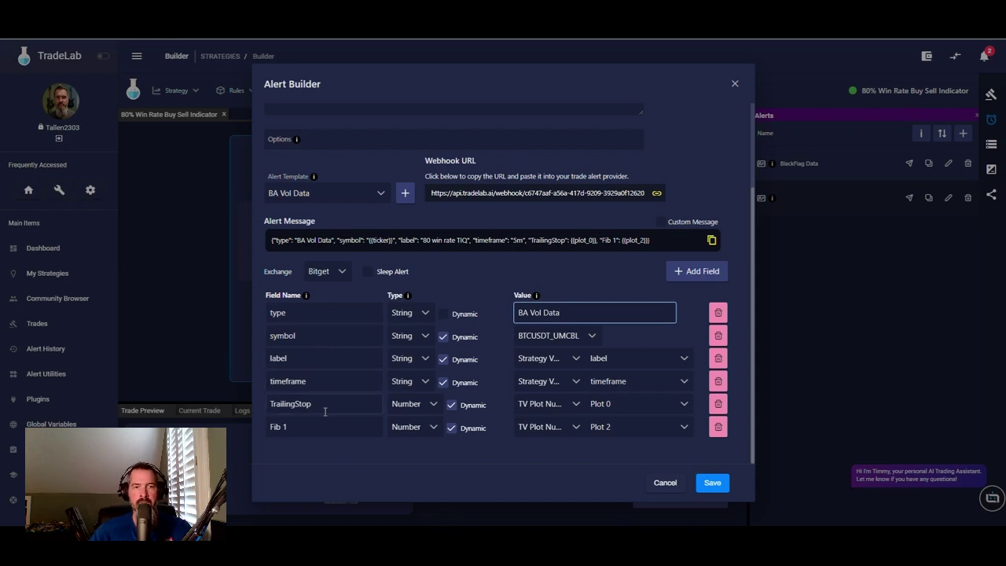
- Rename the TrailingStop field to Histogram and the Fib 1 field to SMA
{"action": "double_click", "coordinate": [324, 411]}
{"action": "type", "text": "H"}
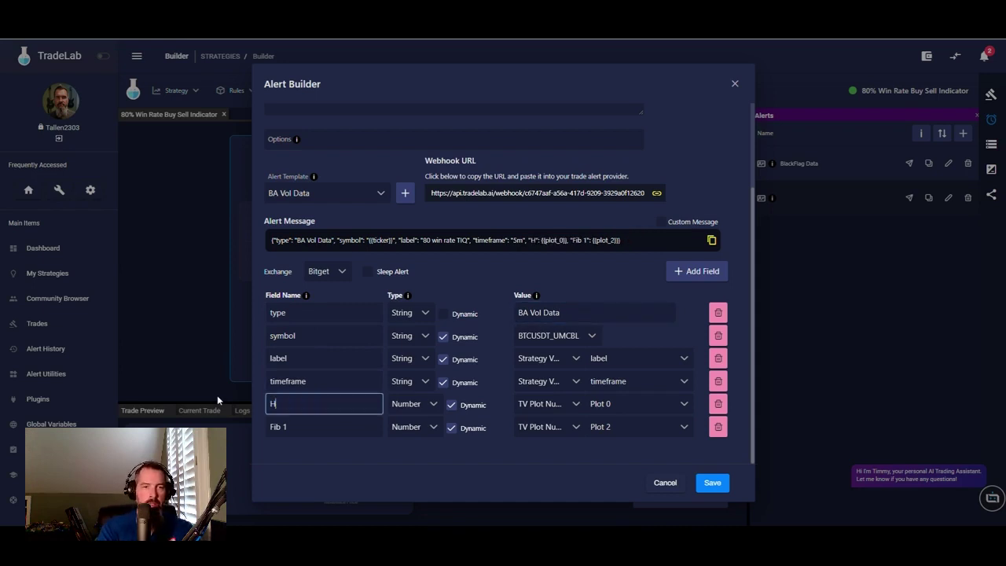
{"action": "type", "text": "istogram"}
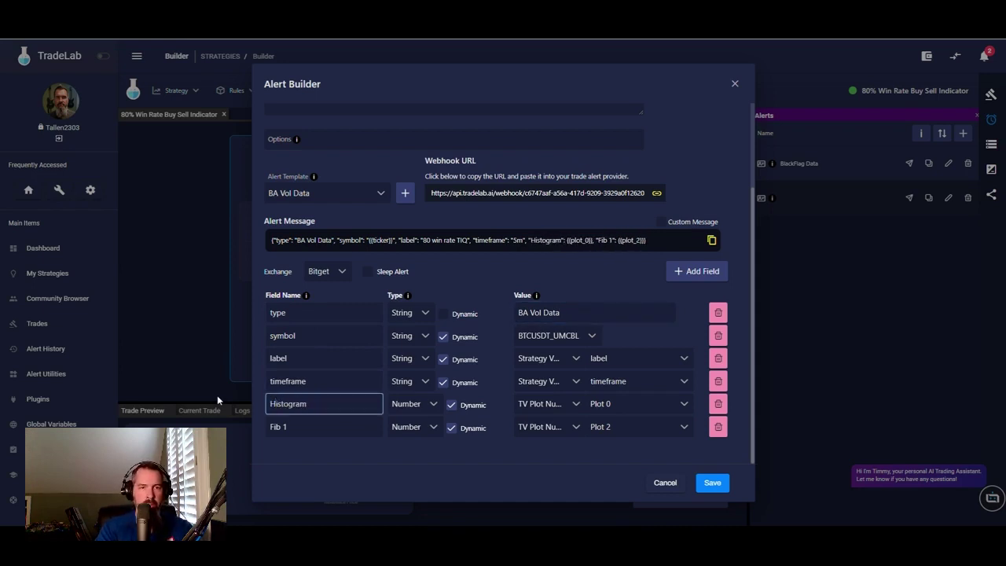
{"action": "triple_click", "coordinate": [283, 426]}
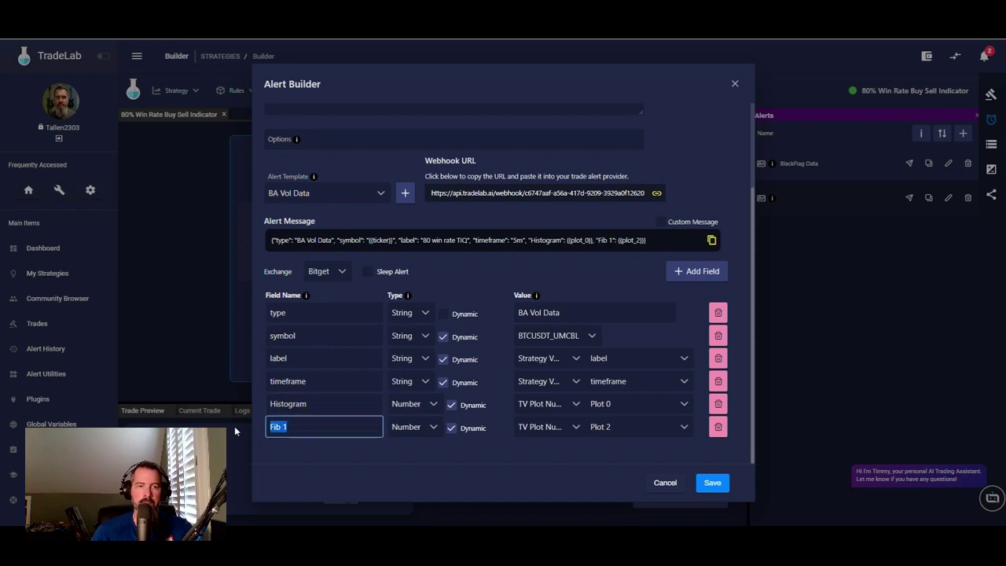
{"action": "type", "text": "SMA"}
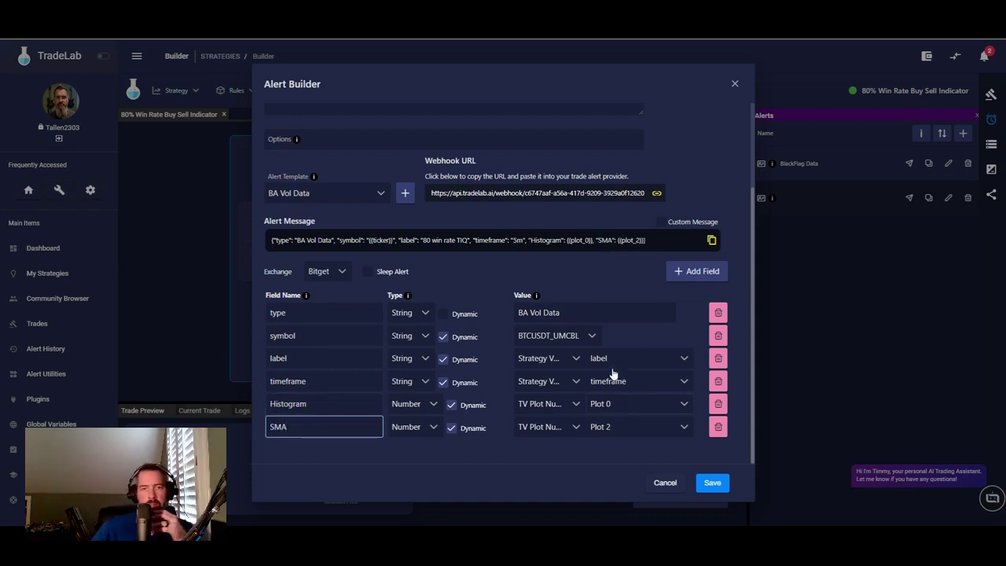
{"action": "scroll", "coordinate": [449, 322], "scroll_direction": "up", "scroll_amount": 3}
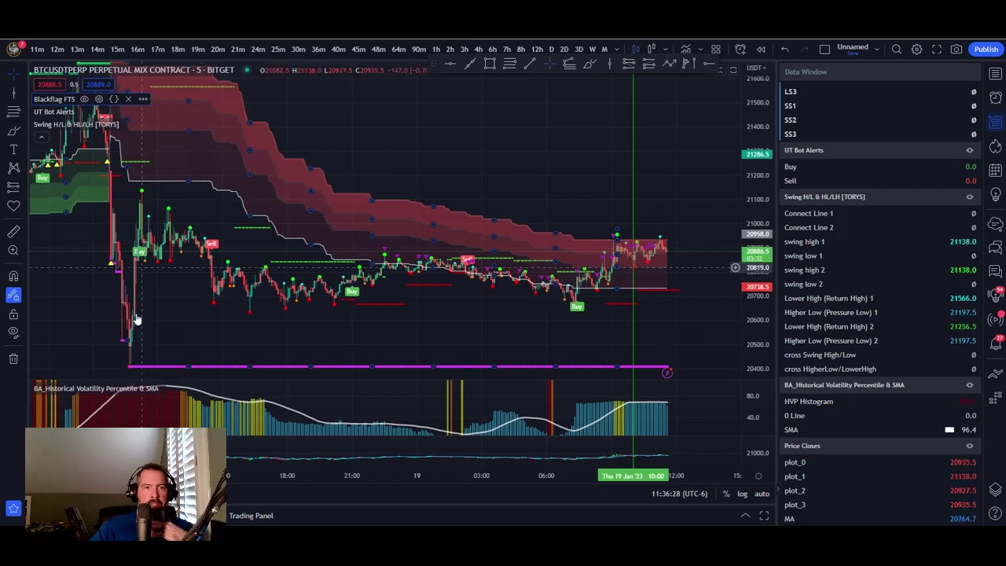
- Add an alert on the BA_Historical Volatility Percentile & SMA indicator with condition Greater Than
{"action": "left_click", "coordinate": [212, 388]}
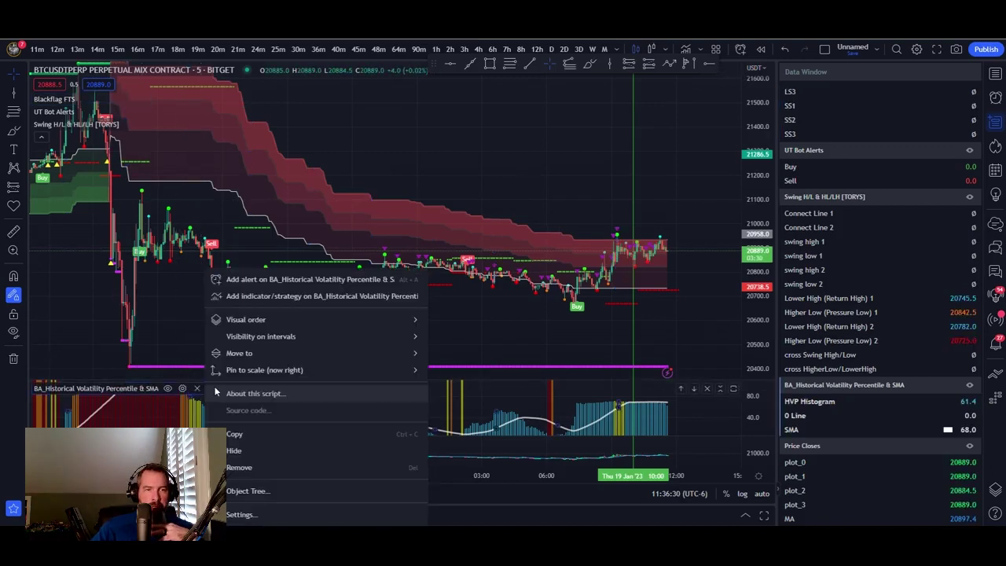
{"action": "left_click", "coordinate": [315, 277]}
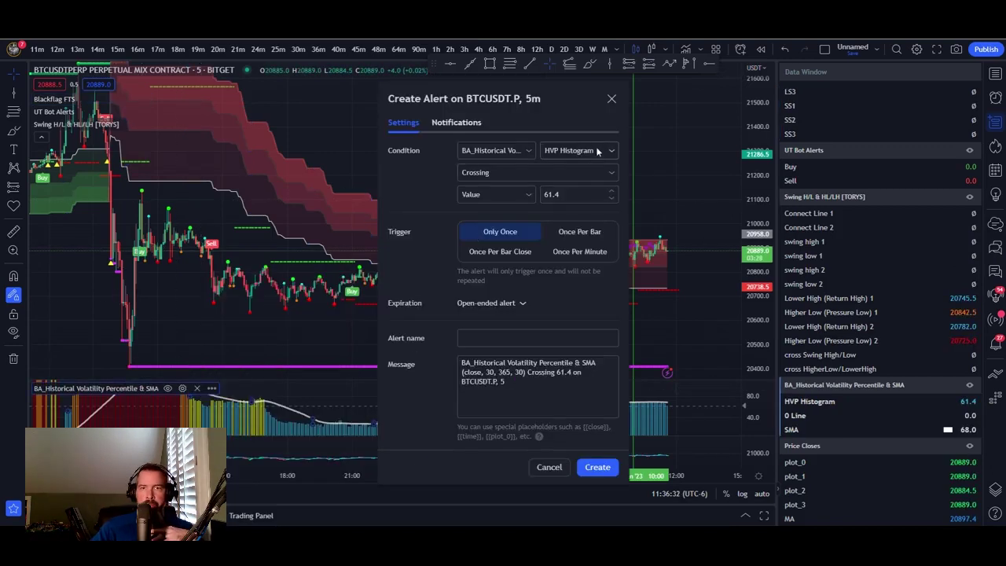
{"action": "left_click", "coordinate": [574, 171]}
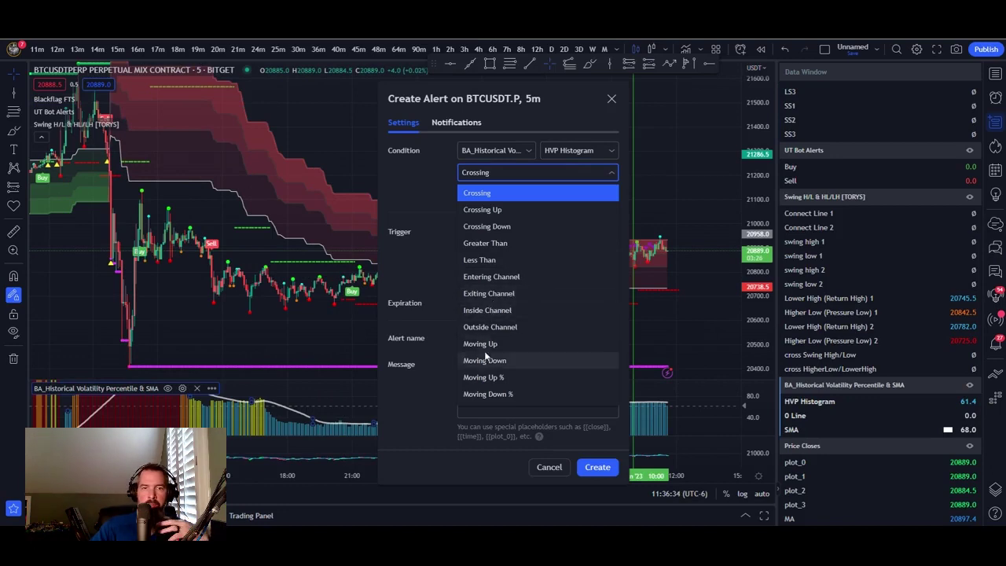
{"action": "left_click", "coordinate": [496, 244]}
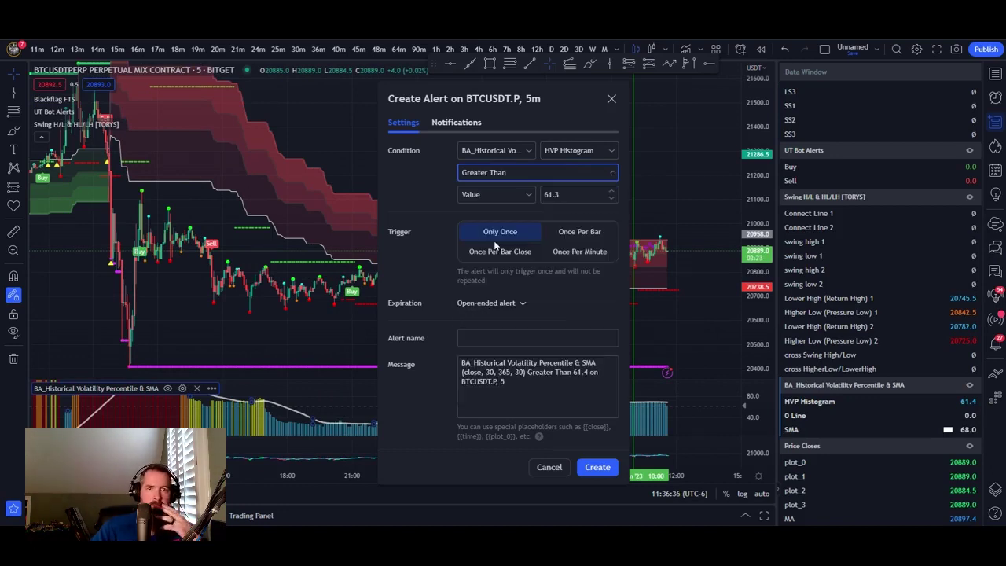
{"action": "left_click", "coordinate": [566, 197]}
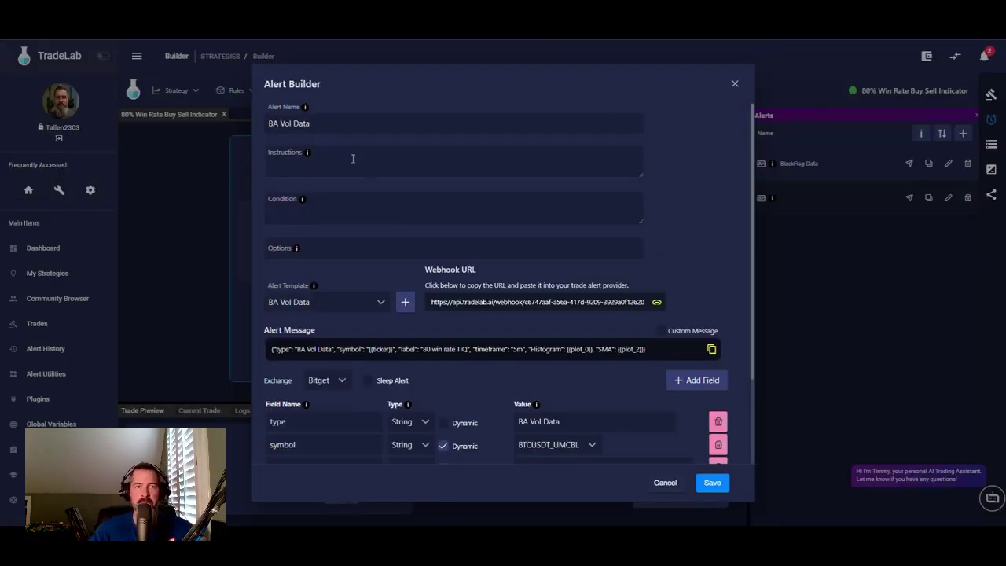
- Copy the indicator name from the notes and begin the instructions with 'Create an alert for'
{"action": "left_click", "coordinate": [354, 155]}
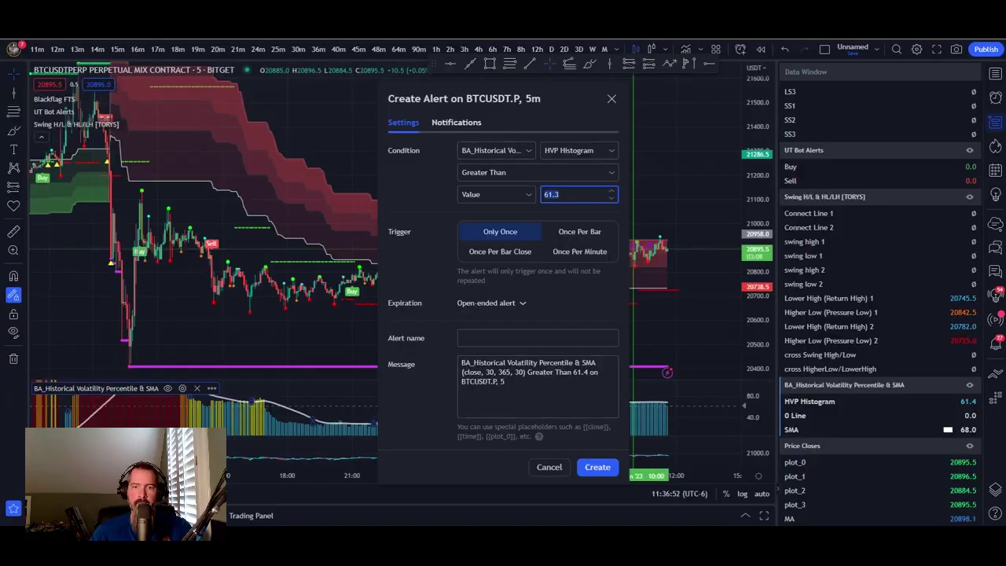
{"action": "key", "text": "alt+Tab"}
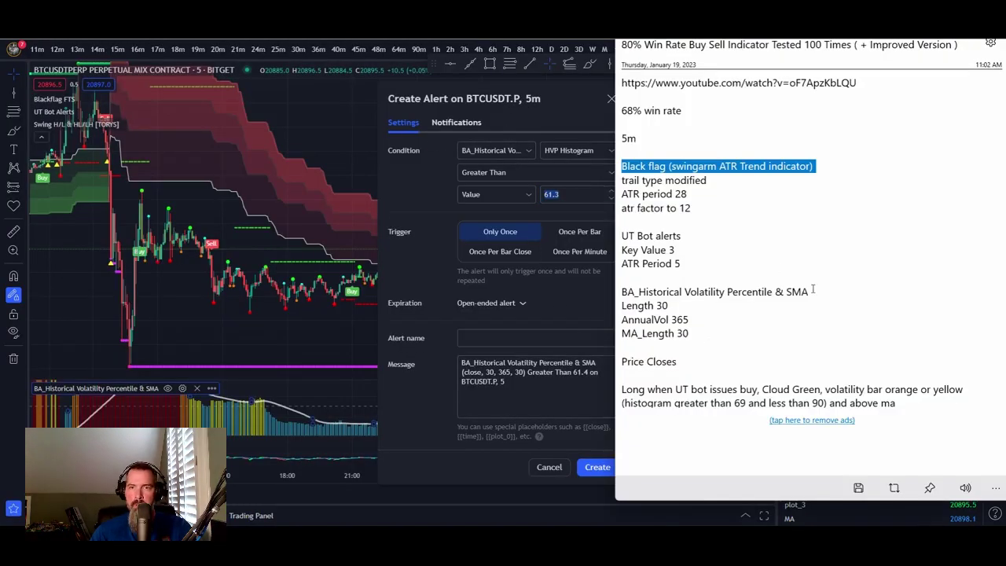
{"action": "left_click_drag", "start_coordinate": [812, 291], "coordinate": [620, 289]}
{"action": "key", "text": "ctrl+c"}
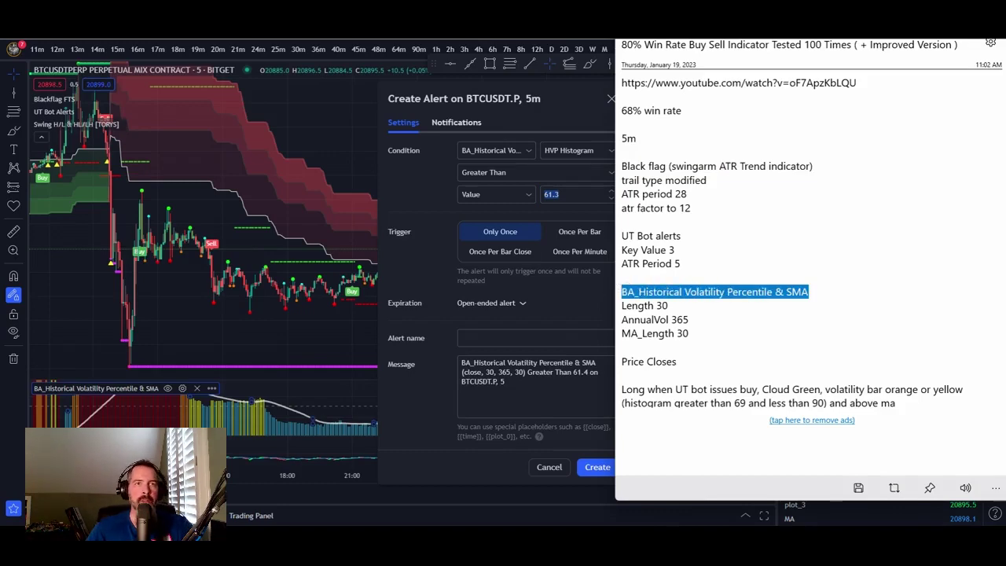
{"action": "key", "text": "alt+Tab"}
{"action": "type", "text": "Create n"}
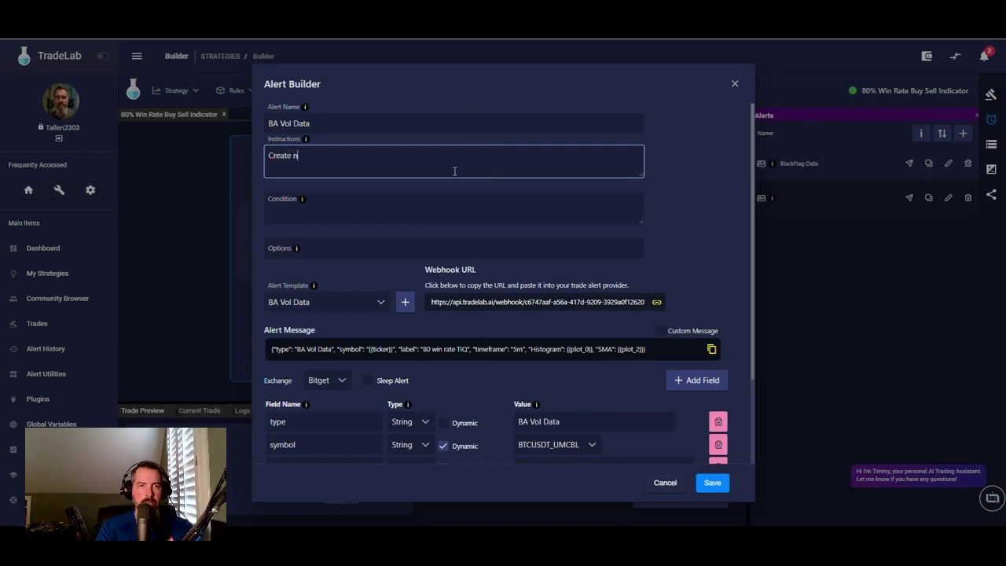
{"action": "type", "text": "an alert for"}
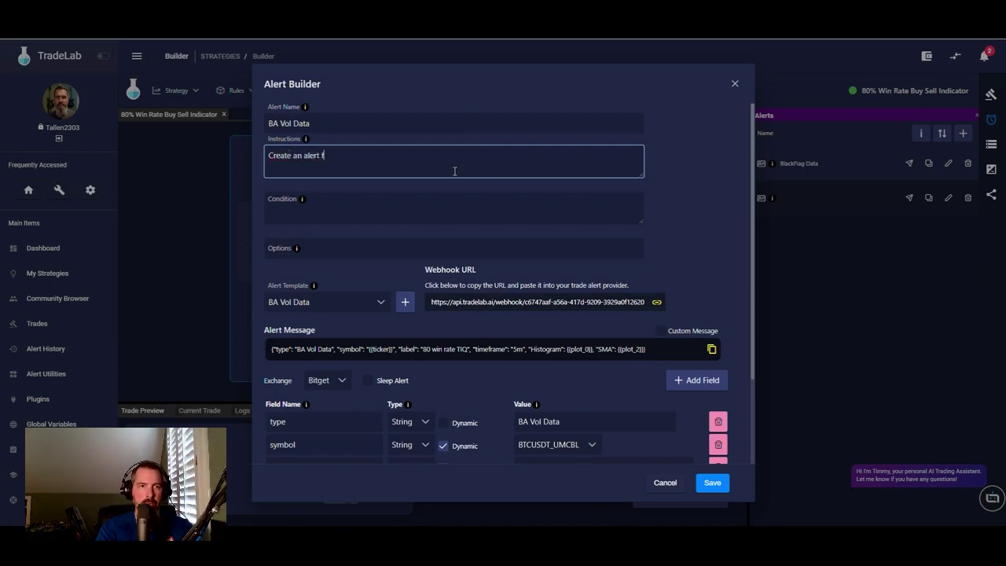
- Complete the instructions with the indicator name and 'for HVP histogram greater than -5'
{"action": "key", "text": "ctrl+v"}
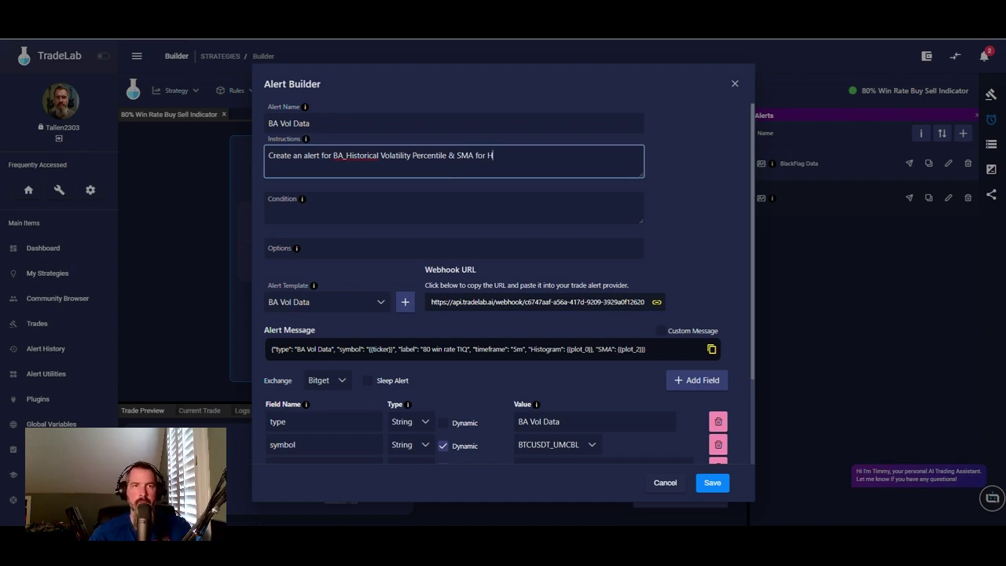
{"action": "key", "text": "alt+Tab"}
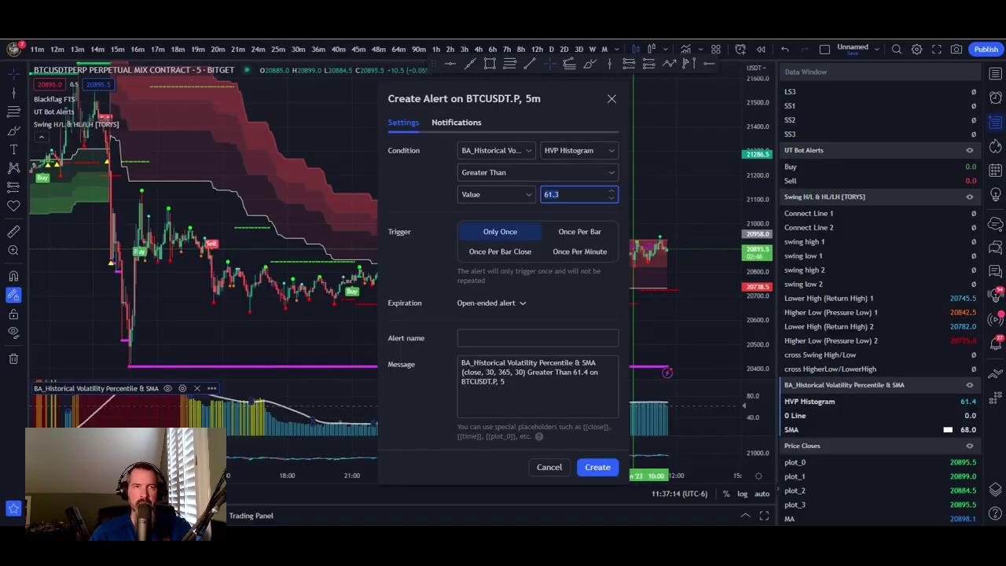
{"action": "key", "text": "alt+Tab"}
{"action": "left_click", "coordinate": [530, 158]}
{"action": "type", "text": "for H"}
{"action": "key", "text": "BackSpace"}
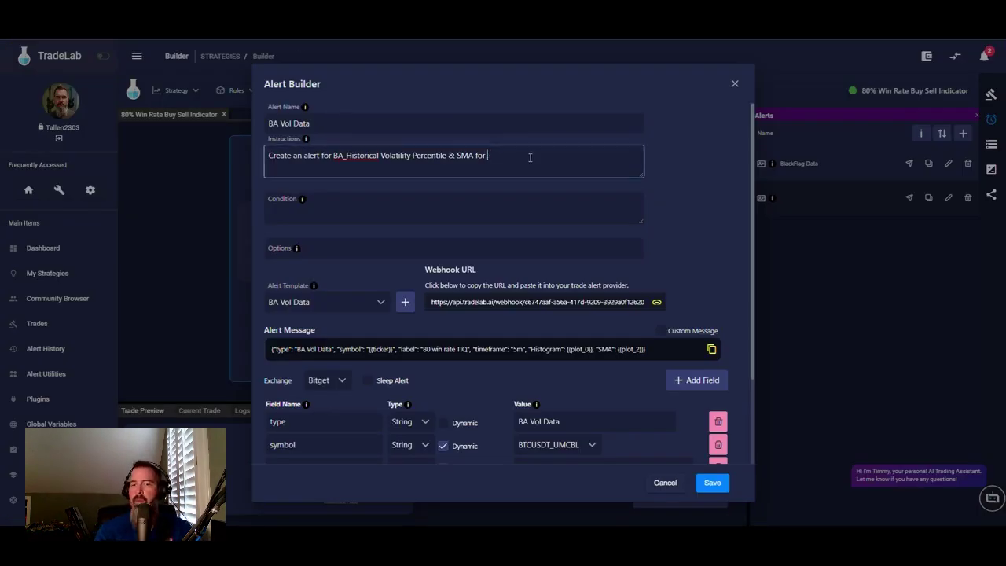
{"action": "type", "text": "HV"}
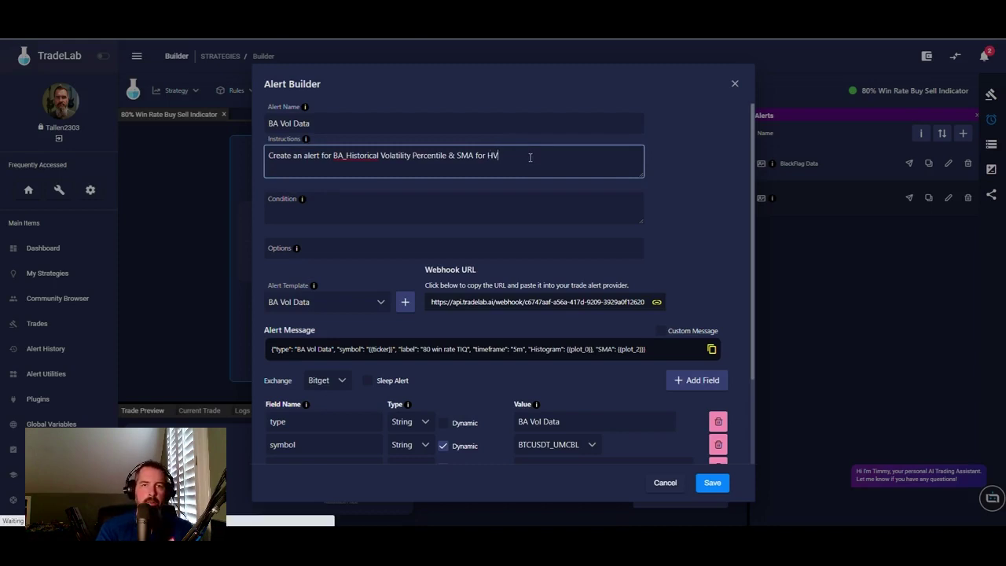
{"action": "type", "text": "P histogram greater "}
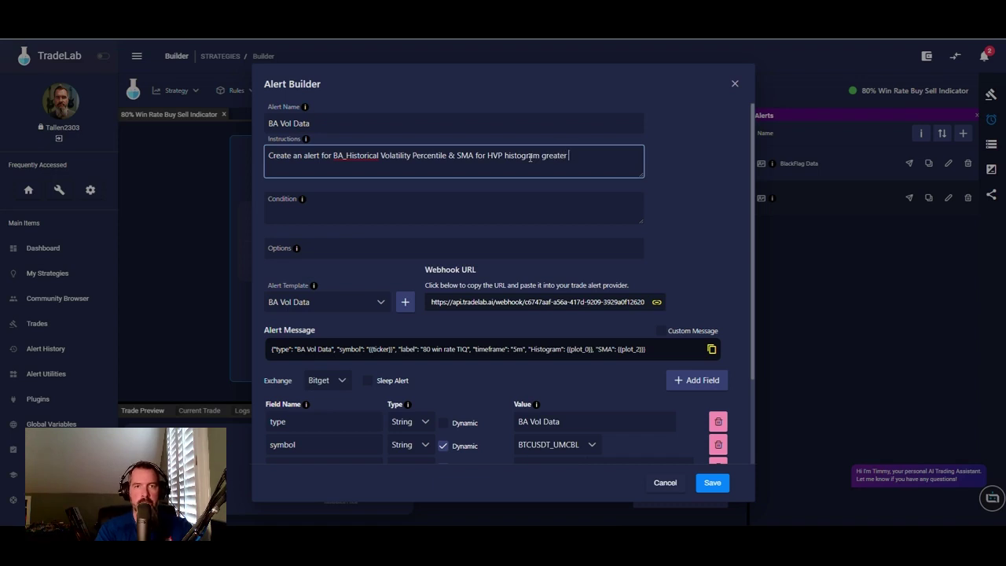
{"action": "type", "text": "than -5"}
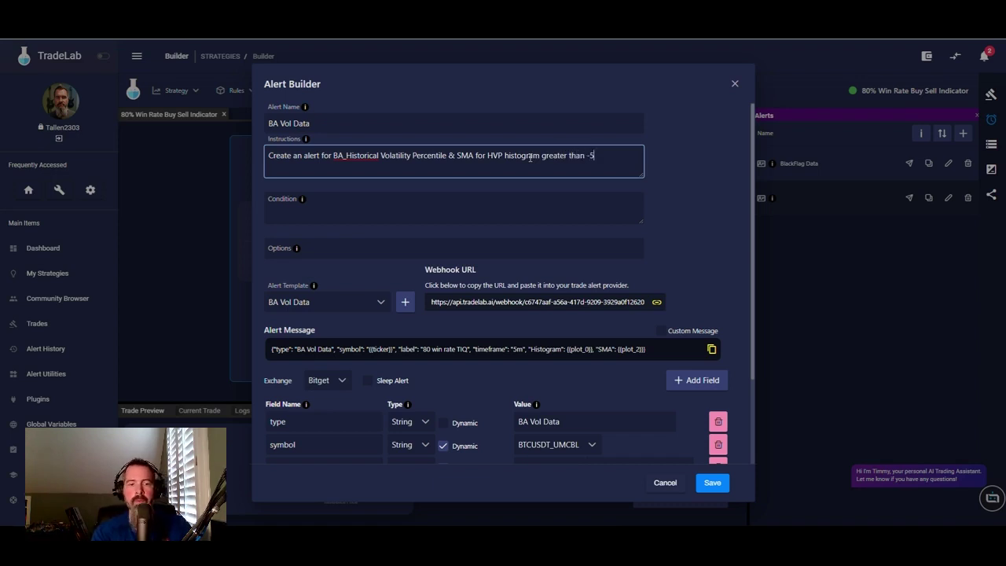
- Enter the condition 'HVP, greater than, -5, Once Per minute' and save the BA Vol Data alert
{"action": "left_click", "coordinate": [468, 207]}
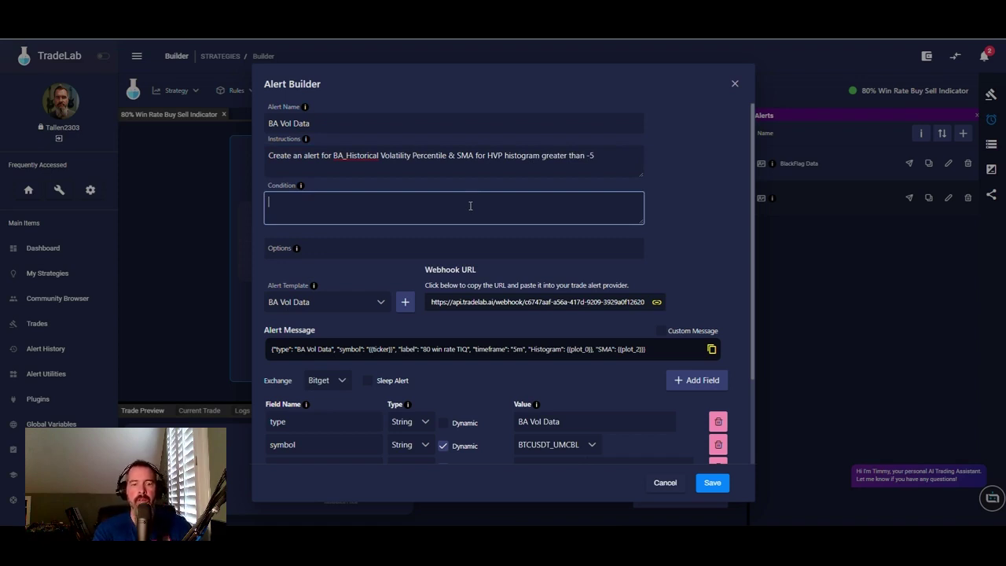
{"action": "type", "text": "HVP, gre"}
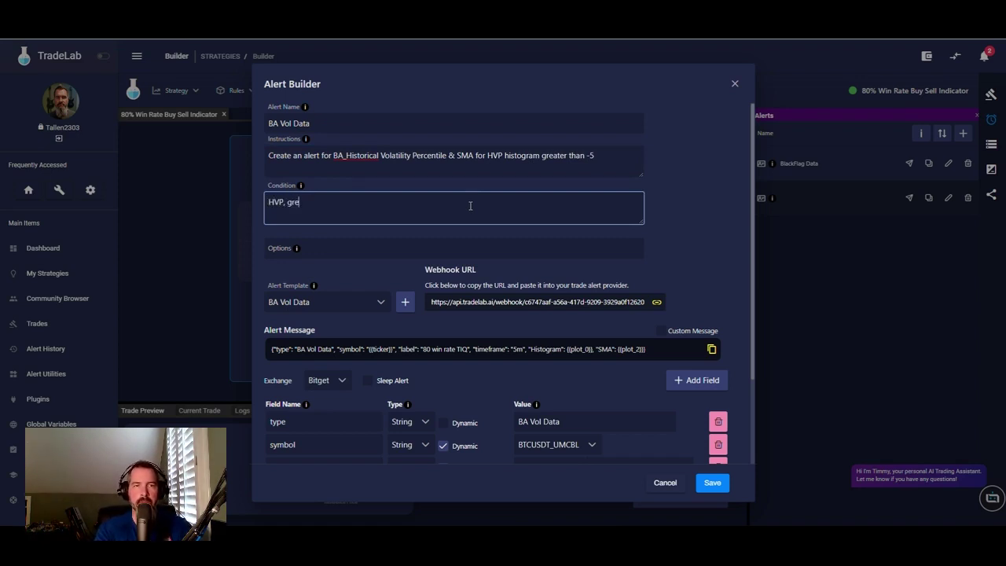
{"action": "type", "text": "ater than, -5"}
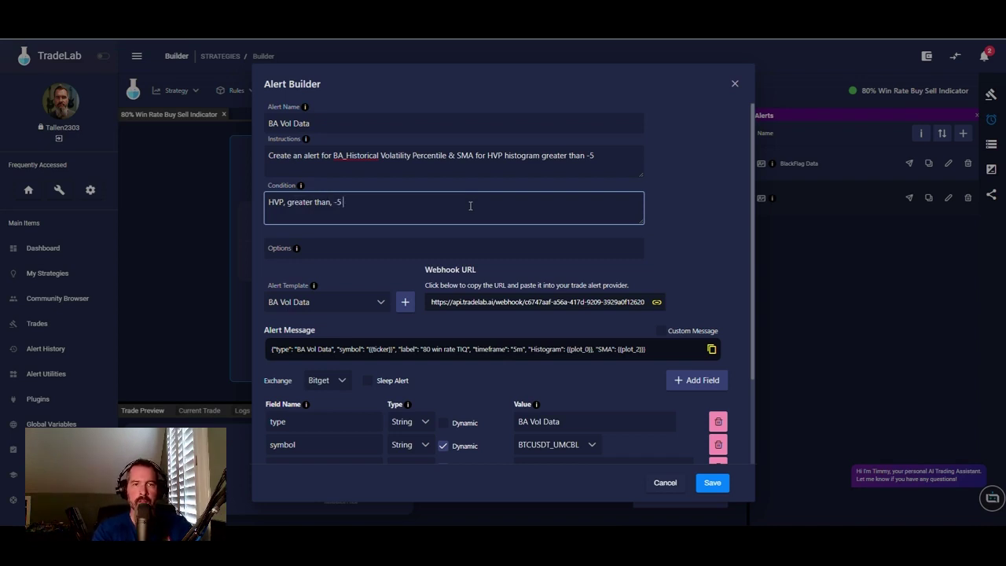
{"action": "type", "text": ", Once Per minute"}
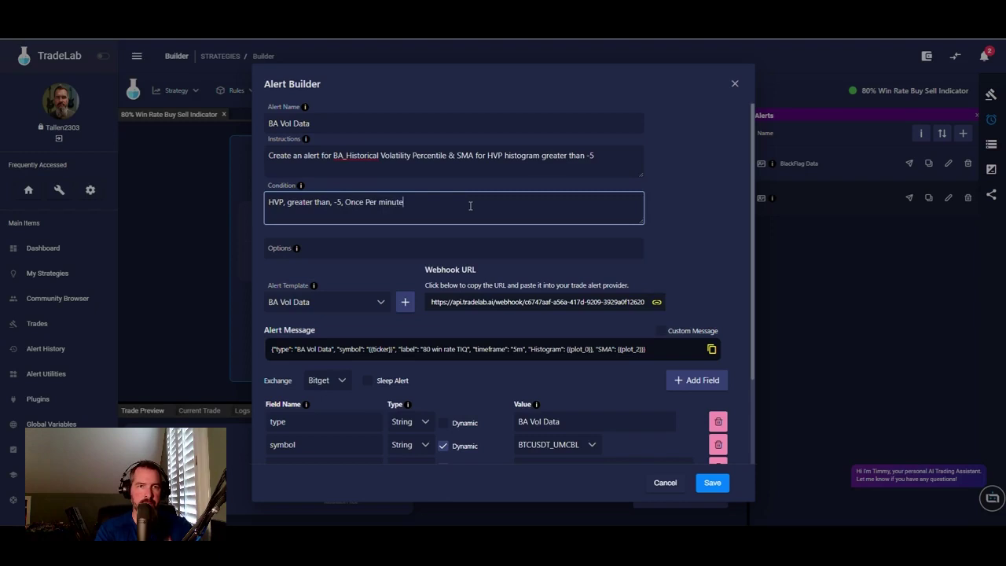
{"action": "left_click", "coordinate": [699, 231]}
{"action": "scroll", "coordinate": [699, 230], "scroll_direction": "down", "scroll_amount": 3}
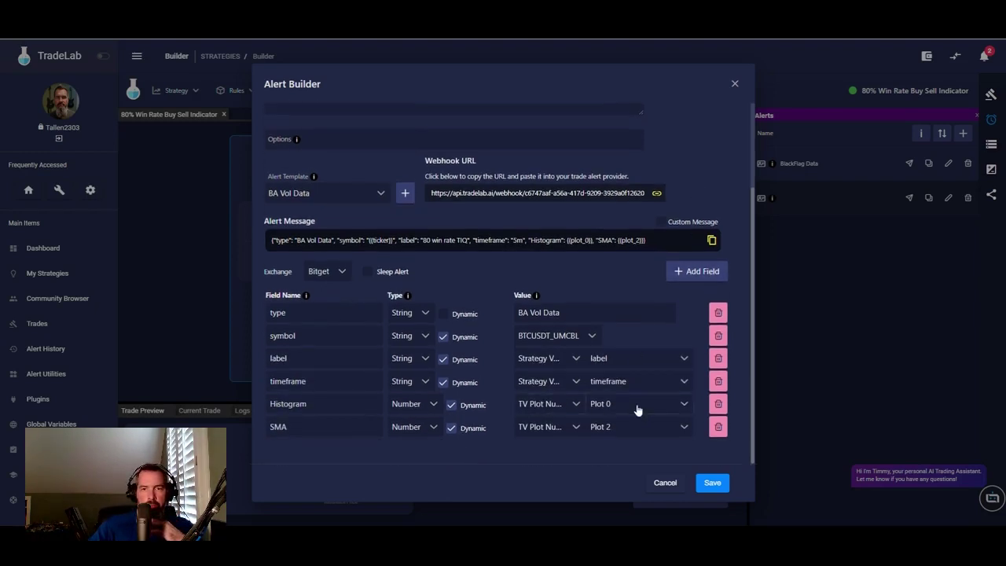
{"action": "left_click", "coordinate": [713, 484]}
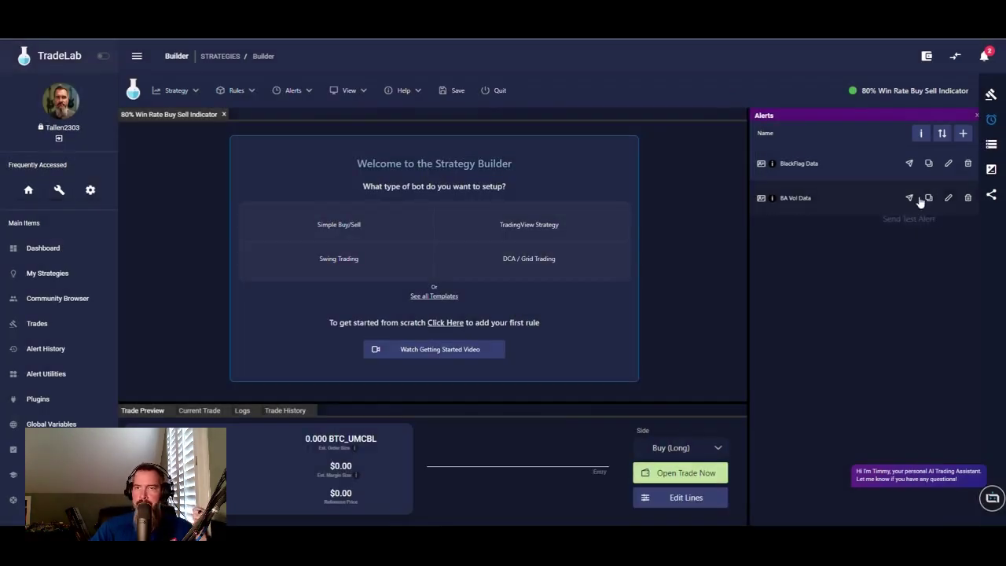
- In Variables Settings, add two variable rows named Histogram and SMA
{"action": "left_click", "coordinate": [997, 145]}
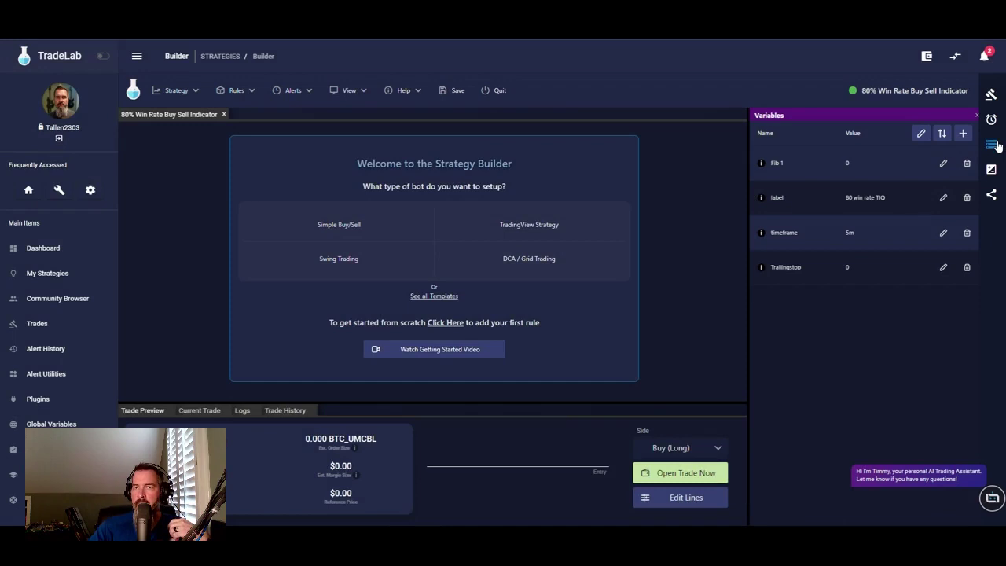
{"action": "left_click", "coordinate": [922, 136]}
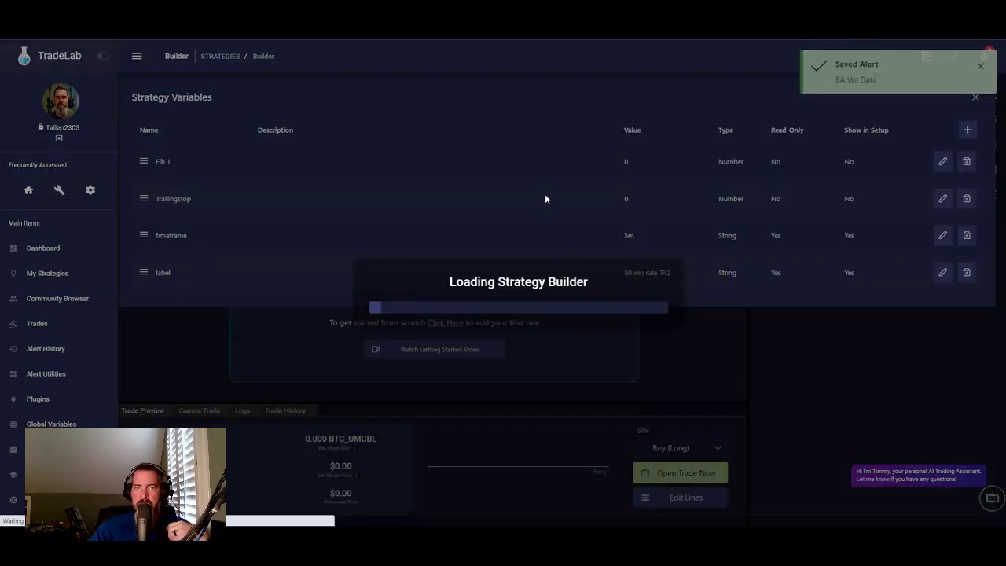
{"action": "left_click", "coordinate": [968, 130]}
{"action": "left_click", "coordinate": [968, 130]}
{"action": "left_click", "coordinate": [196, 165]}
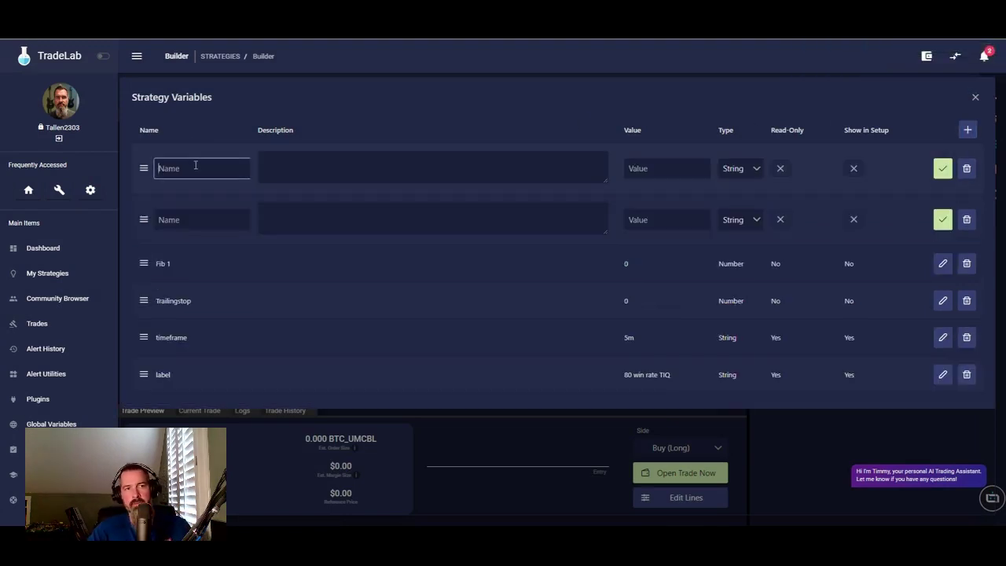
{"action": "type", "text": "Hist"}
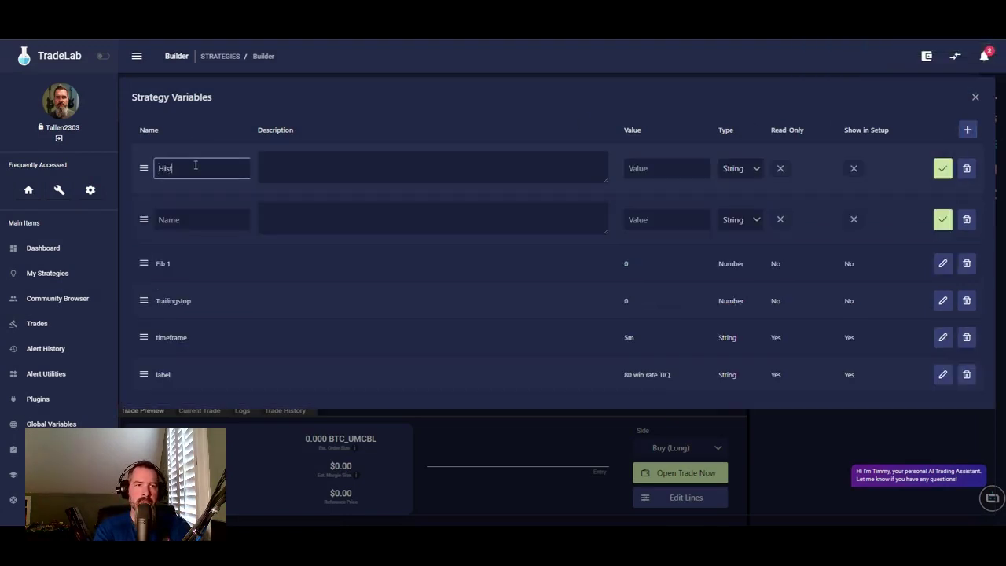
{"action": "type", "text": "ogram"}
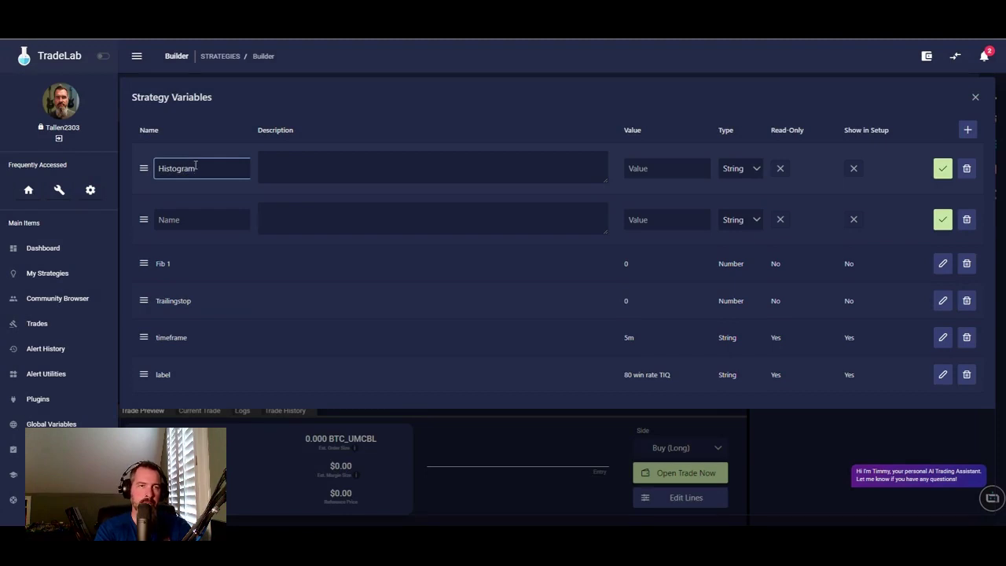
{"action": "left_click", "coordinate": [203, 217]}
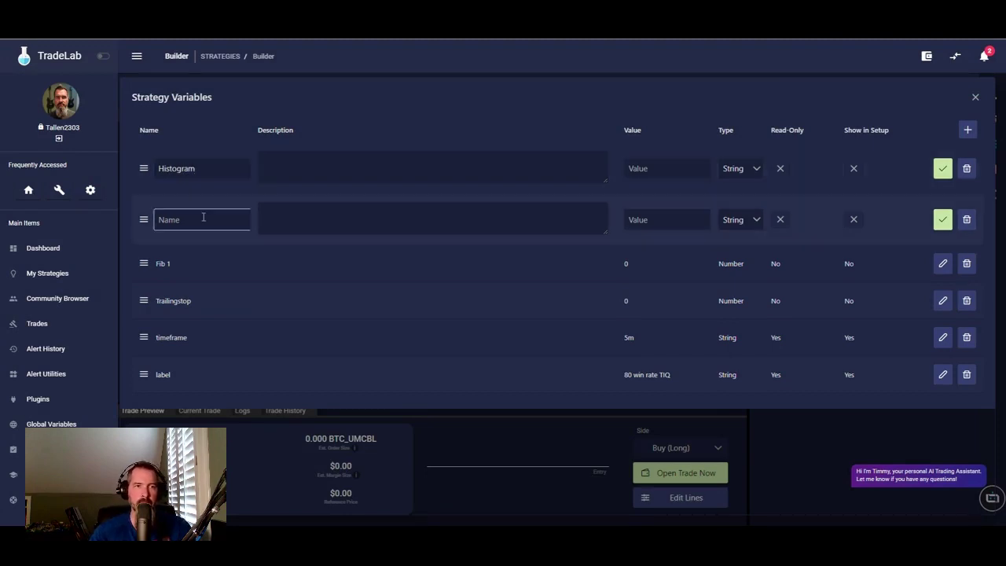
{"action": "type", "text": "SMA"}
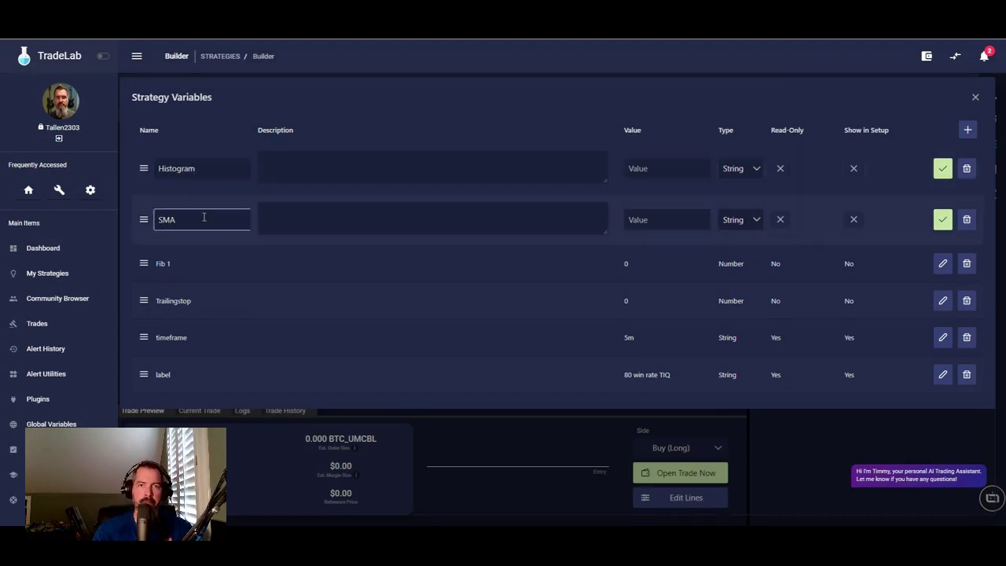
- Set both Histogram and SMA to type Number, save each, and close the settings
{"action": "left_click", "coordinate": [679, 164]}
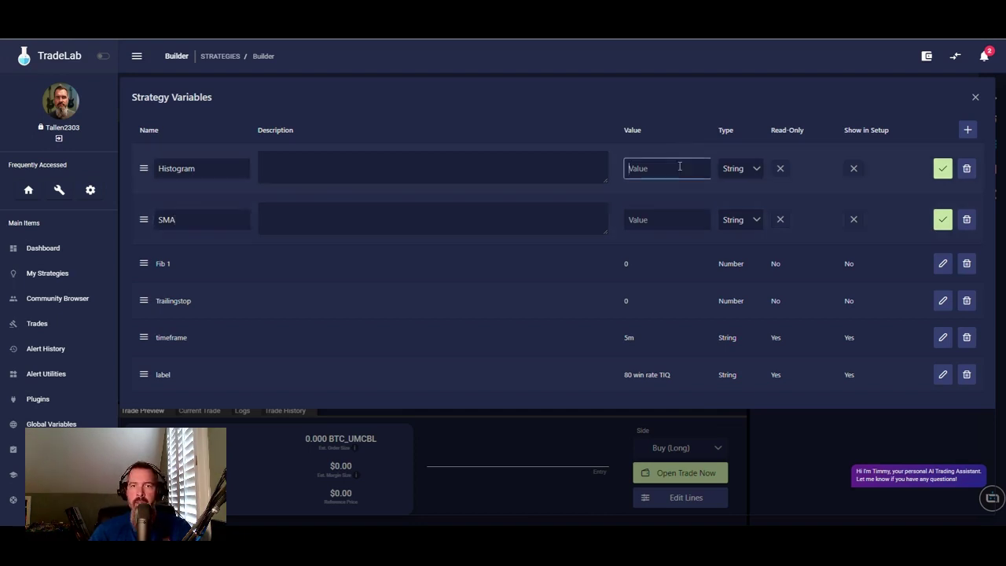
{"action": "left_click", "coordinate": [751, 174]}
{"action": "left_click", "coordinate": [744, 214]}
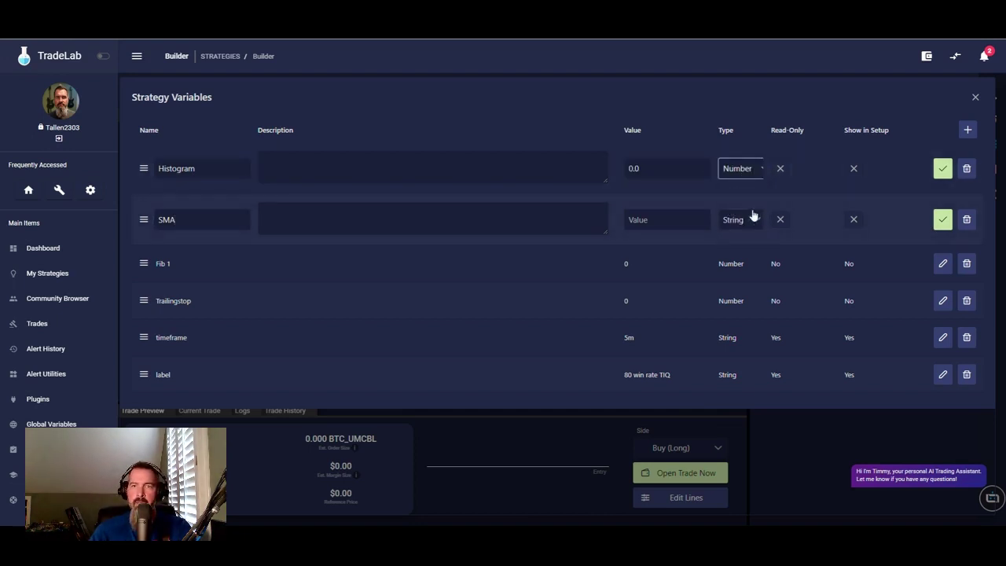
{"action": "left_click", "coordinate": [751, 219]}
{"action": "left_click", "coordinate": [743, 265]}
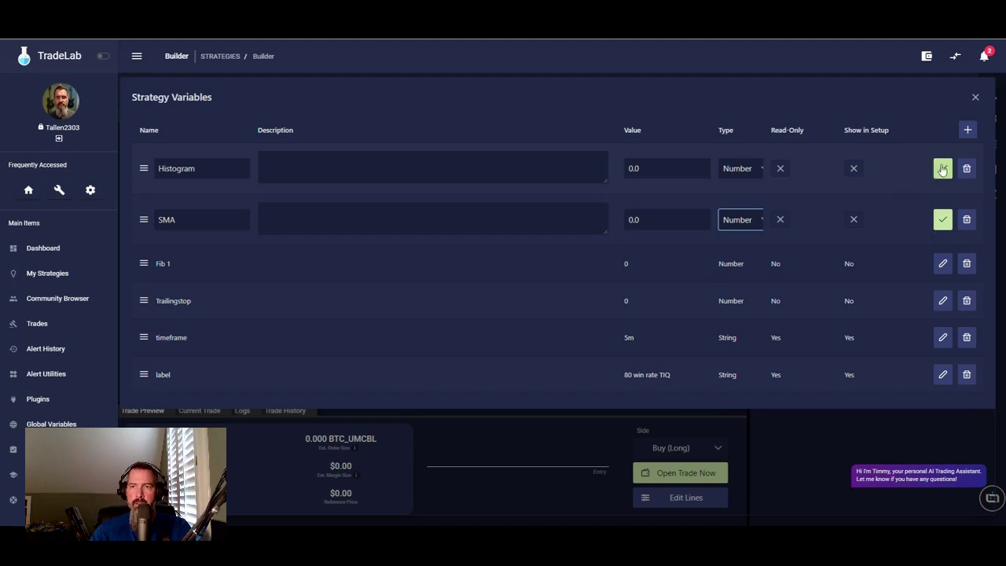
{"action": "left_click", "coordinate": [944, 170]}
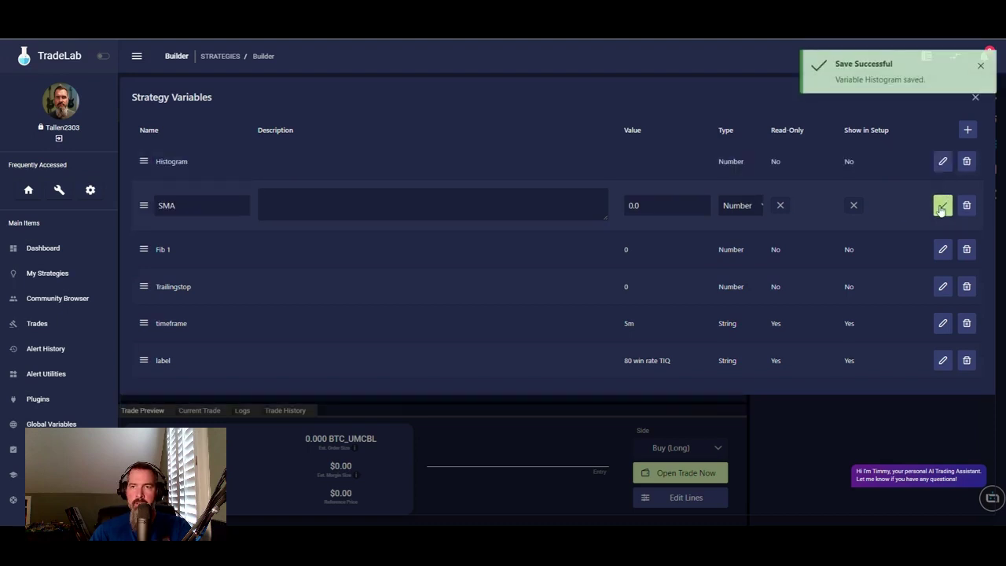
{"action": "left_click", "coordinate": [943, 205]}
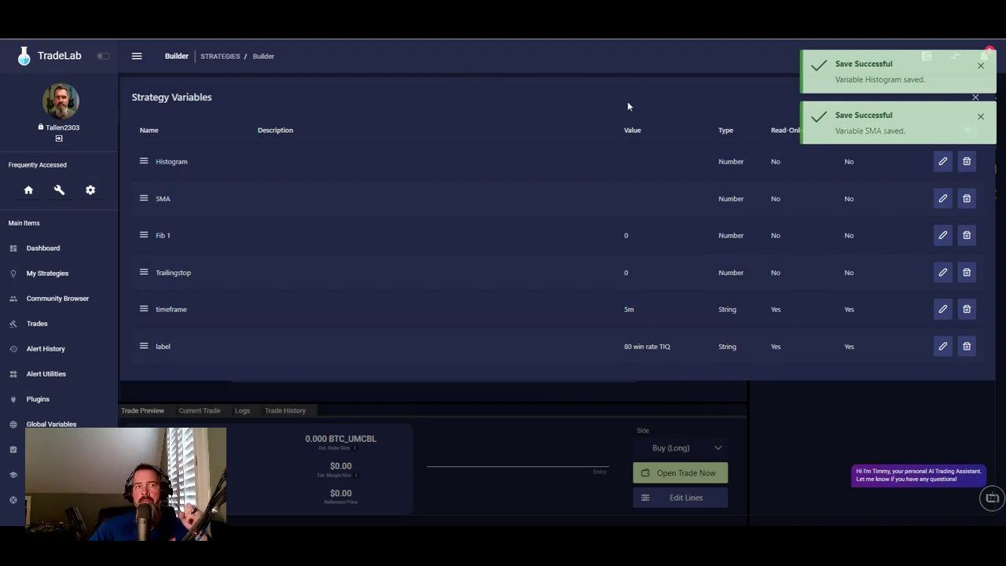
{"action": "left_click", "coordinate": [975, 98]}
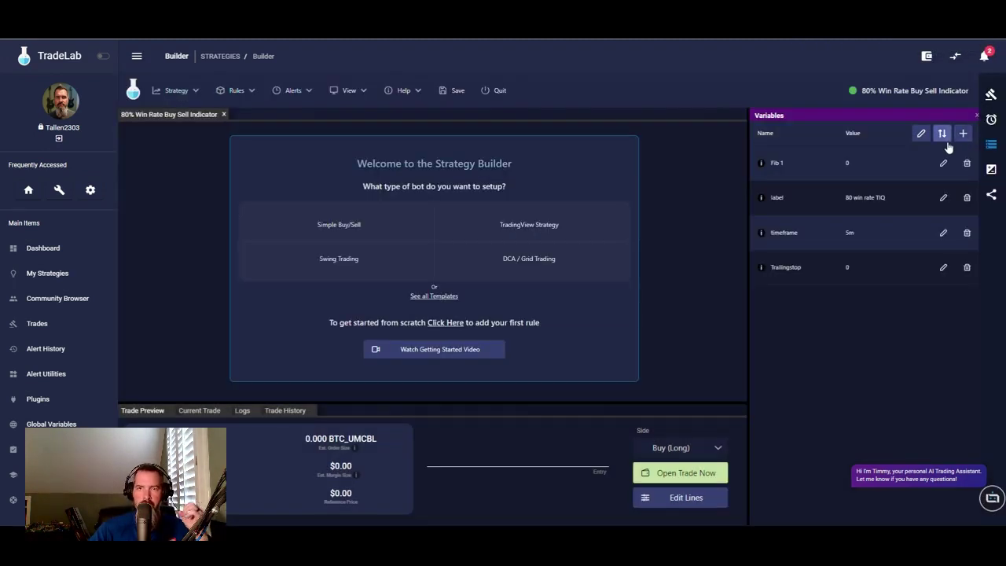
{"action": "left_click", "coordinate": [992, 119]}
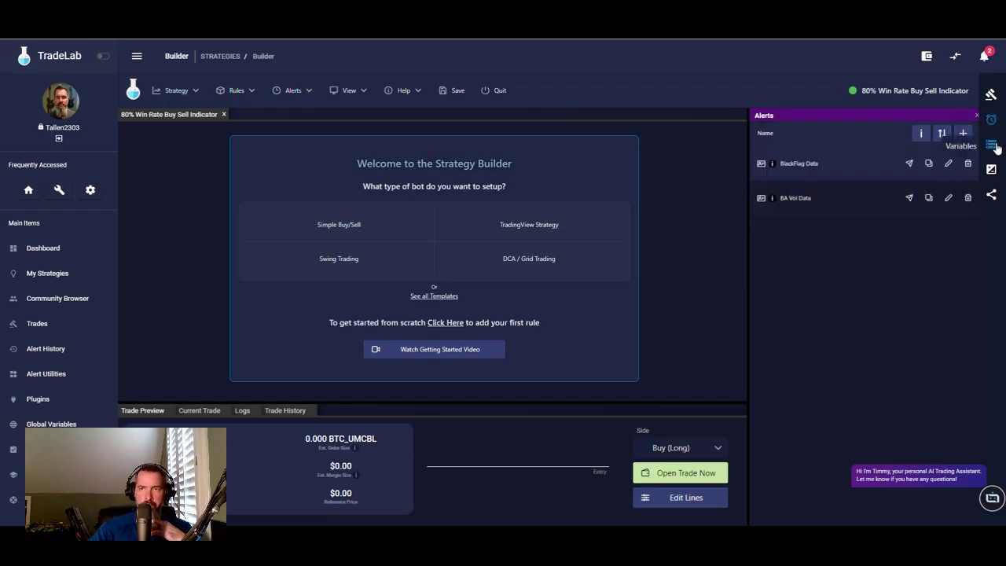
{"action": "left_click", "coordinate": [994, 146]}
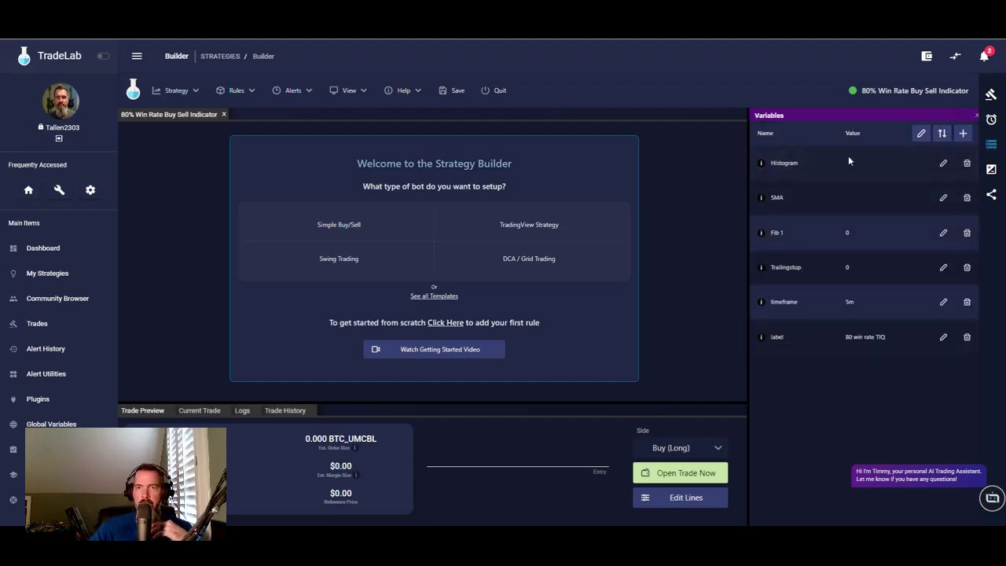
- Open the BA Vol Data alert's setup instructions and review TradingView's webhook notification settings
{"action": "left_click", "coordinate": [991, 119]}
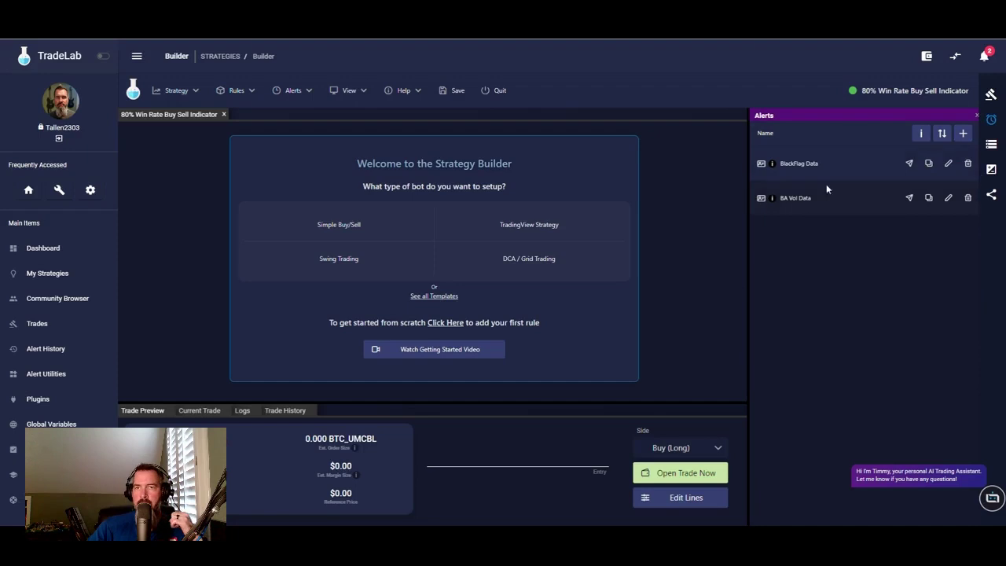
{"action": "left_click", "coordinate": [919, 134]}
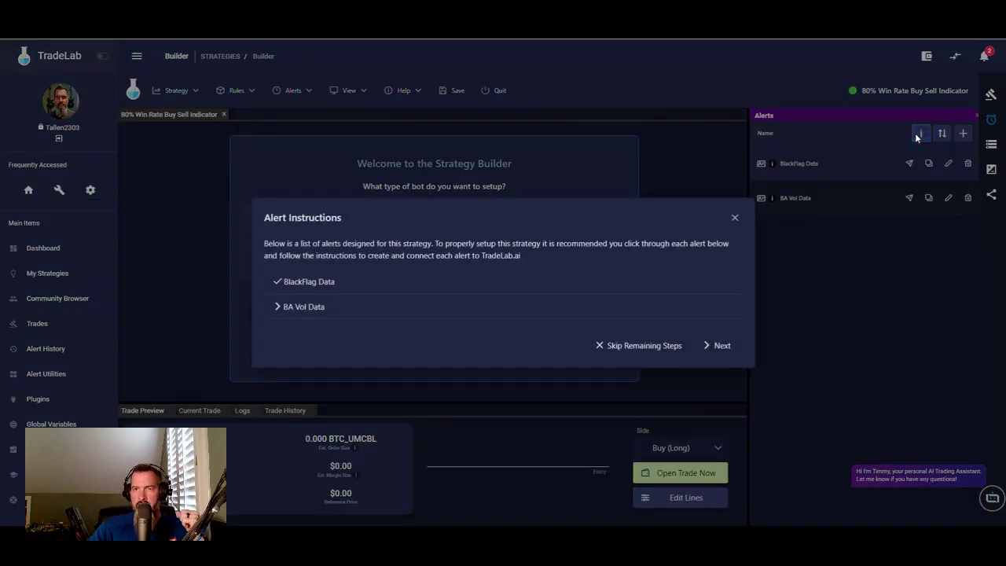
{"action": "left_click", "coordinate": [299, 308]}
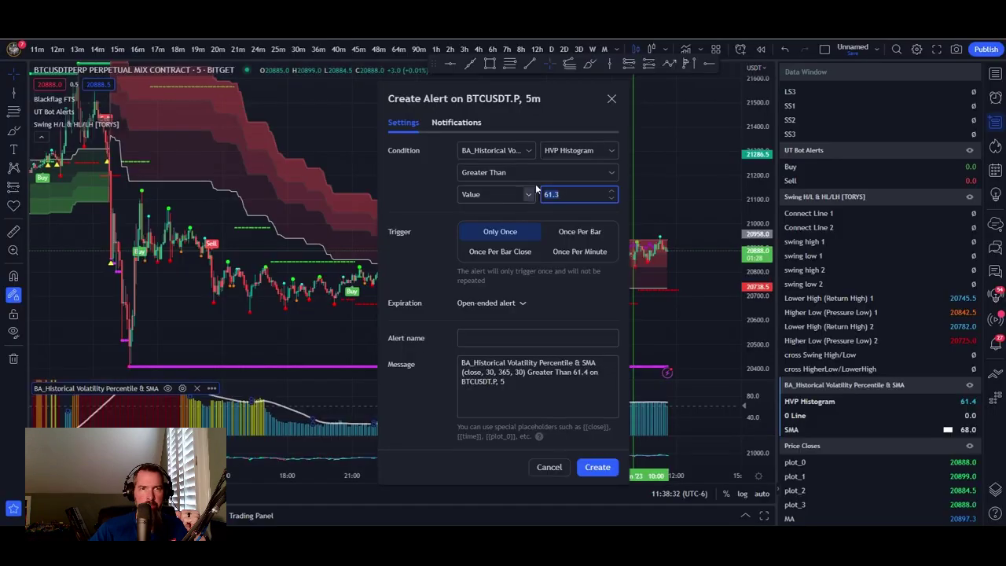
{"action": "left_click", "coordinate": [468, 125]}
{"action": "left_click_drag", "start_coordinate": [391, 250], "coordinate": [616, 264]}
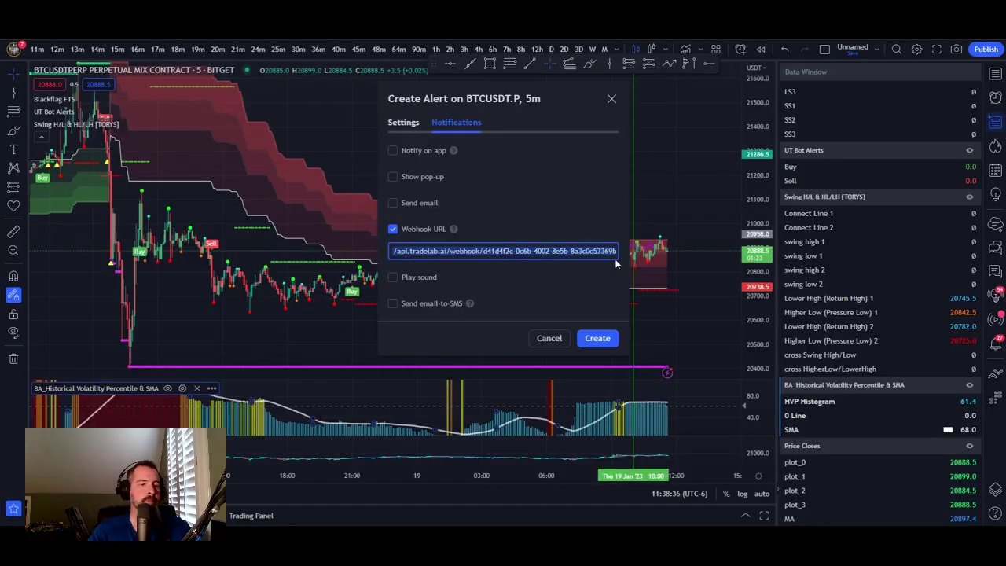
{"action": "left_click", "coordinate": [614, 259]}
{"action": "left_click", "coordinate": [404, 121]}
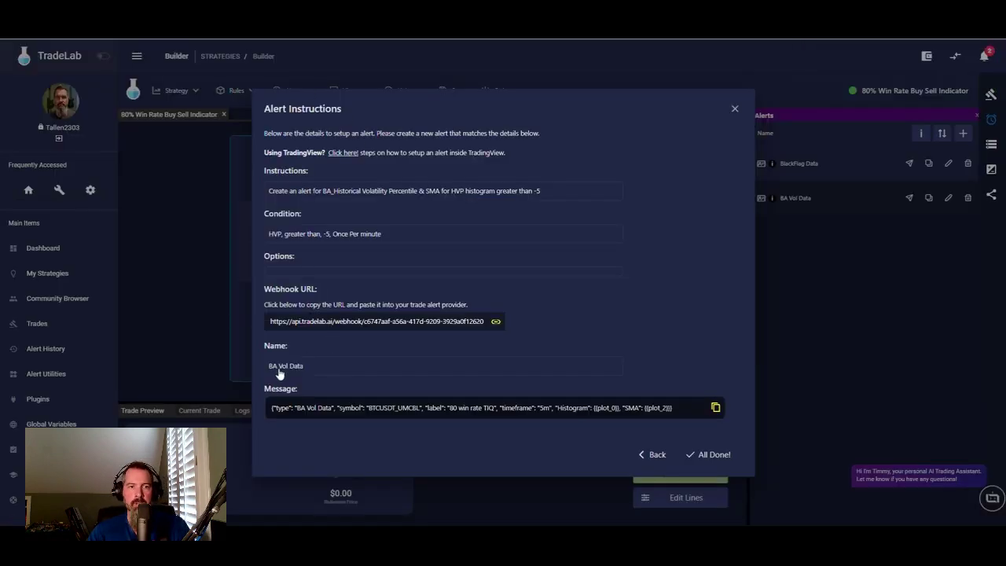
- Create the TradingView alert named BA Vol Data with the copied JSON message, then mark setup done
{"action": "left_click", "coordinate": [282, 368]}
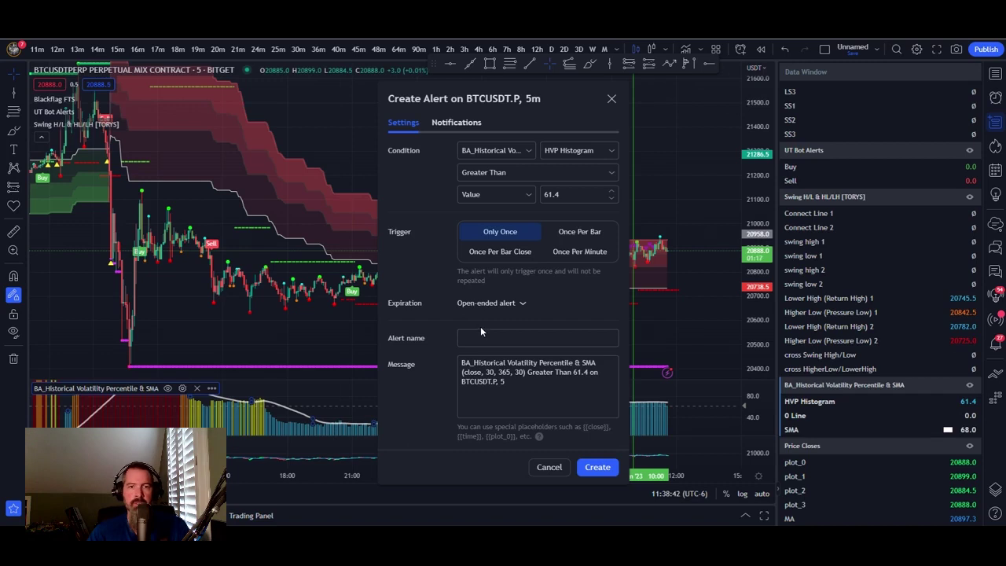
{"action": "right_click", "coordinate": [480, 337]}
{"action": "left_click", "coordinate": [512, 223]}
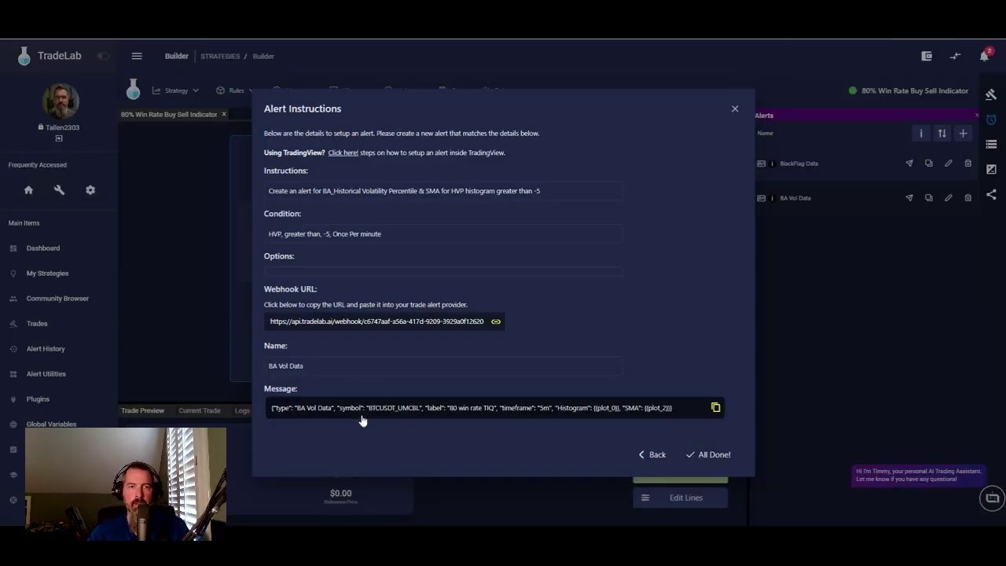
{"action": "left_click", "coordinate": [357, 404]}
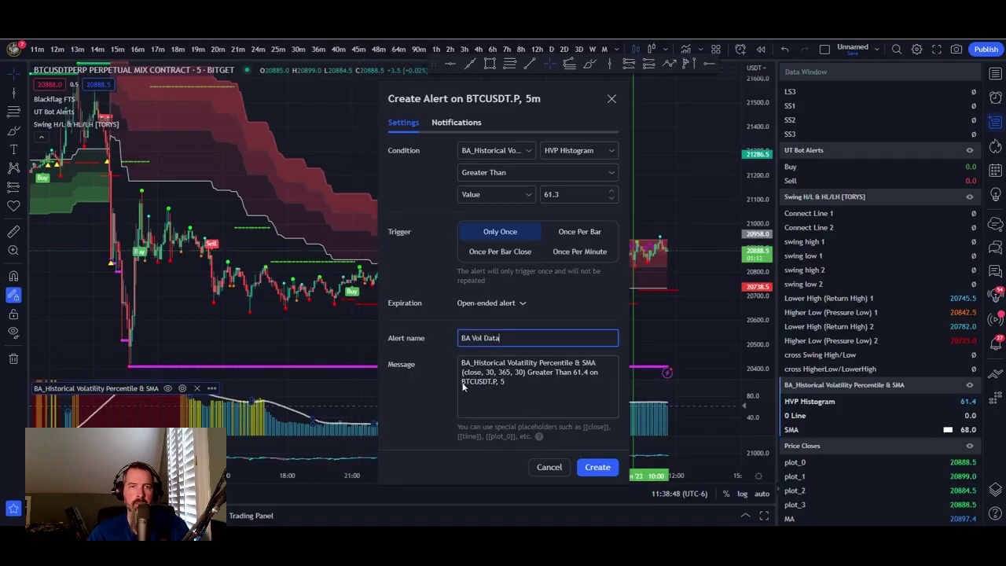
{"action": "left_click_drag", "start_coordinate": [462, 361], "coordinate": [522, 390]}
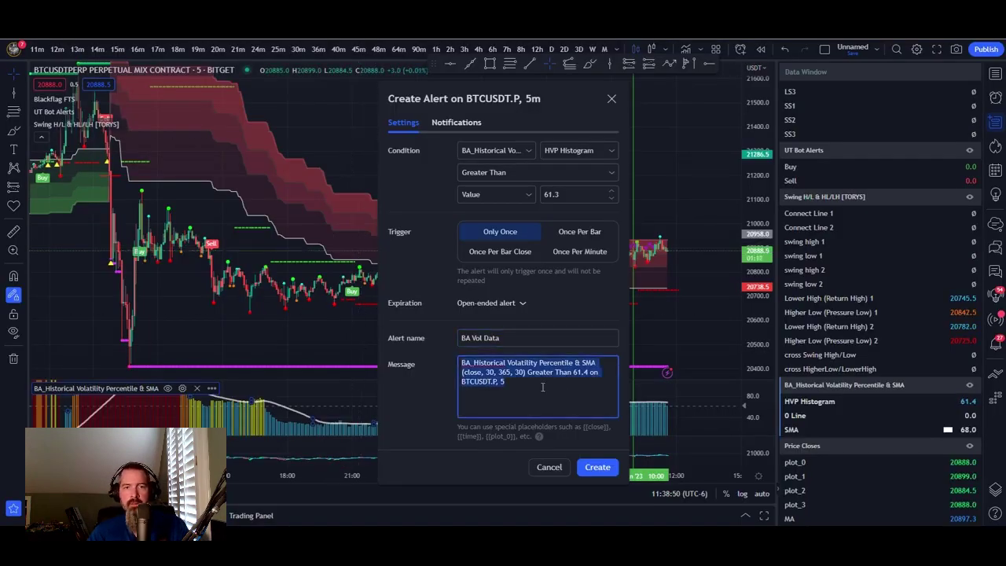
{"action": "key", "text": "ctrl+v"}
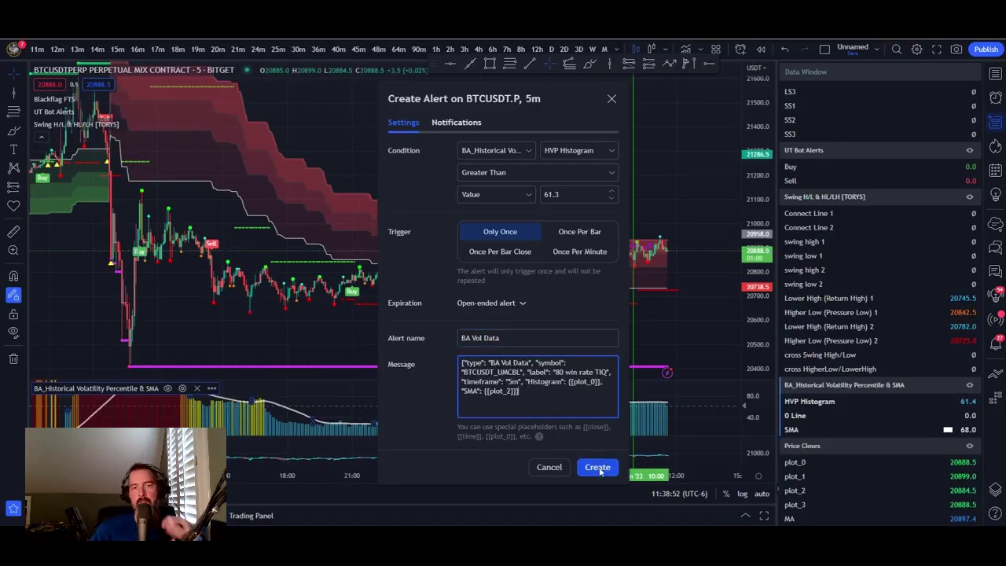
{"action": "left_click", "coordinate": [597, 468]}
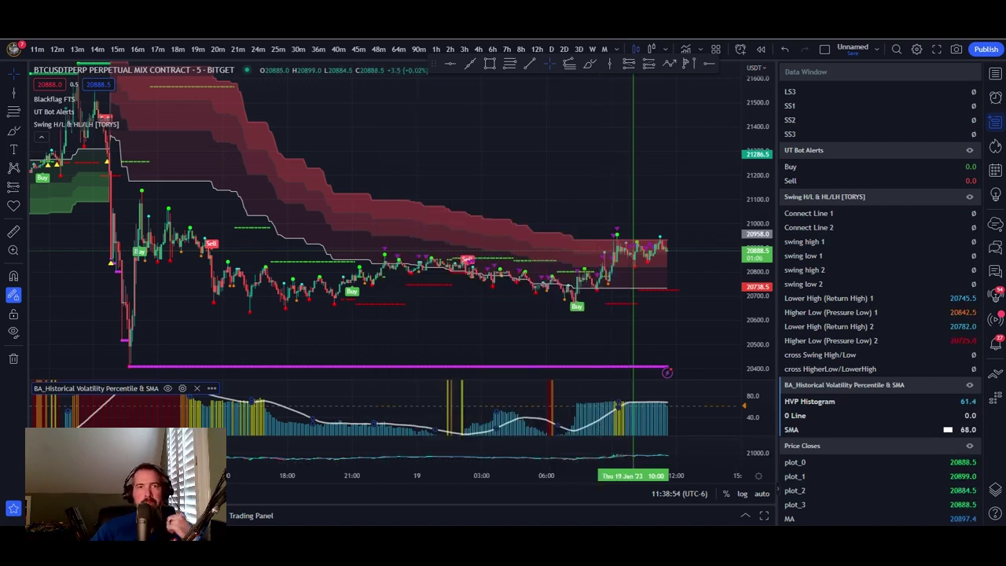
{"action": "key", "text": "alt+Tab"}
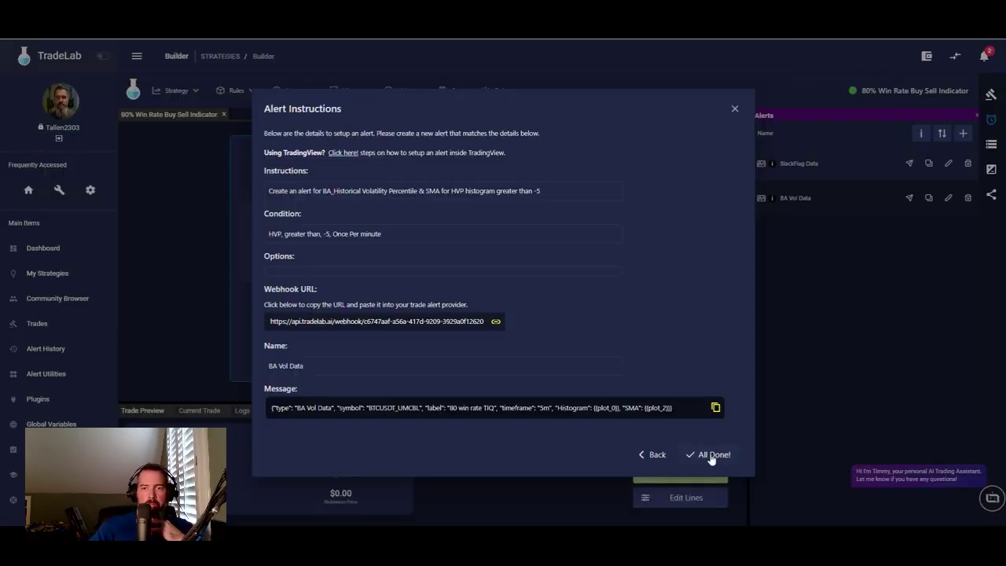
{"action": "left_click", "coordinate": [712, 456]}
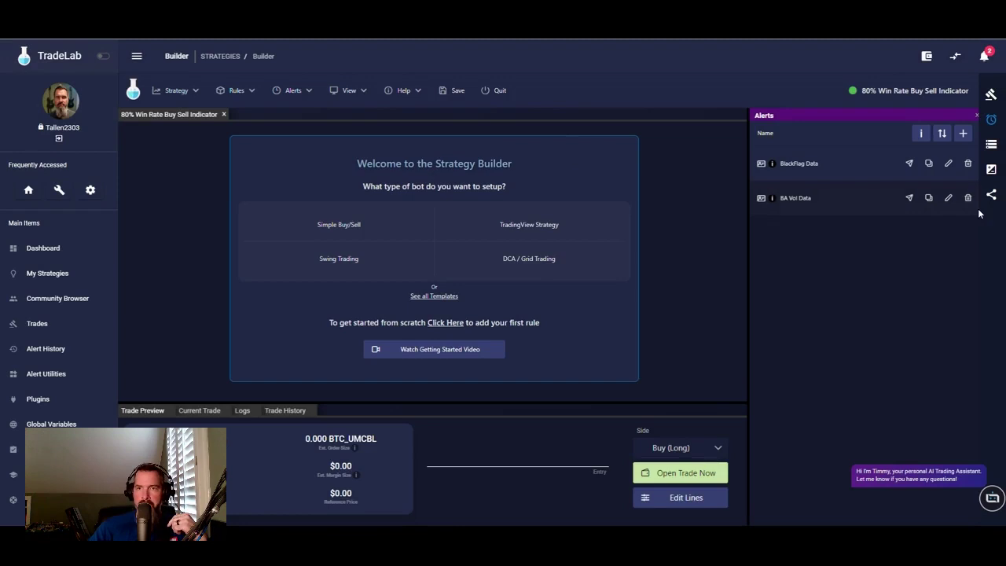
- Create an entry rule from the BlackFlag Data alert and match symbol to the strategy's Symbol
{"action": "left_click_drag", "start_coordinate": [761, 163], "coordinate": [221, 146]}
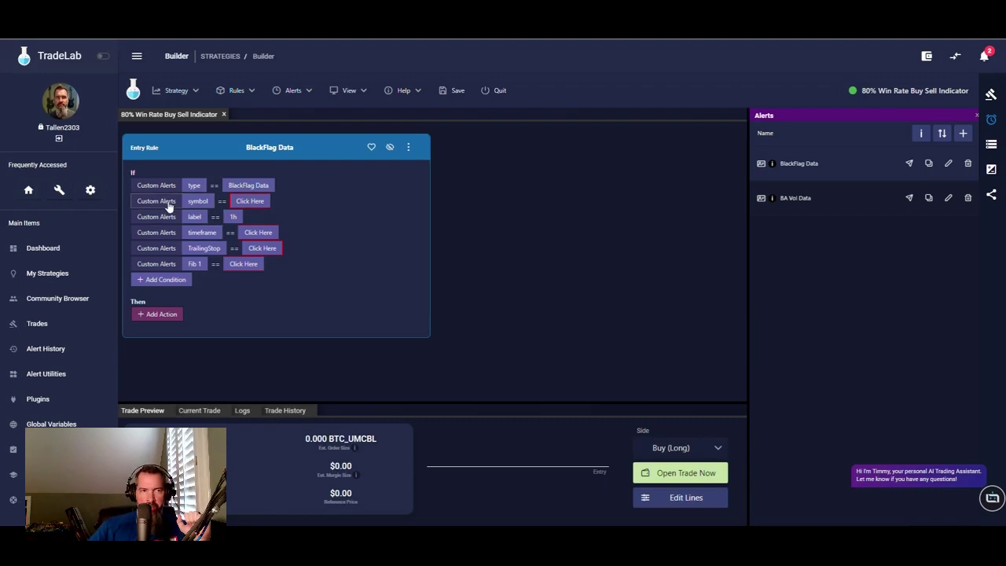
{"action": "left_click", "coordinate": [239, 202]}
{"action": "left_click", "coordinate": [240, 202]}
{"action": "left_click", "coordinate": [384, 227]}
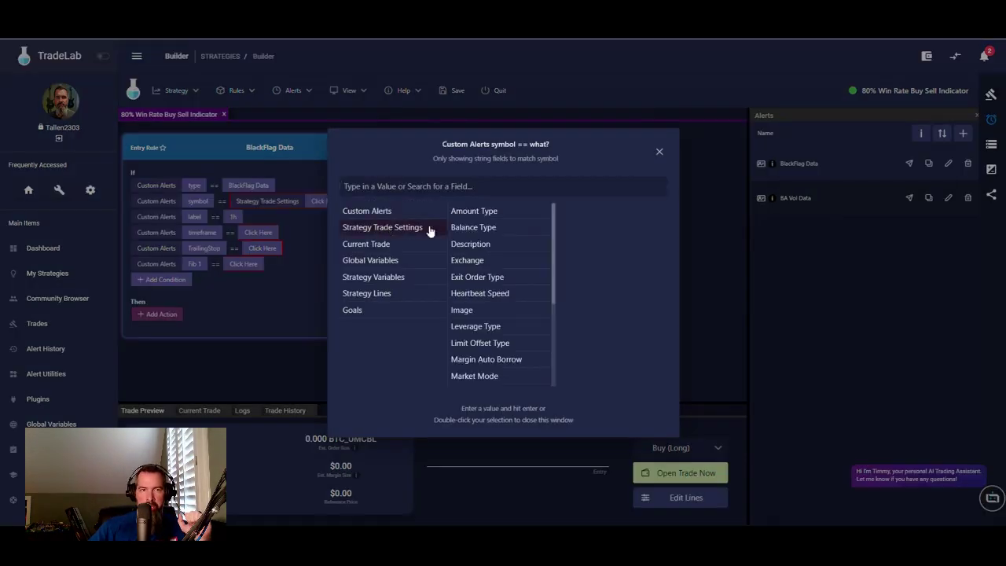
{"action": "scroll", "coordinate": [487, 344], "scroll_direction": "down", "scroll_amount": 3}
{"action": "scroll", "coordinate": [484, 340], "scroll_direction": "down", "scroll_amount": 1}
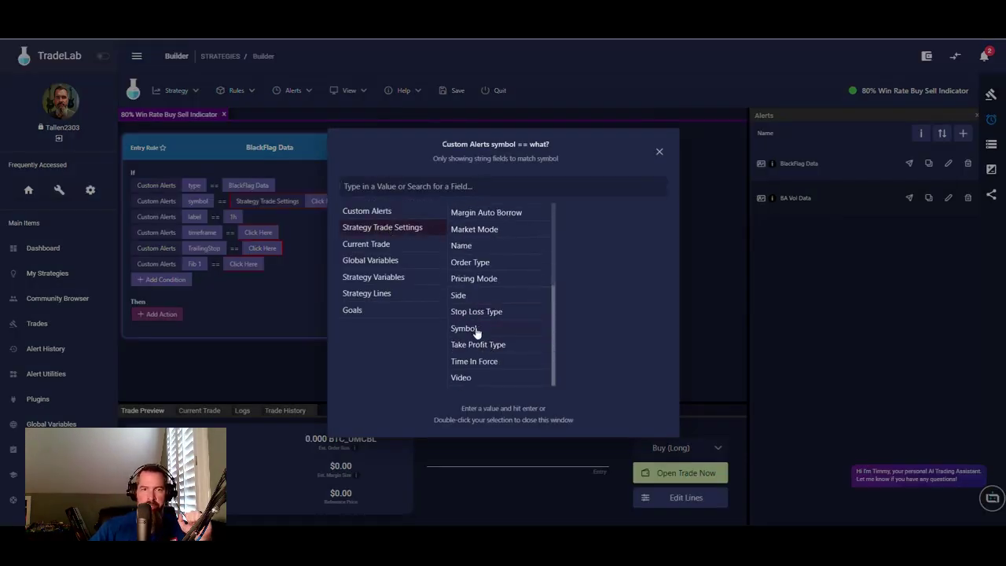
{"action": "left_click", "coordinate": [476, 332]}
{"action": "double_click", "coordinate": [465, 332]}
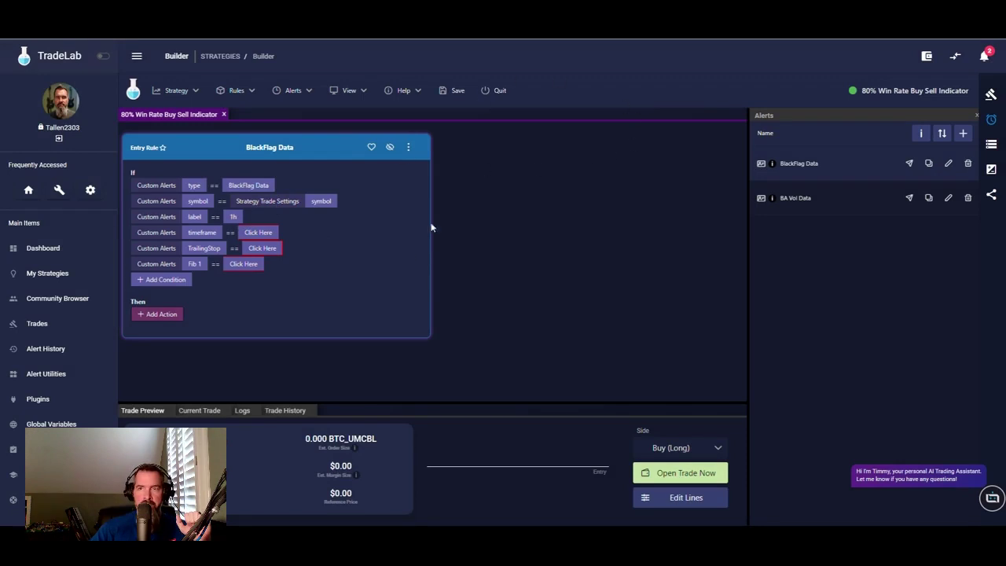
- Compare the label and timeframe conditions with the Strategy Variables label and timeframe
{"action": "left_click", "coordinate": [232, 218]}
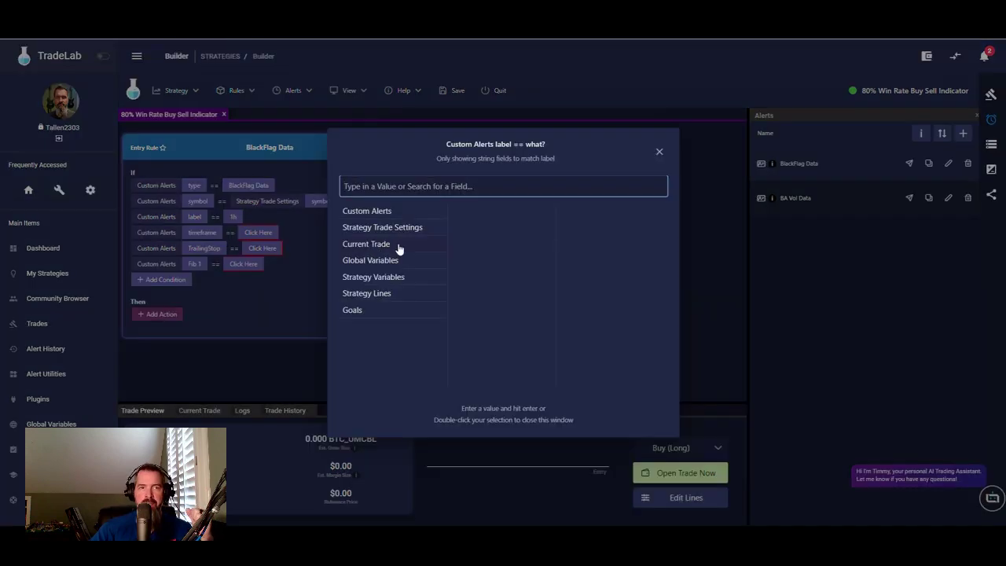
{"action": "left_click", "coordinate": [389, 279]}
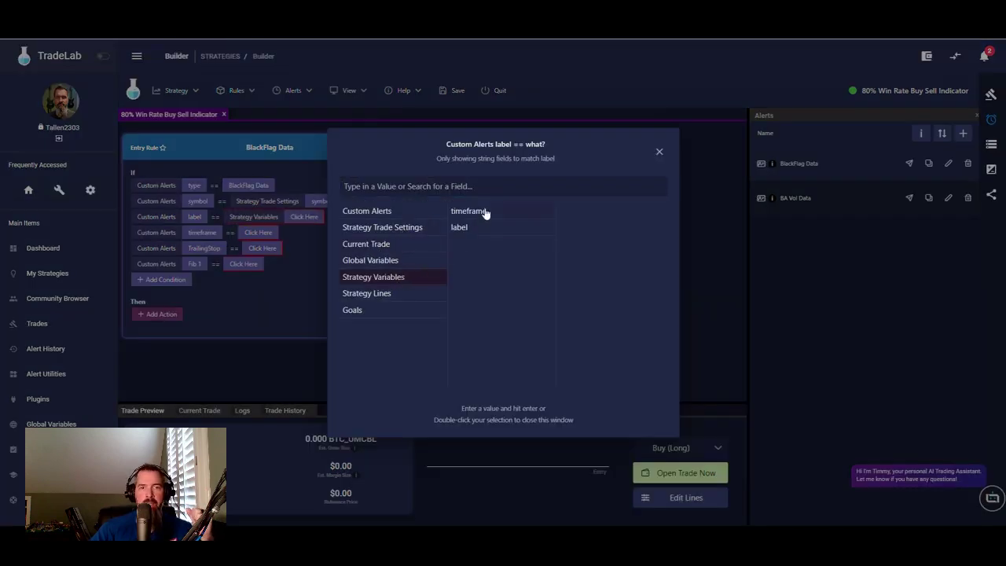
{"action": "left_click", "coordinate": [461, 227]}
{"action": "left_click", "coordinate": [296, 264]}
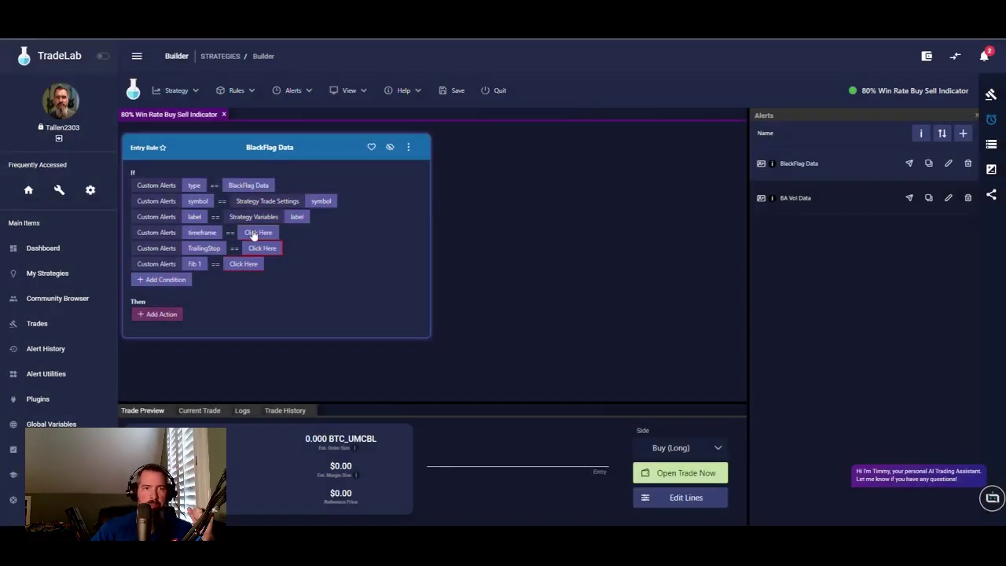
{"action": "left_click", "coordinate": [254, 235]}
{"action": "left_click", "coordinate": [392, 277]}
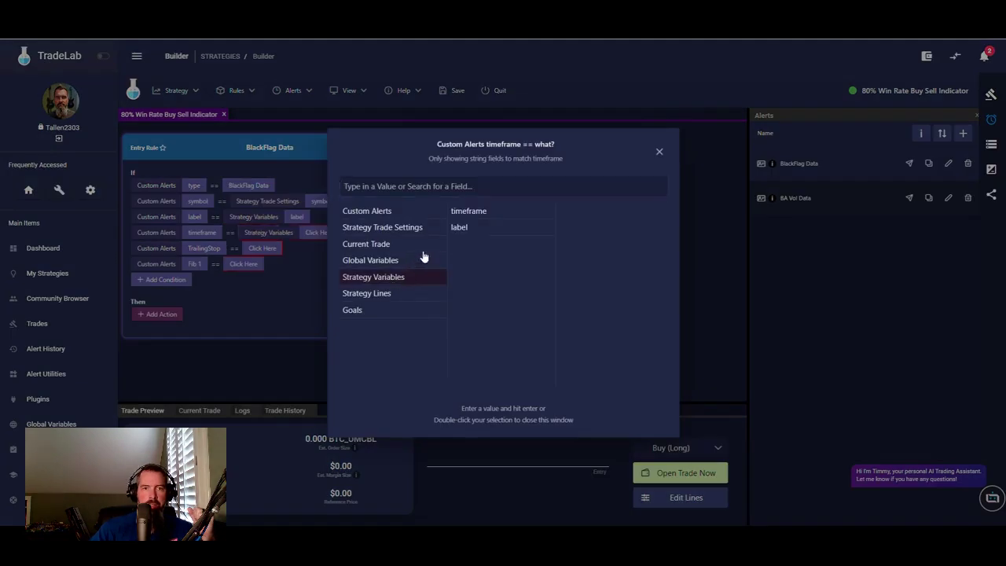
{"action": "double_click", "coordinate": [469, 210]}
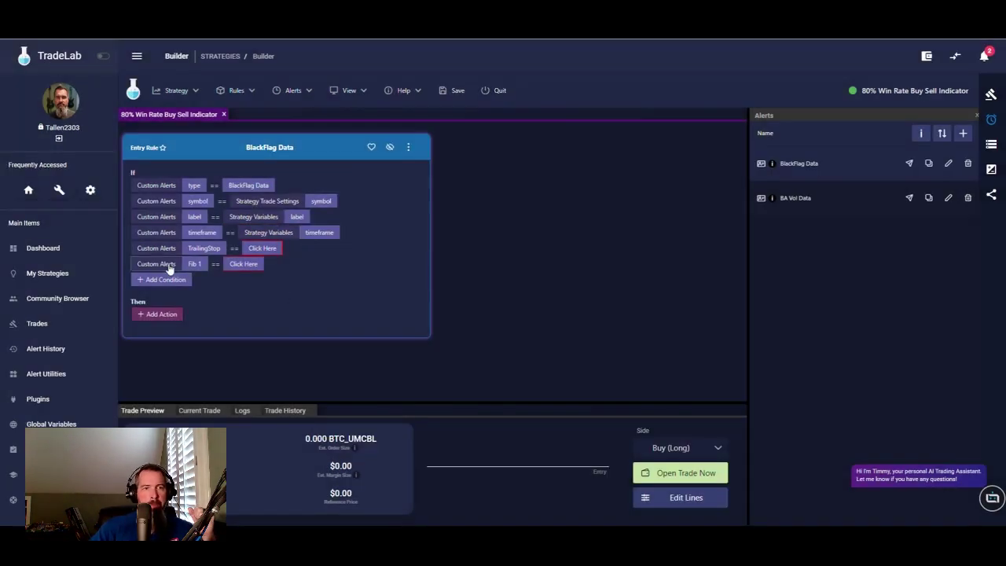
- Add an action setting strategy variable Trailingstop to the Custom Alerts TrailingStop value
{"action": "left_click", "coordinate": [160, 316]}
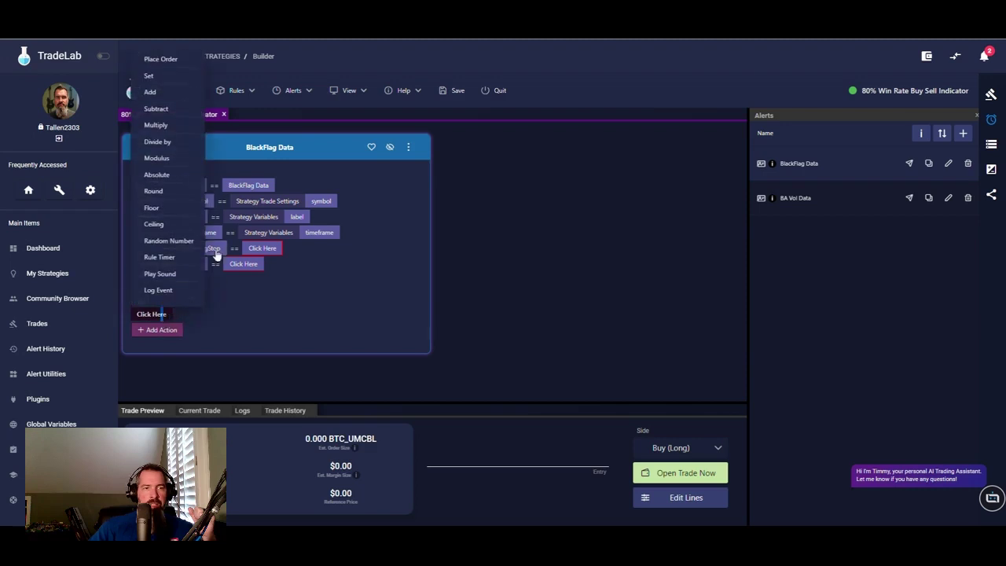
{"action": "left_click", "coordinate": [162, 76]}
{"action": "left_click", "coordinate": [202, 315]}
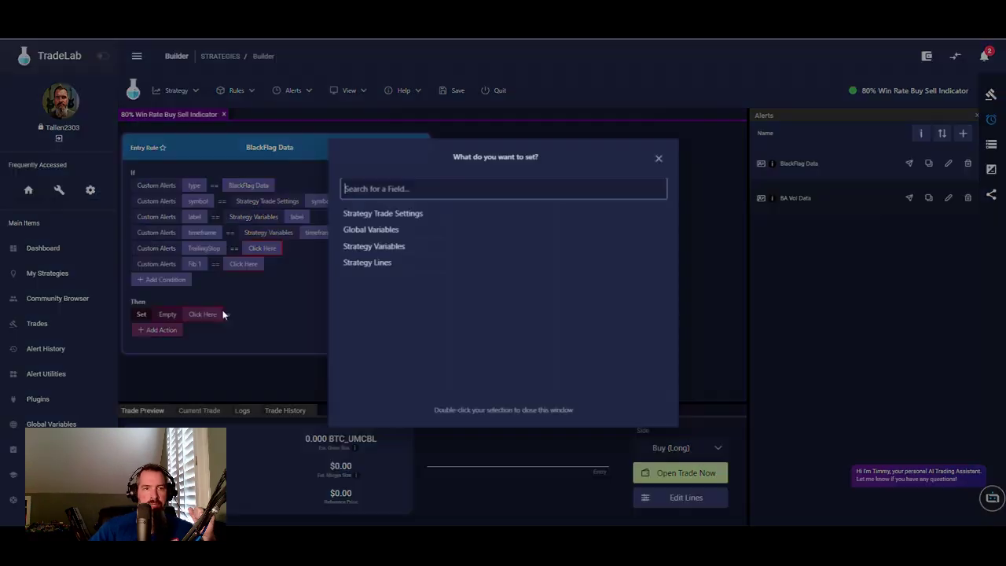
{"action": "left_click", "coordinate": [382, 246]}
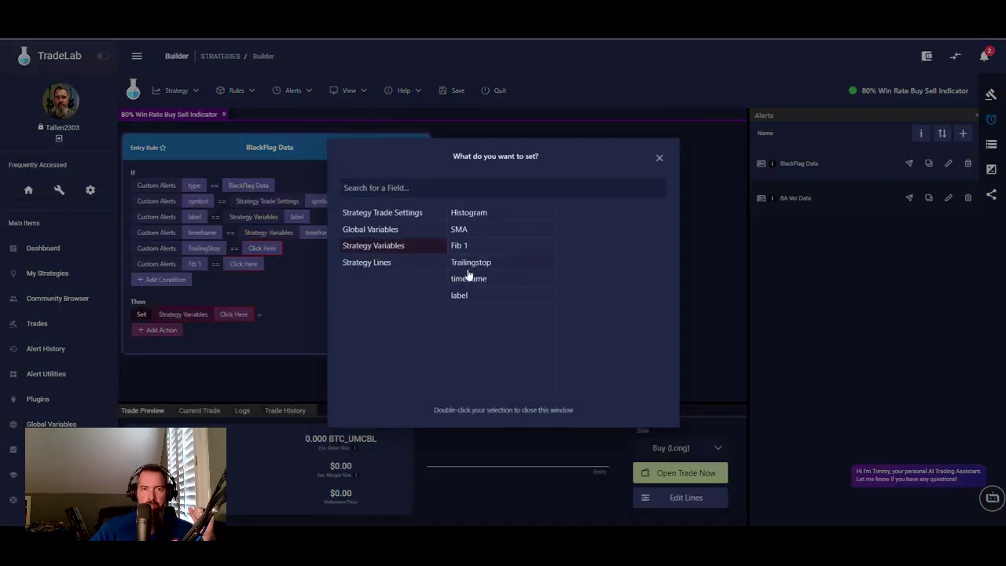
{"action": "left_click", "coordinate": [467, 295]}
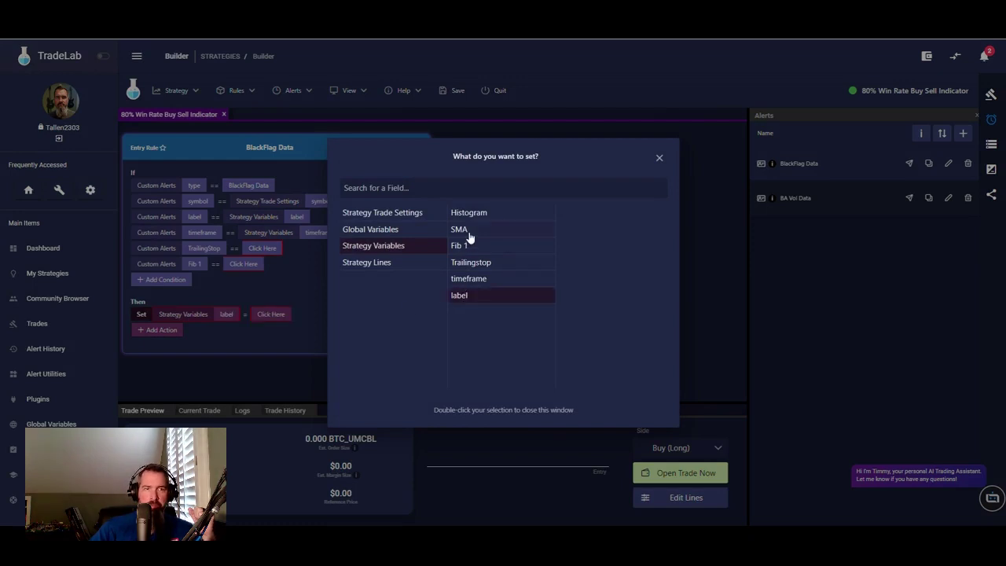
{"action": "left_click", "coordinate": [288, 314]}
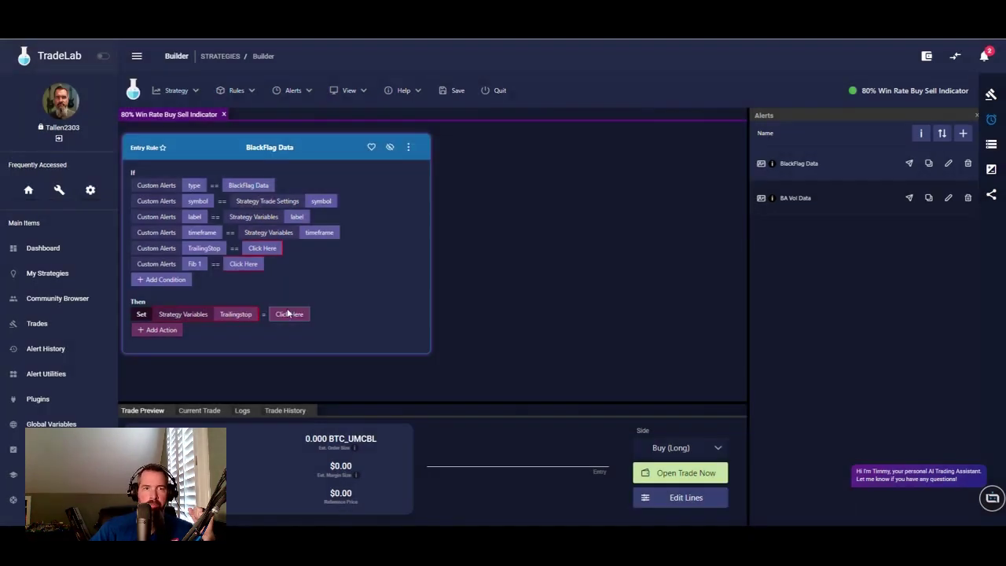
{"action": "left_click", "coordinate": [289, 315]}
{"action": "left_click", "coordinate": [375, 212]}
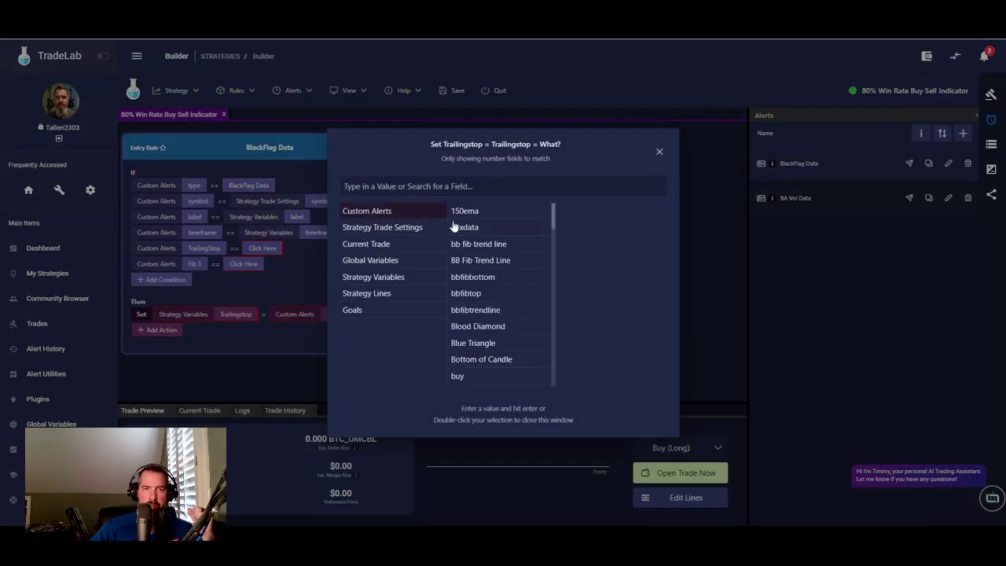
{"action": "left_click", "coordinate": [434, 185]}
{"action": "type", "text": "tra"}
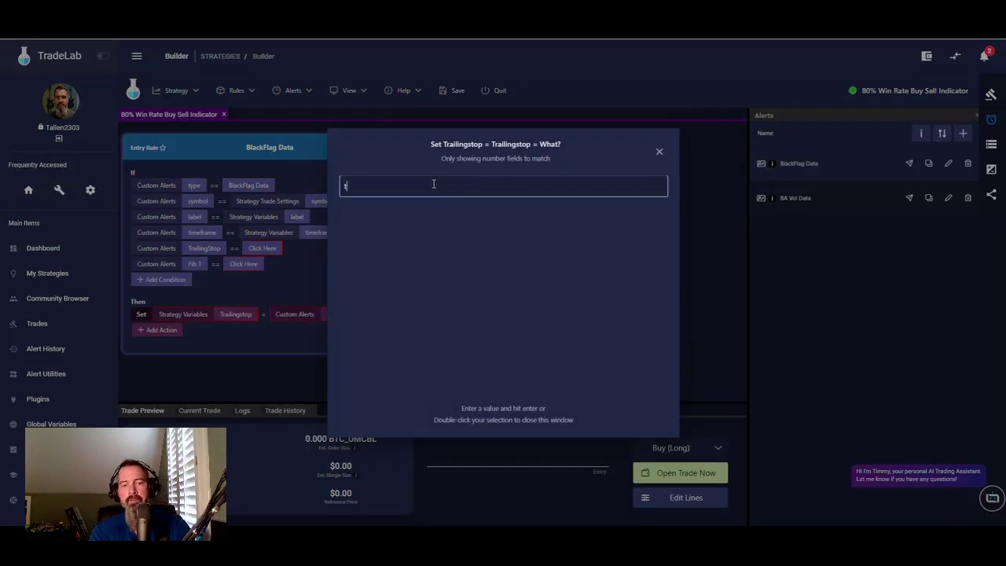
{"action": "double_click", "coordinate": [379, 232]}
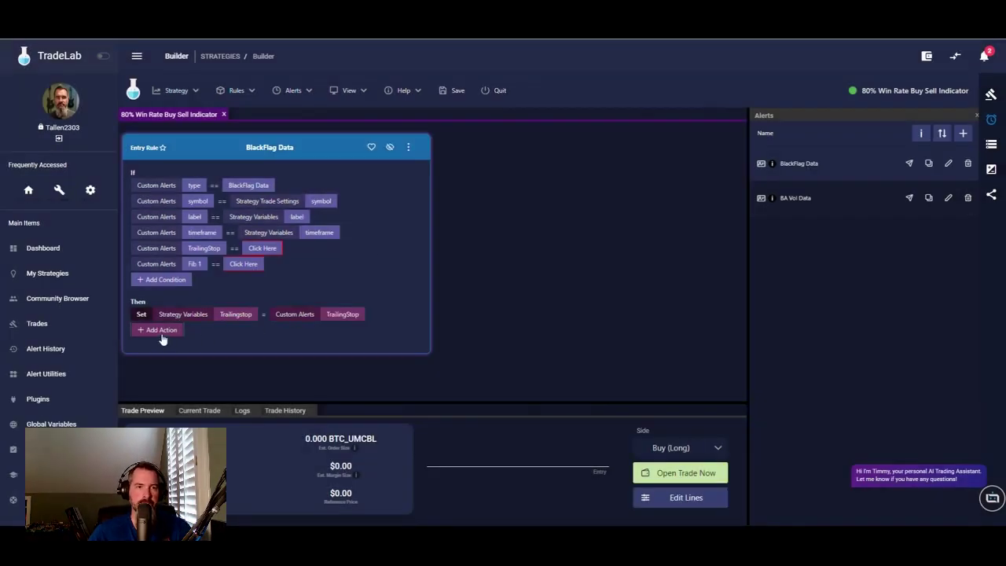
- Add a second action setting strategy variable Fib 1 to the alert's Fib 1 value
{"action": "left_click", "coordinate": [163, 331]}
{"action": "left_click", "coordinate": [154, 330]}
{"action": "left_click", "coordinate": [148, 93]}
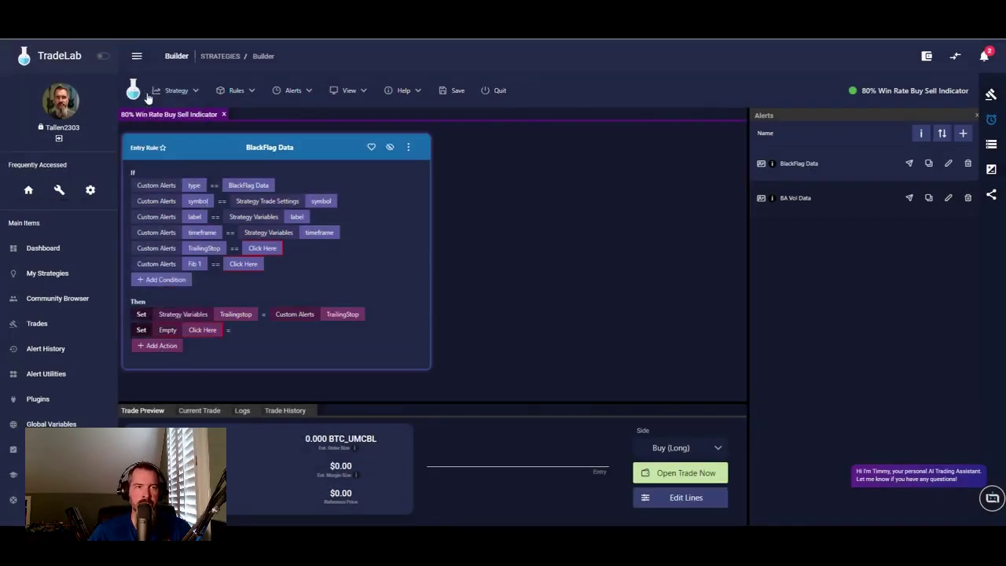
{"action": "left_click", "coordinate": [194, 330]}
{"action": "left_click", "coordinate": [388, 246]}
{"action": "left_click", "coordinate": [461, 246]}
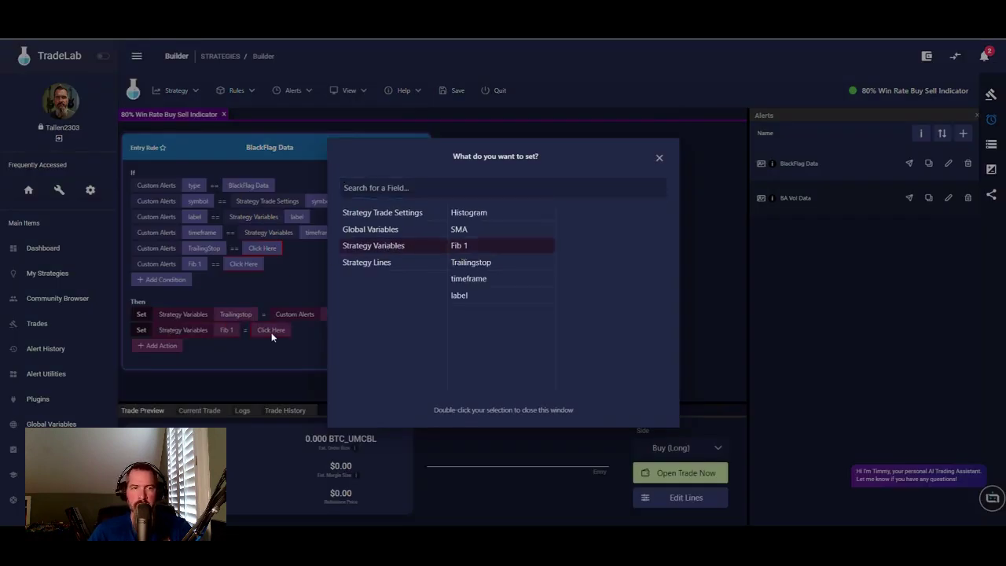
{"action": "left_click", "coordinate": [272, 330]}
{"action": "left_click", "coordinate": [272, 330]}
{"action": "left_click", "coordinate": [377, 210]}
{"action": "left_click", "coordinate": [383, 184]}
{"action": "type", "text": "fi"}
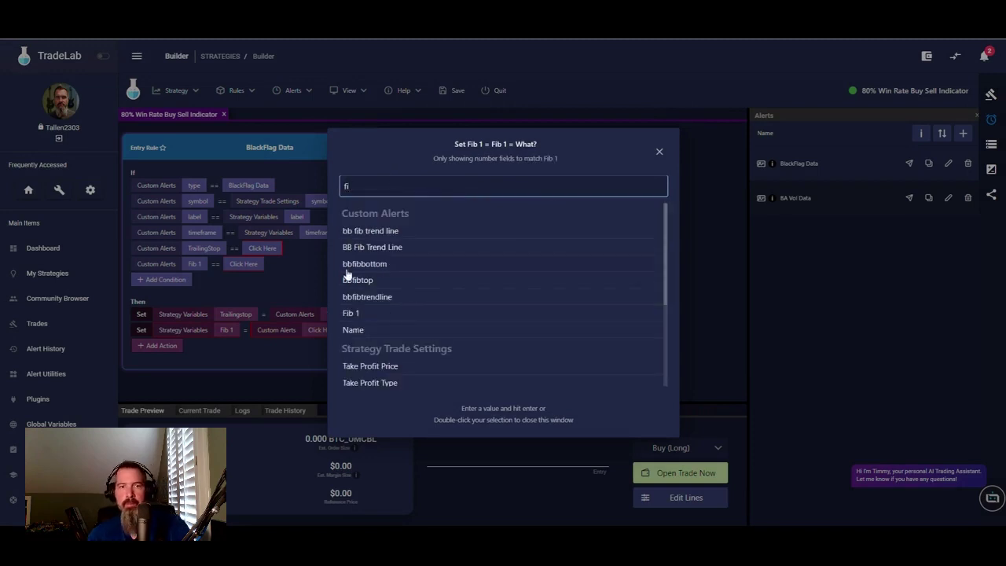
{"action": "double_click", "coordinate": [351, 313]}
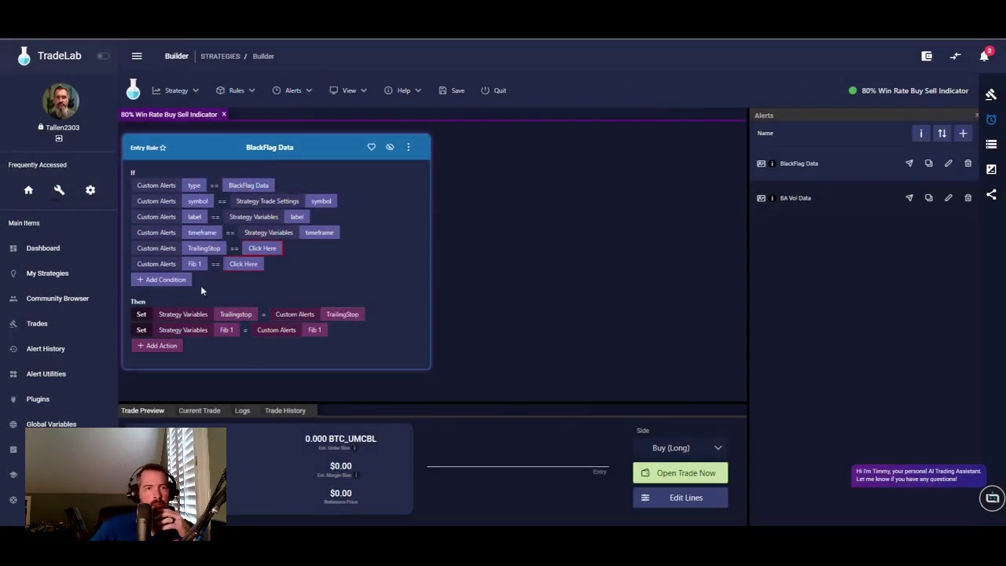
- Remove the TrailingStop and Fib 1 conditions from the rule
{"action": "right_click", "coordinate": [201, 248]}
{"action": "left_click", "coordinate": [220, 296]}
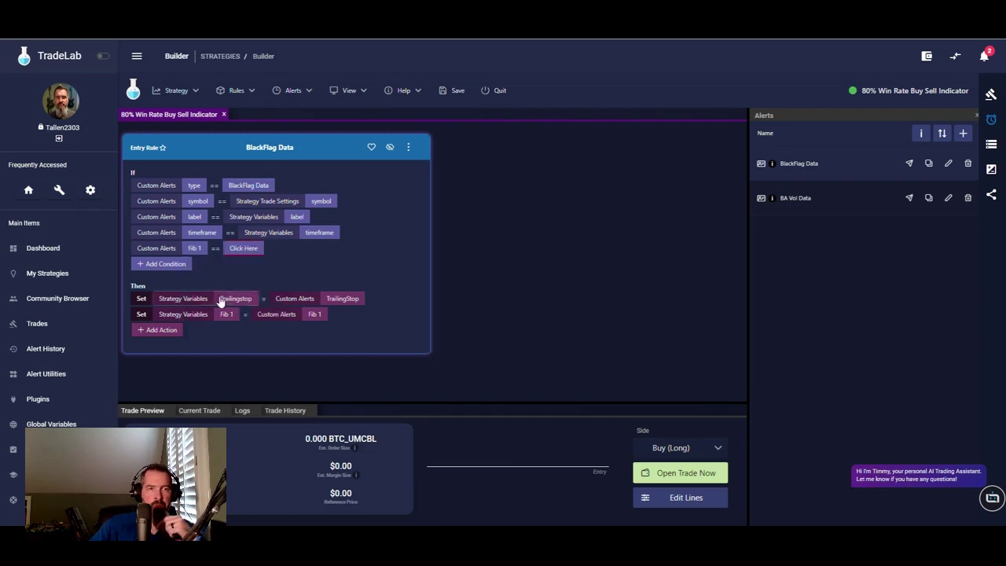
{"action": "right_click", "coordinate": [197, 249]}
{"action": "left_click", "coordinate": [226, 299]}
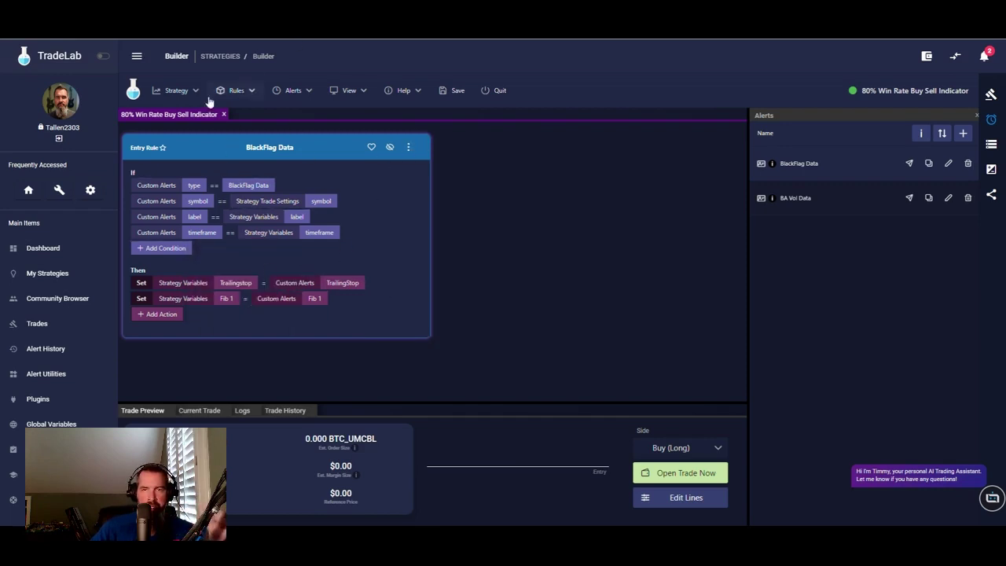
- Duplicate the BlackFlag Data rule to the exit side using Copy to Other Side
{"action": "left_click", "coordinate": [407, 148]}
{"action": "mouse_move", "coordinate": [444, 188]}
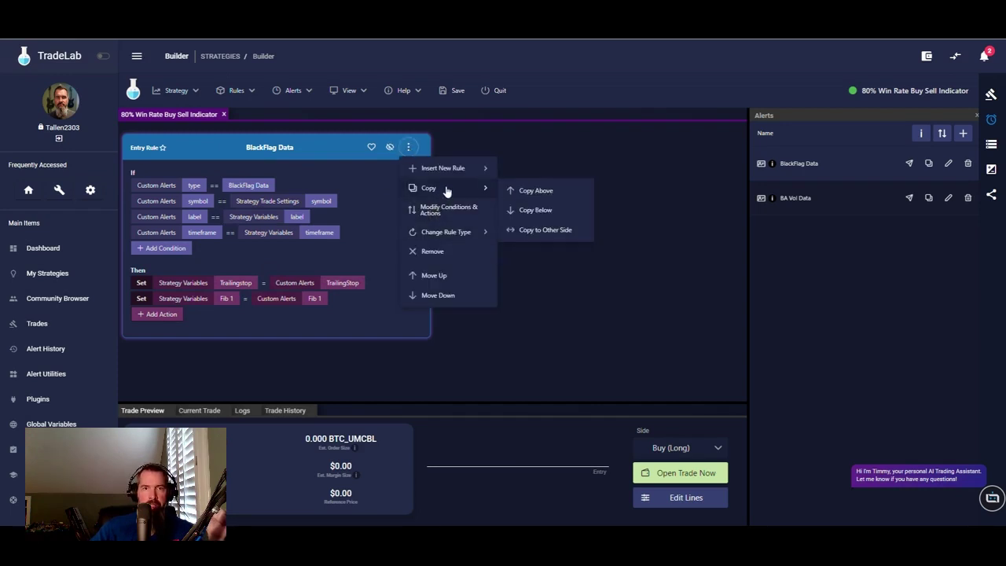
{"action": "left_click", "coordinate": [545, 230]}
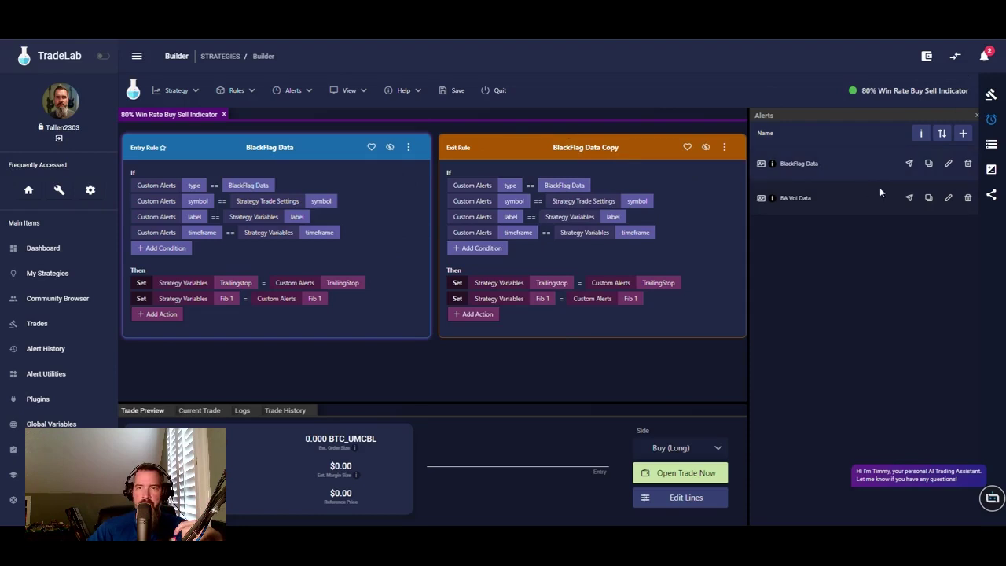
- Create an entry rule from the BA Vol Data alert, matching symbol to the strategy's symbol
{"action": "left_click_drag", "start_coordinate": [761, 199], "coordinate": [285, 143]}
{"action": "scroll", "coordinate": [708, 262], "scroll_direction": "down", "scroll_amount": 2}
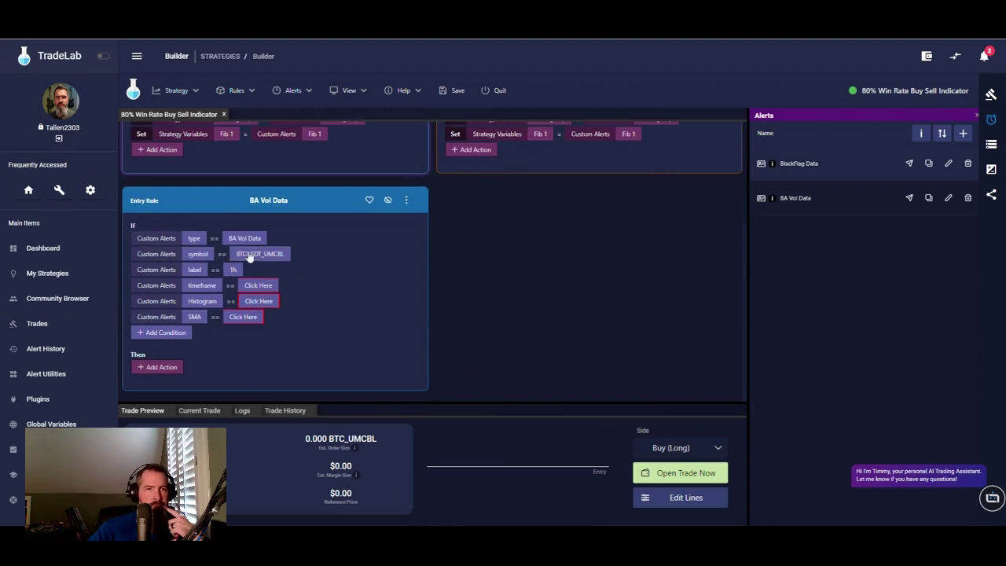
{"action": "left_click", "coordinate": [248, 259]}
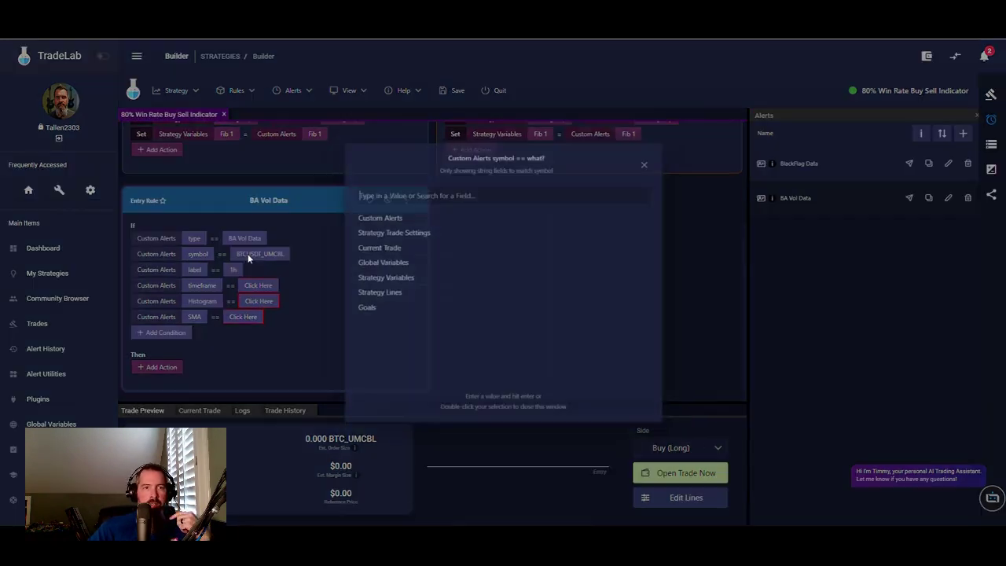
{"action": "left_click", "coordinate": [383, 227]}
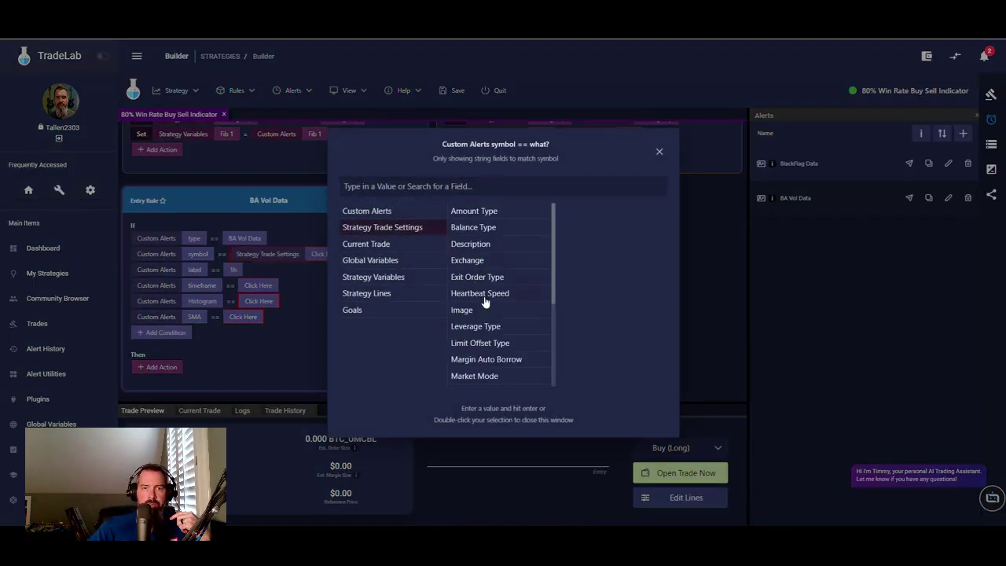
{"action": "scroll", "coordinate": [483, 307], "scroll_direction": "down", "scroll_amount": 2}
{"action": "double_click", "coordinate": [463, 329]}
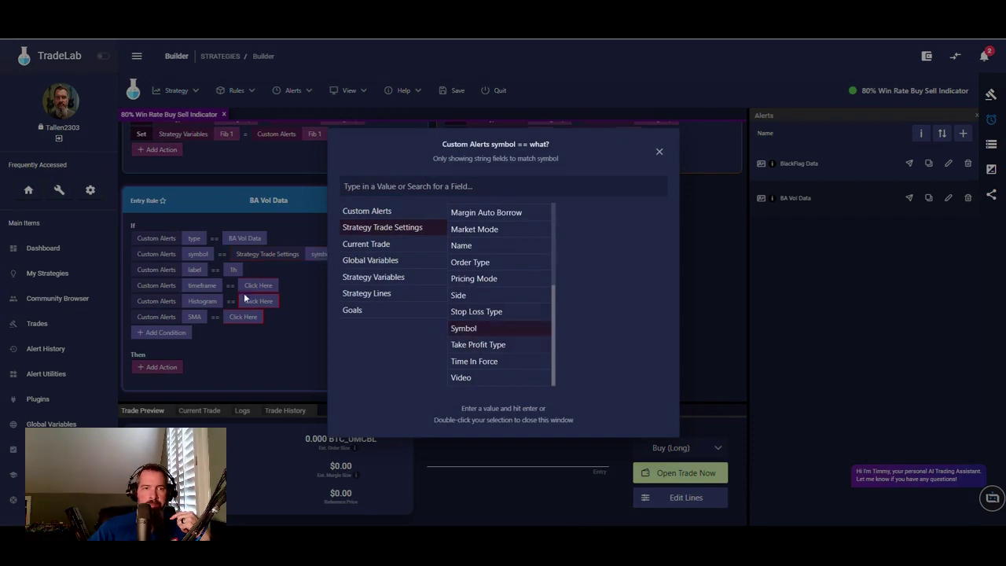
- Compare the rule's label and timeframe conditions with the label and timeframe strategy variables
{"action": "left_click", "coordinate": [234, 270]}
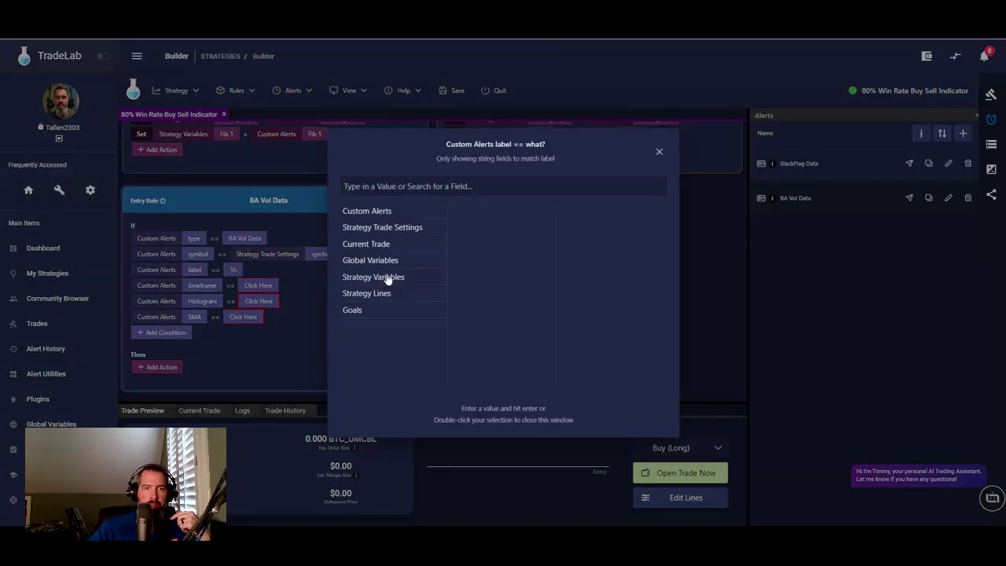
{"action": "left_click", "coordinate": [389, 278]}
{"action": "left_click", "coordinate": [486, 230]}
{"action": "left_click", "coordinate": [257, 288]}
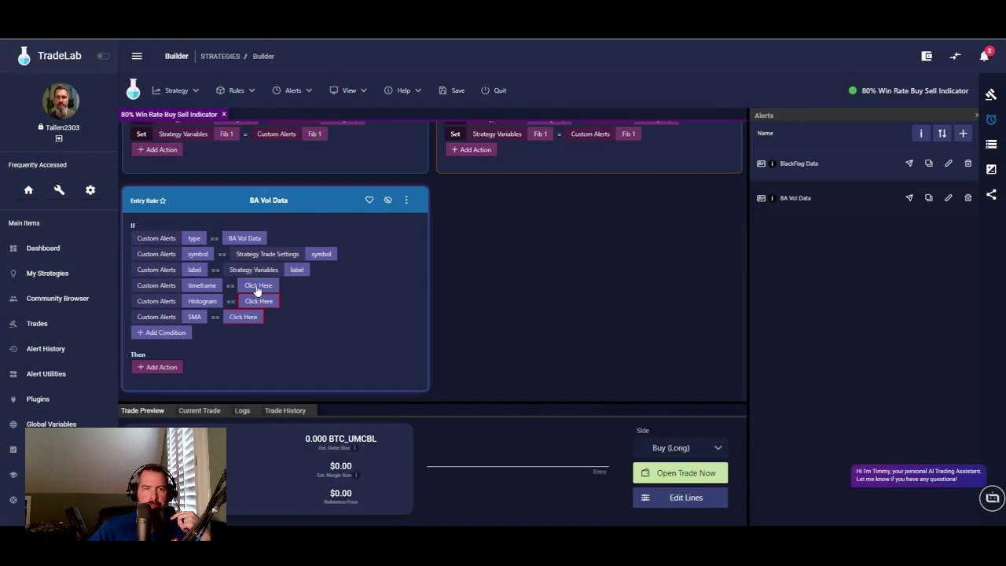
{"action": "left_click", "coordinate": [257, 286]}
{"action": "left_click", "coordinate": [393, 261]}
{"action": "left_click", "coordinate": [390, 279]}
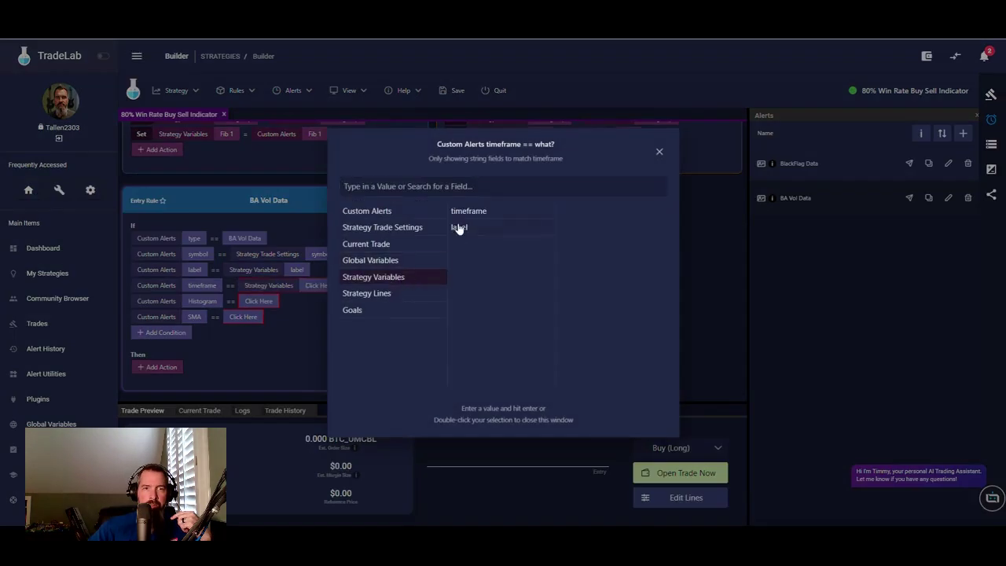
{"action": "double_click", "coordinate": [469, 210]}
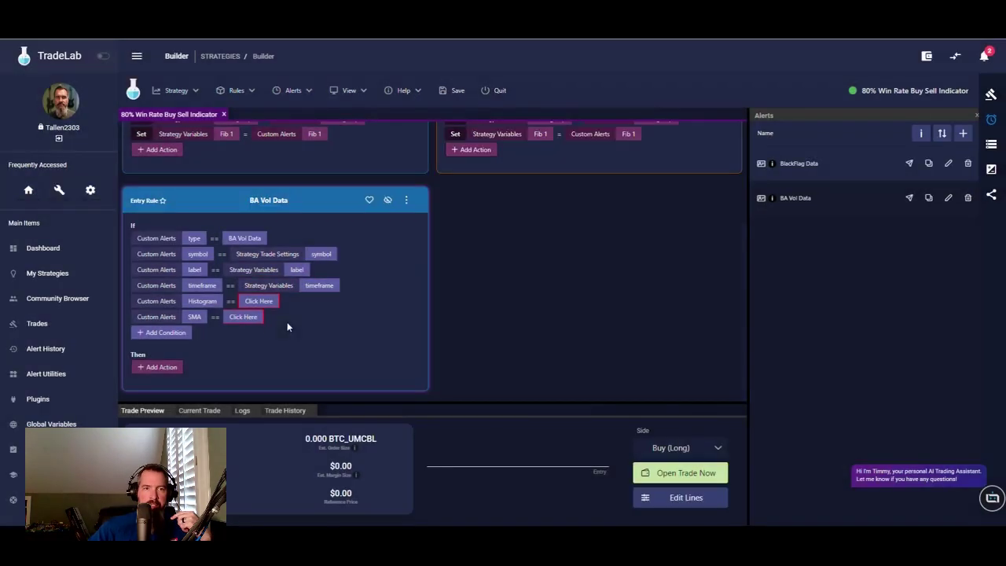
- Add a Set action on the Histogram strategy variable, valued from Custom Alerts Histogram
{"action": "left_click", "coordinate": [157, 367]}
{"action": "left_click", "coordinate": [161, 367]}
{"action": "left_click", "coordinate": [156, 128]}
{"action": "left_click", "coordinate": [205, 370]}
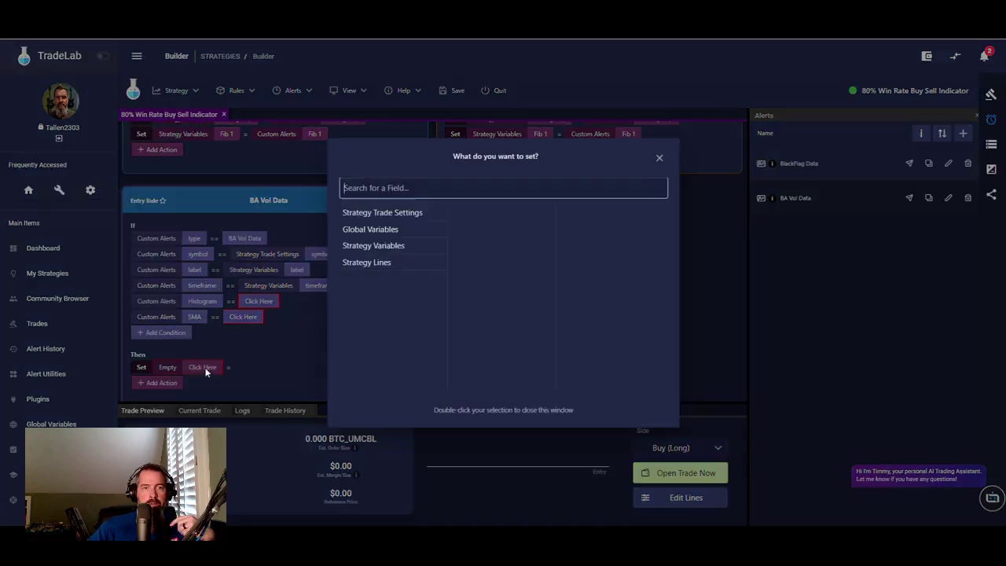
{"action": "left_click", "coordinate": [378, 245]}
{"action": "left_click", "coordinate": [470, 214]}
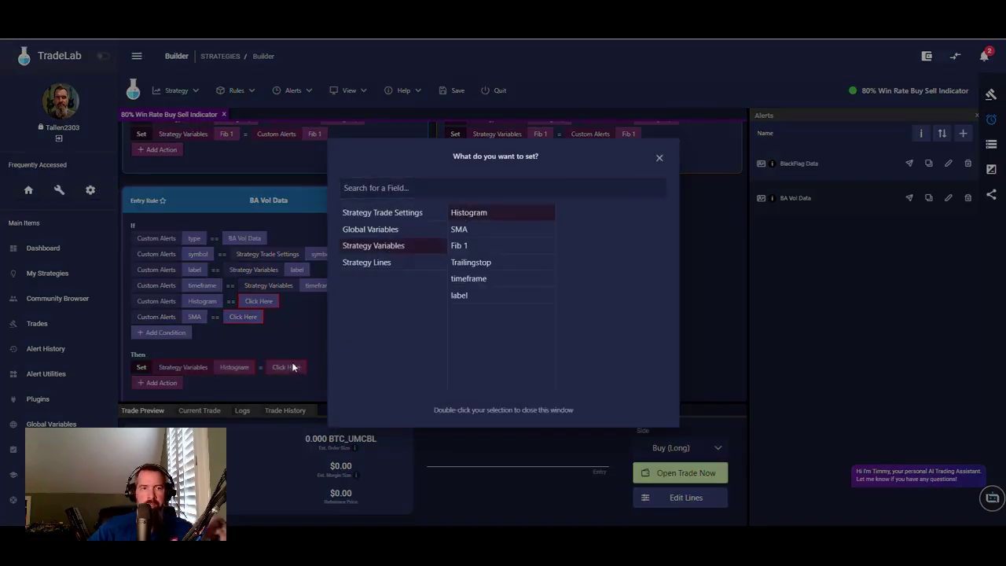
{"action": "left_click", "coordinate": [293, 369]}
{"action": "left_click", "coordinate": [288, 367]}
{"action": "left_click", "coordinate": [376, 211]}
{"action": "left_click", "coordinate": [384, 189]}
{"action": "type", "text": "hi"}
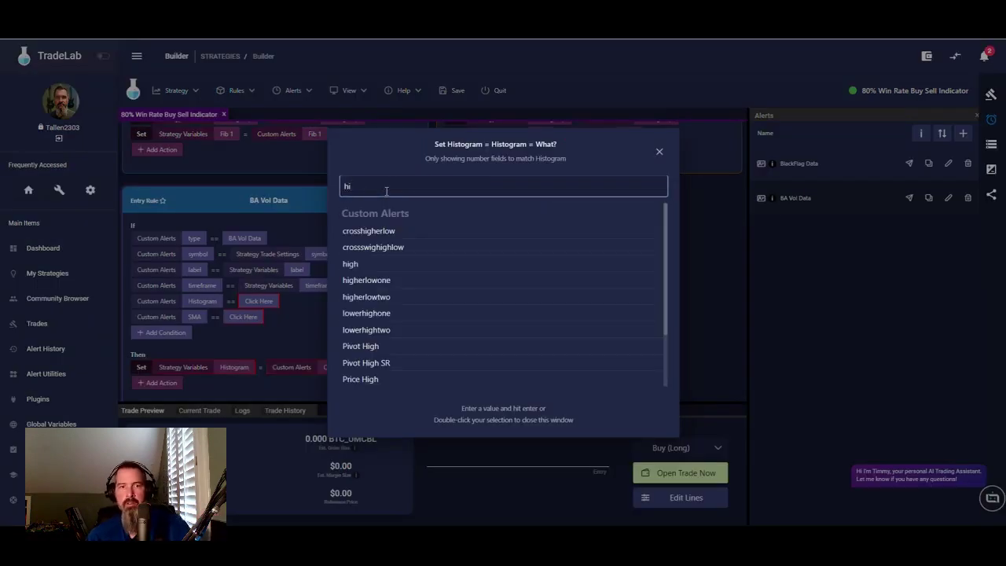
{"action": "type", "text": "s"}
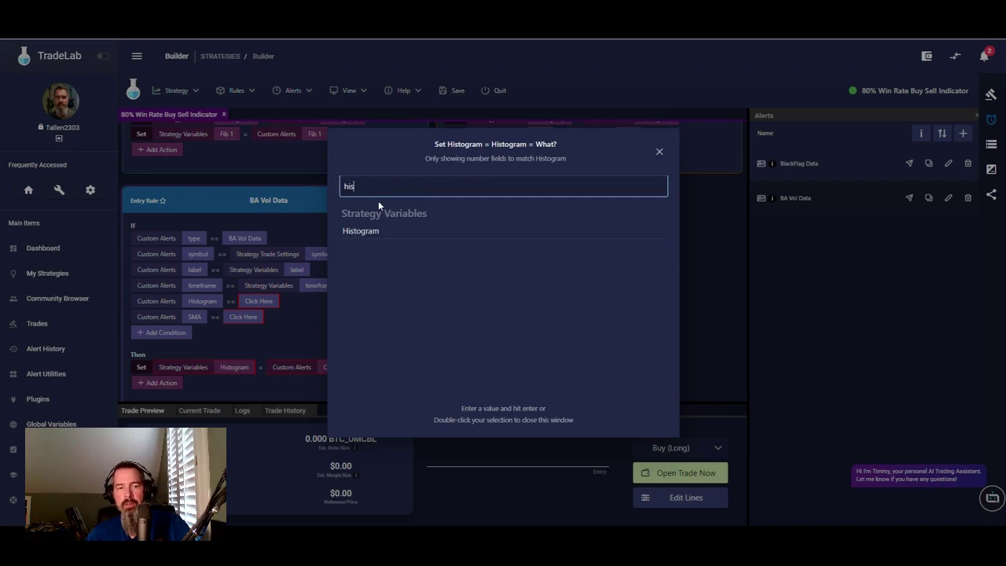
{"action": "double_click", "coordinate": [370, 236]}
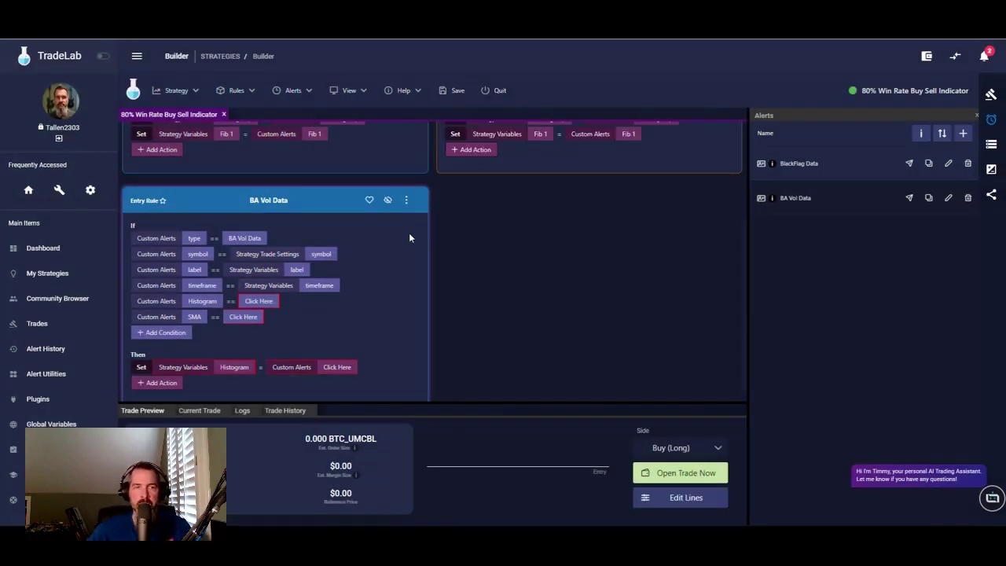
- Save the strategy, quit the builder, and reopen the 80% Win Rate Buy Sell Indicator strategy
{"action": "left_click", "coordinate": [452, 92]}
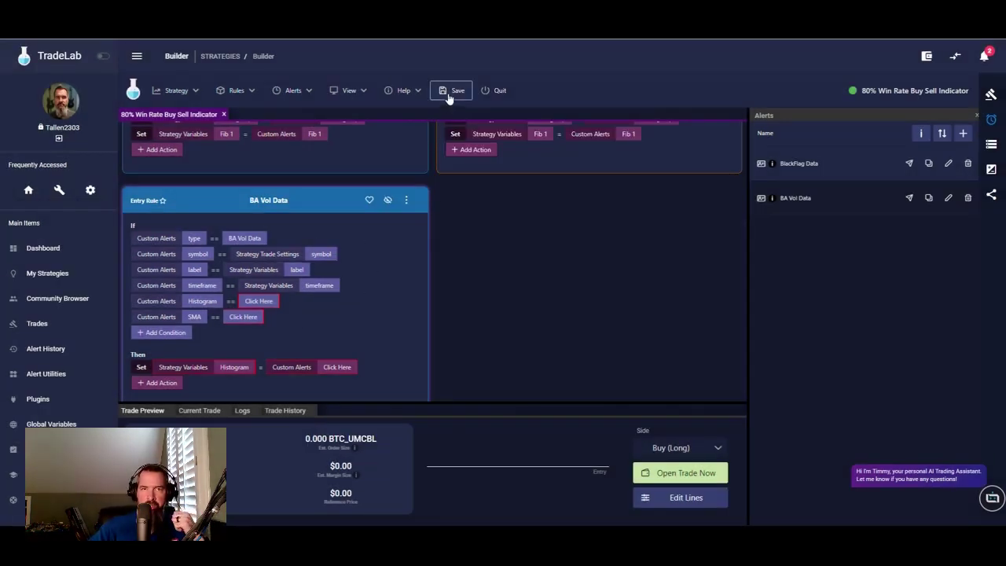
{"action": "left_click", "coordinate": [497, 91]}
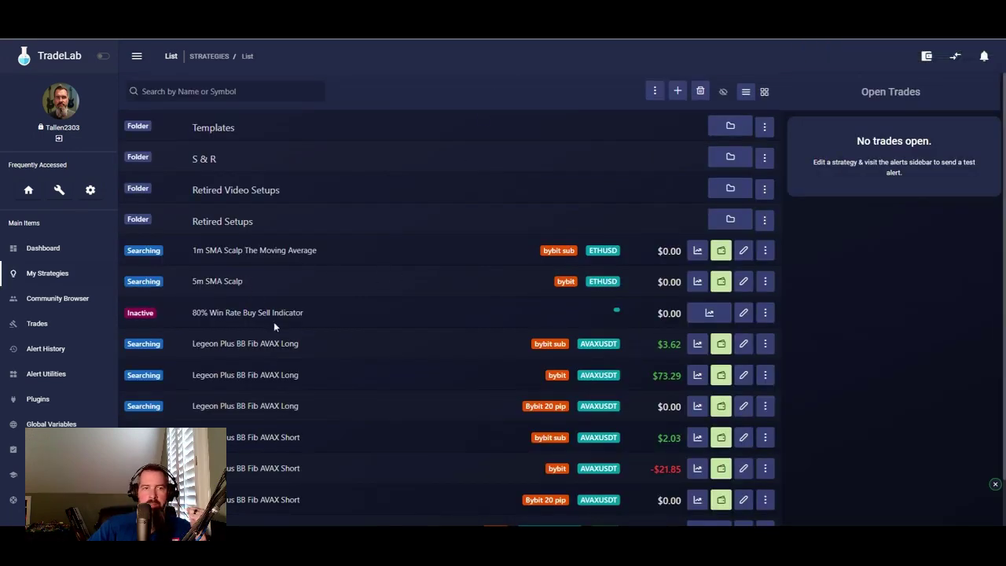
{"action": "left_click", "coordinate": [743, 313]}
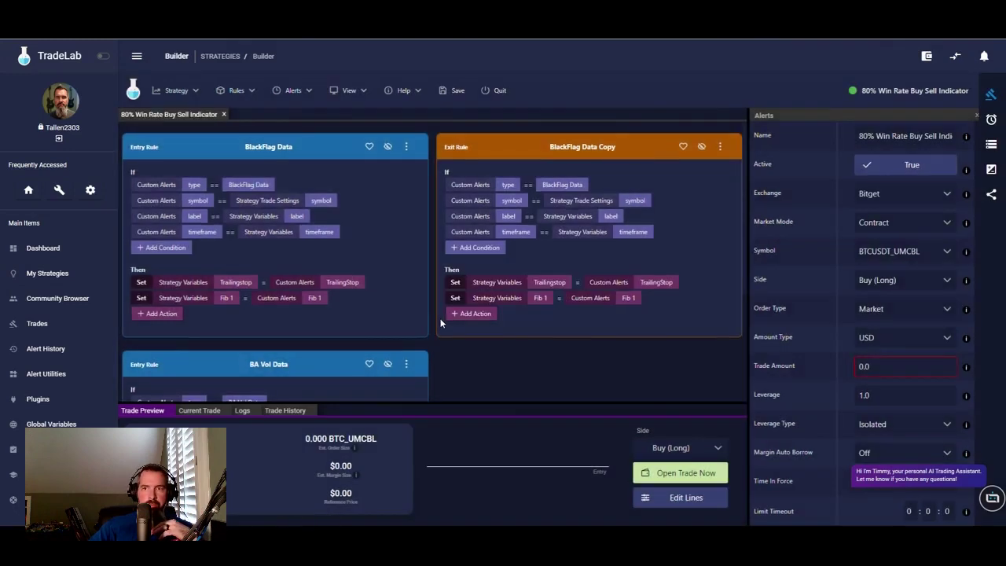
{"action": "scroll", "coordinate": [285, 277], "scroll_direction": "down", "scroll_amount": 3}
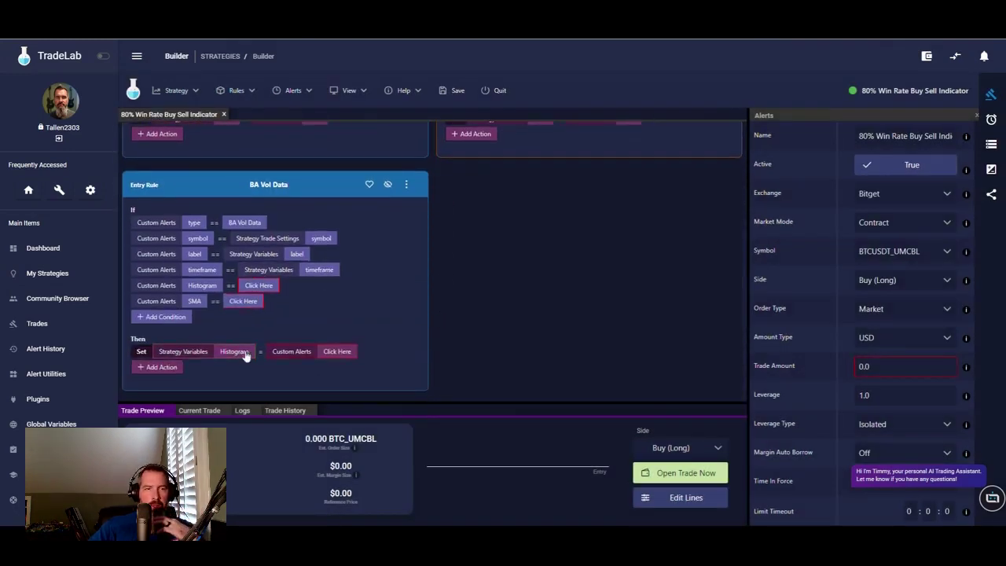
{"action": "left_click", "coordinate": [338, 352]}
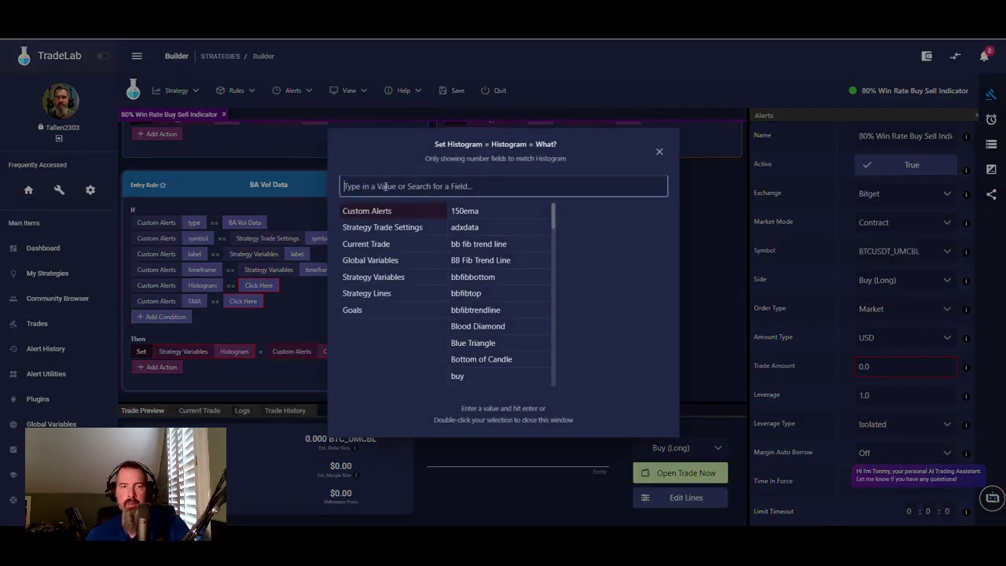
- Set the Histogram action's value to the alert's Histogram, found by searching 'hist'
{"action": "type", "text": "hist"}
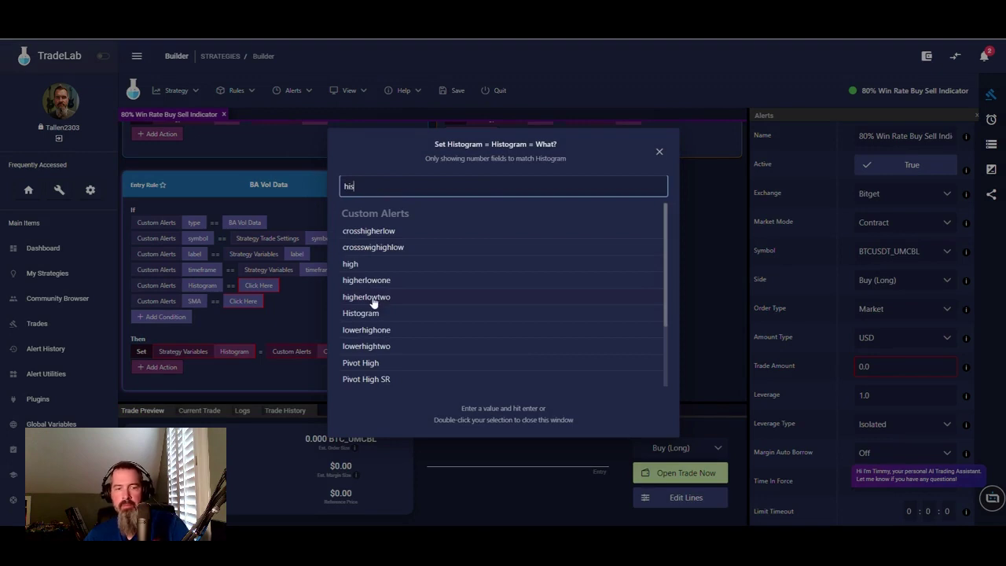
{"action": "left_click", "coordinate": [371, 229]}
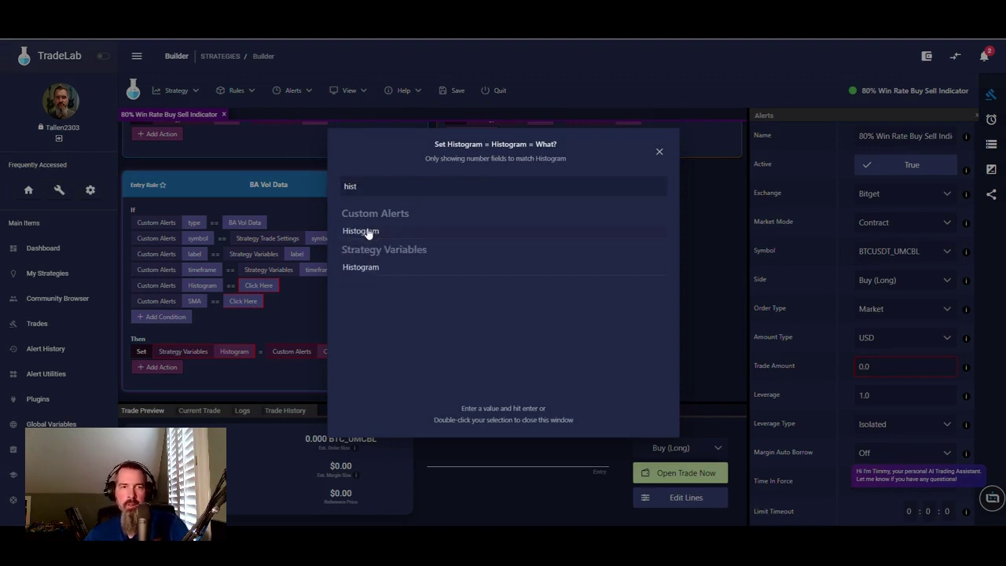
{"action": "double_click", "coordinate": [368, 233]}
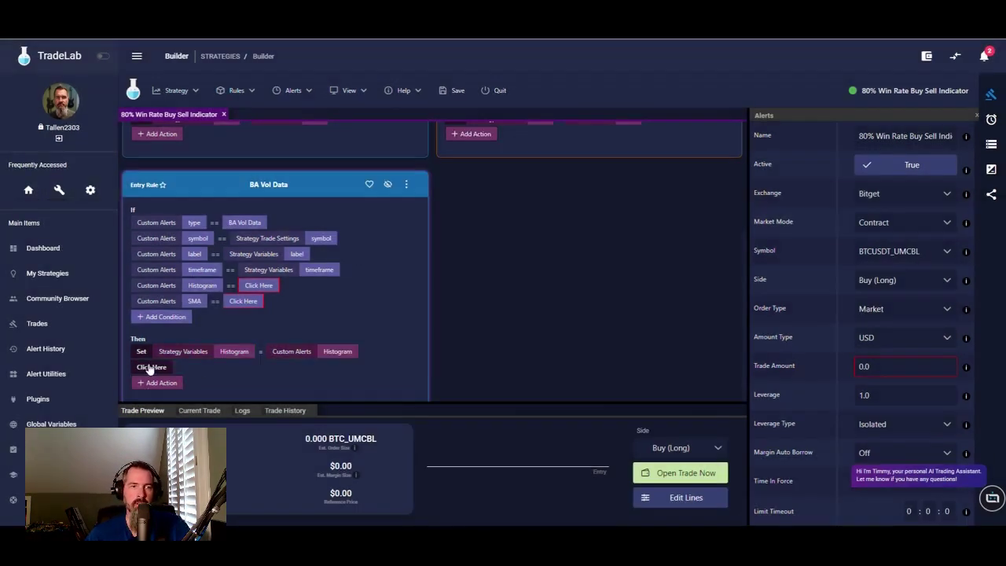
- Add a second Set action giving the SMA strategy variable the Custom Alerts SMA value
{"action": "left_click", "coordinate": [148, 368]}
{"action": "left_click", "coordinate": [162, 134]}
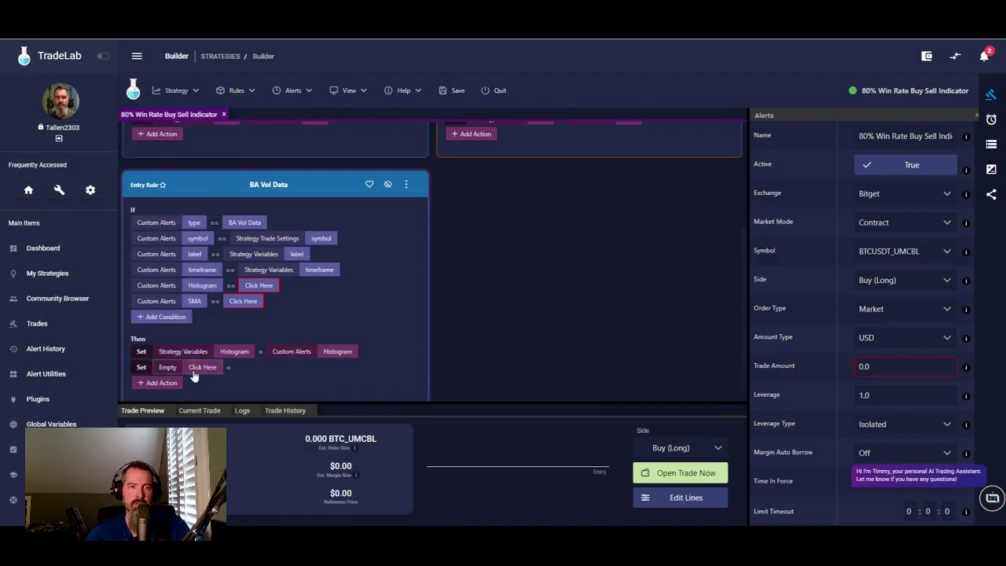
{"action": "left_click", "coordinate": [196, 368]}
{"action": "left_click", "coordinate": [377, 247]}
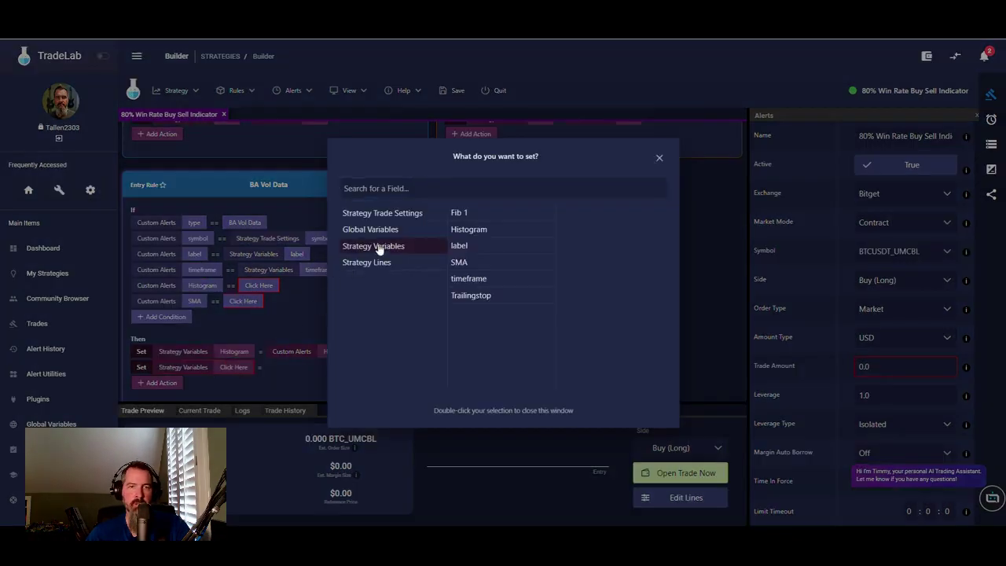
{"action": "left_click", "coordinate": [470, 264]}
{"action": "left_click", "coordinate": [295, 384]}
{"action": "left_click", "coordinate": [271, 367]}
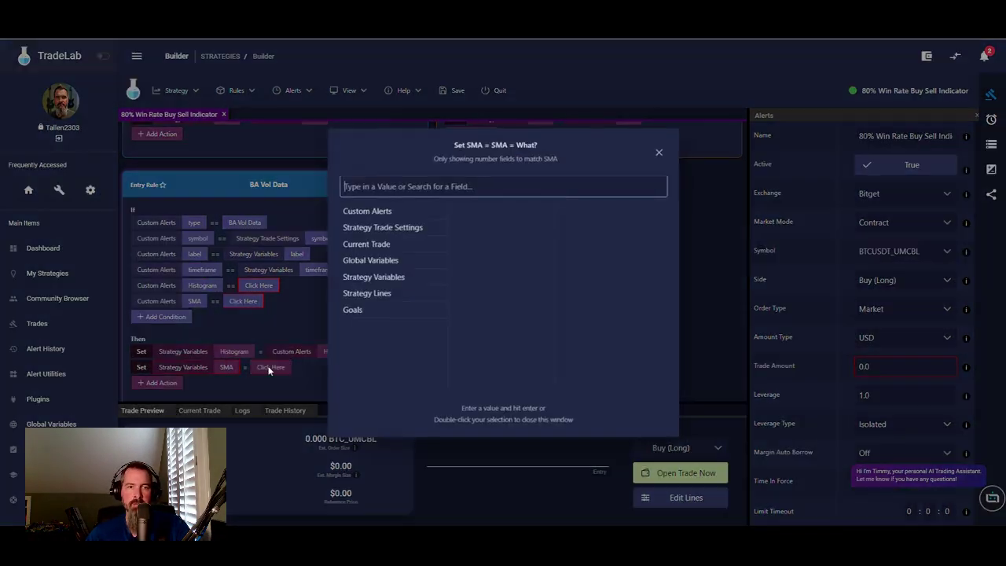
{"action": "left_click", "coordinate": [387, 212]}
{"action": "left_click", "coordinate": [397, 188]}
{"action": "type", "text": "sm"}
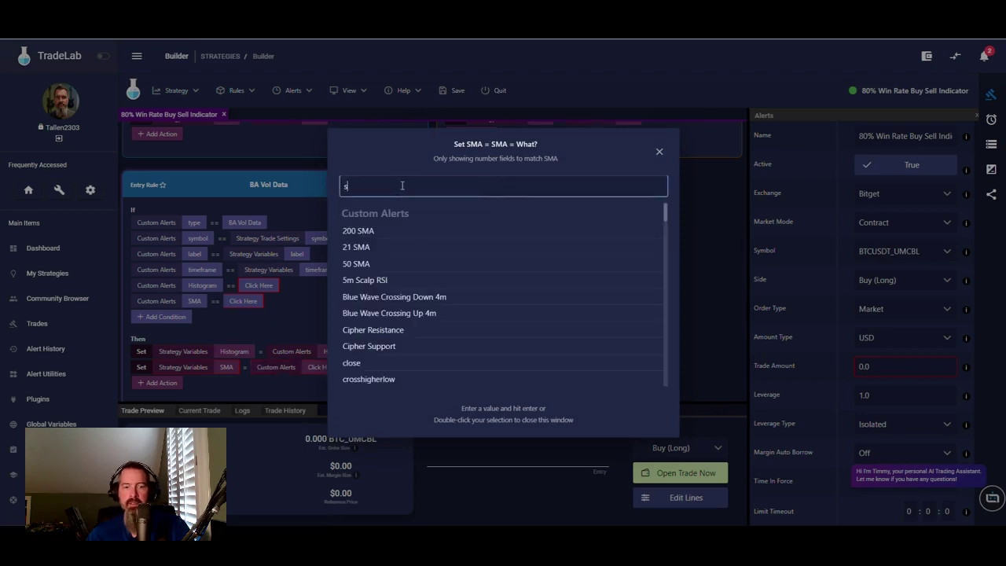
{"action": "double_click", "coordinate": [367, 282]}
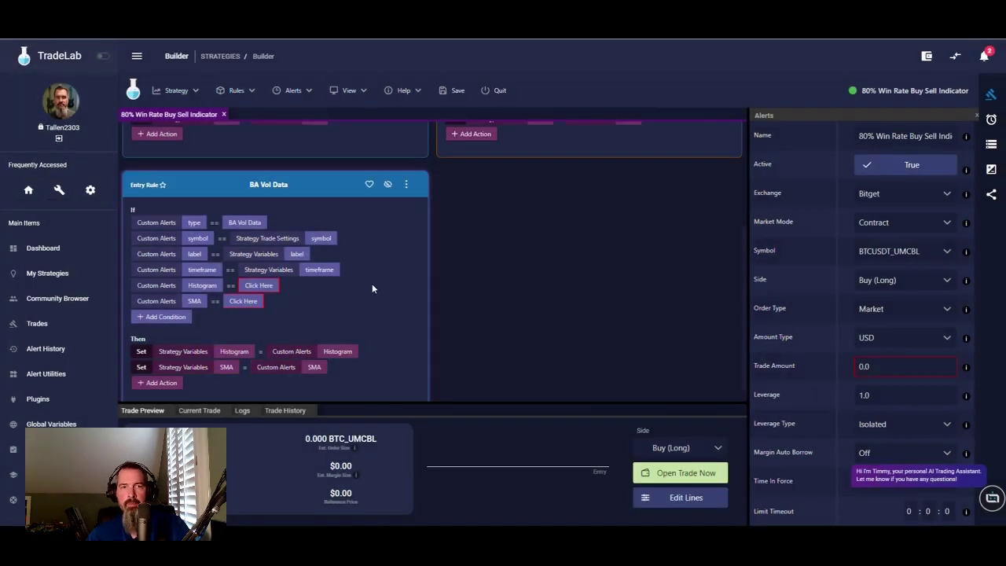
{"action": "right_click", "coordinate": [167, 286]}
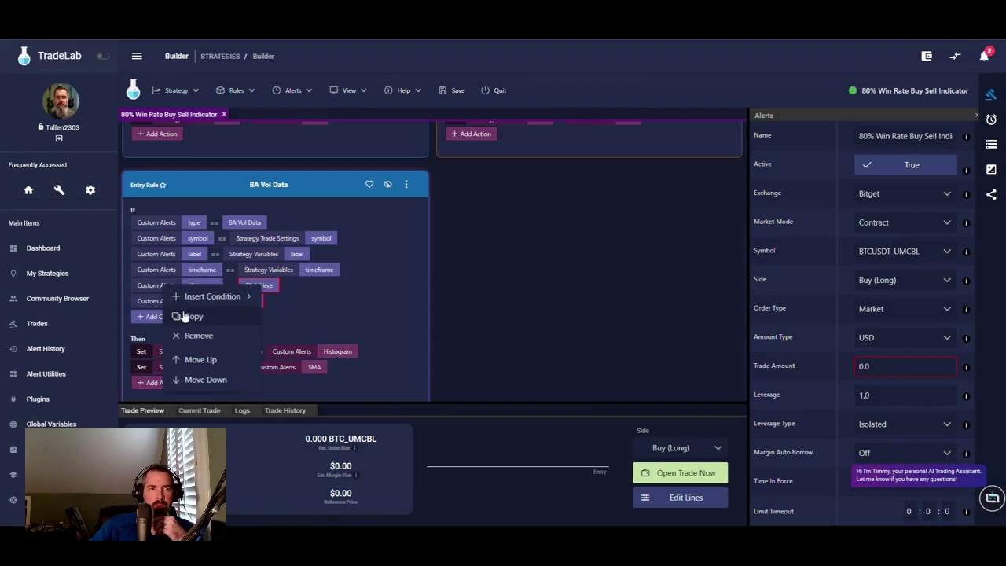
- Remove the Histogram and SMA conditions from the BA Vol Data rule
{"action": "left_click", "coordinate": [197, 337]}
{"action": "right_click", "coordinate": [206, 288]}
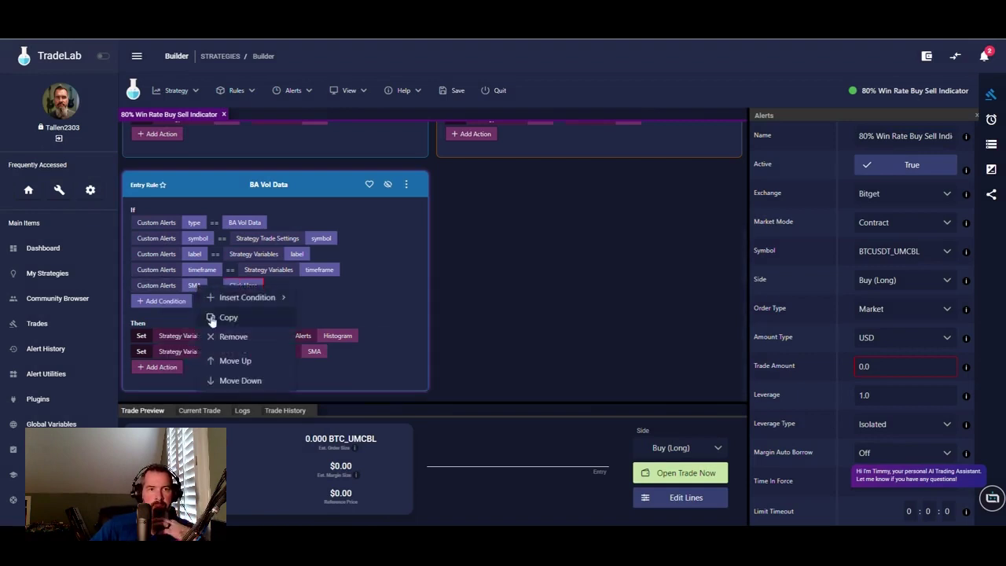
{"action": "left_click", "coordinate": [222, 338]}
- Copy the BA Vol Data rule to the exit side and display the strategy variables list
{"action": "left_click", "coordinate": [403, 202]}
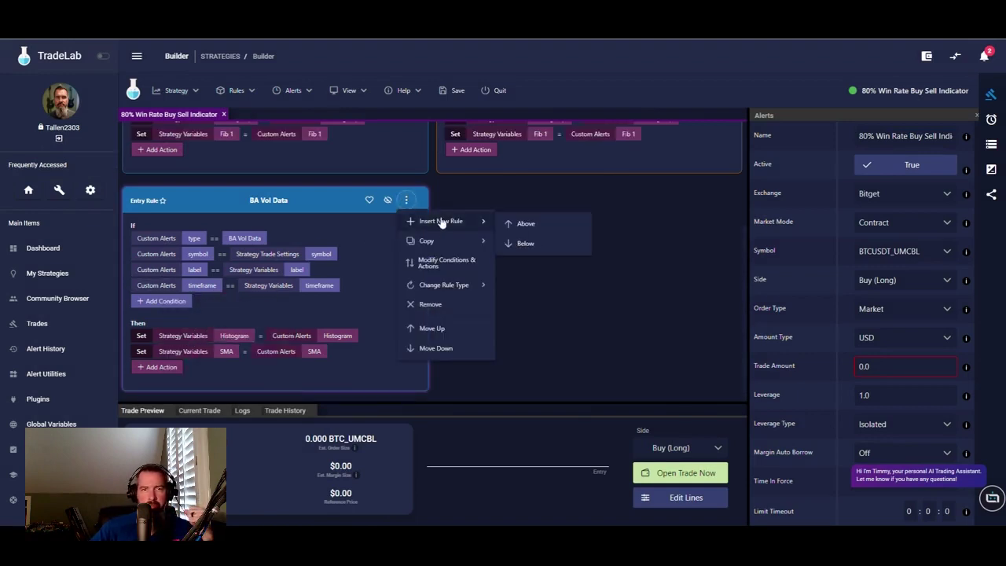
{"action": "mouse_move", "coordinate": [439, 244]}
{"action": "left_click", "coordinate": [529, 287]}
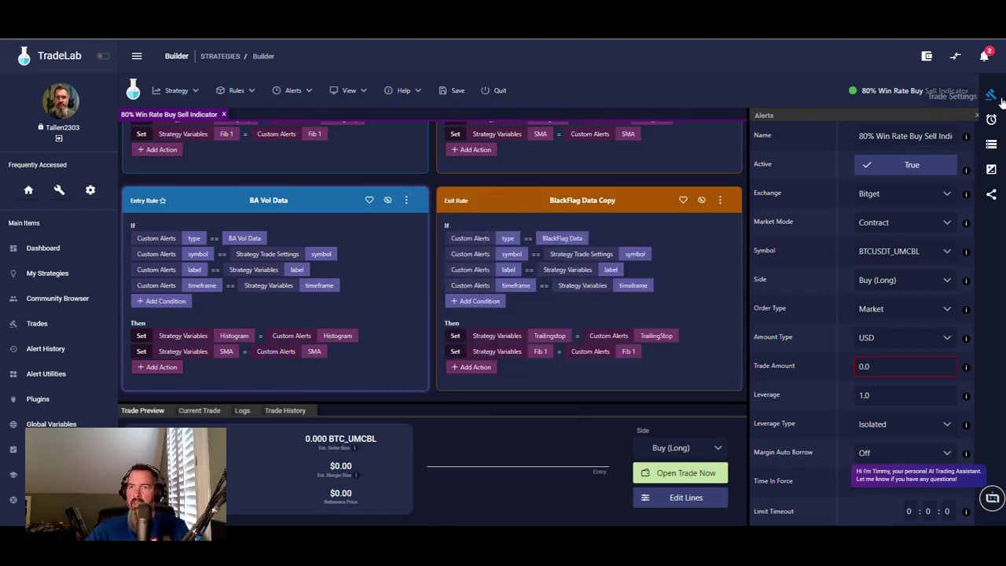
{"action": "left_click", "coordinate": [992, 146]}
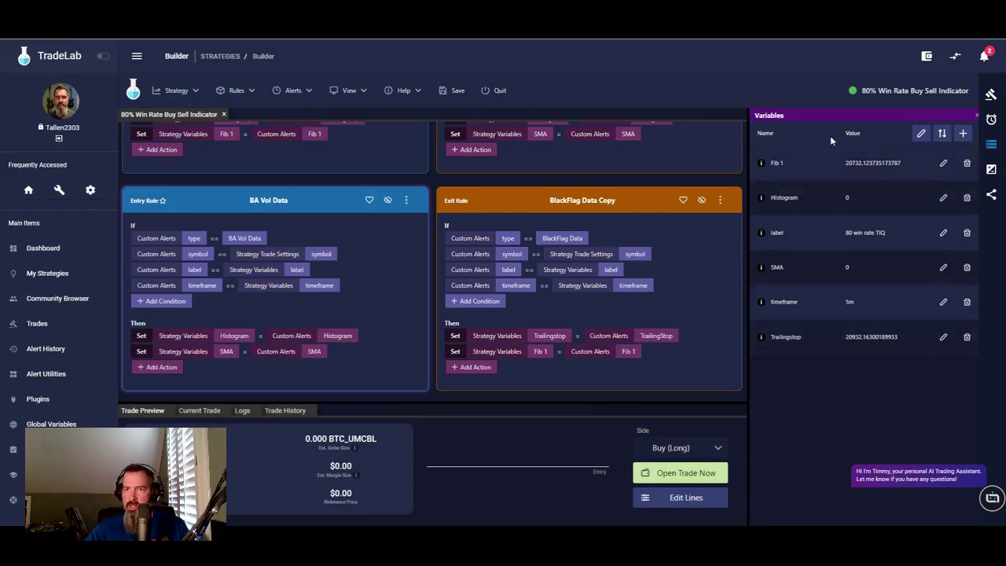
{"action": "key", "text": "alt+Tab"}
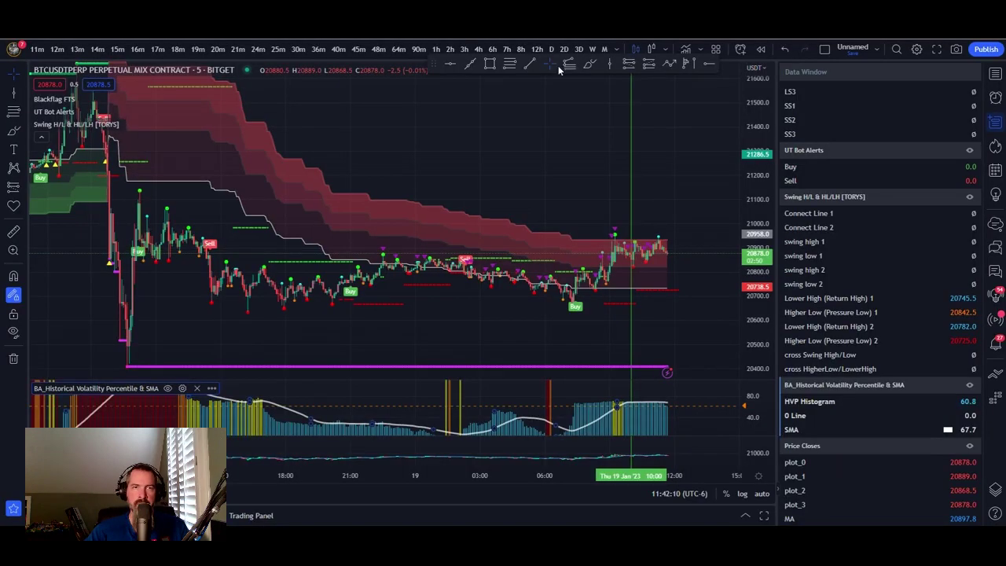
- Scroll through the TradingView Data Window's indicator values, then return to TradeLab
{"action": "scroll", "coordinate": [863, 303], "scroll_direction": "down", "scroll_amount": 3}
{"action": "scroll", "coordinate": [901, 342], "scroll_direction": "up", "scroll_amount": 3}
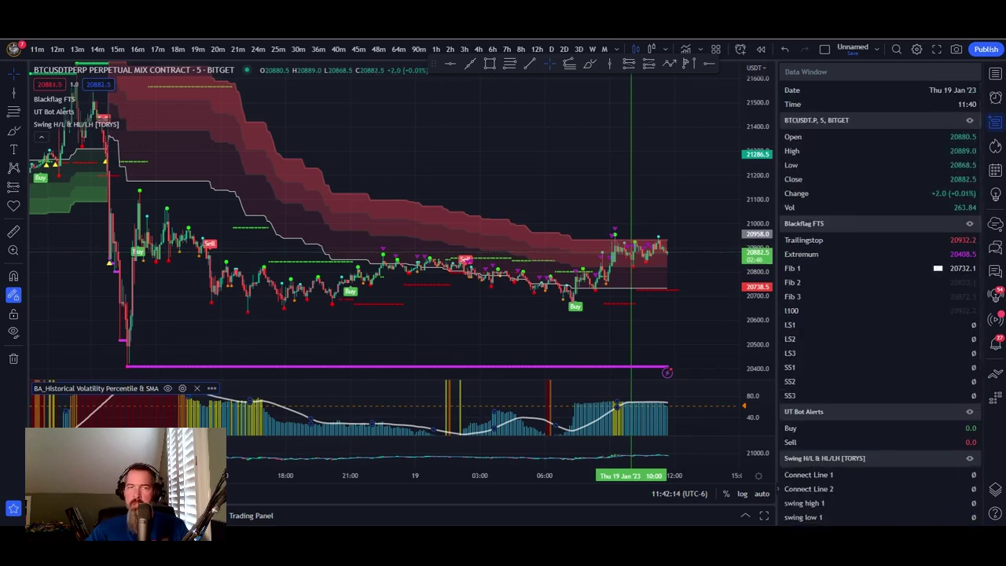
{"action": "key", "text": "alt+Tab"}
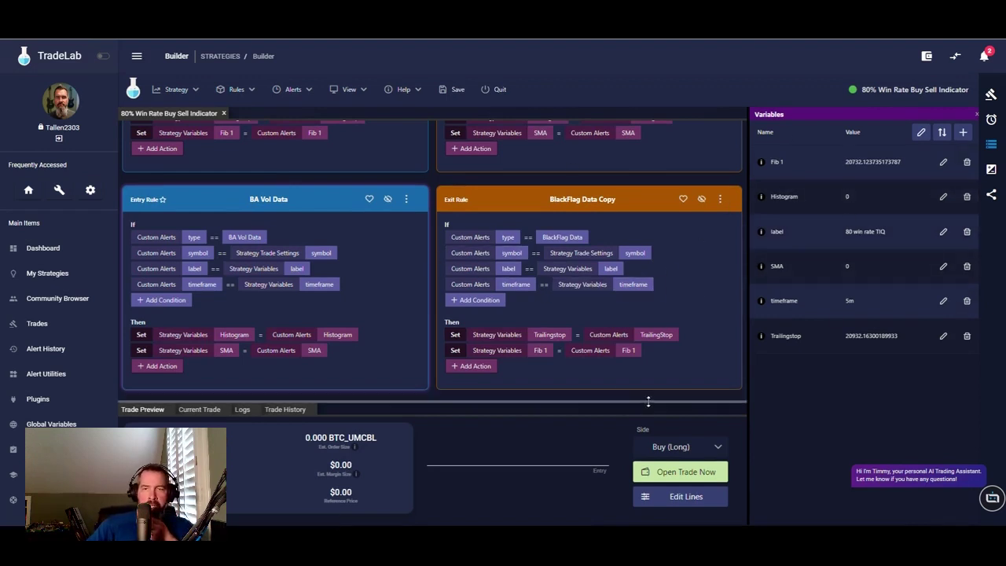
- Read the swing-low stop and 1.5 profit notes, then bring TradingView back up
{"action": "key", "text": "alt+Tab"}
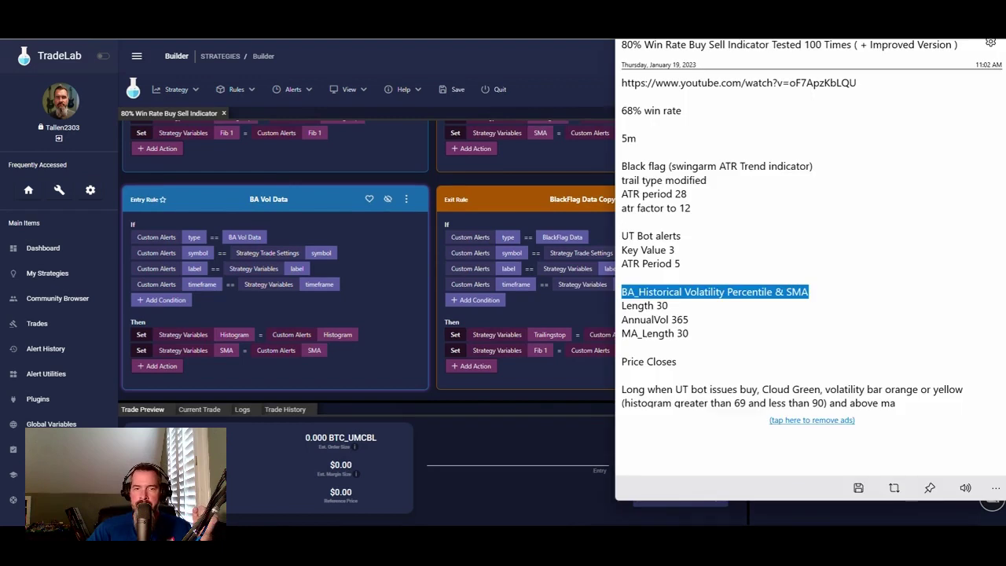
{"action": "scroll", "coordinate": [715, 331], "scroll_direction": "down", "scroll_amount": 2}
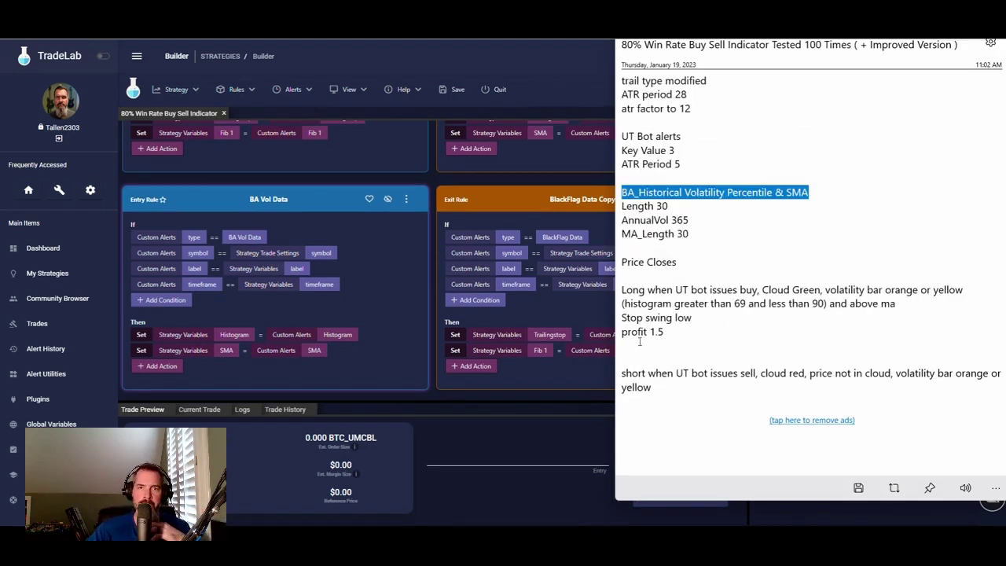
{"action": "scroll", "coordinate": [692, 259], "scroll_direction": "up", "scroll_amount": 2}
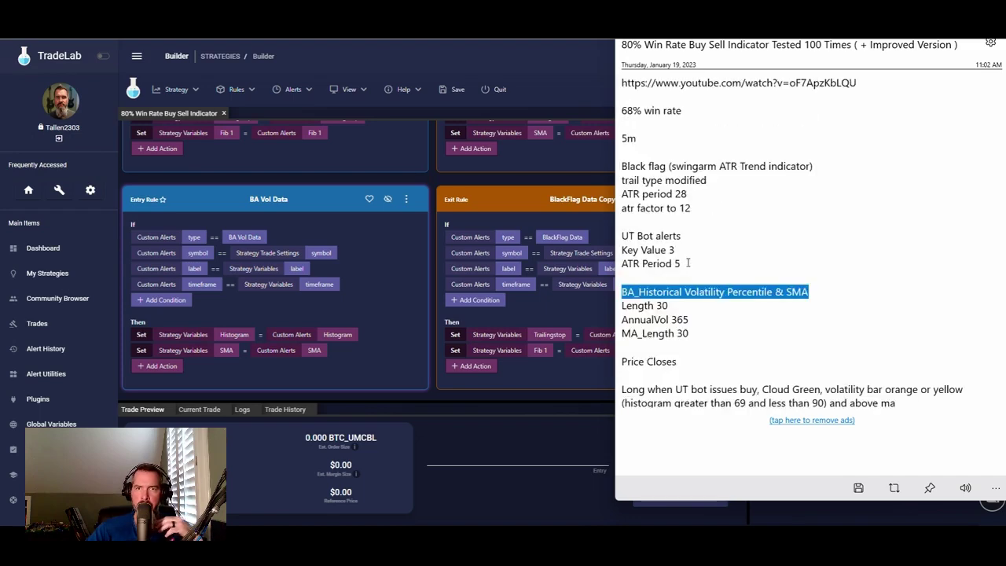
{"action": "scroll", "coordinate": [716, 242], "scroll_direction": "down", "scroll_amount": 3}
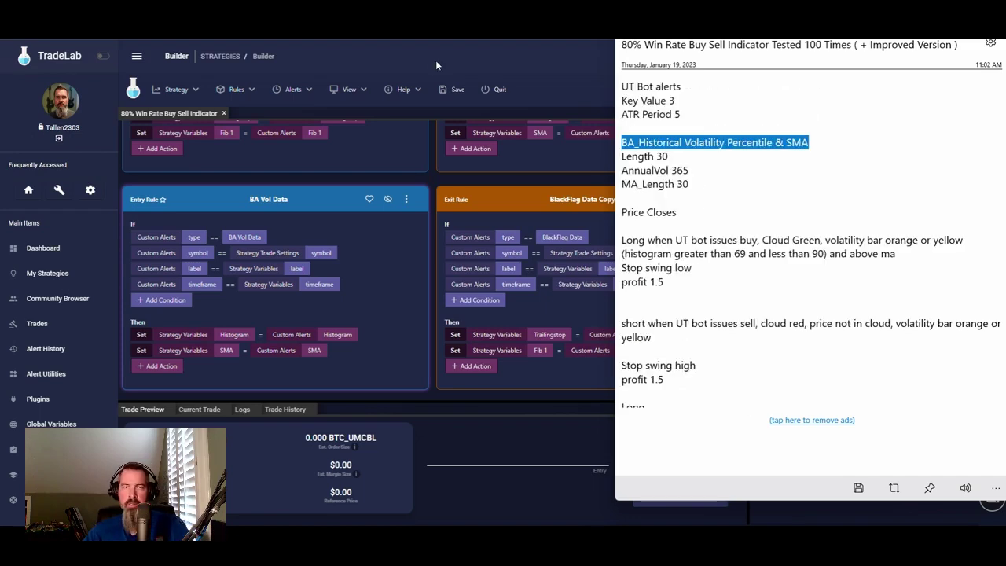
{"action": "key", "text": "alt+Tab"}
{"action": "key", "text": "alt+Tab"}
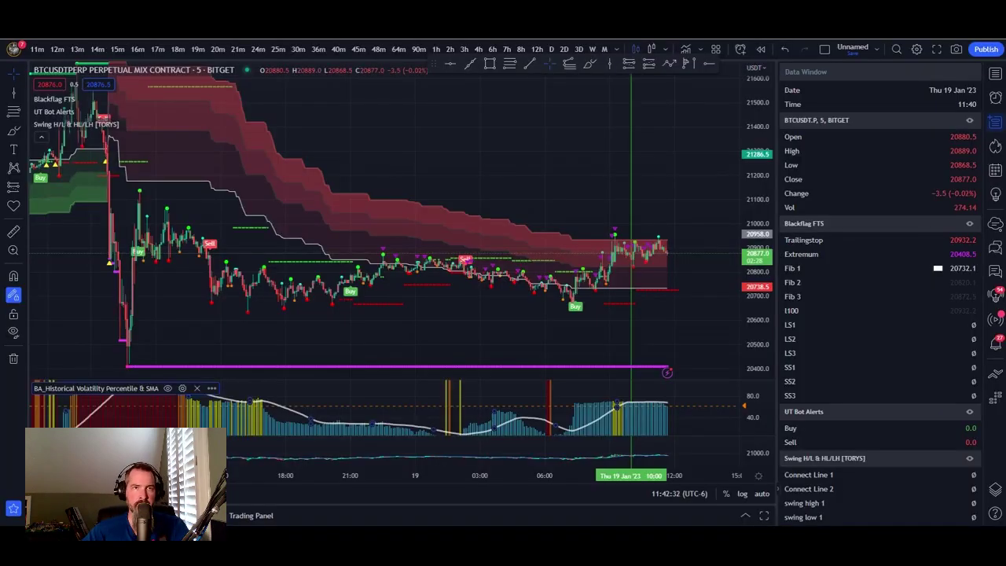
{"action": "key", "text": "alt+Tab"}
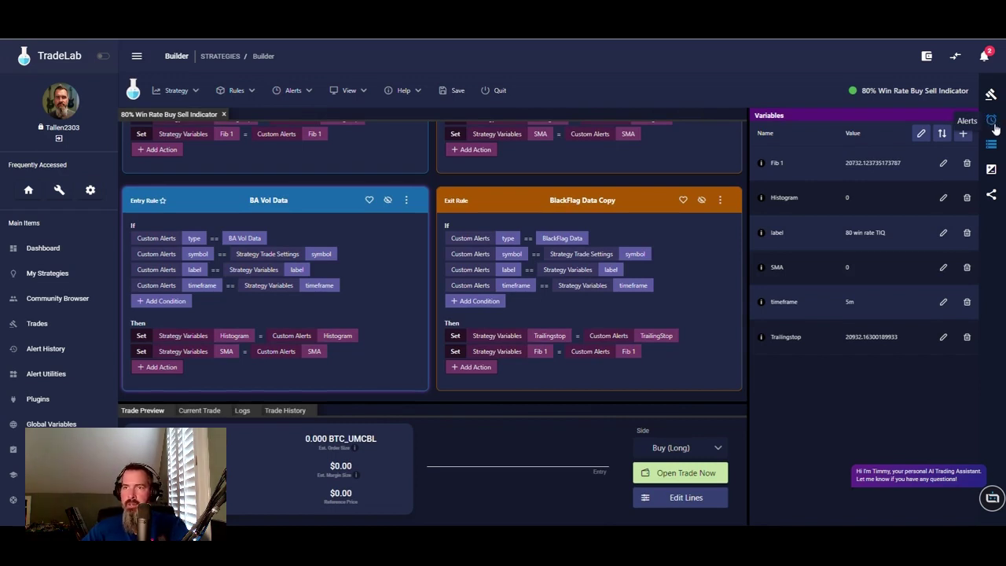
- Show TradeLab's alerts list with BlackFlag Data and BA Vol Data
{"action": "left_click", "coordinate": [993, 123]}
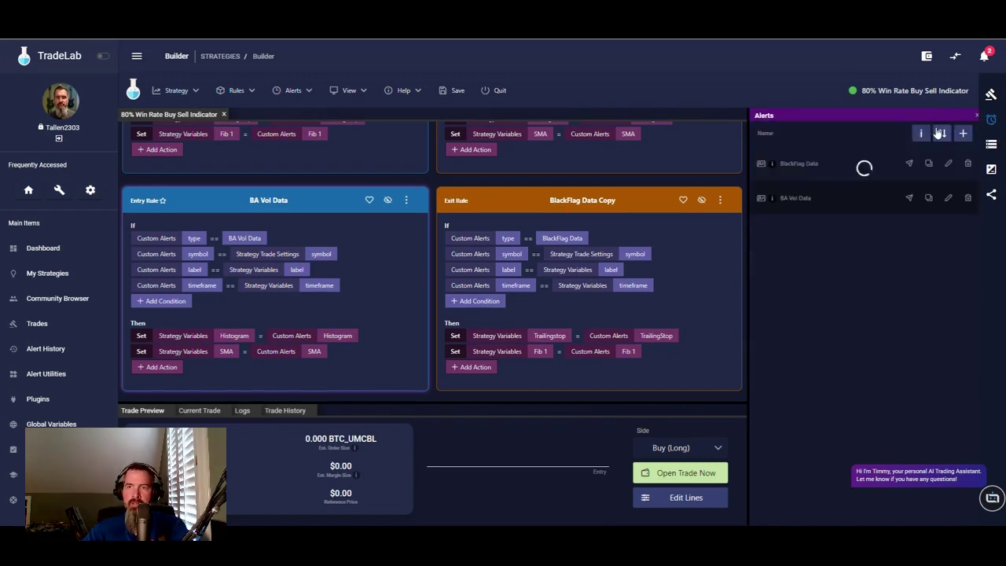
- Start a new alert named Swing High/Low Data and save that name as a new template
{"action": "left_click", "coordinate": [962, 134]}
{"action": "left_click", "coordinate": [292, 136]}
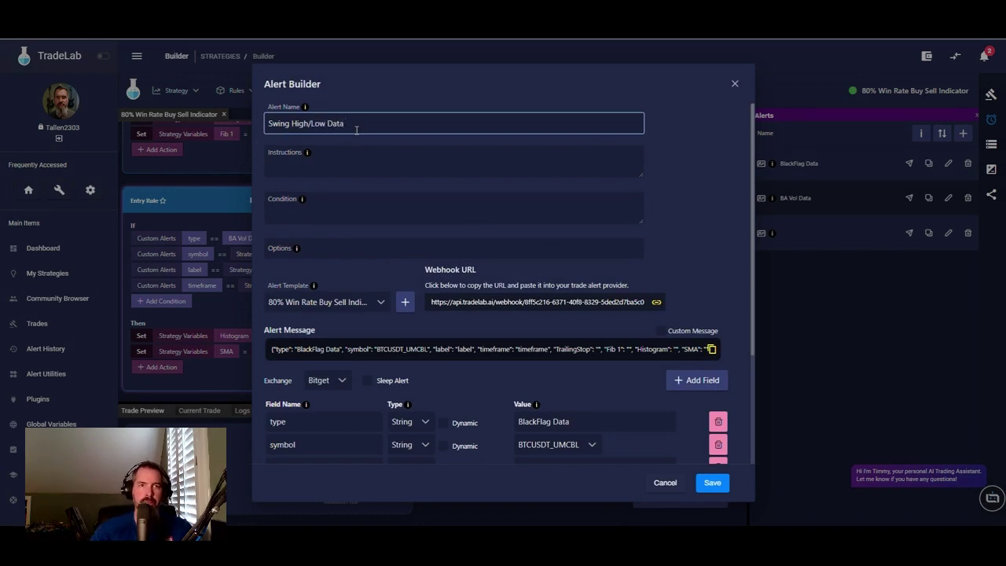
{"action": "left_click", "coordinate": [406, 303]}
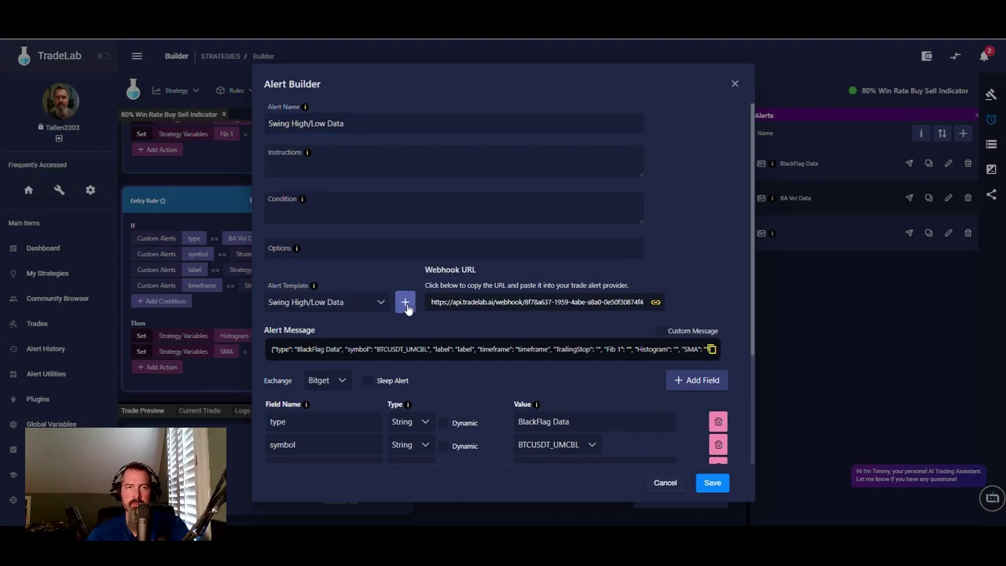
{"action": "scroll", "coordinate": [370, 346], "scroll_direction": "down", "scroll_amount": 4}
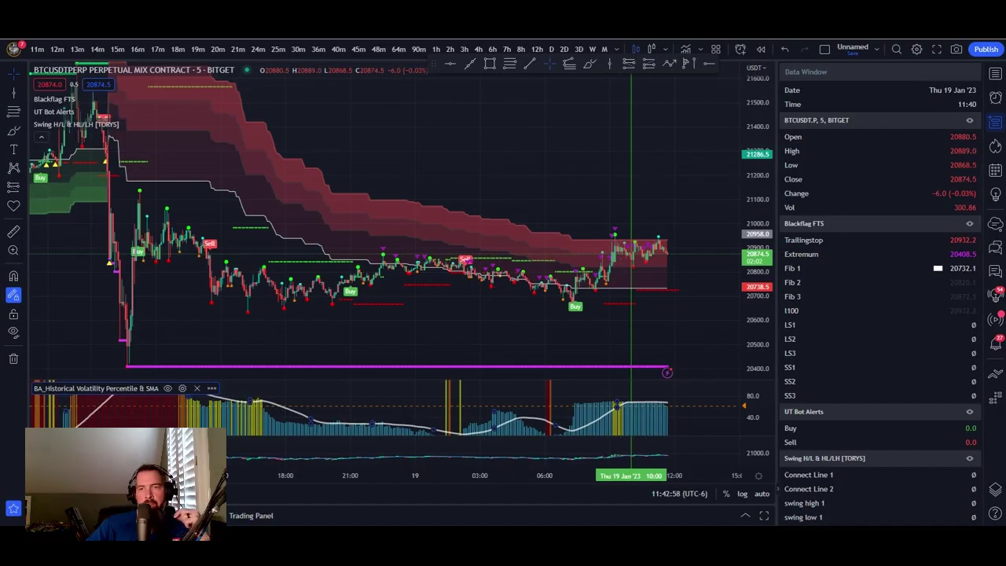
{"action": "scroll", "coordinate": [879, 327], "scroll_direction": "down", "scroll_amount": 3}
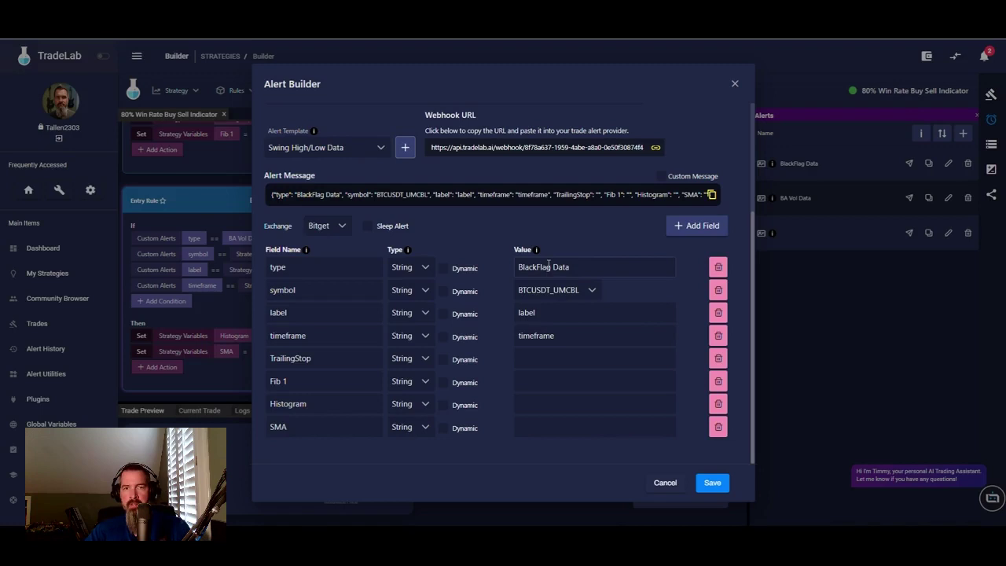
- Change the type value from BlackFlag to Swing High/Low Data
{"action": "double_click", "coordinate": [548, 266]}
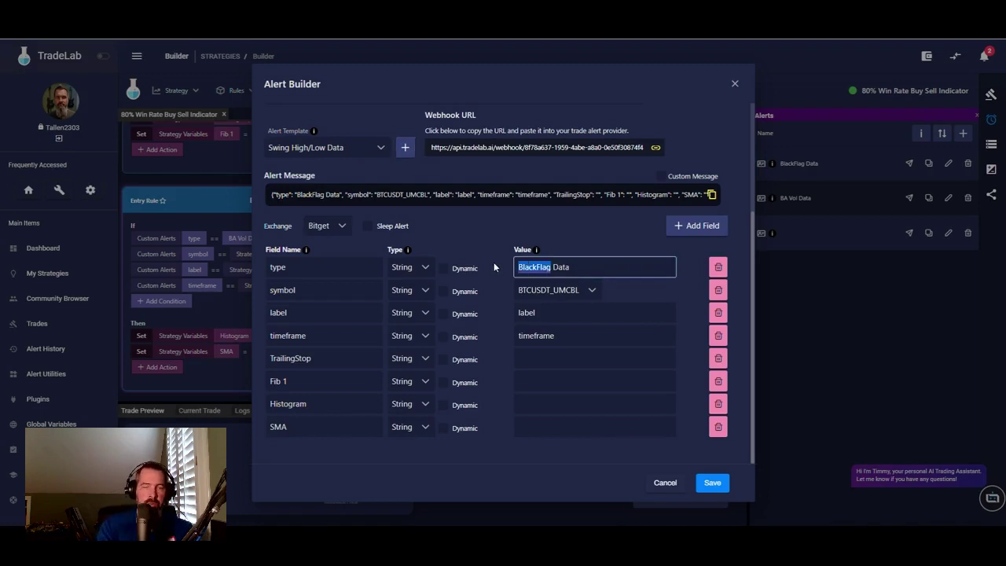
{"action": "type", "text": "Swing Hi"}
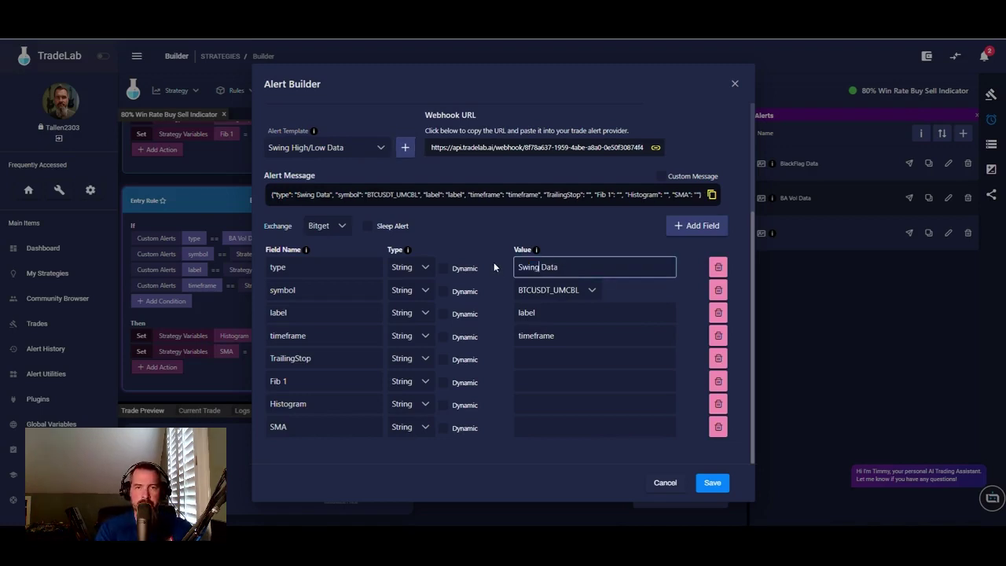
{"action": "type", "text": "gh/Low"}
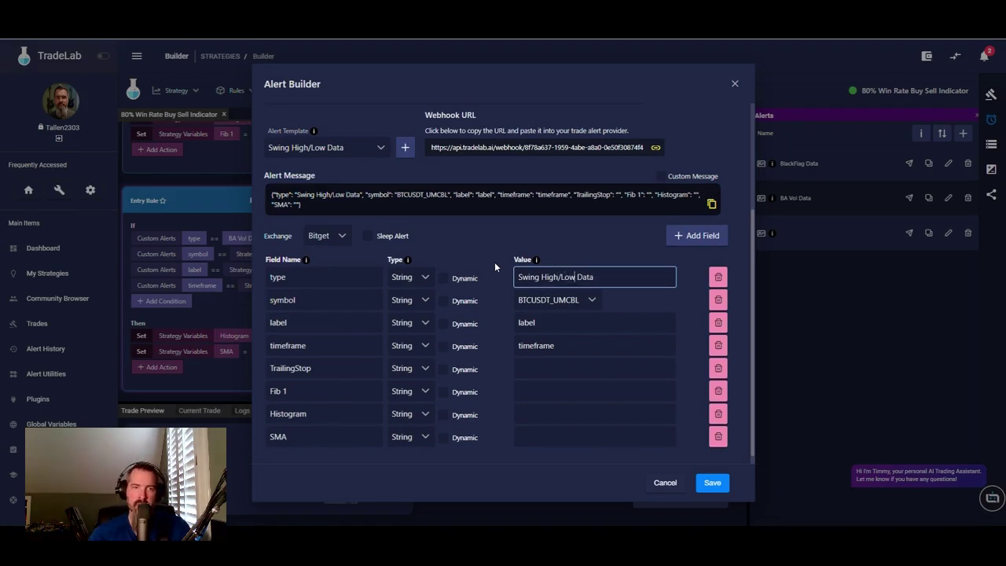
{"action": "scroll", "coordinate": [494, 262], "scroll_direction": "up", "scroll_amount": 3}
{"action": "scroll", "coordinate": [605, 259], "scroll_direction": "down", "scroll_amount": 4}
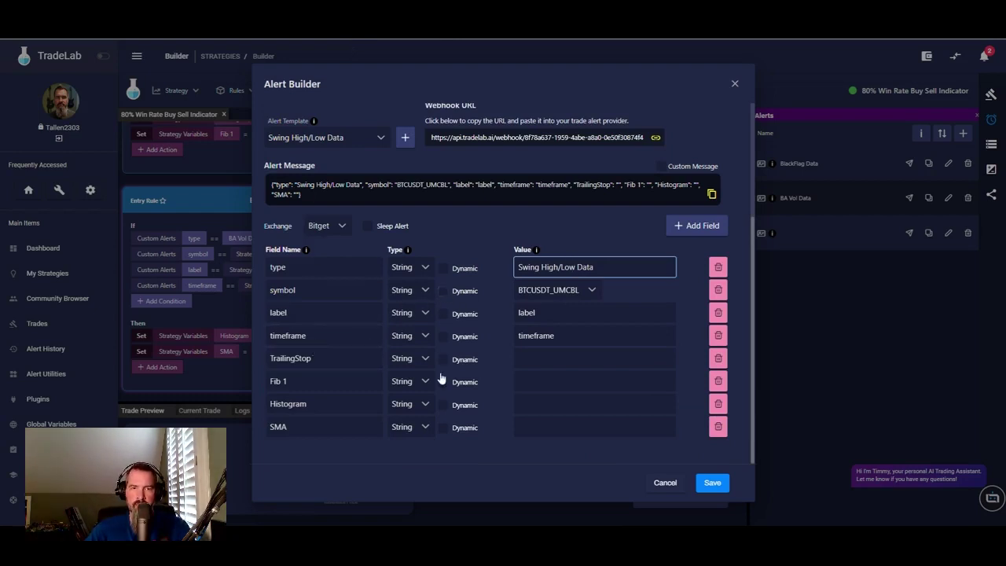
- Make the symbol, label, timeframe, TrailingStop, Fib 1, SMA and Histogram values dynamic
{"action": "left_click", "coordinate": [442, 291]}
{"action": "left_click", "coordinate": [443, 313]}
{"action": "left_click", "coordinate": [442, 336]}
{"action": "left_click", "coordinate": [443, 359]}
{"action": "left_click", "coordinate": [444, 382]}
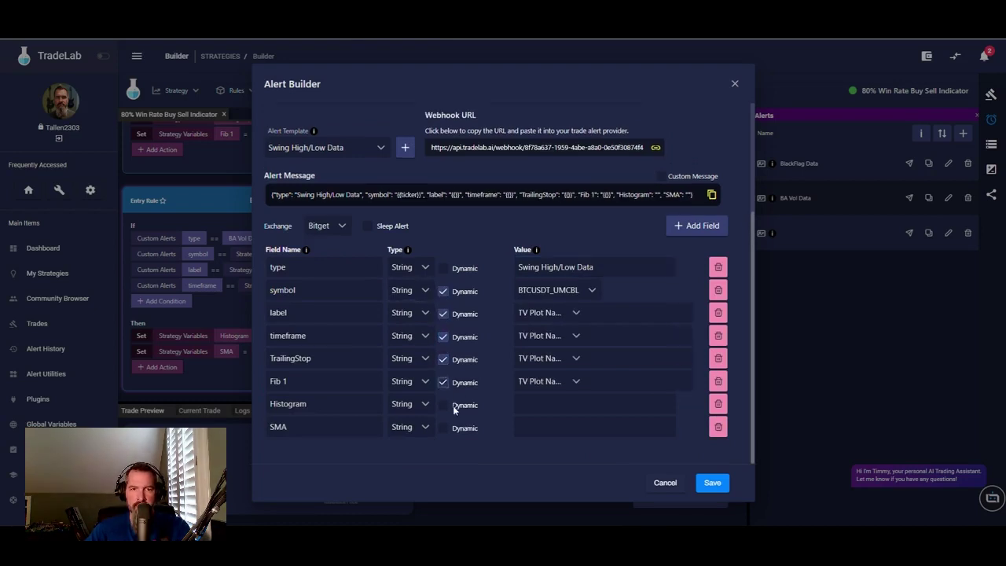
{"action": "left_click", "coordinate": [444, 427]}
{"action": "left_click", "coordinate": [443, 406]}
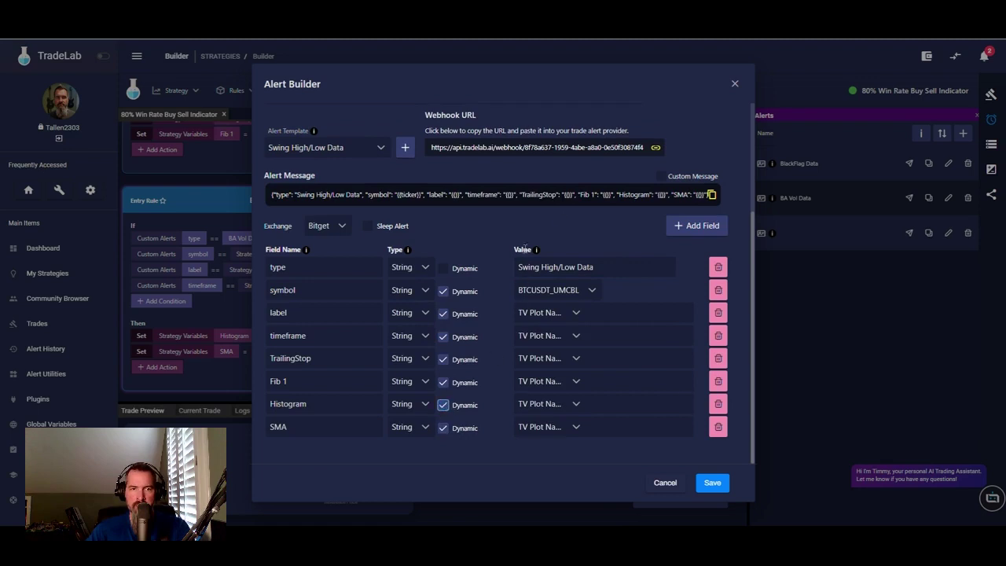
- Source label and timeframe from the label and timeframe strategy variables, giving 5m
{"action": "left_click", "coordinate": [579, 316]}
{"action": "left_click", "coordinate": [552, 416]}
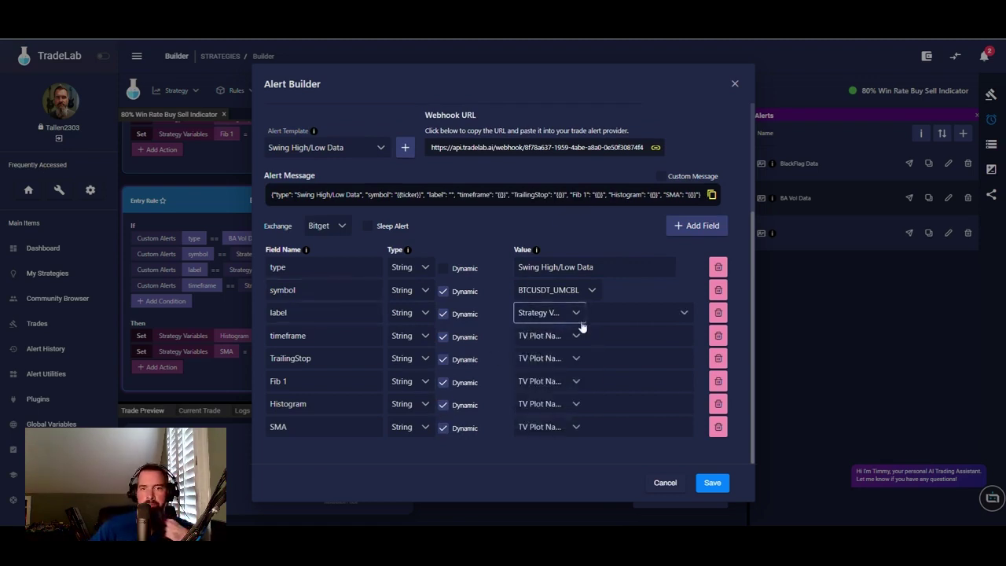
{"action": "left_click", "coordinate": [582, 349]}
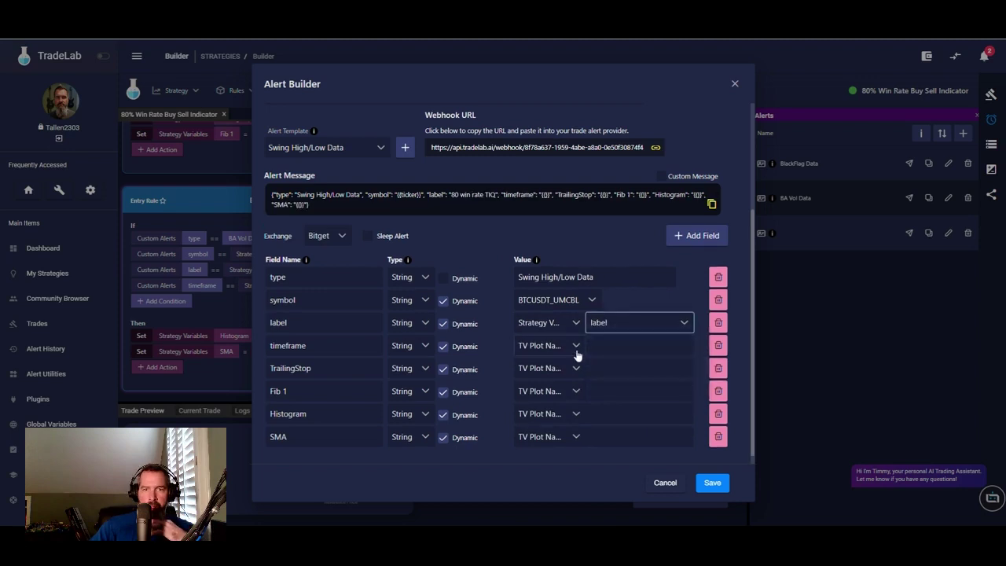
{"action": "left_click", "coordinate": [576, 345]}
{"action": "left_click", "coordinate": [564, 452]}
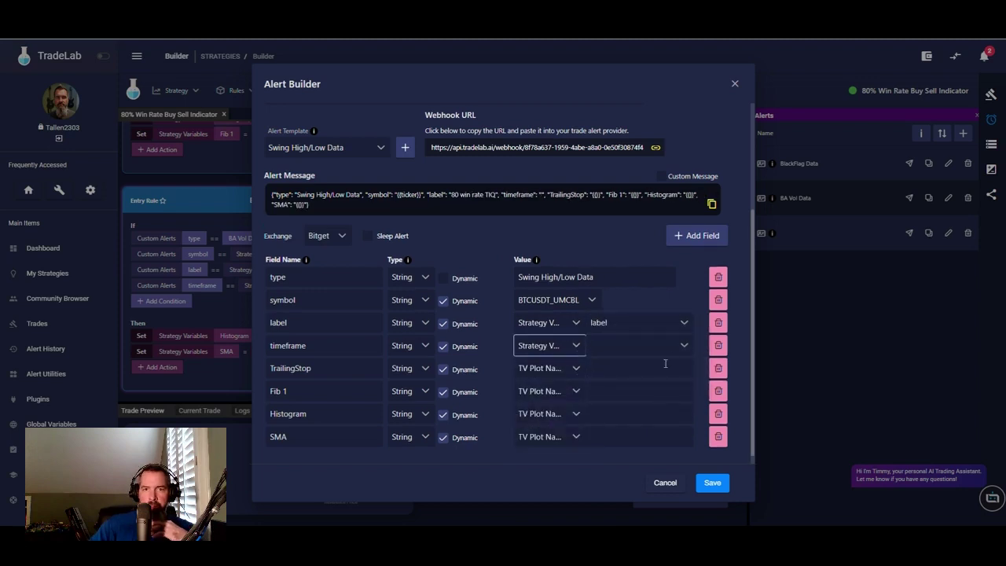
{"action": "left_click", "coordinate": [674, 348]}
{"action": "left_click", "coordinate": [613, 419]}
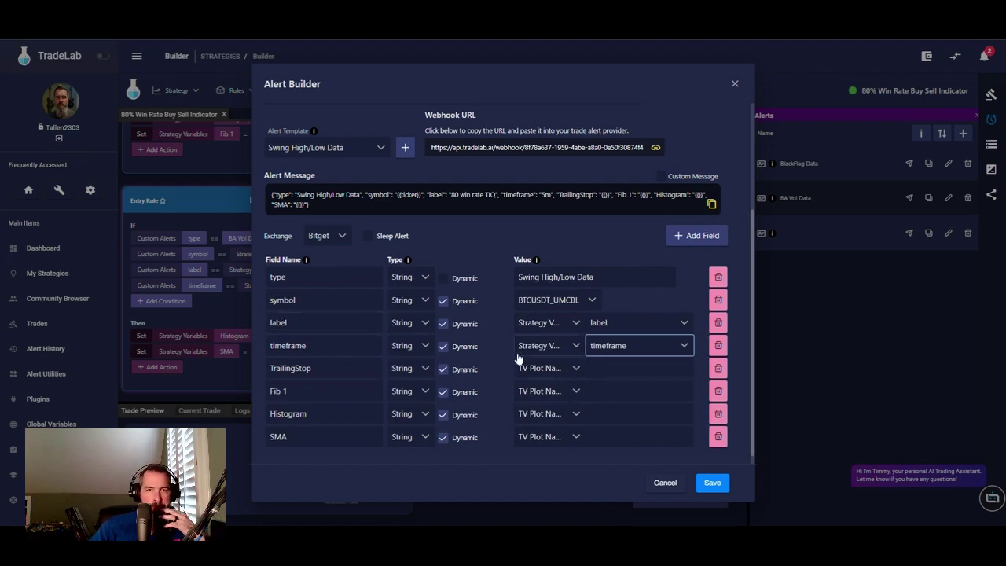
- Rename the last four fields to Swing High 1, Swing Low 1, Swing High 2 and Swing Low 2
{"action": "double_click", "coordinate": [317, 368]}
{"action": "type", "text": "Swing High 1"}
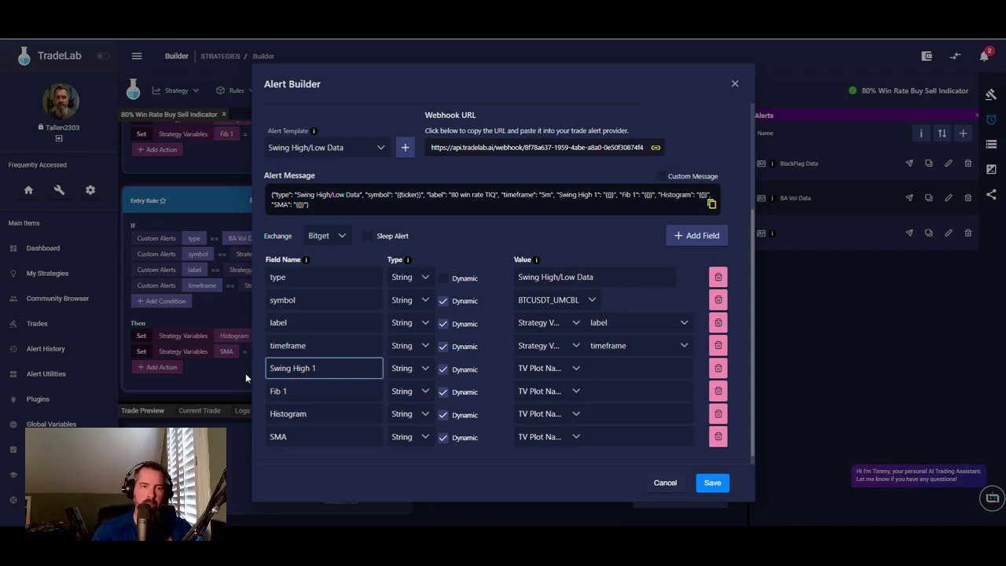
{"action": "key", "text": "Tab"}
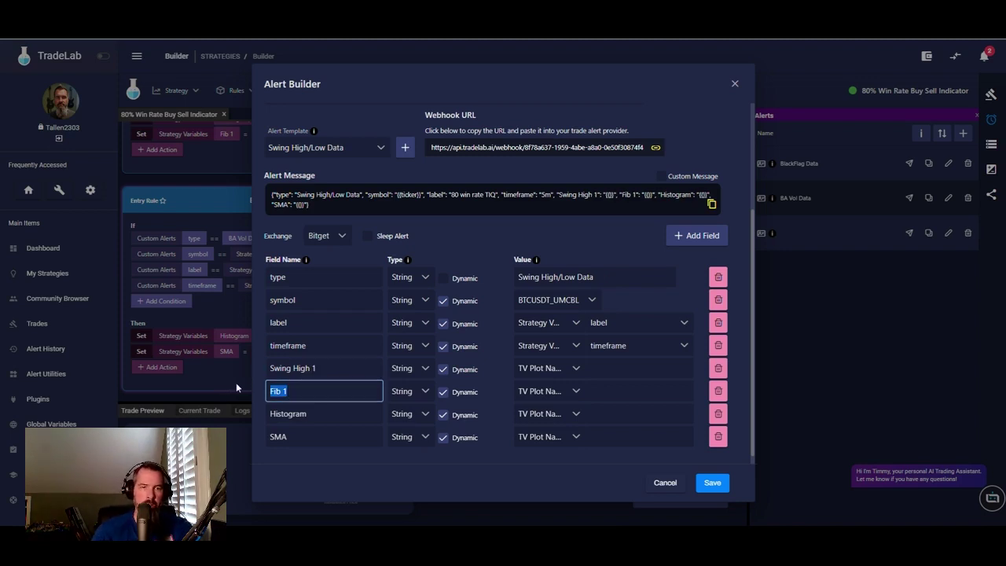
{"action": "type", "text": "Swing "}
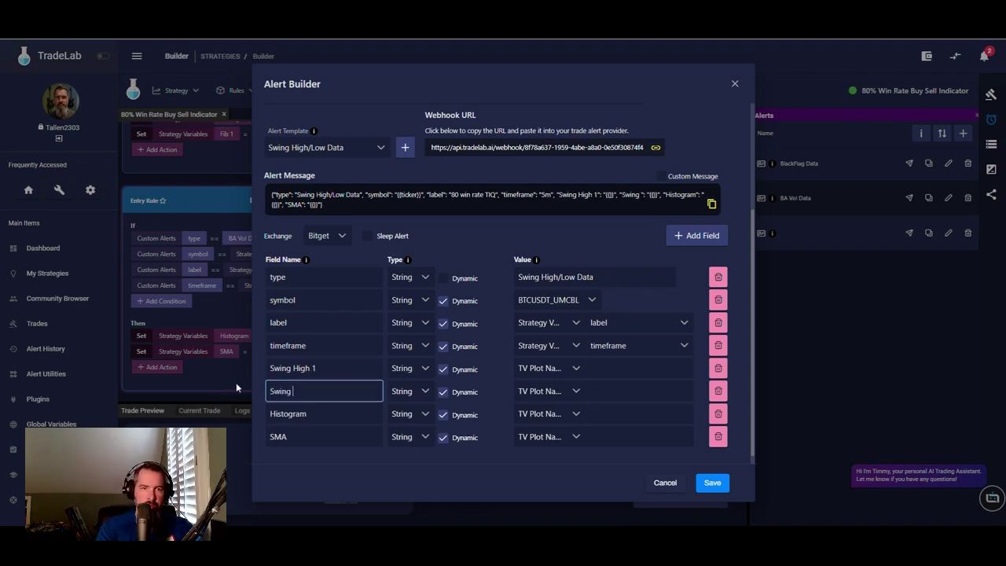
{"action": "type", "text": "Low 1"}
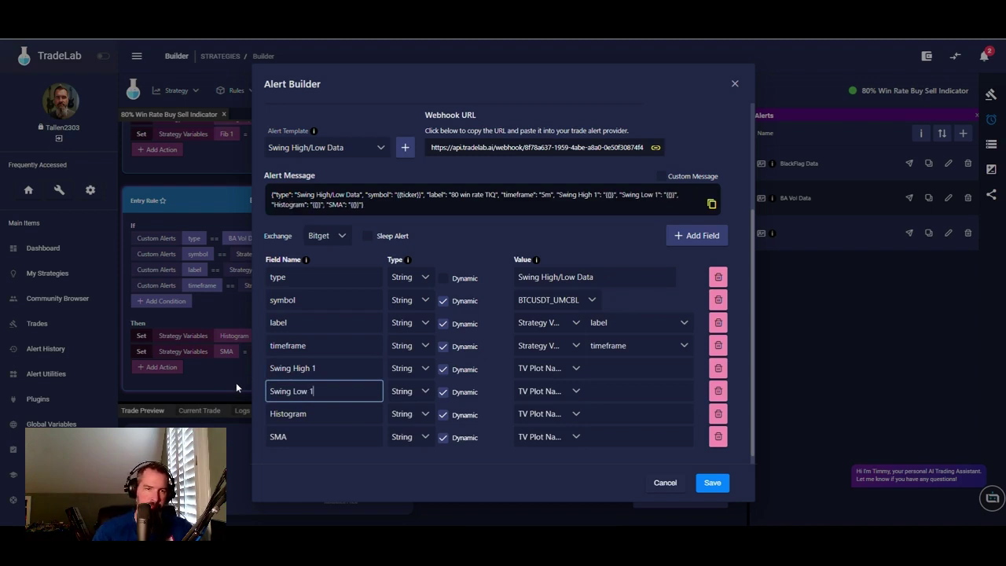
{"action": "key", "text": "Tab"}
{"action": "type", "text": "S"}
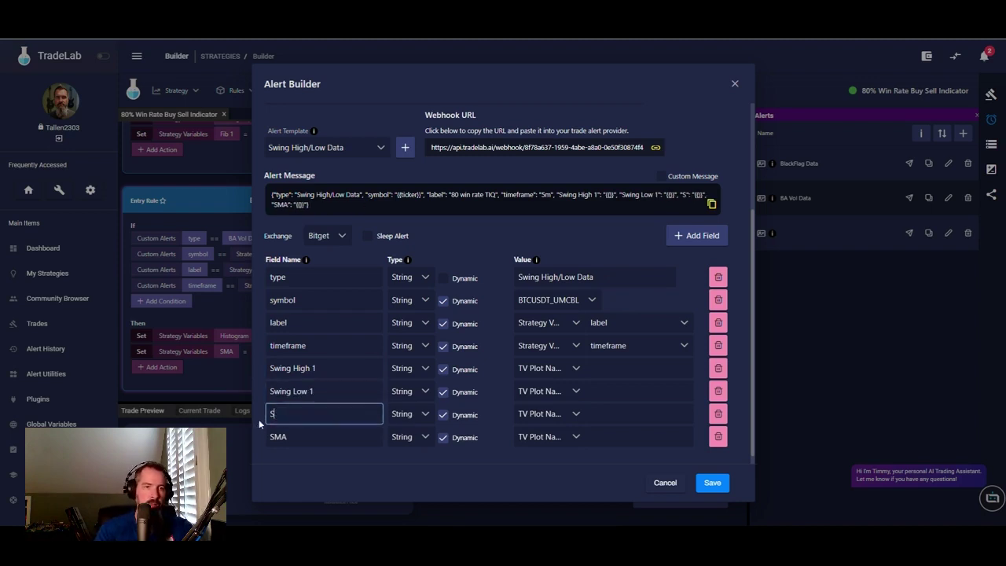
{"action": "type", "text": "wing High 2"}
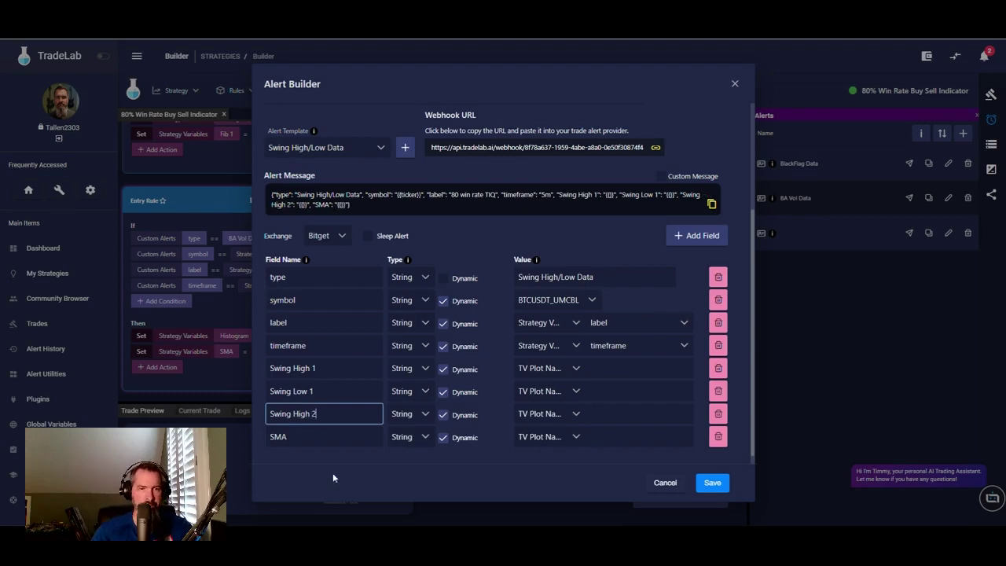
{"action": "key", "text": "Tab"}
{"action": "type", "text": "Swing Low 2"}
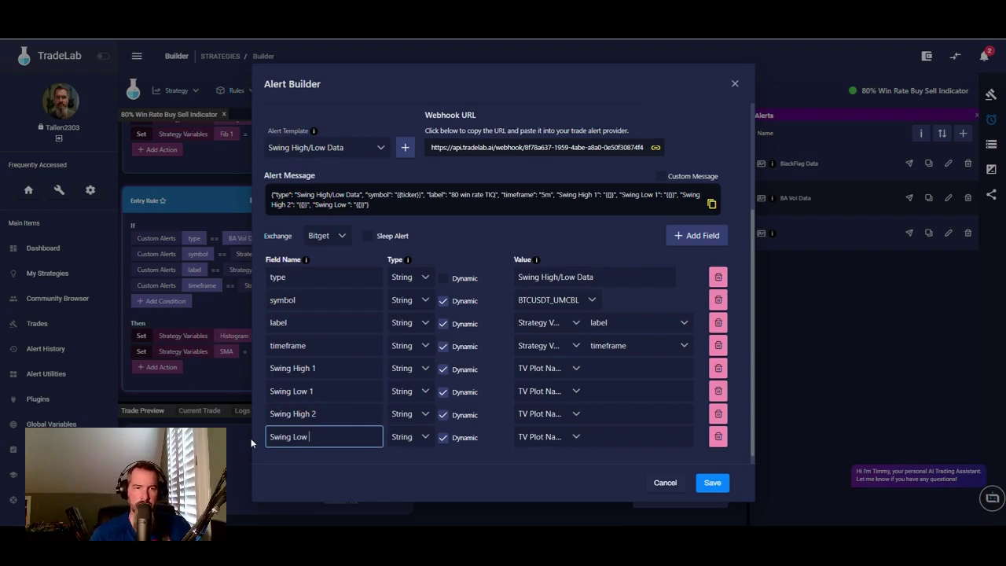
{"action": "left_click", "coordinate": [425, 369]}
- Set the data type of all four Swing High/Low fields to Number
{"action": "left_click", "coordinate": [411, 412]}
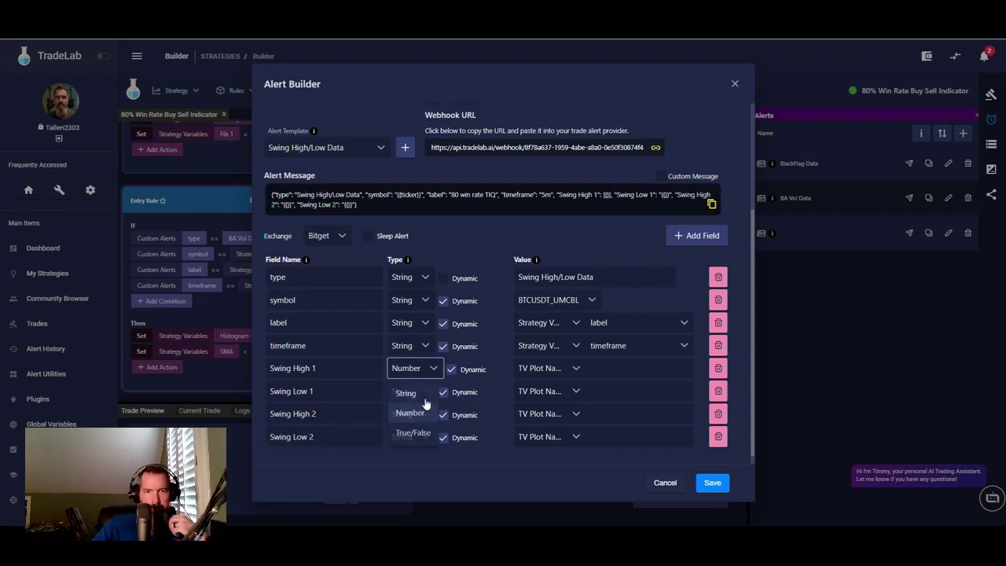
{"action": "left_click", "coordinate": [424, 391]}
{"action": "left_click", "coordinate": [410, 436]}
{"action": "left_click", "coordinate": [421, 414]}
{"action": "left_click", "coordinate": [410, 459]}
{"action": "left_click", "coordinate": [424, 438]}
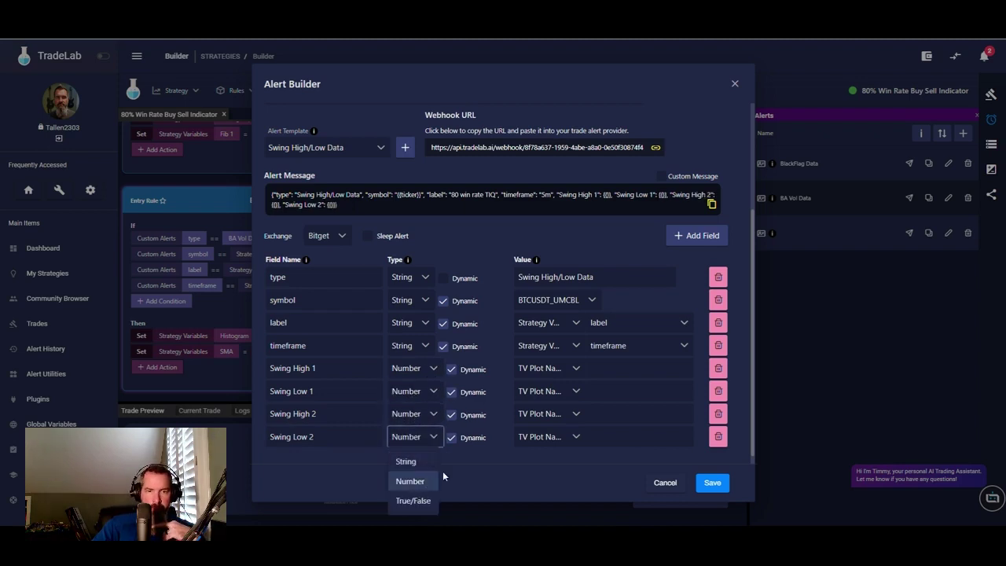
{"action": "left_click", "coordinate": [416, 481]}
- Source all four Swing High/Low fields from TV Plot Number
{"action": "left_click", "coordinate": [576, 368]}
{"action": "left_click", "coordinate": [574, 413]}
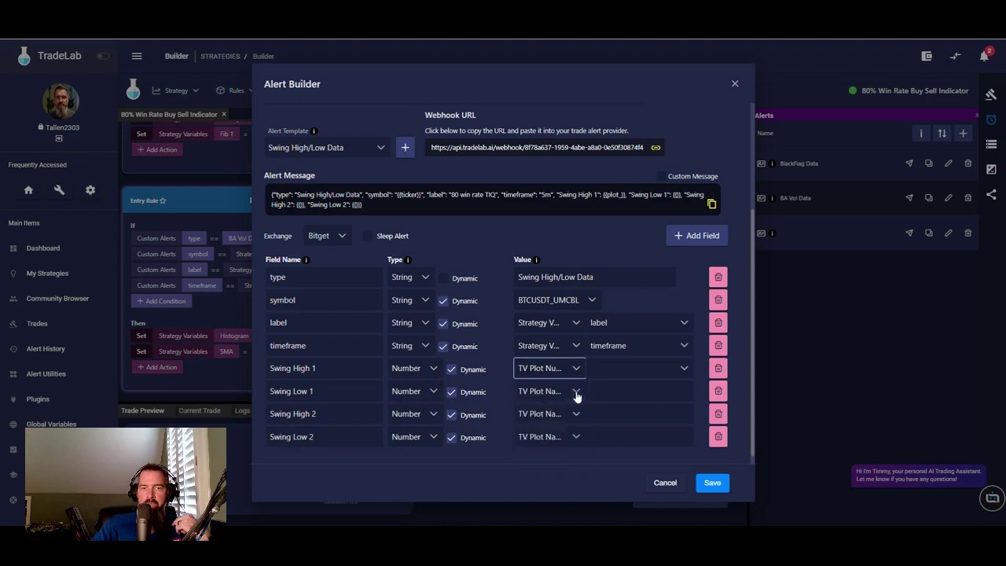
{"action": "left_click", "coordinate": [576, 391]}
{"action": "left_click", "coordinate": [573, 443]}
{"action": "left_click", "coordinate": [574, 412]}
{"action": "left_click", "coordinate": [560, 332]}
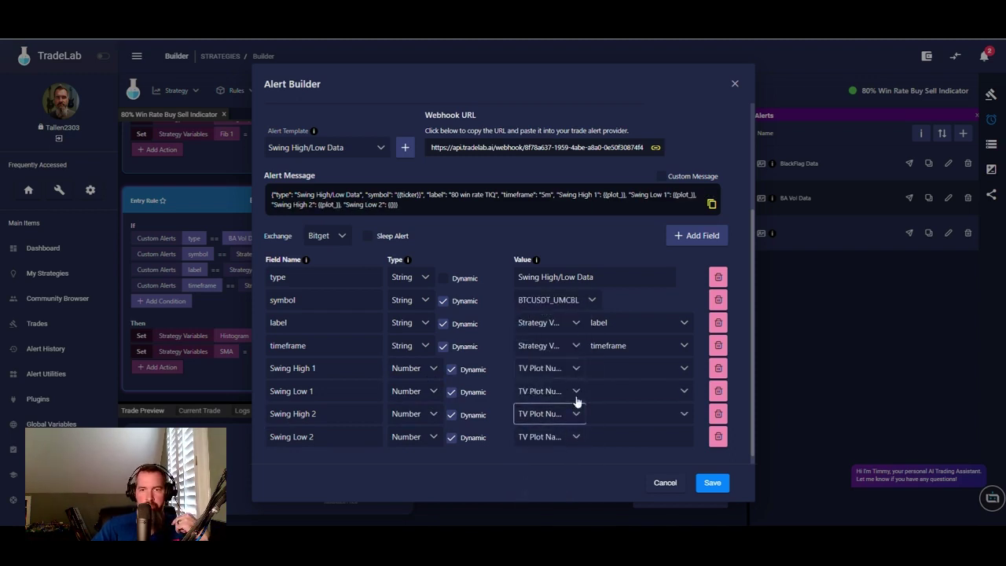
{"action": "left_click", "coordinate": [575, 436]}
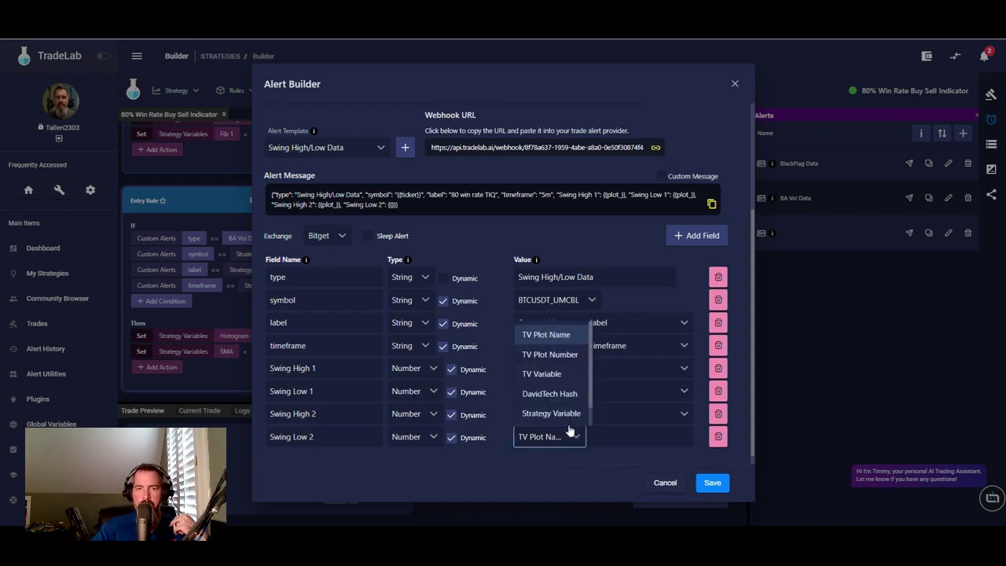
{"action": "left_click", "coordinate": [559, 356]}
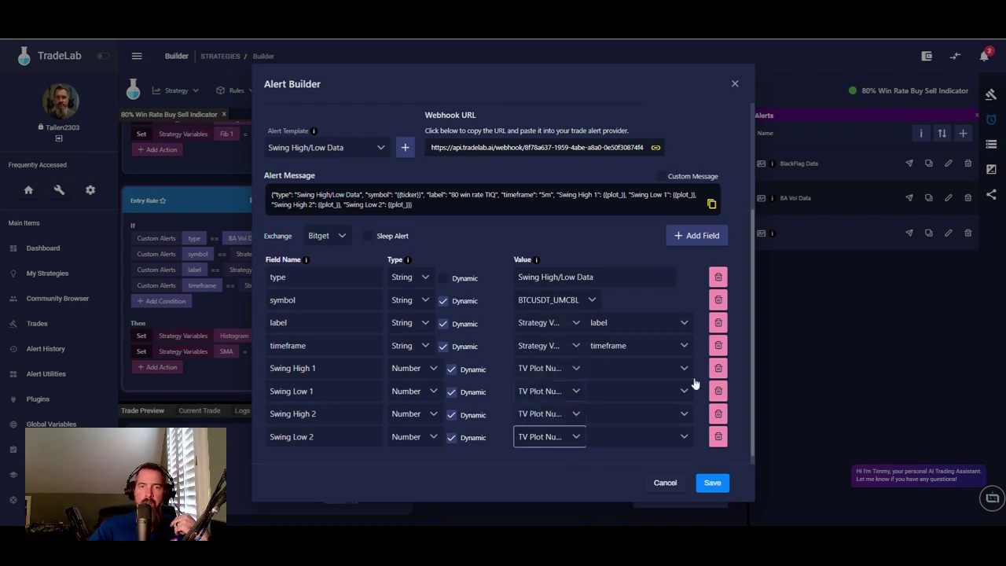
{"action": "key", "text": "alt+Tab"}
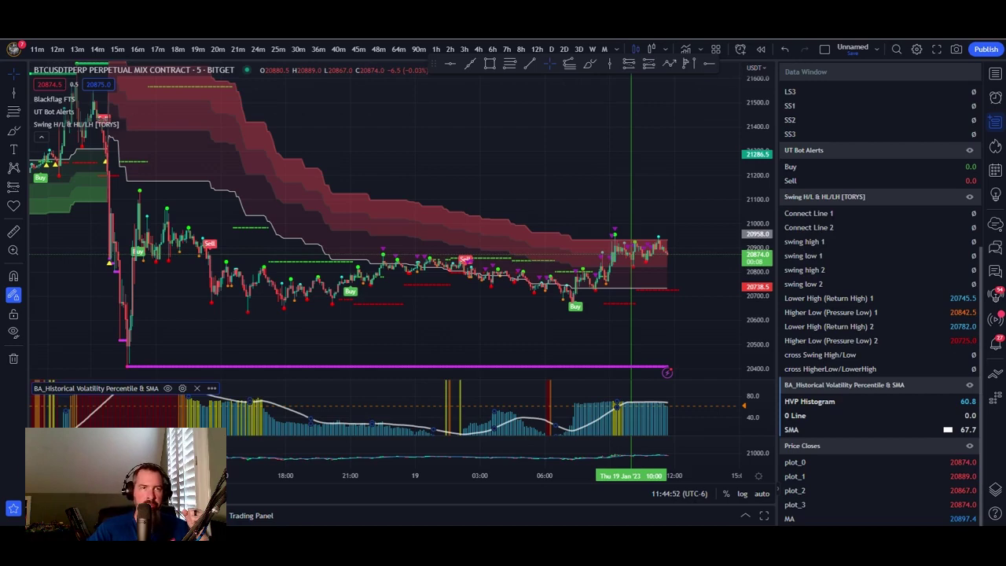
- Map Swing High 1 to Plot 2 and Swing Low 1 to Plot 3, checking against the chart
{"action": "key", "text": "alt+Tab"}
{"action": "left_click", "coordinate": [688, 370]}
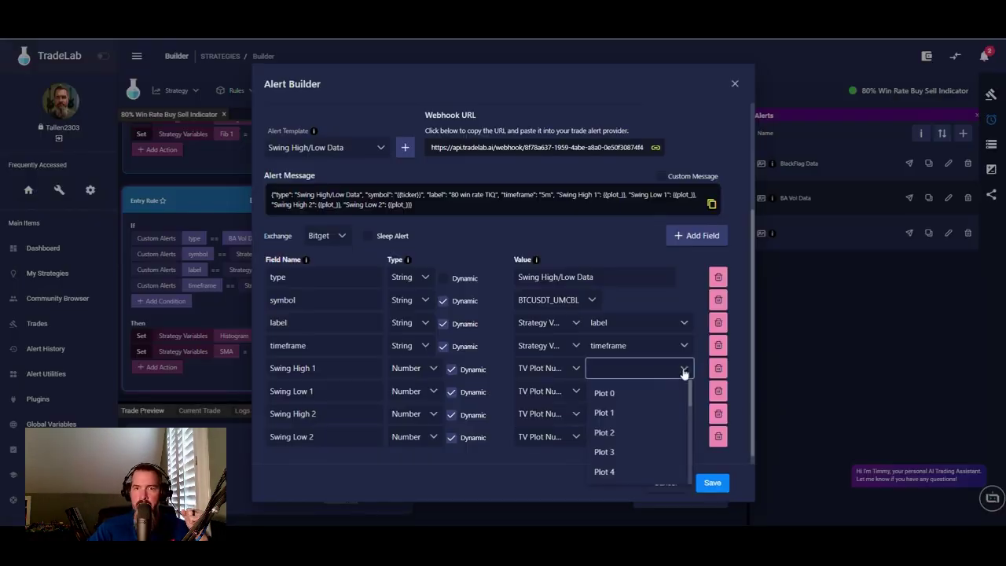
{"action": "left_click", "coordinate": [641, 433]}
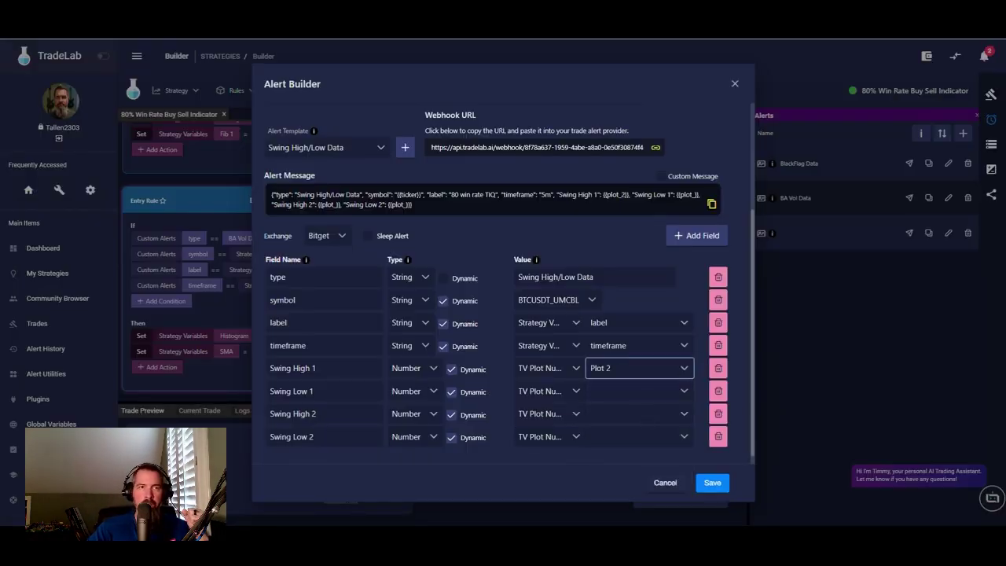
{"action": "key", "text": "alt+Tab"}
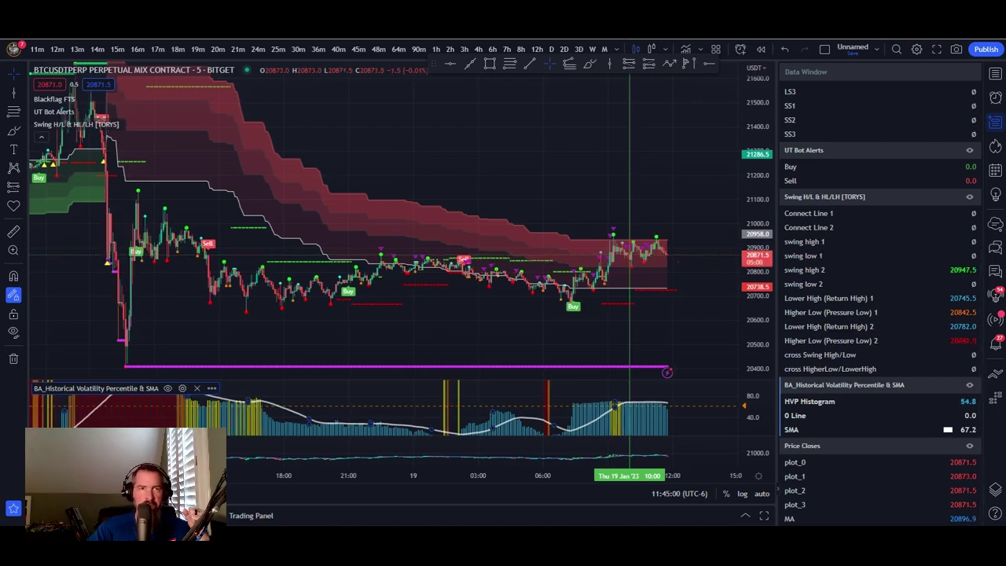
{"action": "key", "text": "alt+Tab"}
{"action": "left_click", "coordinate": [664, 393]}
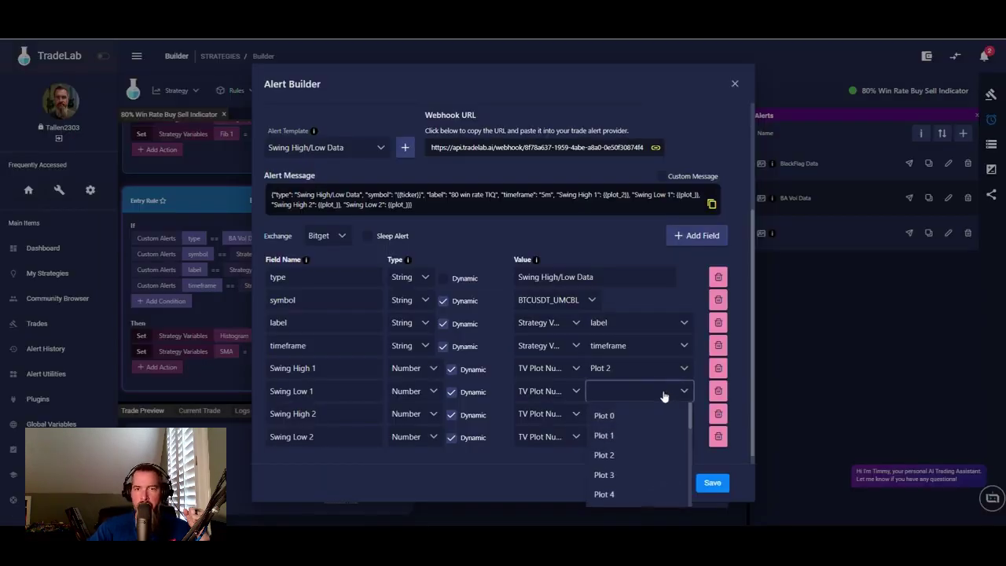
{"action": "left_click", "coordinate": [621, 476]}
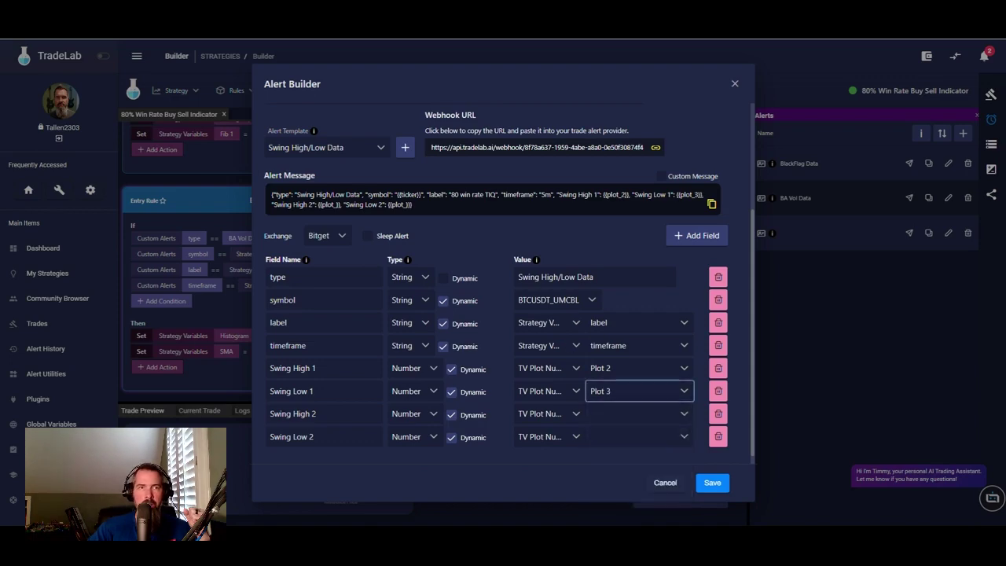
{"action": "key", "text": "alt+Tab"}
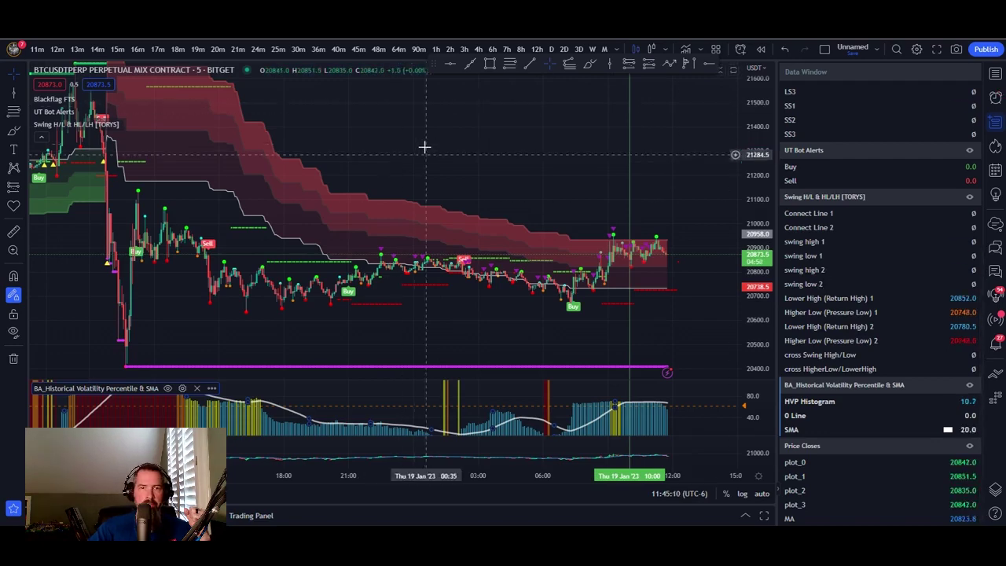
{"action": "key", "text": "alt+Tab"}
- Map Swing High 2 to Plot 4 and Swing Low 2 to Plot 5
{"action": "left_click", "coordinate": [681, 417]}
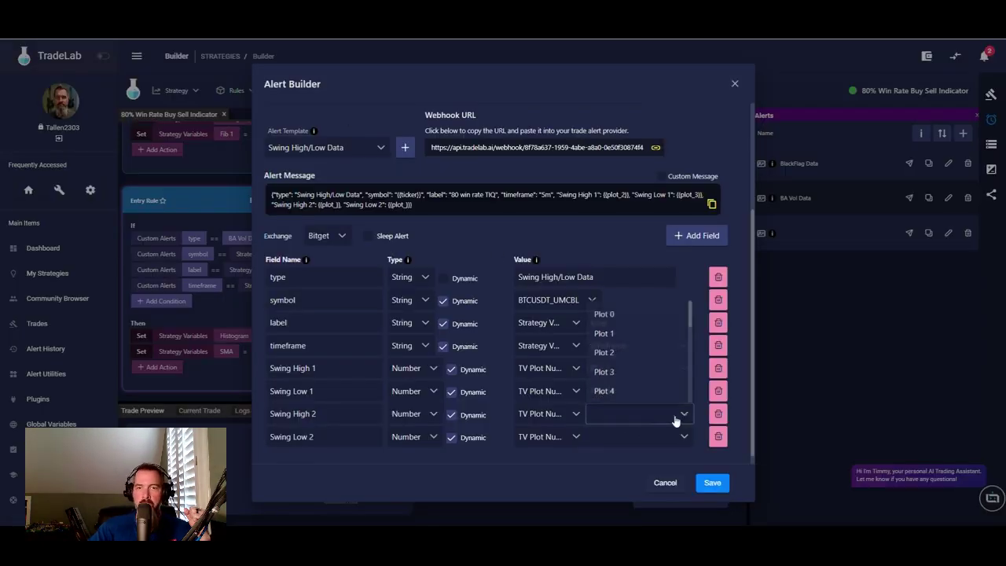
{"action": "left_click", "coordinate": [611, 392]}
{"action": "left_click", "coordinate": [665, 439]}
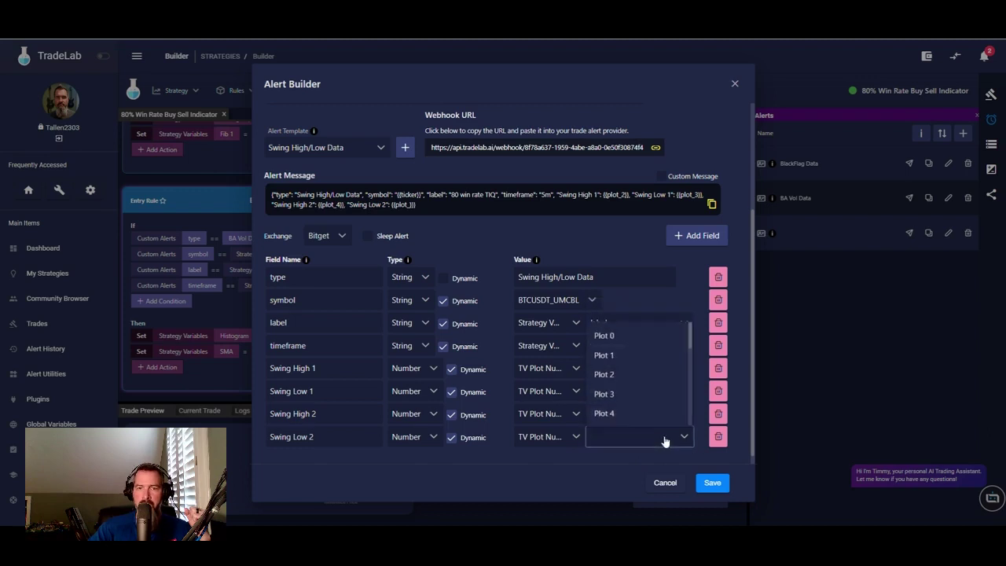
{"action": "left_click", "coordinate": [545, 415]}
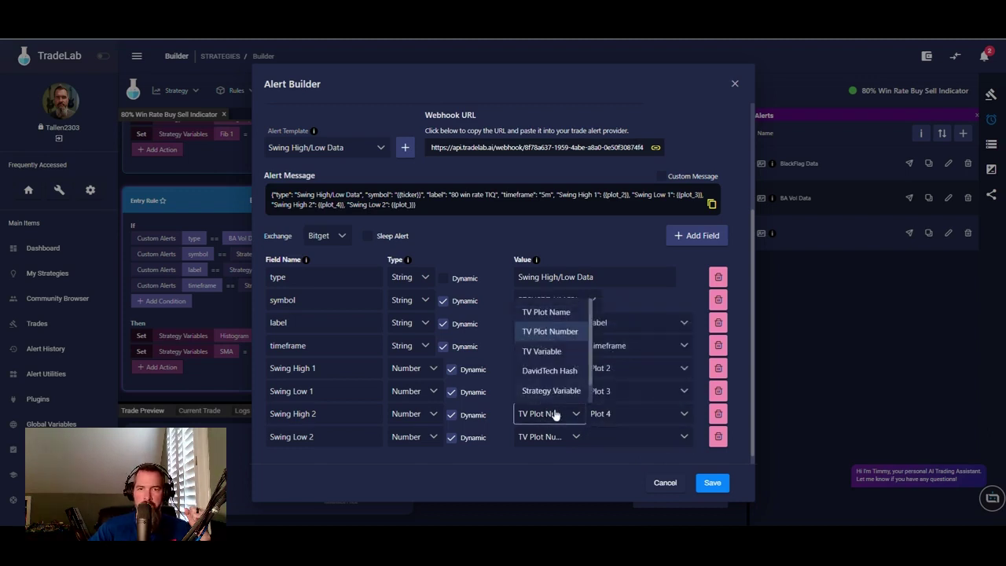
{"action": "left_click", "coordinate": [554, 332]}
{"action": "left_click", "coordinate": [684, 416]}
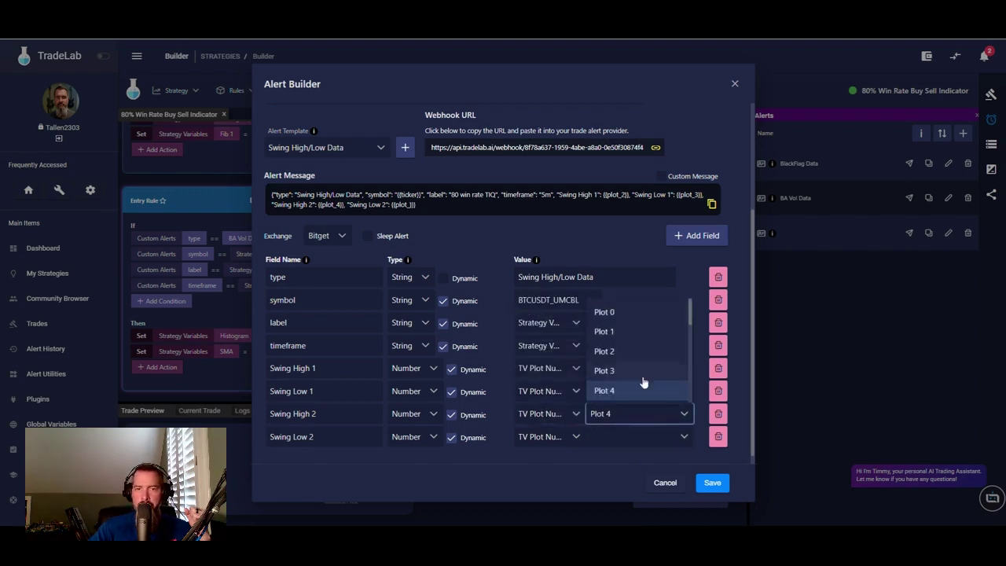
{"action": "left_click", "coordinate": [633, 390]}
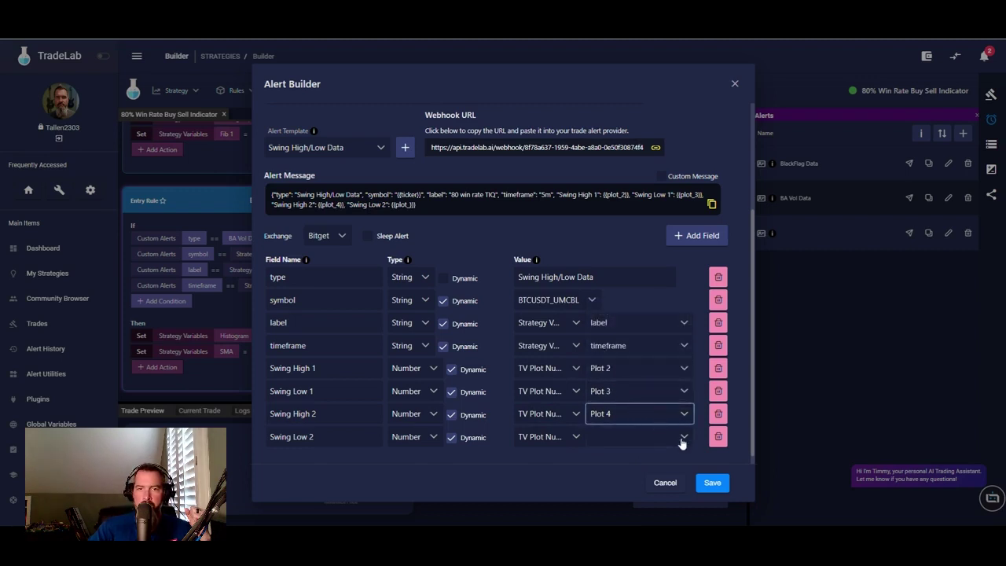
{"action": "left_click", "coordinate": [681, 439]}
{"action": "scroll", "coordinate": [628, 405], "scroll_direction": "down", "scroll_amount": 1}
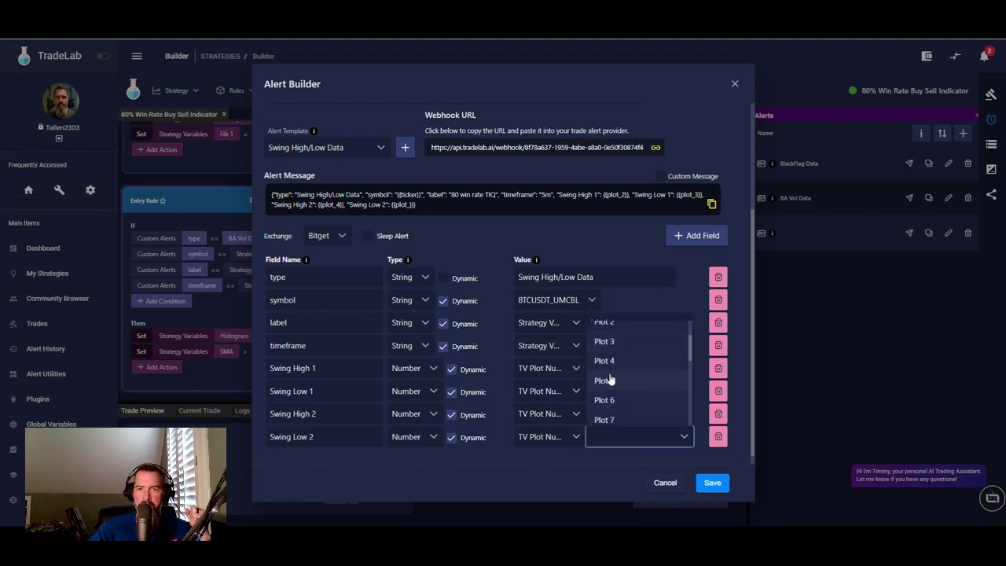
{"action": "left_click", "coordinate": [610, 380]}
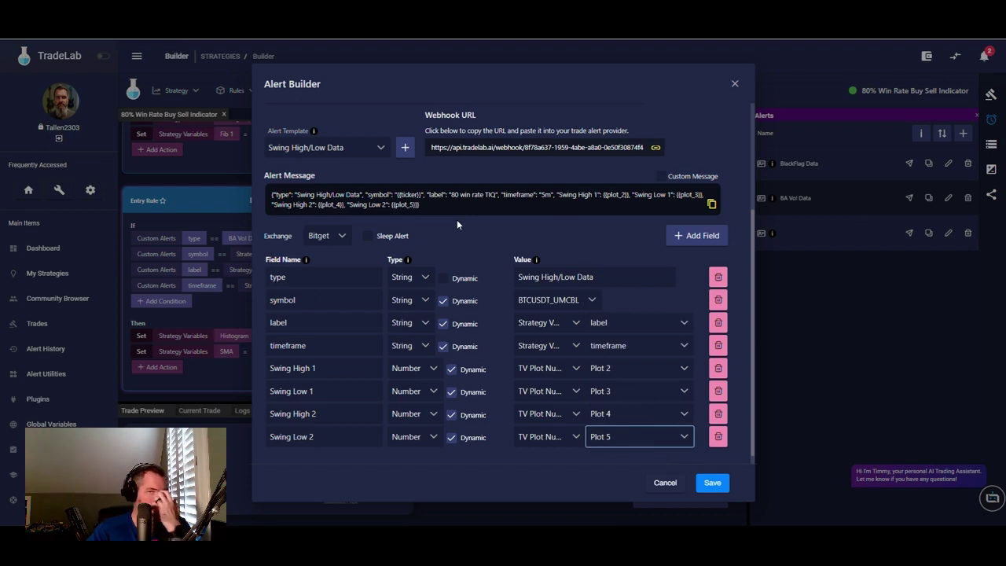
{"action": "scroll", "coordinate": [489, 233], "scroll_direction": "up", "scroll_amount": 2}
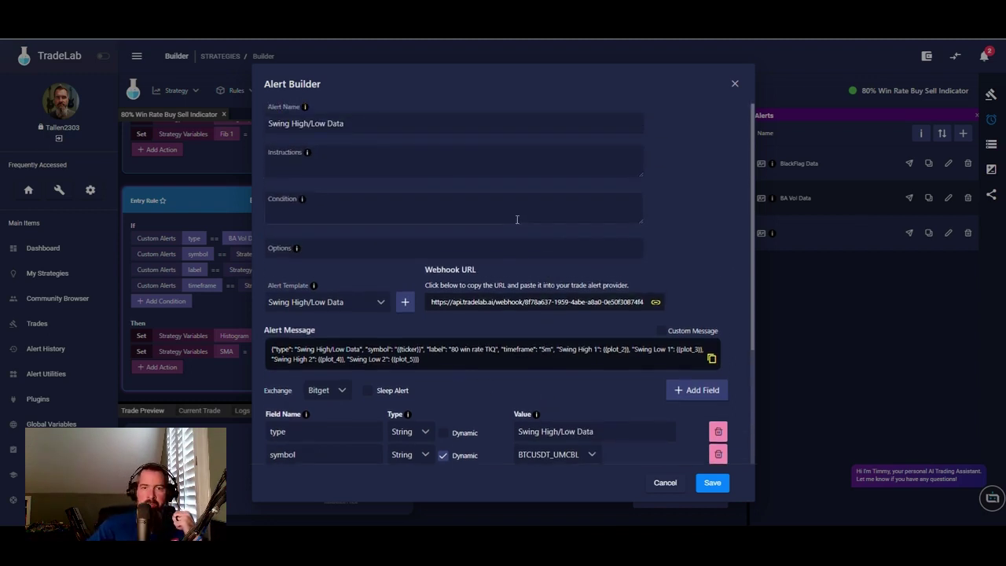
- Write setup instructions to put the swing high/low indicator on the chart, Lower High greater than -5
{"action": "left_click", "coordinate": [392, 160]}
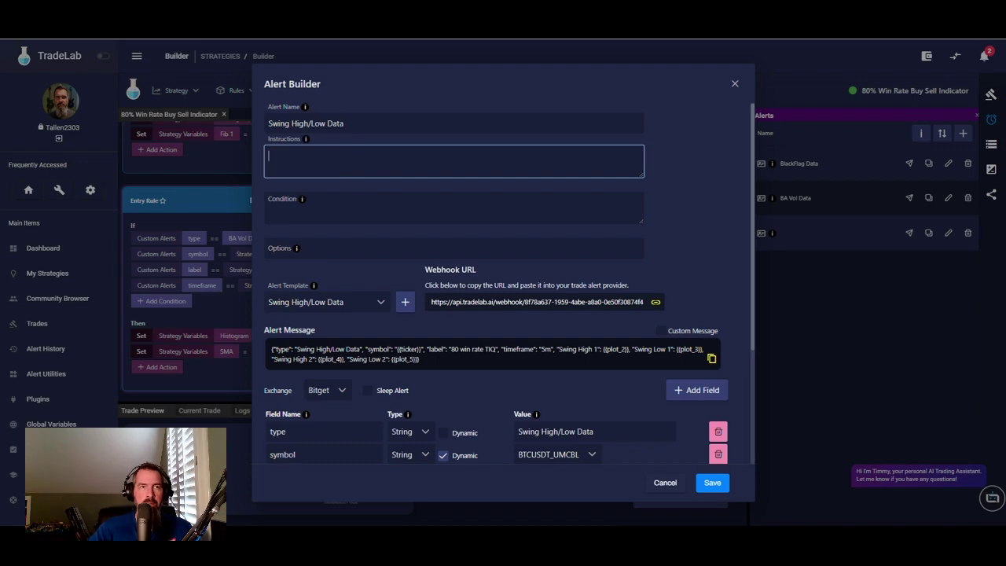
{"action": "key", "text": "alt+Tab"}
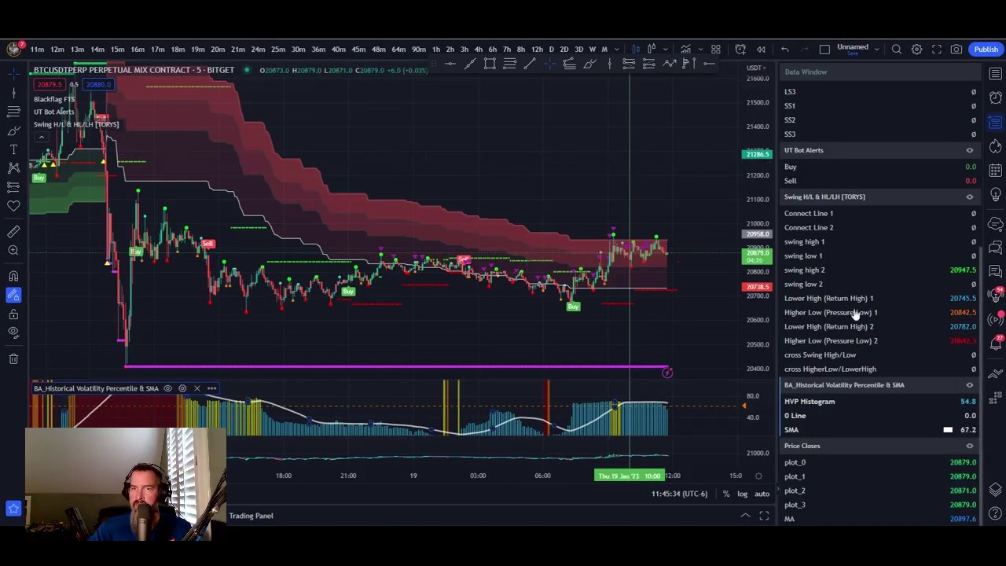
{"action": "key", "text": "alt+Tab"}
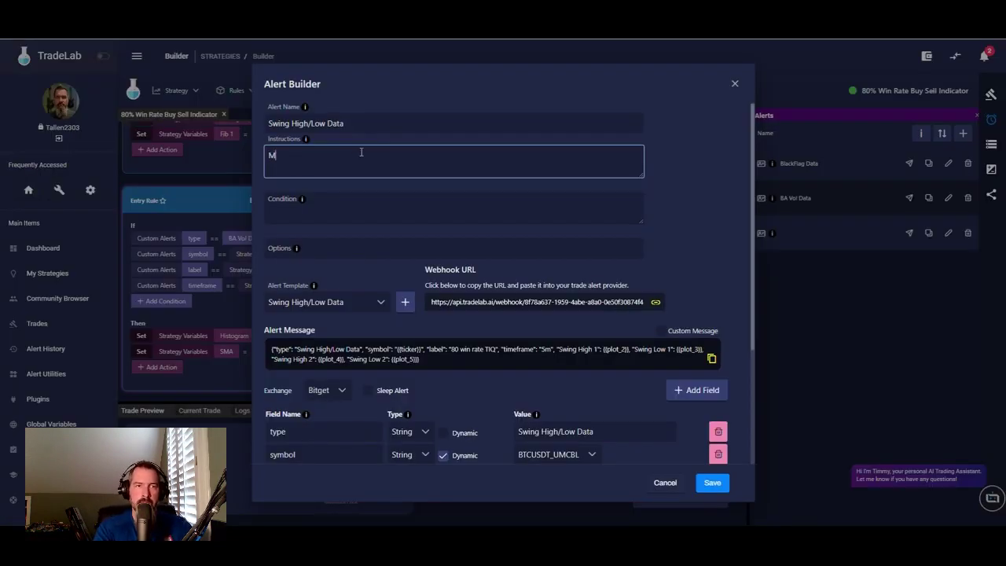
{"action": "type", "text": "Put the "}
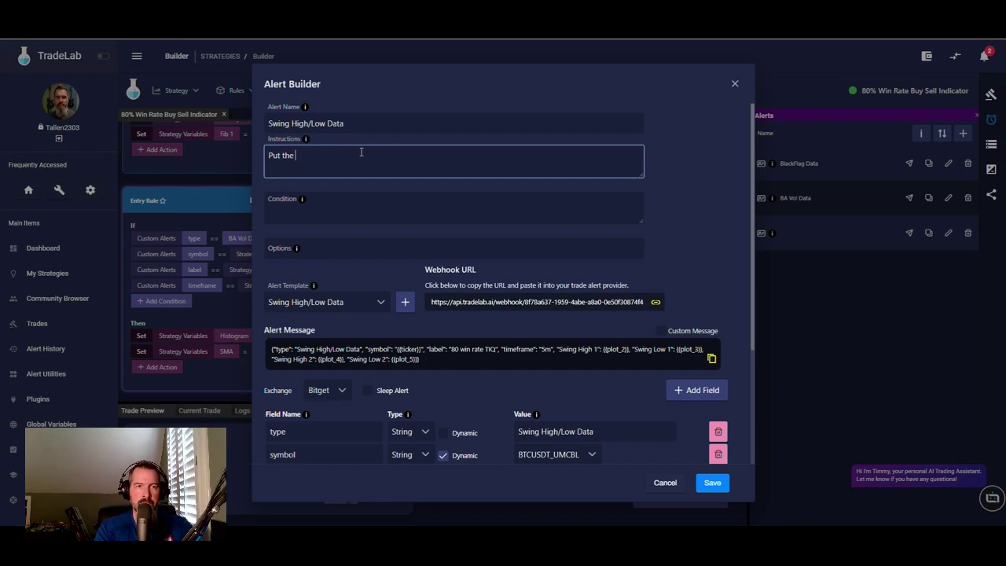
{"action": "type", "text": "swing h"}
{"action": "type", "text": "ight"}
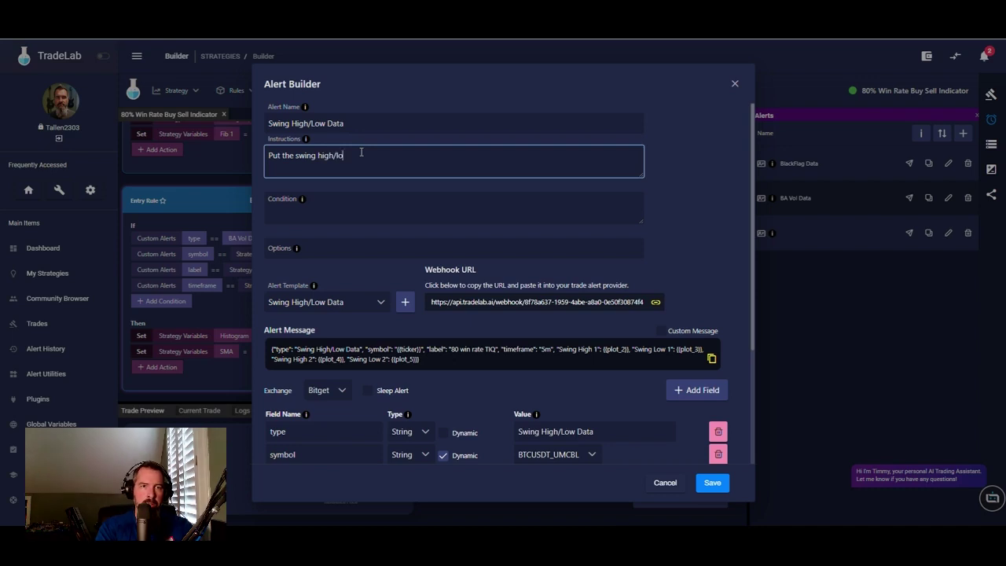
{"action": "type", "text": "low indicator y"}
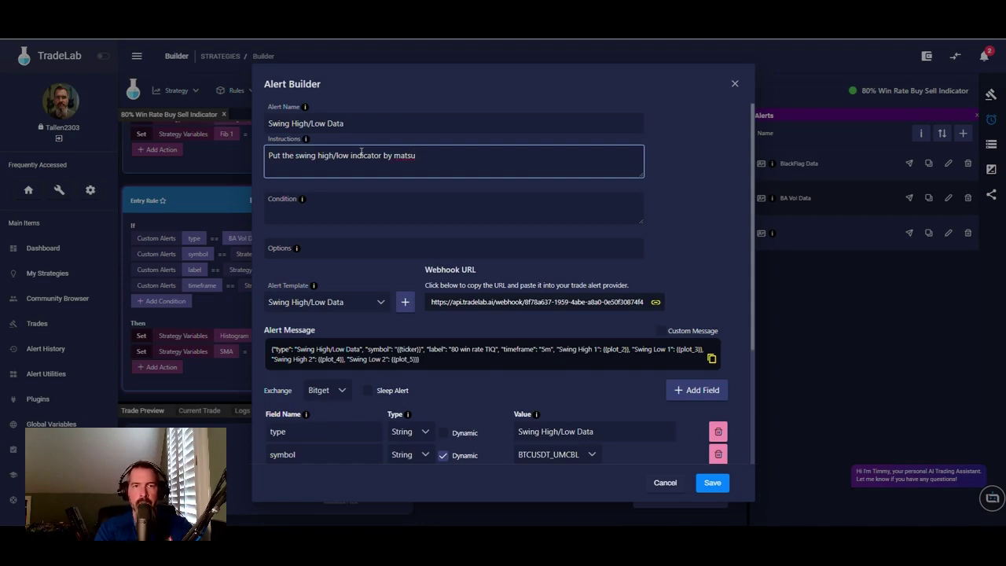
{"action": "type", "text": "mex on "}
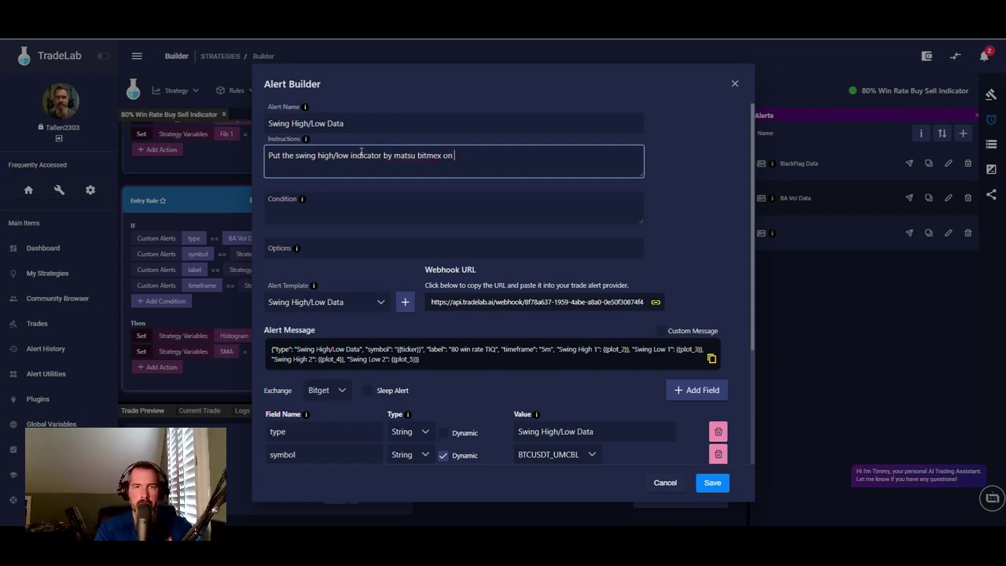
{"action": "type", "text": "your chang"}
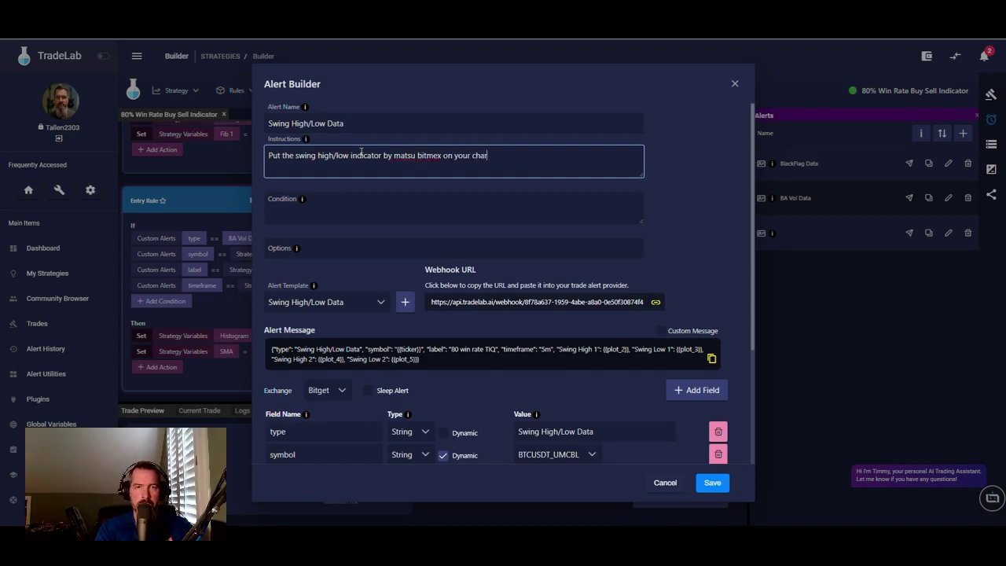
{"action": "type", "text": "ke an"}
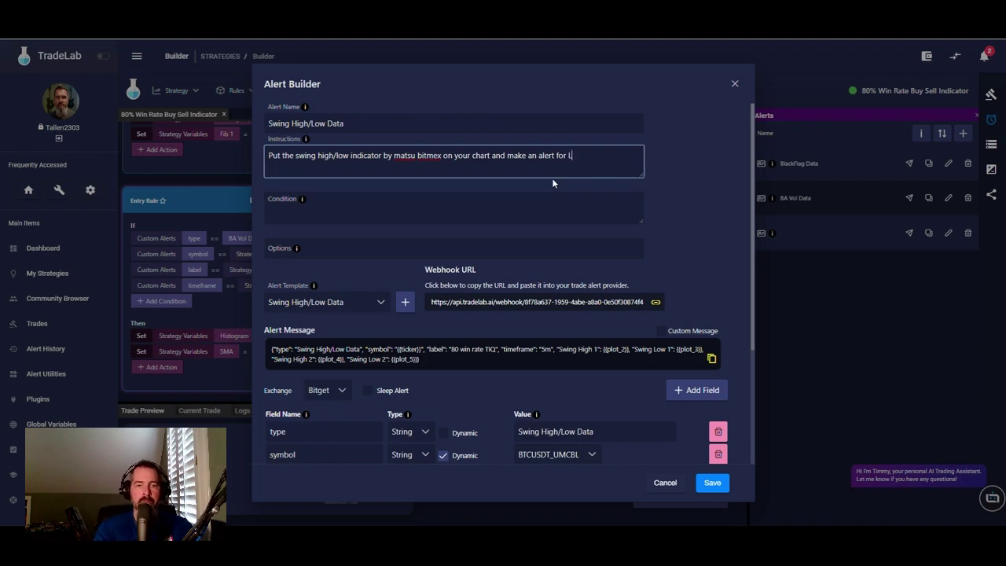
{"action": "type", "text": "ower High greater than -5."}
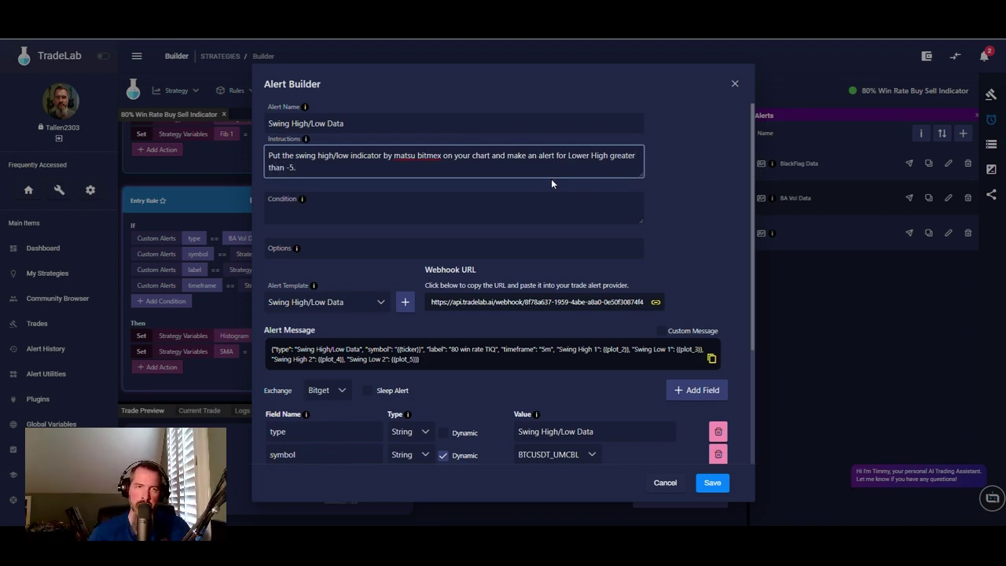
- Set the alert condition to 'Lower High, greater than, -5, once per bar close'
{"action": "left_click", "coordinate": [419, 210]}
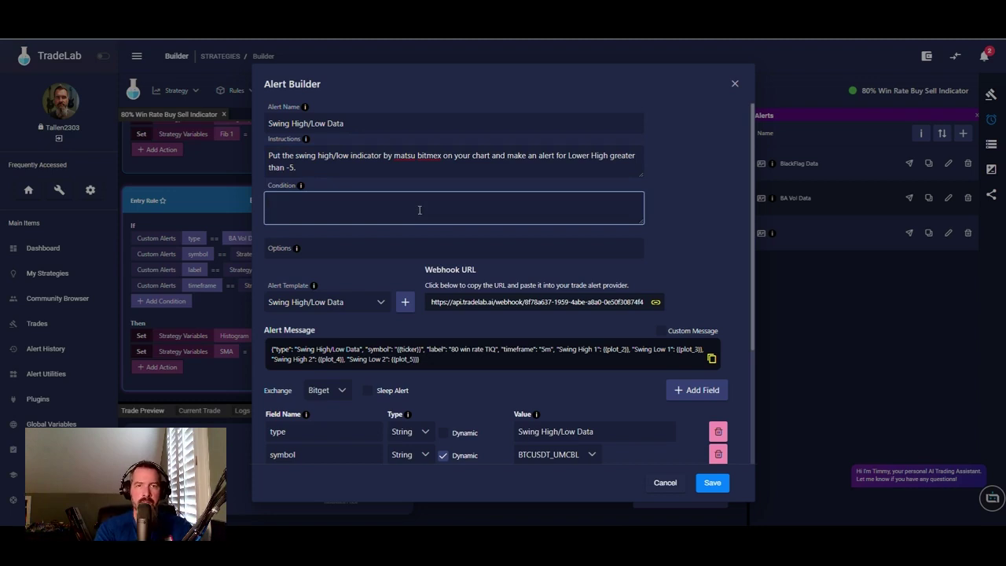
{"action": "type", "text": "Lower High, greater than, -5,"}
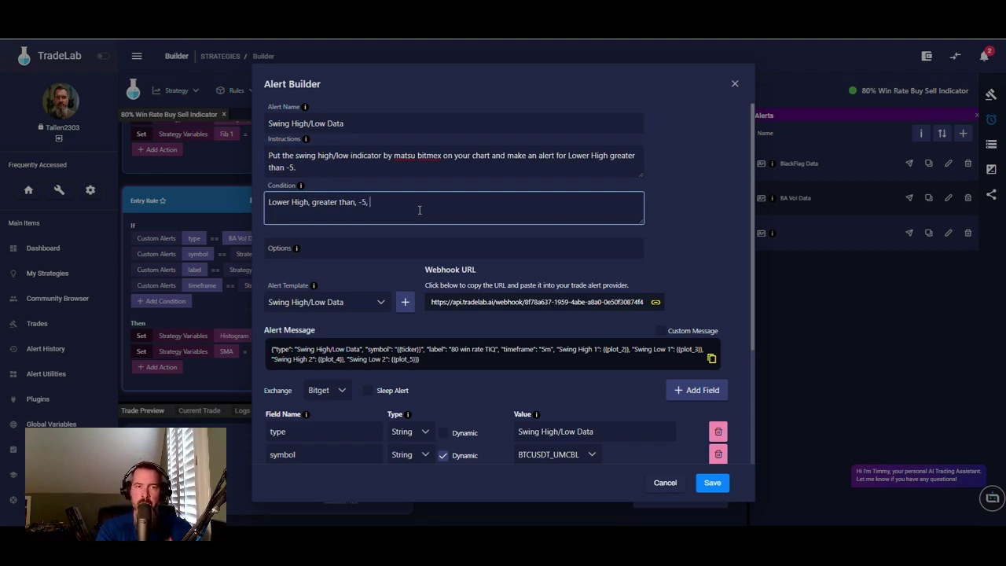
{"action": "type", "text": "once per"}
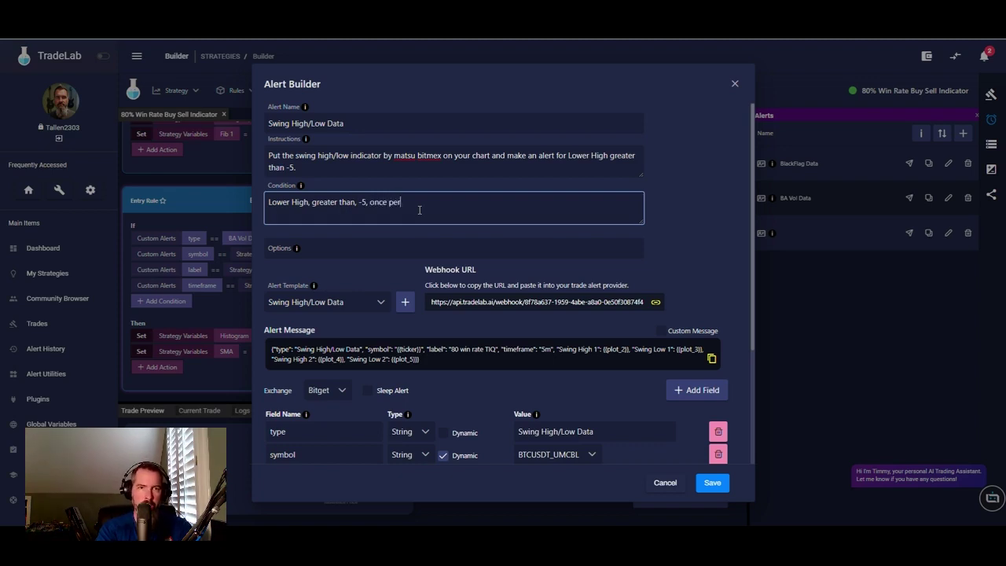
{"action": "type", "text": " bar close"}
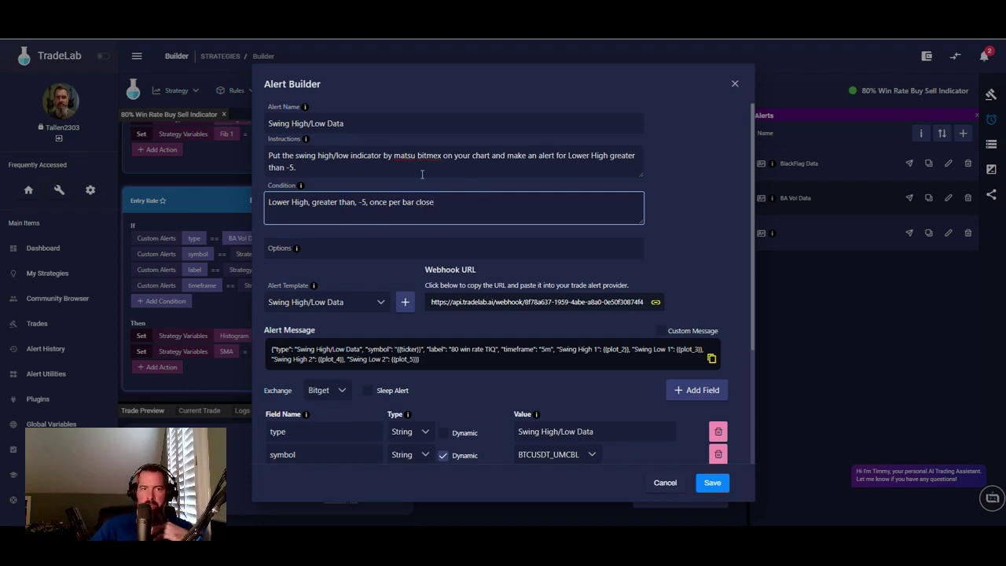
{"action": "scroll", "coordinate": [700, 239], "scroll_direction": "down", "scroll_amount": 3}
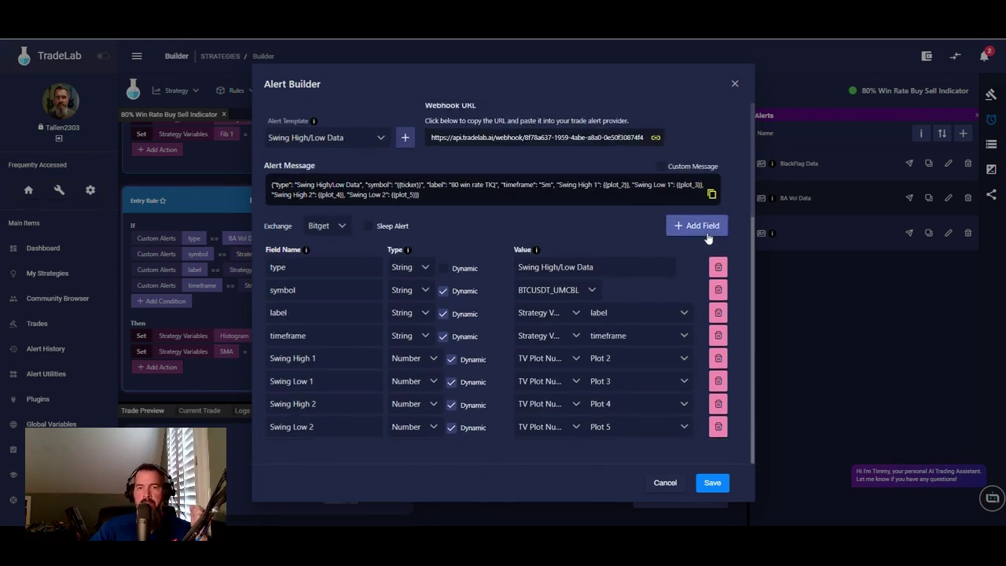
- Save the Swing High/Low Data alert, then re-save the BA Vol Data alert
{"action": "left_click", "coordinate": [712, 483]}
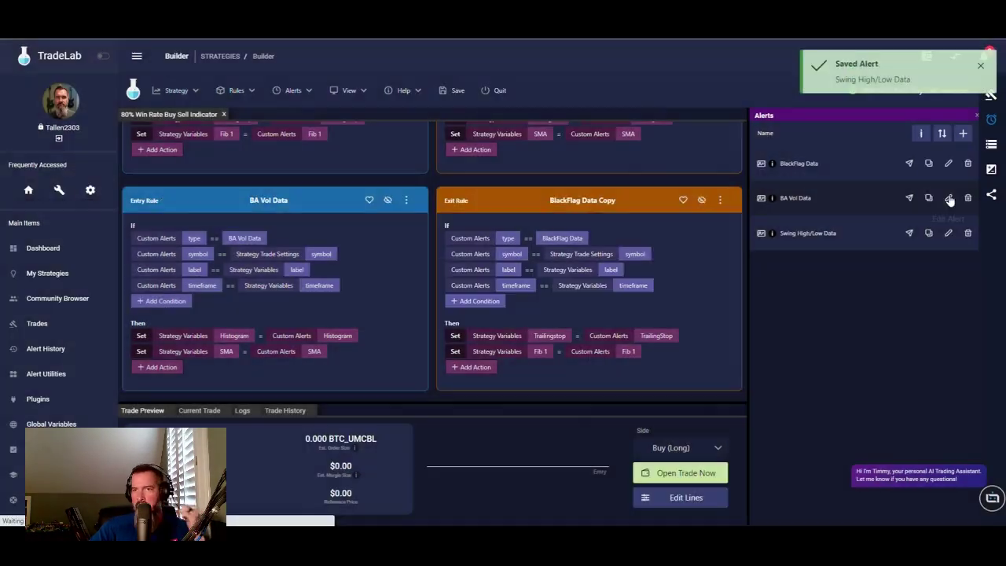
{"action": "left_click", "coordinate": [948, 199]}
{"action": "scroll", "coordinate": [685, 249], "scroll_direction": "down", "scroll_amount": 2}
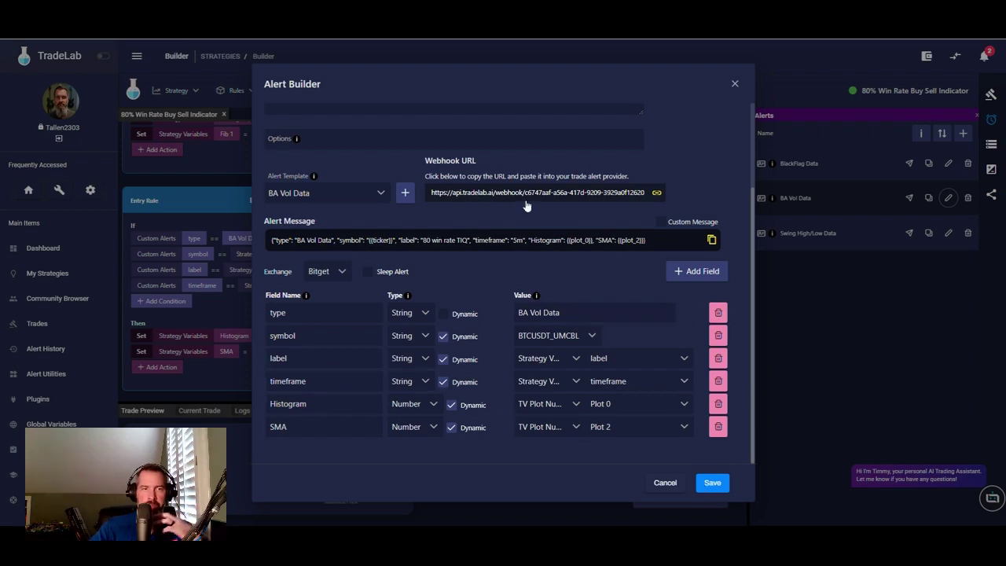
{"action": "scroll", "coordinate": [590, 206], "scroll_direction": "up", "scroll_amount": 2}
{"action": "scroll", "coordinate": [703, 269], "scroll_direction": "down", "scroll_amount": 1}
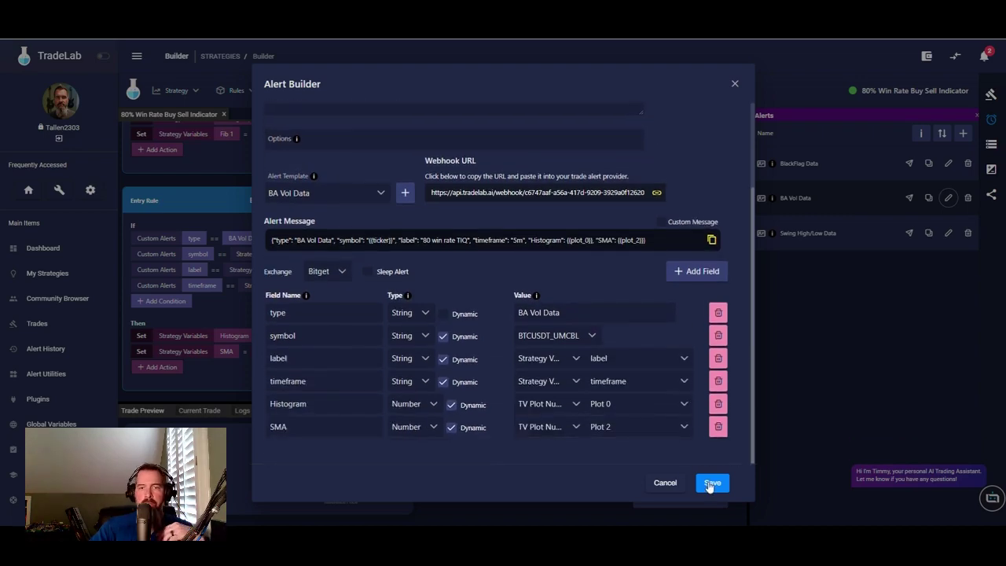
{"action": "left_click", "coordinate": [712, 482]}
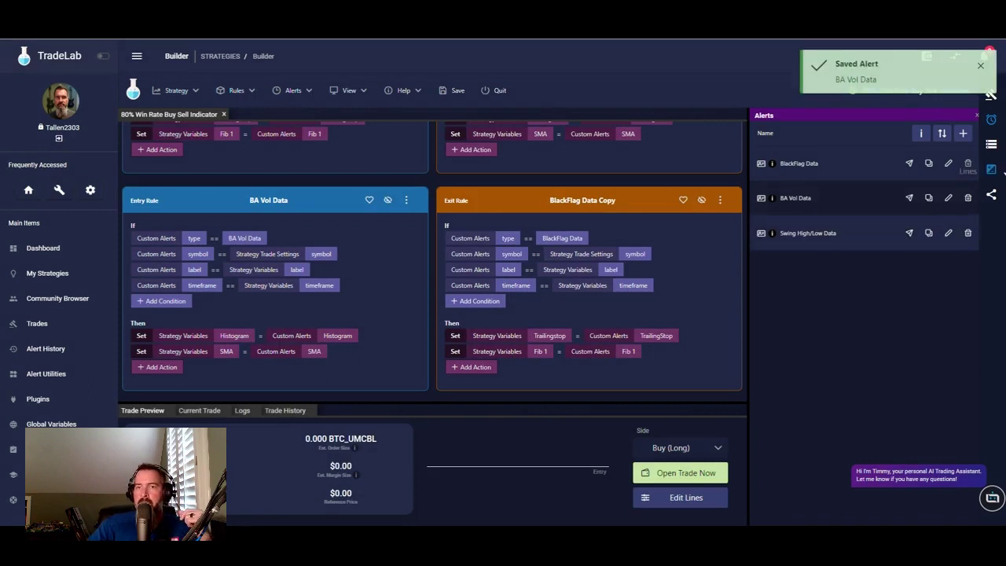
- Refresh the strategy builder and show the strategy variables list
{"action": "left_click", "coordinate": [992, 147]}
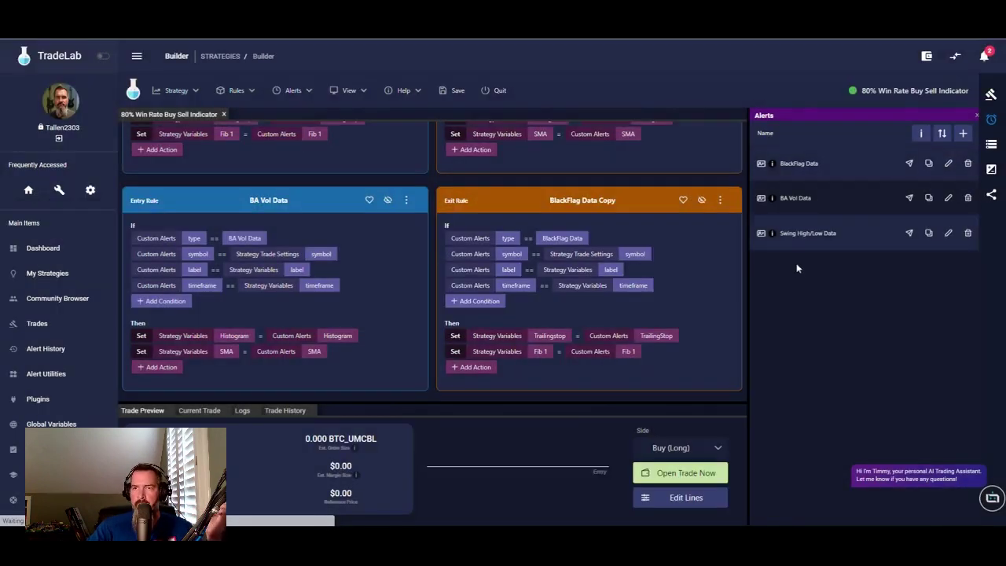
{"action": "left_click", "coordinate": [831, 233]}
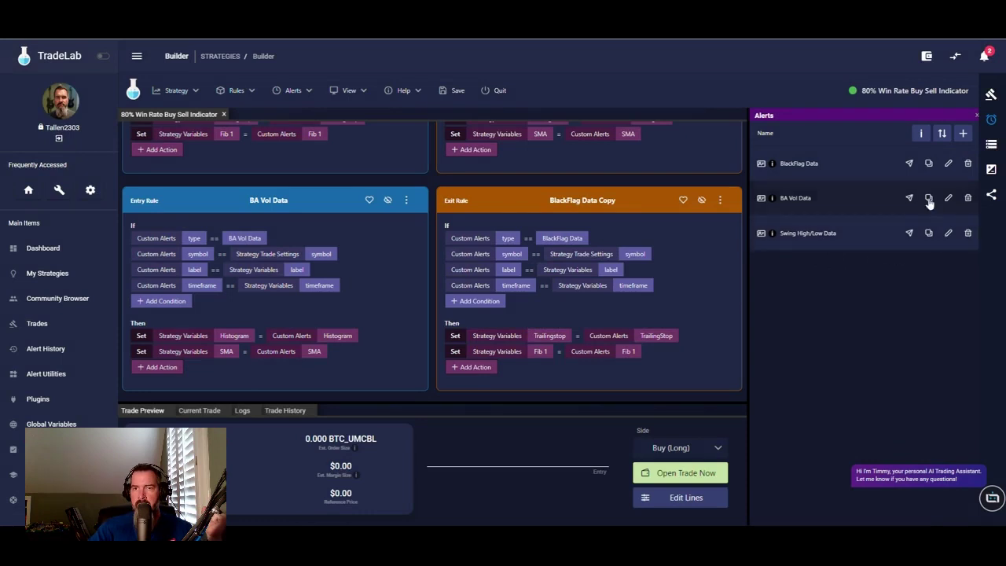
{"action": "left_click", "coordinate": [992, 144]}
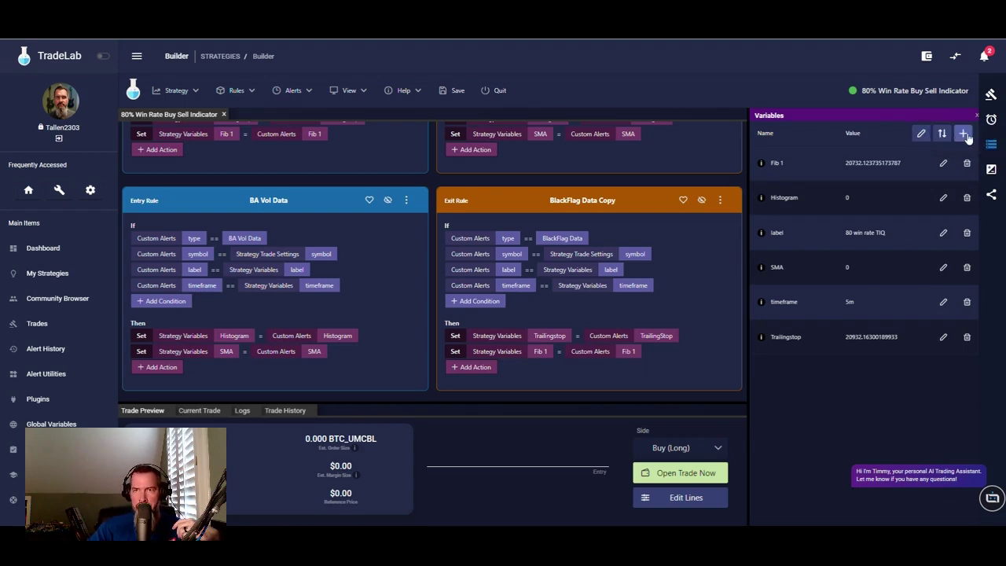
{"action": "left_click", "coordinate": [922, 133]}
- Add six blank strategy variables
{"action": "left_click", "coordinate": [967, 130]}
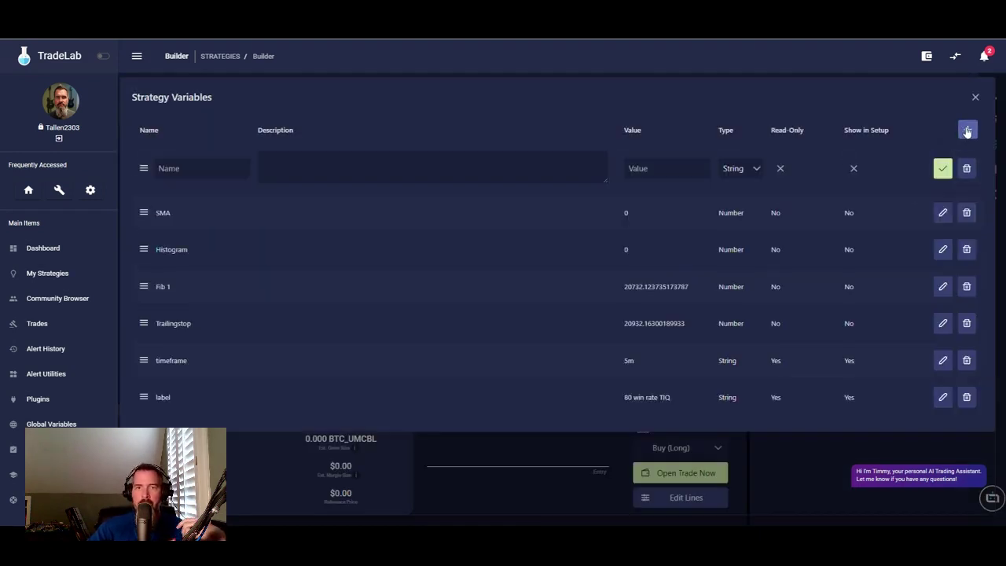
{"action": "left_click", "coordinate": [966, 131]}
{"action": "left_click", "coordinate": [966, 130]}
{"action": "left_click", "coordinate": [967, 131]}
{"action": "left_click", "coordinate": [966, 130]}
{"action": "left_click", "coordinate": [967, 130]}
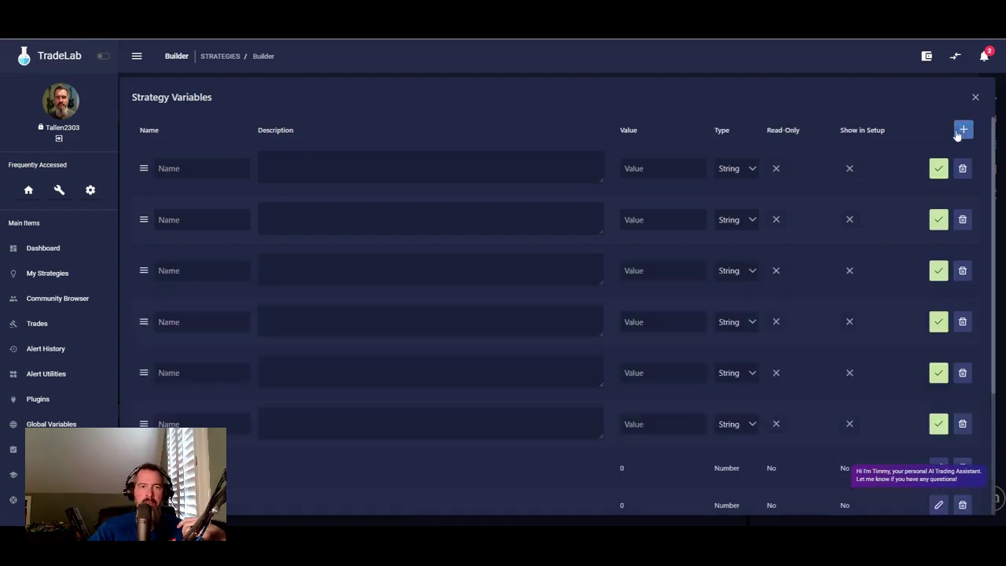
- Name the bottom three new variables Swing High 1, Swing High 2 and Swing Low 1
{"action": "left_click", "coordinate": [195, 424]}
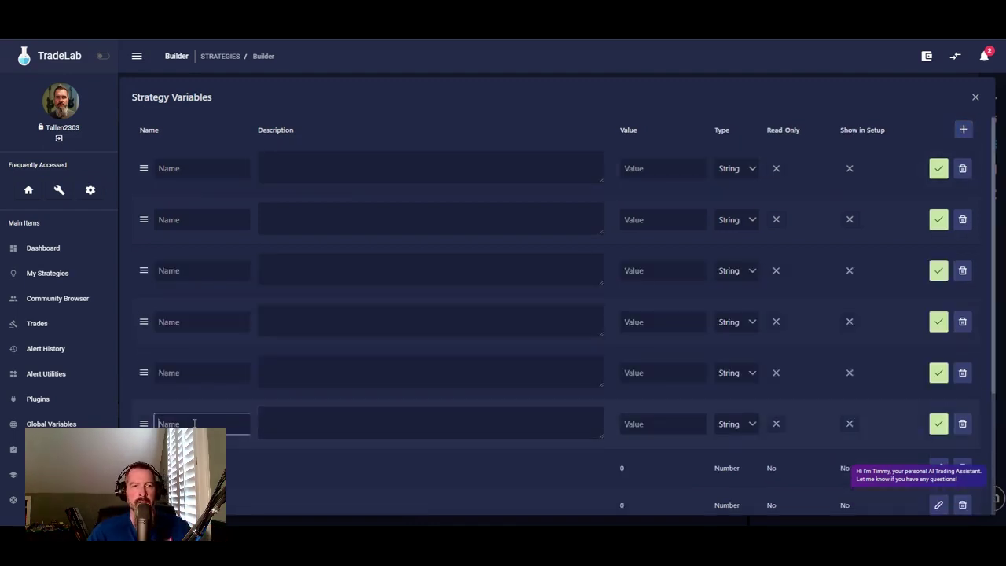
{"action": "type", "text": "Swing High 1"}
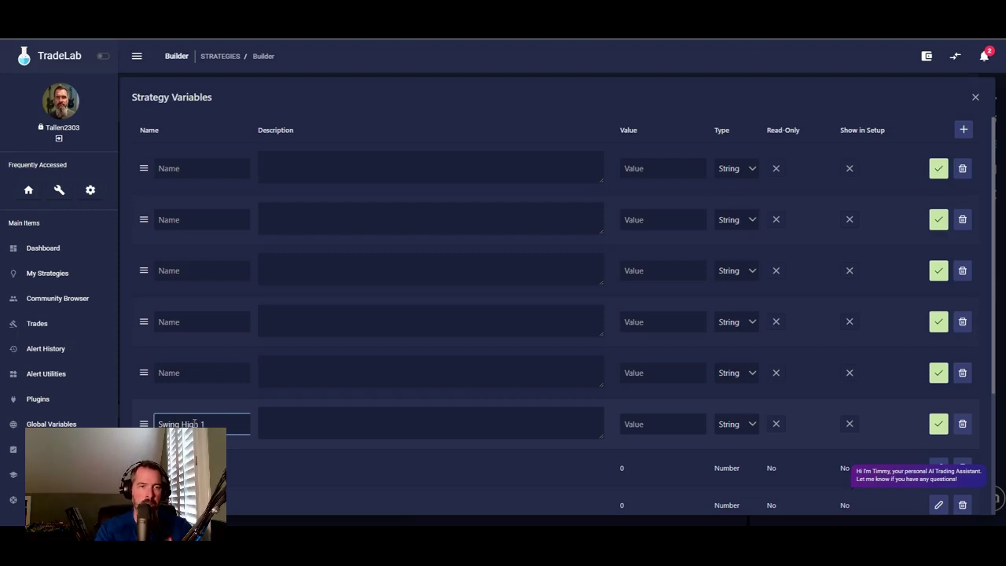
{"action": "left_click", "coordinate": [204, 372]}
{"action": "type", "text": "S"}
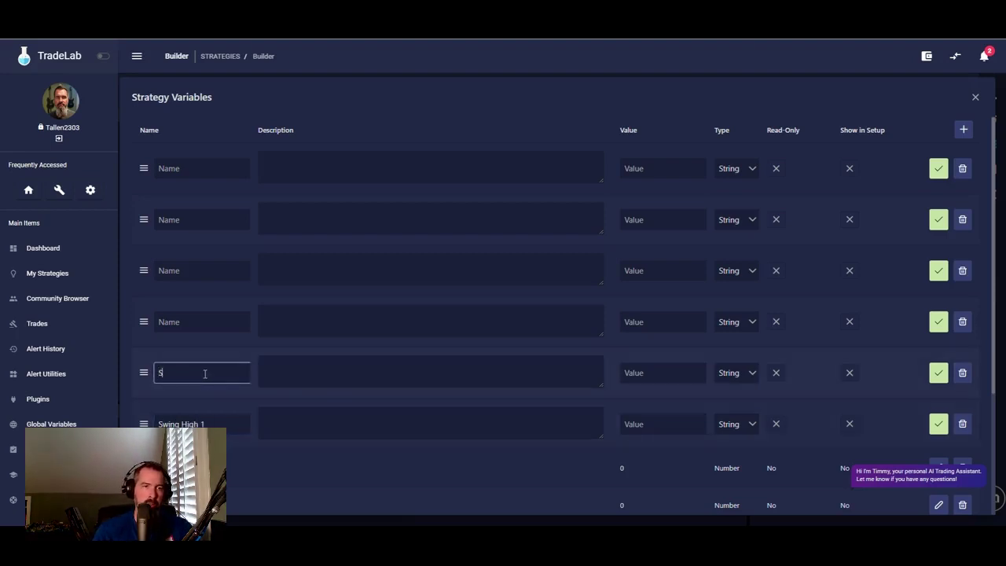
{"action": "type", "text": "wing High"}
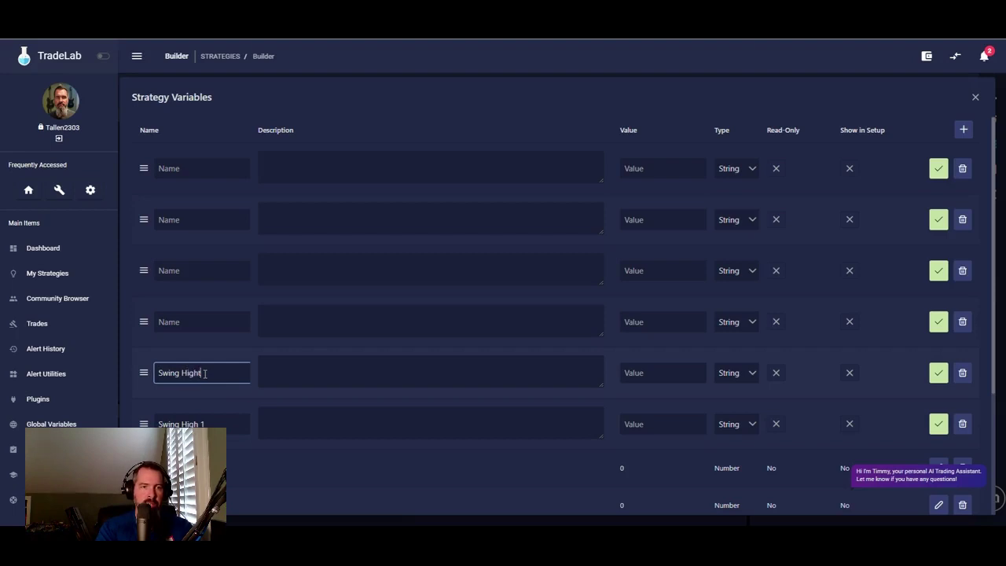
{"action": "type", "text": " 2"}
{"action": "left_click", "coordinate": [208, 323]}
{"action": "type", "text": "Swing Low 1"}
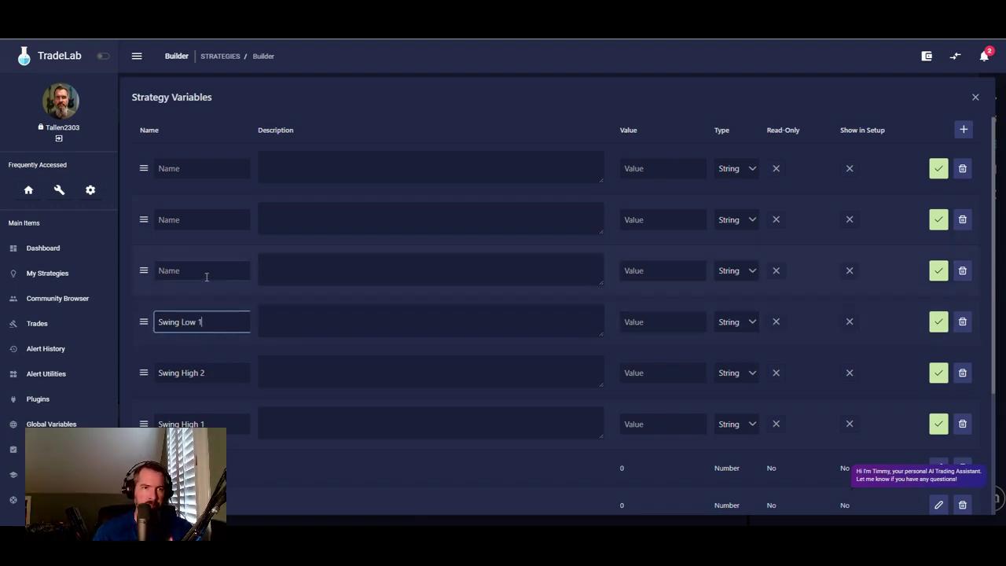
- Name the top three new variables Swing Low 2, Swing High and Swing Low
{"action": "left_click", "coordinate": [206, 273]}
{"action": "type", "text": "Swing Low 2"}
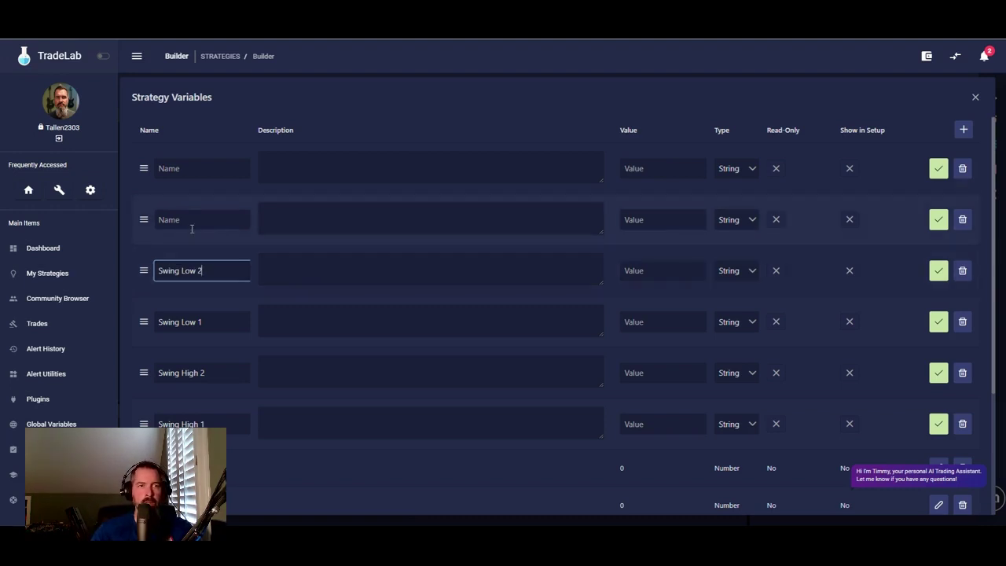
{"action": "left_click", "coordinate": [195, 224]}
{"action": "type", "text": "Swog"}
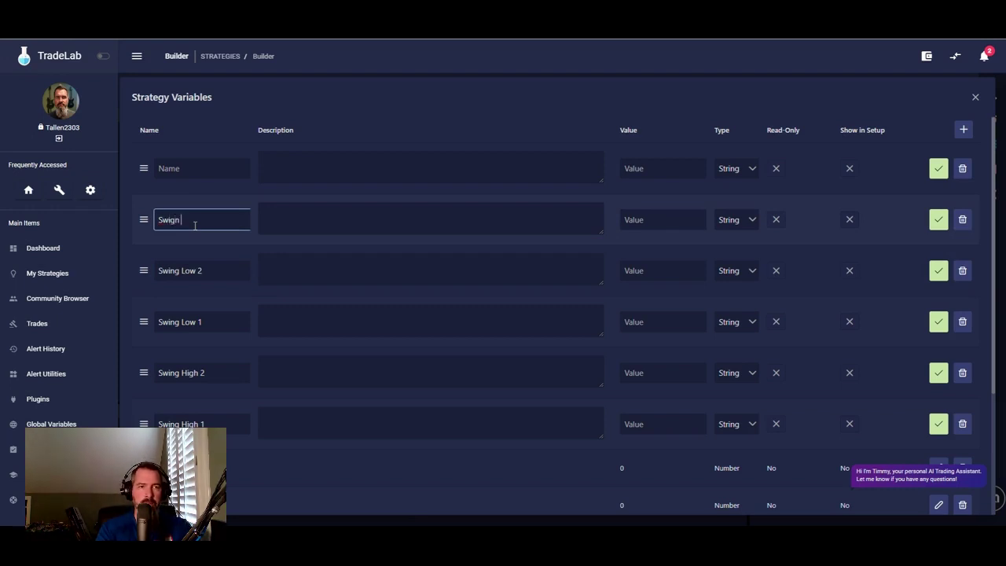
{"action": "key", "text": "BackSpace"}
{"action": "key", "text": "BackSpace"}
{"action": "type", "text": "ng High"}
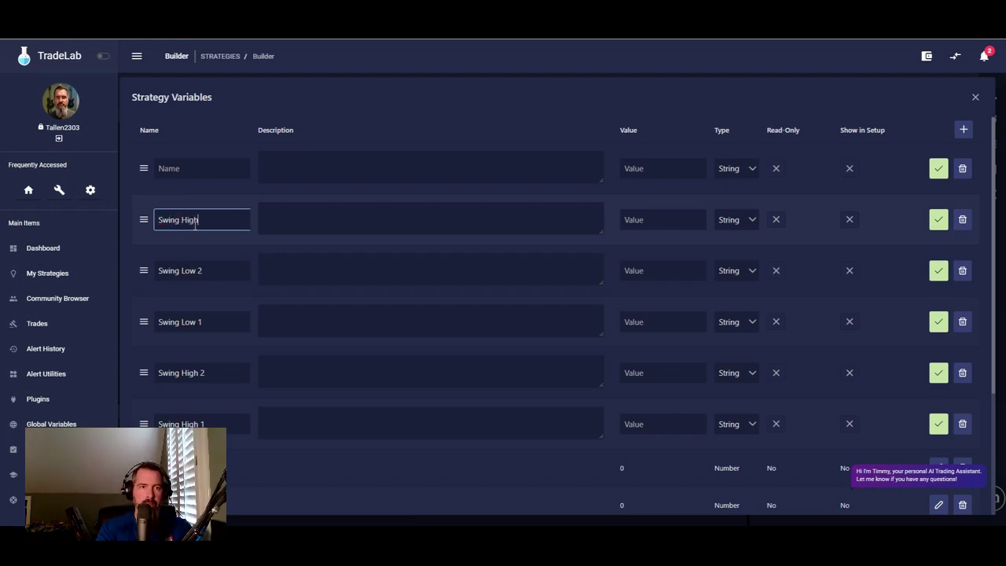
{"action": "left_click", "coordinate": [214, 168]}
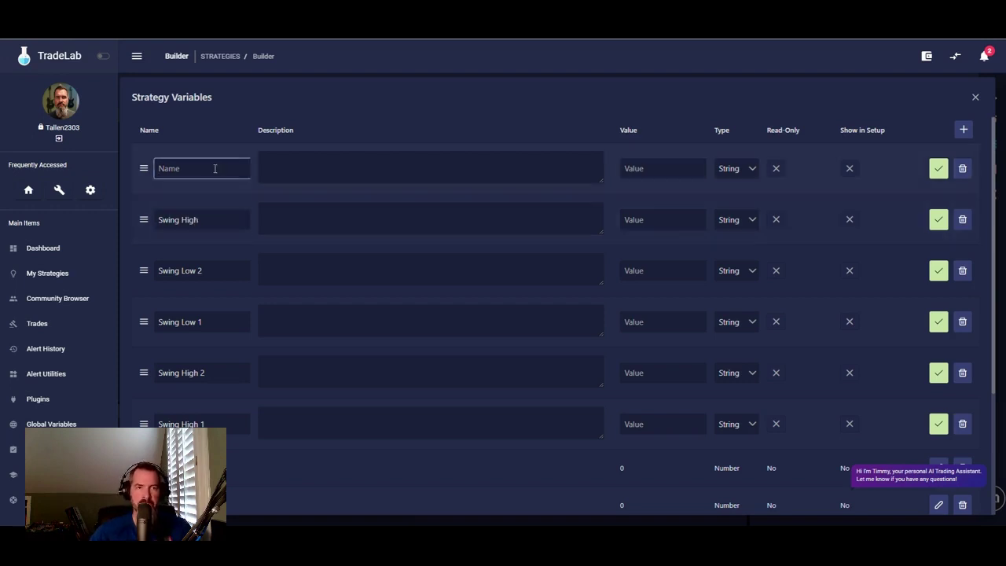
{"action": "type", "text": "Swing Low"}
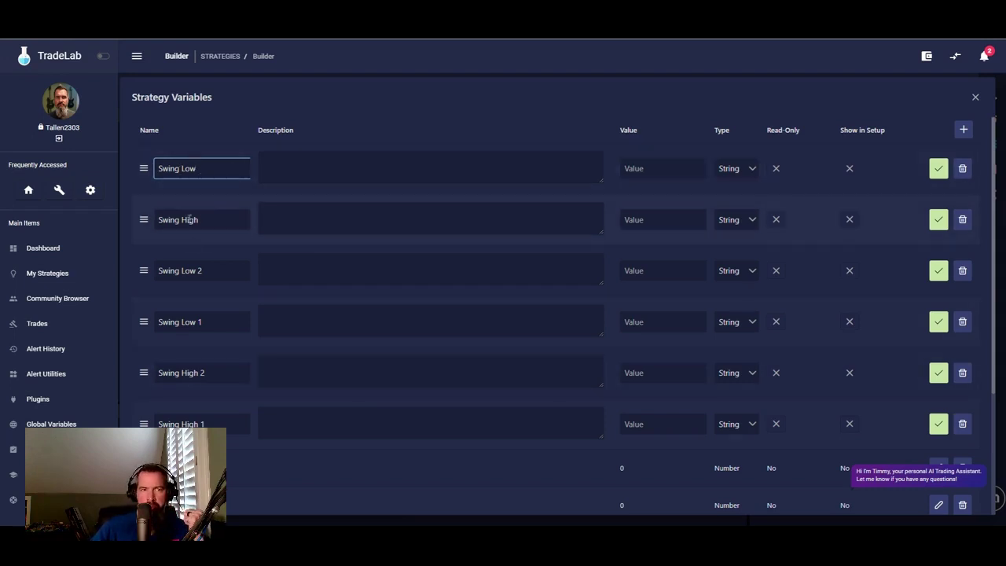
- Set the type of all six swing variables to Number
{"action": "left_click", "coordinate": [753, 165]}
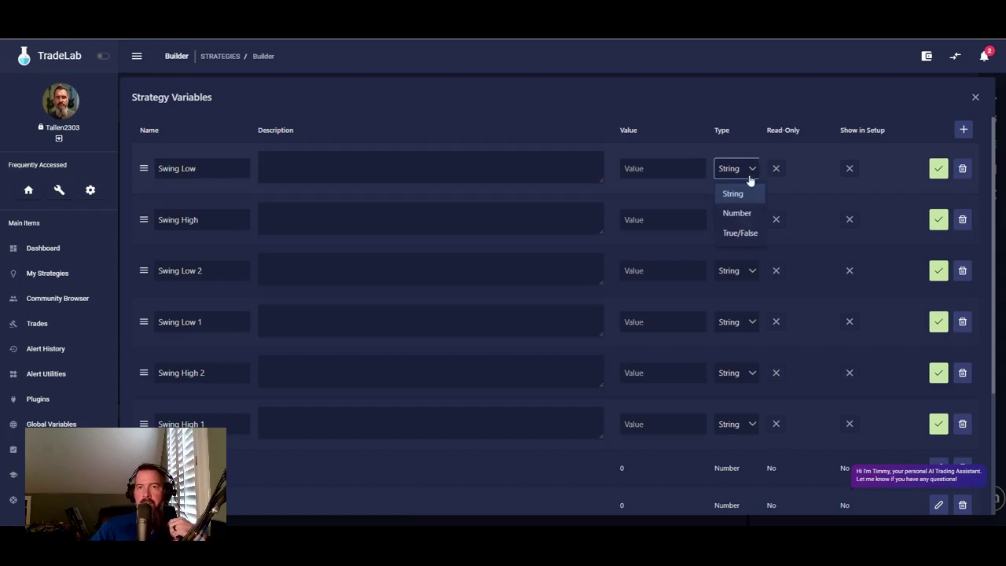
{"action": "left_click", "coordinate": [743, 211]}
{"action": "left_click", "coordinate": [750, 221]}
{"action": "left_click", "coordinate": [745, 261]}
{"action": "left_click", "coordinate": [750, 271]}
{"action": "left_click", "coordinate": [750, 323]}
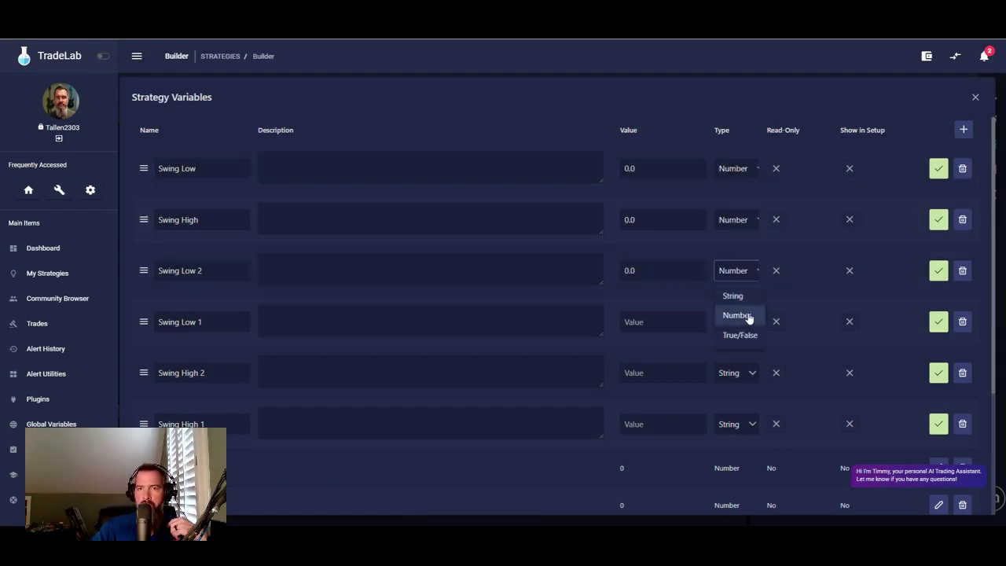
{"action": "left_click", "coordinate": [748, 321]}
{"action": "left_click", "coordinate": [747, 367]}
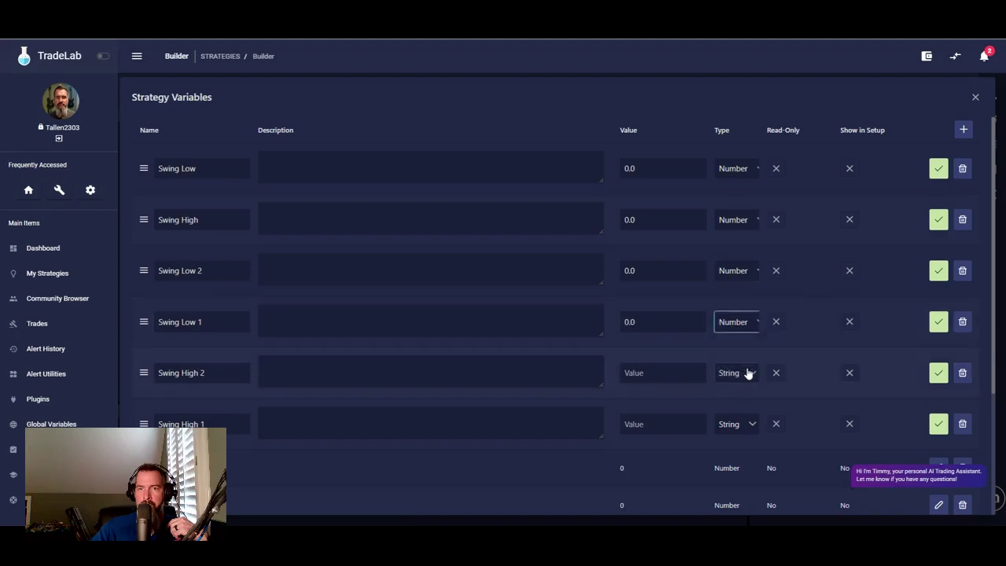
{"action": "left_click", "coordinate": [747, 372]}
{"action": "left_click", "coordinate": [739, 417]}
{"action": "left_click", "coordinate": [747, 426]}
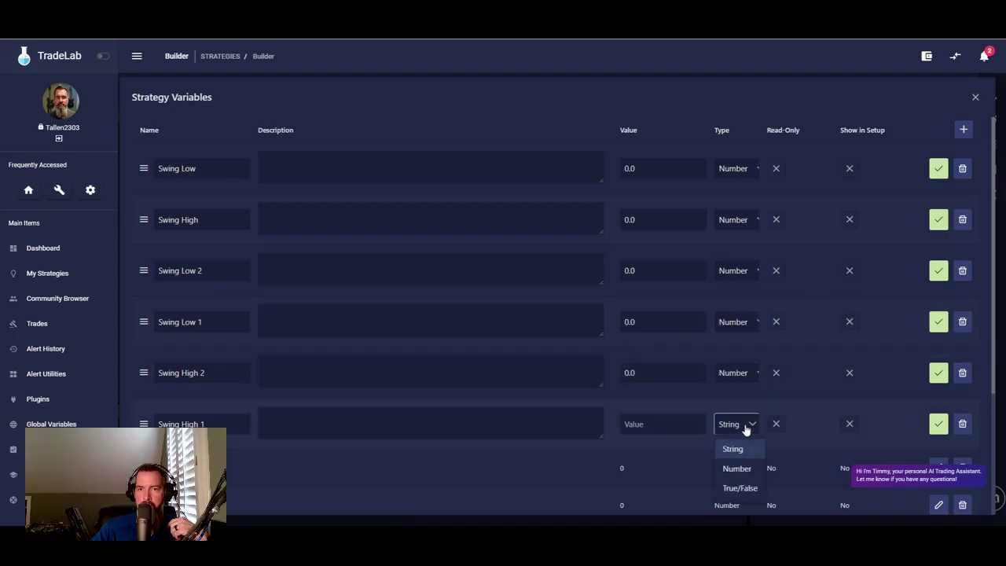
{"action": "left_click", "coordinate": [748, 470]}
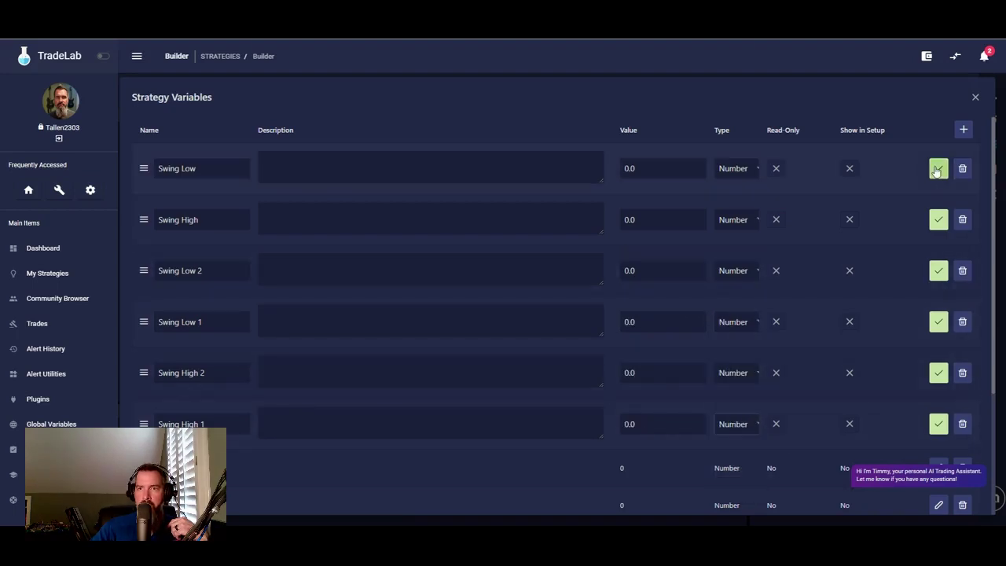
- Save each of the six swing variables and close the Strategy Variables list
{"action": "left_click", "coordinate": [939, 168]}
{"action": "left_click", "coordinate": [939, 204]}
{"action": "left_click", "coordinate": [938, 242]}
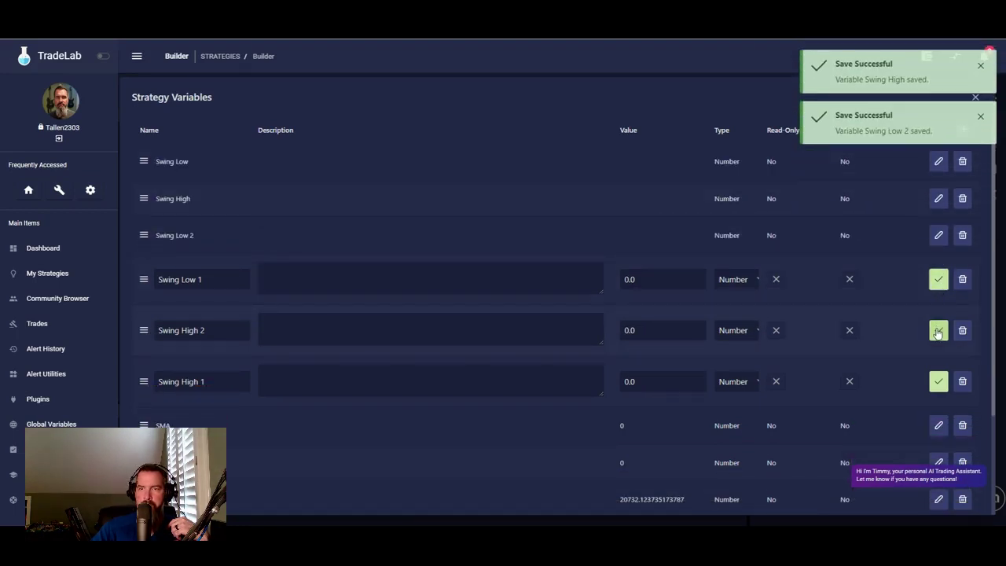
{"action": "left_click", "coordinate": [938, 318]}
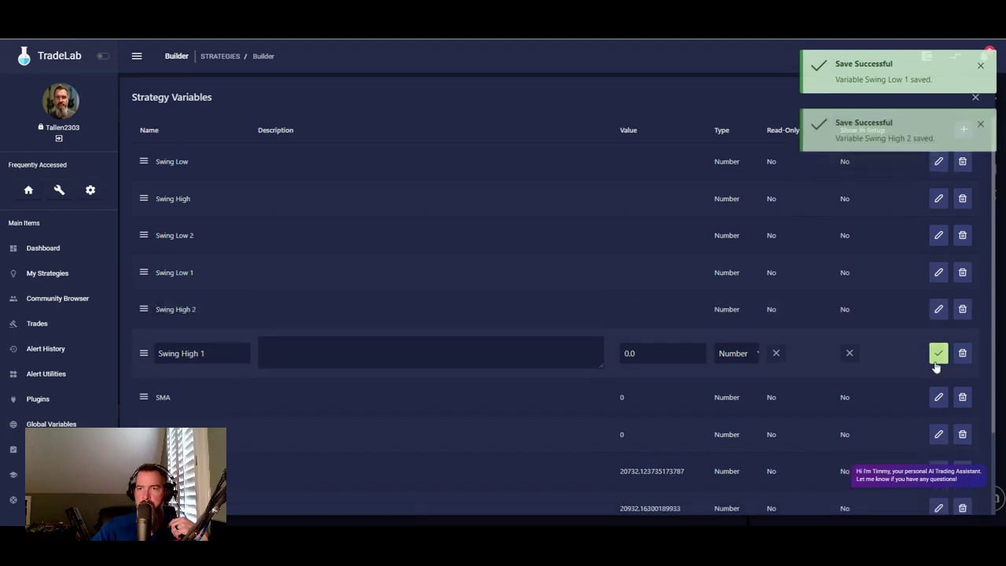
{"action": "left_click", "coordinate": [939, 355]}
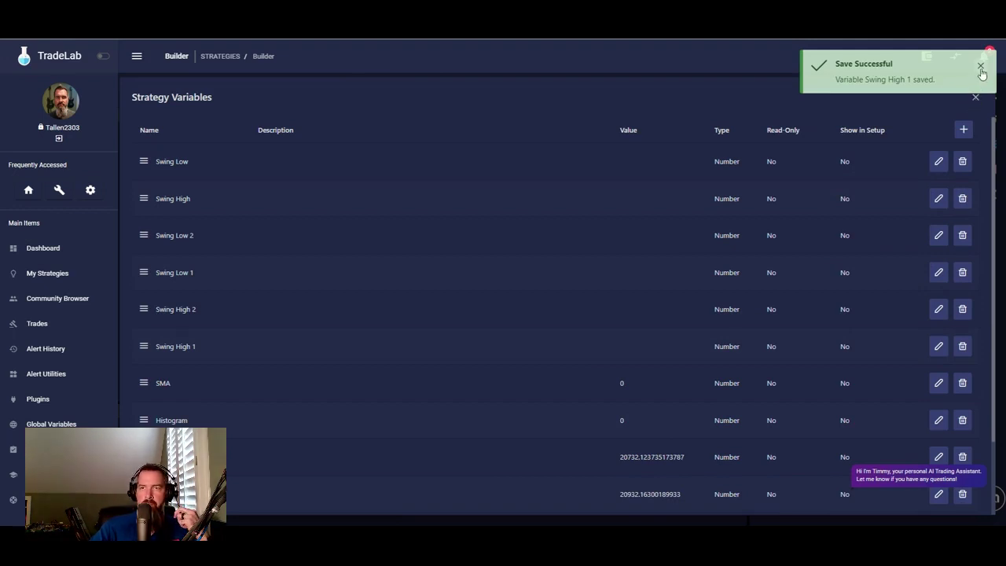
{"action": "left_click", "coordinate": [981, 70]}
{"action": "left_click", "coordinate": [976, 98]}
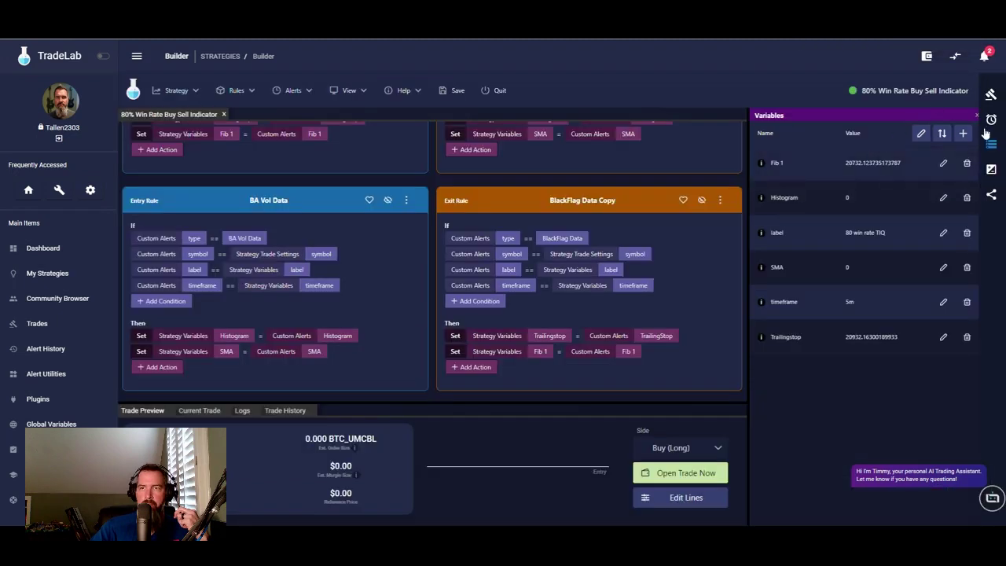
- Save the strategy, exit, and reopen 80% Win Rate Buy Sell Indicator for editing
{"action": "left_click", "coordinate": [994, 170]}
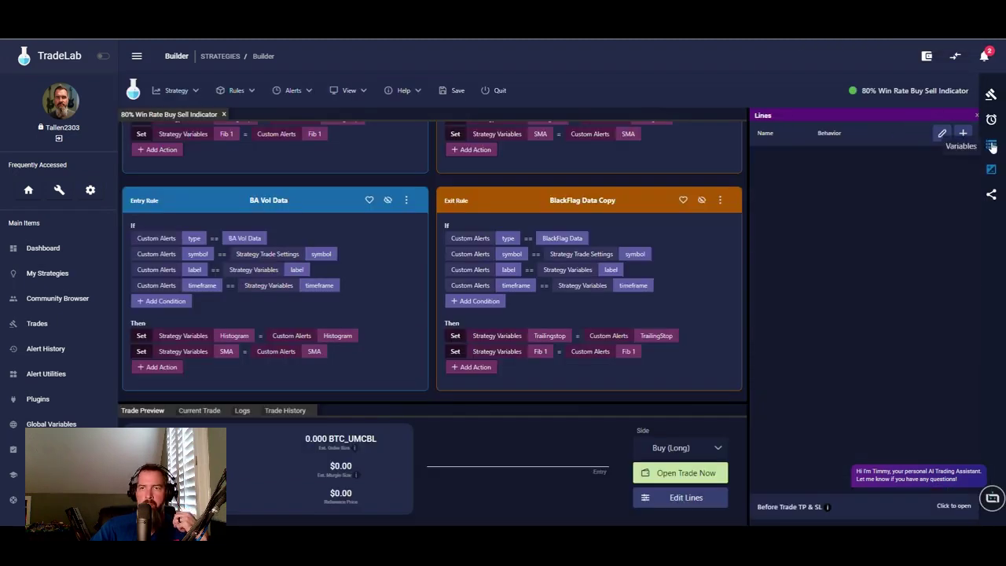
{"action": "left_click", "coordinate": [993, 146]}
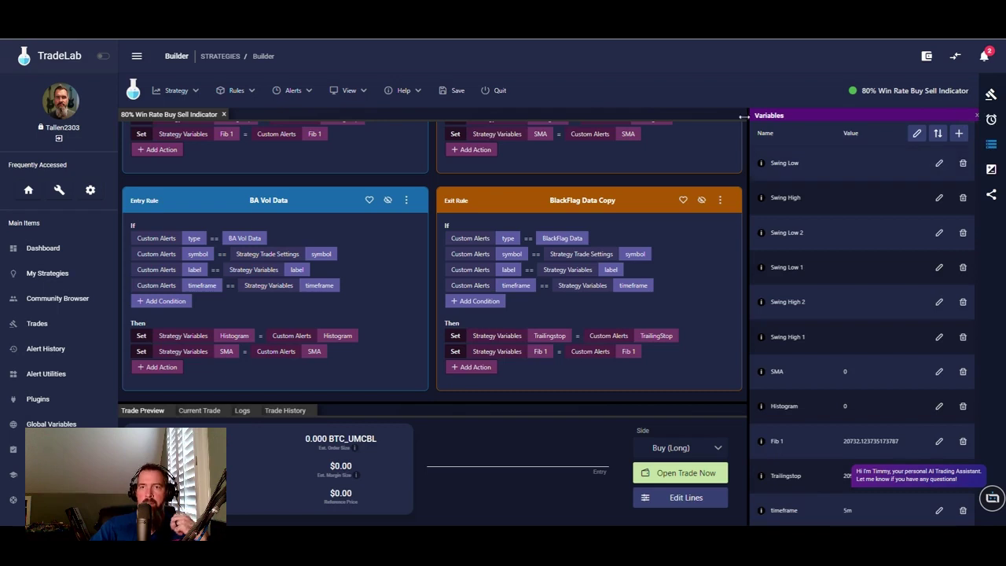
{"action": "left_click", "coordinate": [456, 90]}
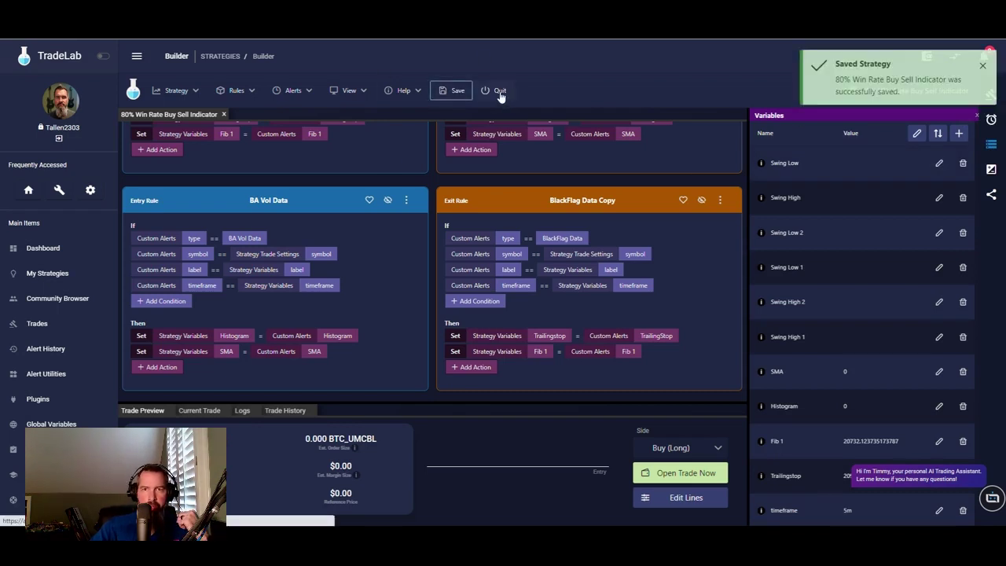
{"action": "left_click", "coordinate": [500, 92]}
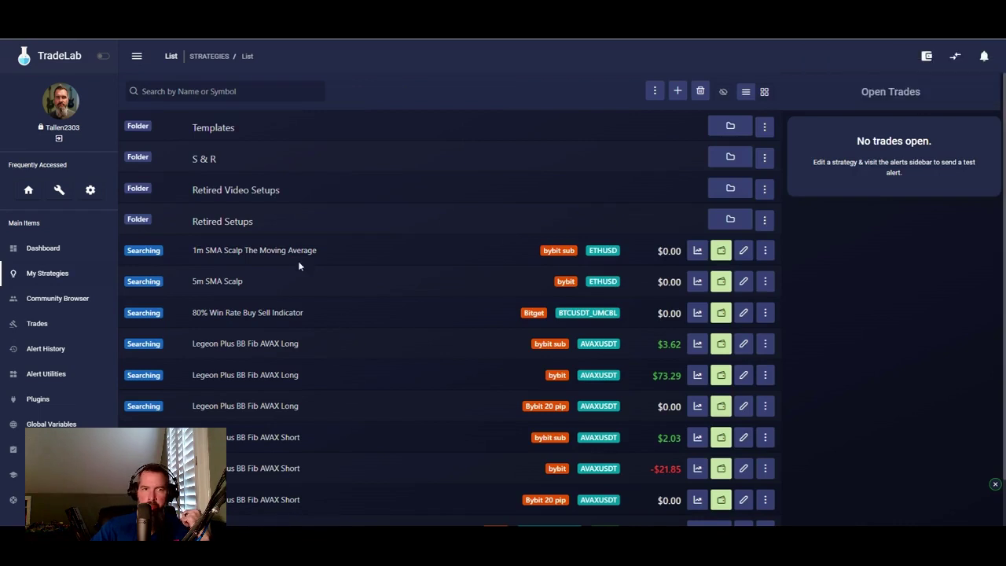
{"action": "scroll", "coordinate": [372, 329], "scroll_direction": "down", "scroll_amount": 1}
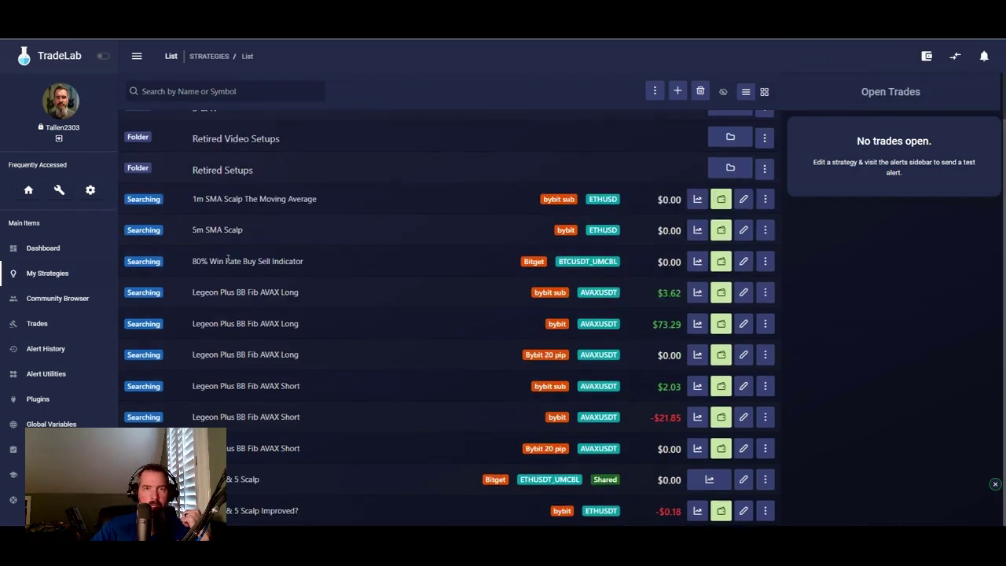
{"action": "left_click", "coordinate": [743, 262]}
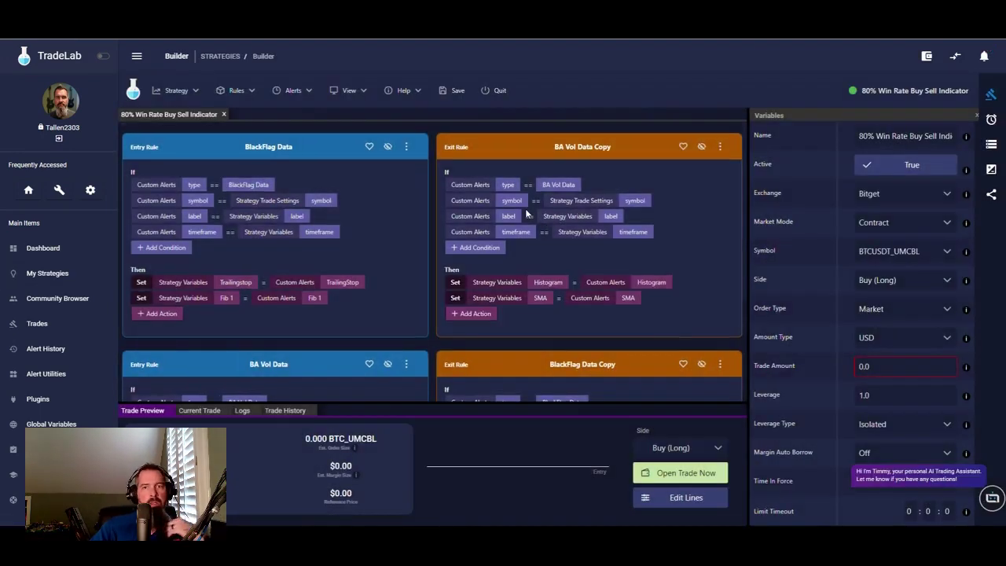
{"action": "scroll", "coordinate": [525, 209], "scroll_direction": "down", "scroll_amount": 3}
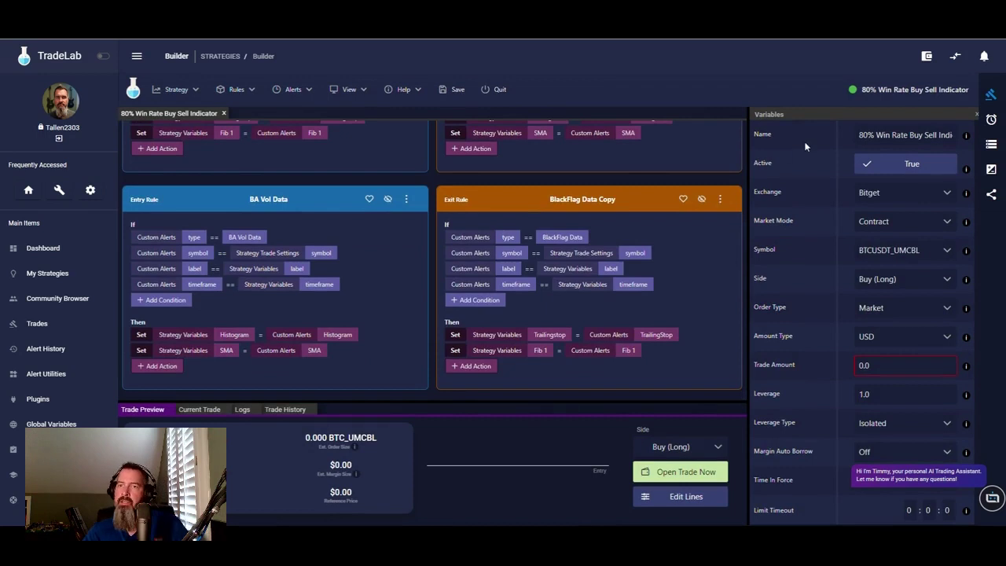
- Copy the Swing High/Low Data alert's webhook URL from the alert setup instructions
{"action": "left_click", "coordinate": [991, 120]}
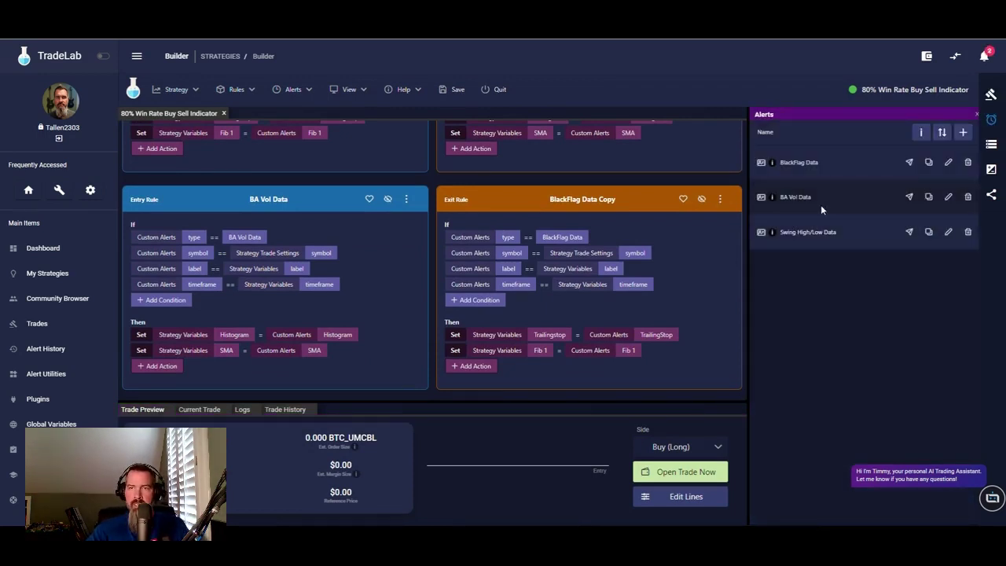
{"action": "left_click", "coordinate": [920, 132]}
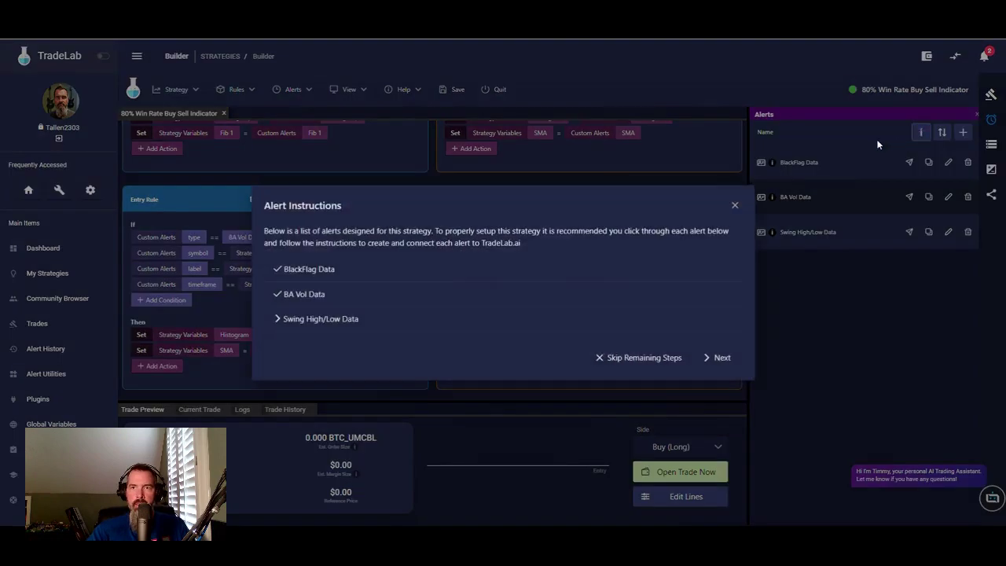
{"action": "left_click", "coordinate": [313, 329]}
{"action": "left_click", "coordinate": [430, 317]}
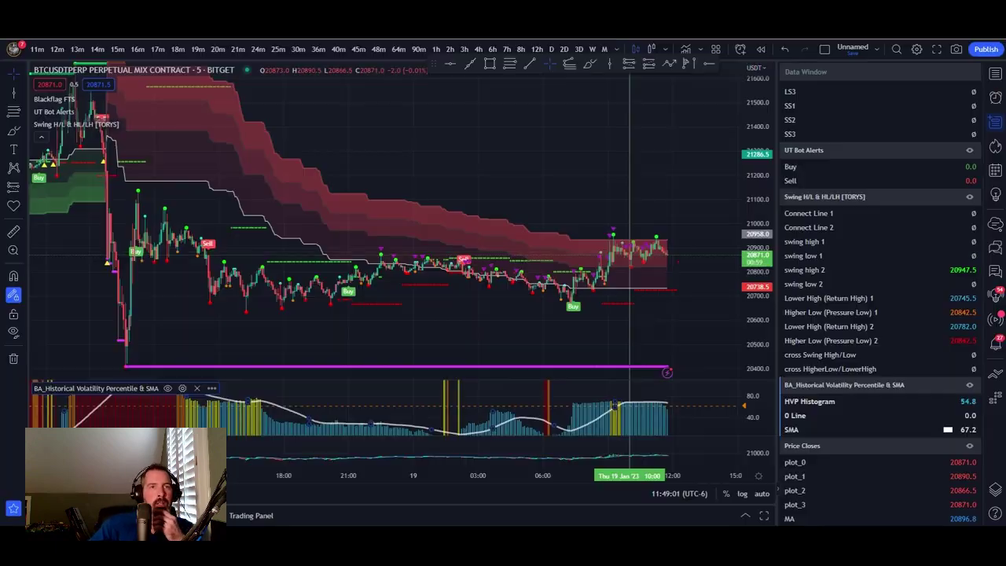
- Create an alert on Swing H/L & HL/LH: Lower High (Return High) 1 greater than -5, once per bar close
{"action": "mouse_move", "coordinate": [140, 127]}
{"action": "left_click", "coordinate": [172, 124]}
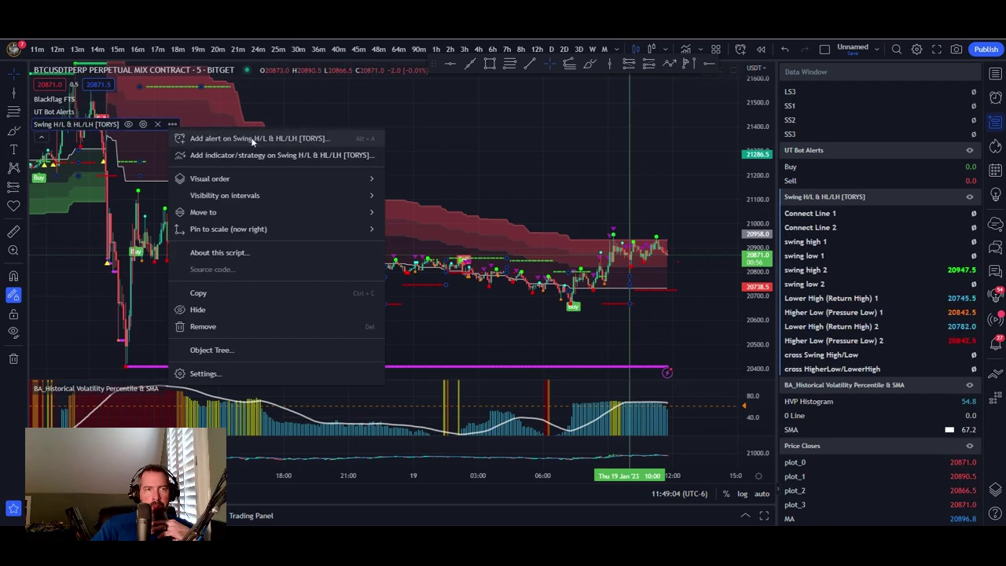
{"action": "left_click", "coordinate": [334, 142]}
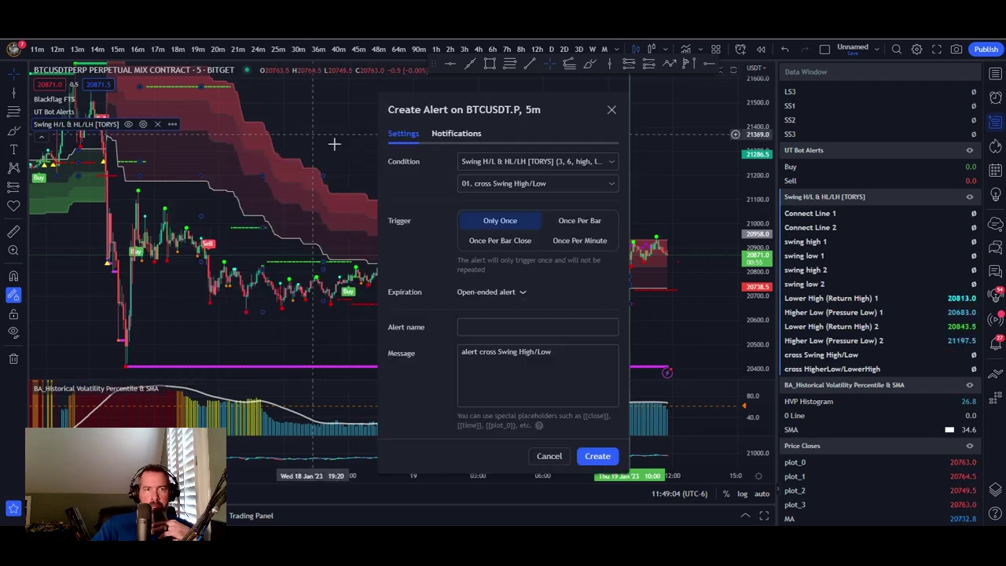
{"action": "left_click", "coordinate": [562, 161]}
{"action": "left_click", "coordinate": [527, 232]}
{"action": "left_click", "coordinate": [523, 183]}
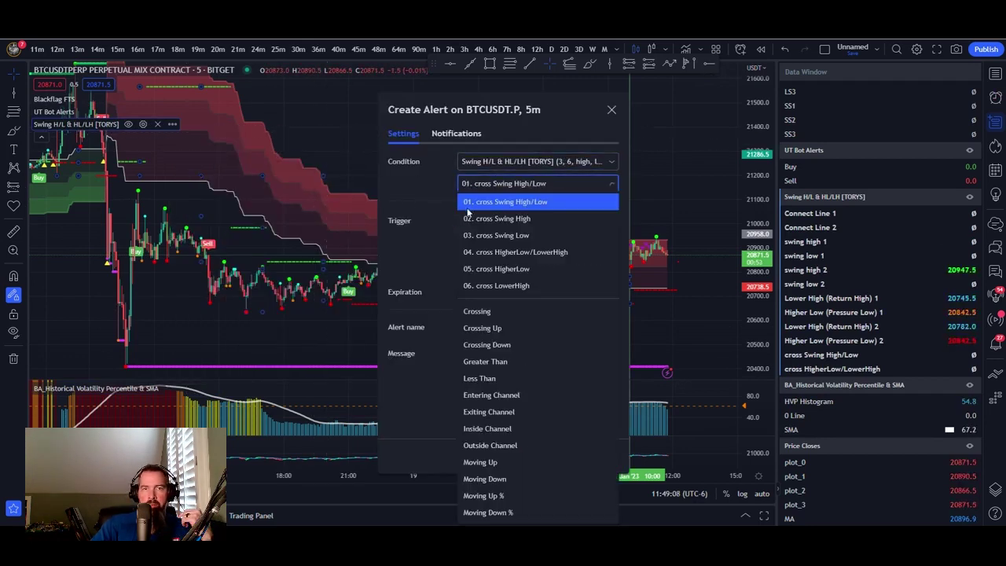
{"action": "left_click", "coordinate": [494, 362]}
{"action": "left_click", "coordinate": [582, 162]}
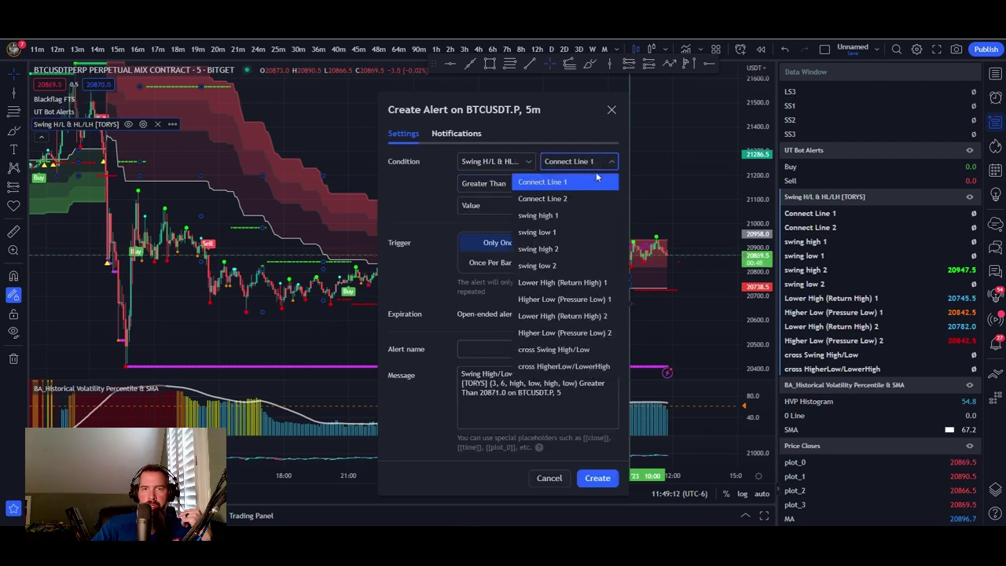
{"action": "left_click", "coordinate": [557, 281]}
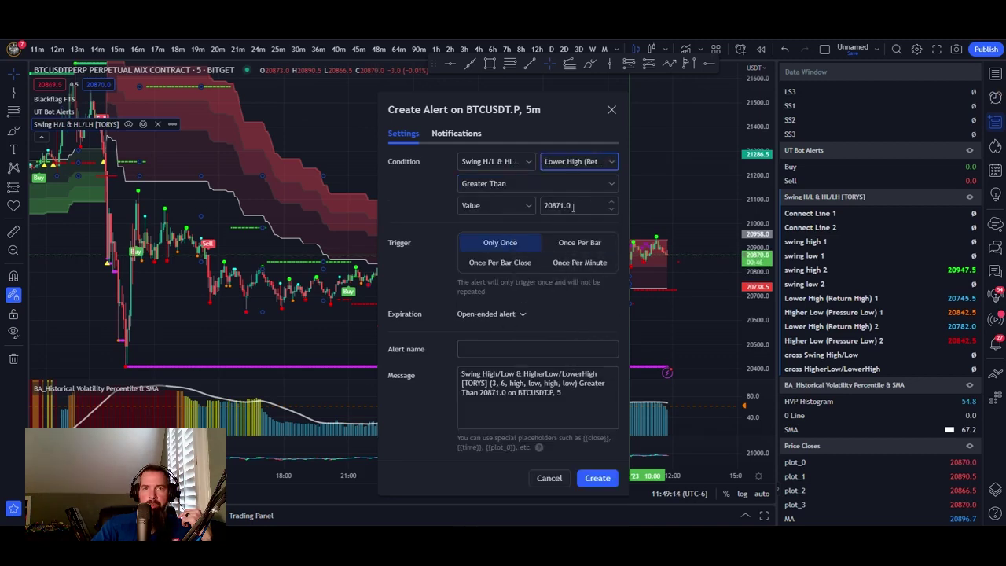
{"action": "type", "text": "-5"}
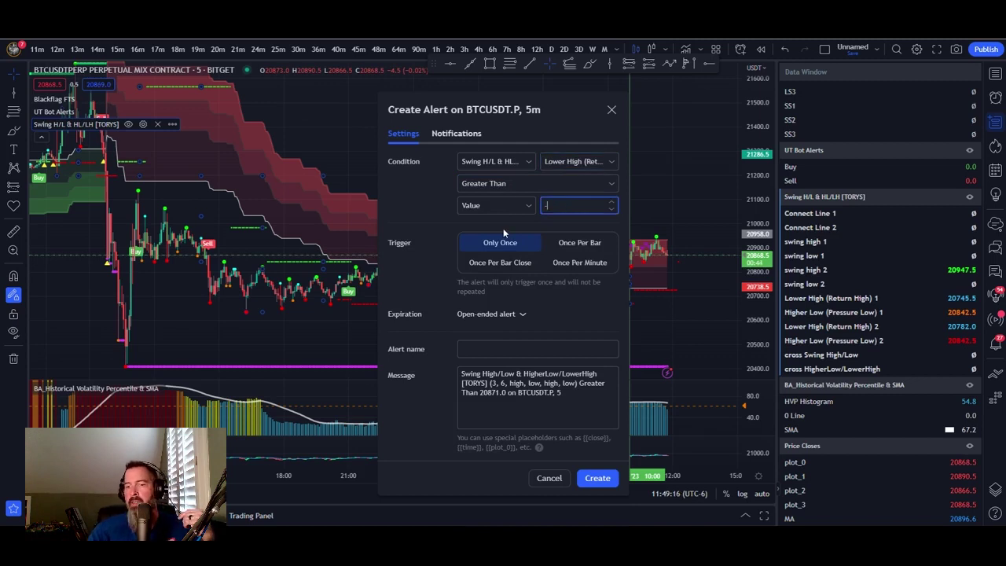
{"action": "left_click", "coordinate": [519, 267]}
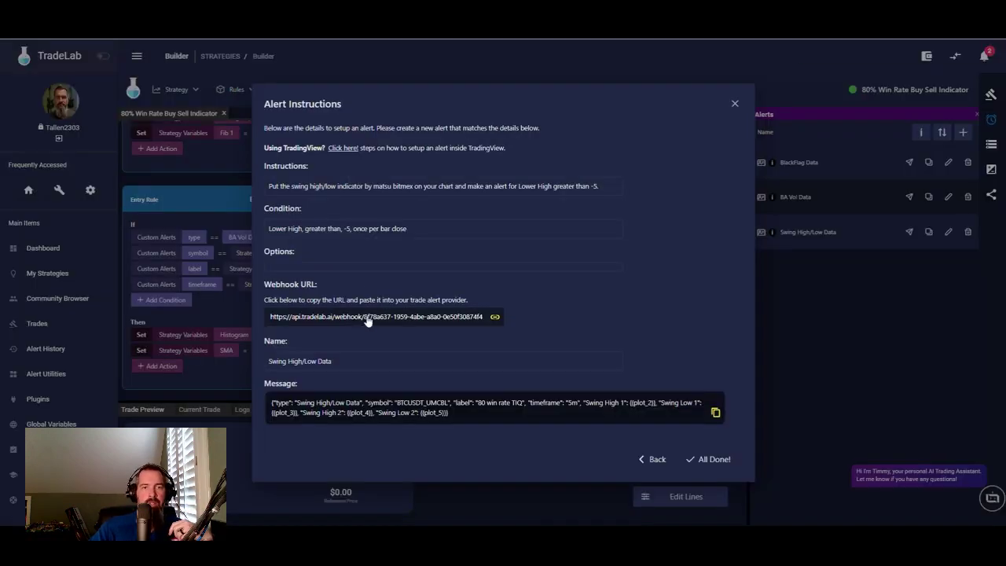
- Replace the alert's webhook URL with the TradeLab webhook URL
{"action": "left_click", "coordinate": [367, 317]}
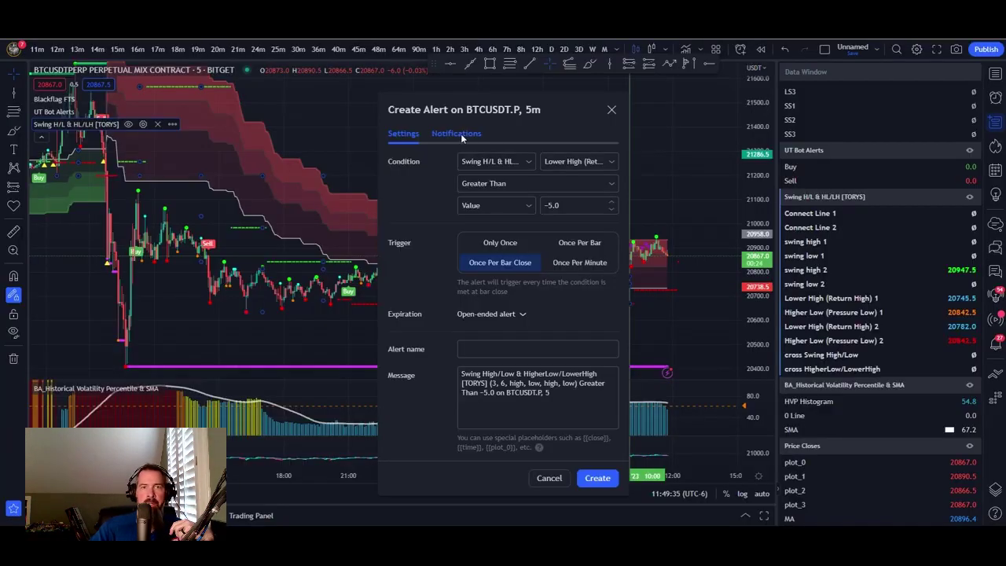
{"action": "left_click", "coordinate": [456, 133]}
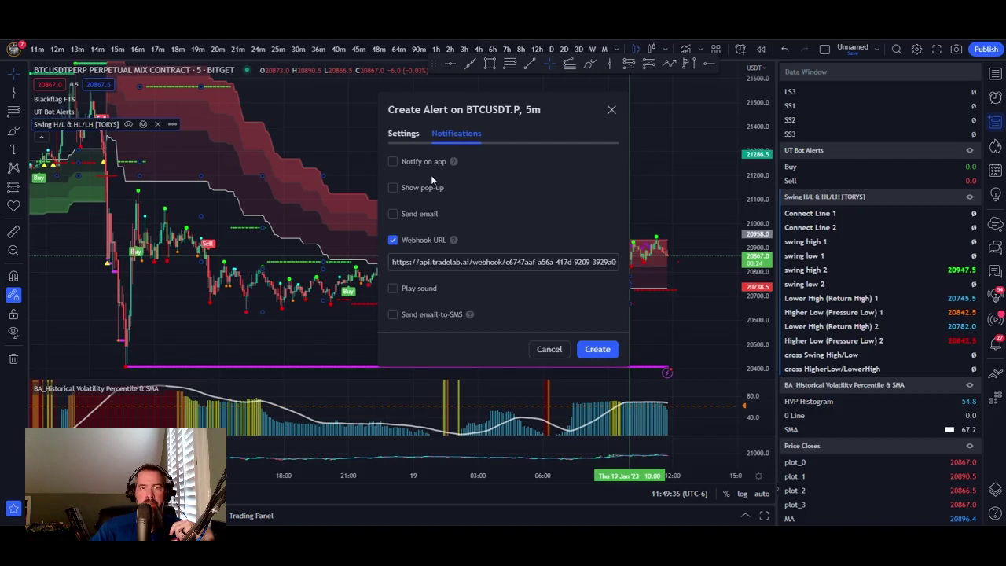
{"action": "left_click_drag", "start_coordinate": [390, 264], "coordinate": [617, 283]}
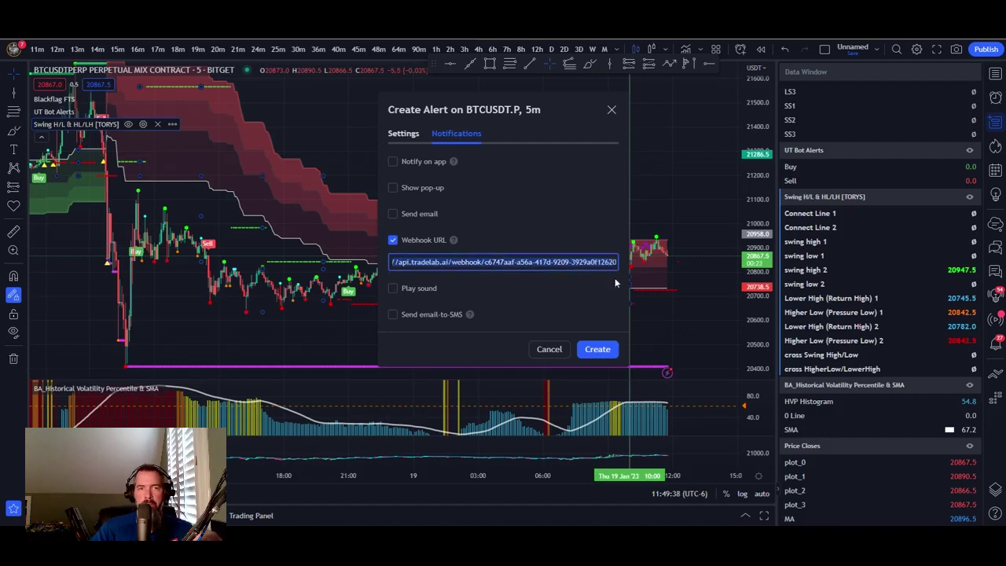
{"action": "key", "text": "ctrl+v"}
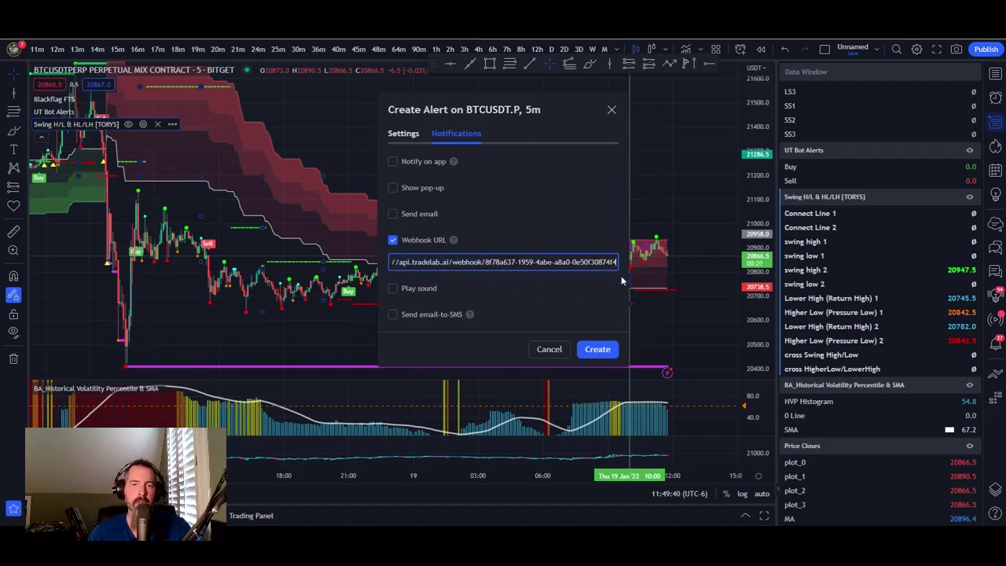
{"action": "left_click", "coordinate": [404, 133]}
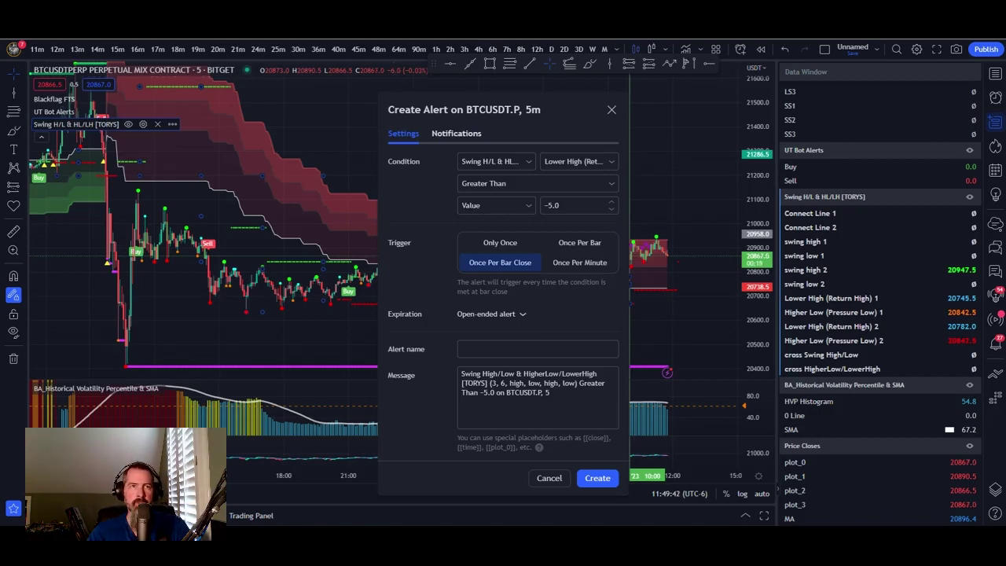
- Name the alert Swing High/Low Data, copied from TradeLab's instructions
{"action": "key", "text": "alt+Tab"}
{"action": "left_click", "coordinate": [311, 363]}
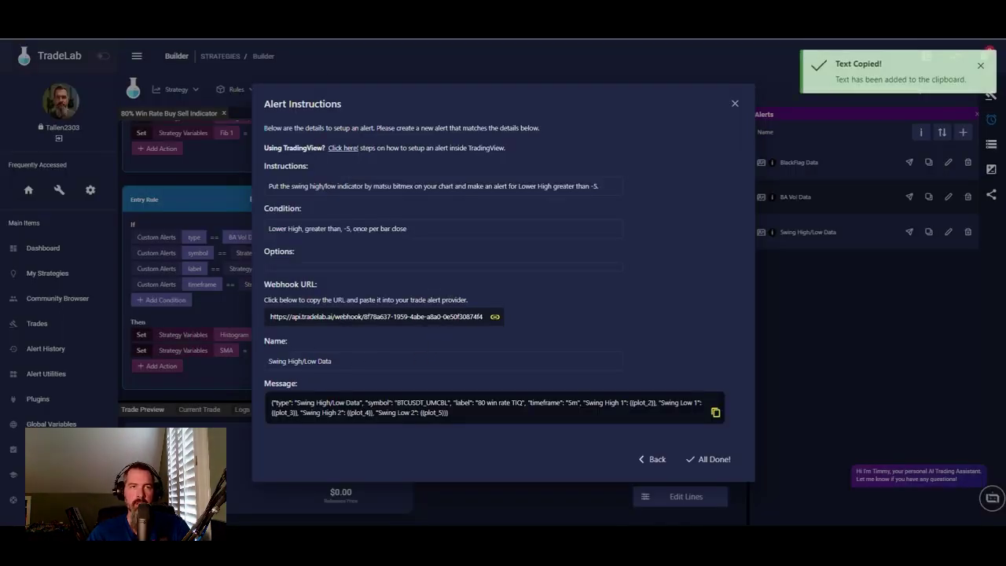
{"action": "key", "text": "alt+Tab"}
{"action": "right_click", "coordinate": [485, 349]}
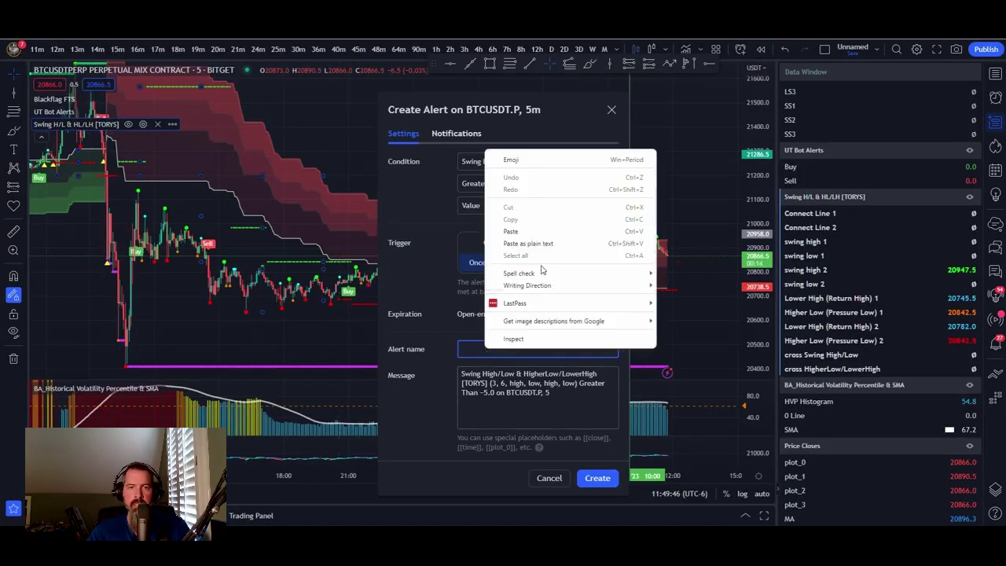
{"action": "left_click", "coordinate": [519, 229]}
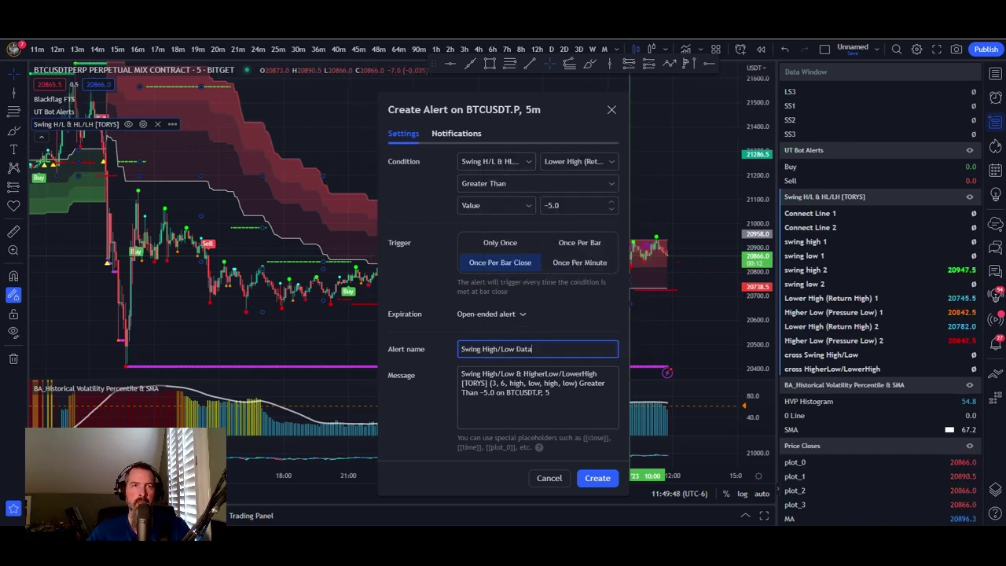
- Replace the alert message with TradeLab's JSON swing payload and create the alert
{"action": "key", "text": "alt+Tab"}
{"action": "left_click", "coordinate": [380, 411]}
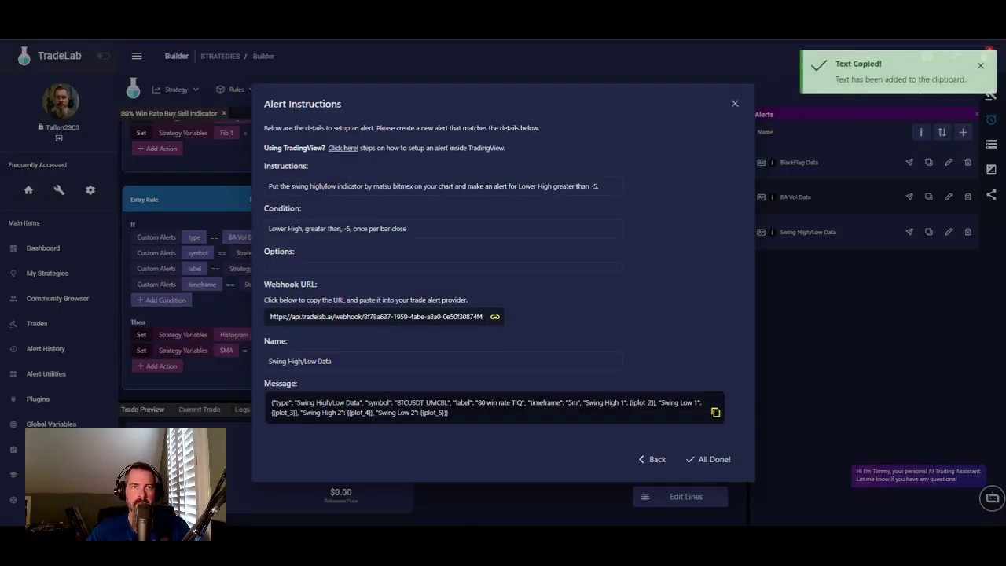
{"action": "key", "text": "alt+Tab"}
{"action": "left_click", "coordinate": [460, 375]}
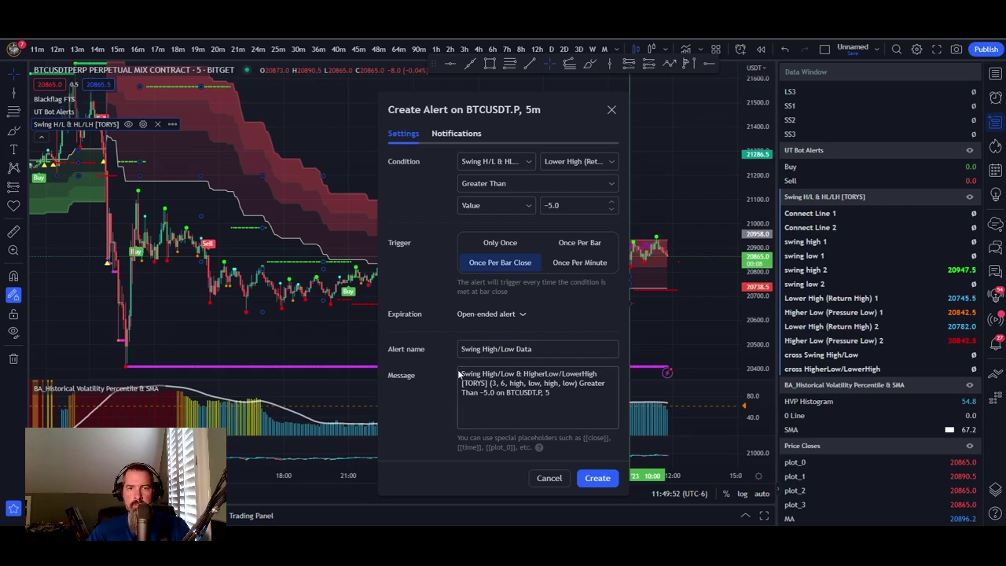
{"action": "left_click_drag", "start_coordinate": [460, 375], "coordinate": [580, 414]}
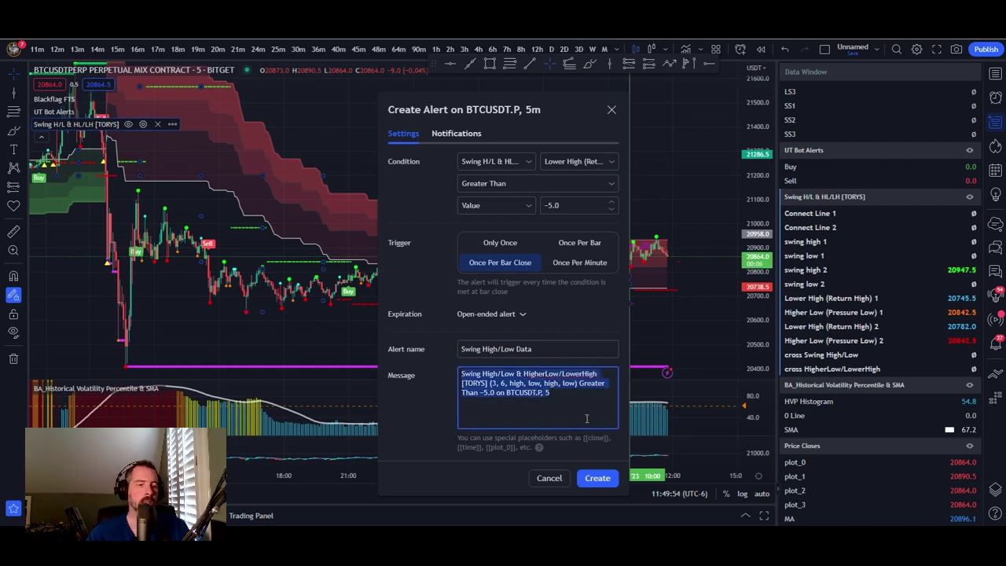
{"action": "key", "text": "ctrl+v"}
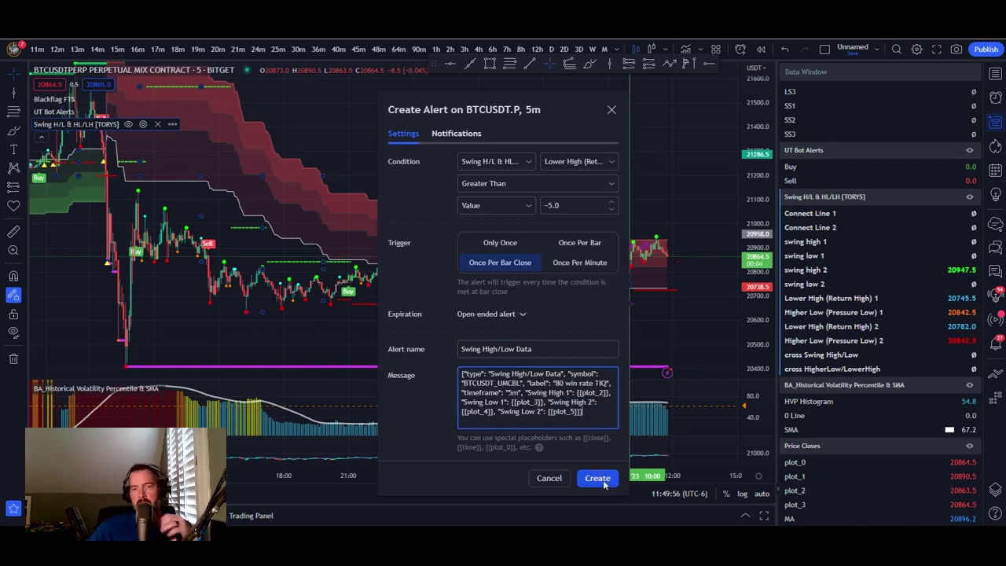
{"action": "left_click", "coordinate": [600, 479]}
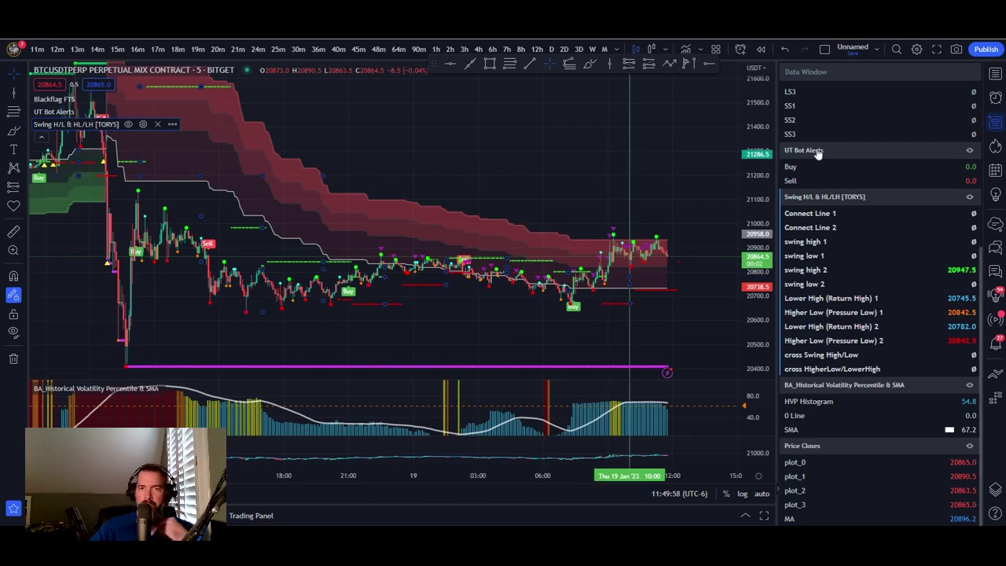
{"action": "key", "text": "alt+Tab"}
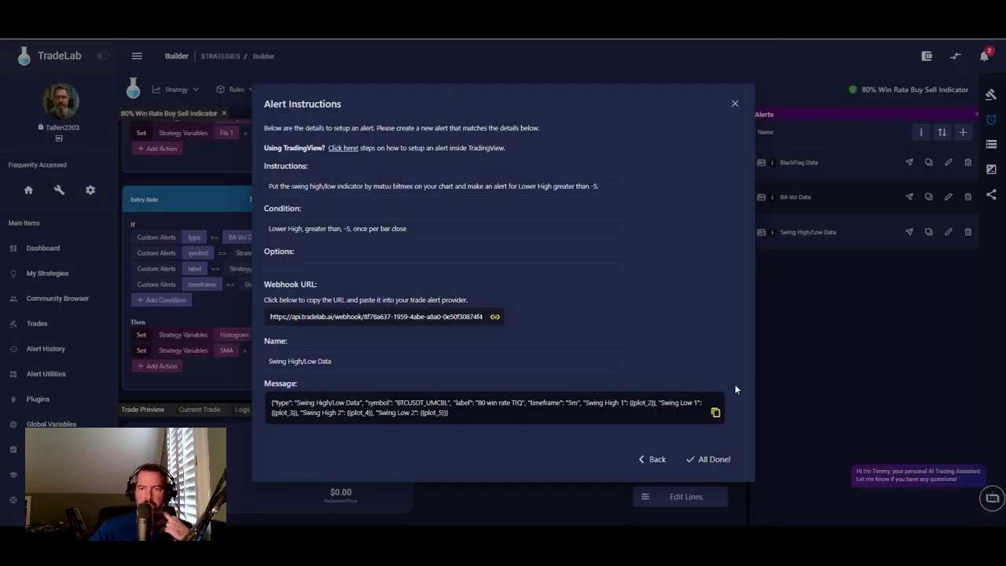
- Finish the alert instructions and drop the Swing High/Low Data alert onto the entry-rule zone
{"action": "left_click", "coordinate": [722, 459]}
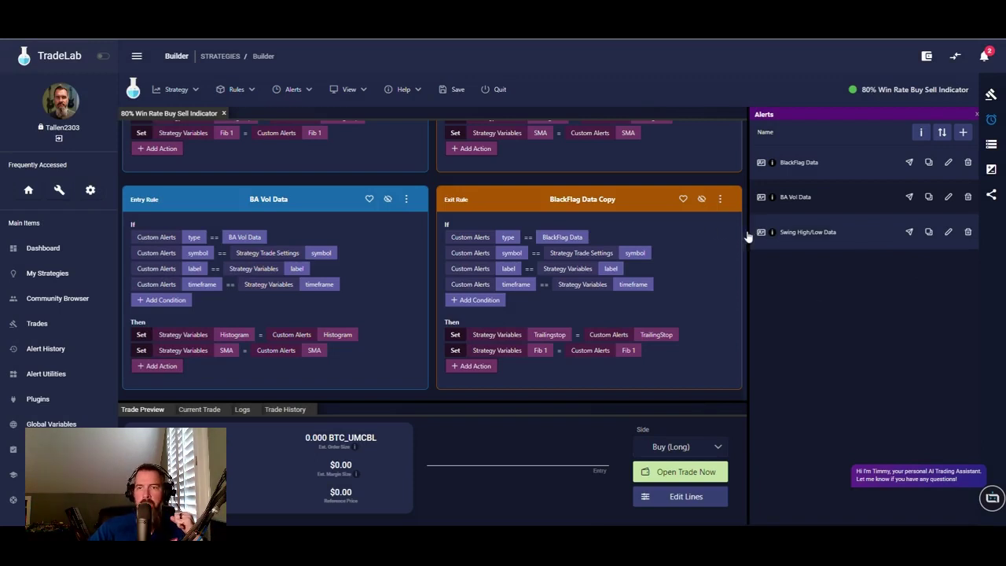
{"action": "left_click_drag", "start_coordinate": [761, 232], "coordinate": [273, 156]}
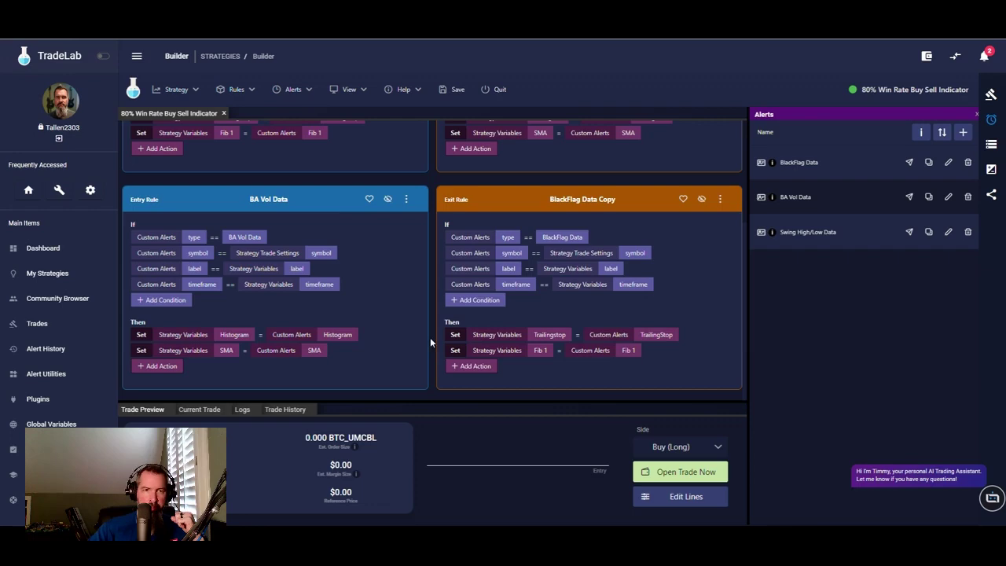
{"action": "scroll", "coordinate": [428, 340], "scroll_direction": "up", "scroll_amount": 2}
{"action": "scroll", "coordinate": [438, 332], "scroll_direction": "down", "scroll_amount": 3}
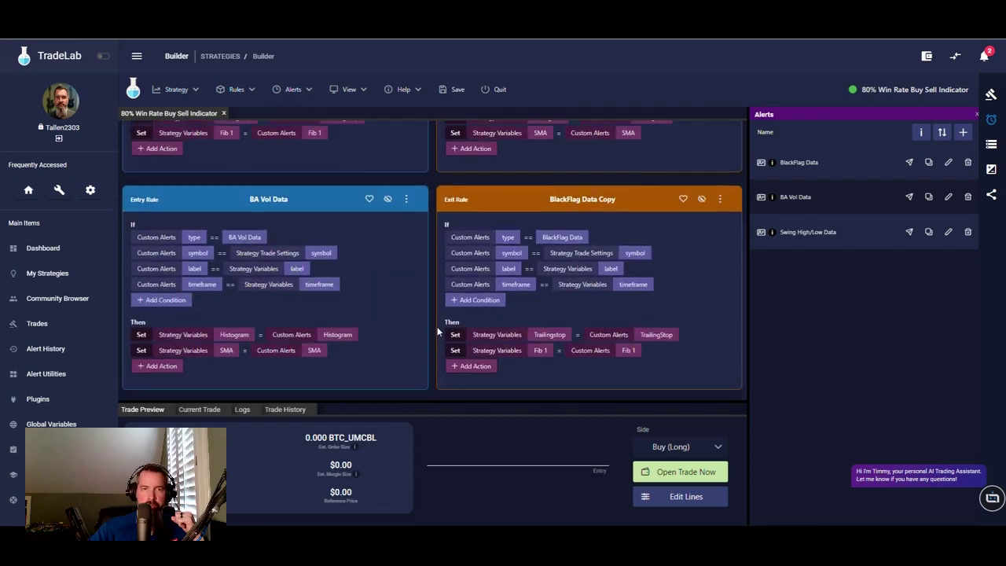
{"action": "left_click_drag", "start_coordinate": [761, 234], "coordinate": [308, 146]}
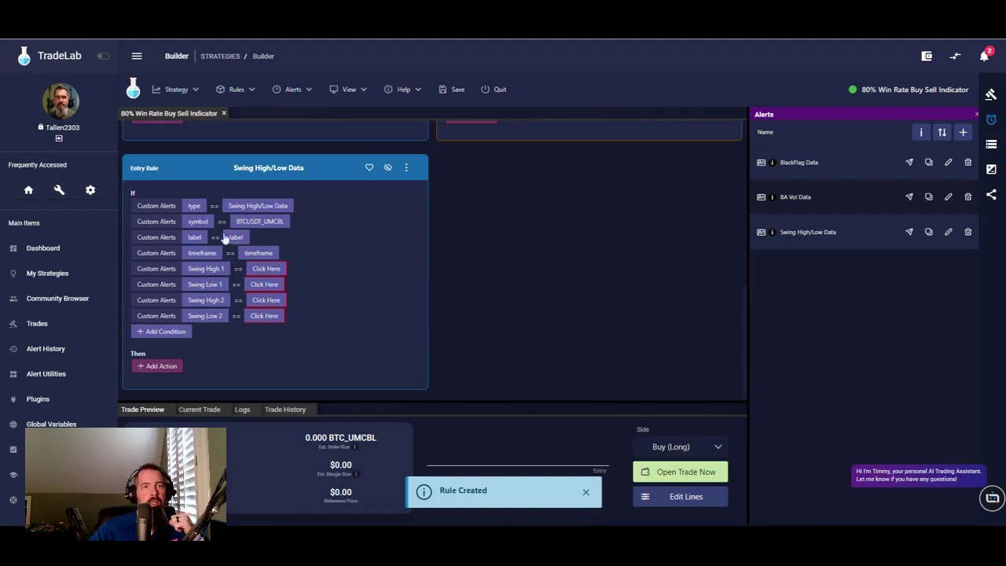
- Set the symbol condition to equal Strategy Trade Settings > Symbol
{"action": "right_click", "coordinate": [259, 223]}
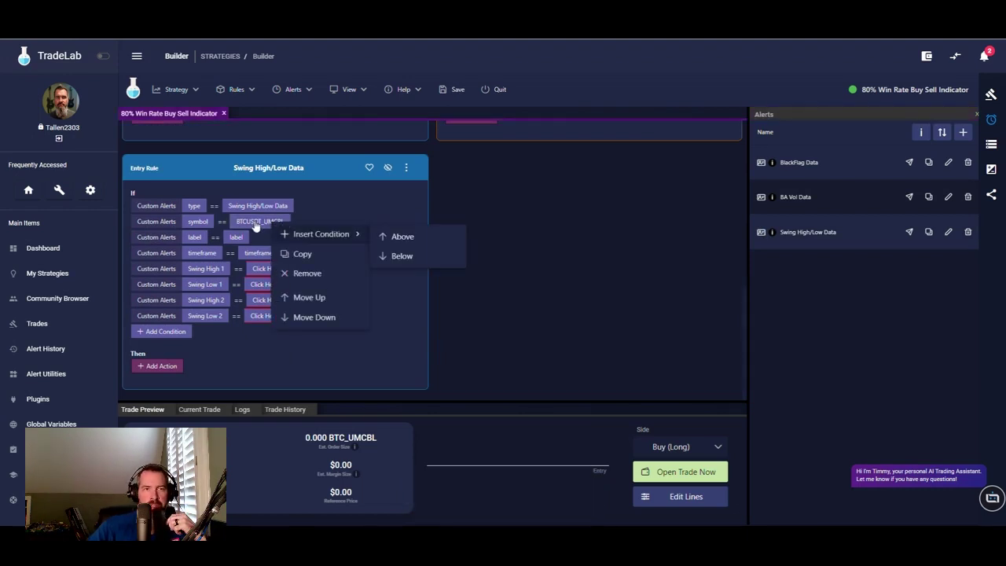
{"action": "left_click", "coordinate": [259, 224]}
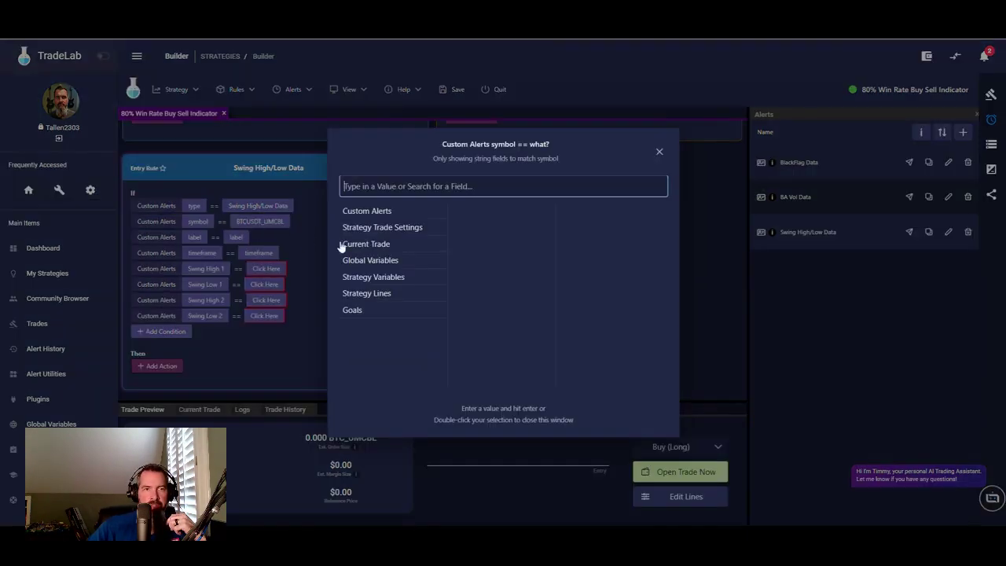
{"action": "left_click", "coordinate": [391, 228]}
{"action": "scroll", "coordinate": [489, 313], "scroll_direction": "down", "scroll_amount": 4}
{"action": "left_click", "coordinate": [470, 328]}
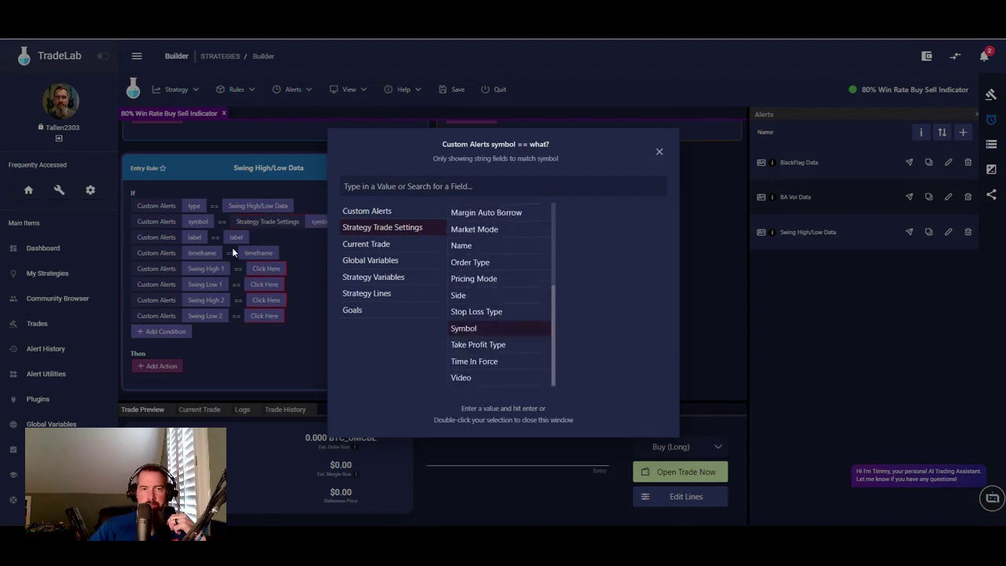
{"action": "left_click", "coordinate": [226, 222]}
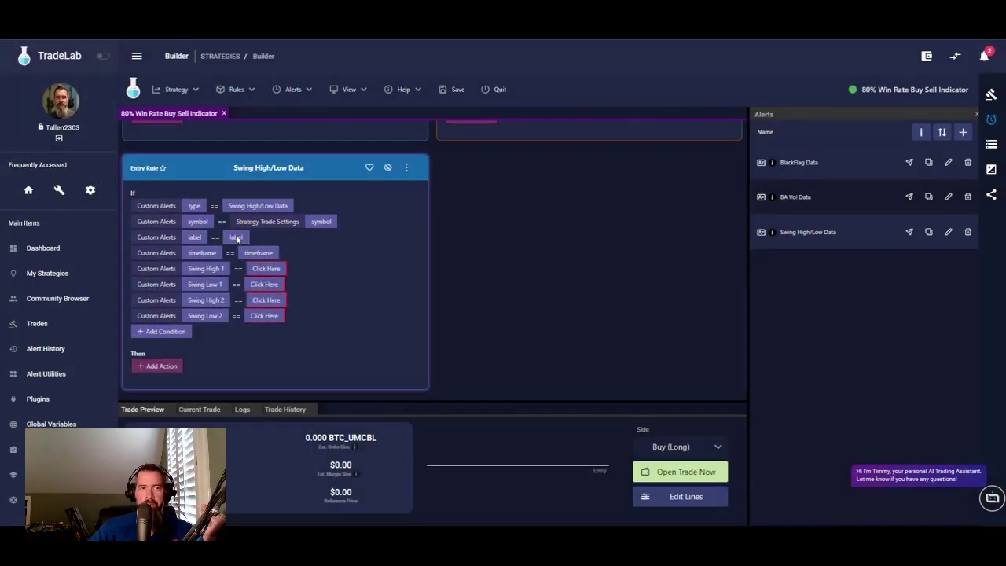
- Match the label and timeframe conditions to the Strategy Variables label and timeframe
{"action": "left_click", "coordinate": [236, 238]}
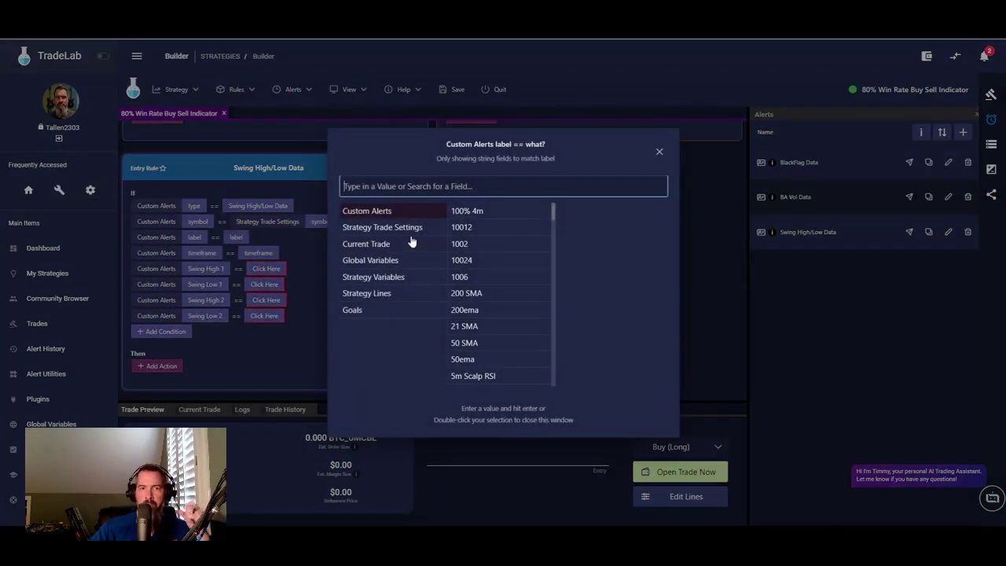
{"action": "left_click", "coordinate": [377, 277]}
{"action": "left_click", "coordinate": [465, 211]}
{"action": "left_click", "coordinate": [262, 252]}
{"action": "left_click", "coordinate": [260, 253]}
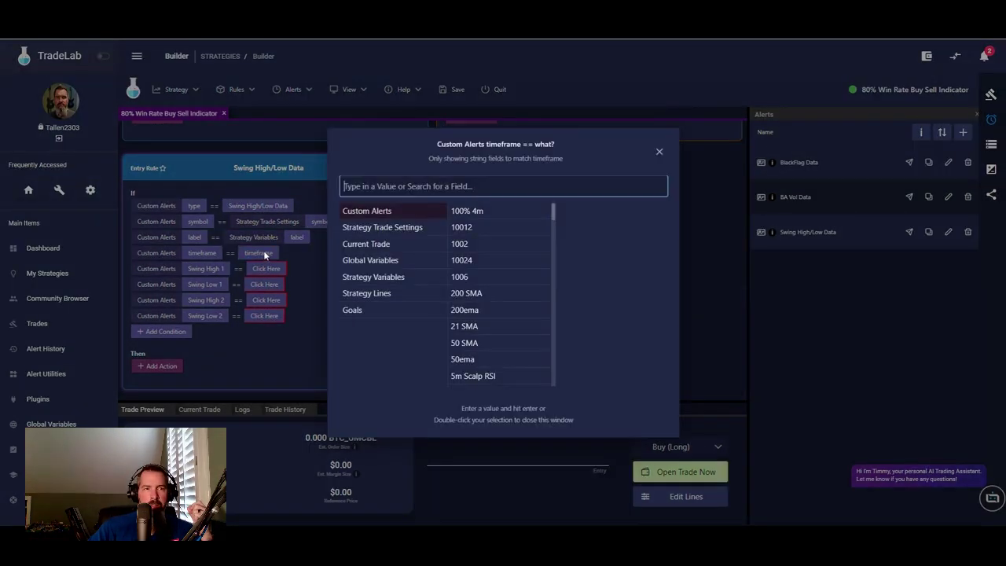
{"action": "left_click", "coordinate": [390, 277]}
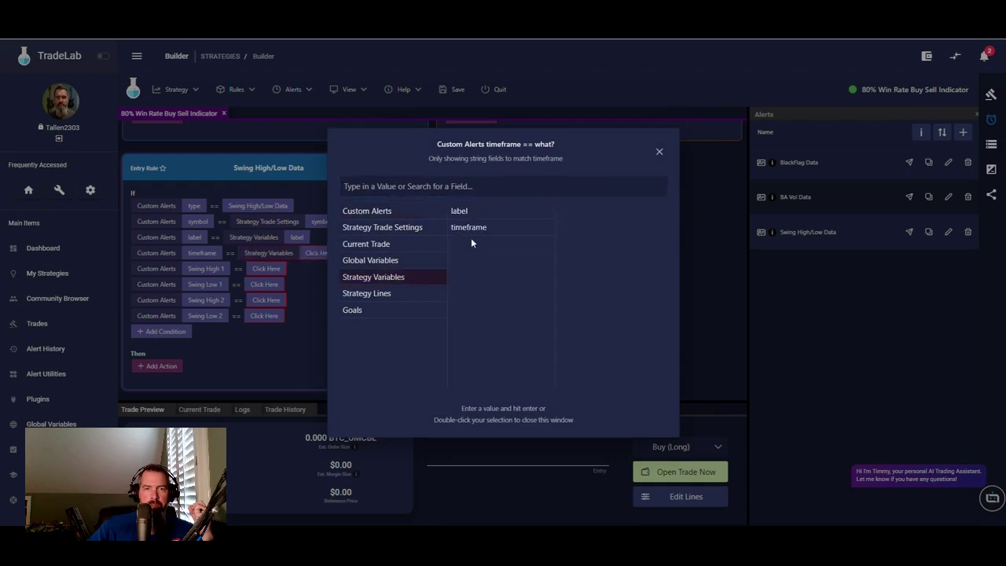
{"action": "double_click", "coordinate": [481, 232]}
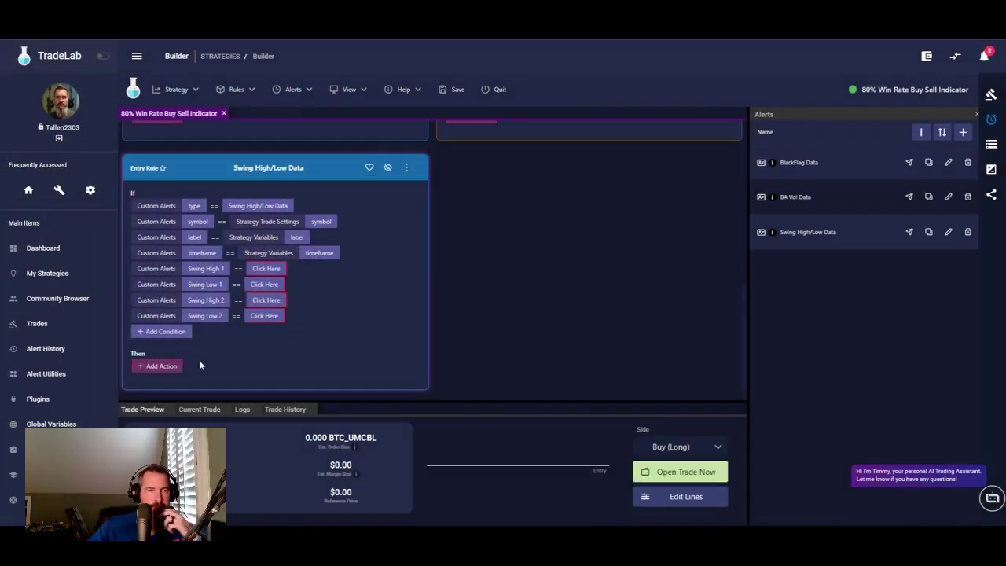
{"action": "left_click", "coordinate": [161, 365]}
- Add a Set action that assigns the alert's Swing High 1 value to the Swing High 1 strategy variable
{"action": "left_click", "coordinate": [163, 366]}
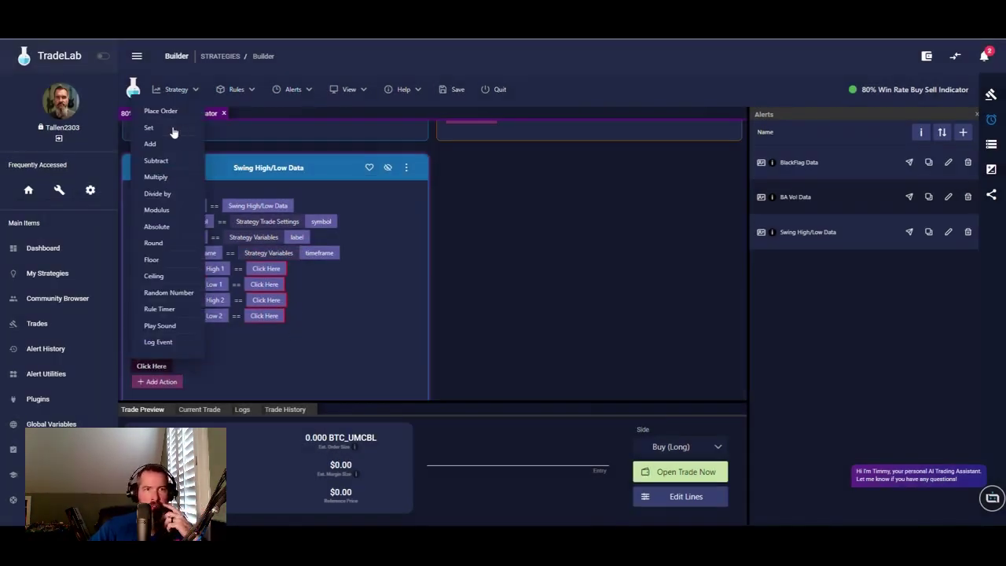
{"action": "left_click", "coordinate": [173, 130]}
{"action": "left_click", "coordinate": [202, 366]}
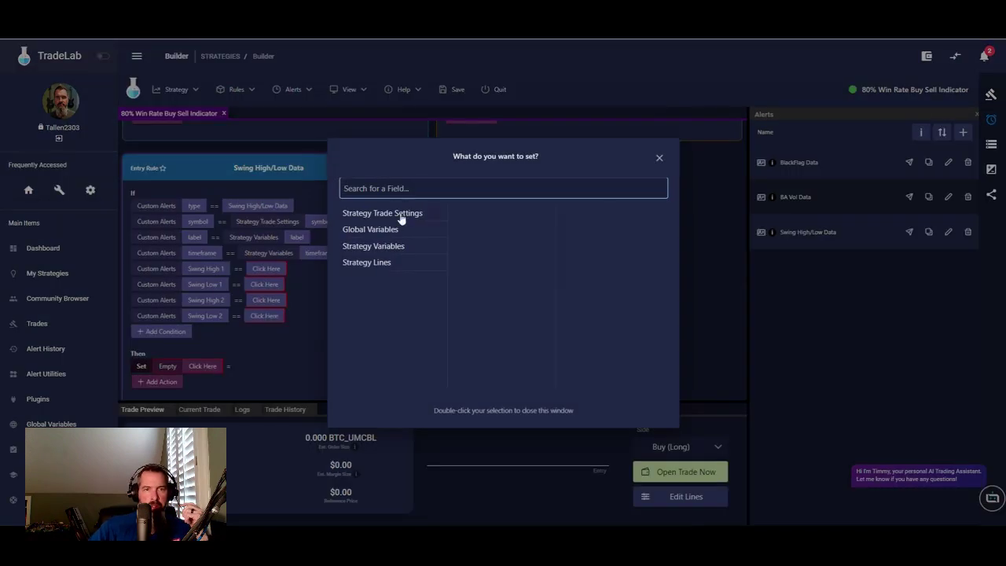
{"action": "left_click", "coordinate": [390, 246]}
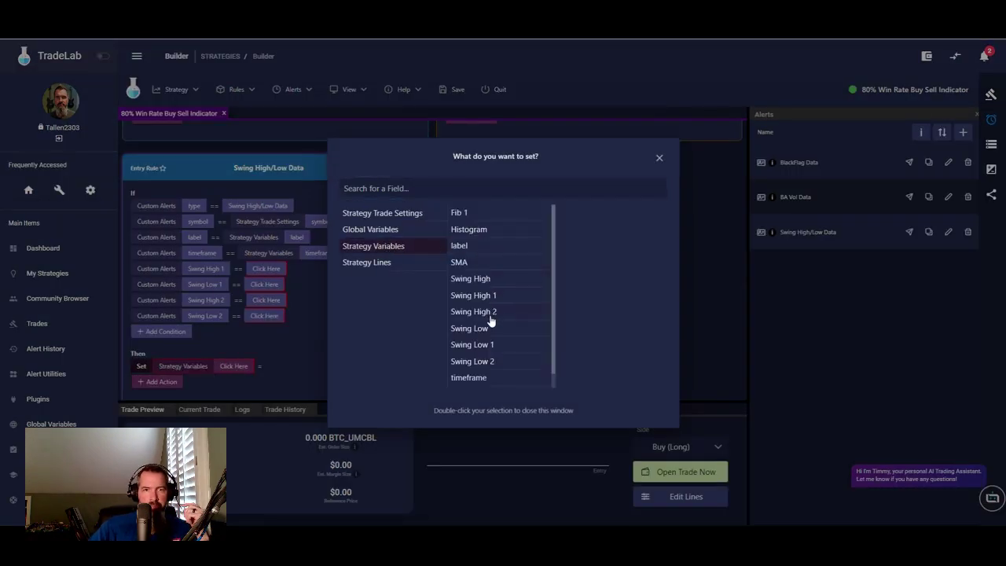
{"action": "left_click", "coordinate": [479, 296]}
{"action": "left_click", "coordinate": [294, 360]}
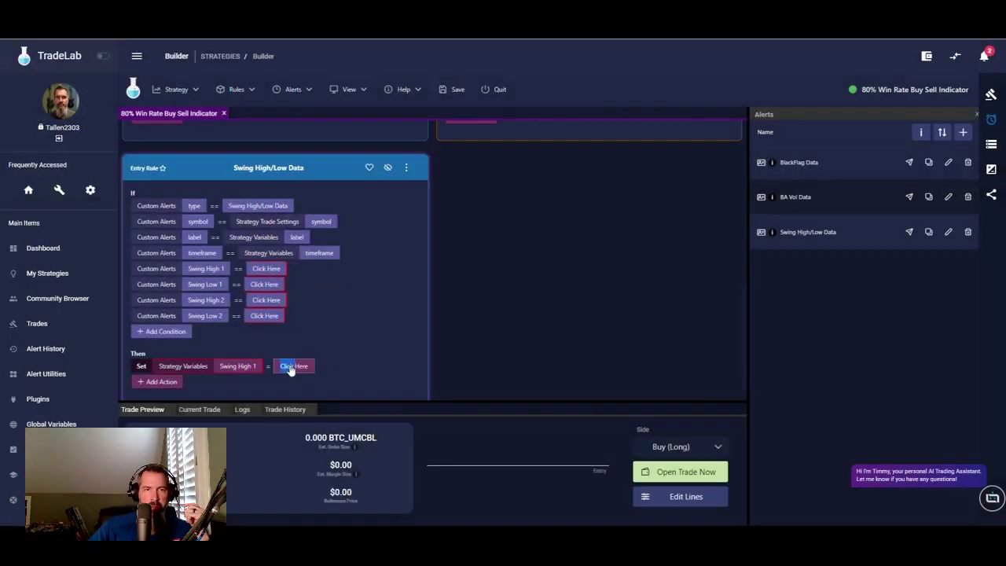
{"action": "left_click", "coordinate": [291, 367]}
{"action": "left_click", "coordinate": [369, 211]}
{"action": "left_click", "coordinate": [389, 189]}
{"action": "type", "text": "swi"}
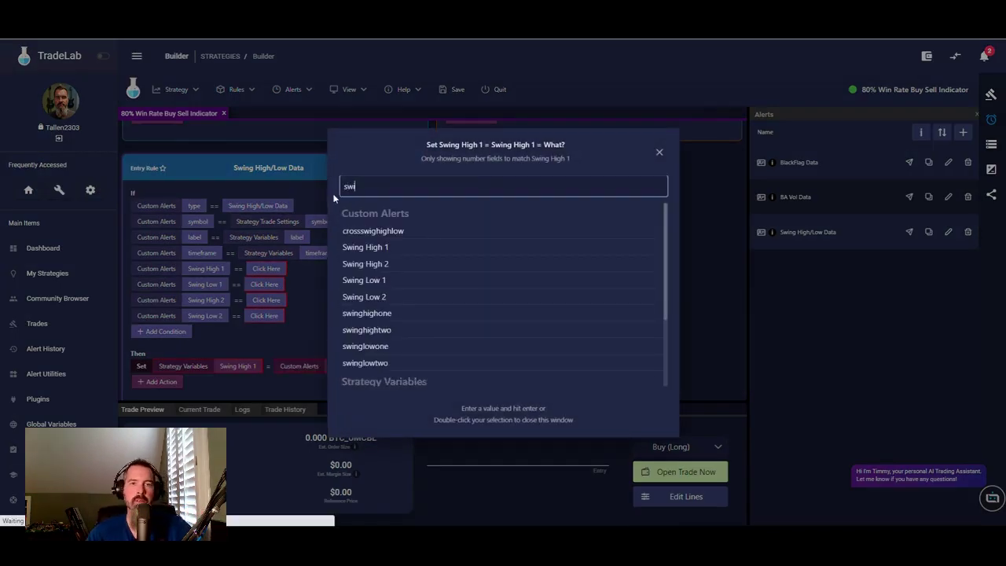
{"action": "double_click", "coordinate": [368, 246]}
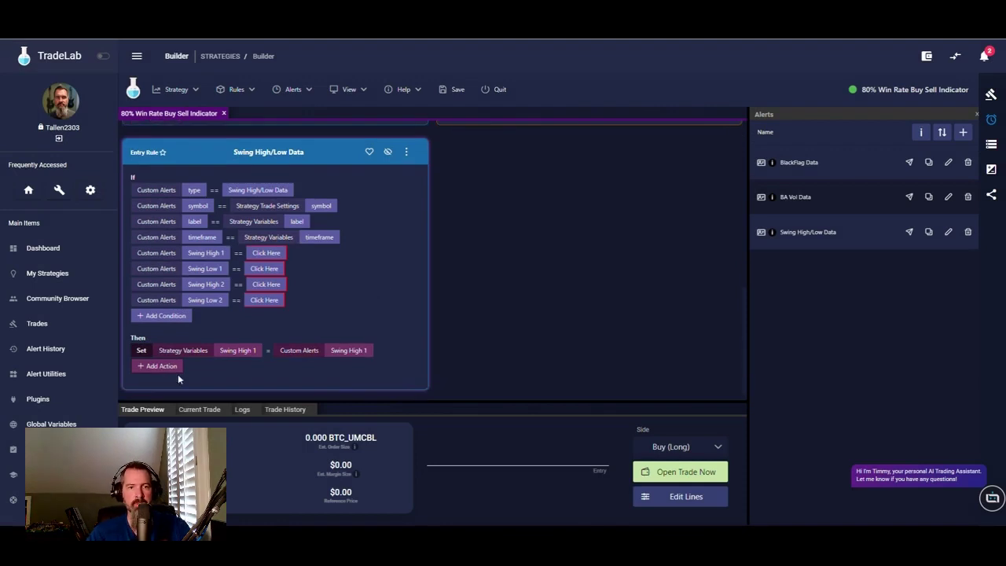
- Add a second Set action assigning the alert's Swing High 2 value to the Swing High 2 variable
{"action": "left_click", "coordinate": [168, 368]}
{"action": "left_click", "coordinate": [161, 367]}
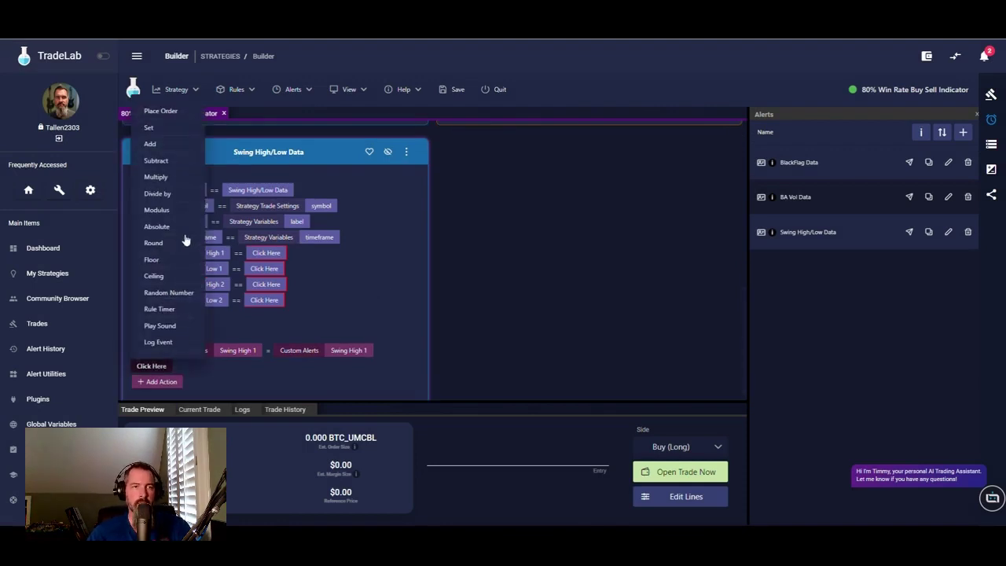
{"action": "left_click", "coordinate": [157, 129]}
{"action": "left_click", "coordinate": [202, 366]}
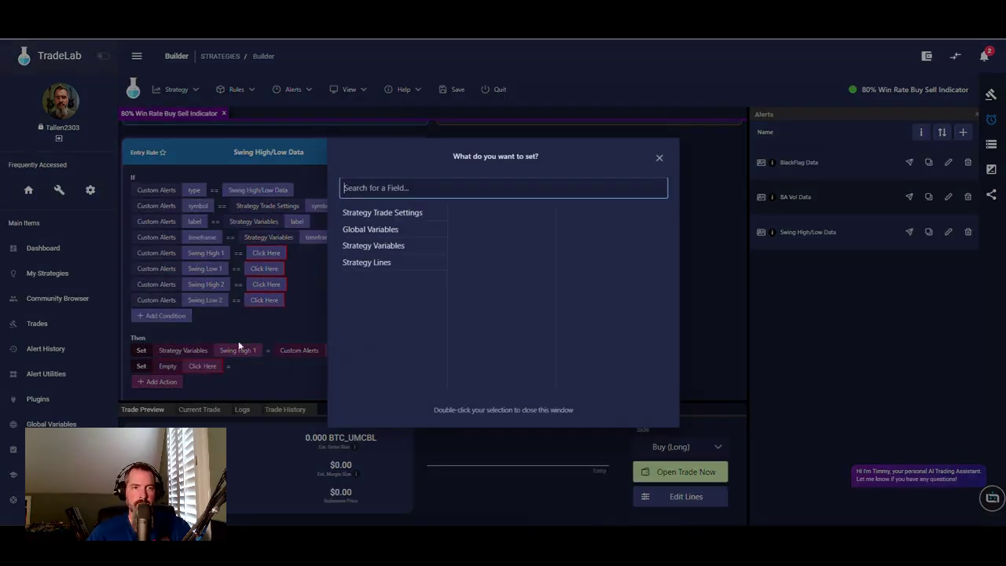
{"action": "left_click", "coordinate": [393, 245]}
{"action": "double_click", "coordinate": [485, 313]}
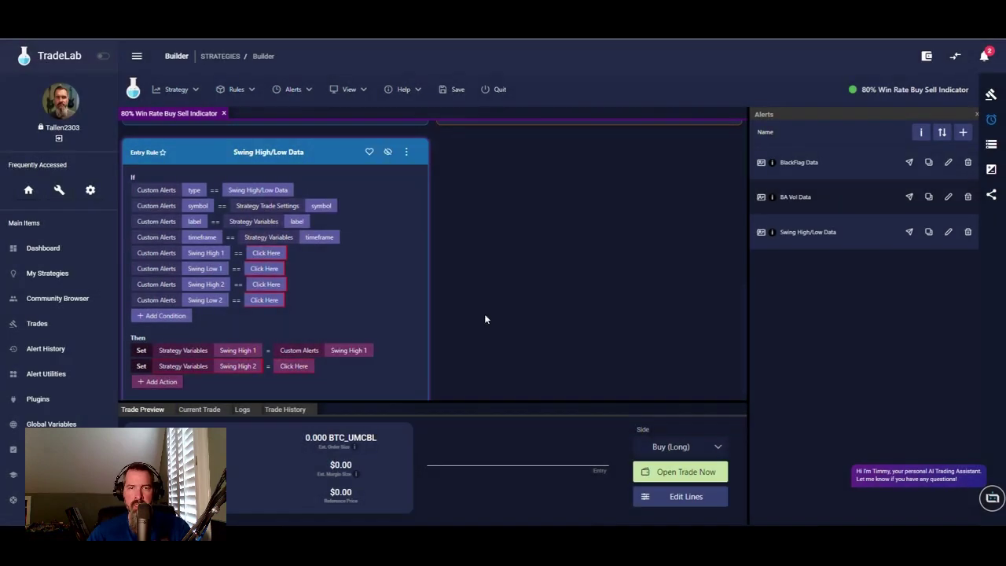
{"action": "left_click", "coordinate": [293, 365]}
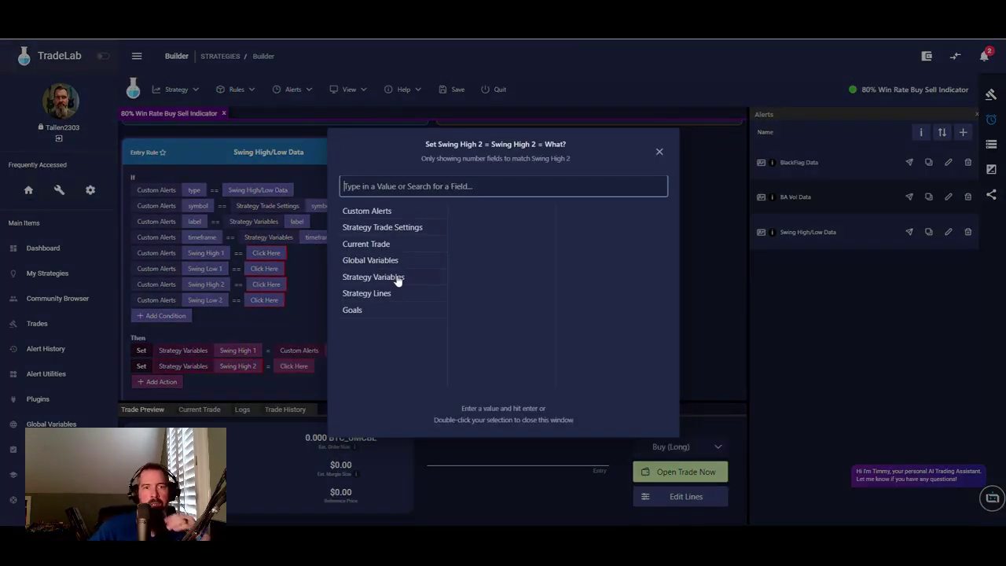
{"action": "left_click", "coordinate": [383, 212]}
{"action": "left_click", "coordinate": [441, 186]}
{"action": "type", "text": "sw"}
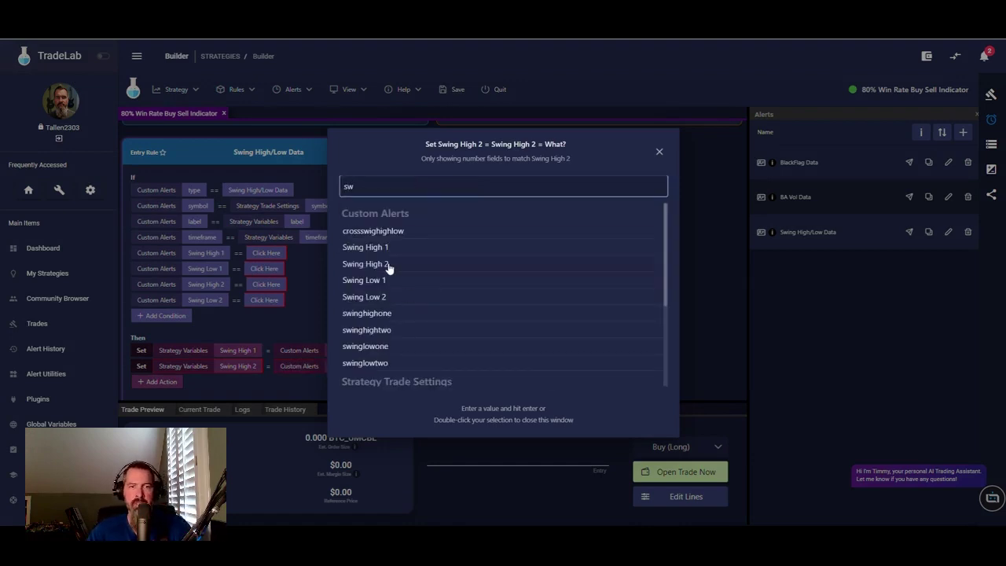
{"action": "double_click", "coordinate": [388, 265]}
- Add a third action to the rule and make it a Set action
{"action": "left_click", "coordinate": [162, 385]}
{"action": "left_click", "coordinate": [154, 383]}
{"action": "left_click", "coordinate": [149, 144]}
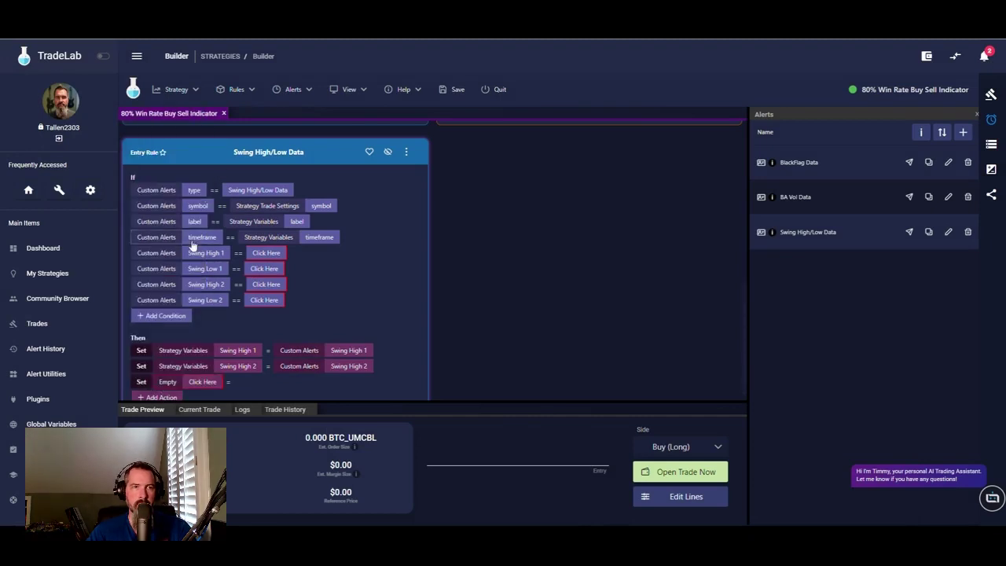
- Make the third Set action assign the alert's Swing Low 1 value to the Swing Low 1 variable
{"action": "left_click", "coordinate": [203, 381]}
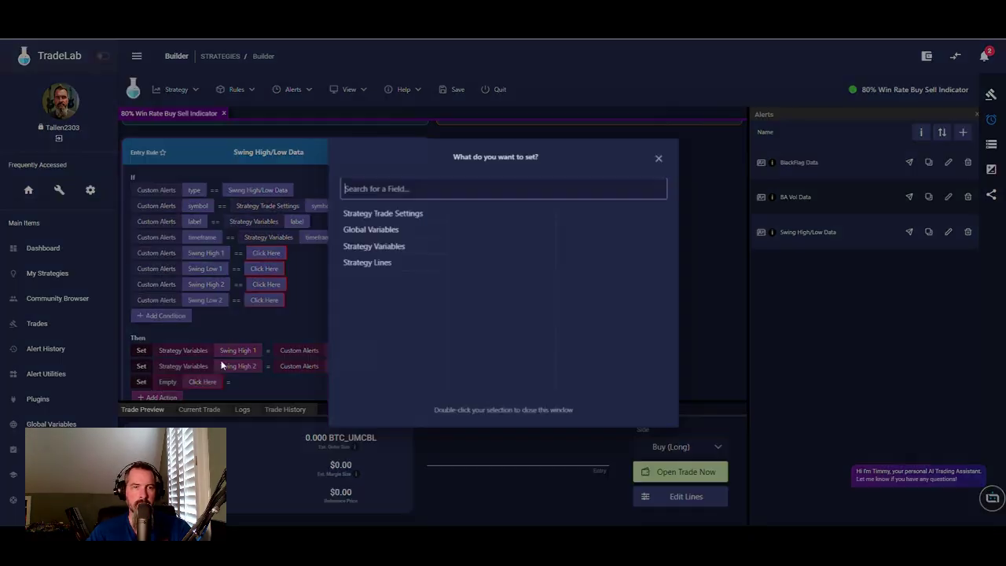
{"action": "left_click", "coordinate": [379, 247]}
{"action": "double_click", "coordinate": [483, 346]}
{"action": "left_click", "coordinate": [288, 383]}
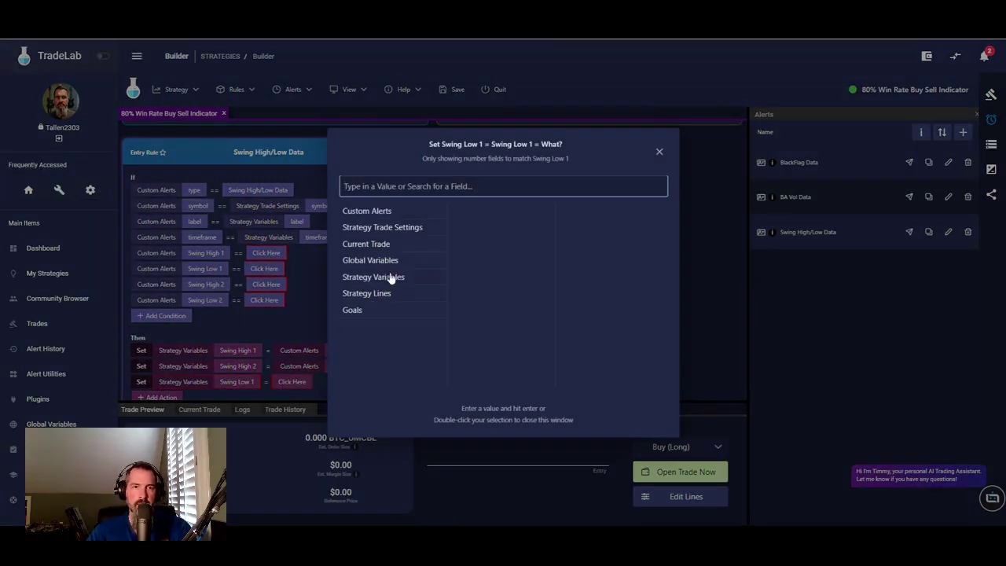
{"action": "left_click", "coordinate": [392, 278]}
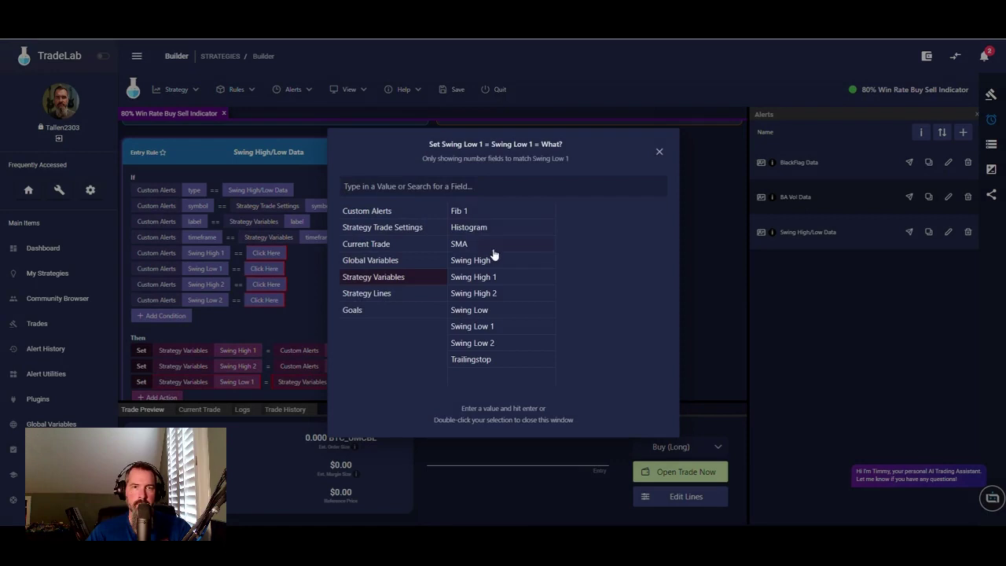
{"action": "left_click", "coordinate": [376, 211]}
{"action": "left_click", "coordinate": [412, 185]}
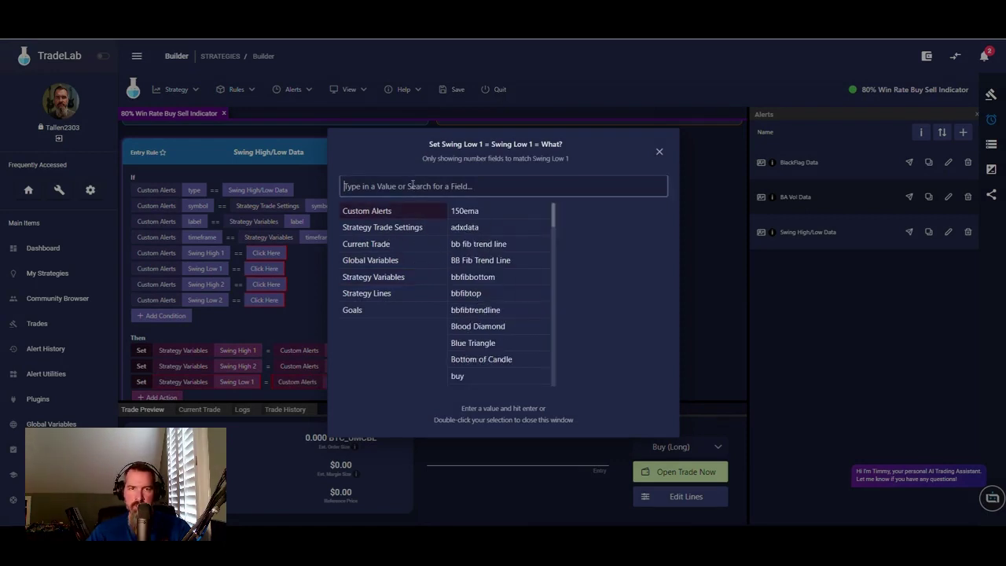
{"action": "type", "text": "sw"}
{"action": "double_click", "coordinate": [382, 280]}
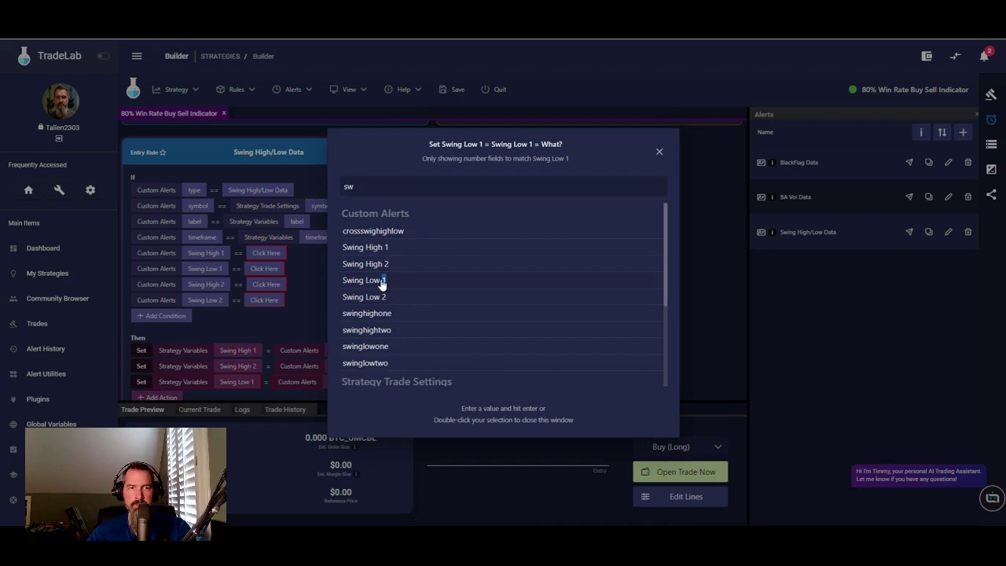
{"action": "scroll", "coordinate": [314, 346], "scroll_direction": "down", "scroll_amount": 1}
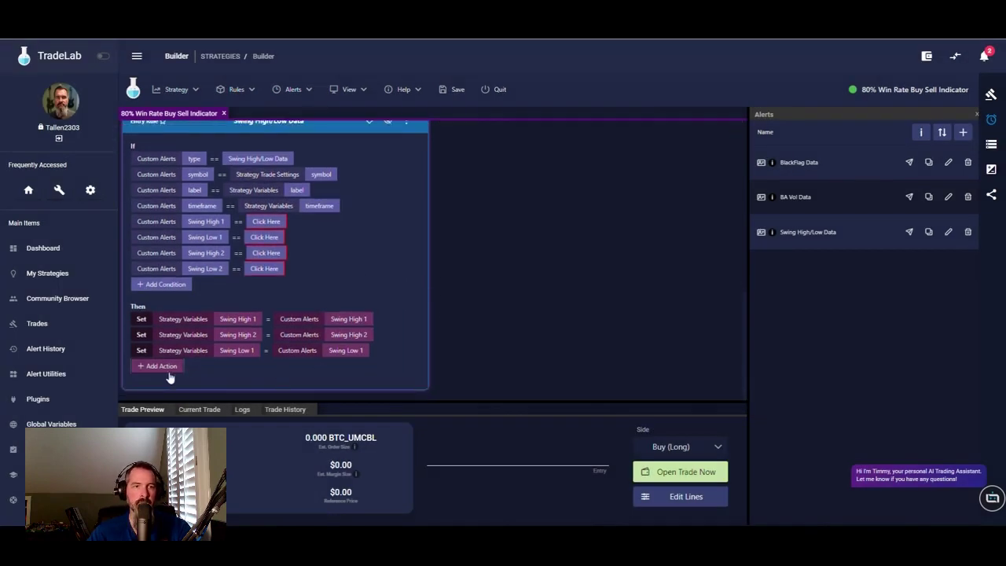
- Add a fourth Set action assigning the alert's Swing Low 2 value to the Swing Low 2 variable
{"action": "left_click", "coordinate": [165, 366]}
{"action": "left_click", "coordinate": [164, 128]}
{"action": "left_click", "coordinate": [203, 366]}
{"action": "left_click", "coordinate": [381, 247]}
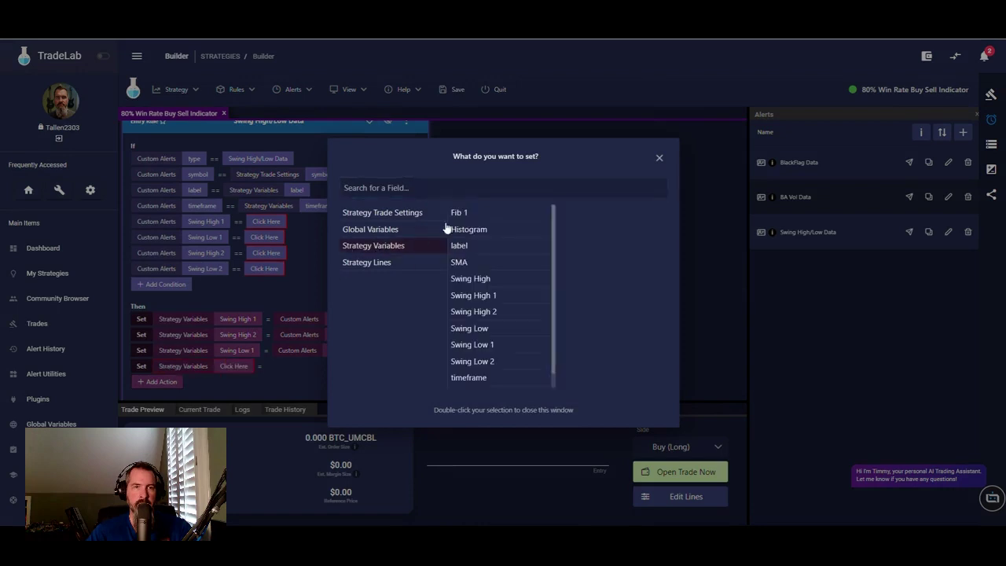
{"action": "double_click", "coordinate": [496, 362]}
{"action": "left_click", "coordinate": [289, 366]}
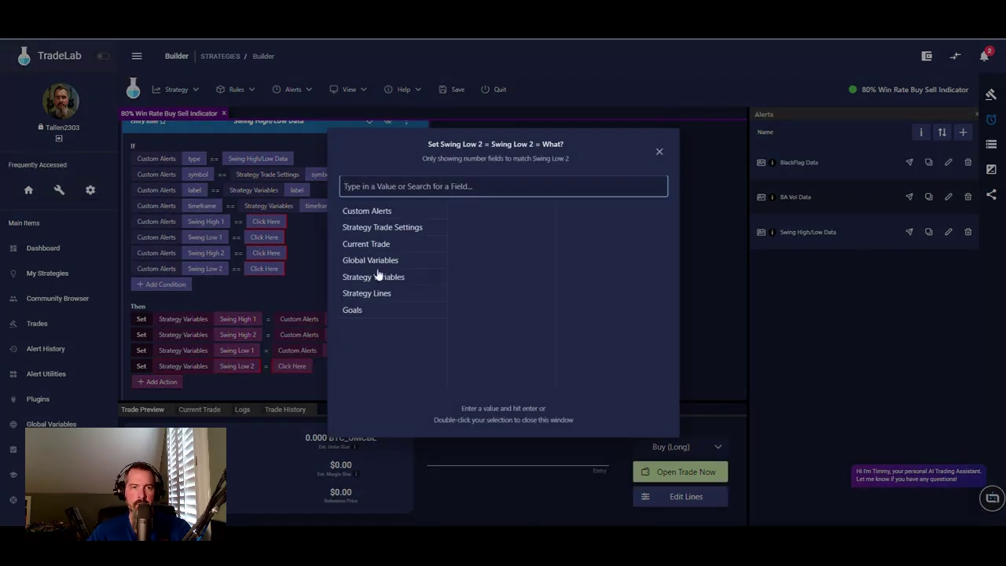
{"action": "left_click", "coordinate": [389, 212]}
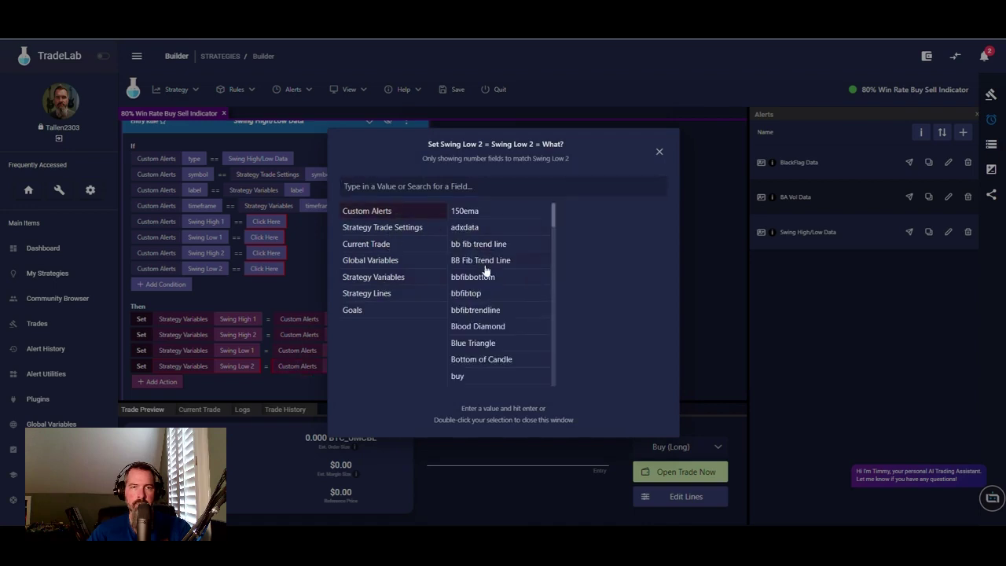
{"action": "left_click", "coordinate": [415, 186]}
{"action": "type", "text": "sw"}
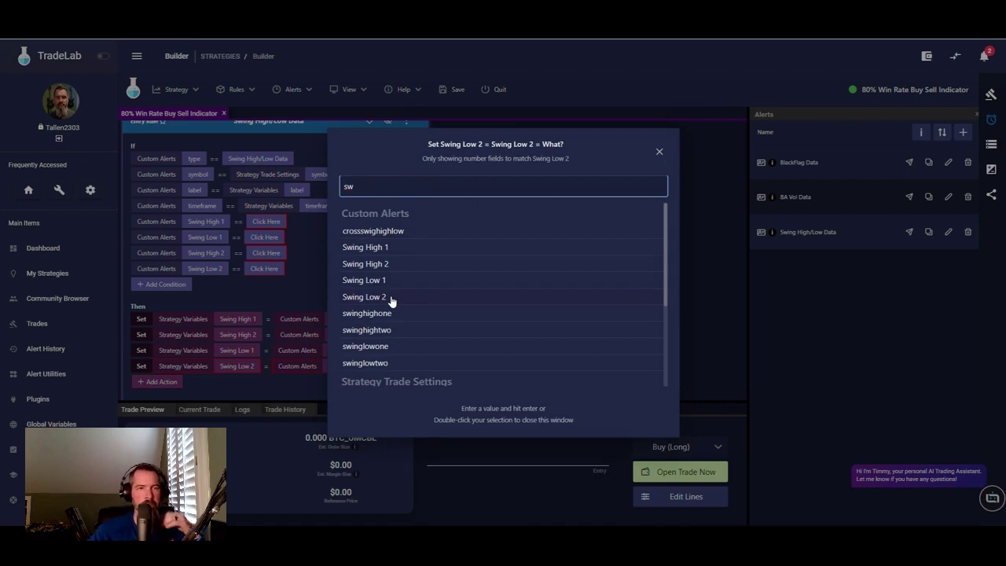
{"action": "double_click", "coordinate": [391, 297]}
{"action": "scroll", "coordinate": [414, 317], "scroll_direction": "down", "scroll_amount": 1}
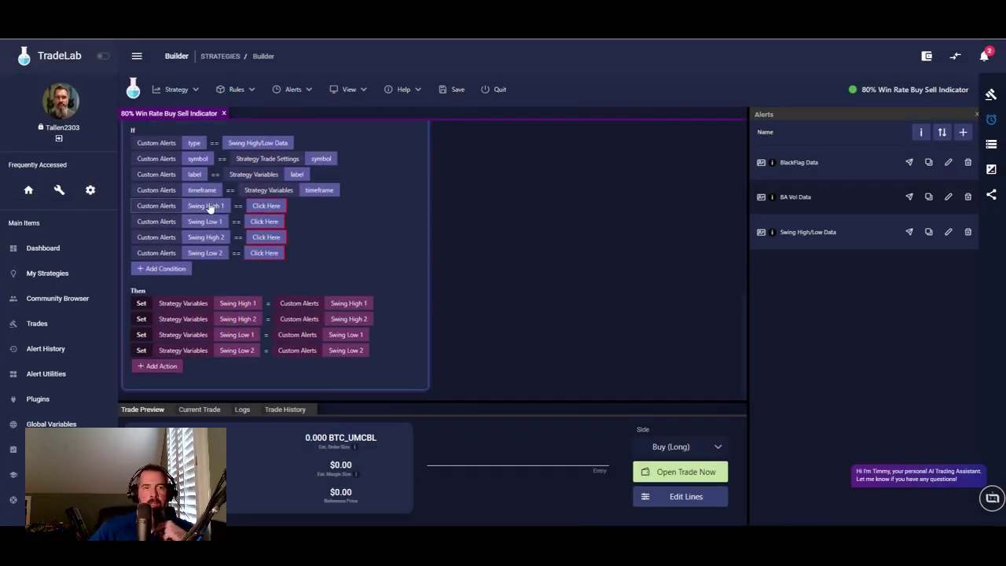
{"action": "right_click", "coordinate": [209, 207]}
- Remove the Swing High 1, Swing Low 1, Swing High 2 and Swing Low 2 conditions from the rule
{"action": "left_click", "coordinate": [243, 253]}
{"action": "right_click", "coordinate": [253, 226]}
{"action": "left_click", "coordinate": [288, 269]}
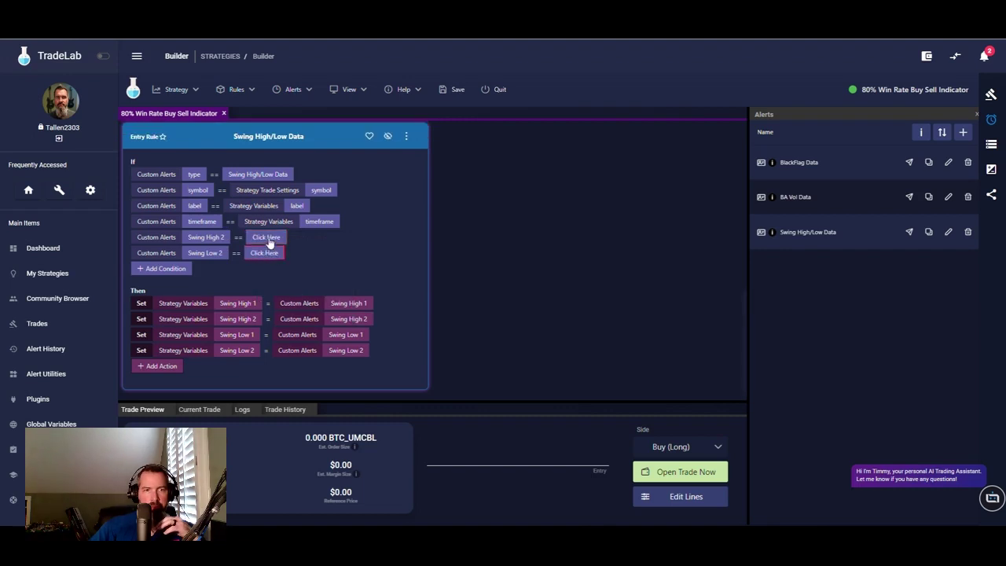
{"action": "right_click", "coordinate": [269, 243]}
{"action": "left_click", "coordinate": [292, 288]}
{"action": "right_click", "coordinate": [267, 254]}
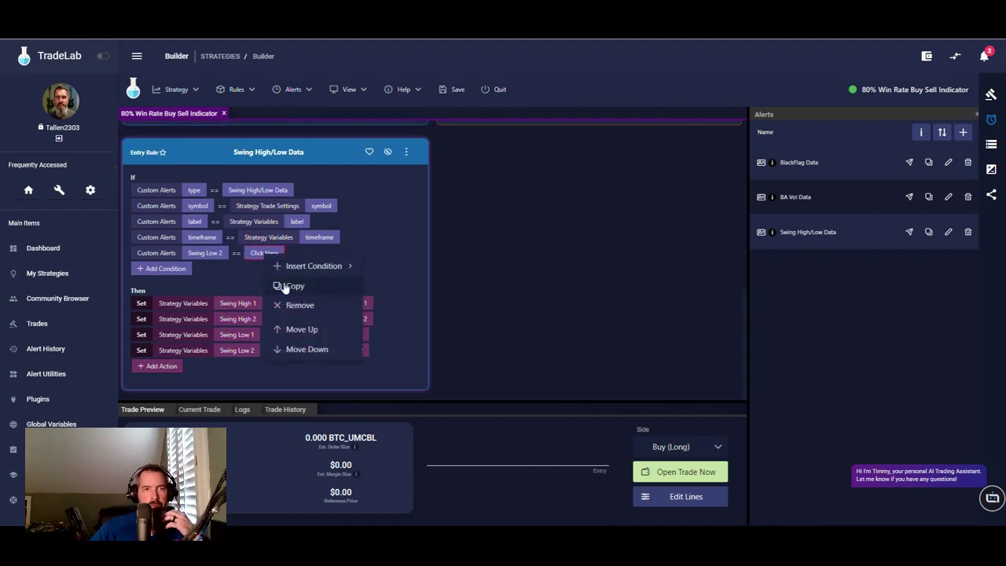
{"action": "left_click", "coordinate": [297, 307]}
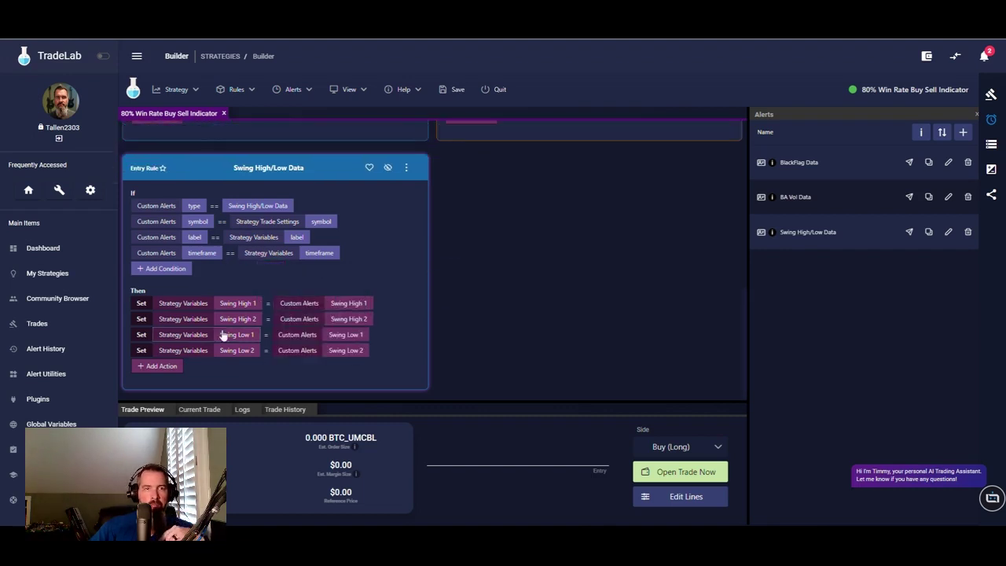
- Copy the Swing High/Low Data rule to the other side as an exit rule
{"action": "left_click", "coordinate": [407, 169]}
{"action": "mouse_move", "coordinate": [427, 207]}
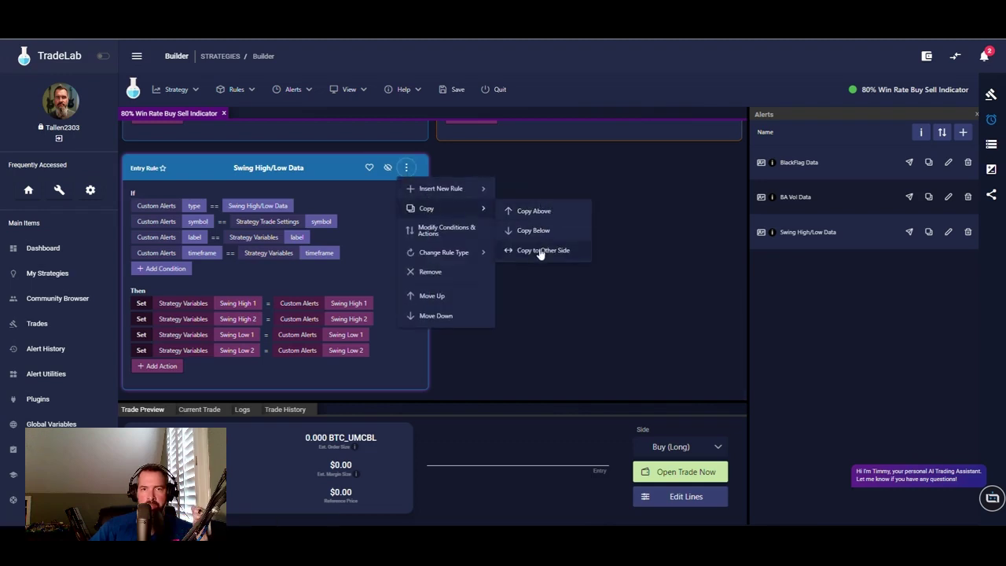
{"action": "left_click", "coordinate": [538, 249]}
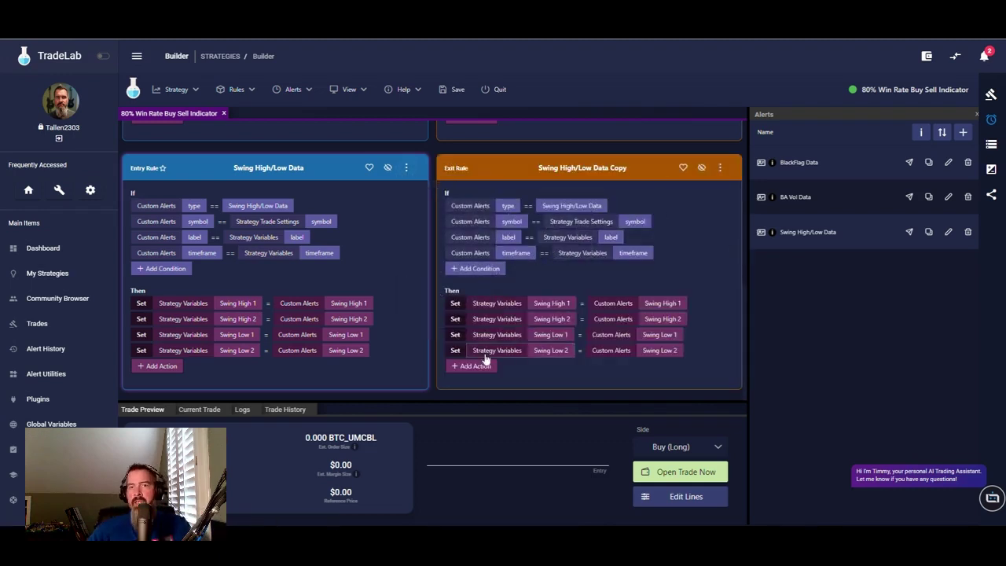
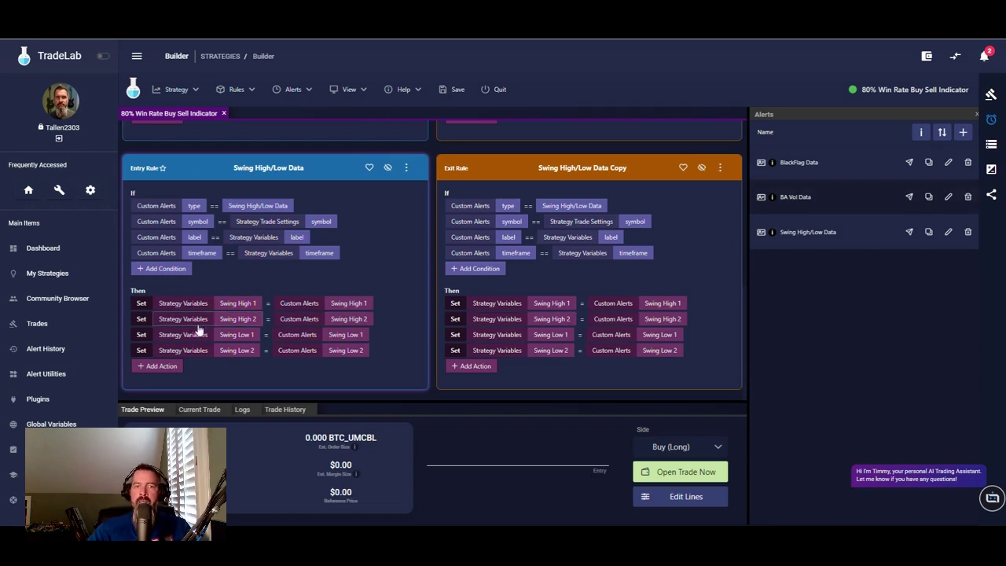
- Show the strategy variables list and scroll down to Trailingstop and its value
{"action": "left_click", "coordinate": [994, 143]}
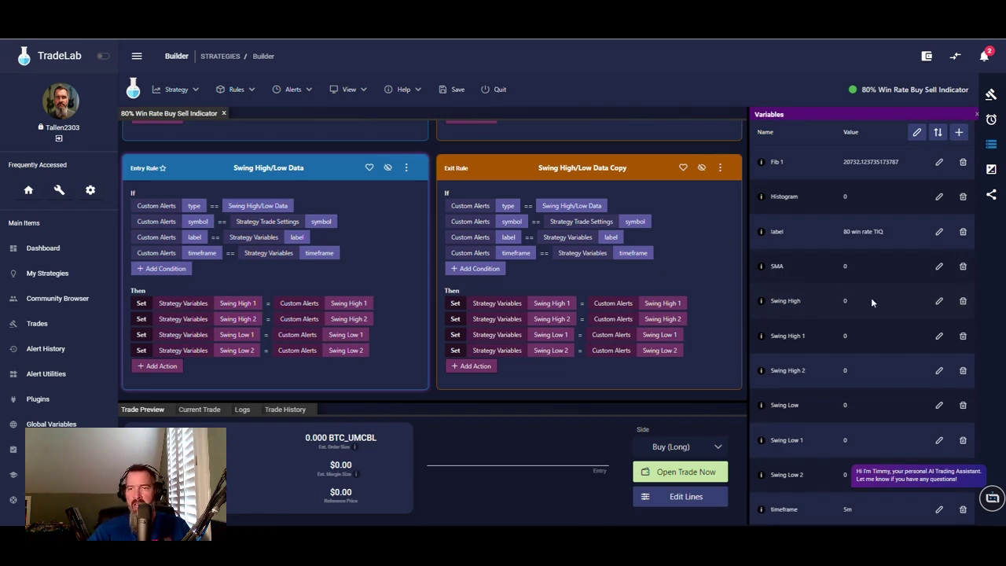
{"action": "scroll", "coordinate": [849, 297], "scroll_direction": "down", "scroll_amount": 1}
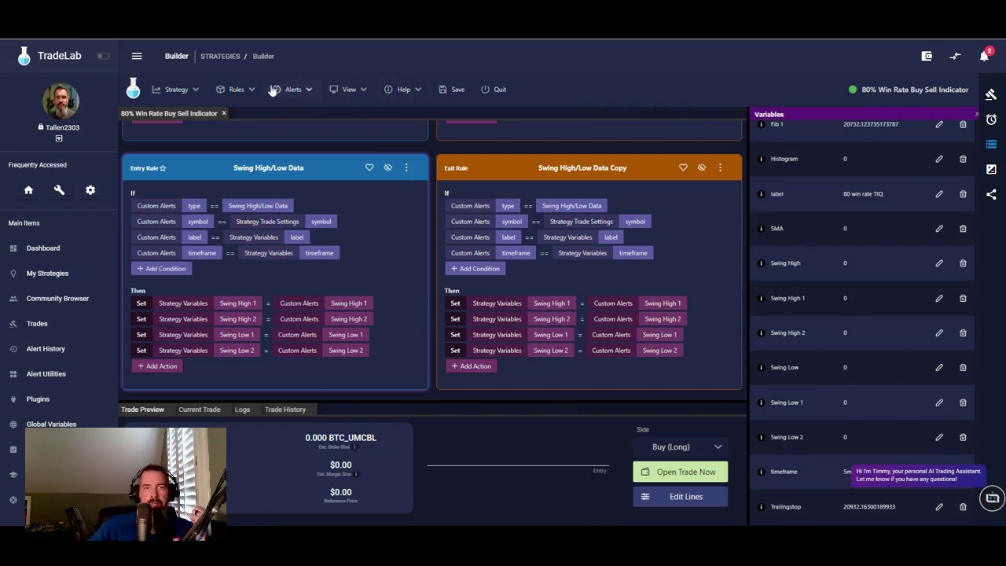
{"action": "left_click", "coordinate": [238, 91]}
- Create a new entry rule with the condition Swing High 1 greater than 0
{"action": "mouse_move", "coordinate": [268, 122]}
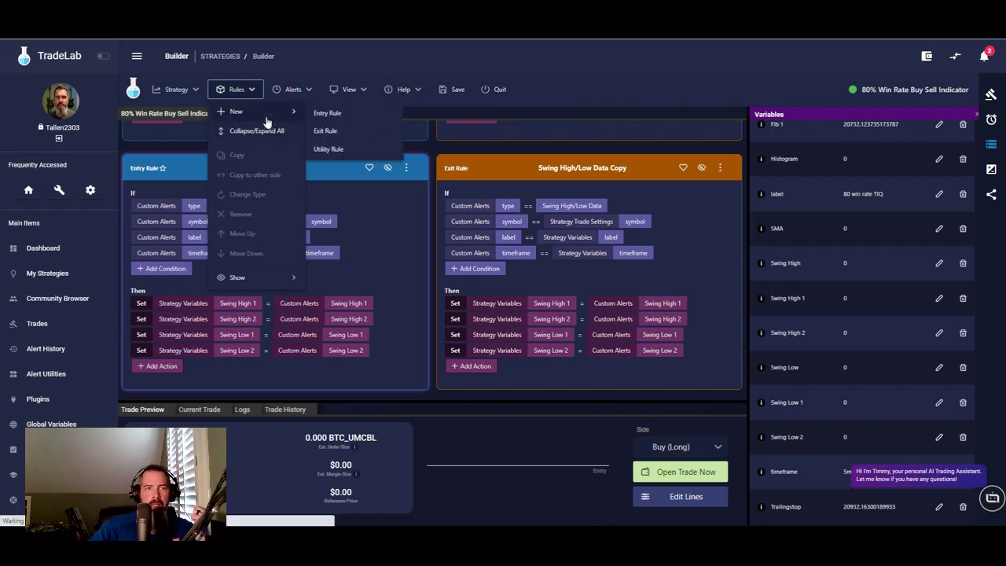
{"action": "left_click", "coordinate": [329, 114]}
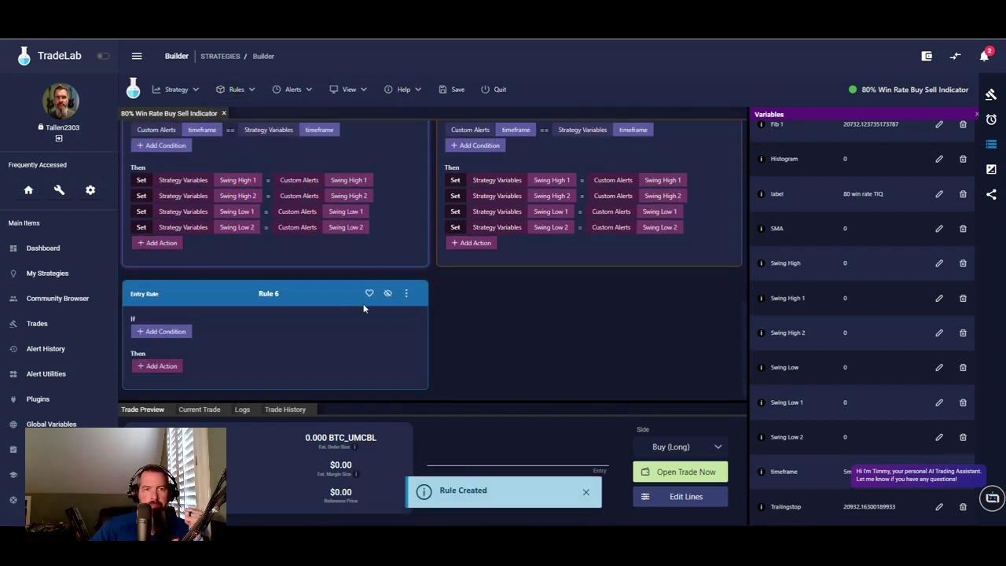
{"action": "left_click", "coordinate": [162, 331]}
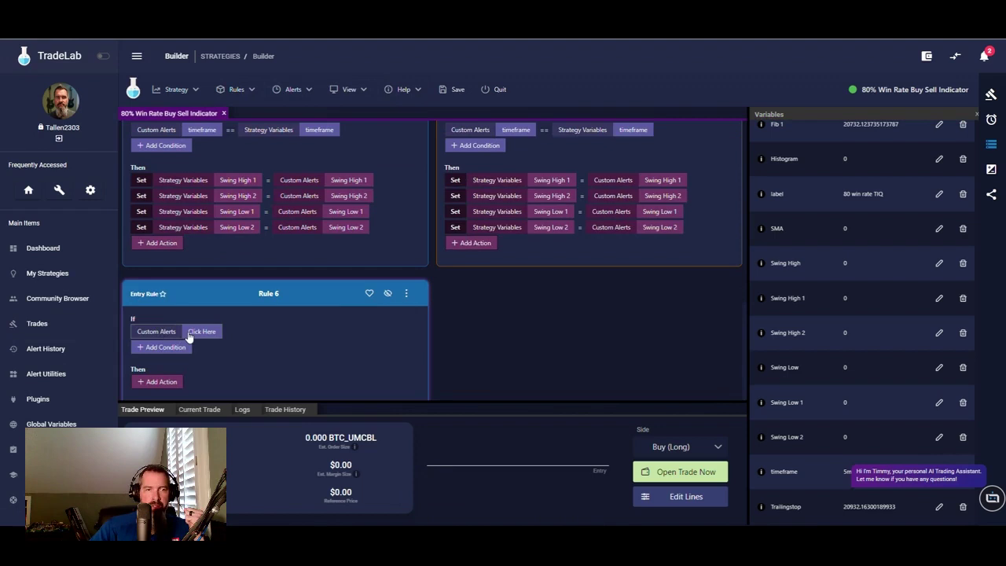
{"action": "left_click", "coordinate": [188, 334]}
{"action": "left_click", "coordinate": [386, 278]}
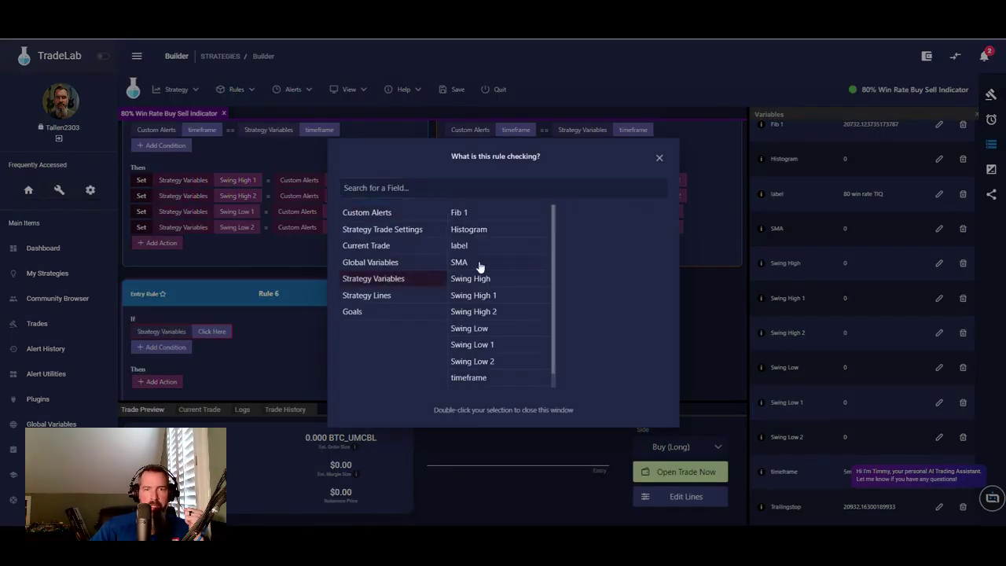
{"action": "left_click", "coordinate": [481, 297]}
{"action": "left_click", "coordinate": [244, 332]}
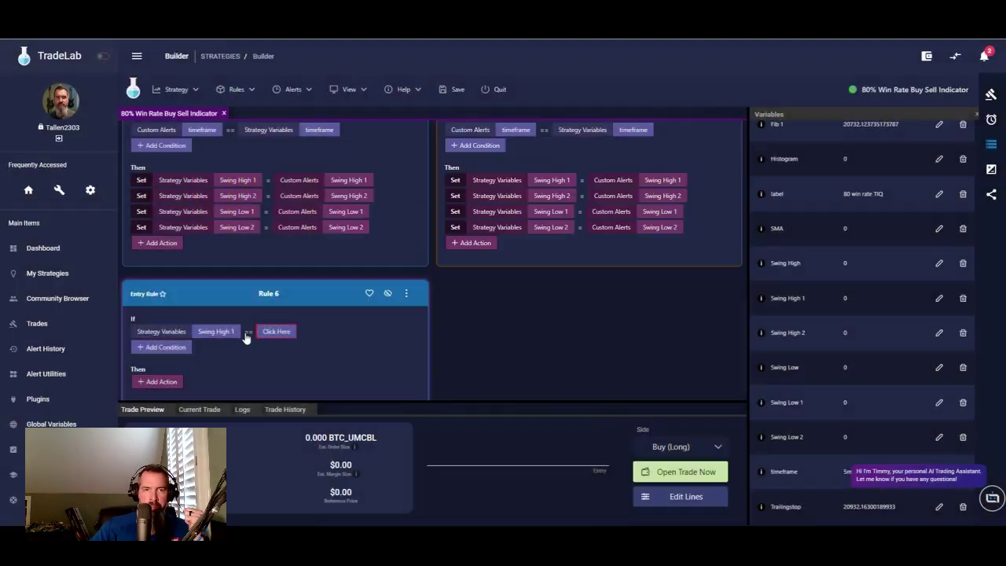
{"action": "left_click", "coordinate": [248, 334]}
{"action": "left_click", "coordinate": [277, 382]}
{"action": "left_click", "coordinate": [276, 332]}
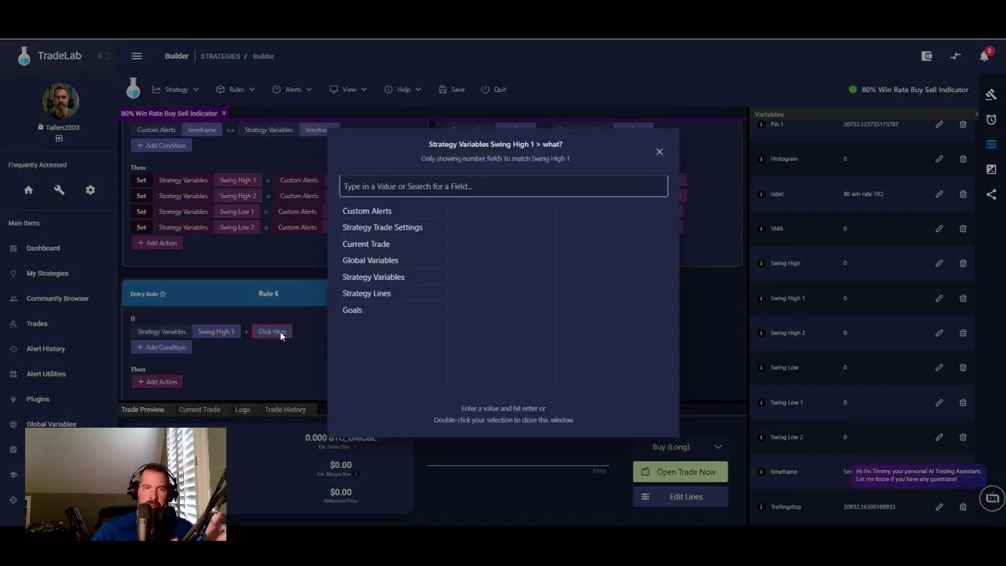
{"action": "type", "text": "0"}
{"action": "key", "text": "Return"}
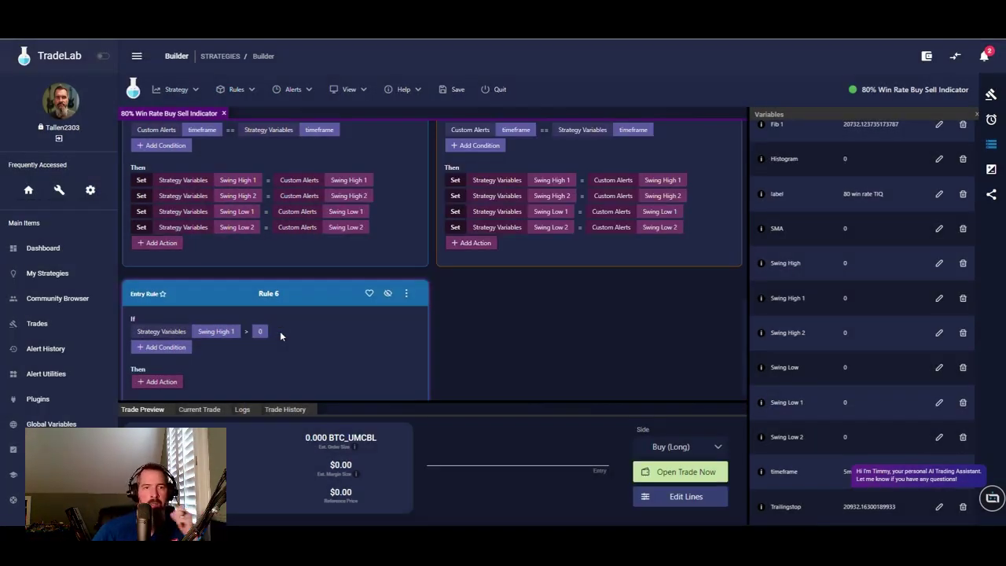
- Add a Set action that assigns Swing High 1 to the Swing High variable
{"action": "left_click", "coordinate": [155, 391]}
{"action": "left_click", "coordinate": [152, 383]}
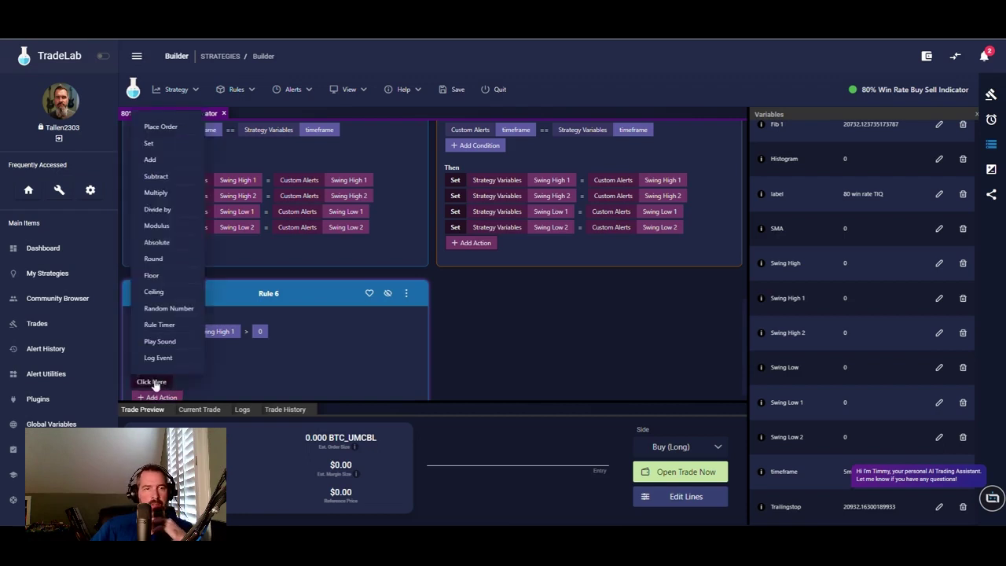
{"action": "left_click", "coordinate": [148, 144]}
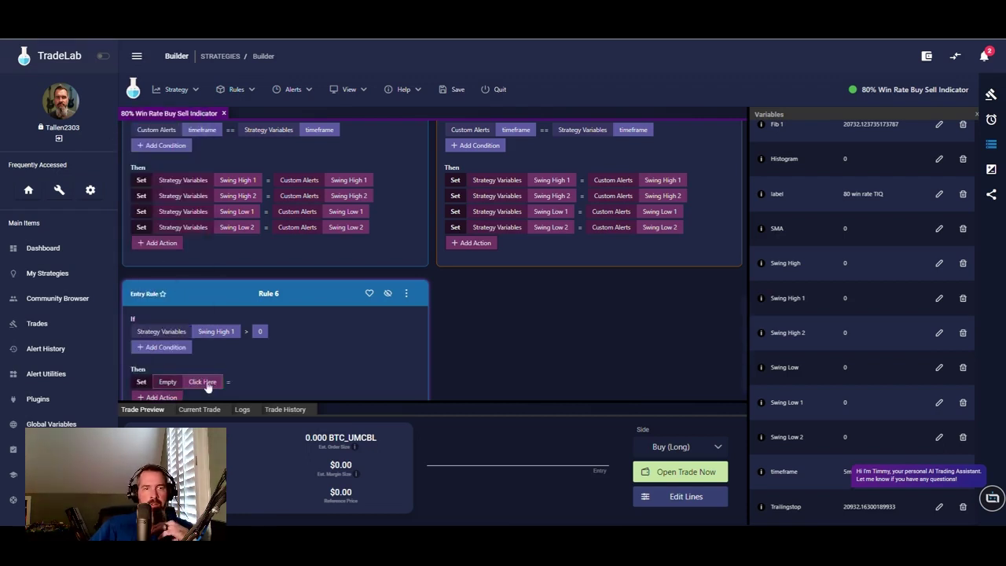
{"action": "left_click", "coordinate": [202, 381]}
{"action": "left_click", "coordinate": [393, 246]}
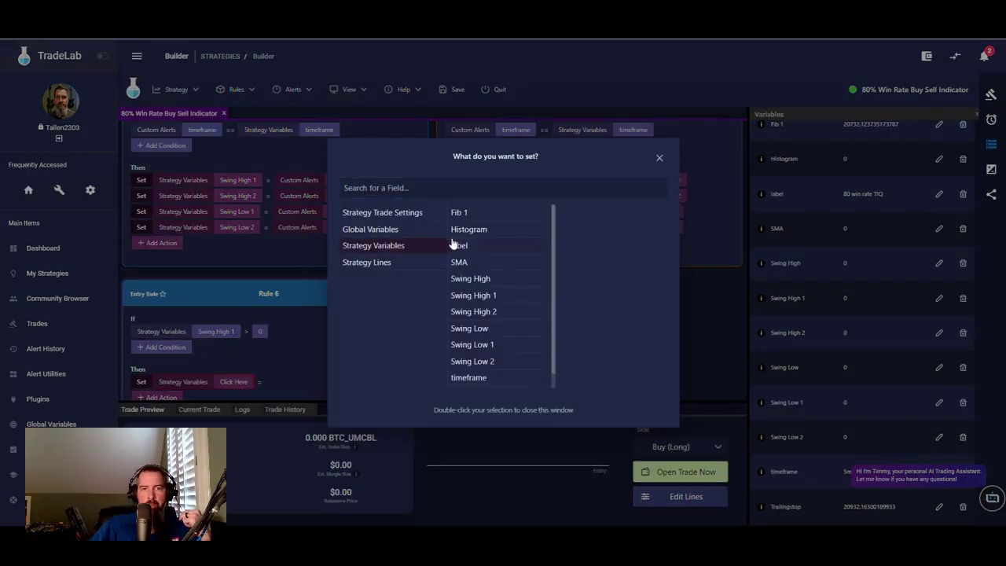
{"action": "double_click", "coordinate": [475, 281]}
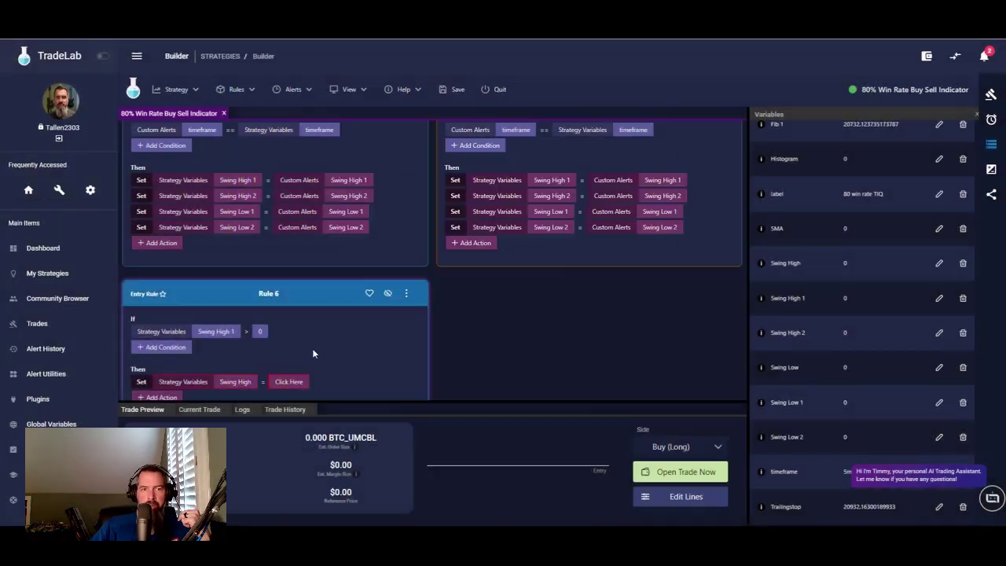
{"action": "left_click", "coordinate": [284, 383]}
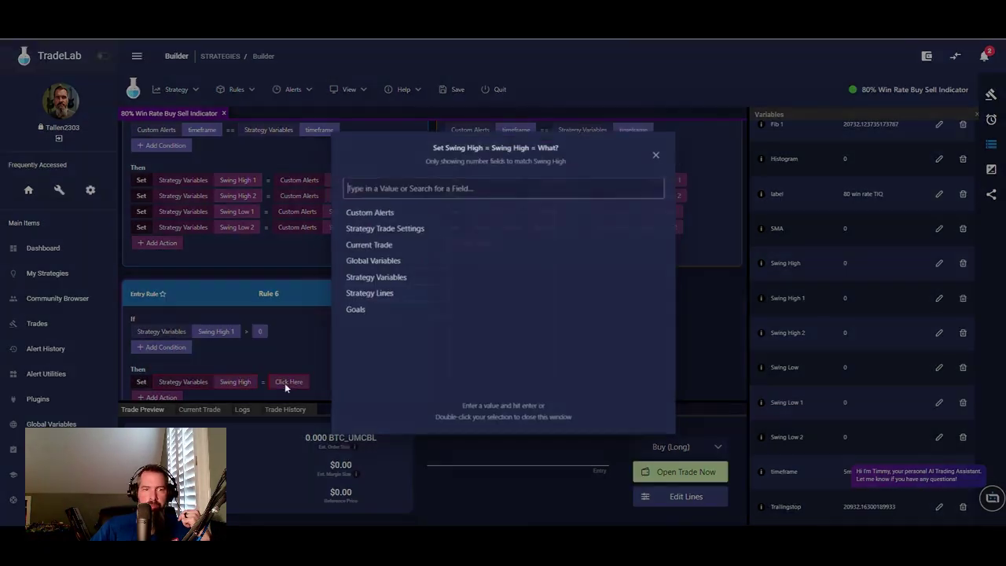
{"action": "left_click", "coordinate": [391, 277]}
{"action": "double_click", "coordinate": [489, 281]}
- Rename the rule to 'Swing High 1' and copy it to the exit side
{"action": "scroll", "coordinate": [315, 342], "scroll_direction": "down", "scroll_amount": 1}
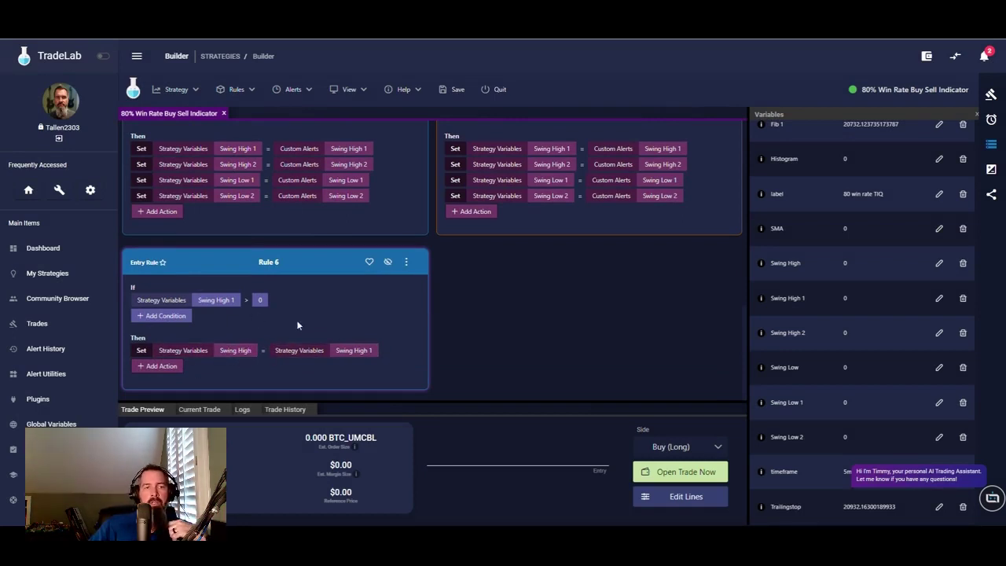
{"action": "left_click", "coordinate": [288, 265]}
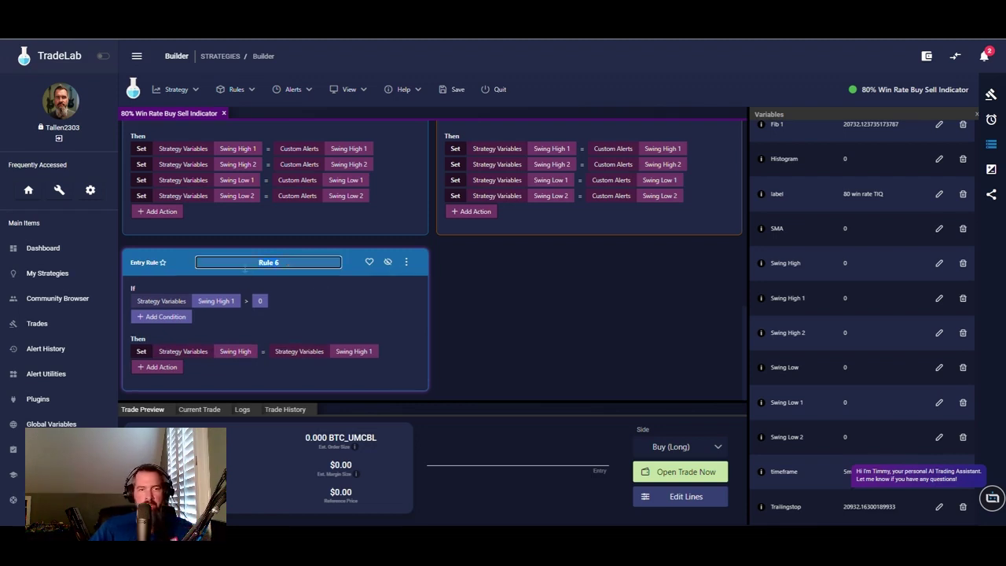
{"action": "type", "text": "Swing High 1"}
{"action": "left_click", "coordinate": [349, 290]}
{"action": "left_click", "coordinate": [407, 262]}
{"action": "mouse_move", "coordinate": [445, 305]}
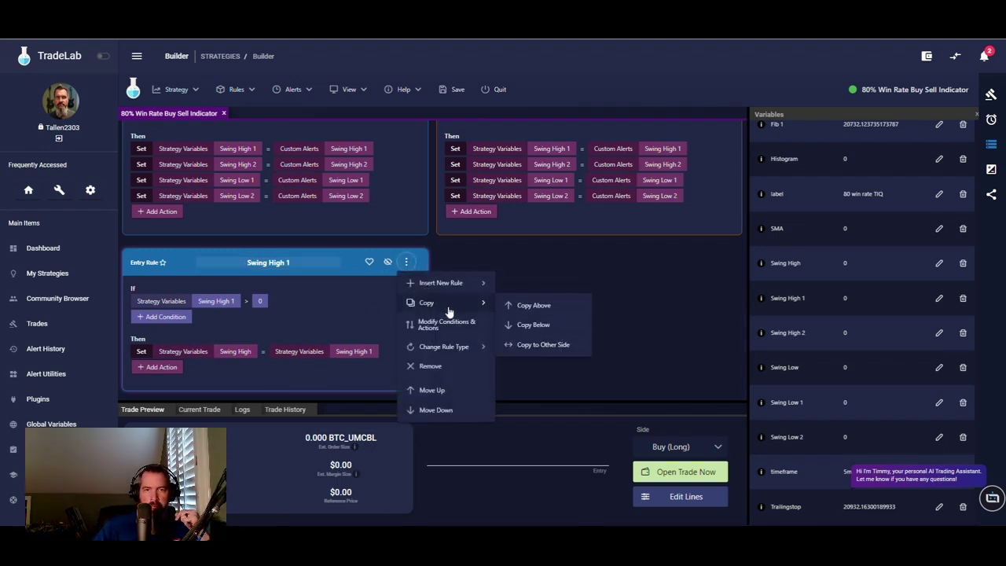
{"action": "left_click", "coordinate": [409, 264]}
{"action": "mouse_move", "coordinate": [427, 303]}
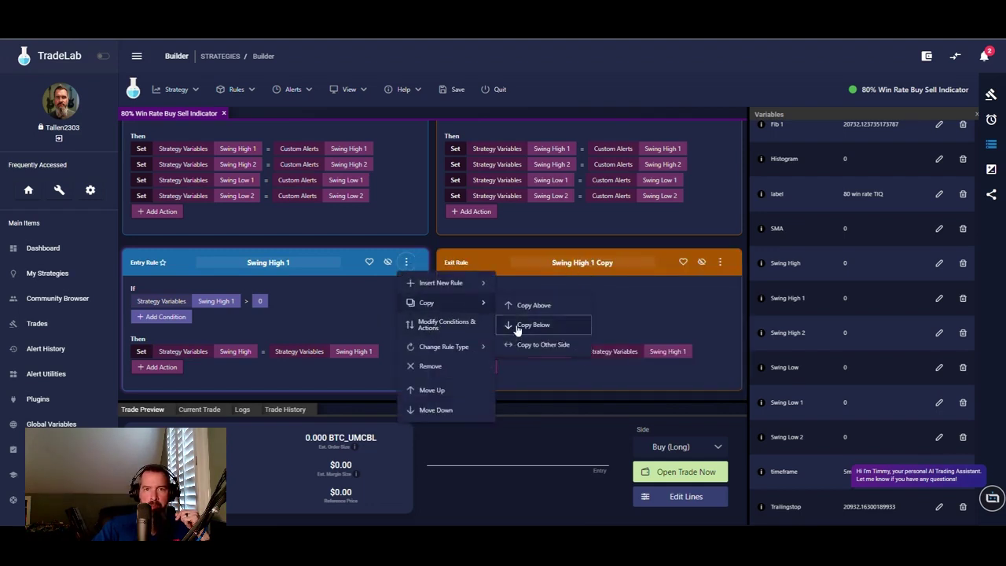
- Duplicate the rule below itself and rename the copy to 'Swing High 2'
{"action": "left_click", "coordinate": [518, 327]}
{"action": "left_click", "coordinate": [315, 260]}
{"action": "key", "text": "BackSpace"}
{"action": "key", "text": "BackSpace"}
{"action": "key", "text": "BackSpace"}
{"action": "key", "text": "BackSpace"}
{"action": "key", "text": "BackSpace"}
{"action": "key", "text": "BackSpace"}
{"action": "key", "text": "BackSpace"}
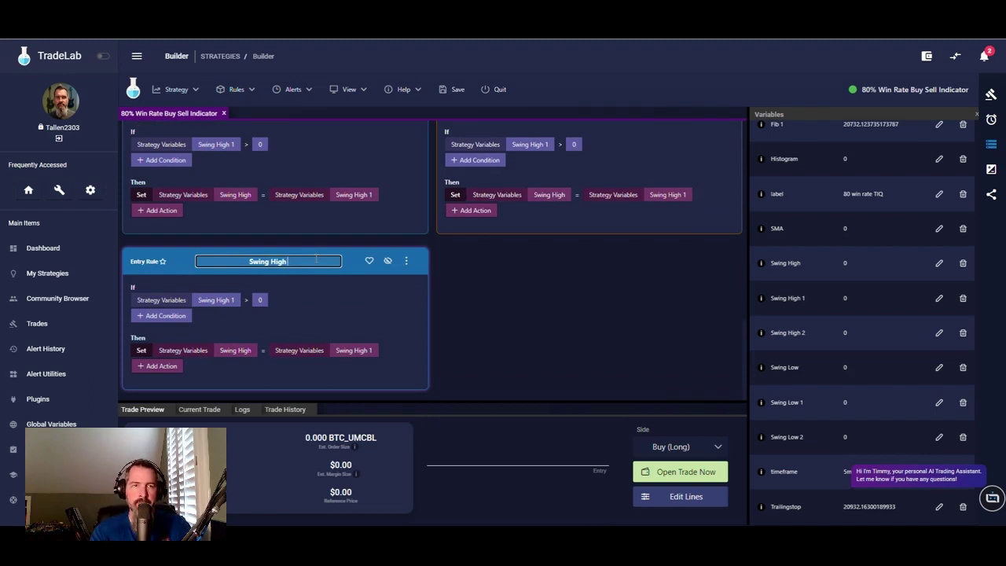
{"action": "type", "text": "2"}
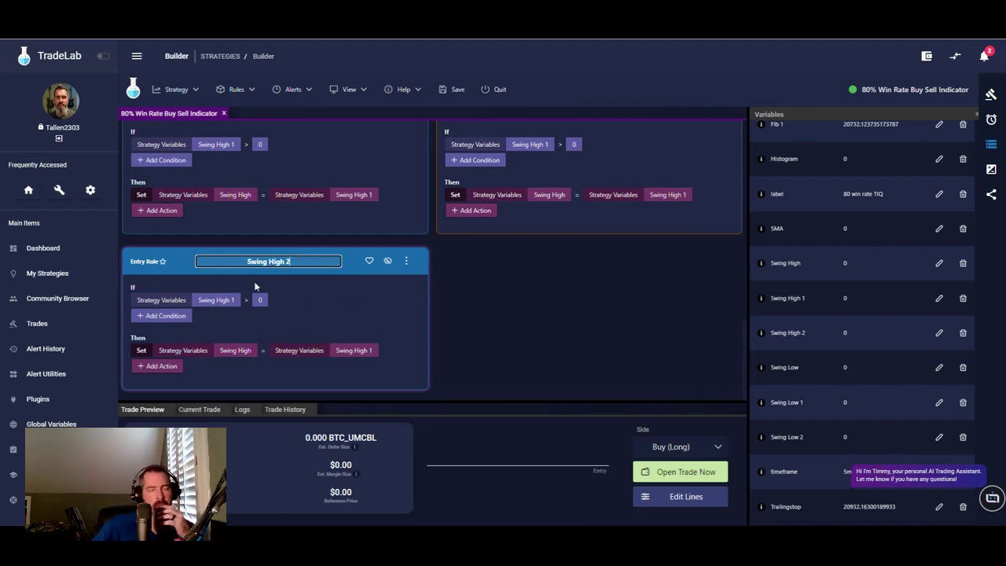
- Make the condition check Swing High 2 and assign Swing High 2 to Swing High
{"action": "left_click", "coordinate": [230, 299]}
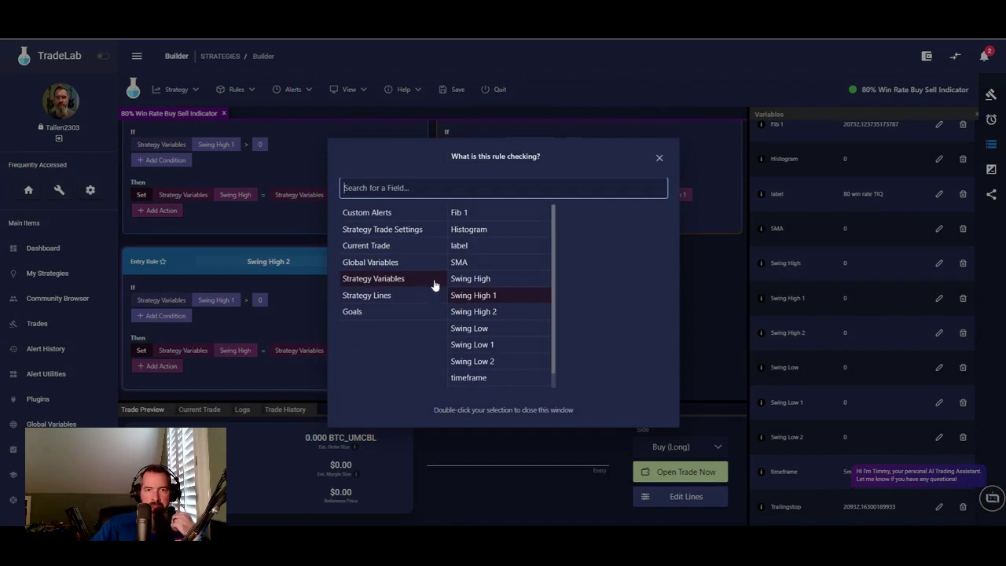
{"action": "double_click", "coordinate": [484, 318]}
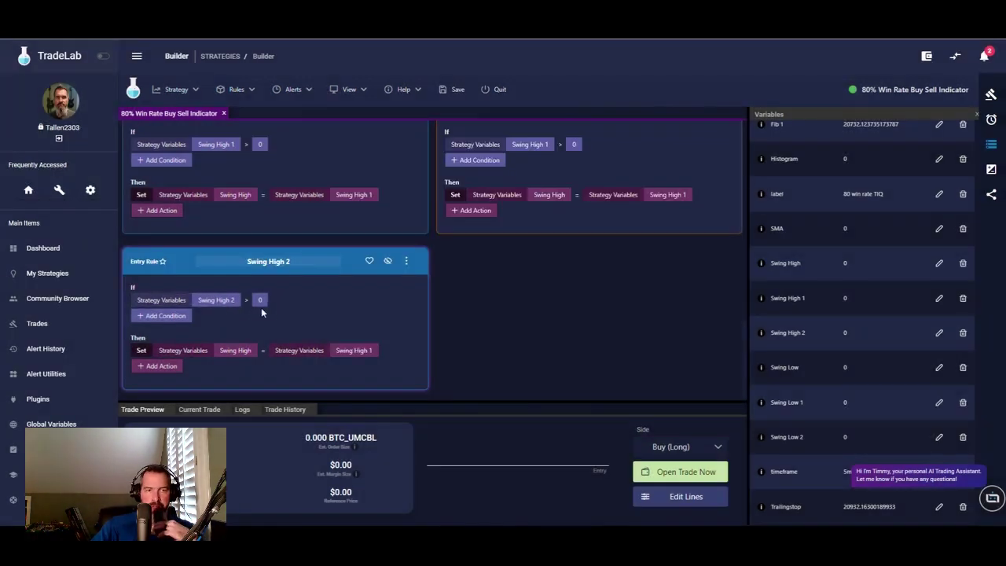
{"action": "left_click", "coordinate": [355, 352]}
{"action": "left_click", "coordinate": [482, 298]}
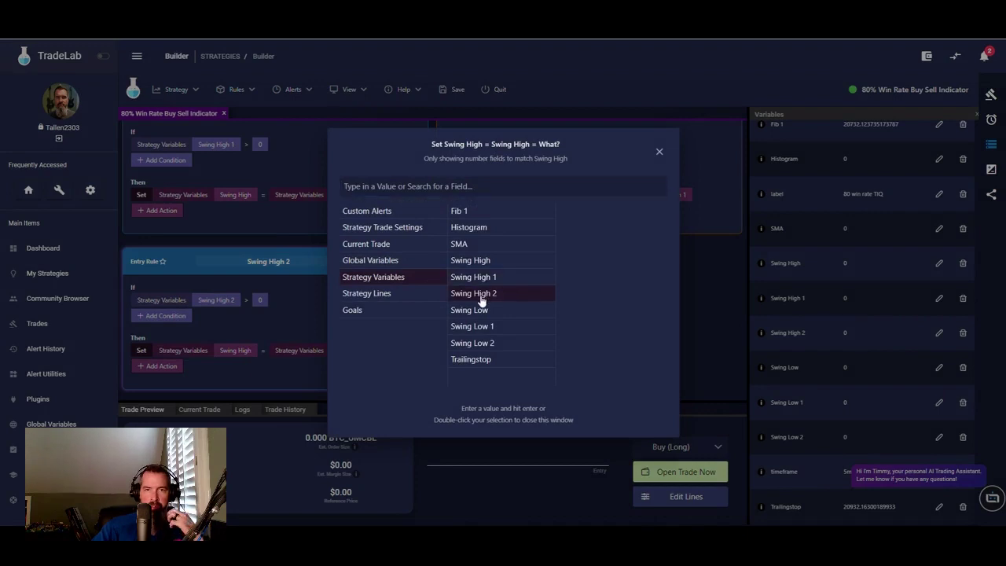
{"action": "left_click", "coordinate": [482, 298]}
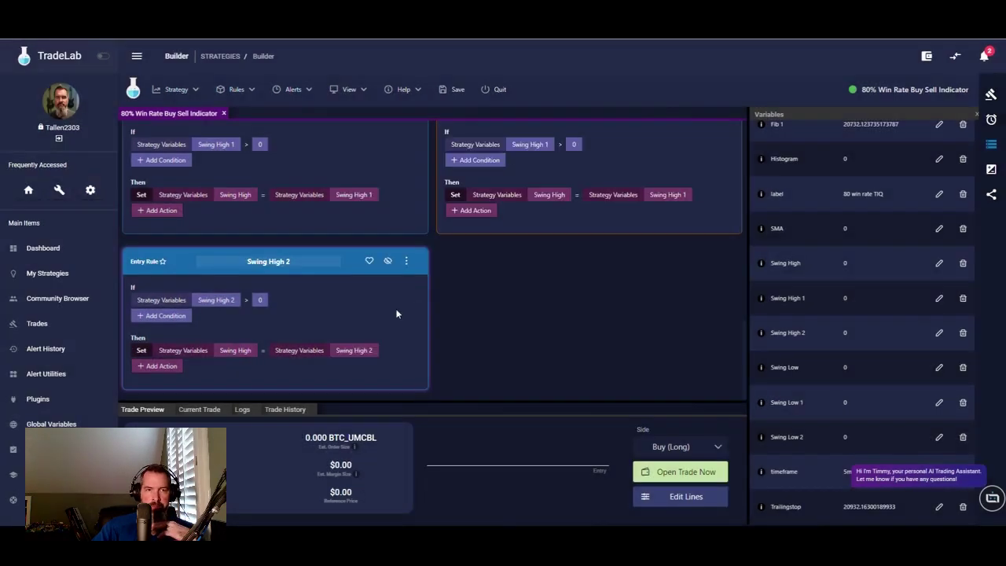
- Copy the Swing High 2 rule to the exit side and duplicate it below
{"action": "left_click", "coordinate": [406, 261]}
{"action": "mouse_move", "coordinate": [468, 301]}
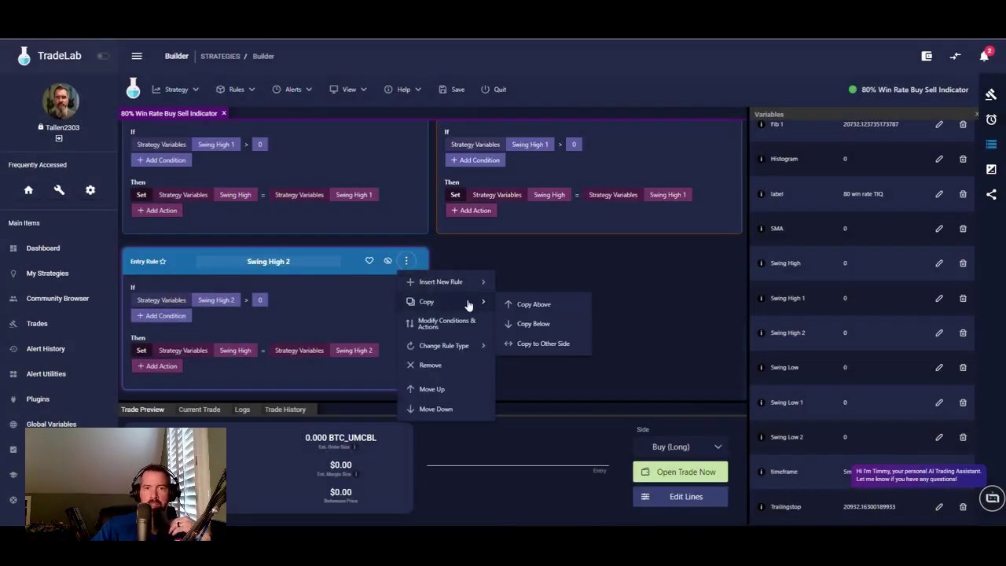
{"action": "left_click", "coordinate": [537, 346]}
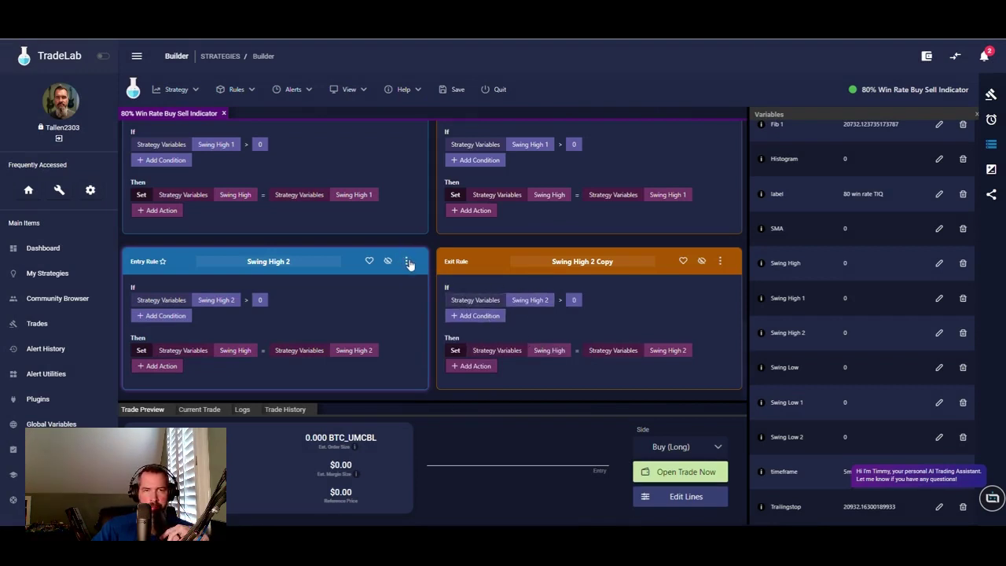
{"action": "left_click", "coordinate": [409, 262]}
{"action": "mouse_move", "coordinate": [480, 299]}
{"action": "left_click", "coordinate": [517, 322]}
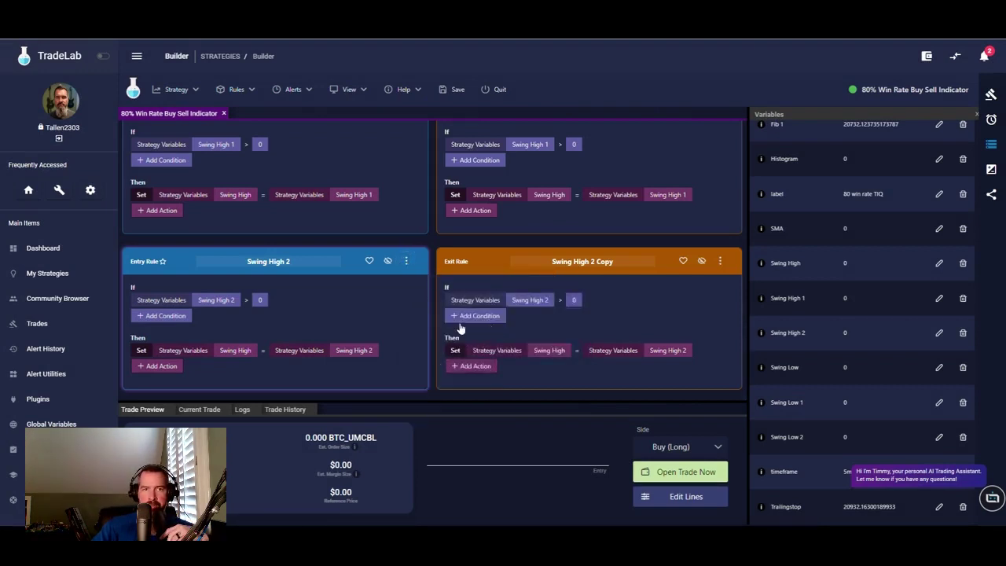
- Rename the duplicate to 'Swing Low 1' and make its condition check Swing Low 1
{"action": "left_click", "coordinate": [301, 264]}
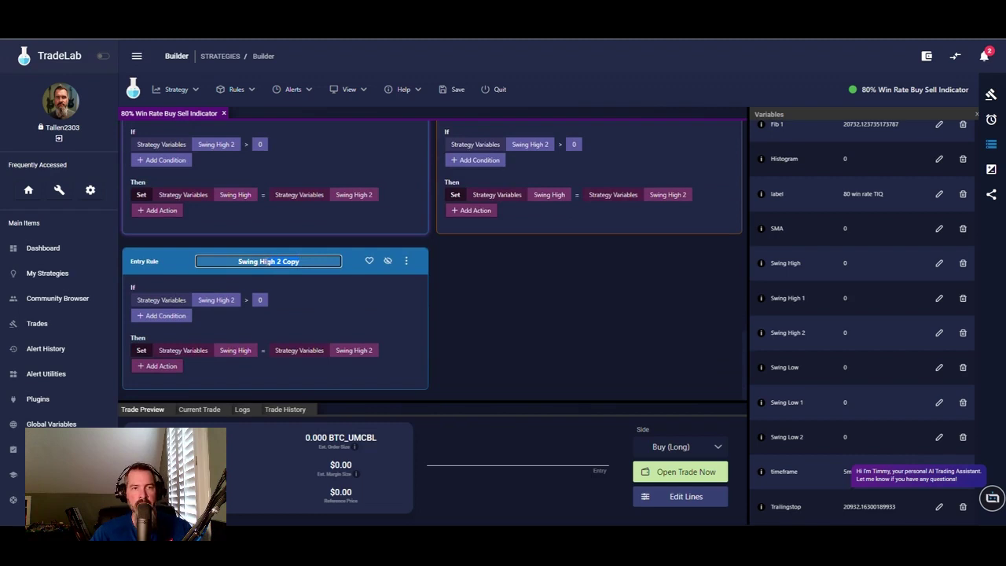
{"action": "type", "text": "Swing Low 1"}
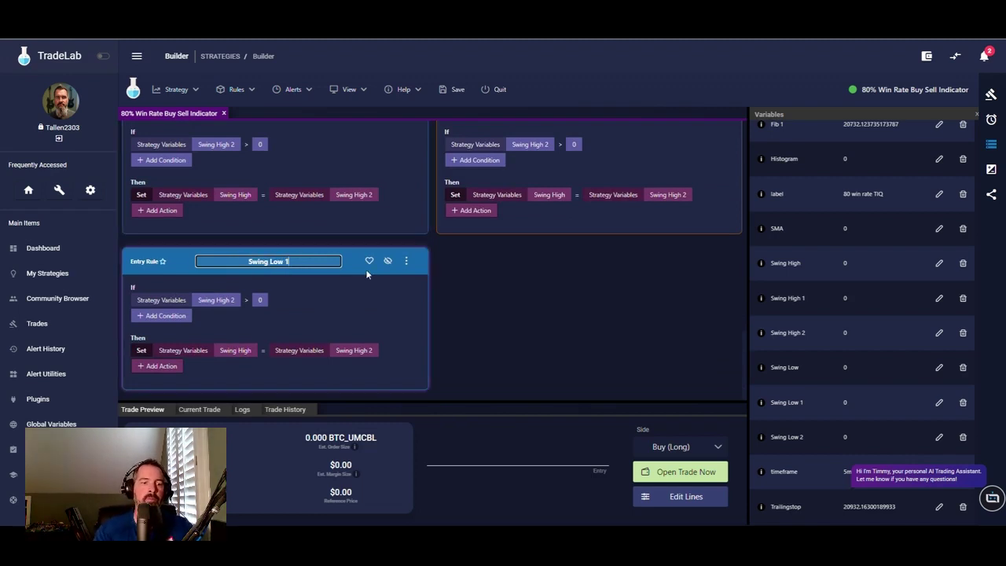
{"action": "left_click", "coordinate": [210, 303]}
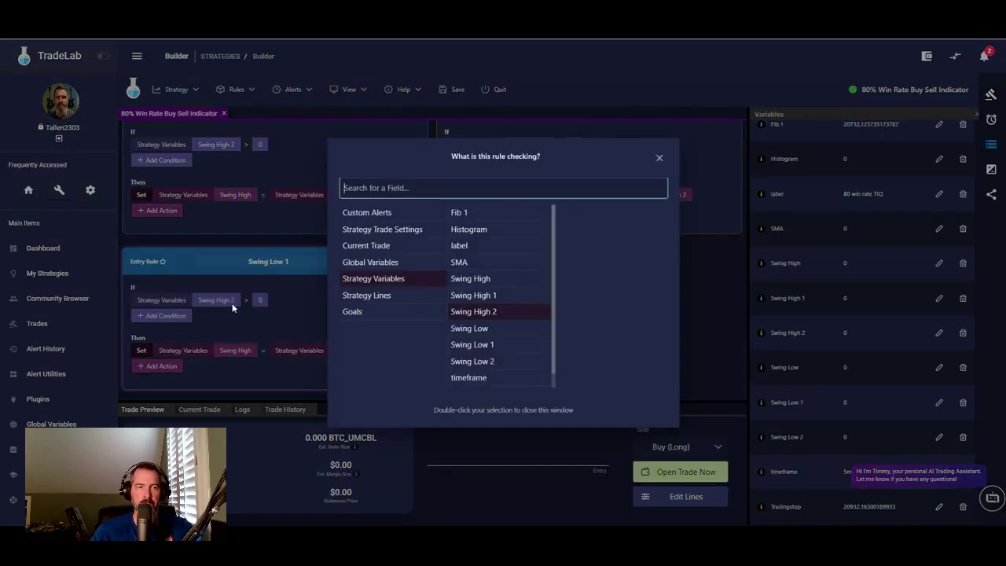
{"action": "left_click", "coordinate": [482, 346]}
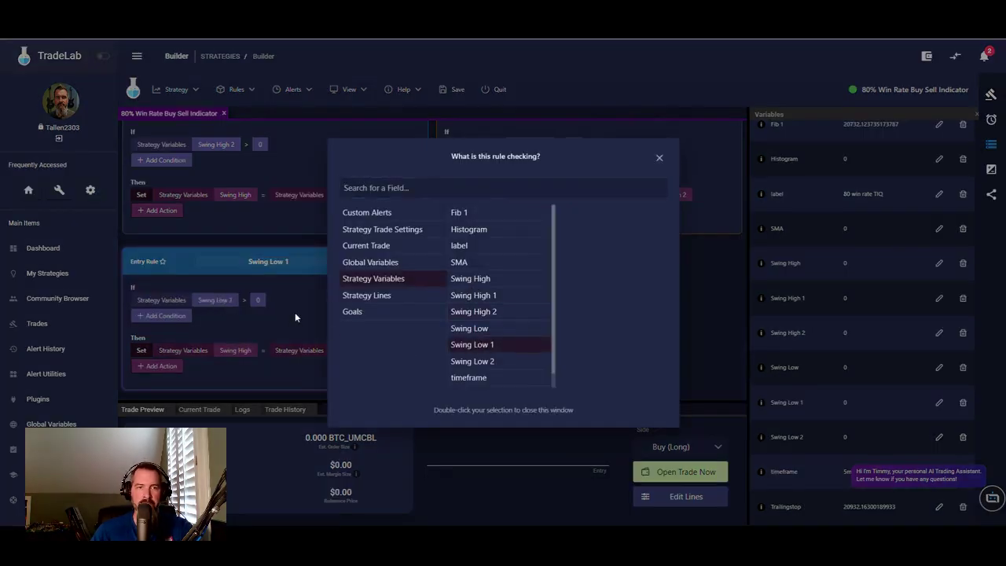
{"action": "left_click", "coordinate": [296, 320]}
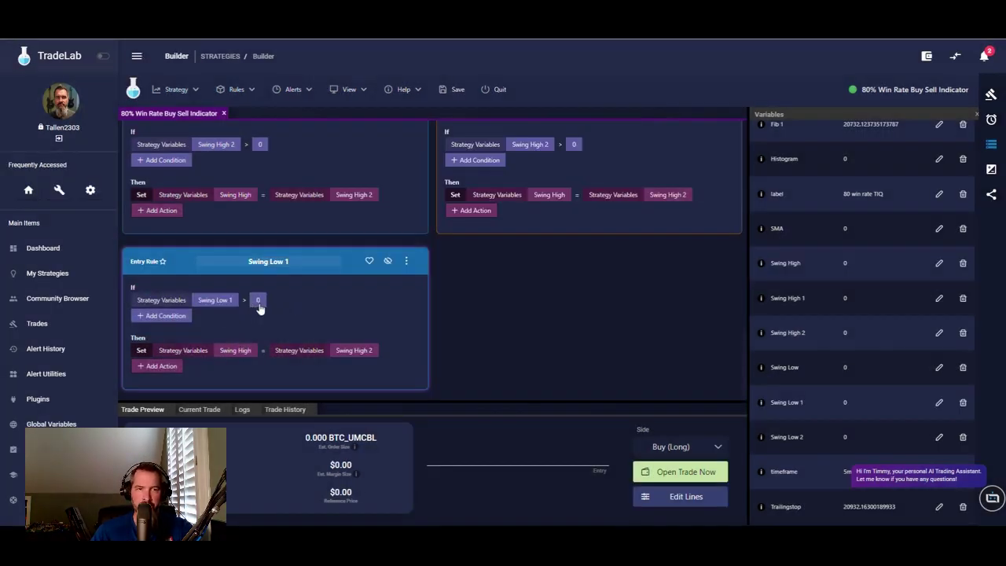
- Make the Set action assign Swing Low 1 to the Swing Low variable
{"action": "left_click", "coordinate": [234, 351]}
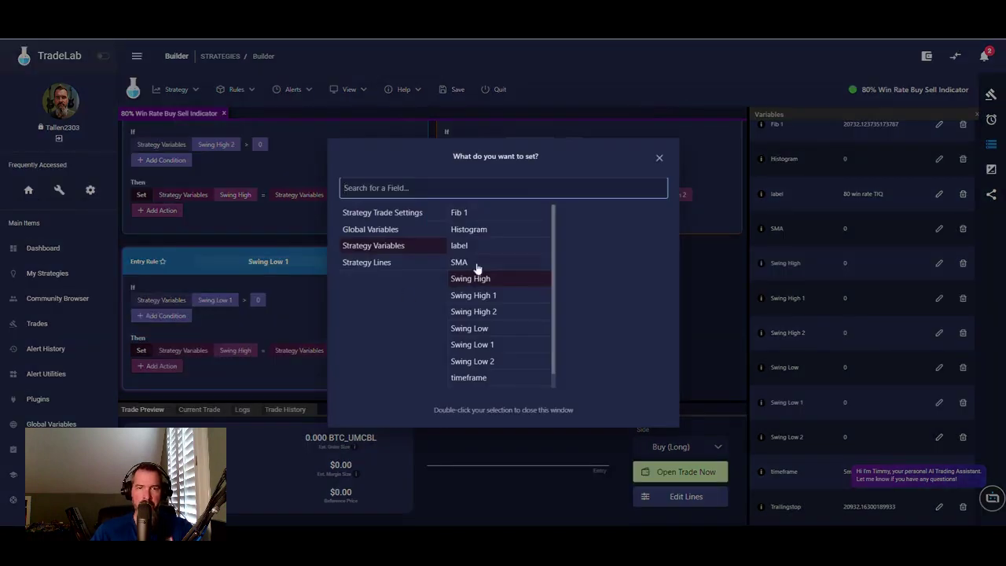
{"action": "double_click", "coordinate": [482, 346]}
{"action": "left_click", "coordinate": [355, 348]}
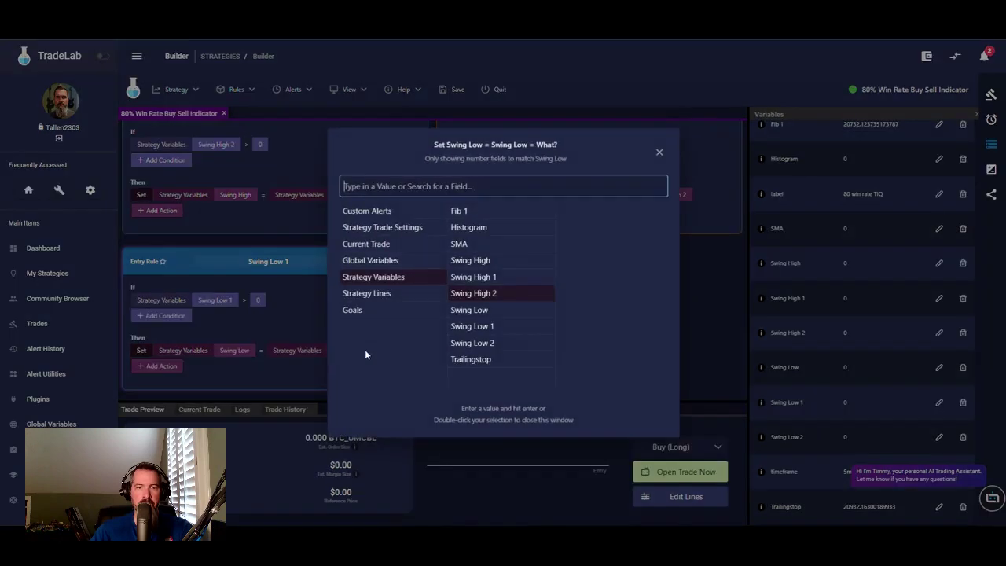
{"action": "double_click", "coordinate": [482, 330]}
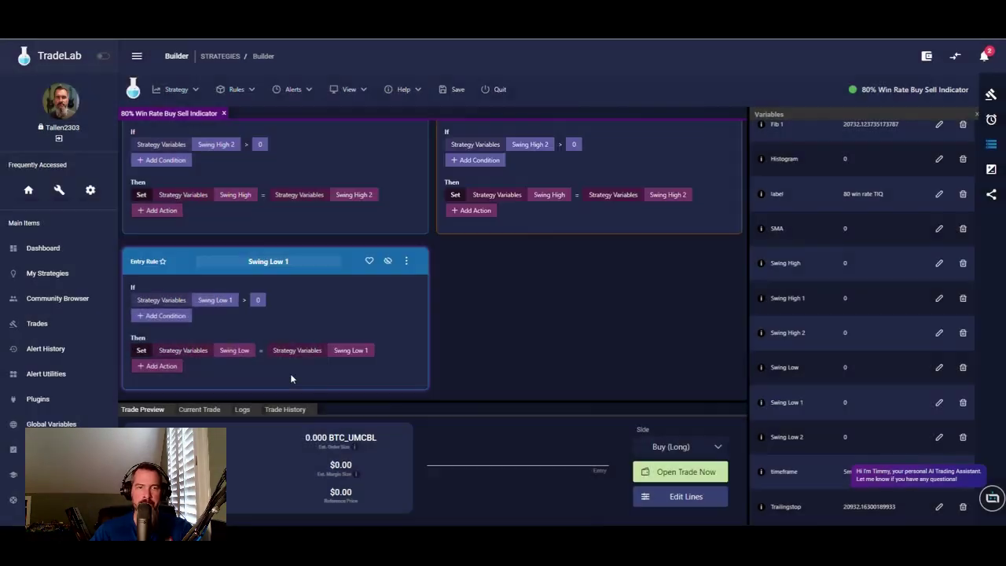
- Copy the Swing Low 1 rule to the exit side and duplicate it below
{"action": "left_click", "coordinate": [407, 262]}
{"action": "mouse_move", "coordinate": [461, 301]}
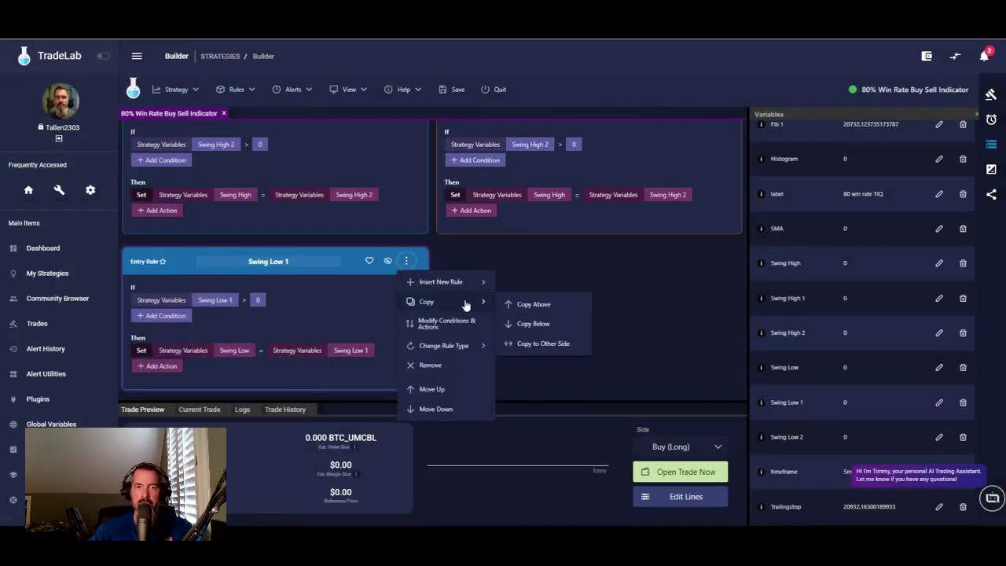
{"action": "left_click", "coordinate": [530, 344]}
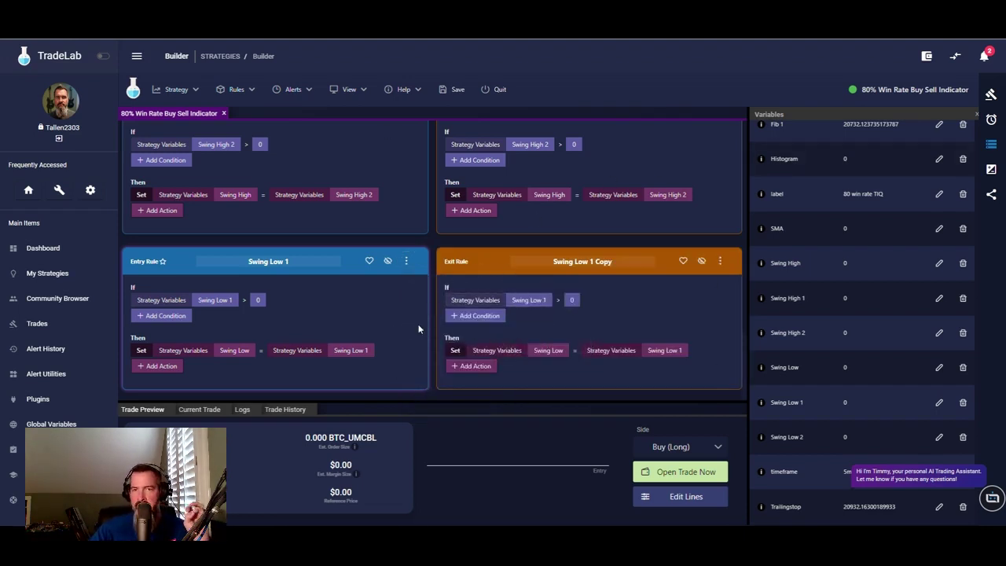
{"action": "left_click", "coordinate": [406, 262]}
{"action": "mouse_move", "coordinate": [472, 305]}
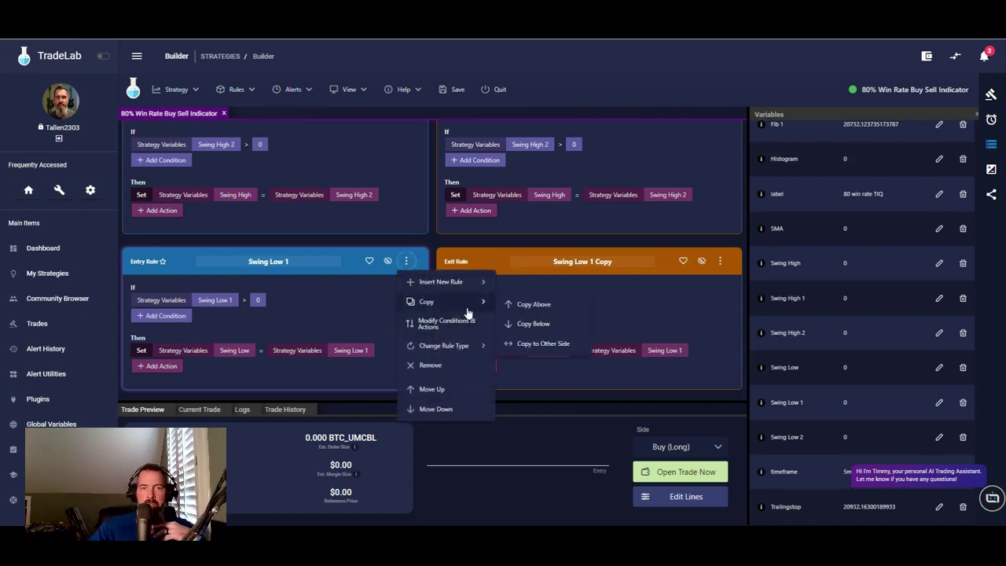
{"action": "left_click", "coordinate": [533, 324]}
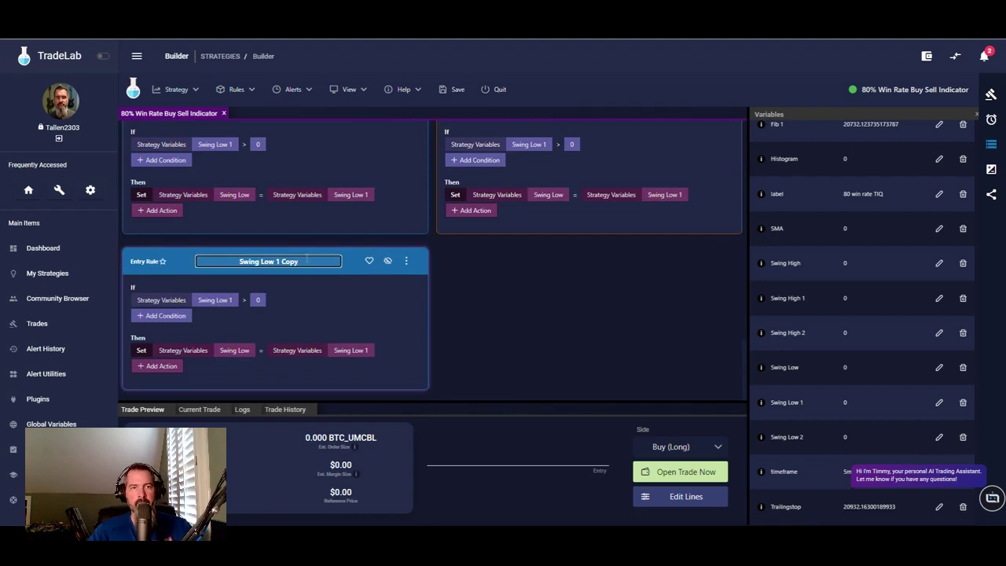
- Rename the duplicate to 'Swing Low 2' and make its condition check Swing Low 2
{"action": "key", "text": "BackSpace"}
{"action": "key", "text": "BackSpace"}
{"action": "key", "text": "BackSpace"}
{"action": "key", "text": "BackSpace"}
{"action": "key", "text": "BackSpace"}
{"action": "key", "text": "BackSpace"}
{"action": "type", "text": "2"}
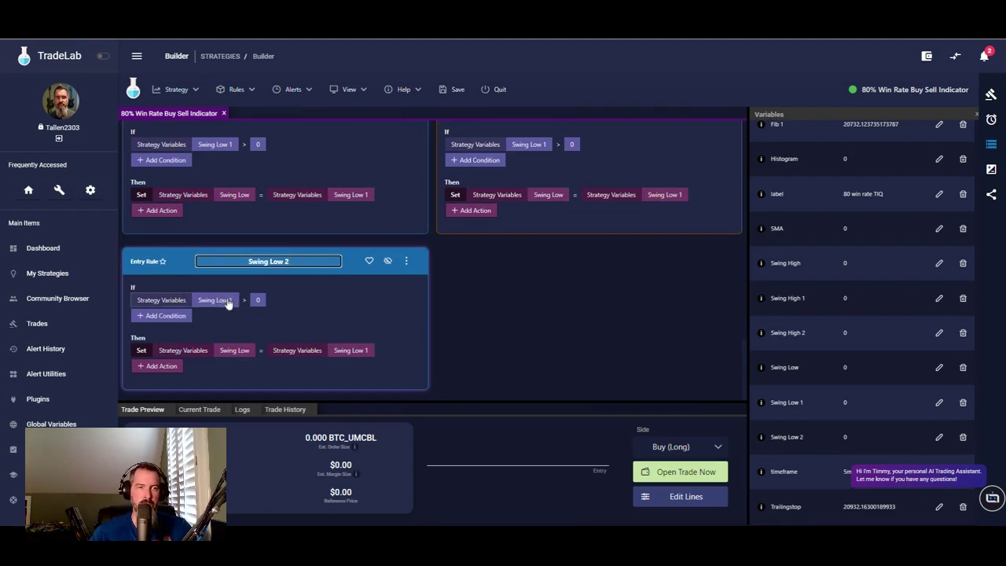
{"action": "left_click", "coordinate": [225, 300]}
{"action": "left_click", "coordinate": [472, 361]}
{"action": "left_click", "coordinate": [301, 330]}
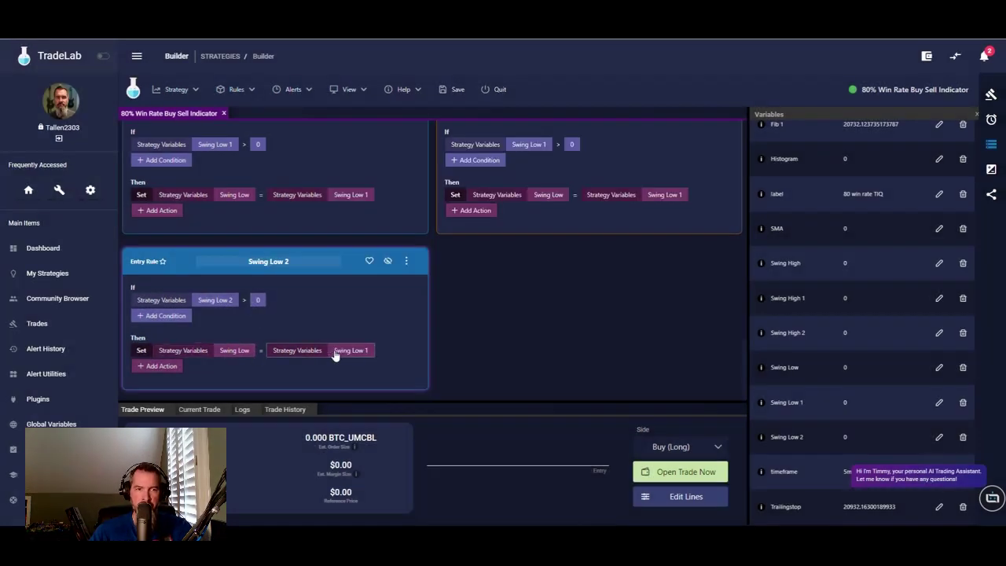
- Assign Swing Low 2 as the value the rule sets on Swing Low
{"action": "left_click", "coordinate": [340, 352]}
{"action": "left_click", "coordinate": [488, 343]}
{"action": "left_click", "coordinate": [308, 309]}
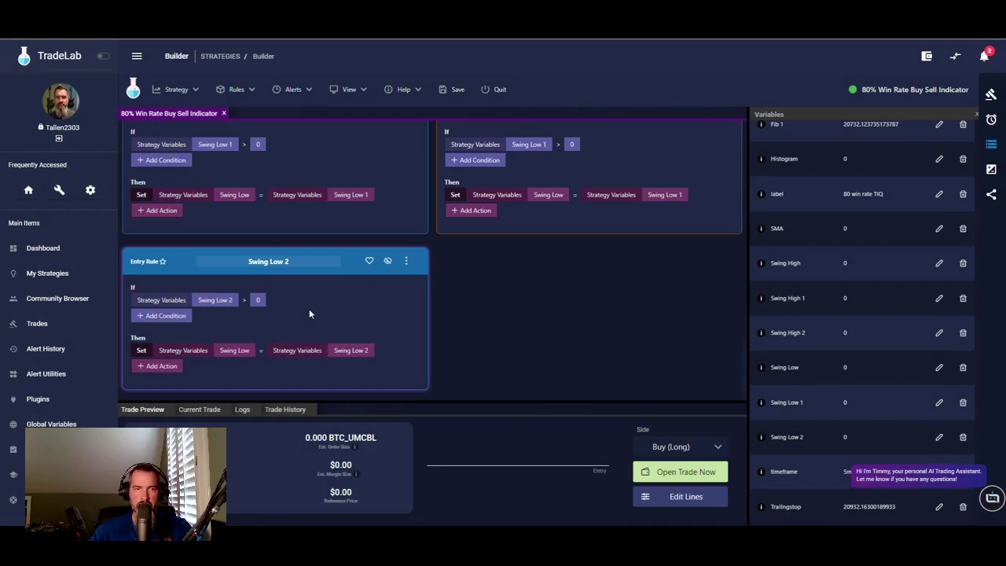
- Copy the Swing Low 2 rule to the exit side and show the alerts list
{"action": "left_click", "coordinate": [407, 263]}
{"action": "mouse_move", "coordinate": [478, 308]}
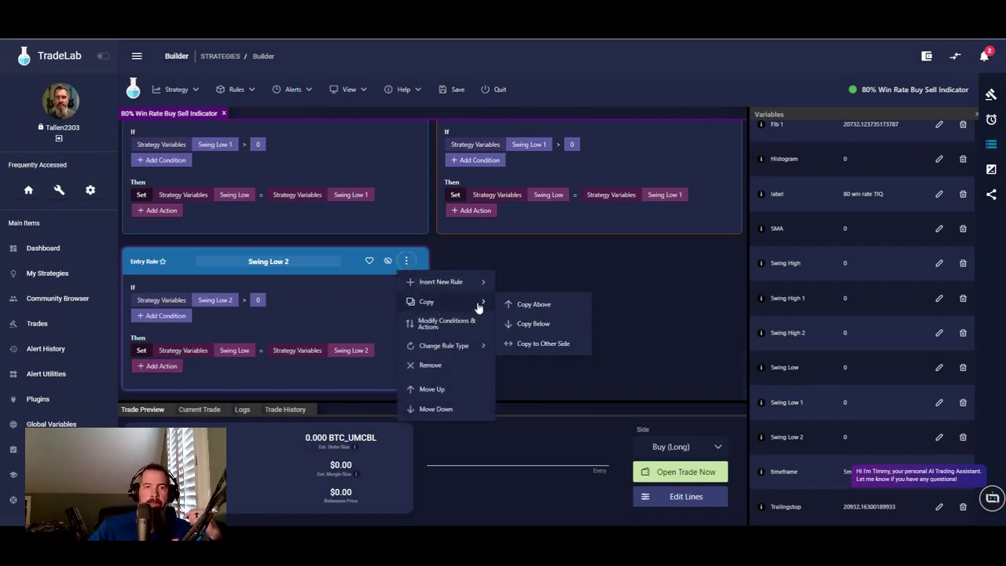
{"action": "left_click", "coordinate": [525, 344]}
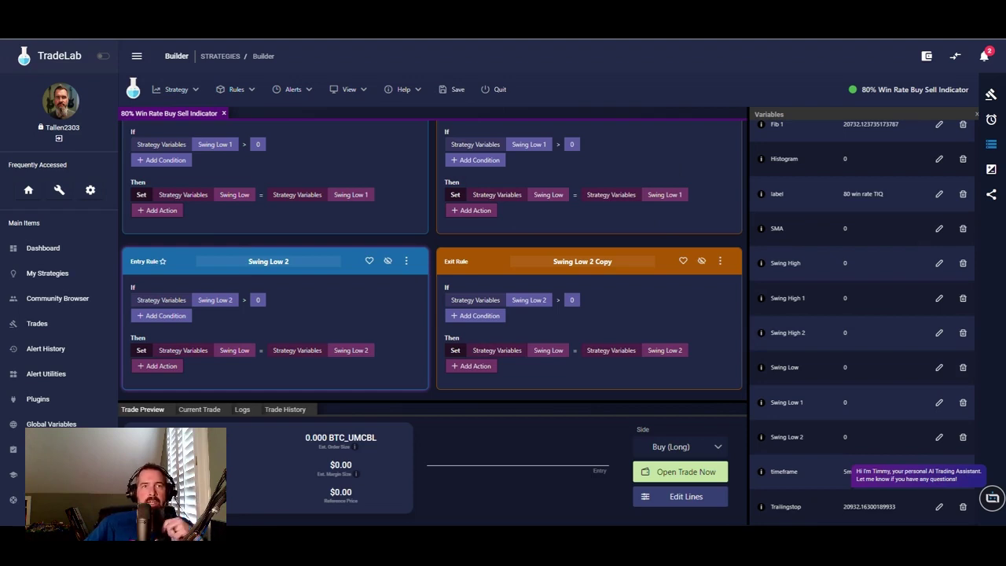
{"action": "left_click", "coordinate": [992, 118]}
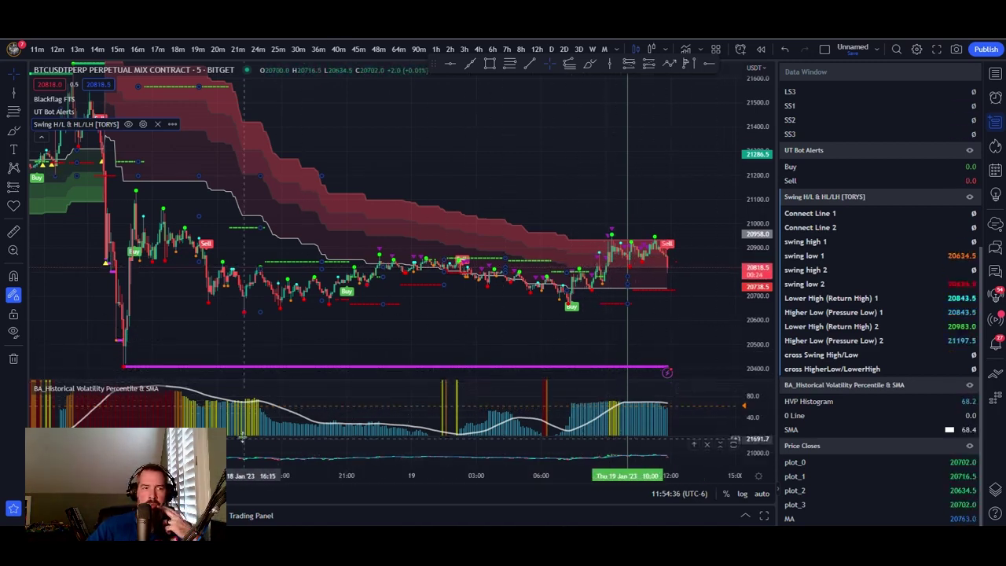
- Enlarge the Price Closes pane and begin an alert on that indicator, choosing its plot
{"action": "left_click_drag", "start_coordinate": [243, 438], "coordinate": [267, 398]}
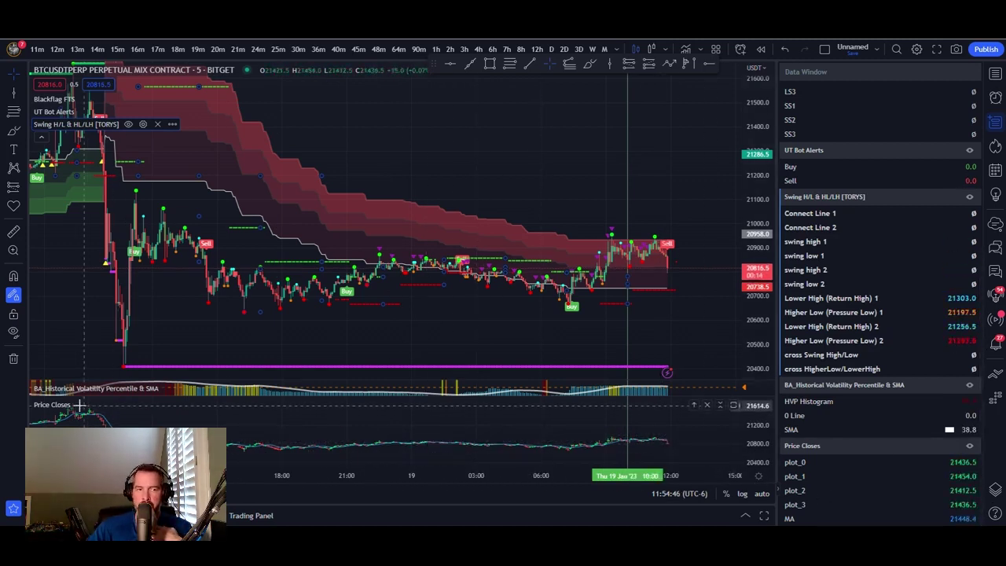
{"action": "left_click", "coordinate": [122, 404]}
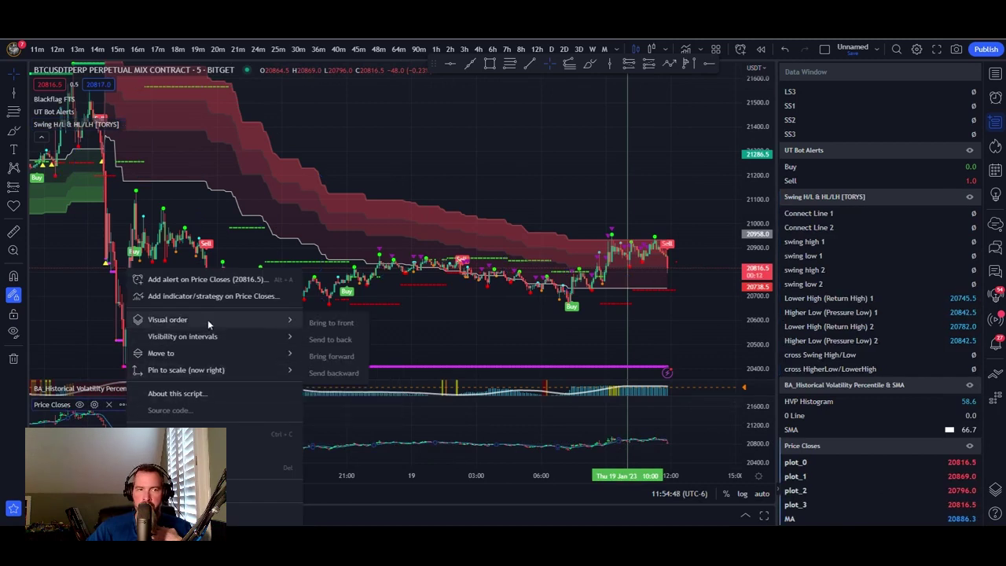
{"action": "left_click", "coordinate": [203, 279]}
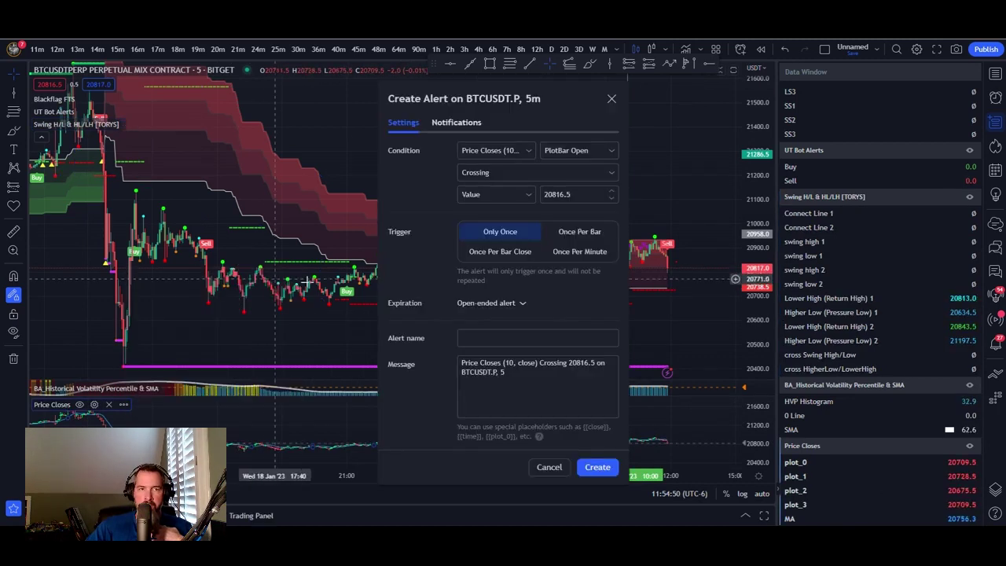
{"action": "left_click", "coordinate": [603, 151]}
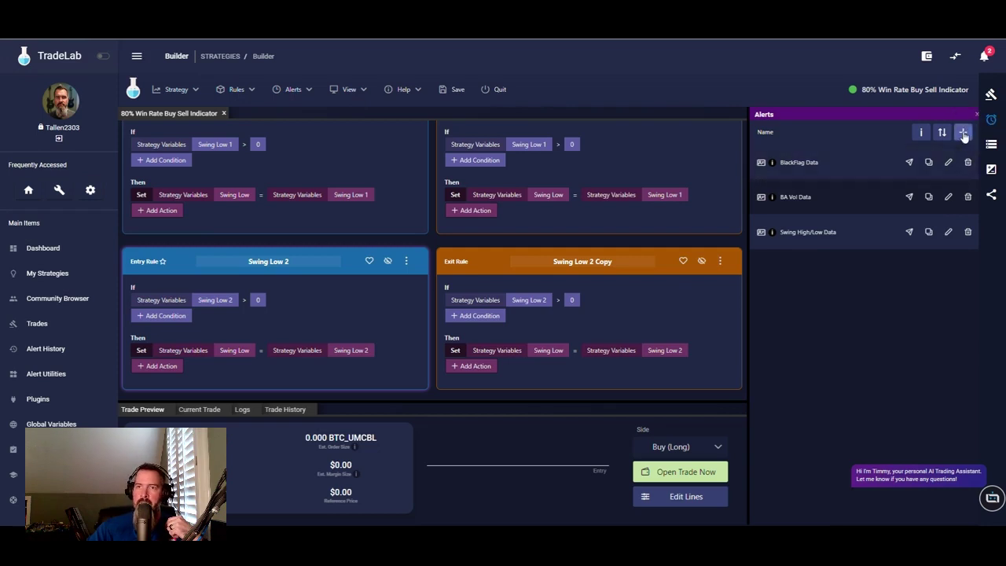
- Add a Current Price alert of type Price Data with dynamic symbol, label and timeframe
{"action": "left_click", "coordinate": [963, 132]}
{"action": "left_click", "coordinate": [361, 125]}
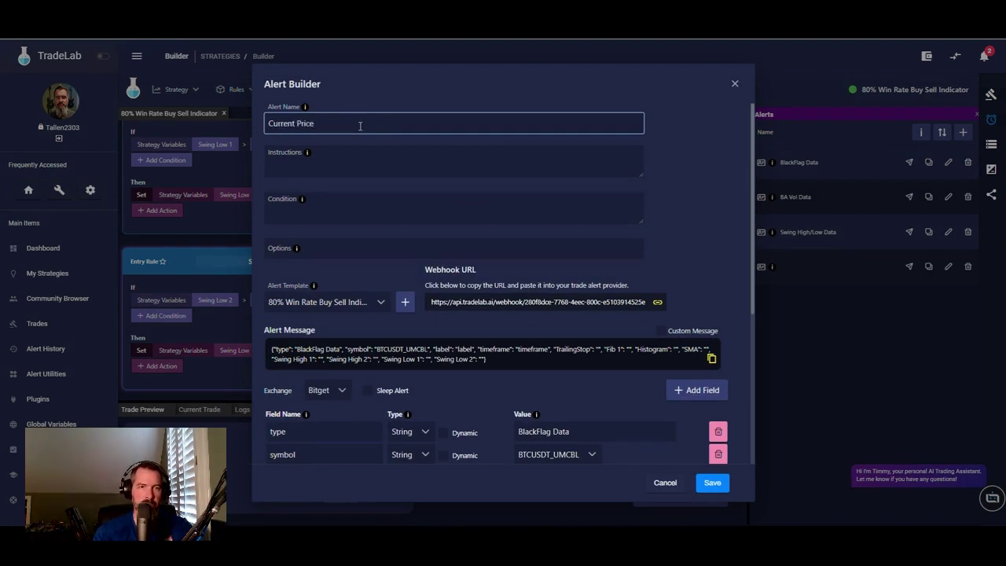
{"action": "left_click", "coordinate": [404, 304]}
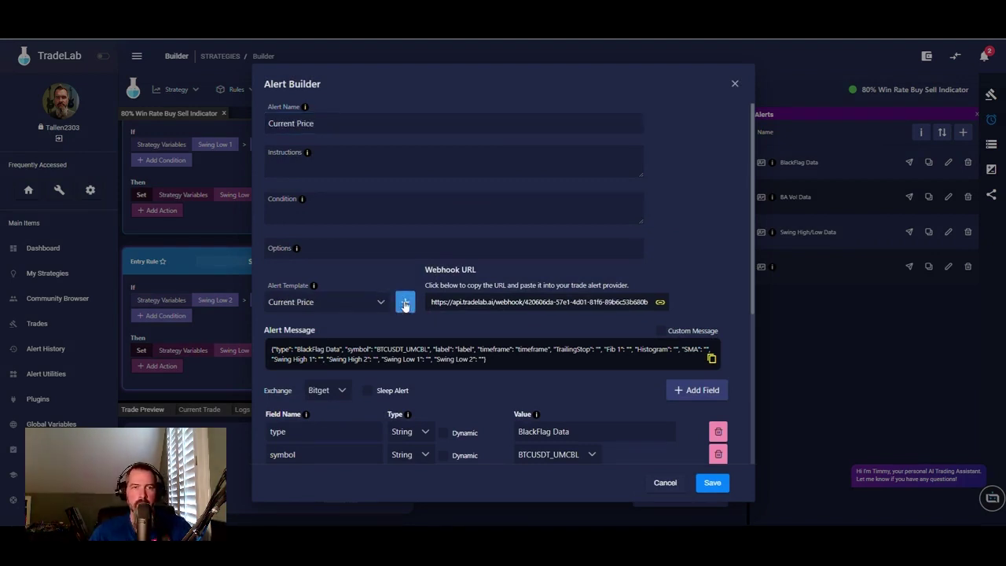
{"action": "scroll", "coordinate": [590, 369], "scroll_direction": "down", "scroll_amount": 2}
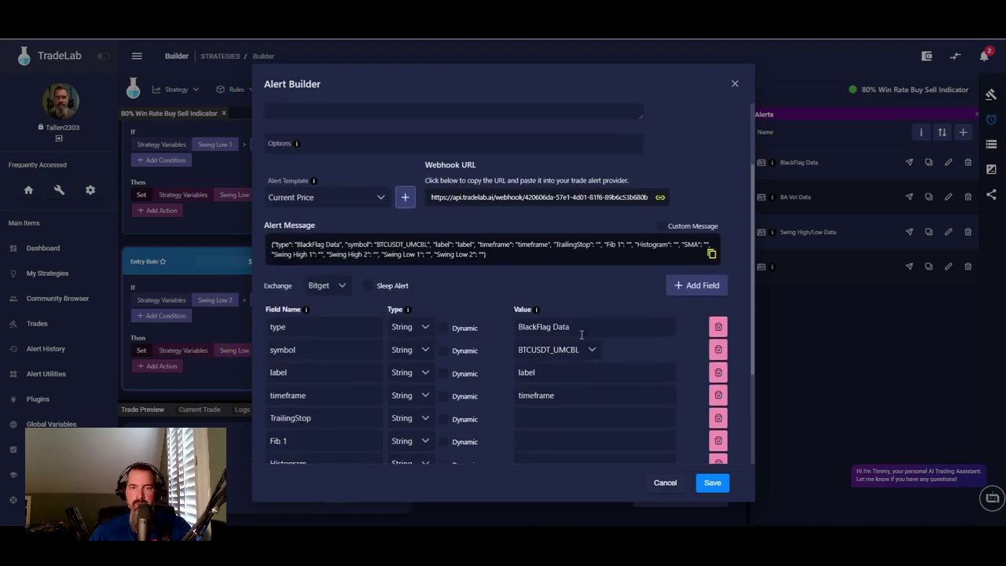
{"action": "type", "text": "P"}
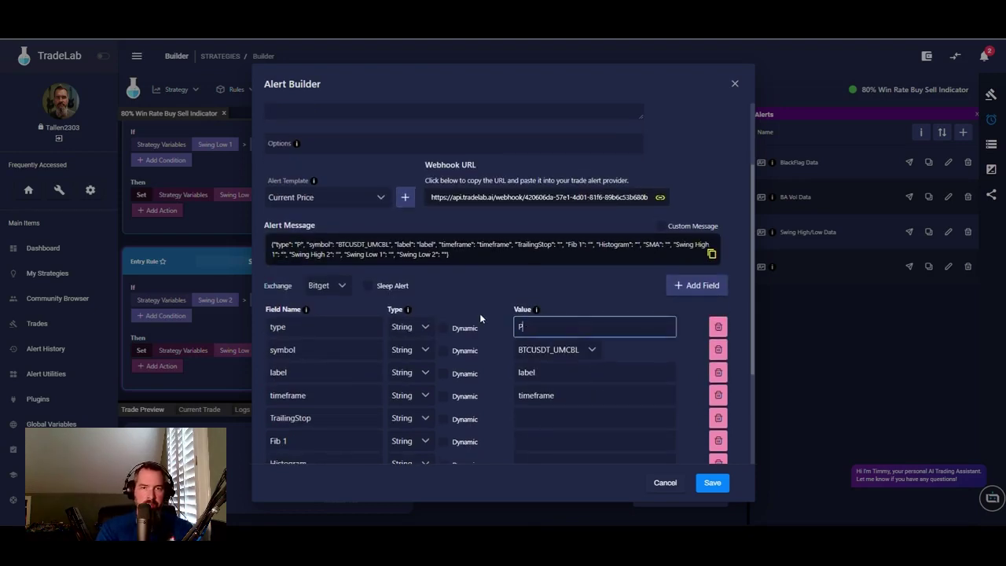
{"action": "type", "text": "rice Data"}
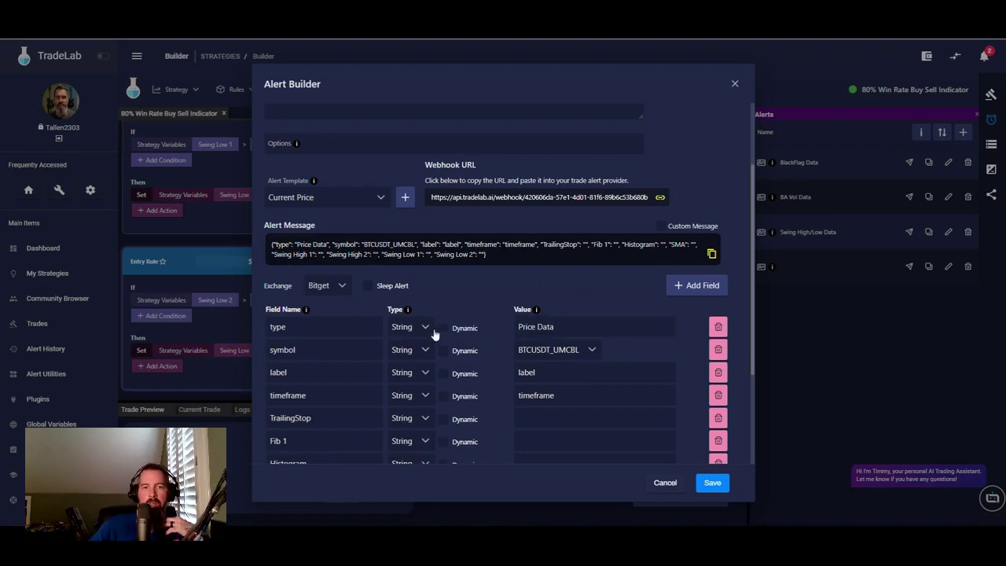
{"action": "left_click", "coordinate": [443, 351]}
{"action": "left_click", "coordinate": [442, 374]}
{"action": "left_click", "coordinate": [443, 396]}
- Delete the Swing Low 2, Swing Low 1, Swing High 2, Swing High 1, SMA, Histogram and Fib 1 fields
{"action": "scroll", "coordinate": [463, 407], "scroll_direction": "down", "scroll_amount": 3}
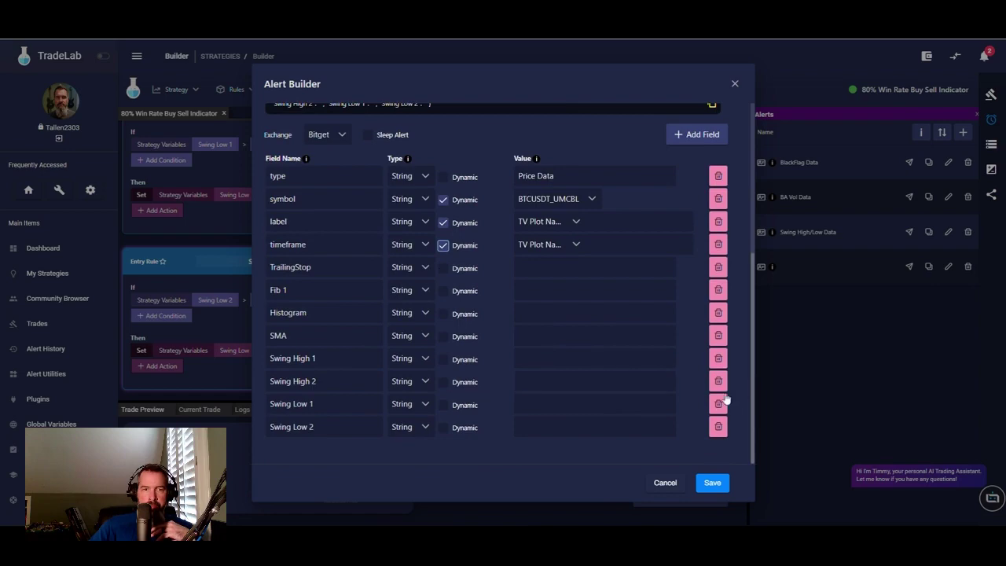
{"action": "left_click", "coordinate": [718, 427]}
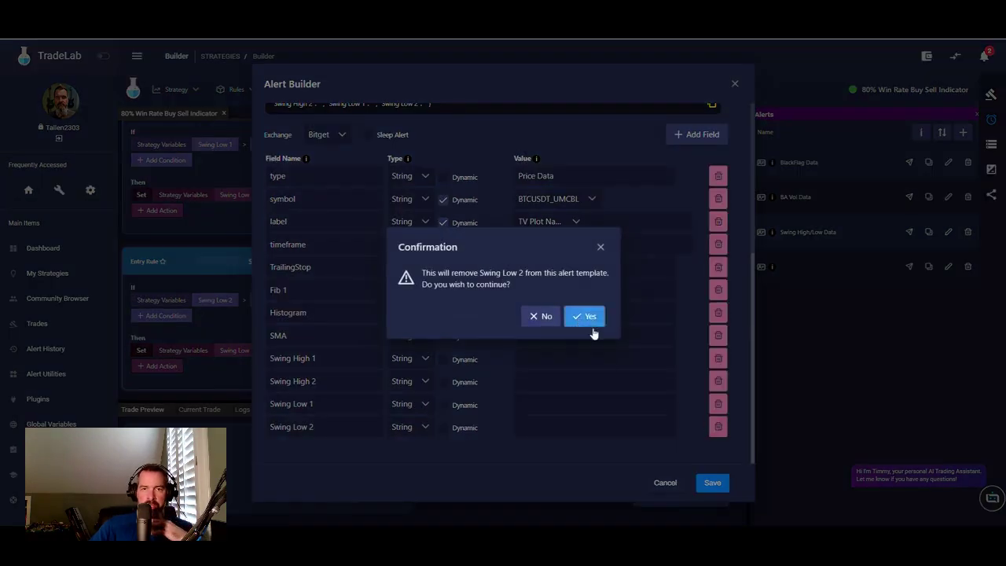
{"action": "left_click", "coordinate": [591, 324]}
{"action": "left_click", "coordinate": [718, 426]}
{"action": "left_click", "coordinate": [588, 316]}
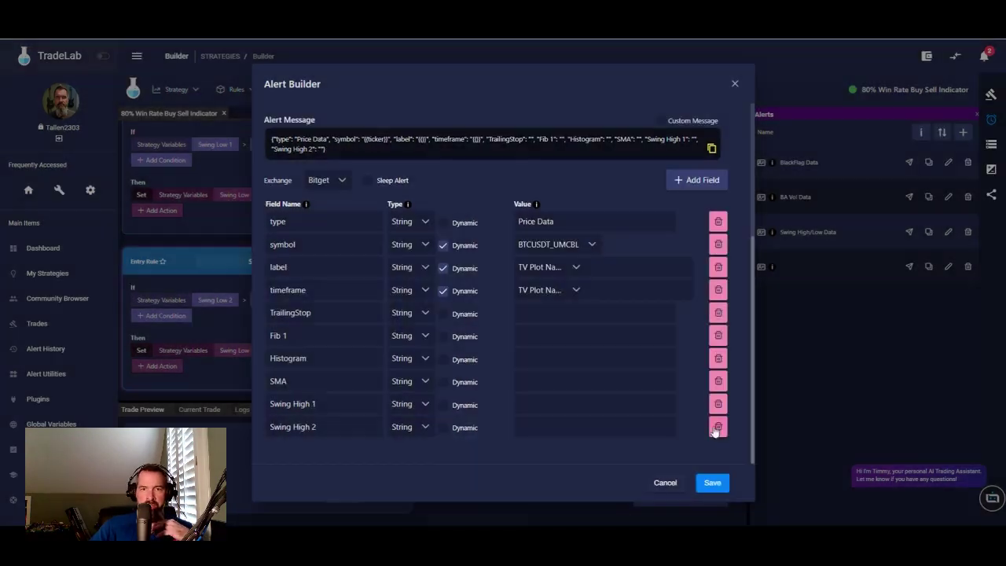
{"action": "left_click", "coordinate": [718, 427]}
{"action": "left_click", "coordinate": [587, 316]}
{"action": "left_click", "coordinate": [718, 427]}
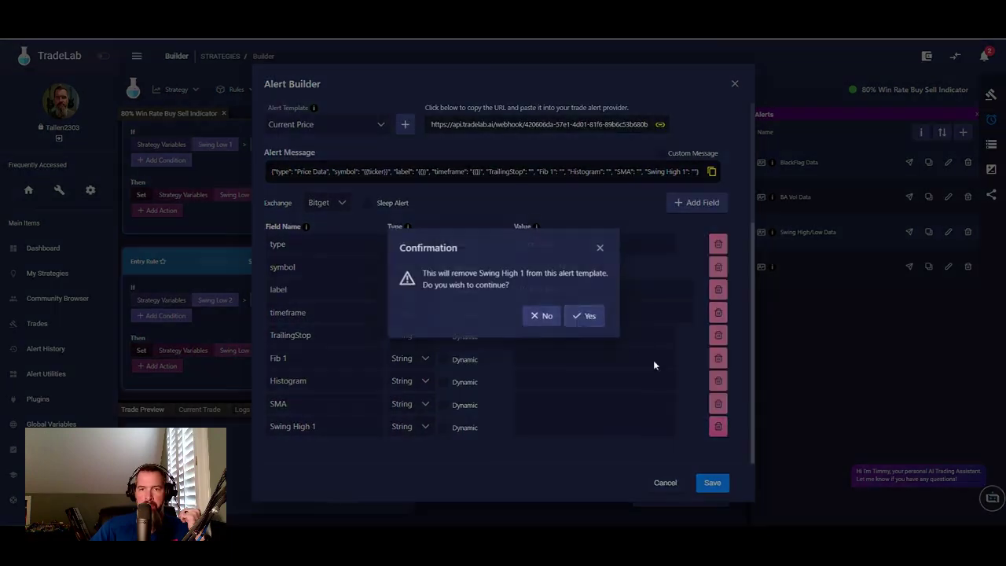
{"action": "left_click", "coordinate": [583, 314]}
{"action": "left_click", "coordinate": [718, 425]}
{"action": "left_click", "coordinate": [579, 315]}
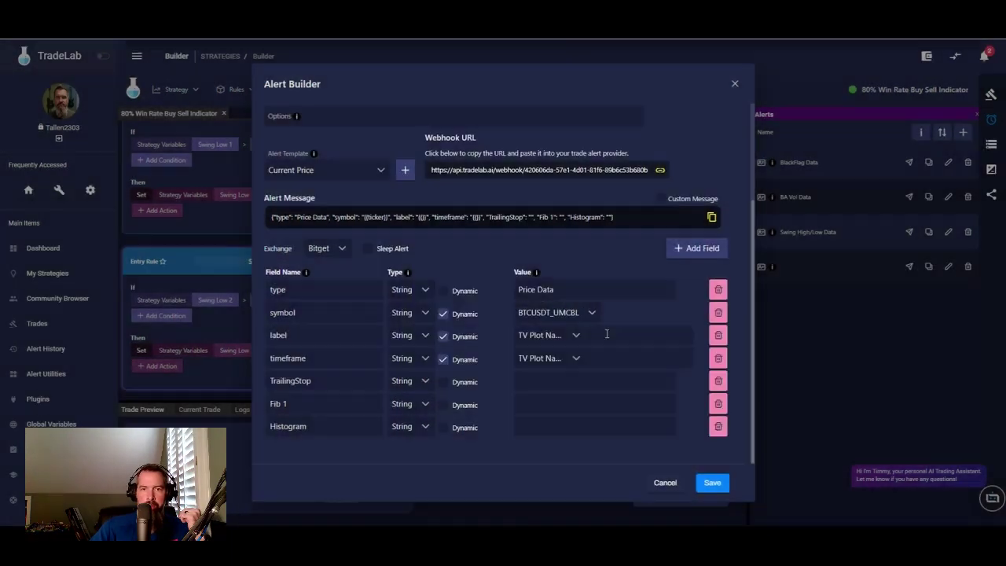
{"action": "left_click", "coordinate": [718, 426]}
{"action": "left_click", "coordinate": [574, 318]}
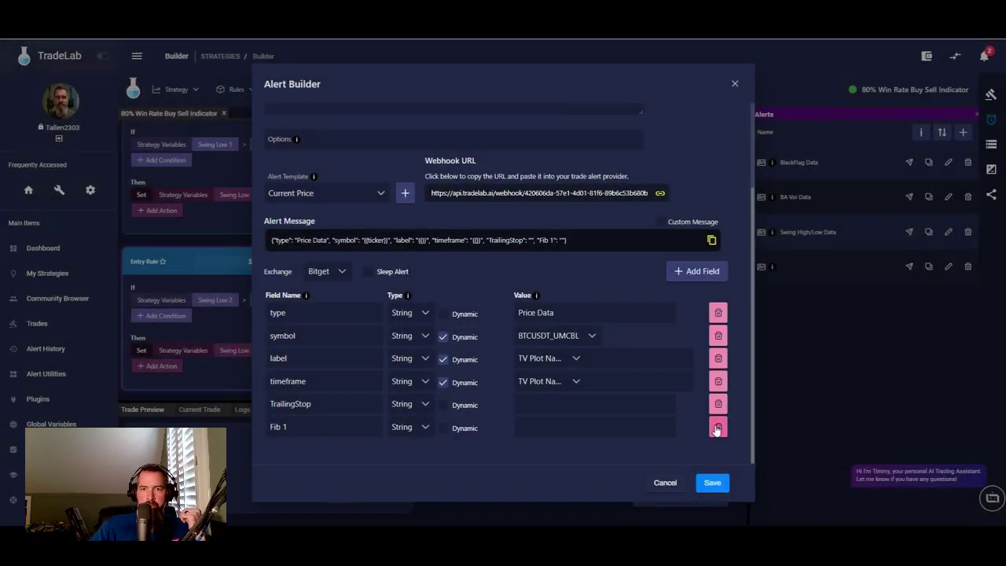
{"action": "left_click", "coordinate": [718, 426]}
{"action": "left_click", "coordinate": [578, 316]}
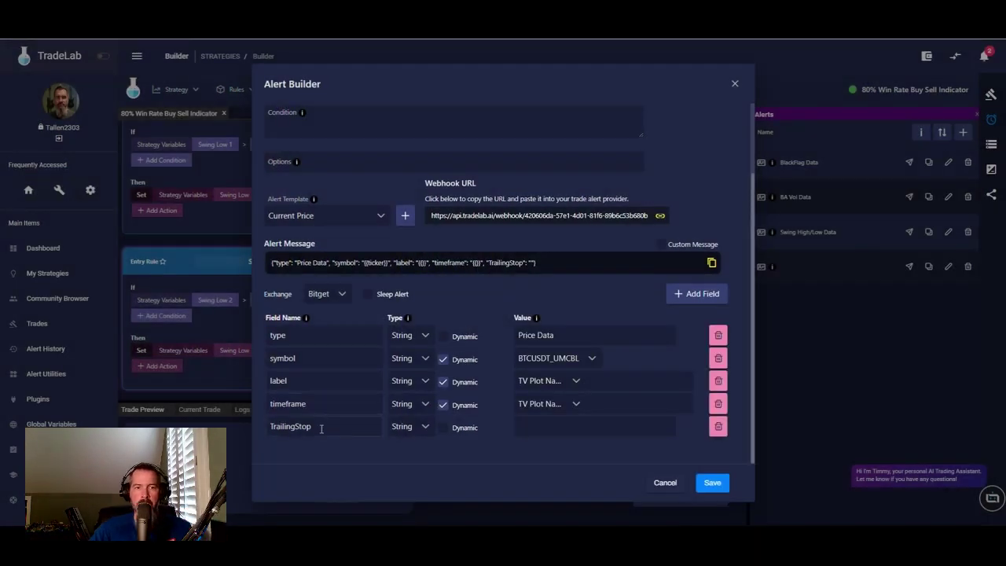
- Rename the TrailingStop field to Price, a dynamic number taken from TV Plot 3
{"action": "left_click_drag", "start_coordinate": [323, 429], "coordinate": [233, 425]}
{"action": "type", "text": "Price"}
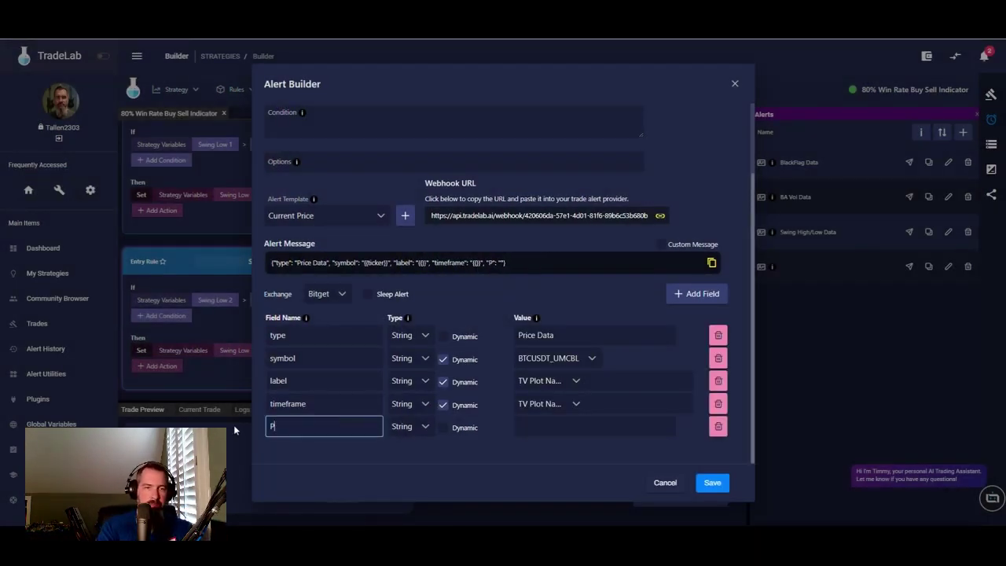
{"action": "left_click", "coordinate": [421, 434]}
{"action": "left_click", "coordinate": [427, 467]}
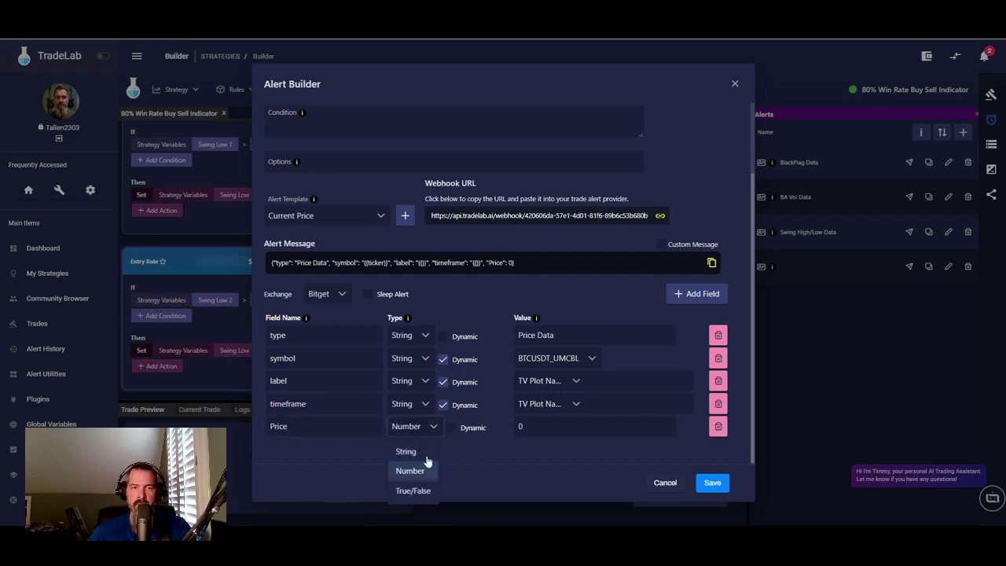
{"action": "left_click", "coordinate": [452, 428]}
{"action": "left_click", "coordinate": [551, 427]}
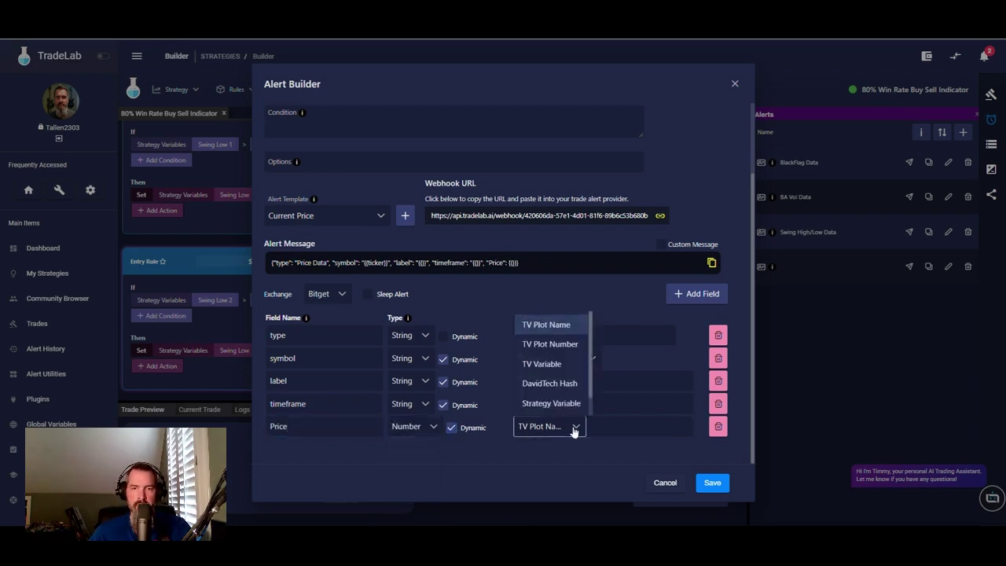
{"action": "left_click", "coordinate": [554, 343]}
{"action": "left_click", "coordinate": [637, 427]}
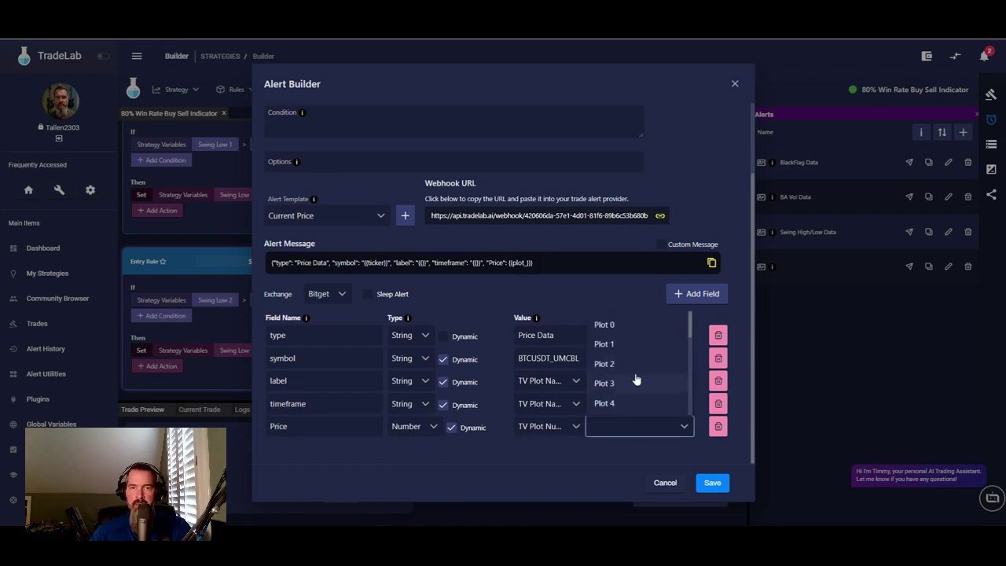
{"action": "left_click", "coordinate": [608, 384]}
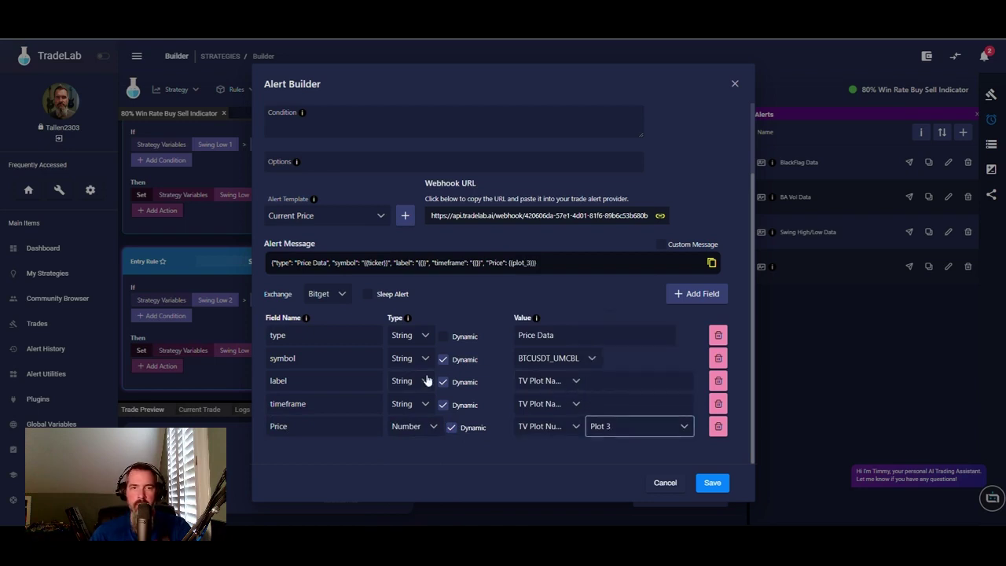
- Fill the label and timeframe values from the label and timeframe strategy variables
{"action": "left_click", "coordinate": [575, 381]}
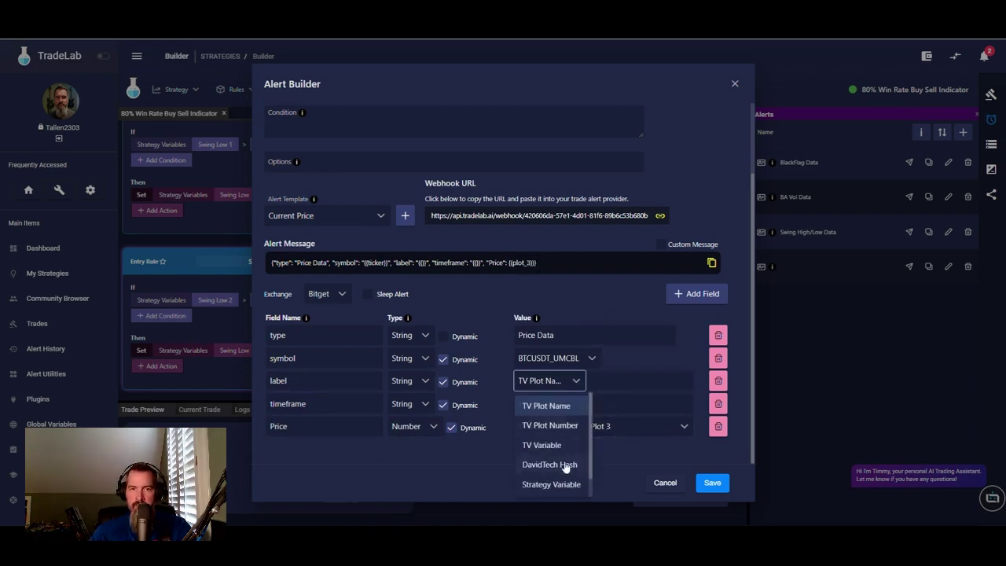
{"action": "left_click", "coordinate": [566, 484]}
{"action": "left_click", "coordinate": [640, 381]}
{"action": "left_click", "coordinate": [615, 437]}
{"action": "left_click", "coordinate": [564, 403]}
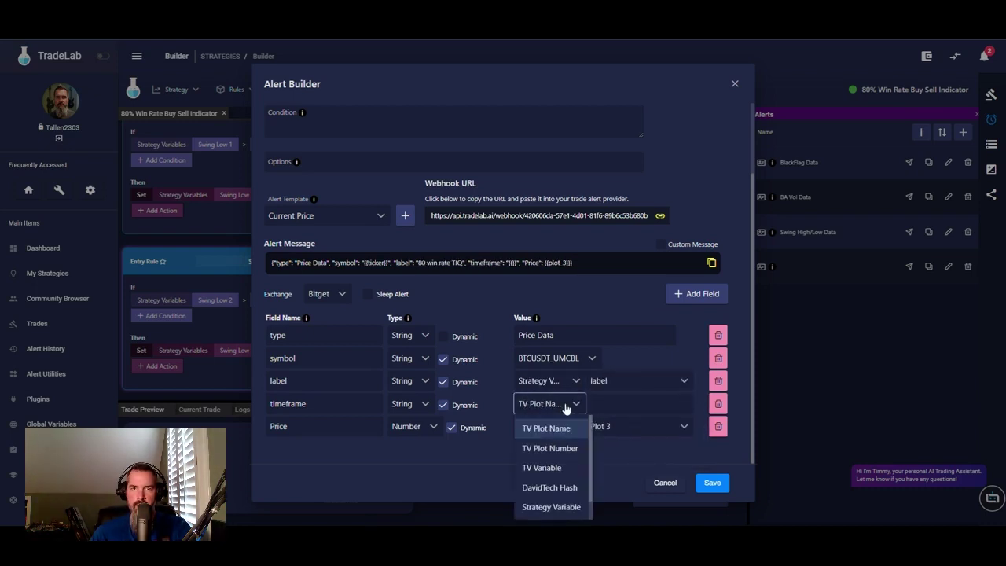
{"action": "left_click", "coordinate": [566, 508]}
{"action": "left_click", "coordinate": [634, 404]}
{"action": "left_click", "coordinate": [618, 478]}
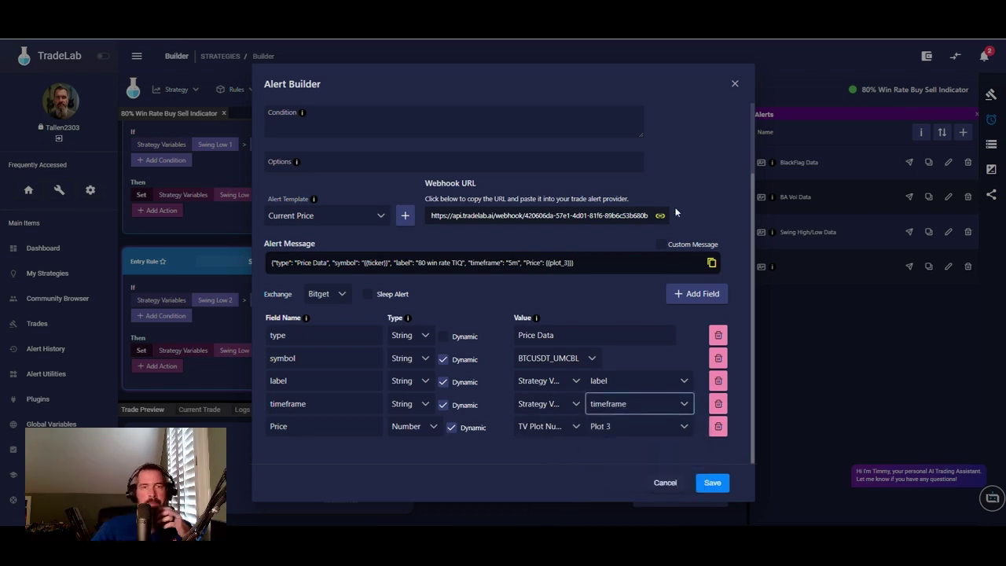
{"action": "scroll", "coordinate": [581, 196], "scroll_direction": "up", "scroll_amount": 2}
{"action": "left_click", "coordinate": [321, 152]}
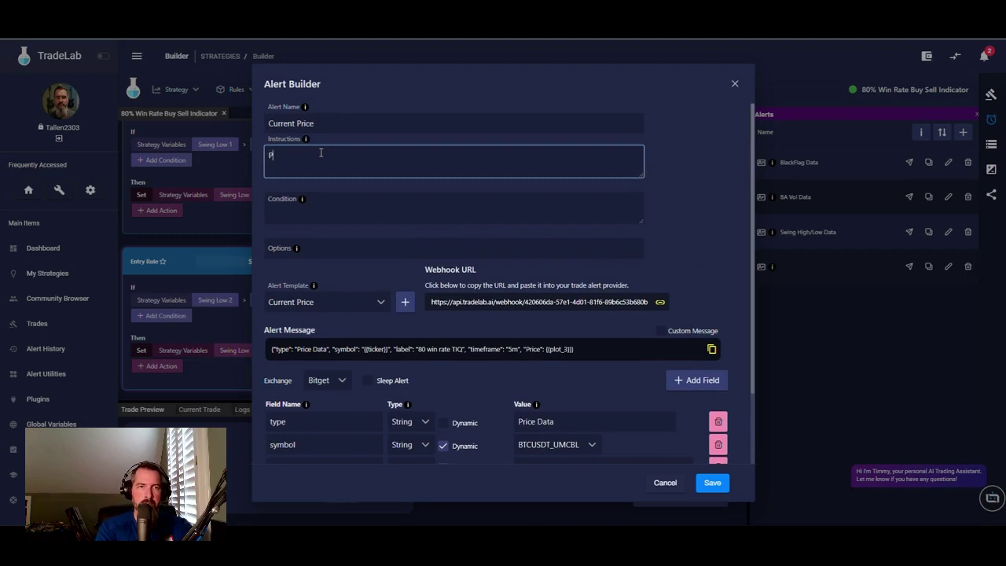
- Write the alert instructions and the condition 'Plotbar open, greater than, -5, once per minute'
{"action": "key", "text": "BackSpace"}
{"action": "key", "text": "BackSpace"}
{"action": "key", "text": "BackSpace"}
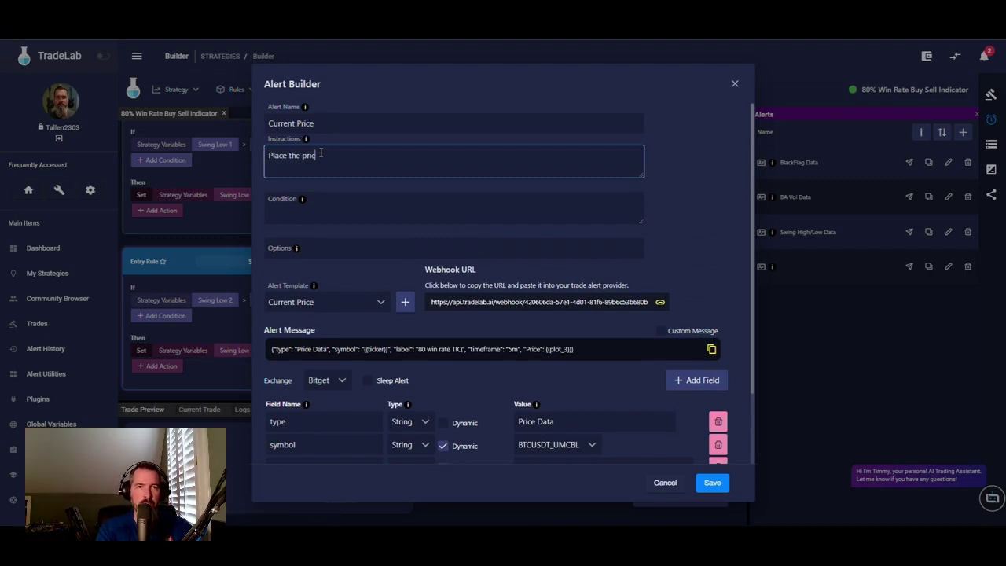
{"action": "type", "text": "ndicator"}
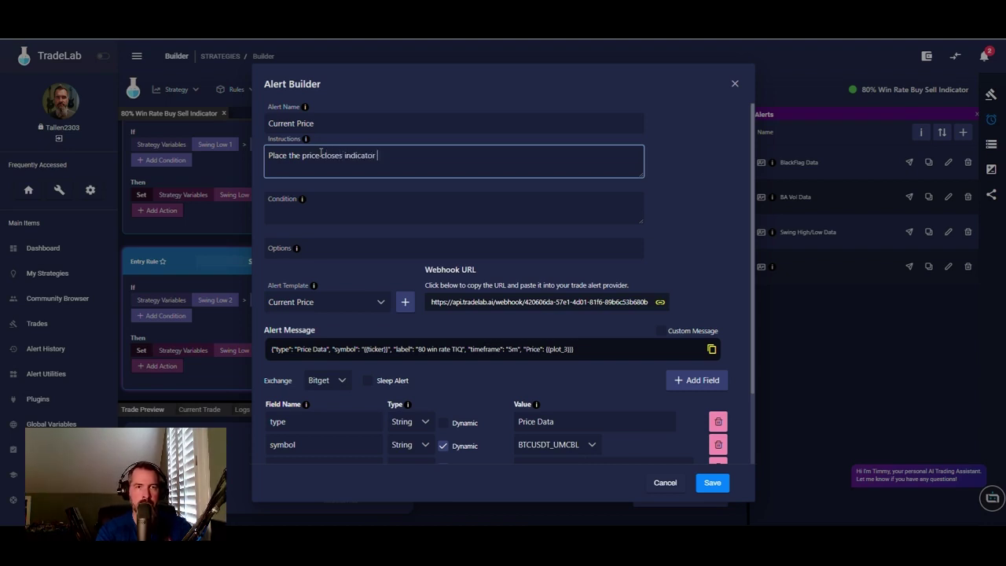
{"action": "type", "text": " on you"}
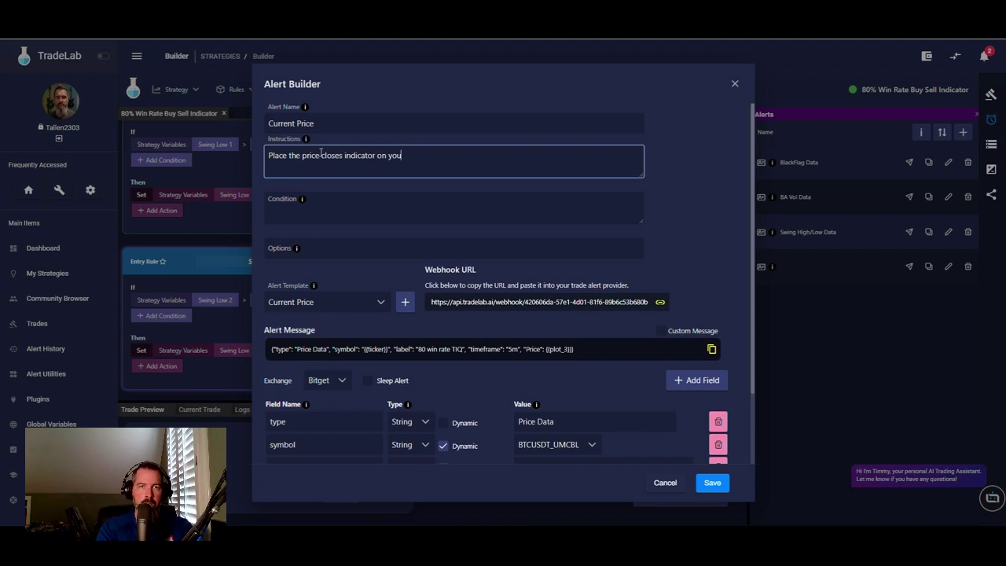
{"action": "type", "text": "r chart and"}
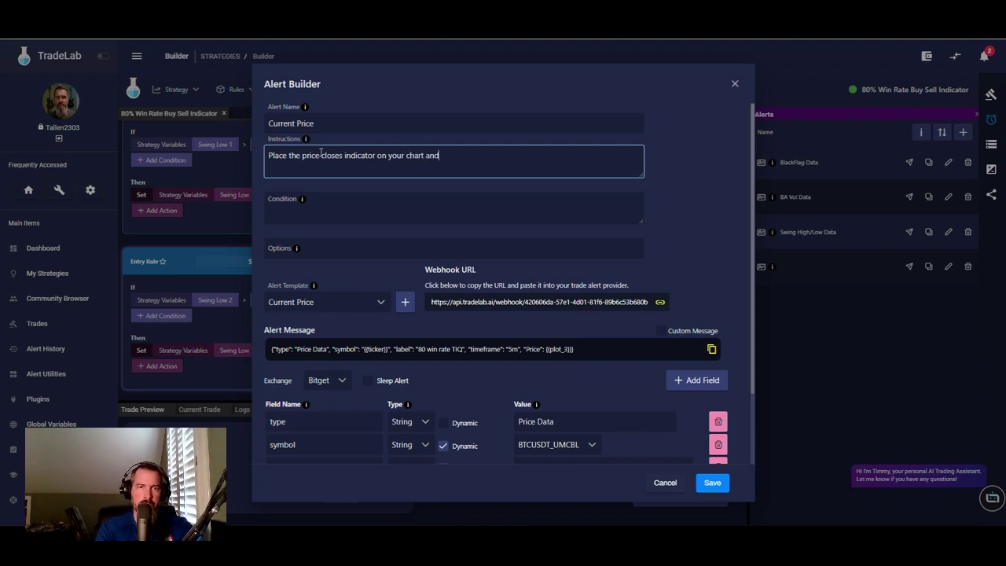
{"action": "type", "text": " make an alert for plotbar open"}
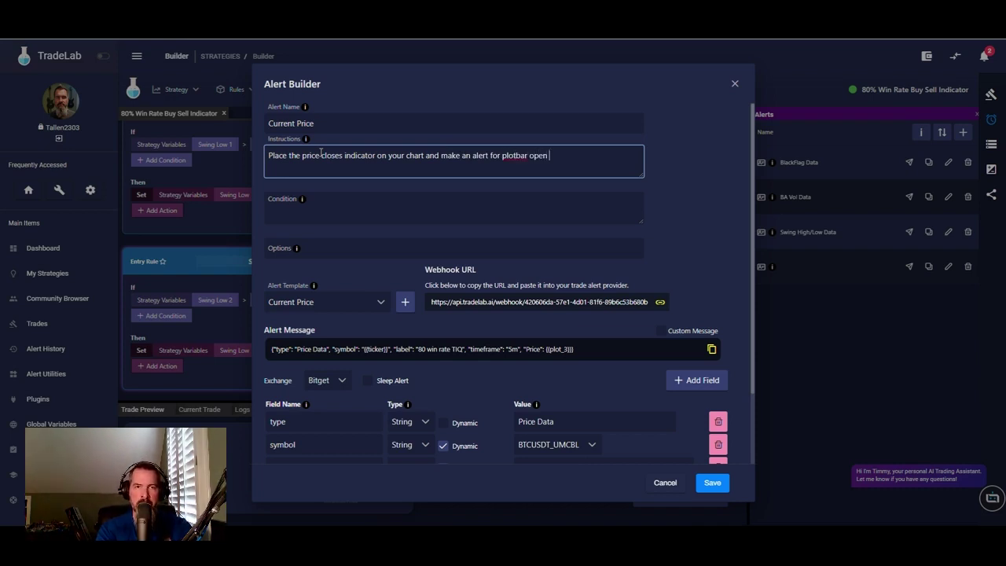
{"action": "type", "text": "eater than -5."}
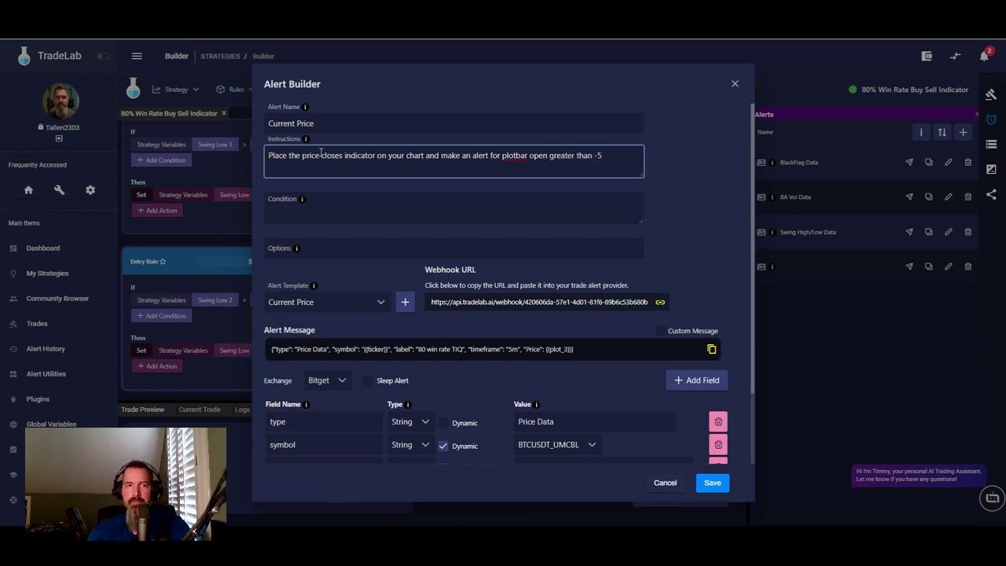
{"action": "left_click", "coordinate": [328, 207]}
{"action": "type", "text": "Pl"}
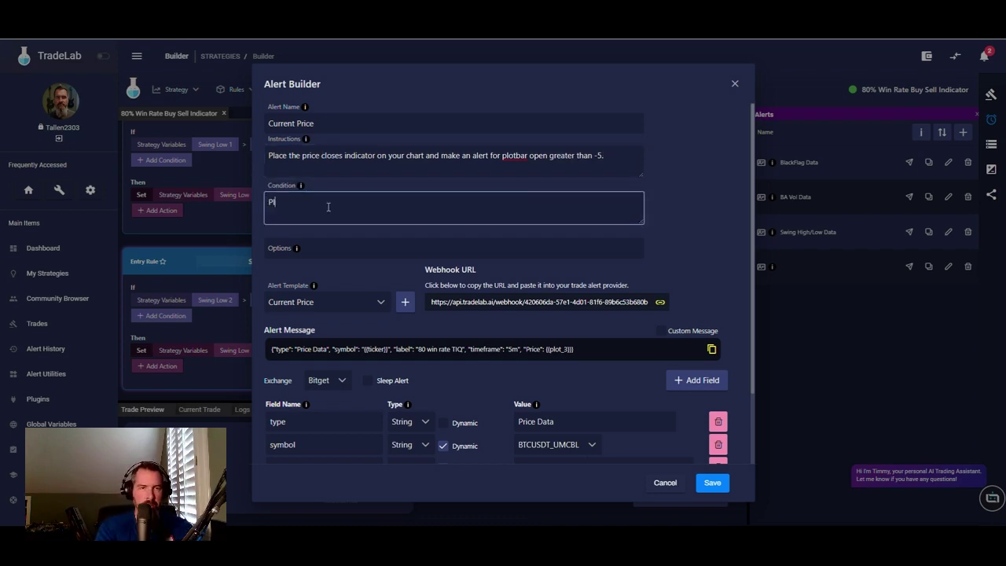
{"action": "type", "text": "otbar open, gr"}
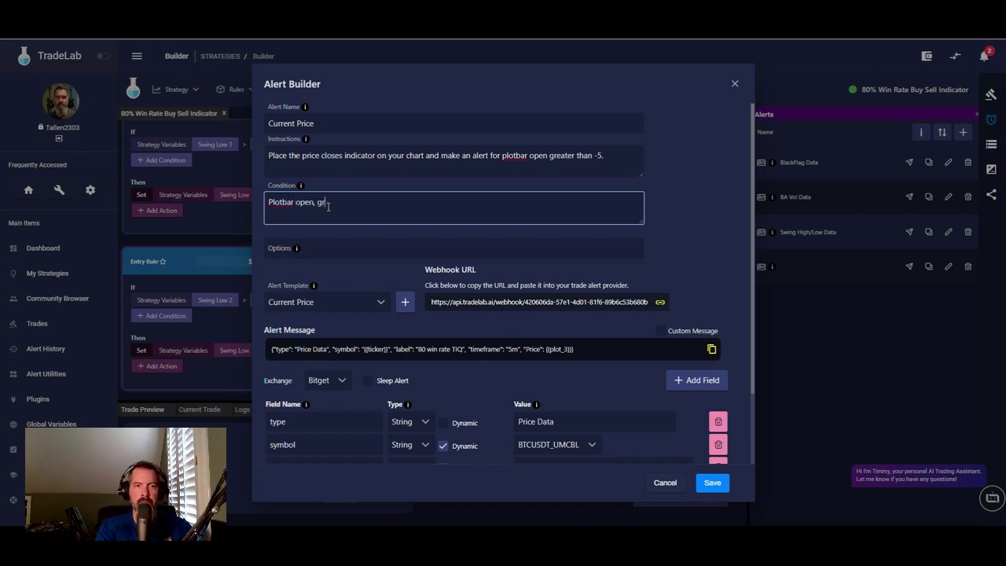
{"action": "type", "text": "eater than, -"}
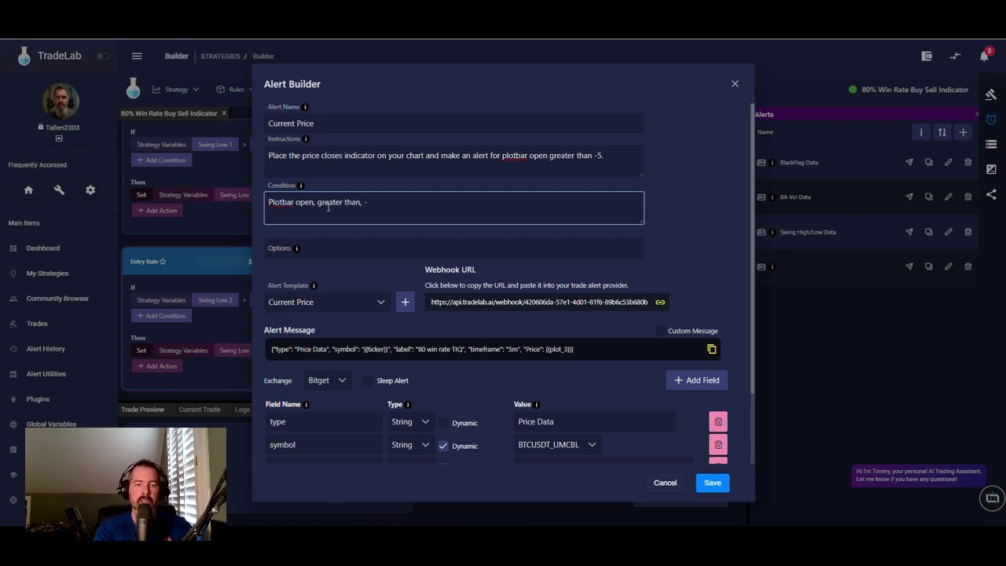
{"action": "type", "text": "5, once per minute"}
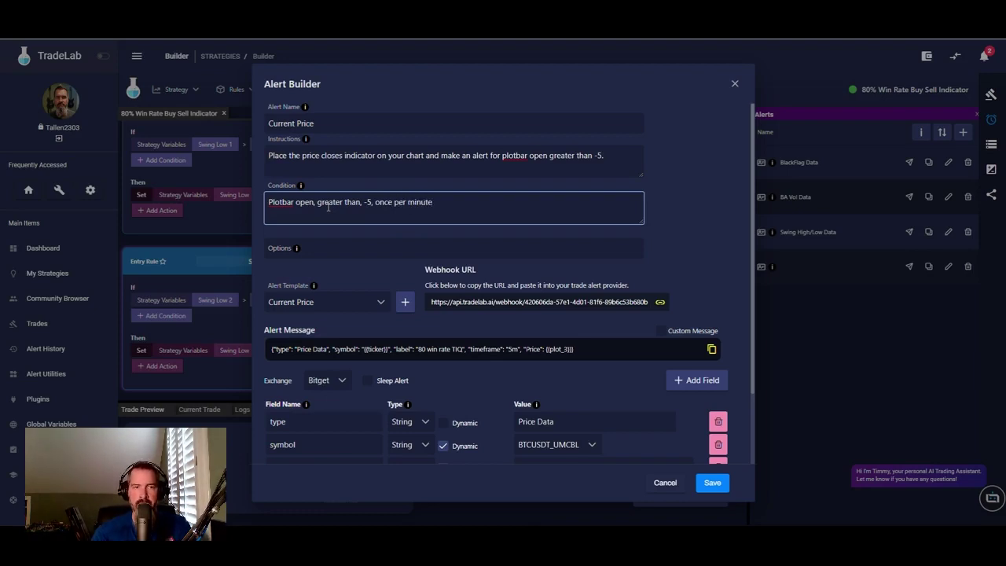
- Save the Current Price alert and show the strategy variables list
{"action": "scroll", "coordinate": [493, 414], "scroll_direction": "down", "scroll_amount": 3}
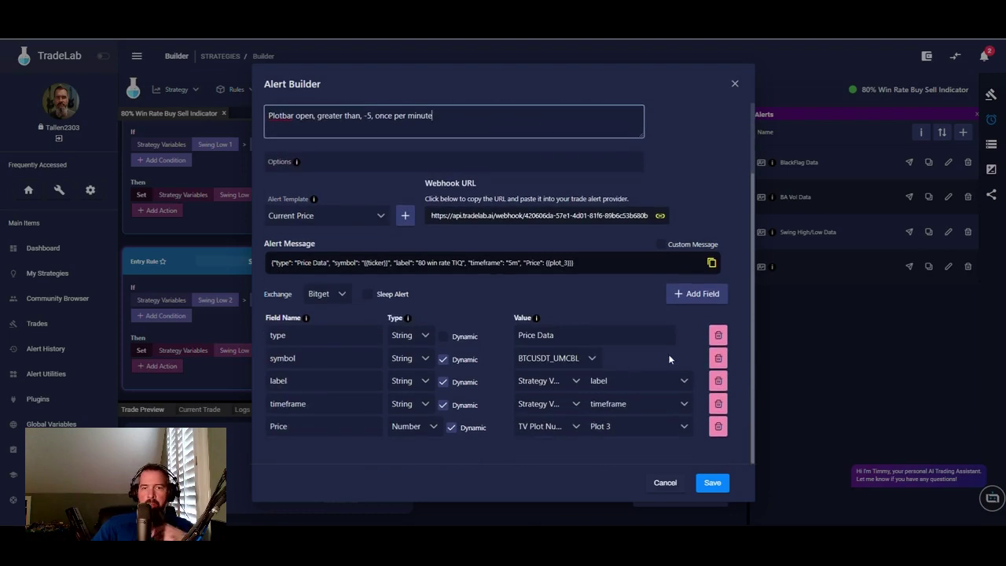
{"action": "scroll", "coordinate": [543, 307], "scroll_direction": "up", "scroll_amount": 3}
{"action": "left_click", "coordinate": [712, 483]}
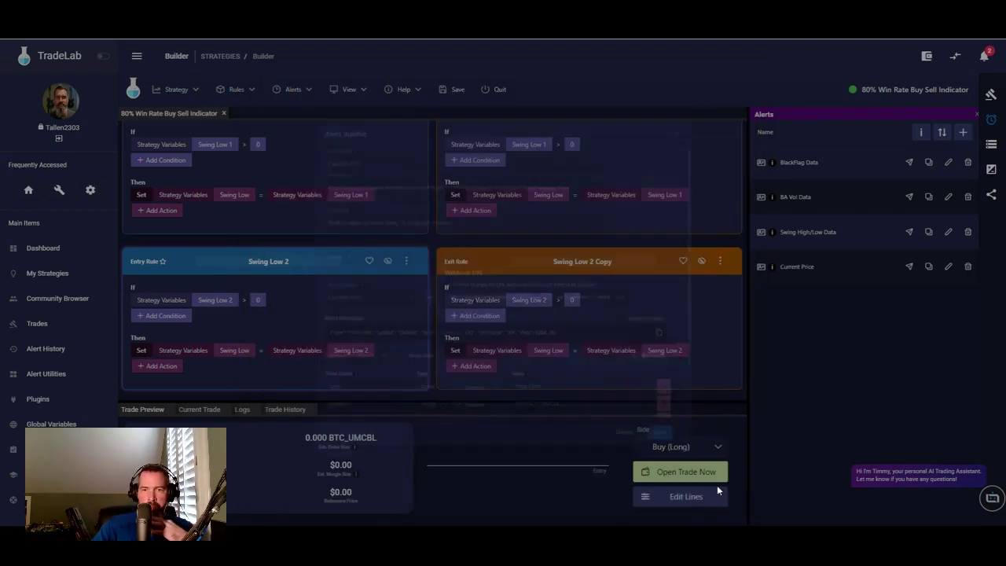
{"action": "left_click", "coordinate": [991, 144]}
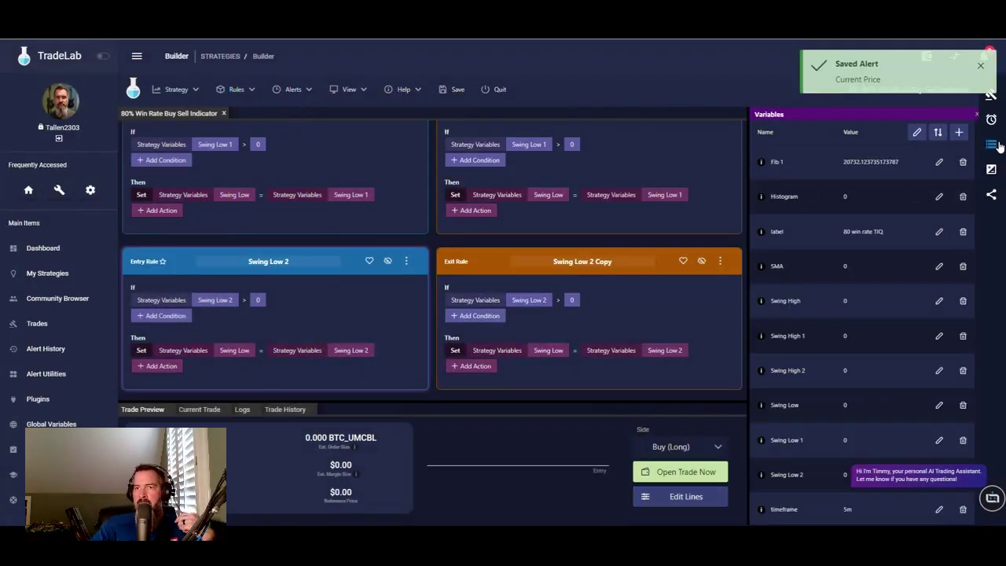
{"action": "left_click", "coordinate": [959, 133]}
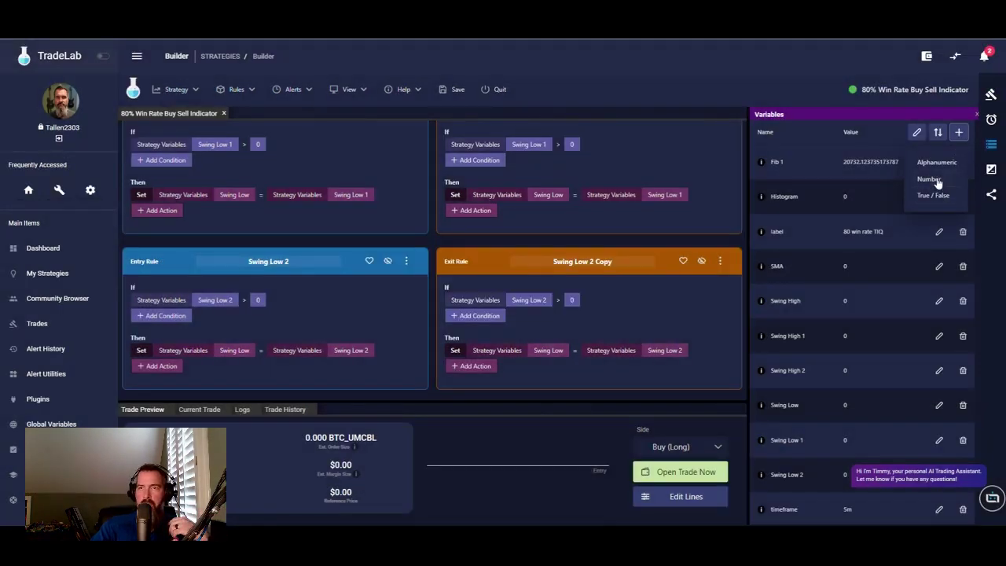
- Add a numeric variable named Price, then save the strategy and quit to the strategies list
{"action": "left_click", "coordinate": [937, 182]}
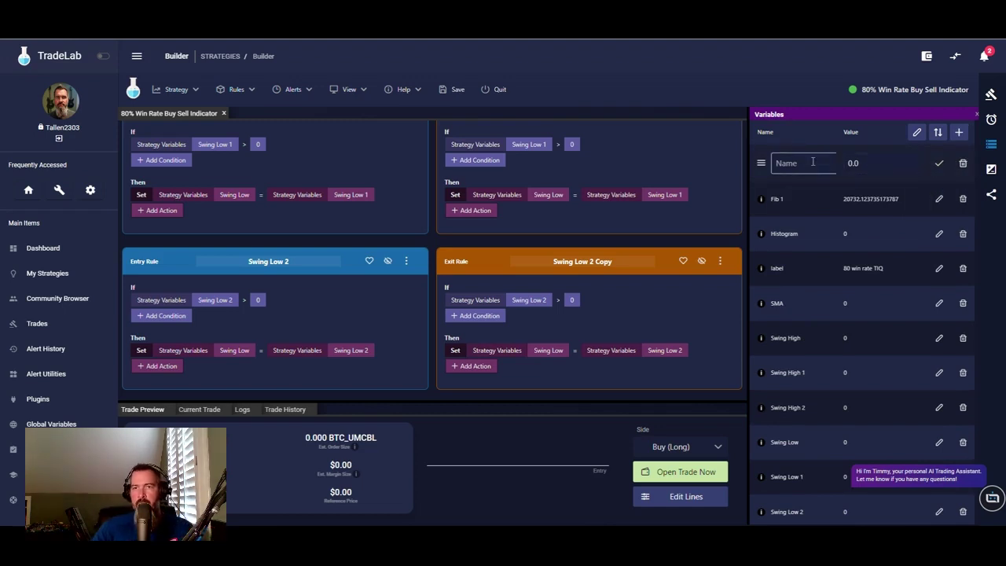
{"action": "type", "text": "p"}
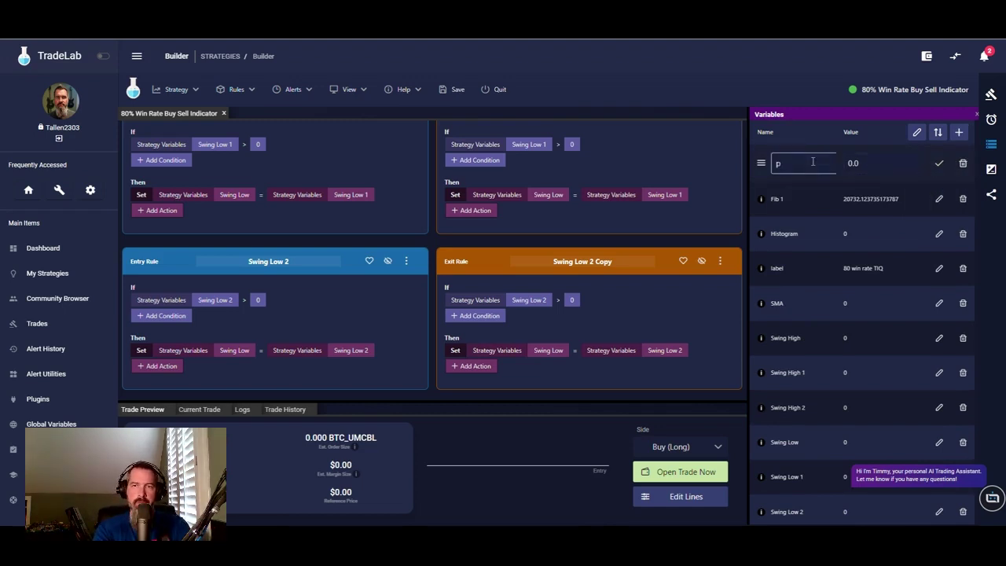
{"action": "type", "text": "ri"}
{"action": "key", "text": "BackSpace"}
{"action": "key", "text": "BackSpace"}
{"action": "key", "text": "BackSpace"}
{"action": "type", "text": "Price"}
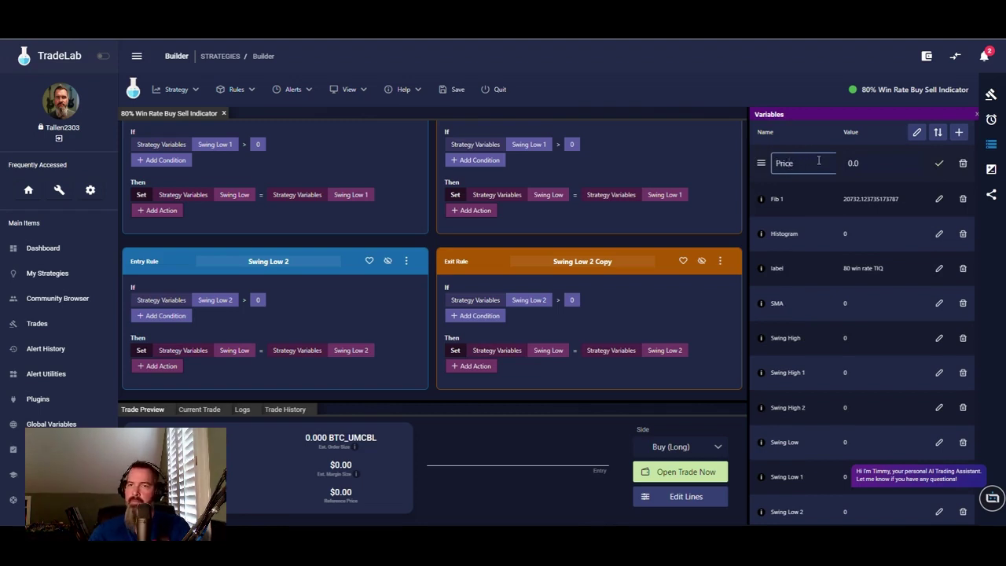
{"action": "left_click", "coordinate": [942, 165]}
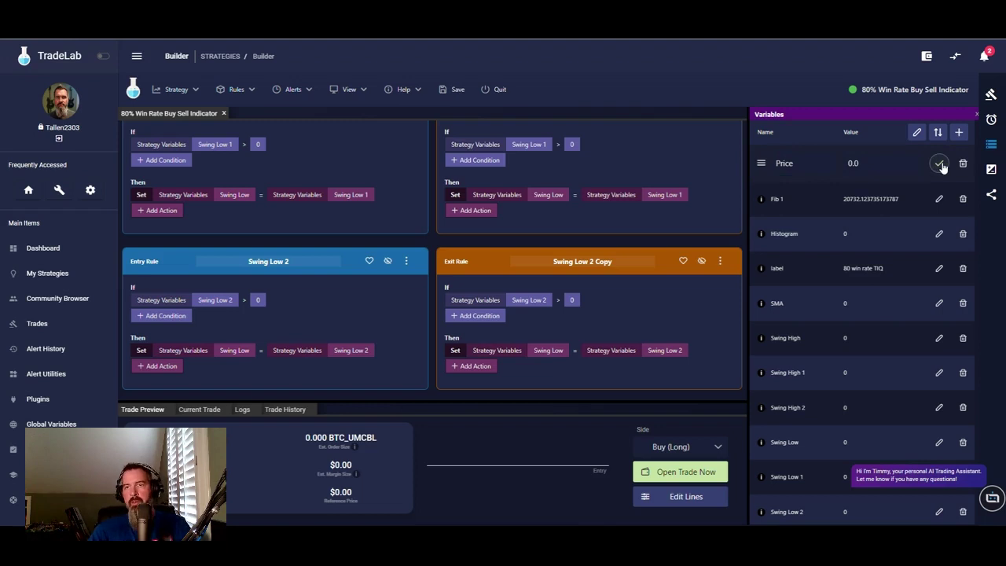
{"action": "left_click", "coordinate": [941, 164]}
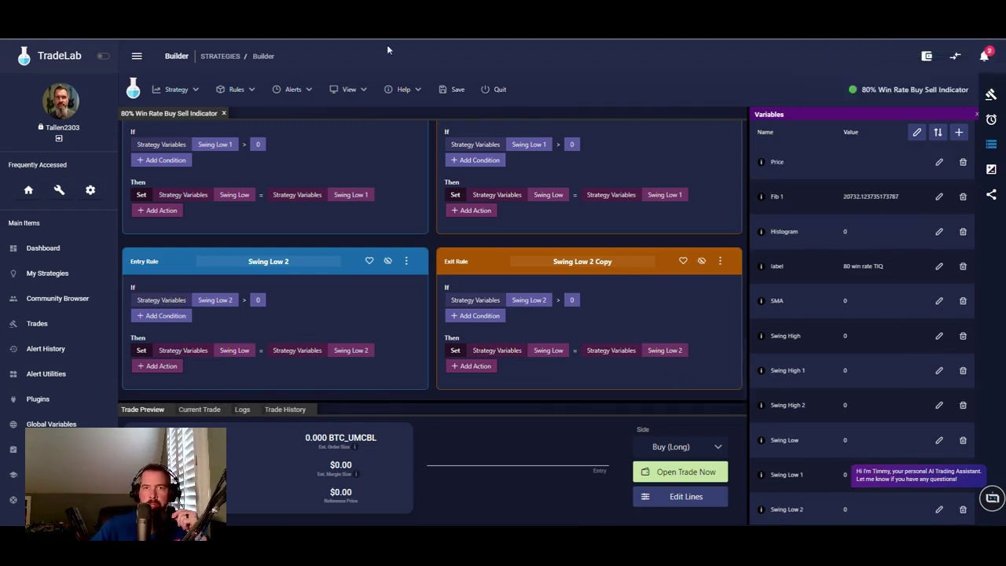
{"action": "left_click", "coordinate": [456, 89]}
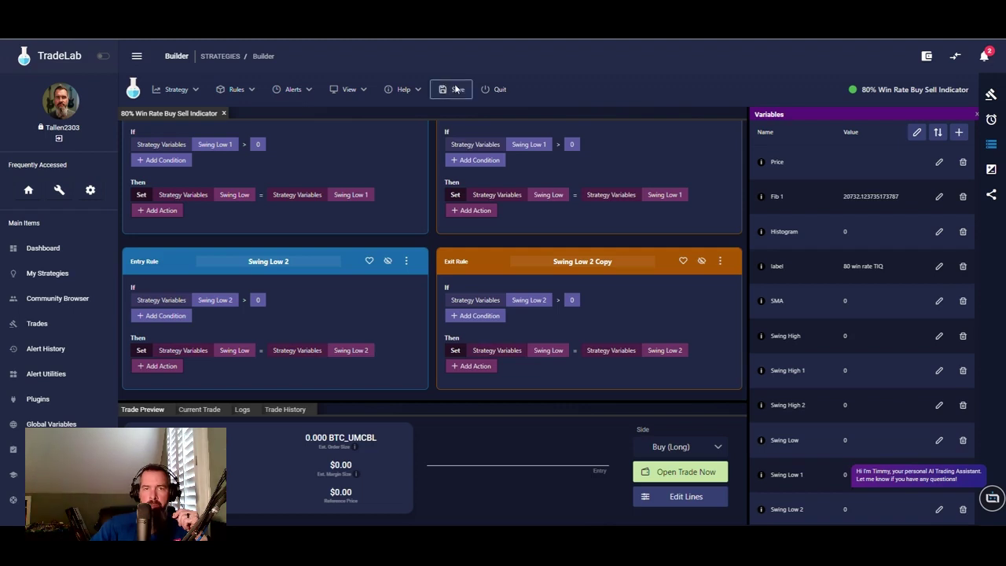
{"action": "left_click", "coordinate": [488, 90]}
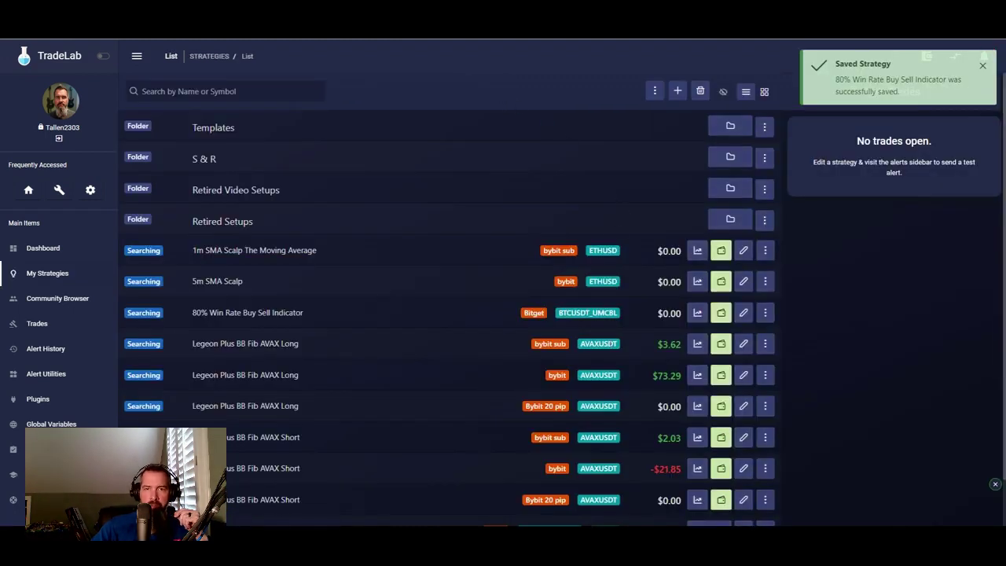
- Reopen the 80% Win Rate Buy Sell Indicator strategy and drag the Current Price alert onto Entry Rule
{"action": "scroll", "coordinate": [606, 346], "scroll_direction": "down", "scroll_amount": 1}
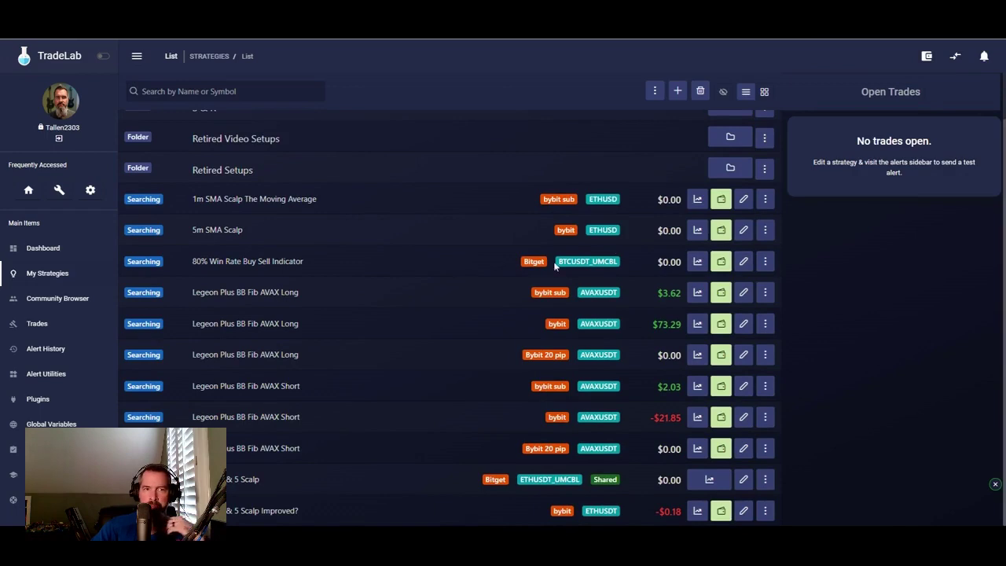
{"action": "left_click", "coordinate": [744, 261]}
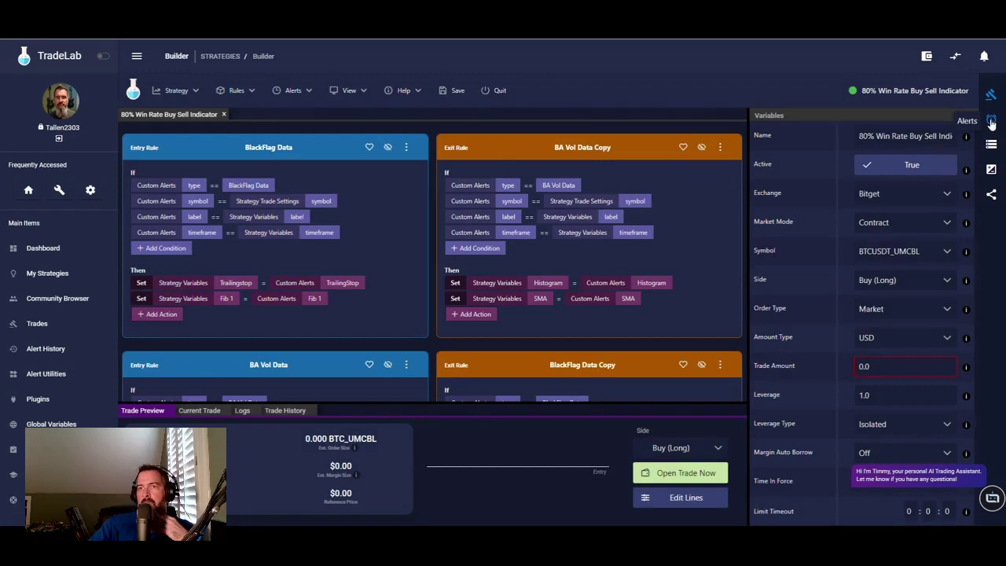
{"action": "left_click", "coordinate": [992, 122]}
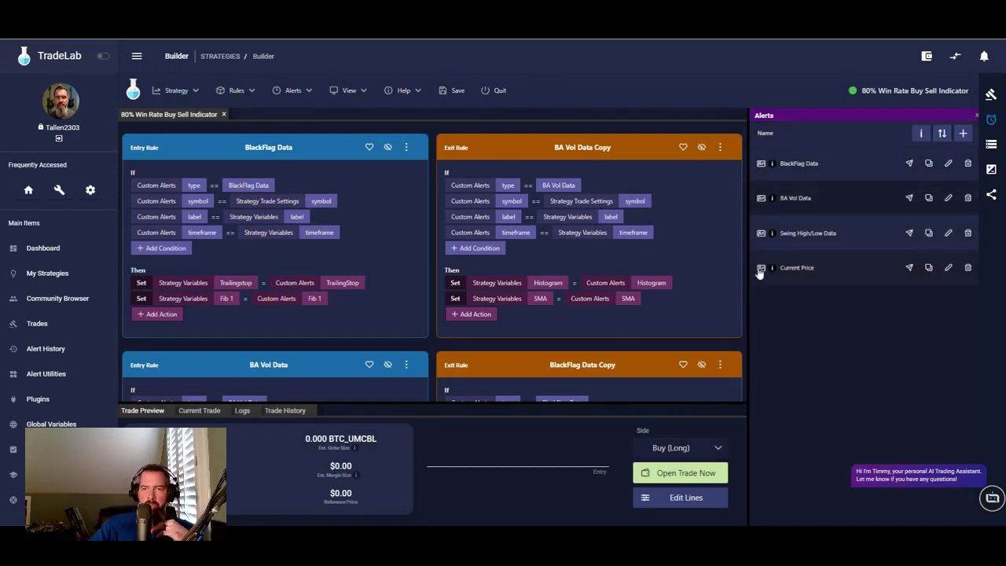
{"action": "left_click_drag", "start_coordinate": [758, 271], "coordinate": [217, 153]}
{"action": "scroll", "coordinate": [332, 180], "scroll_direction": "down", "scroll_amount": 10}
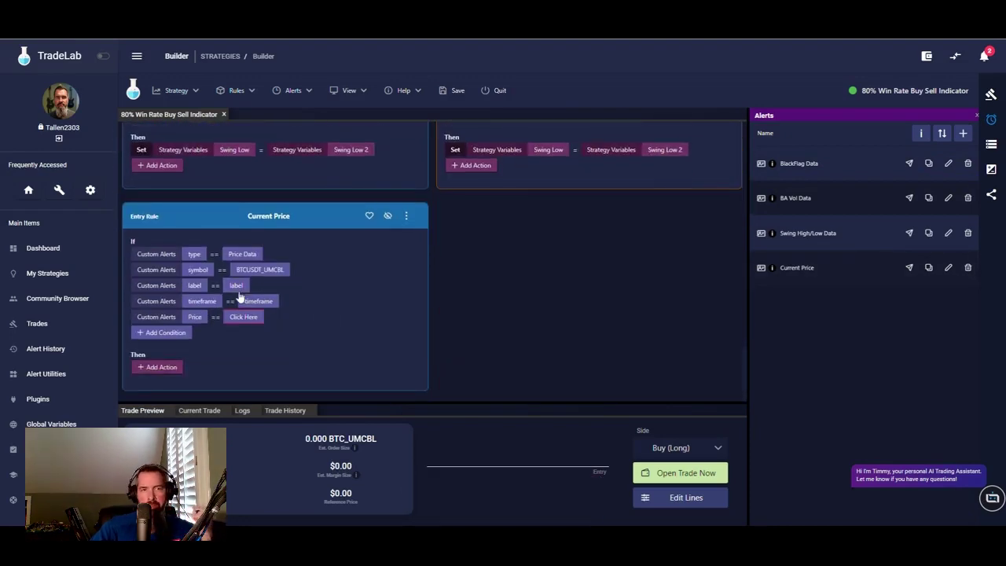
- Match symbol to the Strategy Trade Settings symbol, and label and timeframe to Strategy Variables
{"action": "right_click", "coordinate": [266, 272]}
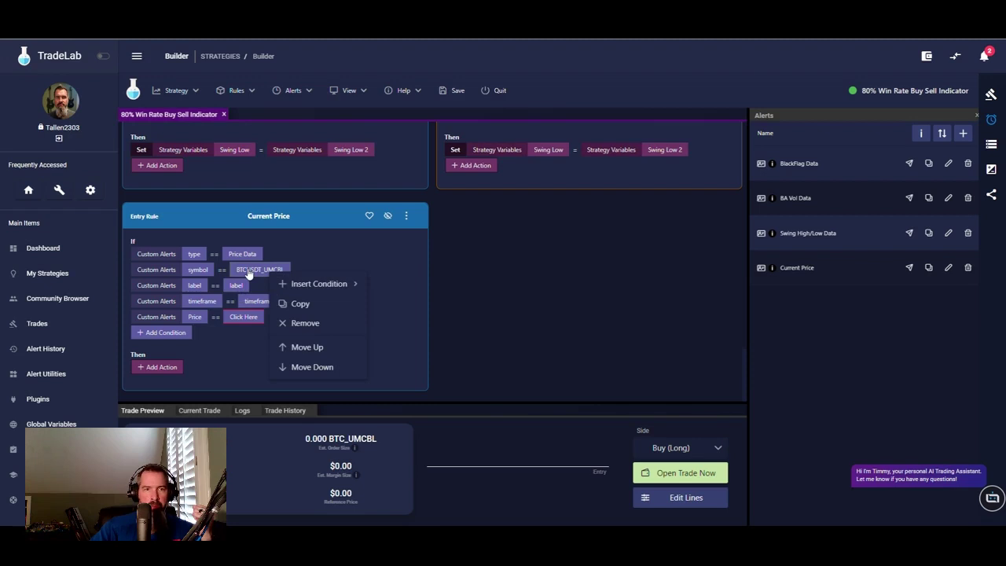
{"action": "left_click", "coordinate": [250, 270]}
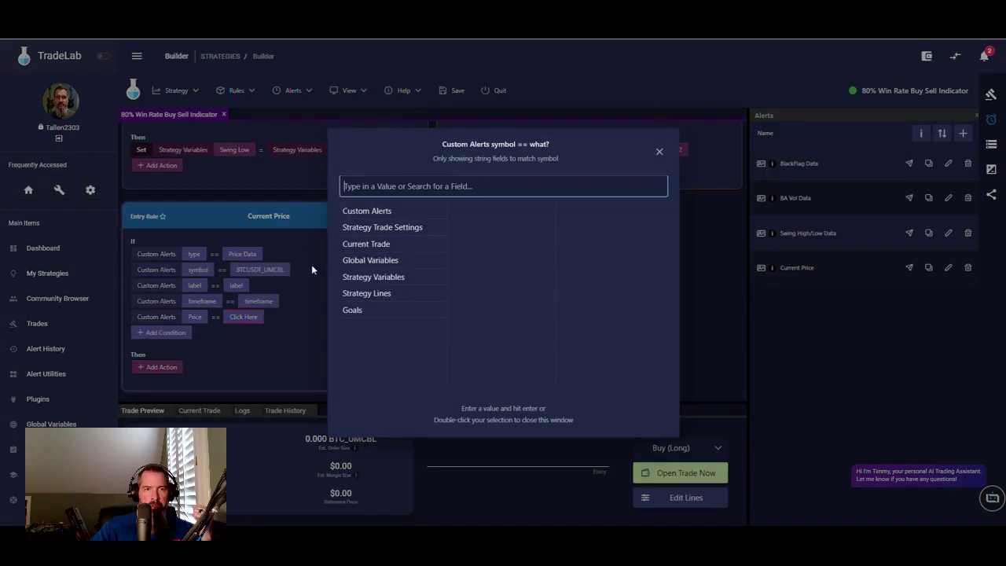
{"action": "left_click", "coordinate": [386, 227]}
{"action": "scroll", "coordinate": [485, 350], "scroll_direction": "down", "scroll_amount": 3}
{"action": "double_click", "coordinate": [464, 328]}
{"action": "left_click", "coordinate": [235, 290]}
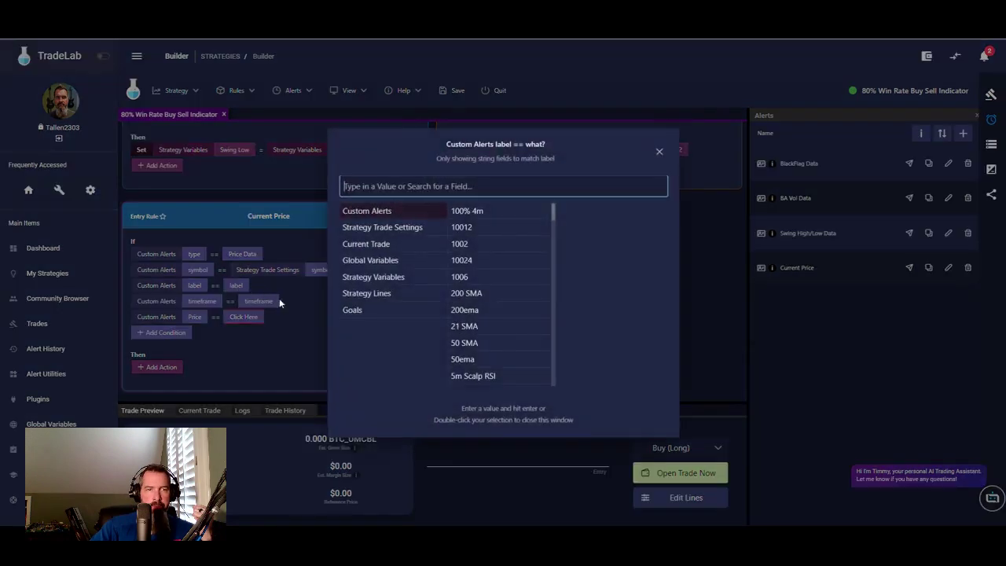
{"action": "left_click", "coordinate": [379, 276]}
{"action": "double_click", "coordinate": [459, 211]}
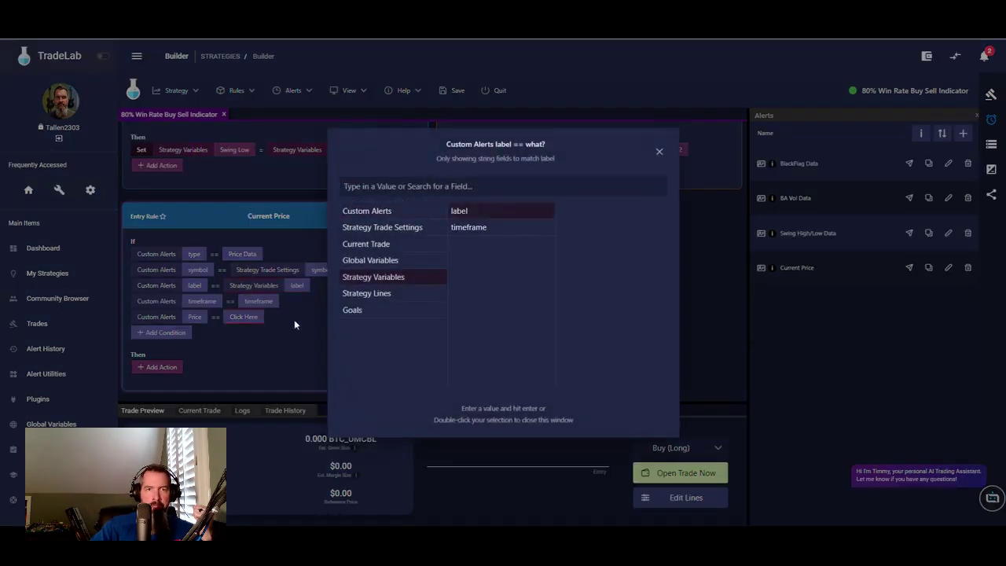
{"action": "left_click", "coordinate": [264, 302]}
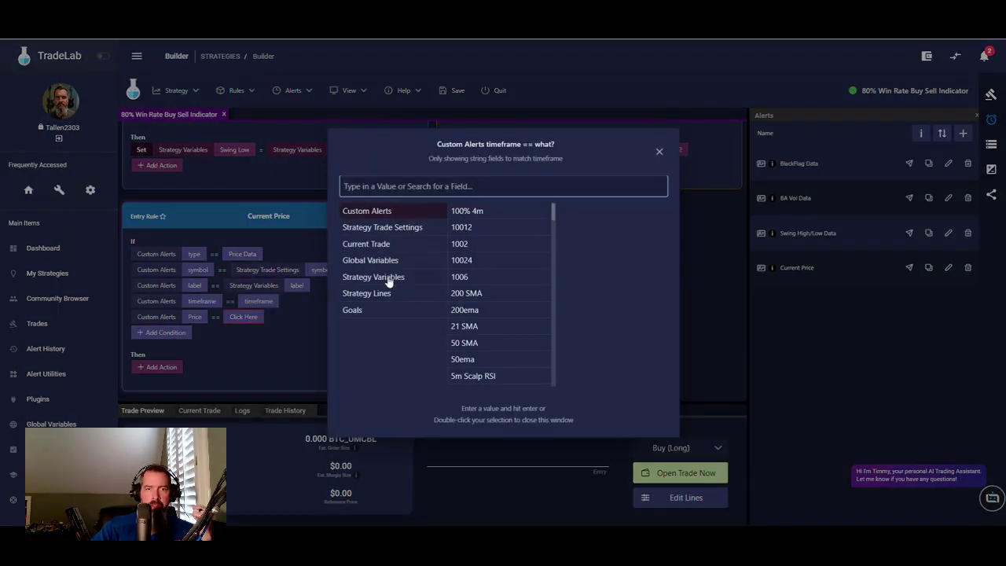
{"action": "left_click", "coordinate": [379, 276]}
{"action": "left_click", "coordinate": [472, 228]}
{"action": "left_click", "coordinate": [288, 340]}
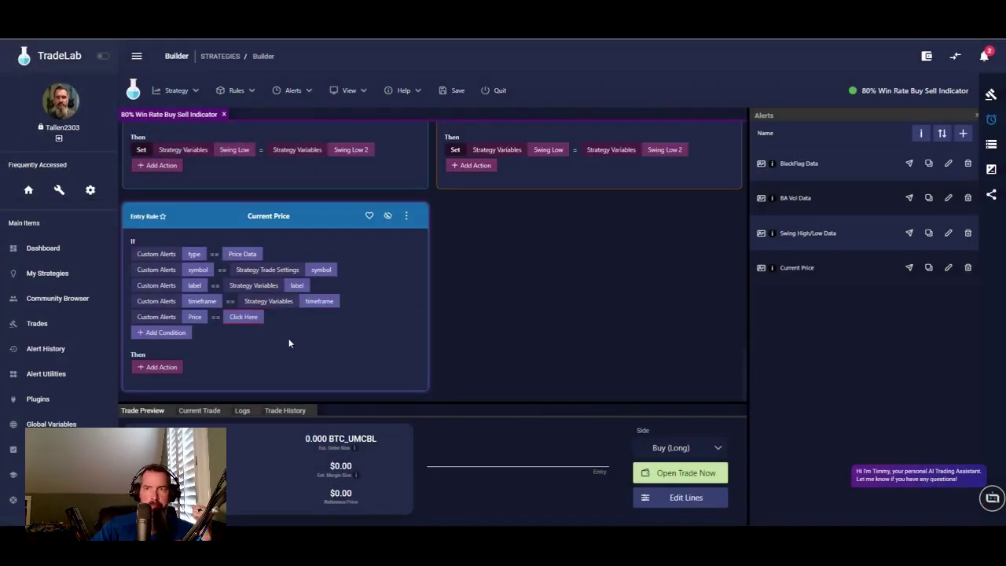
- Remove the Price condition and add an action setting Strategy Variables Price to Custom Alerts Price
{"action": "right_click", "coordinate": [188, 321]}
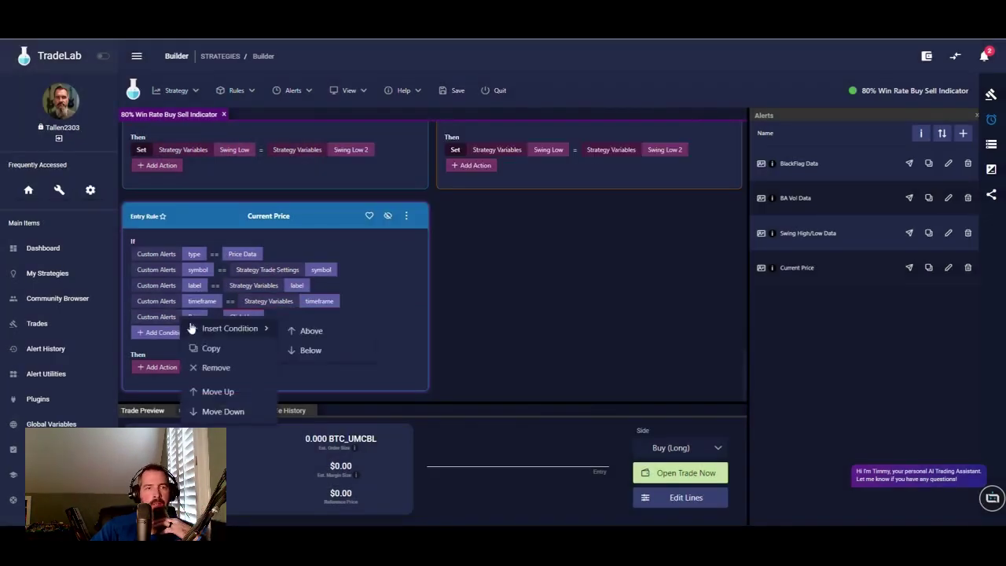
{"action": "left_click", "coordinate": [211, 367]}
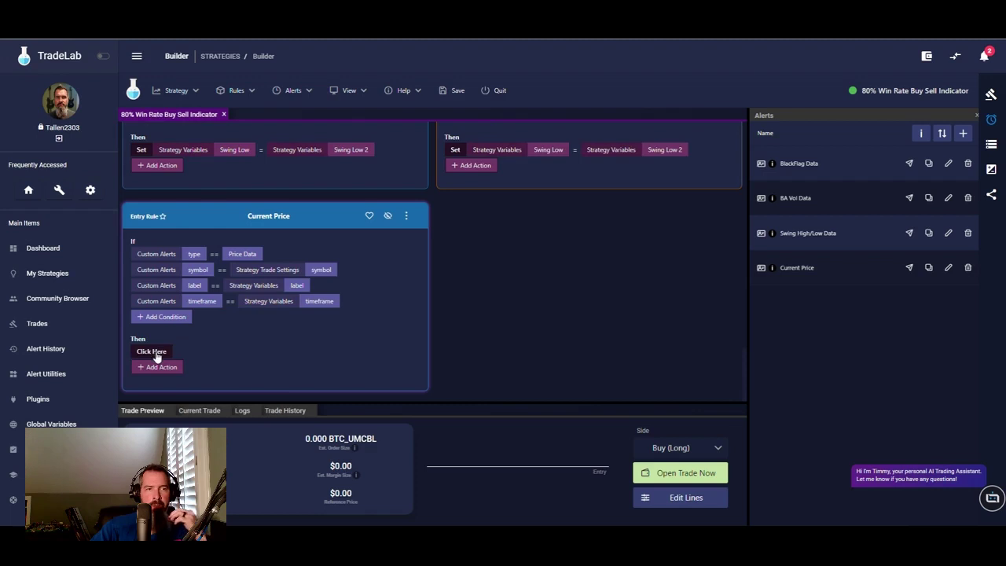
{"action": "left_click", "coordinate": [152, 351]}
{"action": "left_click", "coordinate": [158, 112]}
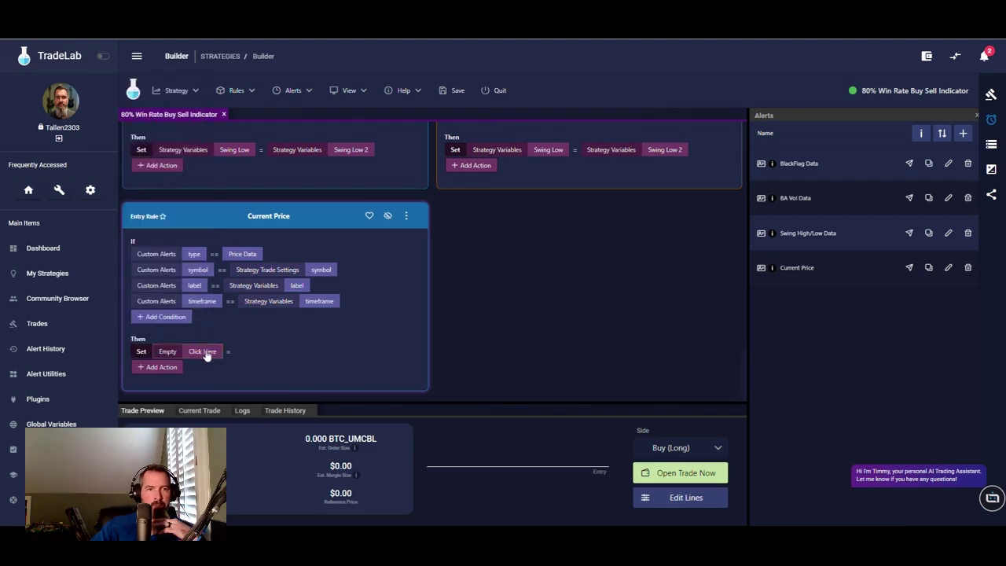
{"action": "left_click", "coordinate": [202, 352]}
{"action": "left_click", "coordinate": [393, 247]}
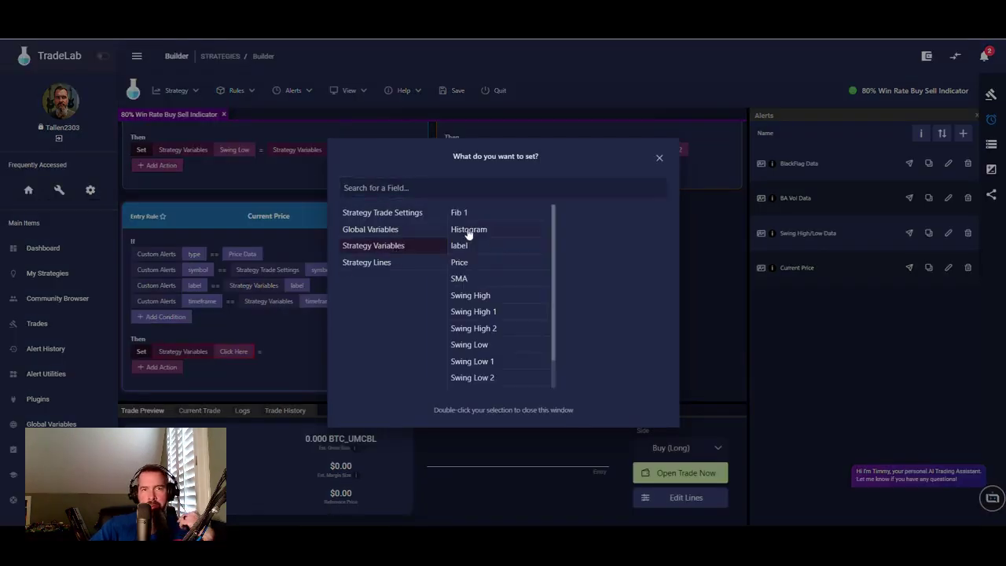
{"action": "double_click", "coordinate": [460, 263]}
{"action": "left_click", "coordinate": [271, 352]}
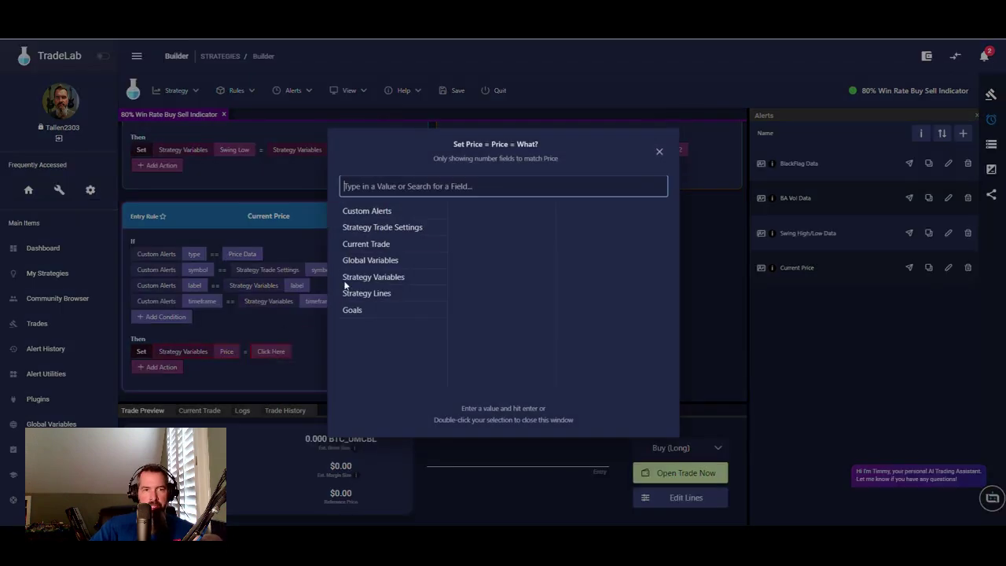
{"action": "left_click", "coordinate": [387, 211]}
{"action": "left_click", "coordinate": [432, 186]}
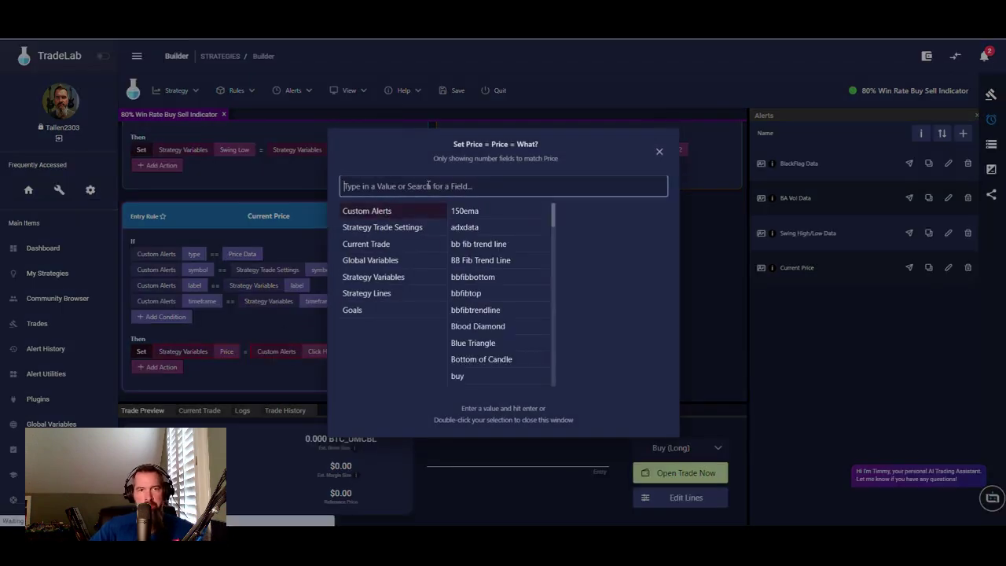
{"action": "type", "text": "pi"}
{"action": "key", "text": "BackSpace"}
{"action": "type", "text": "r"}
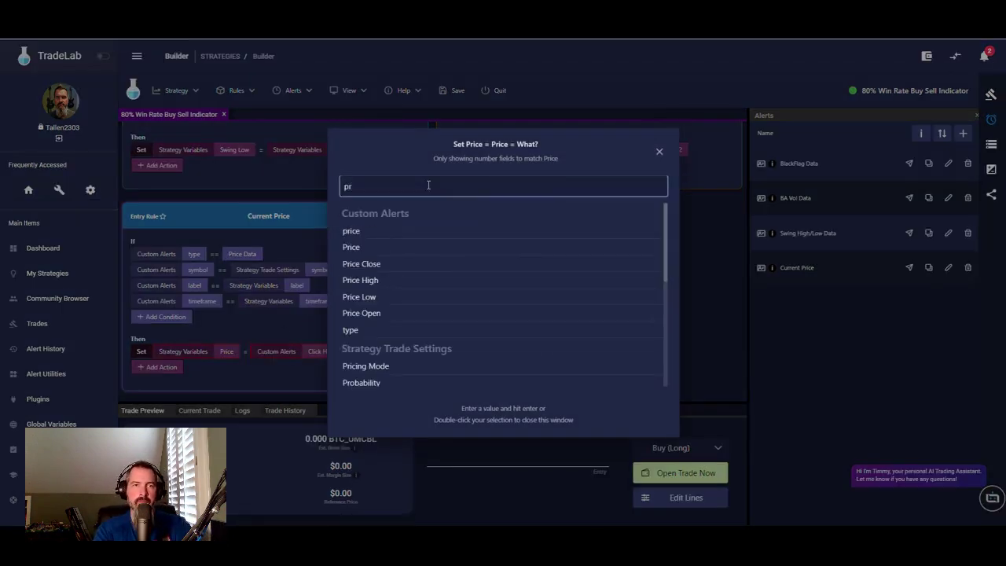
{"action": "double_click", "coordinate": [353, 249]}
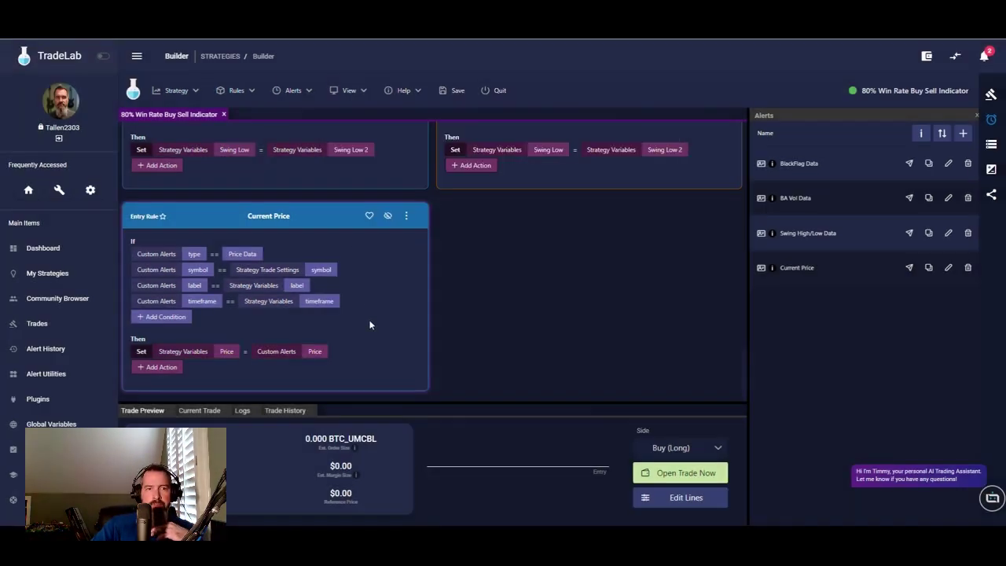
- Copy the Current Price rule to the exit side
{"action": "left_click", "coordinate": [407, 216]}
{"action": "mouse_move", "coordinate": [426, 260]}
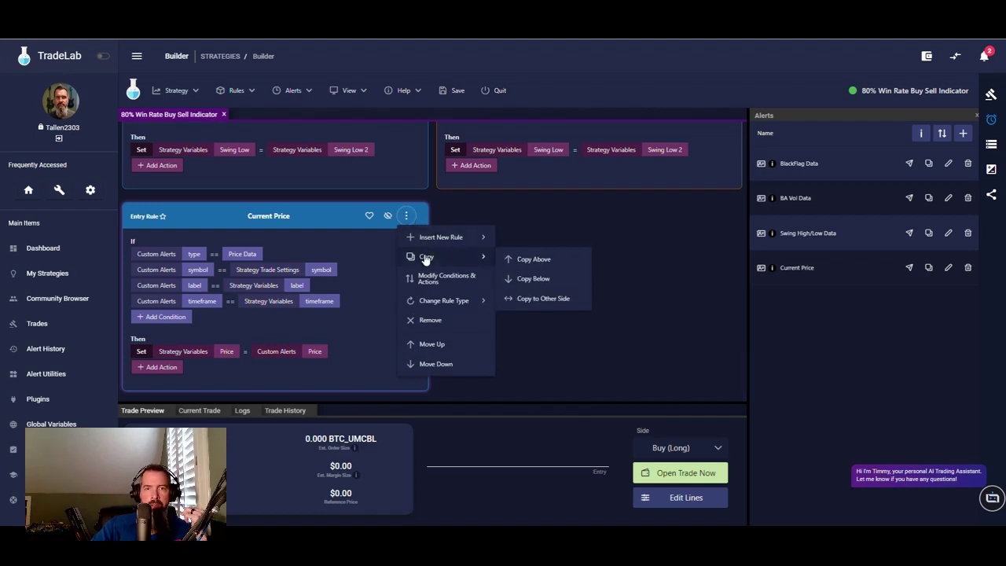
{"action": "left_click", "coordinate": [520, 298]}
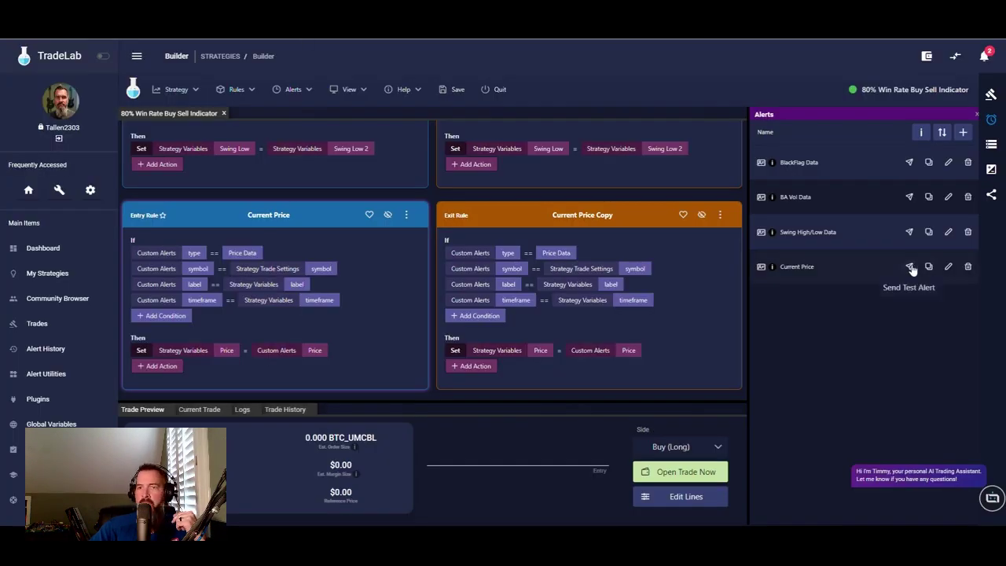
- Copy the Current Price alert's webhook URL from the alert setup instructions
{"action": "left_click", "coordinate": [920, 132]}
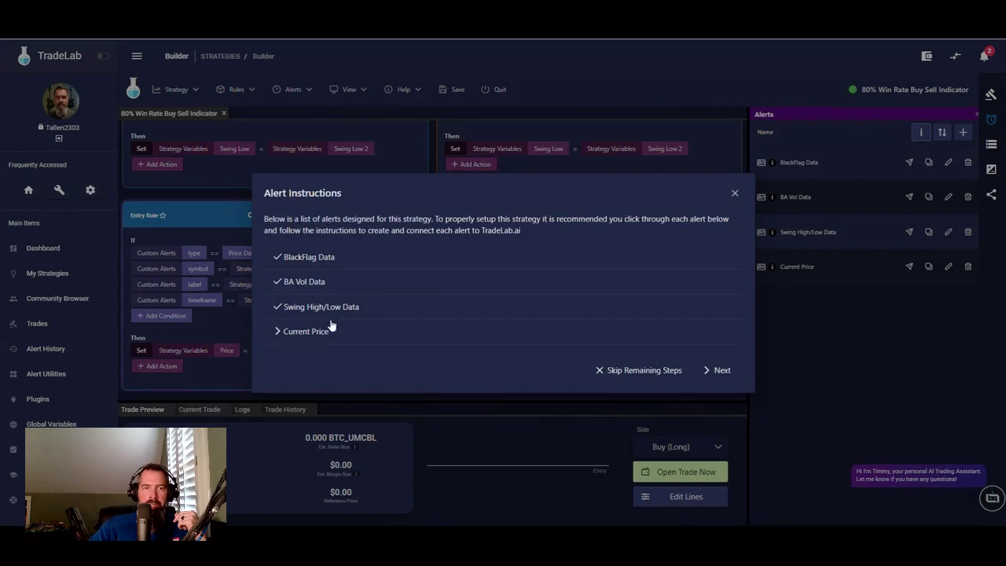
{"action": "left_click", "coordinate": [314, 332]}
{"action": "left_click", "coordinate": [441, 326]}
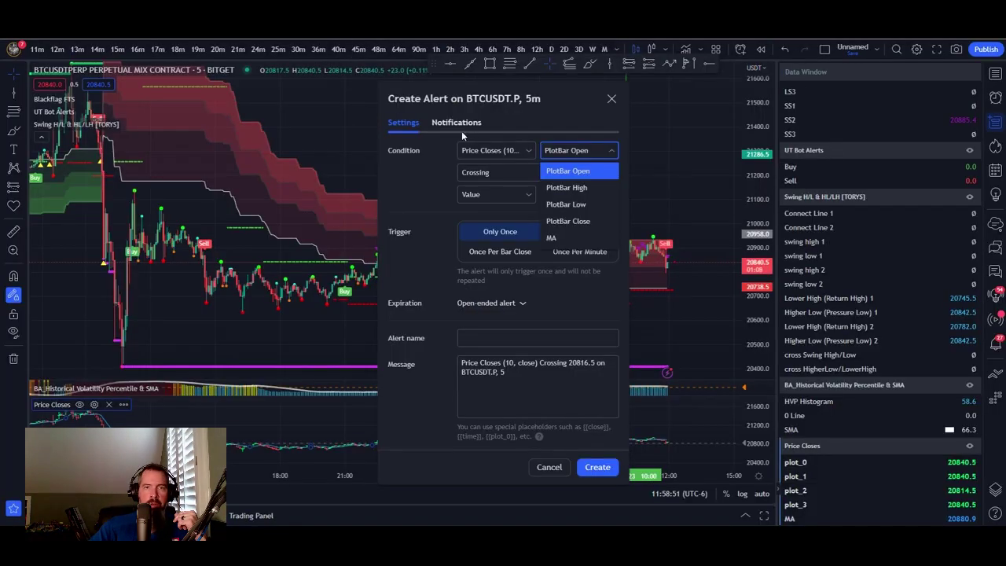
{"action": "left_click", "coordinate": [459, 124]}
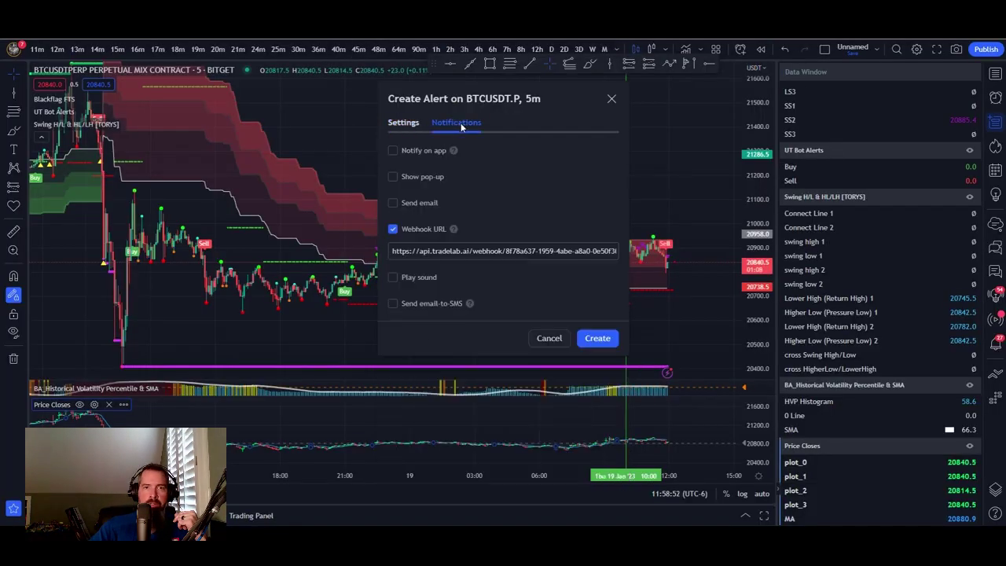
- Paste the TradeLab webhook URL and set the condition to Greater Than -5, once per minute
{"action": "left_click_drag", "start_coordinate": [393, 251], "coordinate": [622, 251]}
{"action": "key", "text": "ctrl+v"}
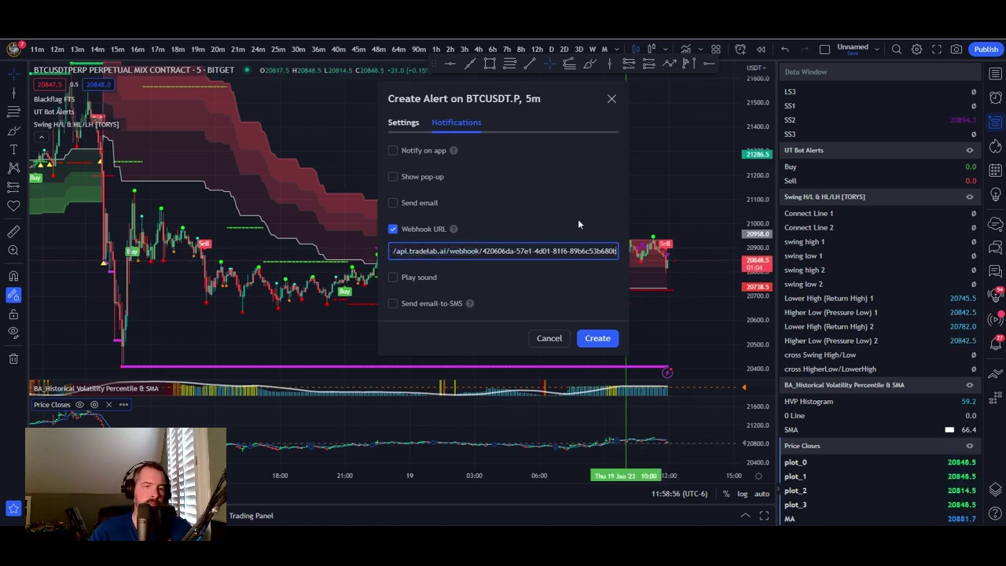
{"action": "left_click", "coordinate": [403, 122]}
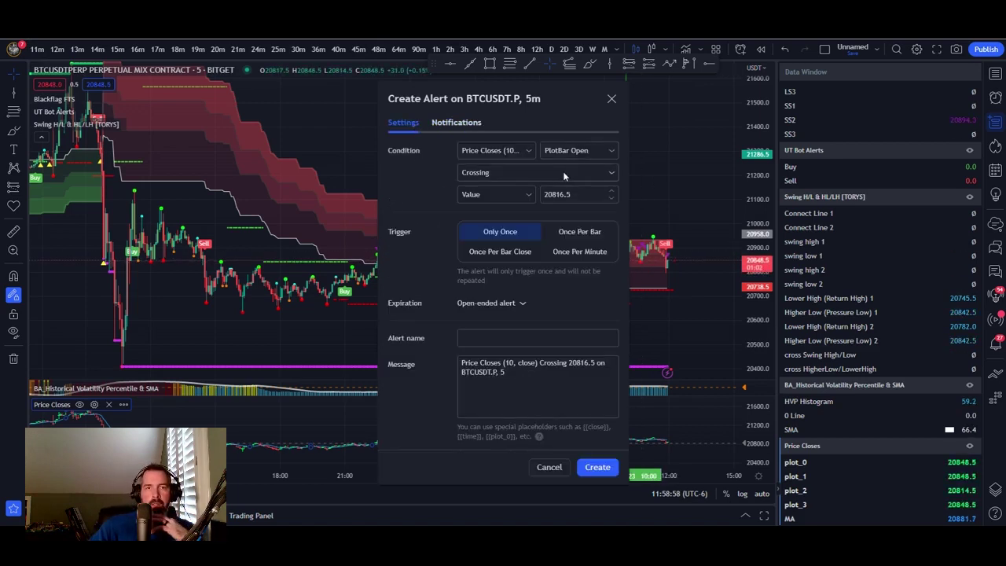
{"action": "left_click", "coordinate": [498, 169]}
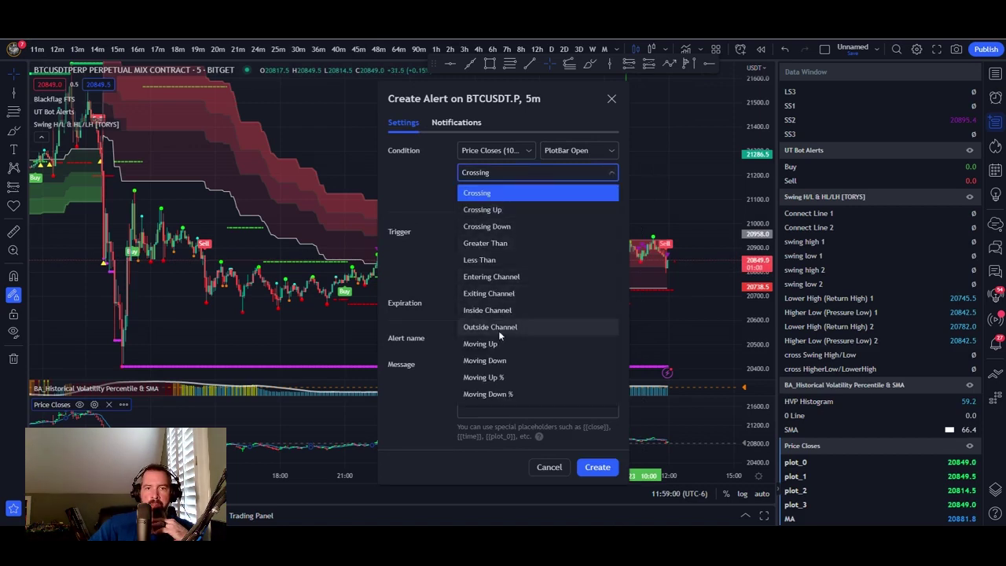
{"action": "left_click", "coordinate": [501, 243]}
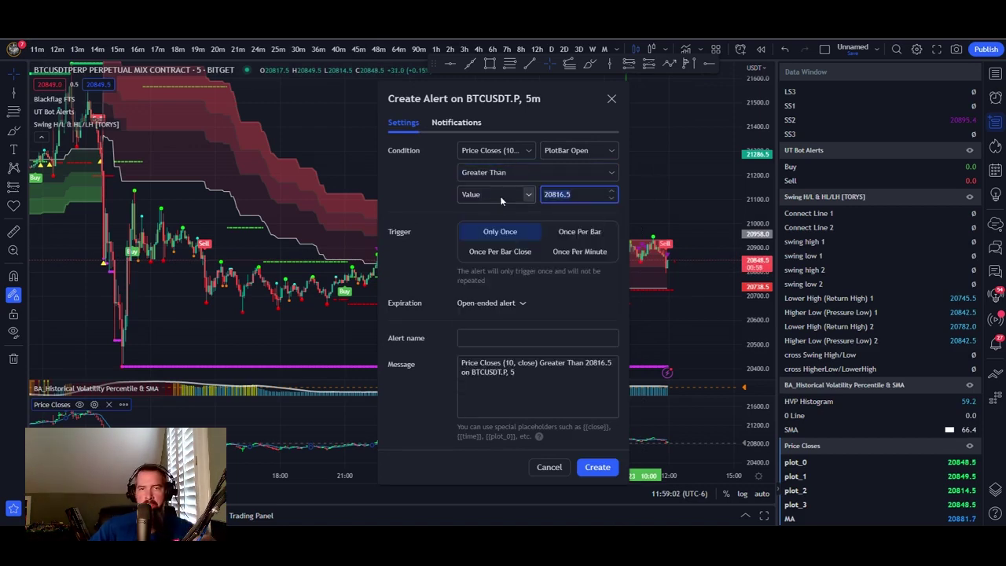
{"action": "type", "text": "-5"}
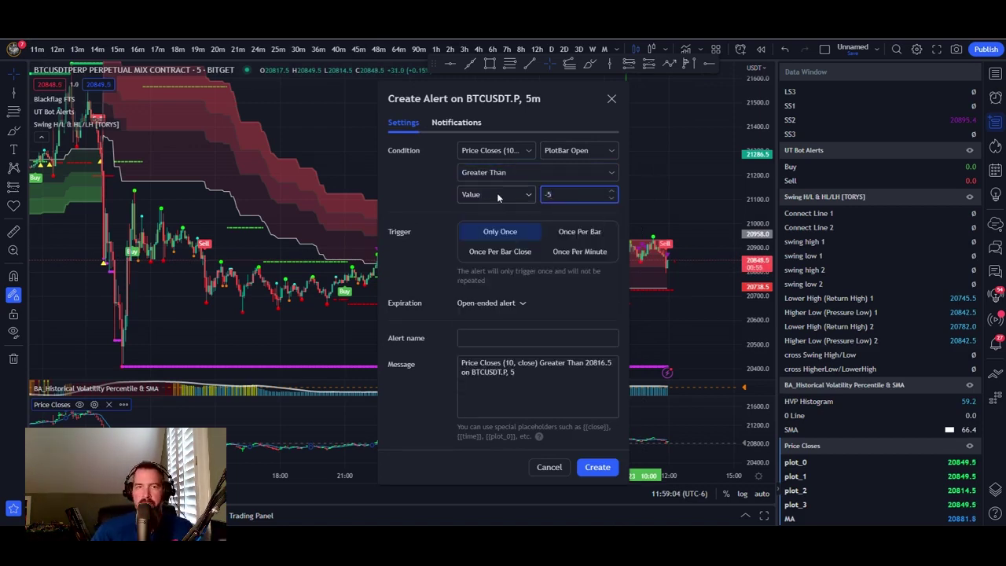
{"action": "left_click", "coordinate": [582, 252]}
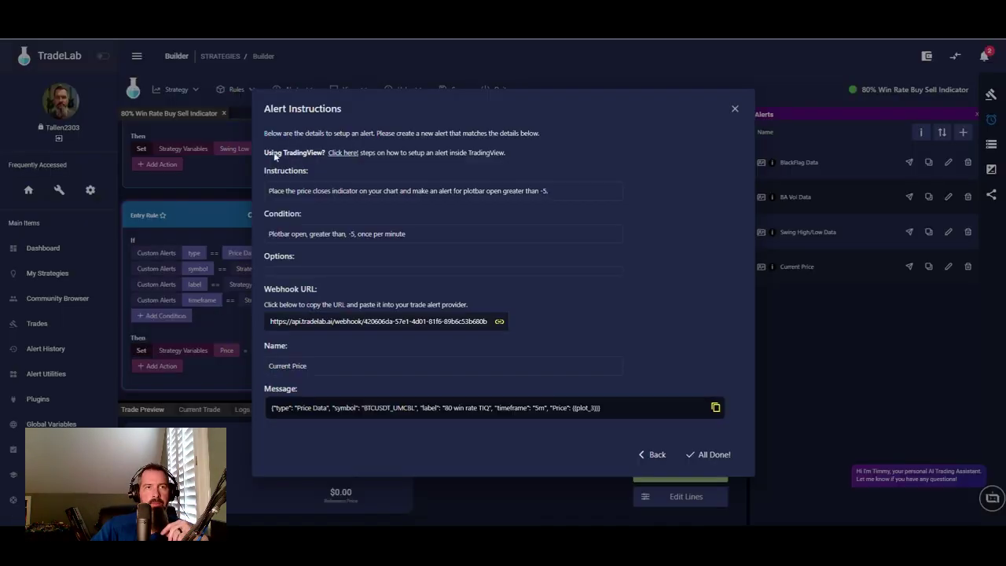
- Name the TradingView alert Current Price, copied from TradeLab's instructions
{"action": "key", "text": "alt+Tab"}
{"action": "left_click", "coordinate": [288, 367]}
{"action": "key", "text": "alt+Tab"}
{"action": "left_click", "coordinate": [482, 337]}
{"action": "right_click", "coordinate": [478, 338]}
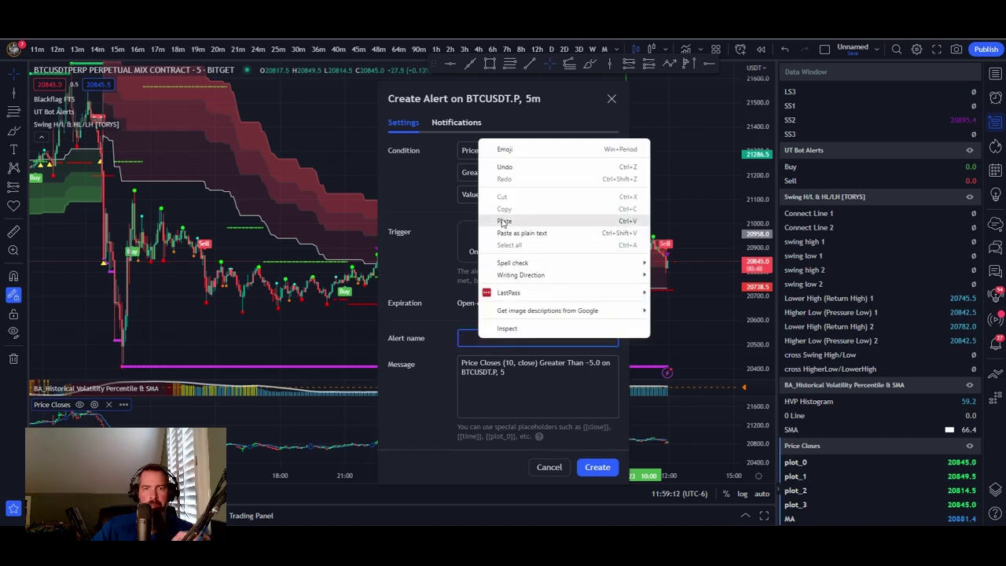
{"action": "left_click", "coordinate": [505, 220]}
- Replace the alert message with the price-data JSON, create the alert, and close the instructions with Done!
{"action": "key", "text": "alt+Tab"}
{"action": "left_click", "coordinate": [382, 416]}
{"action": "key", "text": "alt+Tab"}
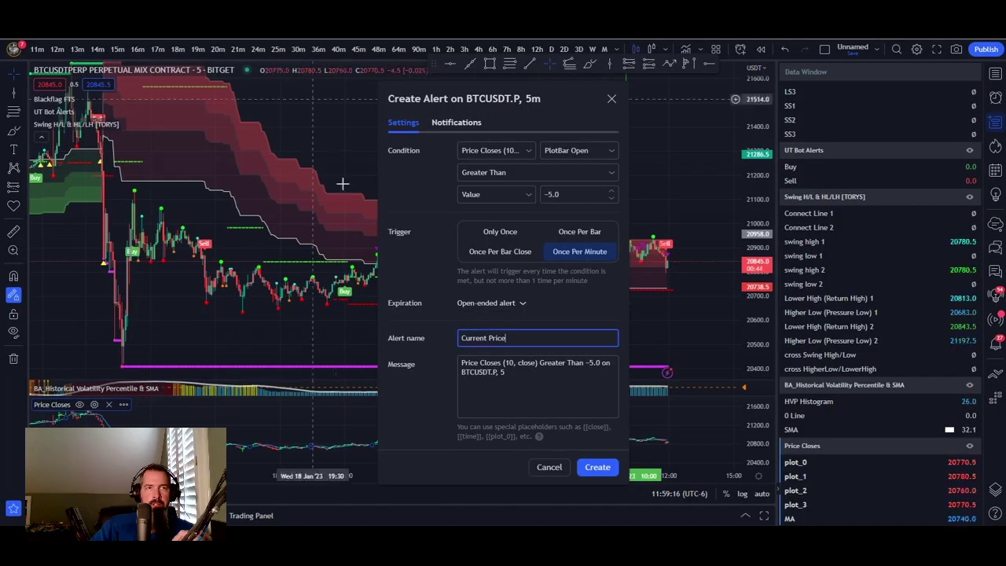
{"action": "left_click_drag", "start_coordinate": [460, 361], "coordinate": [549, 377]}
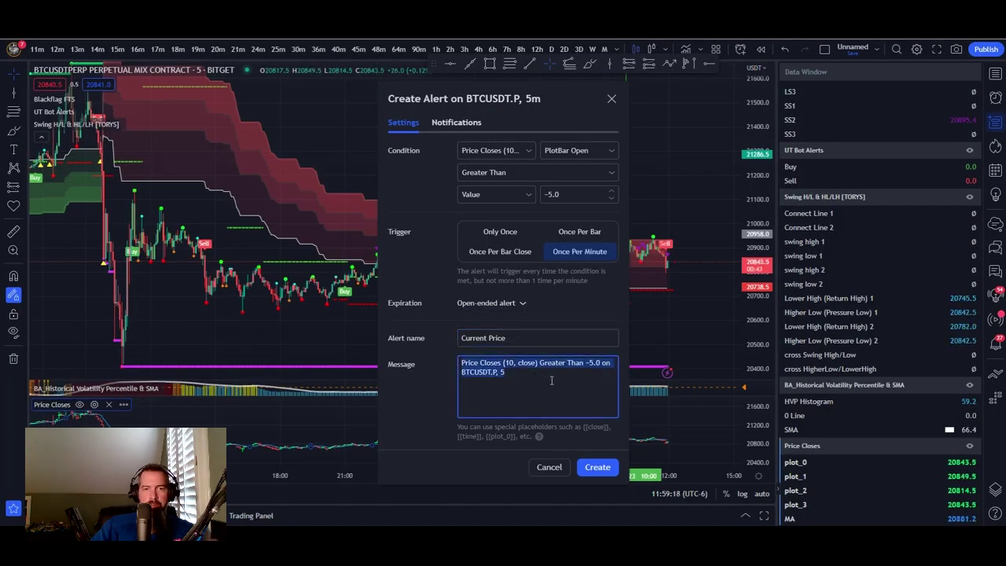
{"action": "key", "text": "ctrl+v"}
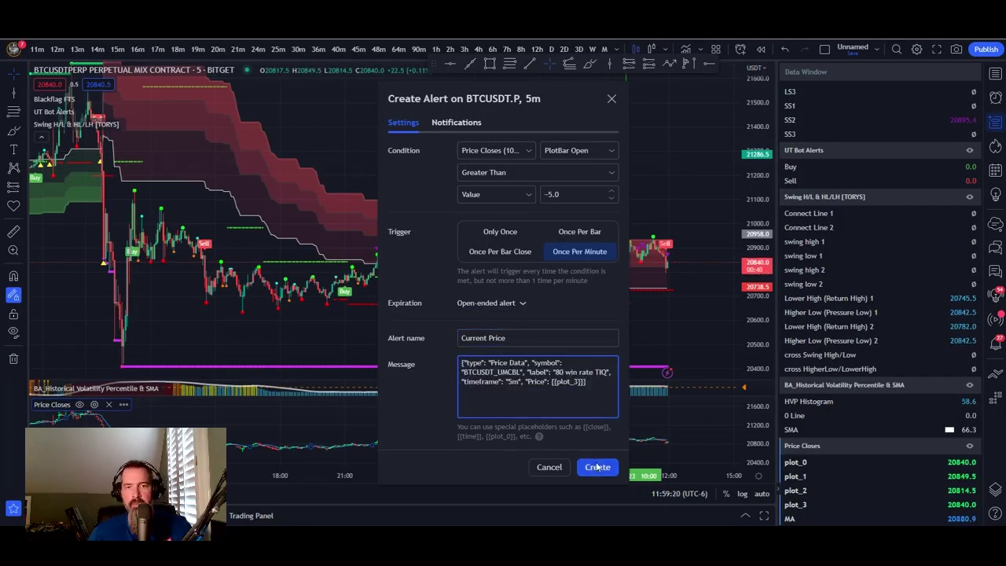
{"action": "left_click", "coordinate": [598, 467]}
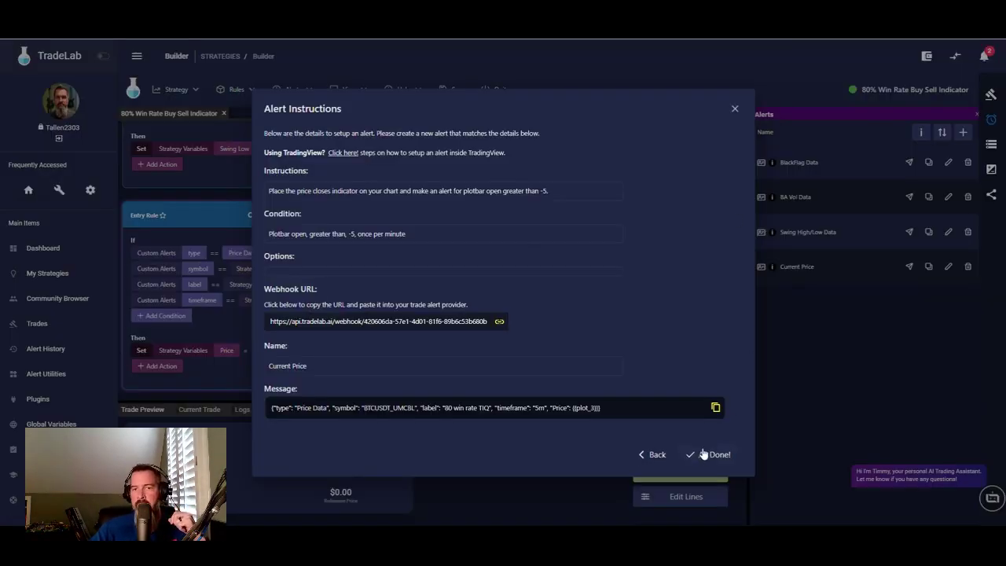
{"action": "left_click", "coordinate": [704, 455]}
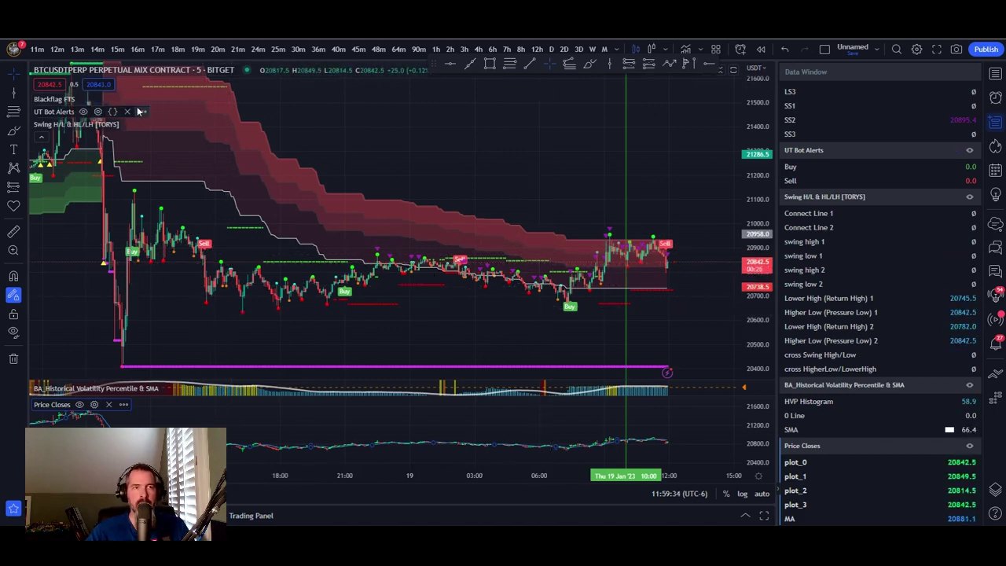
- Add an alert on UT Bot Alerts, view its UT Long/UT Short conditions, then return to the TradeLab Builder
{"action": "left_click", "coordinate": [141, 112]}
{"action": "left_click", "coordinate": [209, 134]}
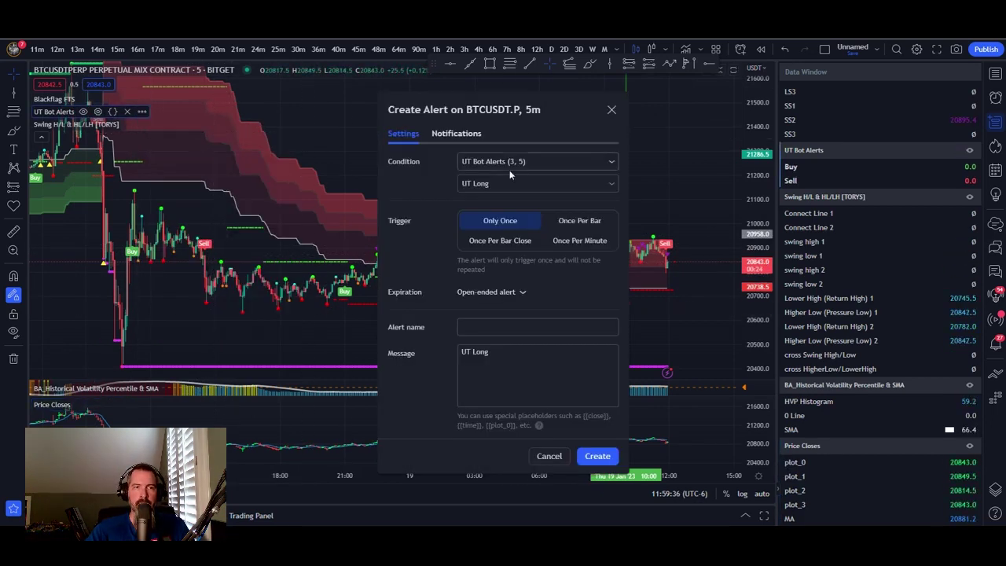
{"action": "left_click", "coordinate": [562, 185]}
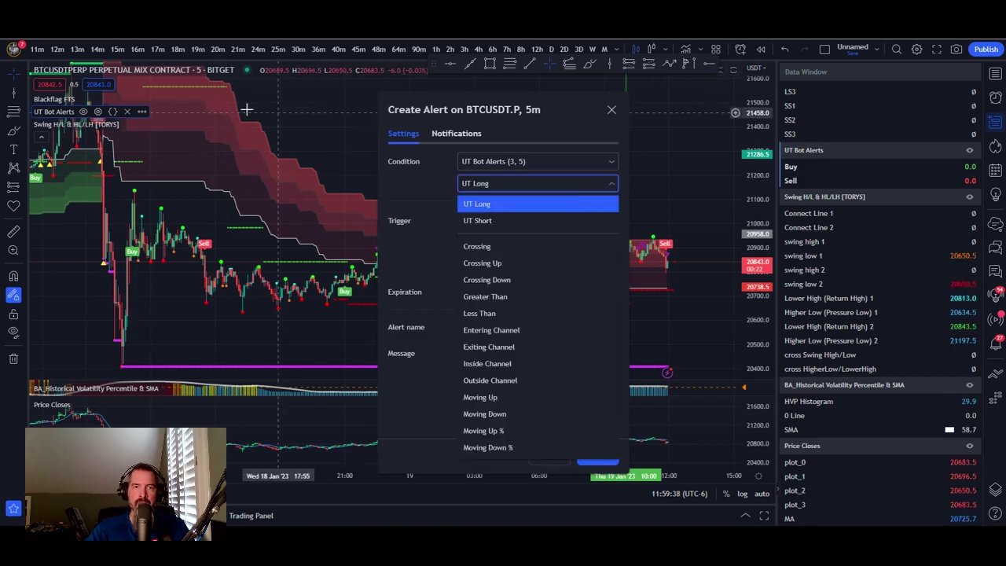
{"action": "left_click", "coordinate": [344, 39]}
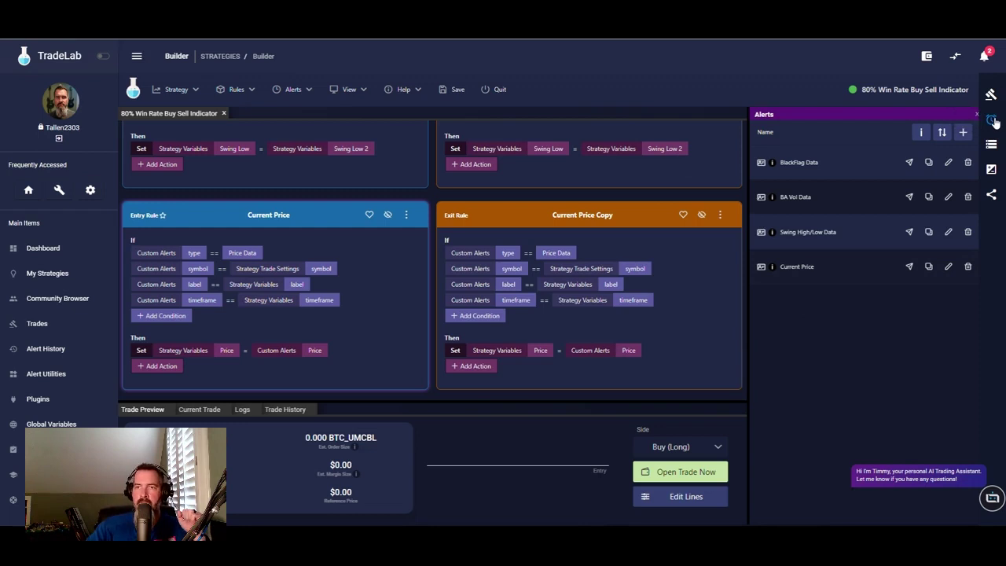
- Add a new alert named 'UT Buy/Sell' and create a UT Buy/Sell alert template for it
{"action": "left_click", "coordinate": [963, 132]}
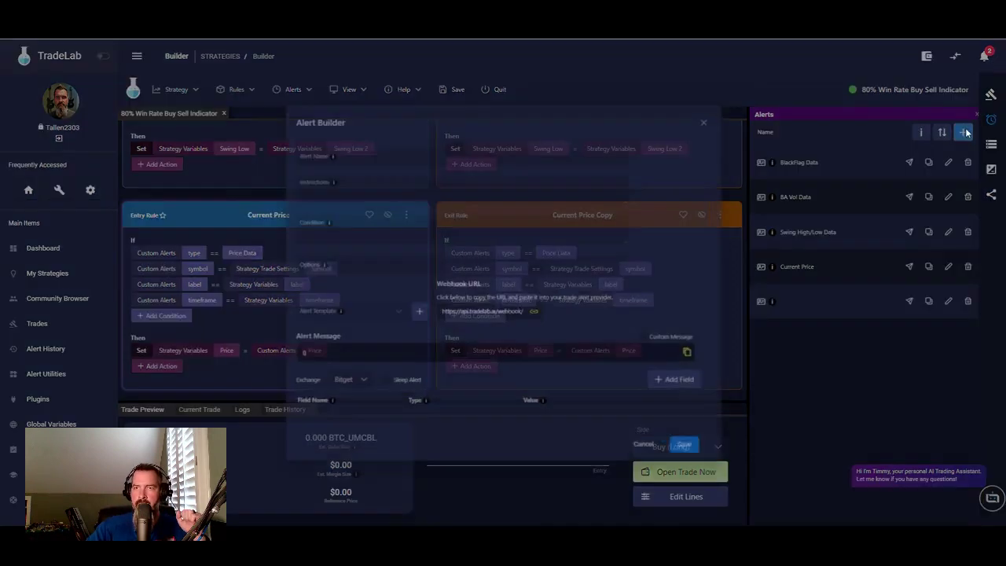
{"action": "left_click", "coordinate": [357, 128]}
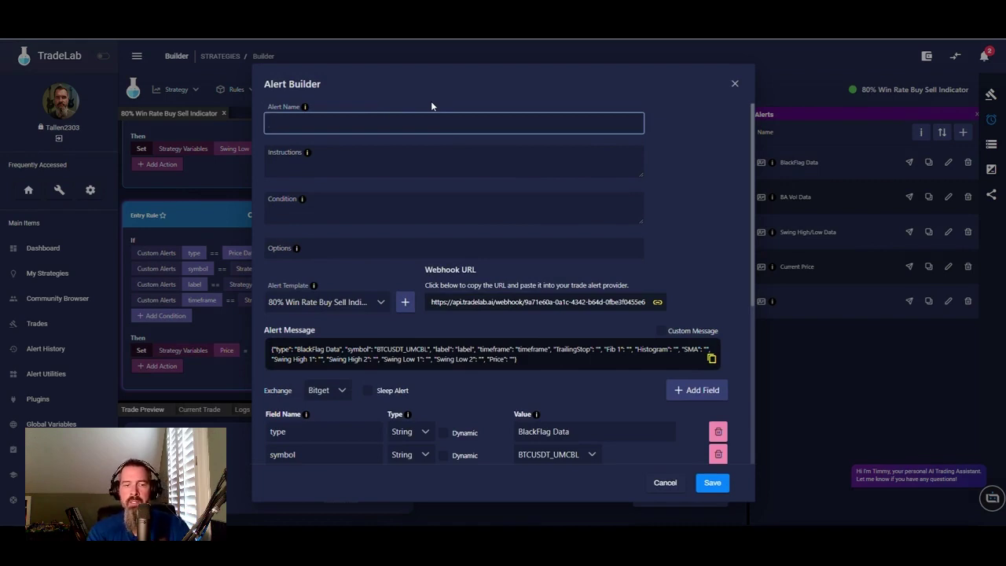
{"action": "type", "text": "U"}
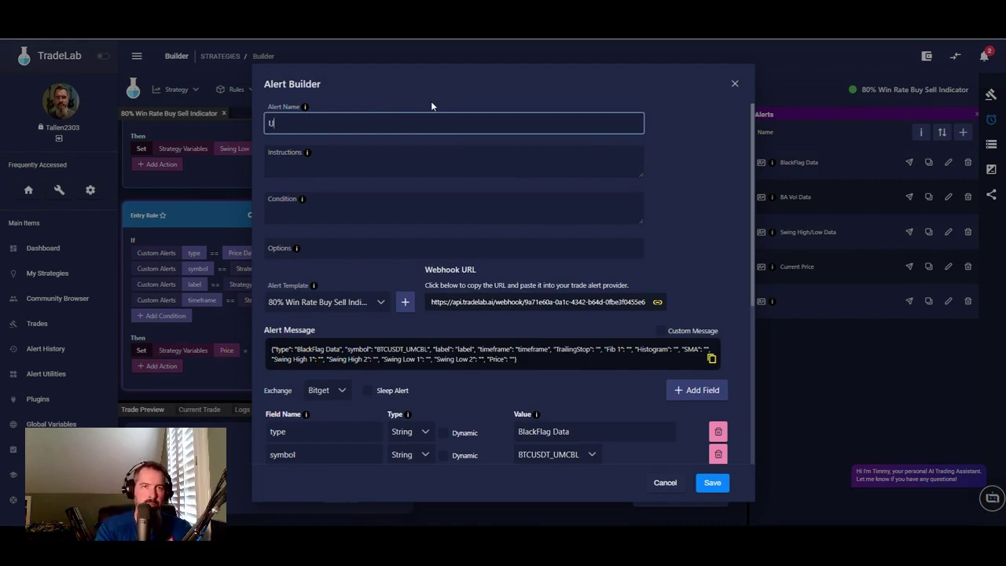
{"action": "type", "text": "T B"}
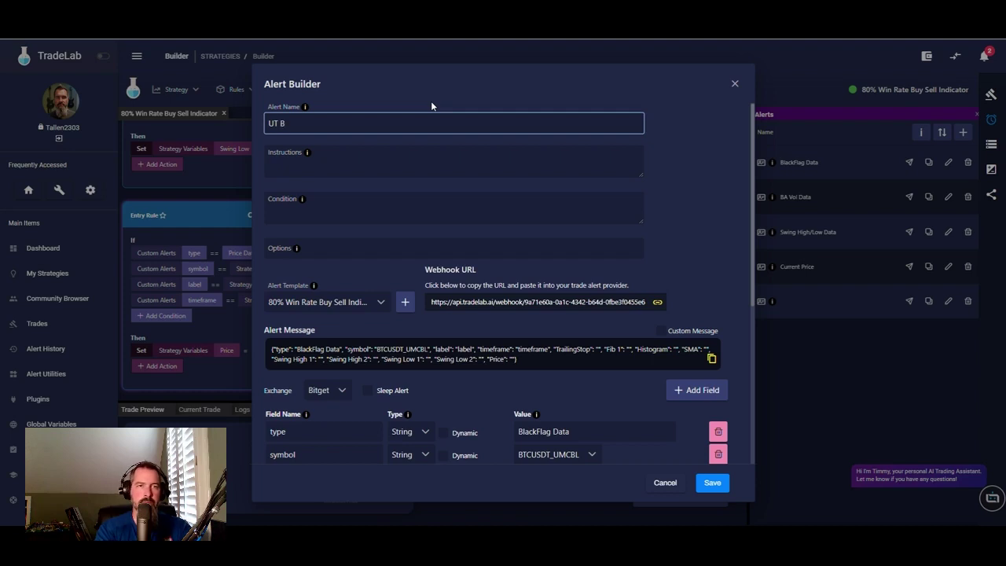
{"action": "type", "text": "uy/Sell"}
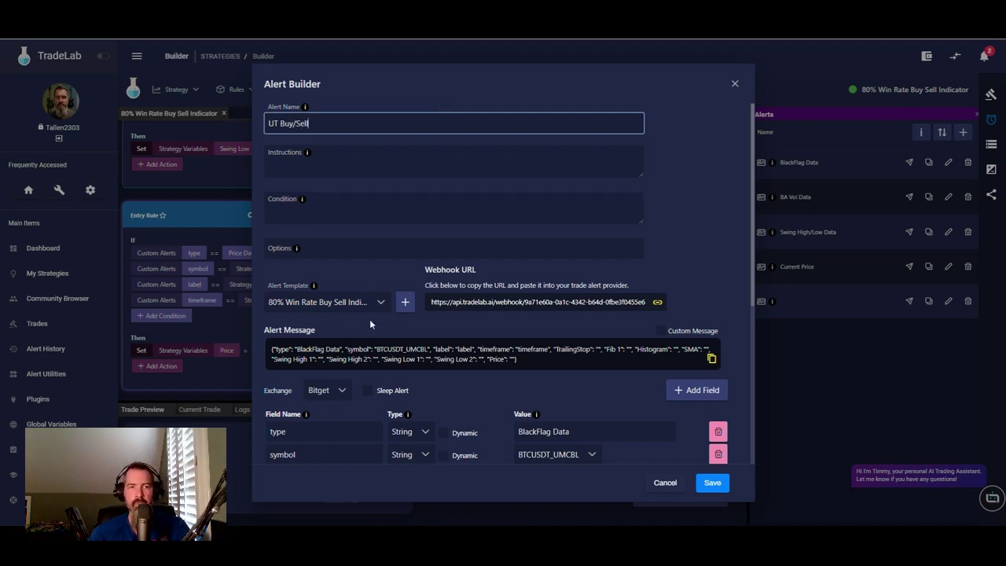
{"action": "left_click", "coordinate": [407, 306]}
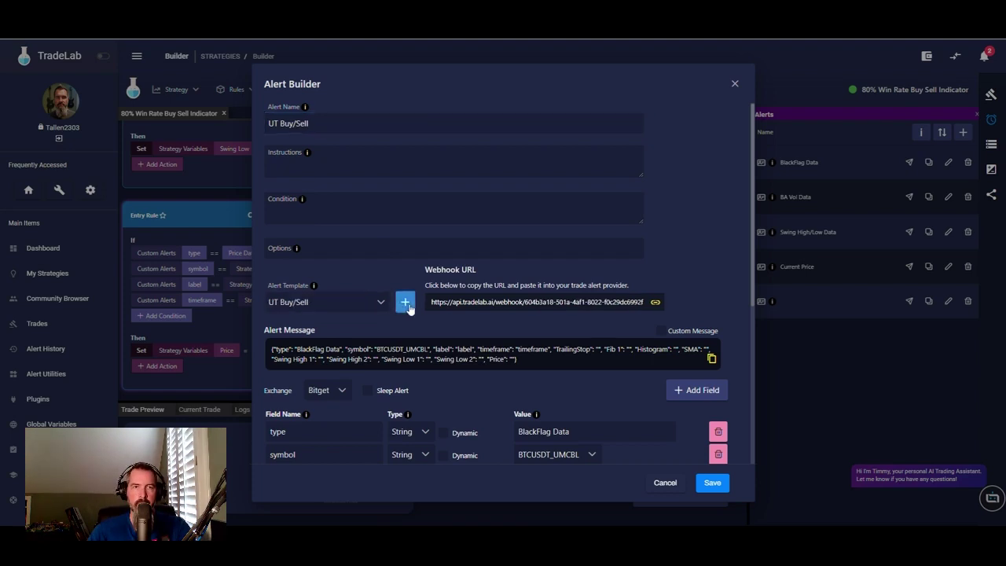
- Delete '/Sell' from the alert name, change type value from BlackFlag Data to UT Buy, and make symbol dynamic
{"action": "left_click", "coordinate": [316, 123]}
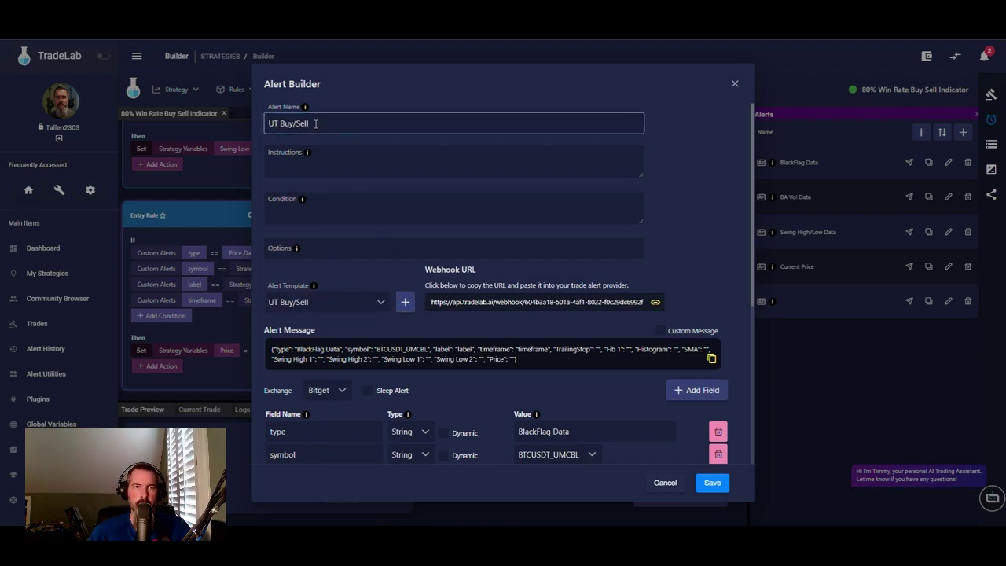
{"action": "left_click_drag", "start_coordinate": [316, 123], "coordinate": [293, 130]}
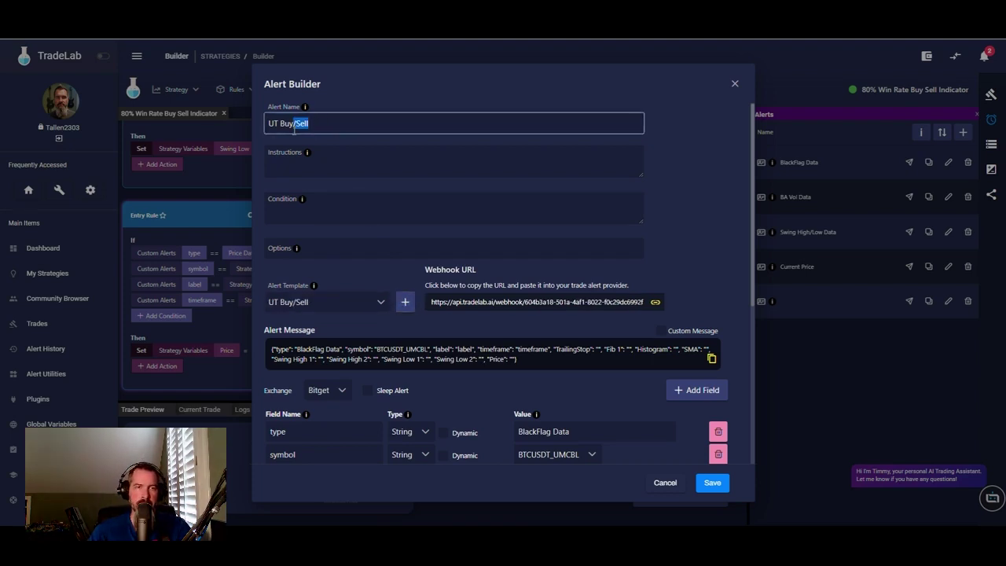
{"action": "key", "text": "BackSpace"}
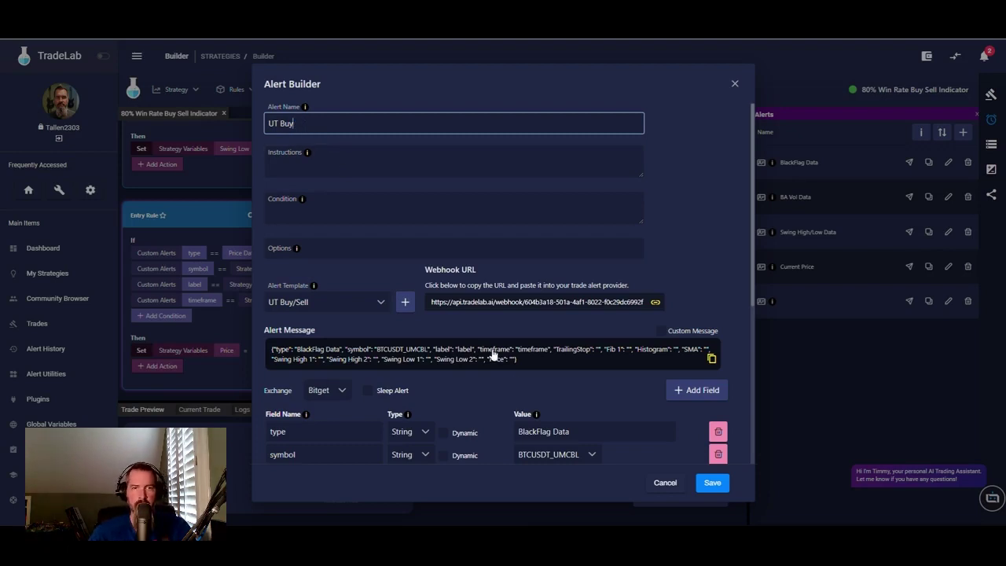
{"action": "left_click_drag", "start_coordinate": [586, 431], "coordinate": [501, 439]}
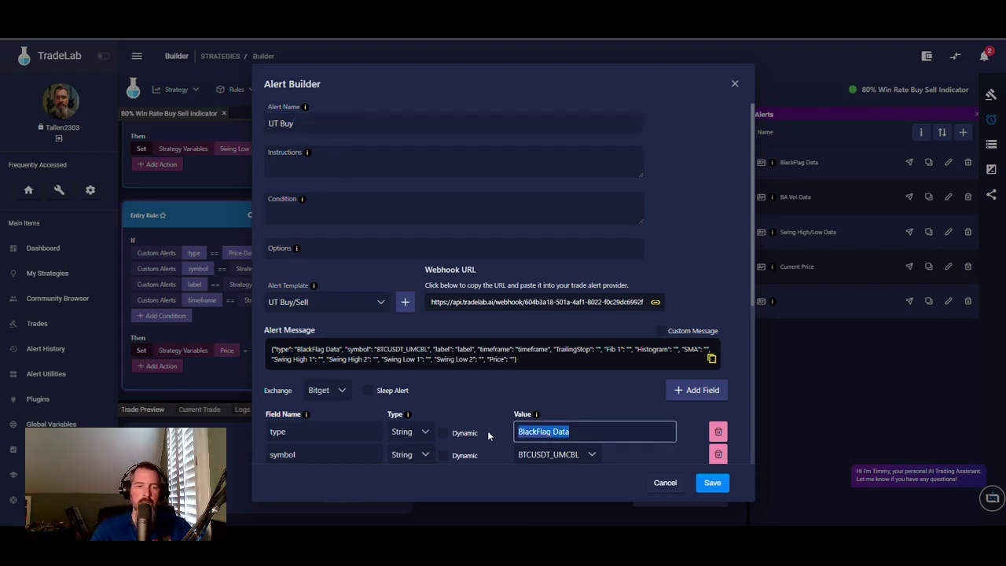
{"action": "type", "text": "UT B"}
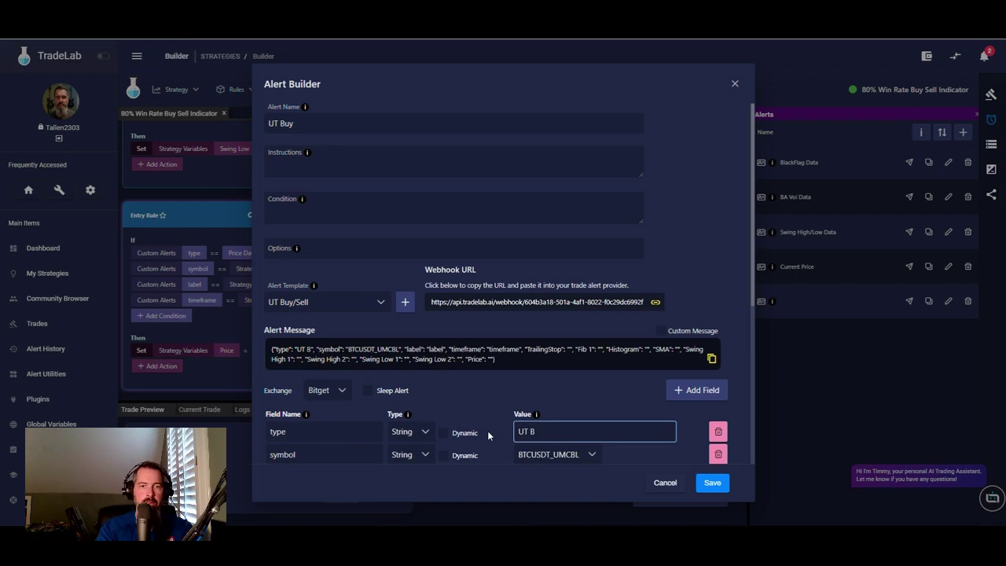
{"action": "type", "text": "uy"}
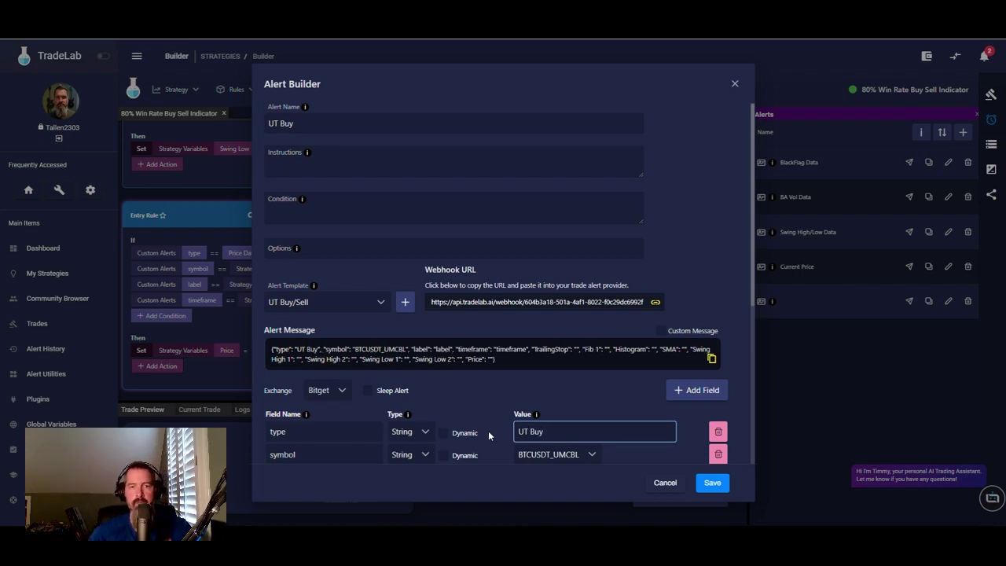
{"action": "scroll", "coordinate": [576, 380], "scroll_direction": "down", "scroll_amount": 5}
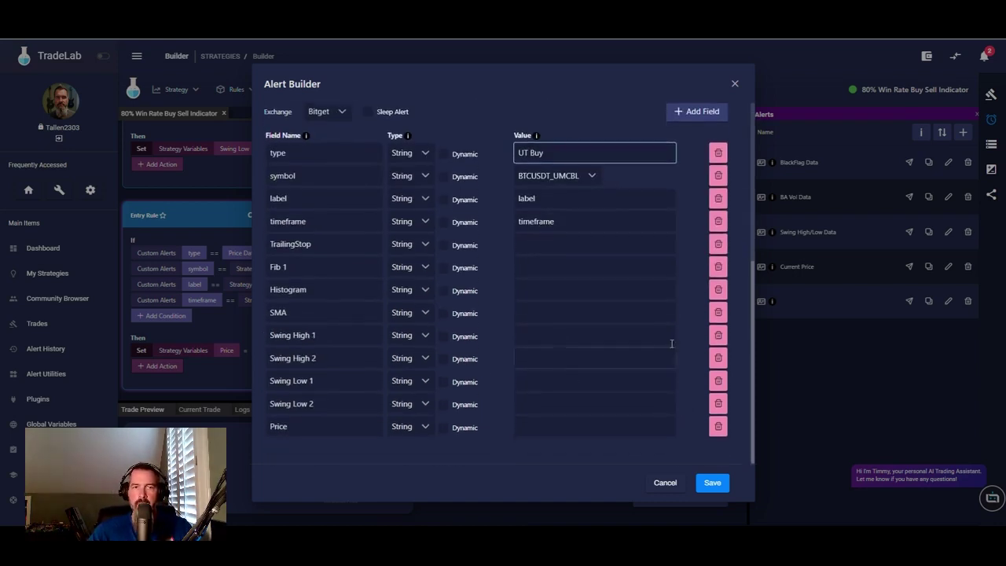
{"action": "left_click", "coordinate": [444, 177]}
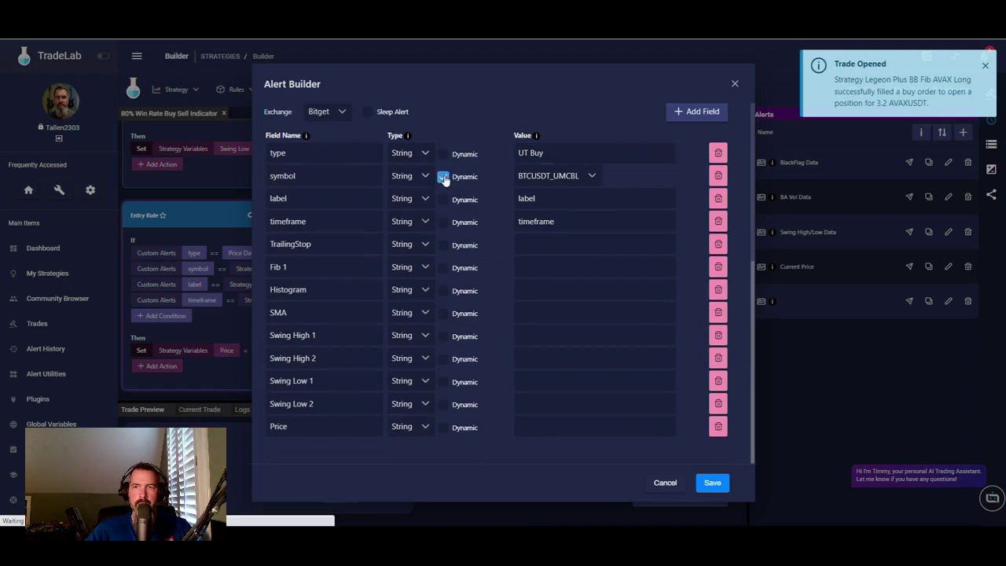
- Make label and timeframe dynamic, then delete the Price, Swing Low 2 and Swing Low 1 fields
{"action": "left_click", "coordinate": [445, 200]}
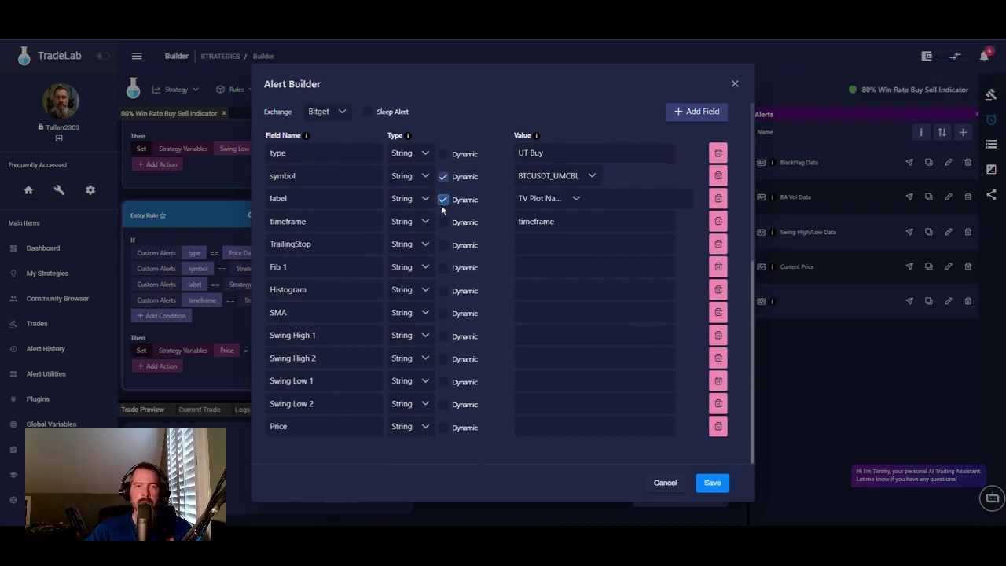
{"action": "left_click", "coordinate": [443, 224]}
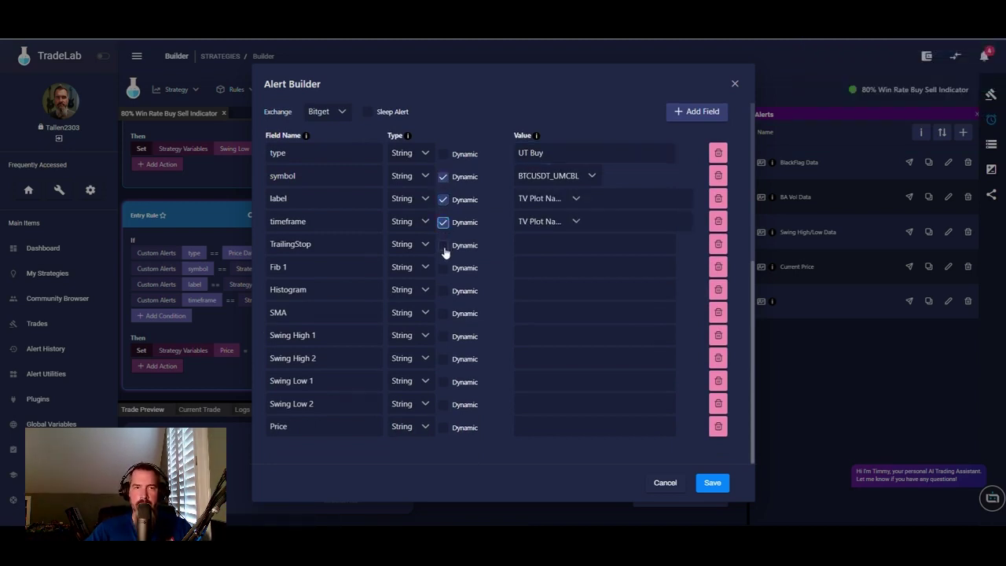
{"action": "left_click", "coordinate": [719, 426]}
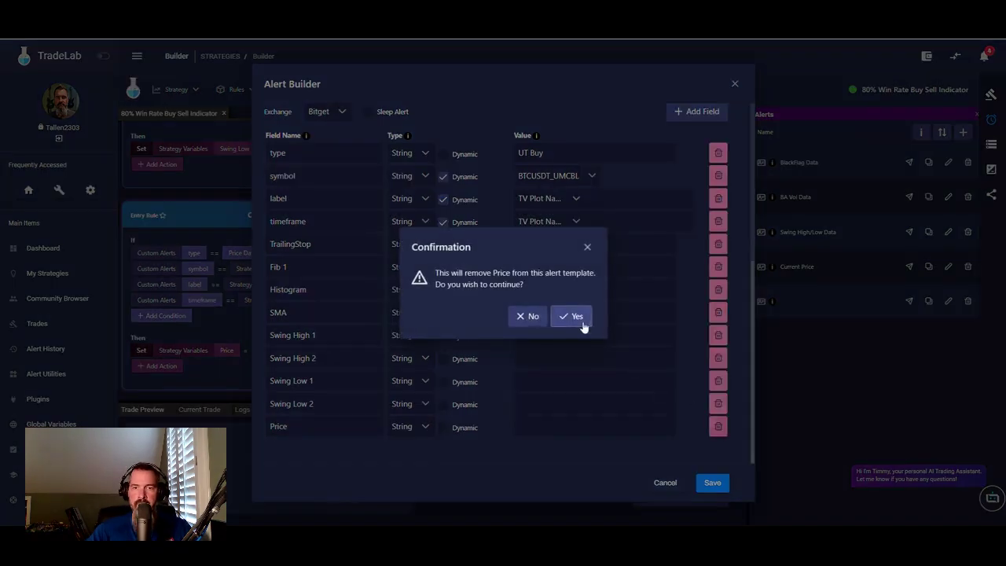
{"action": "left_click", "coordinate": [577, 318]}
{"action": "left_click", "coordinate": [718, 427]}
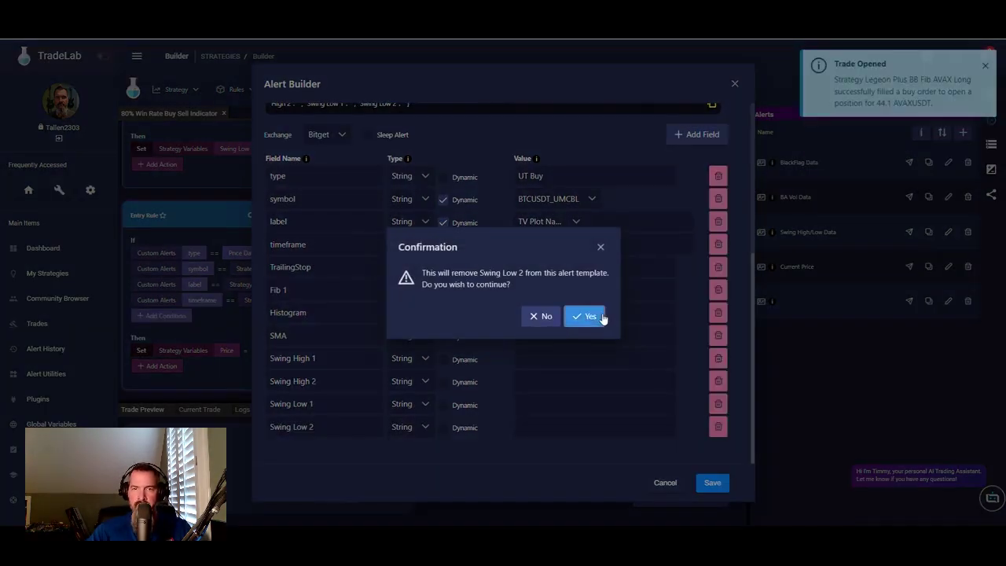
{"action": "left_click", "coordinate": [585, 317]}
{"action": "left_click", "coordinate": [718, 426]}
{"action": "left_click", "coordinate": [586, 317]}
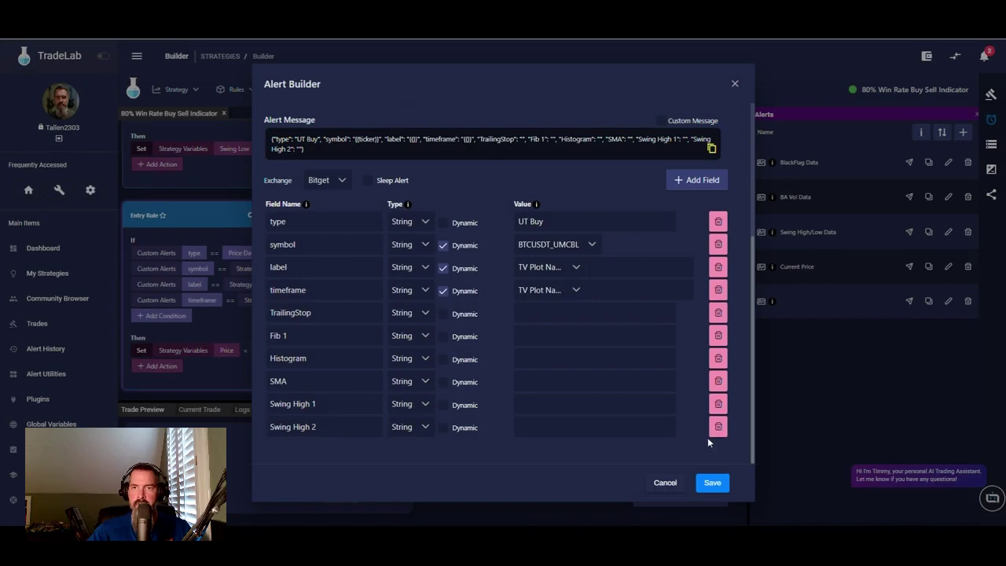
- Delete the Swing High 2, Swing High 1, SMA, Histogram, Fib 1 and TrailingStop fields
{"action": "left_click", "coordinate": [719, 427]}
{"action": "left_click", "coordinate": [590, 317]}
{"action": "left_click", "coordinate": [719, 425]}
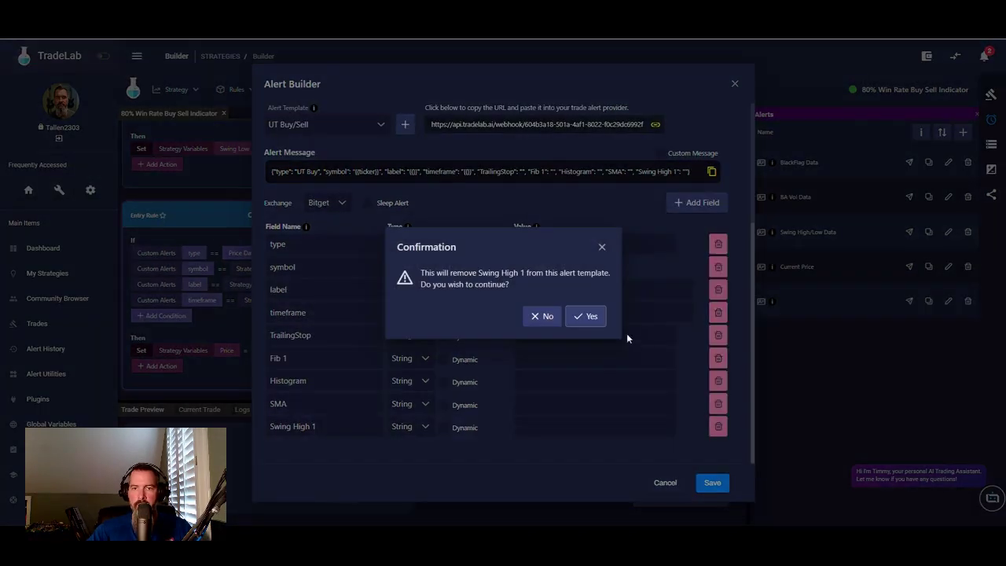
{"action": "left_click", "coordinate": [586, 316]}
{"action": "left_click", "coordinate": [719, 427]}
{"action": "left_click", "coordinate": [585, 316]}
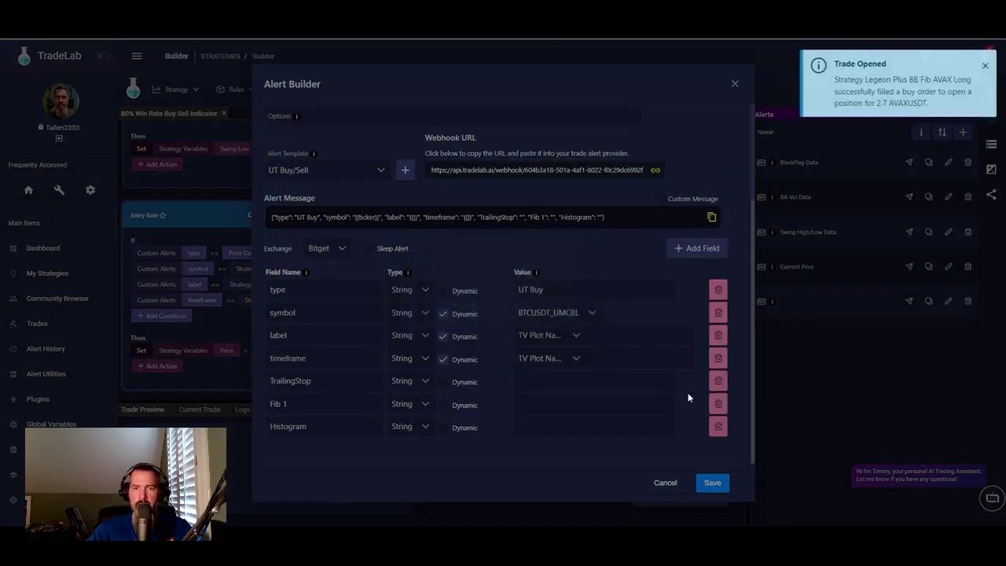
{"action": "left_click", "coordinate": [719, 426]}
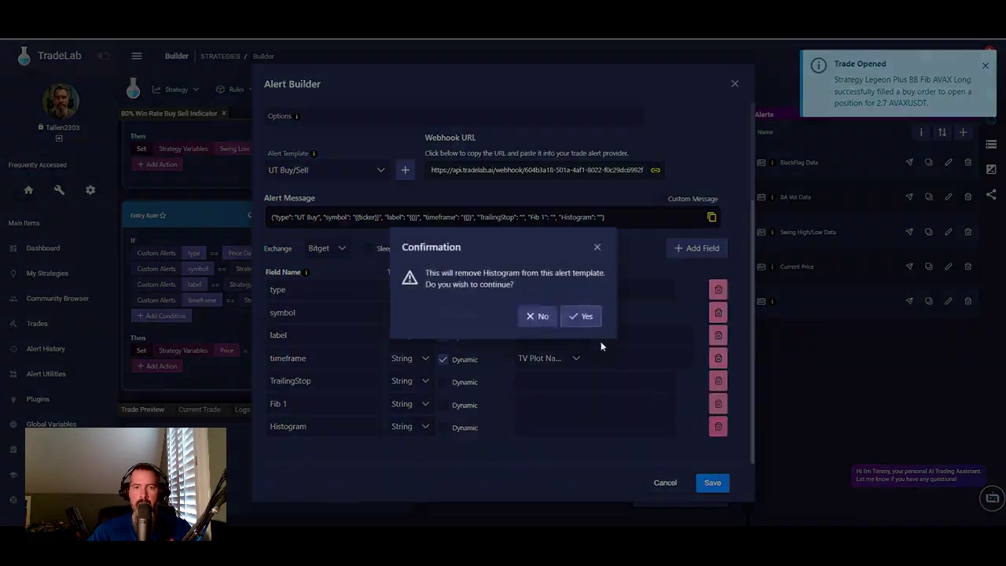
{"action": "left_click", "coordinate": [583, 316]}
{"action": "left_click", "coordinate": [719, 426]}
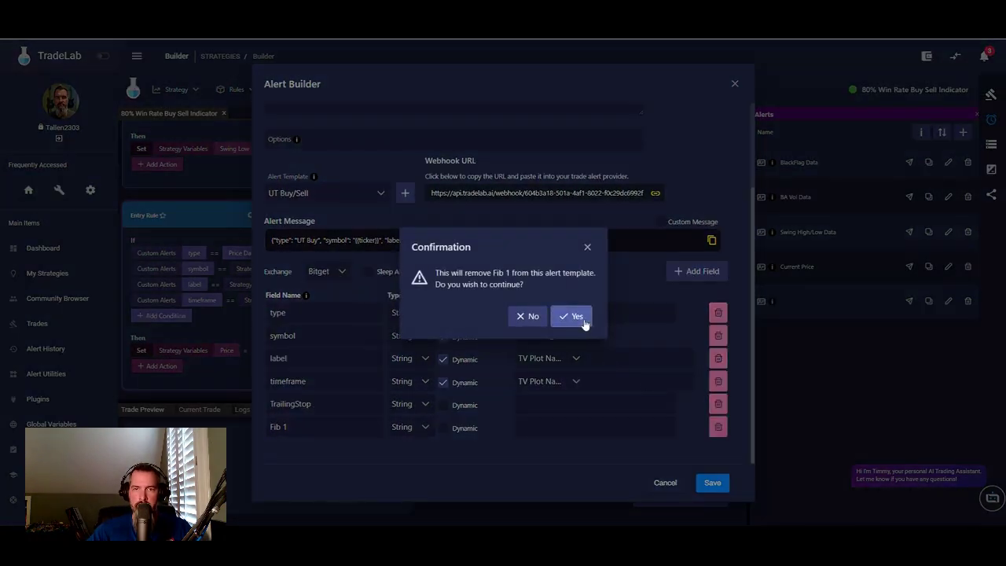
{"action": "left_click", "coordinate": [573, 315]}
{"action": "left_click", "coordinate": [718, 429]}
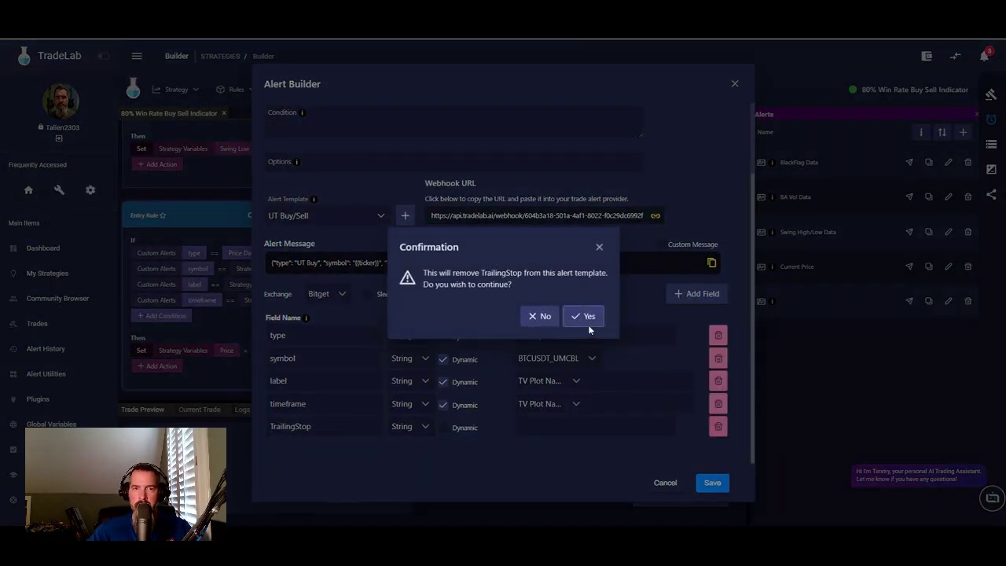
{"action": "left_click", "coordinate": [586, 316]}
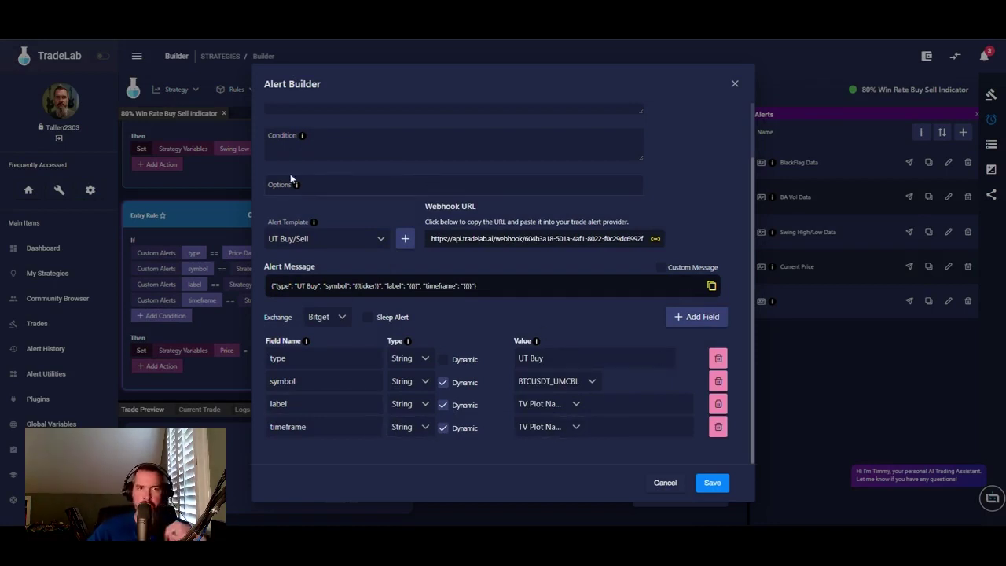
{"action": "scroll", "coordinate": [307, 171], "scroll_direction": "up", "scroll_amount": 2}
- Write instructions 'Place the UT Buy indicator on our chart and make an alert for Long' and condition 'UT Long, once Per bar close'
{"action": "left_click", "coordinate": [338, 160]}
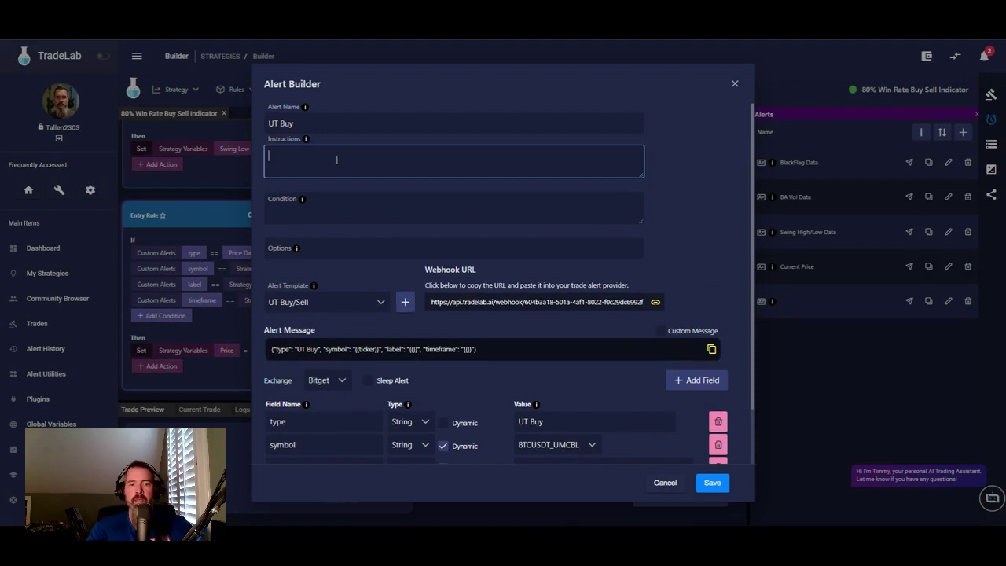
{"action": "type", "text": "Place the U"}
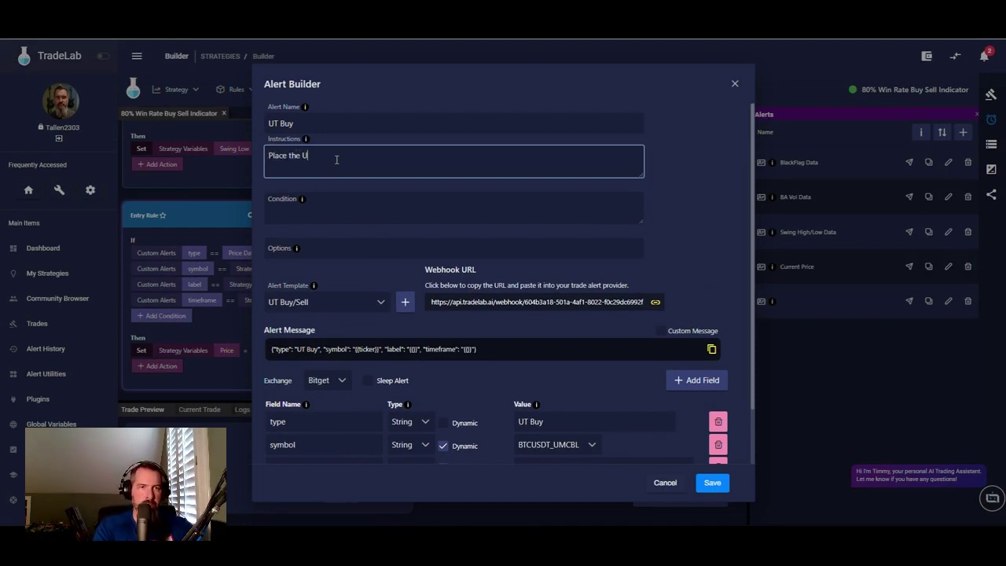
{"action": "type", "text": "T Bu"}
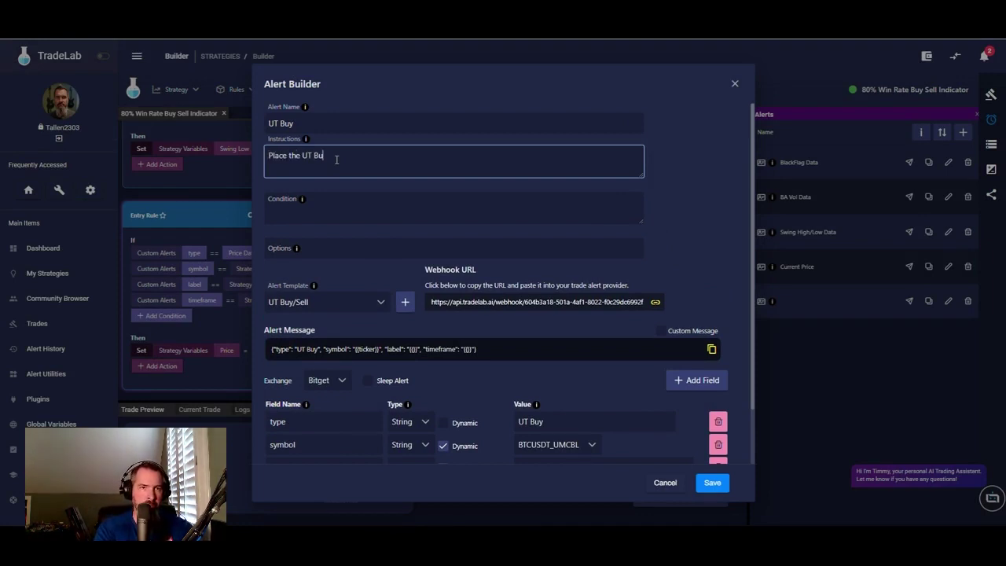
{"action": "type", "text": "y indicator "}
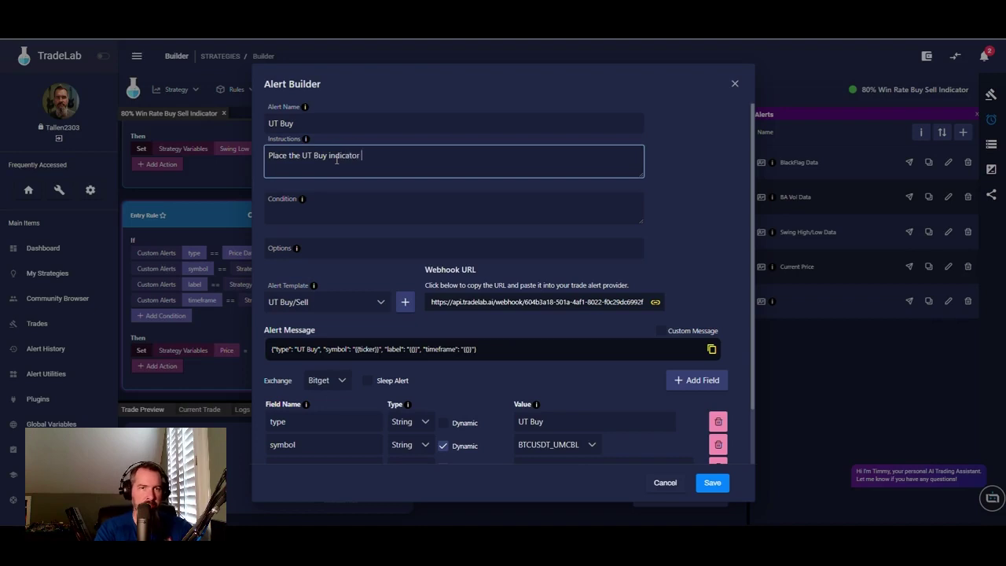
{"action": "type", "text": "on your"}
{"action": "key", "text": "BackSpace"}
{"action": "key", "text": "BackSpace"}
{"action": "type", "text": "o"}
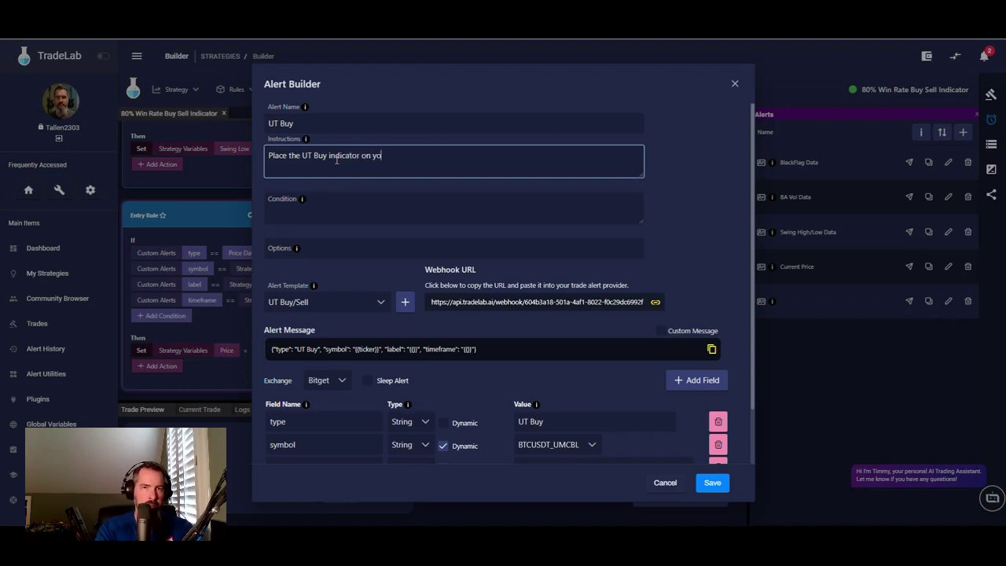
{"action": "type", "text": "ur chart "}
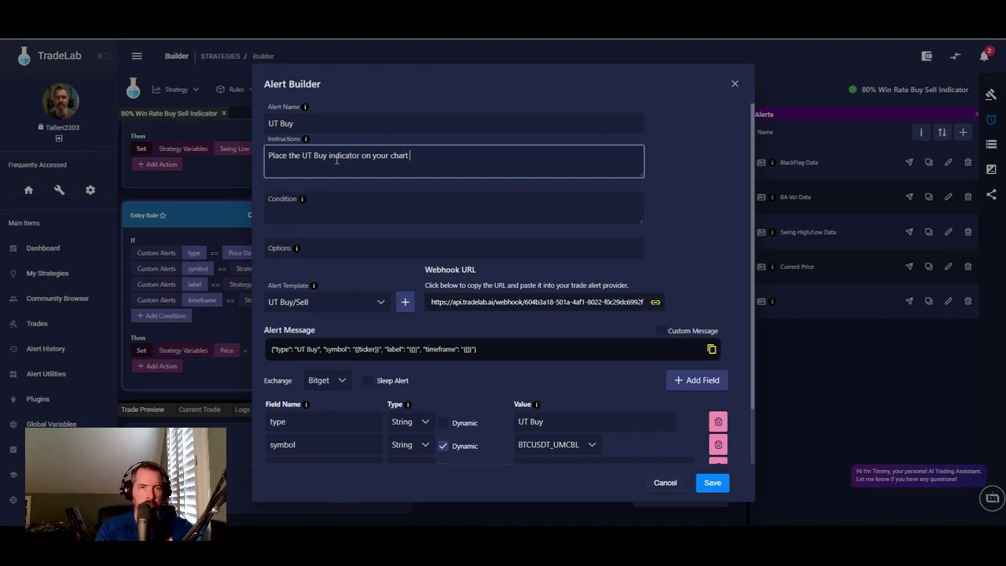
{"action": "type", "text": "and make an alert for"}
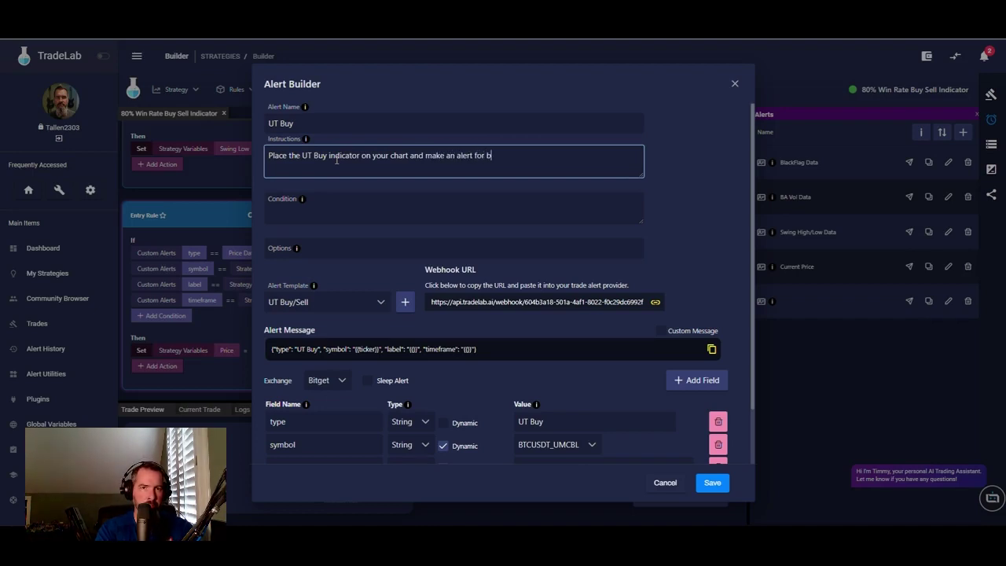
{"action": "type", "text": " Long."}
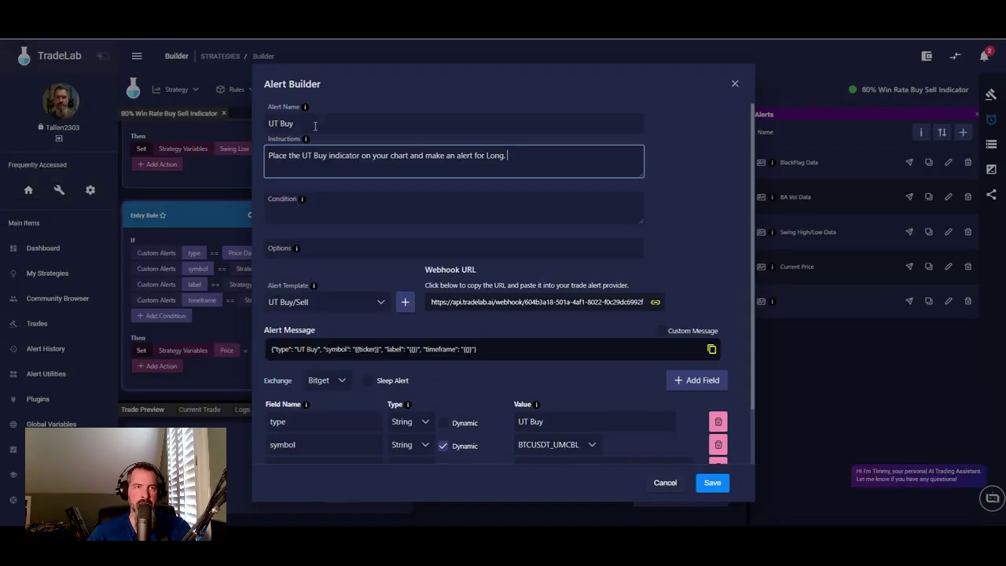
{"action": "left_click", "coordinate": [331, 214]}
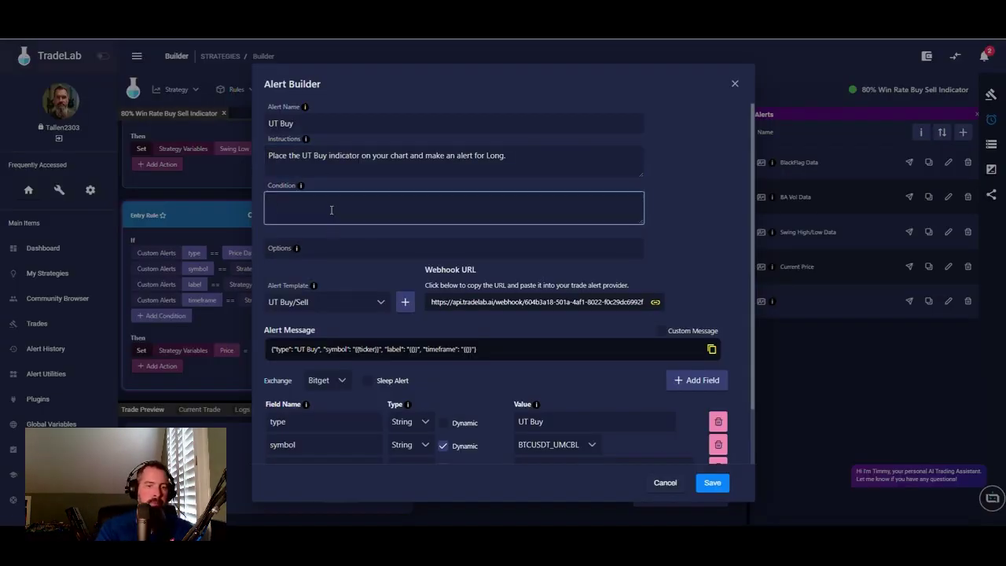
{"action": "type", "text": "UT Long, once Per bar close"}
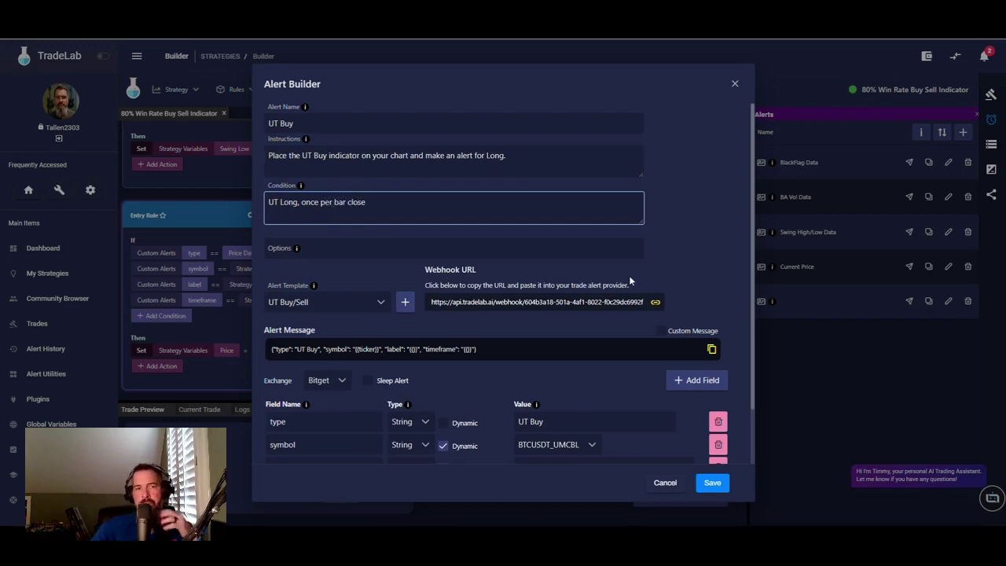
{"action": "left_click", "coordinate": [720, 263]}
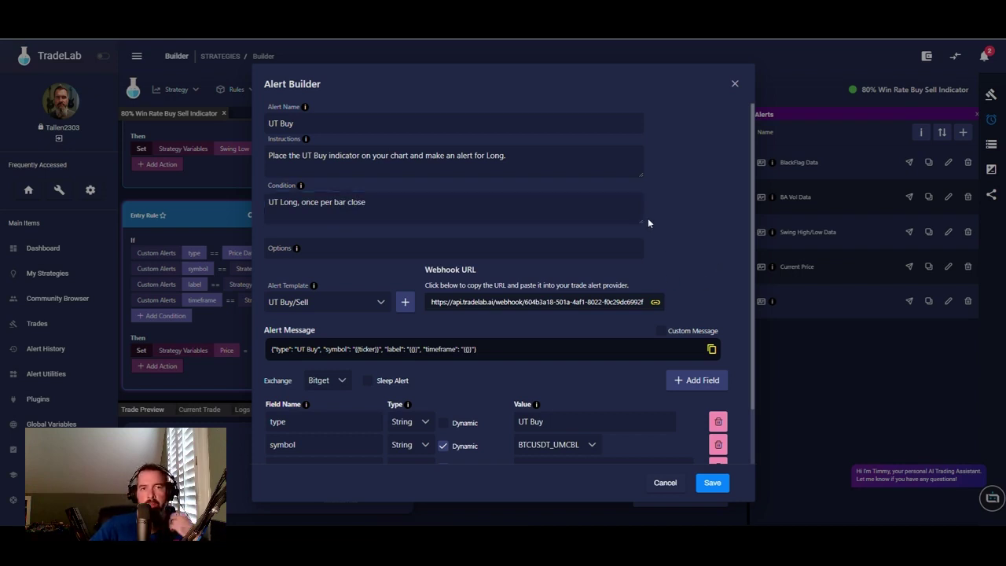
{"action": "scroll", "coordinate": [654, 196], "scroll_direction": "down", "scroll_amount": 1}
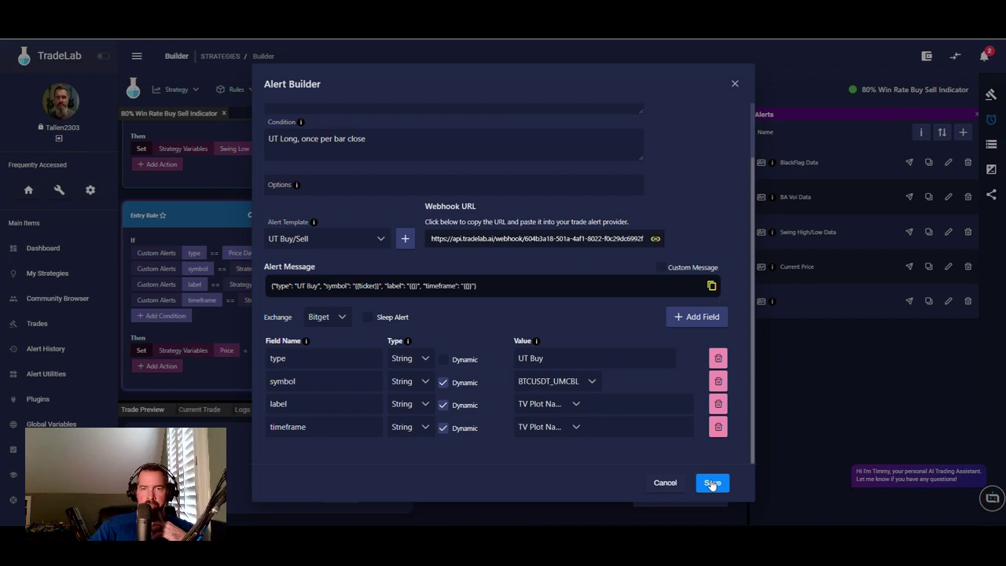
{"action": "scroll", "coordinate": [435, 128], "scroll_direction": "up", "scroll_amount": 1}
- Add 'change the key value to 3 and the atr period 5' to the instructions, save, and duplicate the alert
{"action": "left_click", "coordinate": [539, 153]}
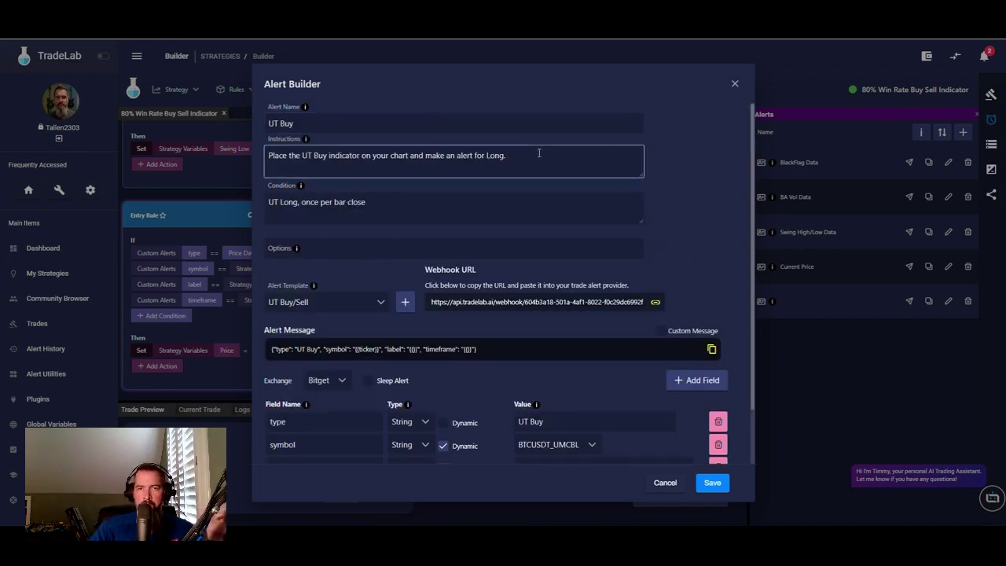
{"action": "key", "text": "alt+Tab"}
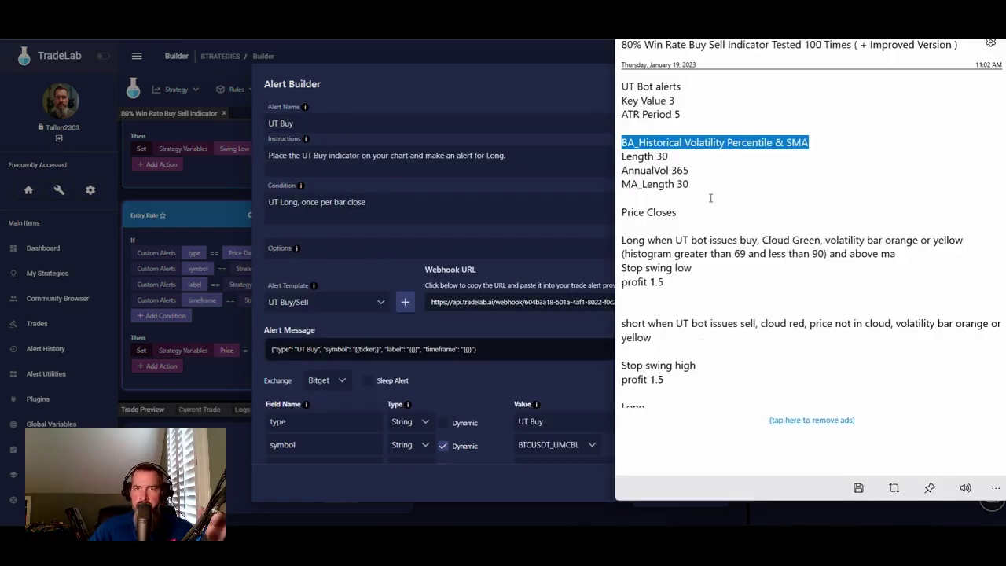
{"action": "scroll", "coordinate": [721, 281], "scroll_direction": "up", "scroll_amount": 2}
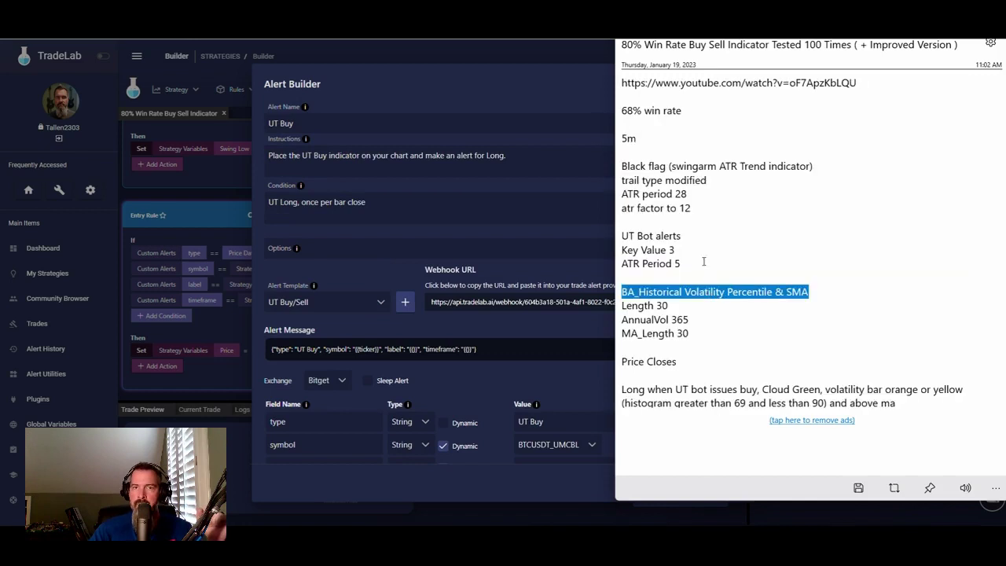
{"action": "scroll", "coordinate": [705, 206], "scroll_direction": "down", "scroll_amount": 1}
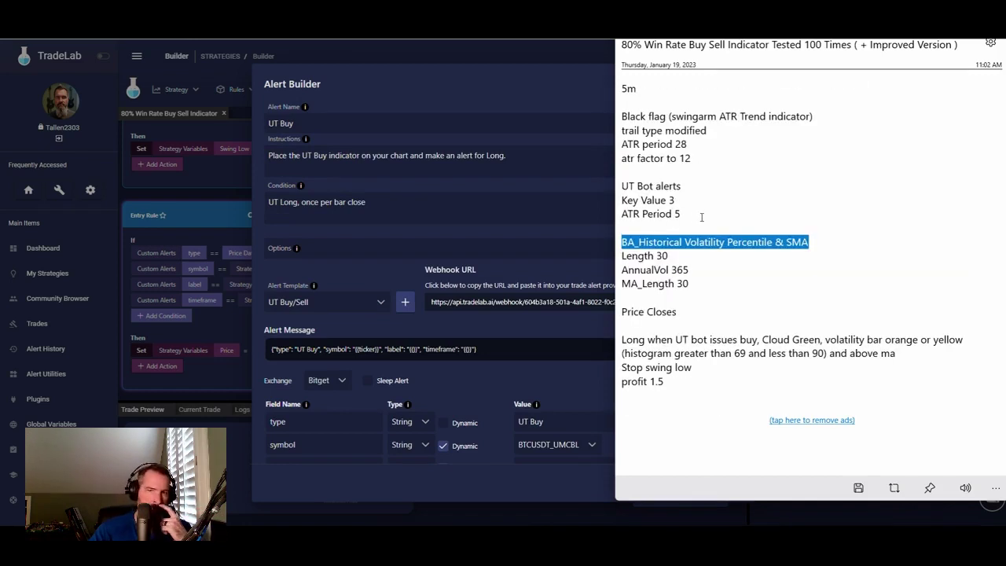
{"action": "left_click", "coordinate": [541, 150]}
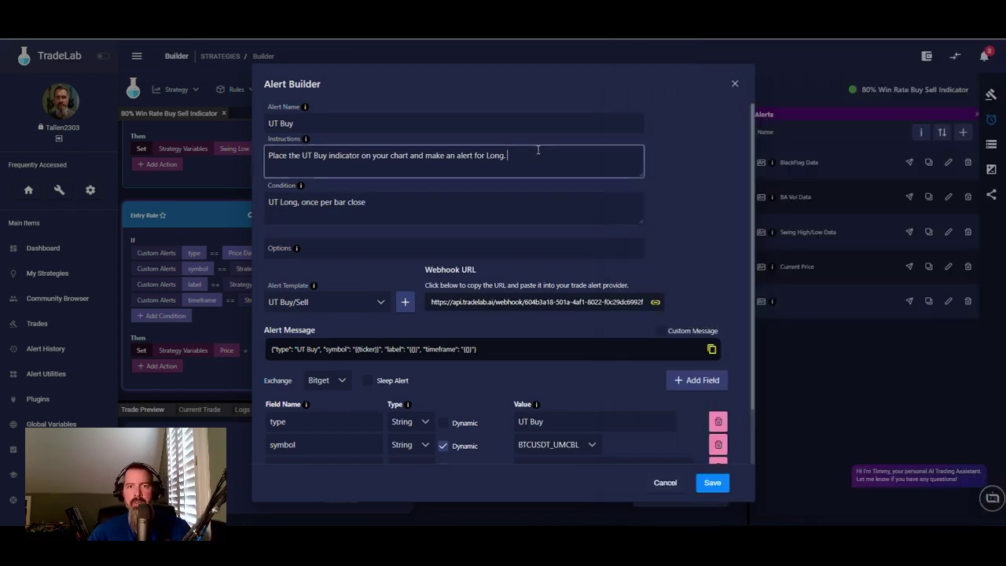
{"action": "type", "text": "CHan"}
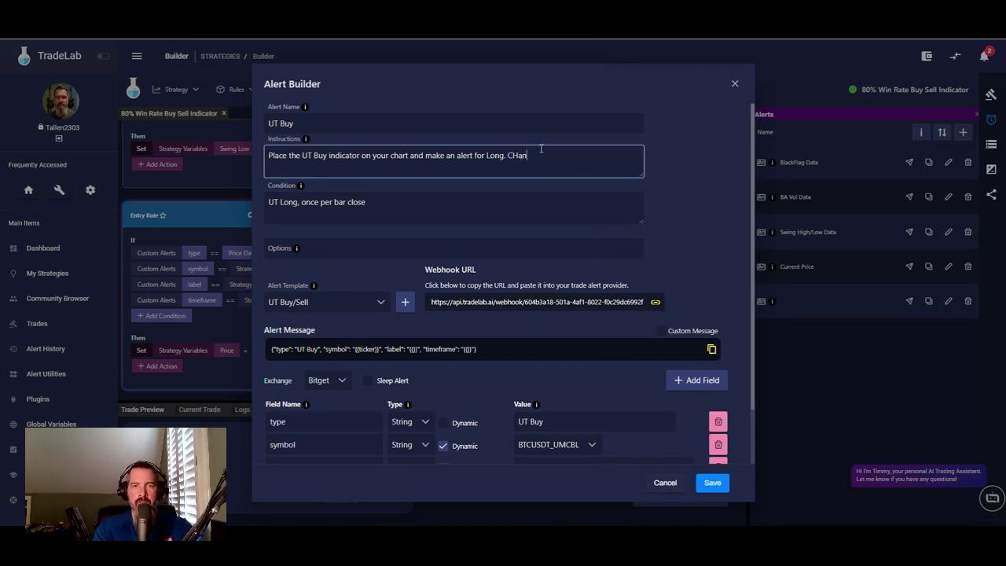
{"action": "type", "text": "hange the"}
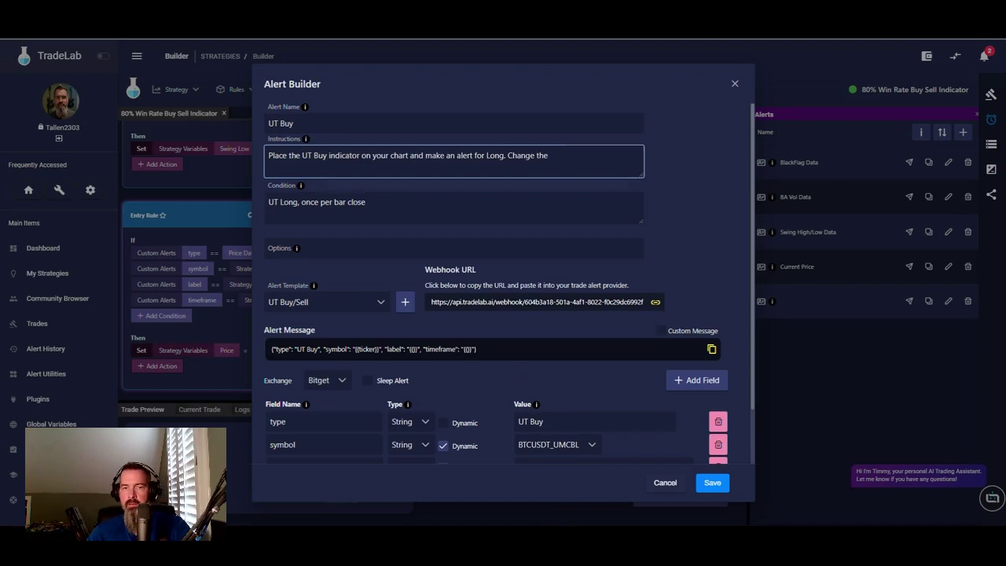
{"action": "key", "text": "alt+Tab"}
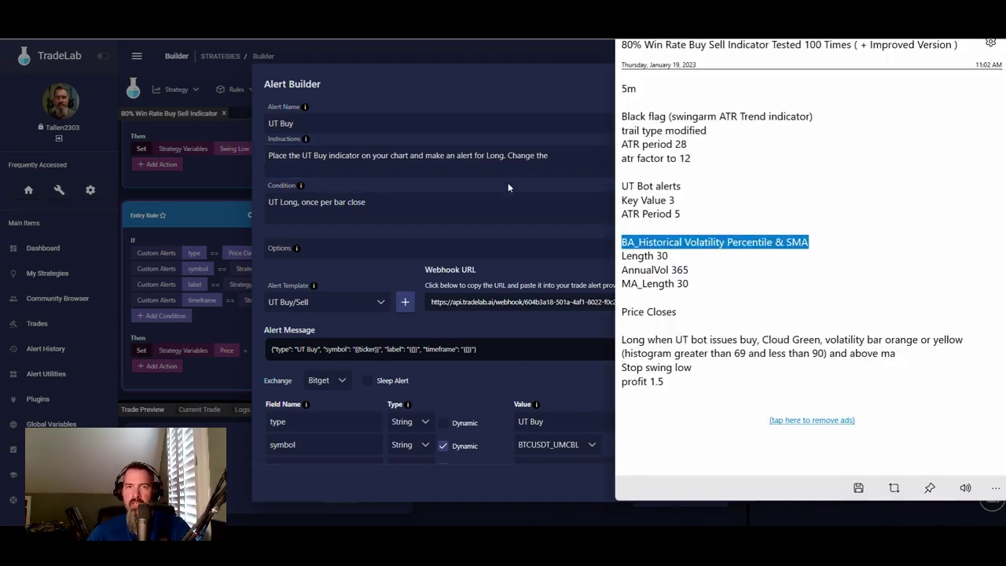
{"action": "left_click", "coordinate": [591, 151]}
{"action": "type", "text": "key value to"}
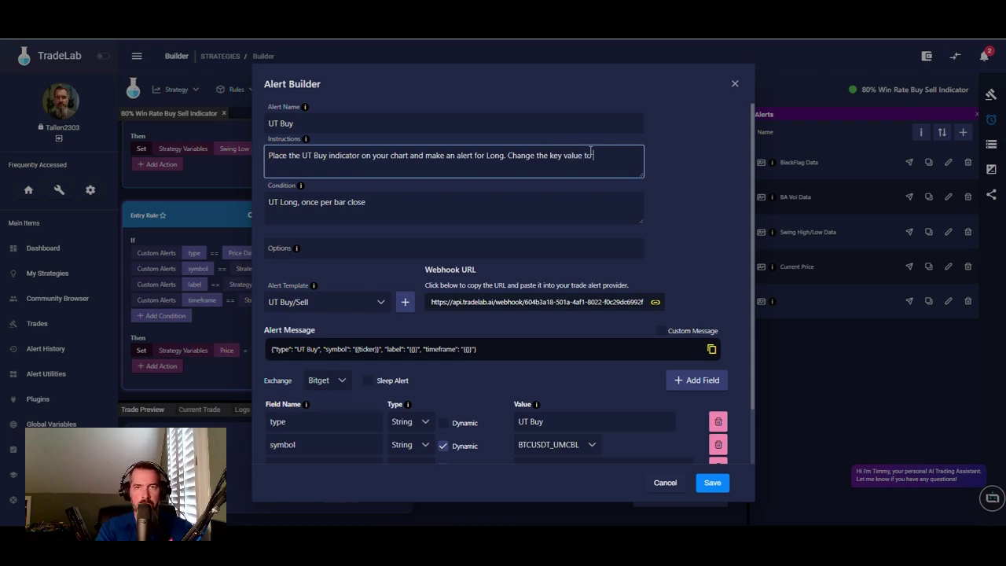
{"action": "type", "text": " 3 and the atr period"}
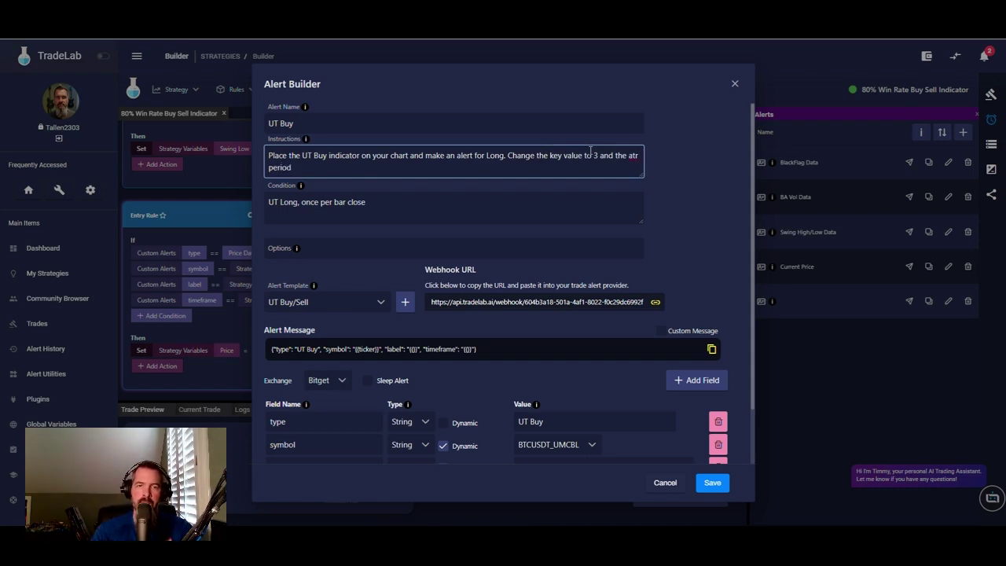
{"action": "left_click", "coordinate": [557, 517]}
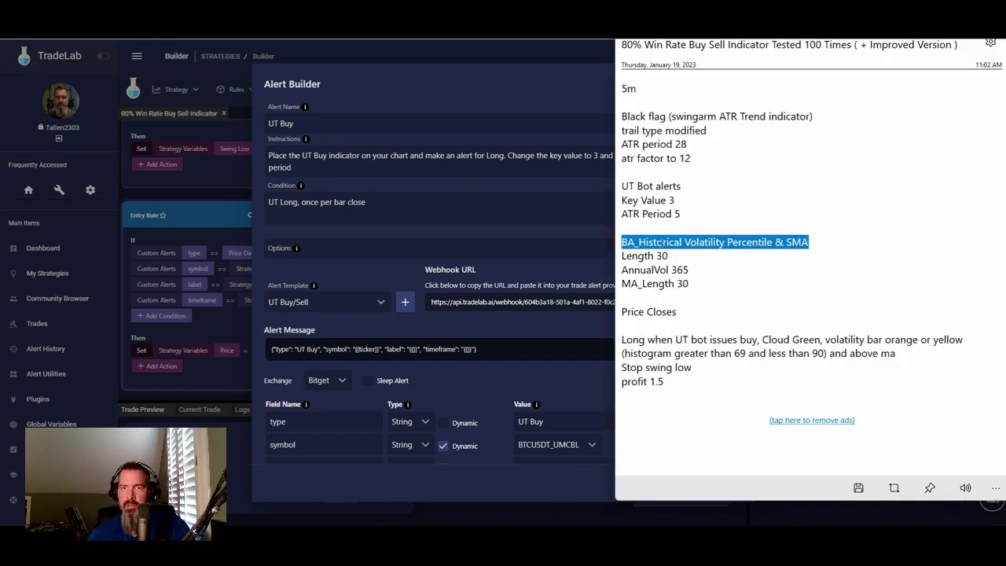
{"action": "left_click", "coordinate": [391, 167]}
{"action": "type", "text": "5"}
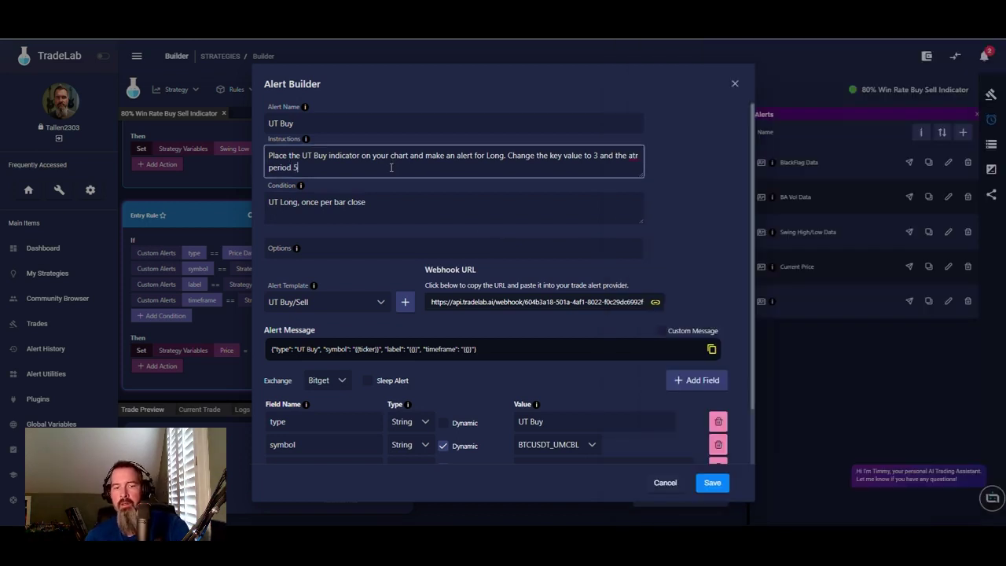
{"action": "left_click", "coordinate": [711, 483]}
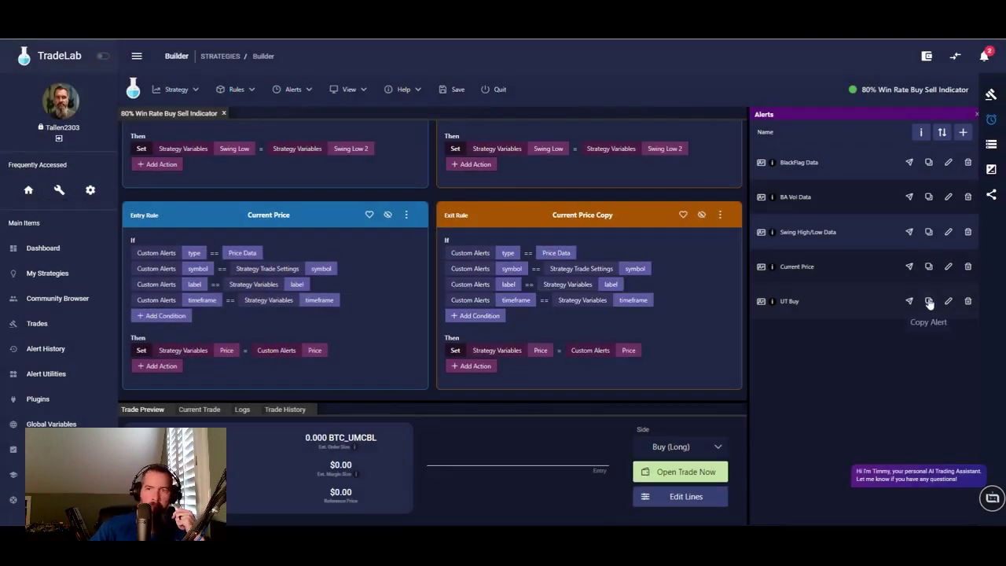
{"action": "left_click", "coordinate": [928, 302]}
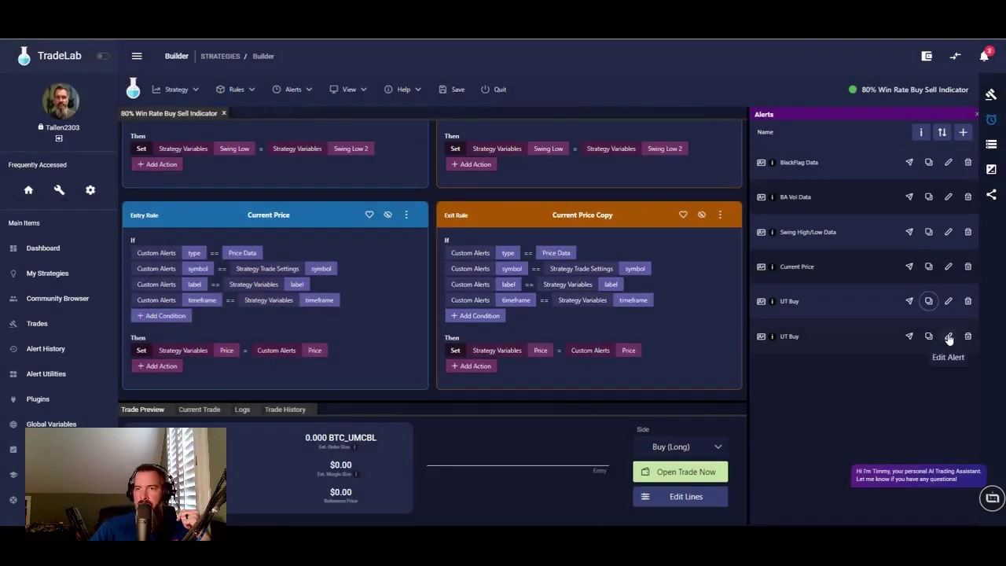
- Rename the copied alert to UT Sell and change its instructions from Long to Short
{"action": "left_click", "coordinate": [948, 336]}
{"action": "left_click", "coordinate": [303, 126]}
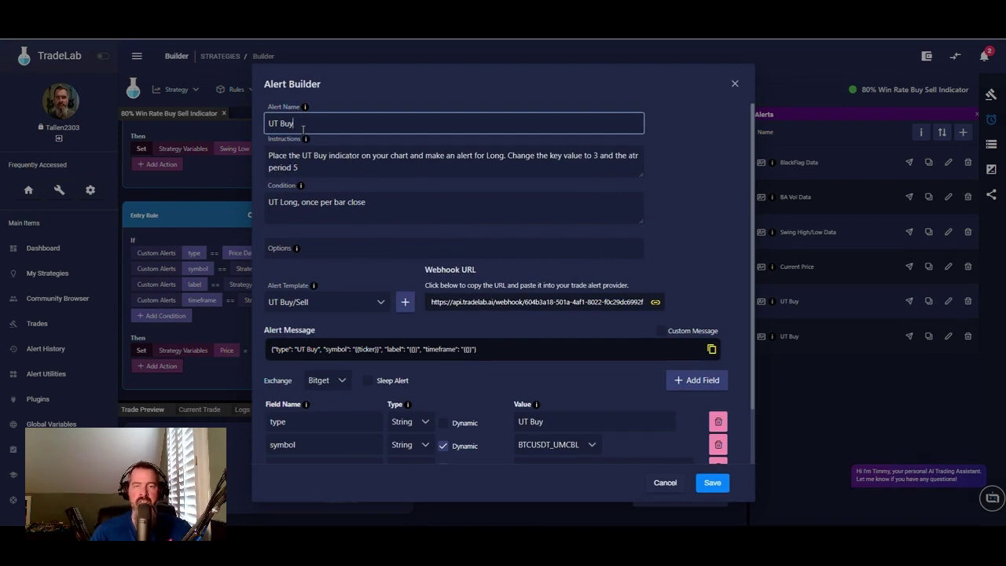
{"action": "key", "text": "BackSpace"}
{"action": "key", "text": "BackSpace"}
{"action": "key", "text": "BackSpace"}
{"action": "type", "text": "Sell"}
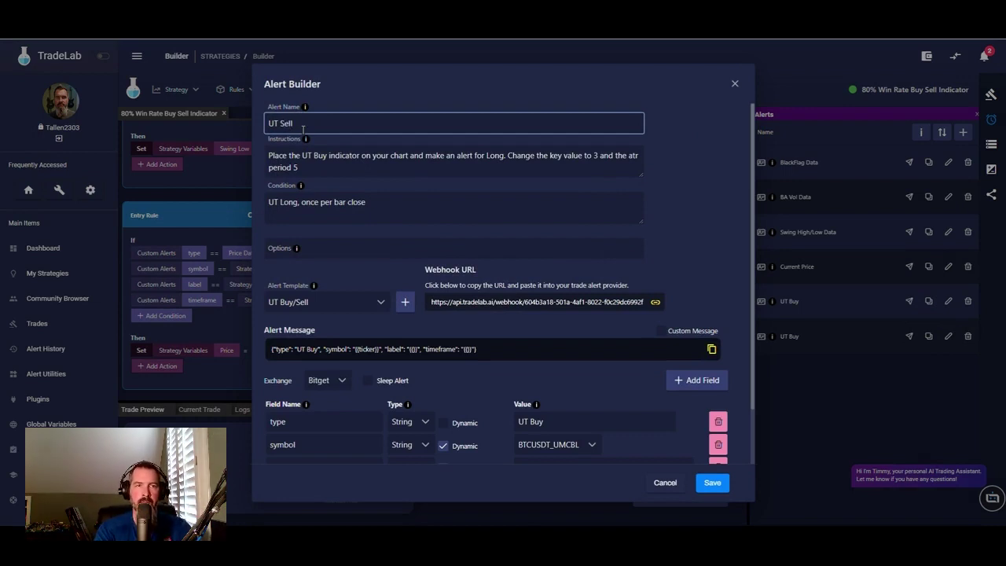
{"action": "left_click", "coordinate": [400, 154]}
{"action": "key", "text": "BackSpace"}
{"action": "key", "text": "BackSpace"}
{"action": "key", "text": "BackSpace"}
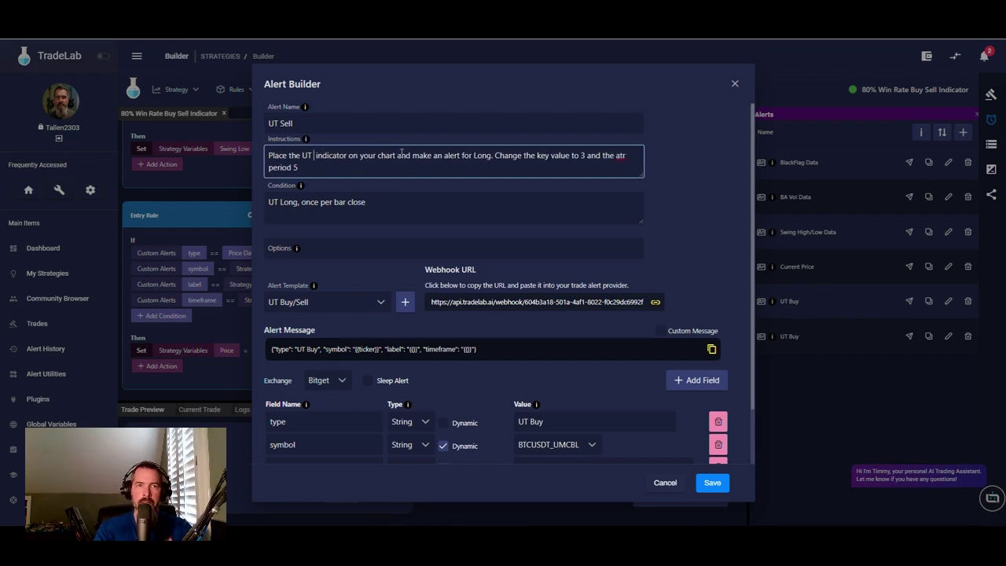
{"action": "type", "text": "buy"}
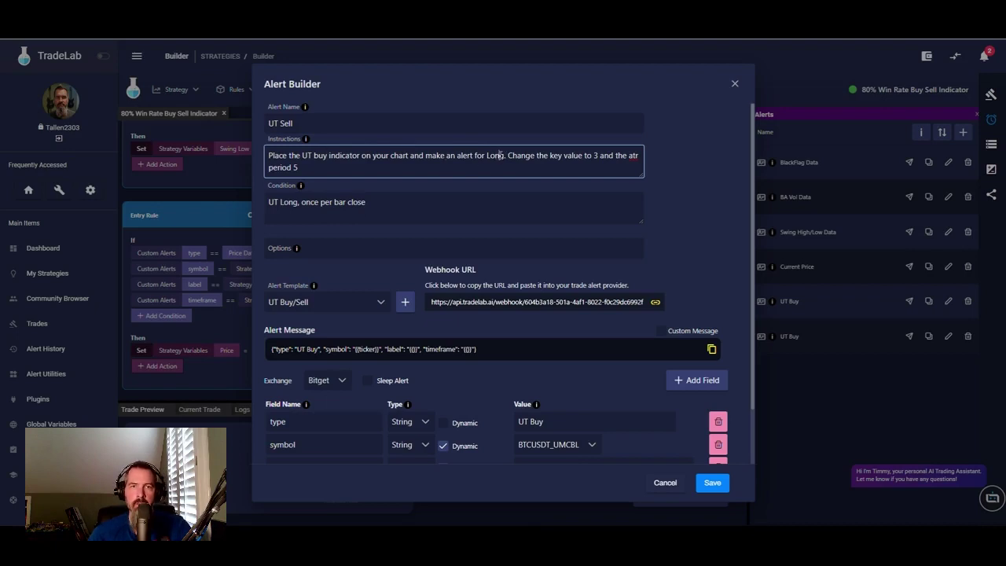
{"action": "key", "text": "BackSpace"}
{"action": "key", "text": "BackSpace"}
{"action": "key", "text": "BackSpace"}
{"action": "key", "text": "BackSpace"}
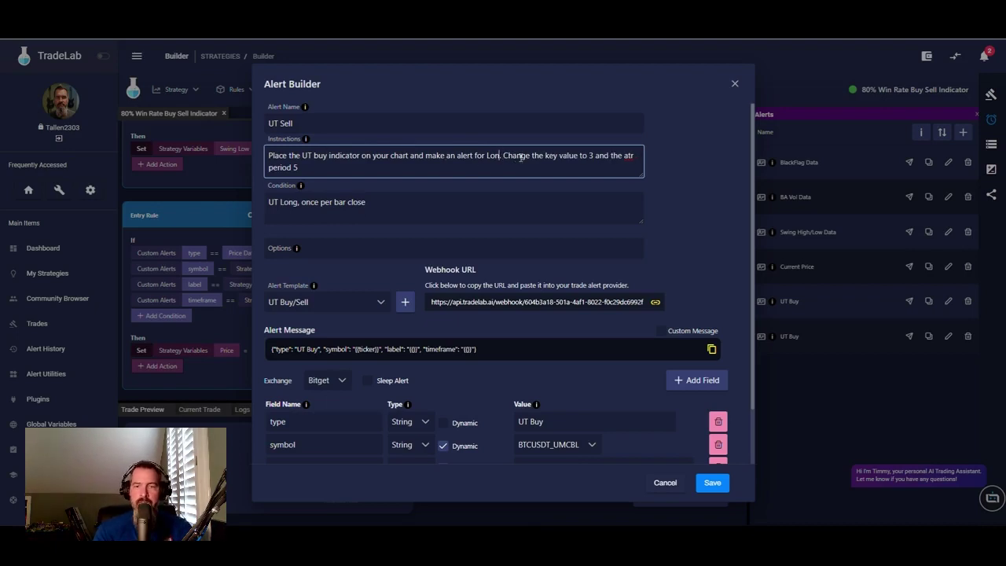
{"action": "type", "text": "Short"}
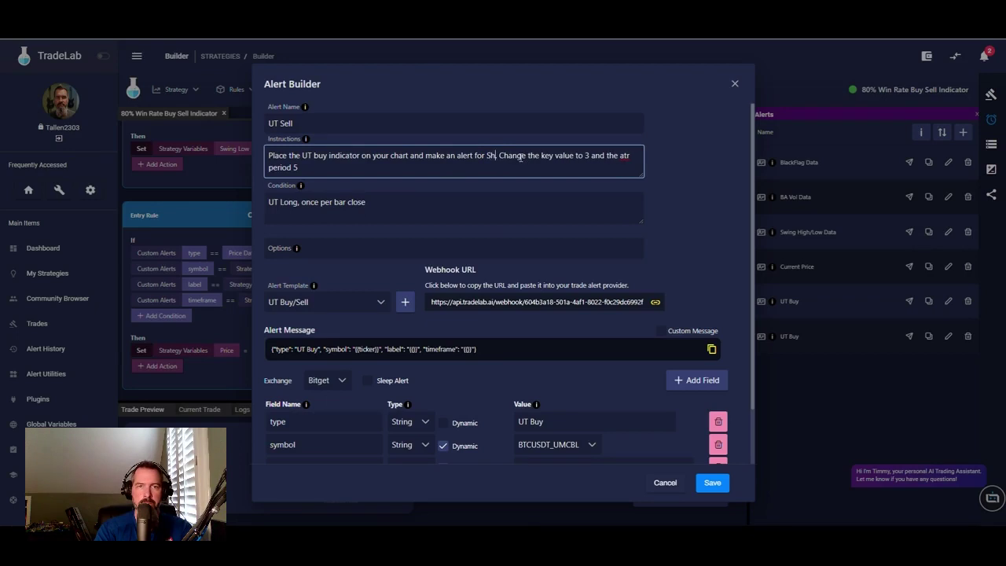
- Change the condition to 'UT Short' and the type value to UT Sell, then save
{"action": "left_click", "coordinate": [301, 202]}
{"action": "key", "text": "BackSpace"}
{"action": "key", "text": "BackSpace"}
{"action": "key", "text": "BackSpace"}
{"action": "key", "text": "BackSpace"}
{"action": "key", "text": "BackSpace"}
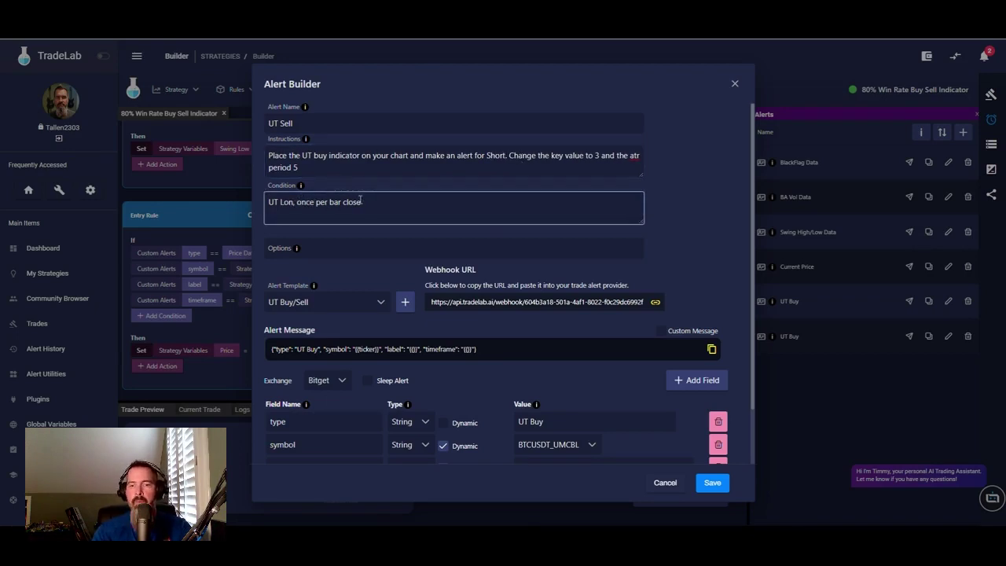
{"action": "type", "text": "Sh"}
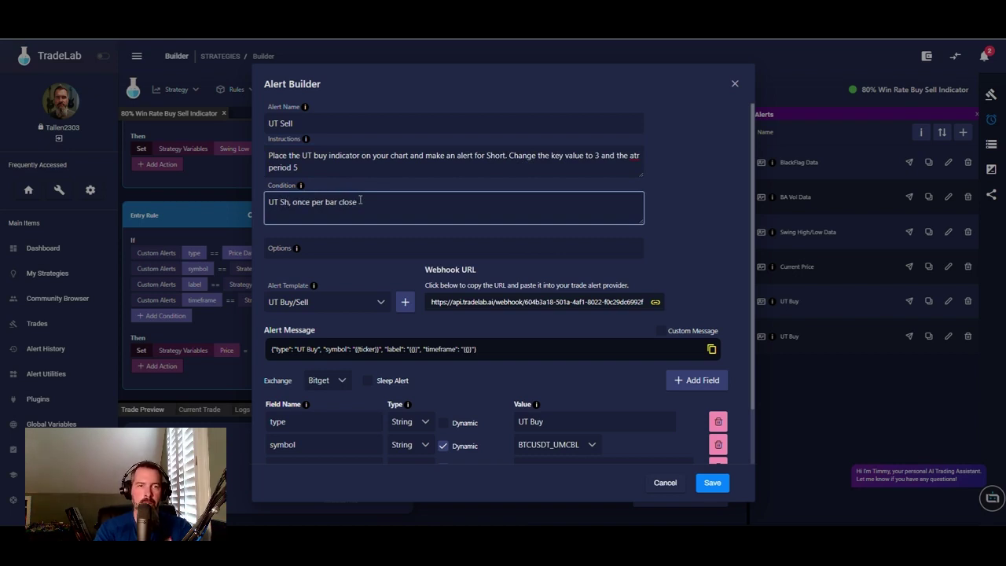
{"action": "type", "text": "ort"}
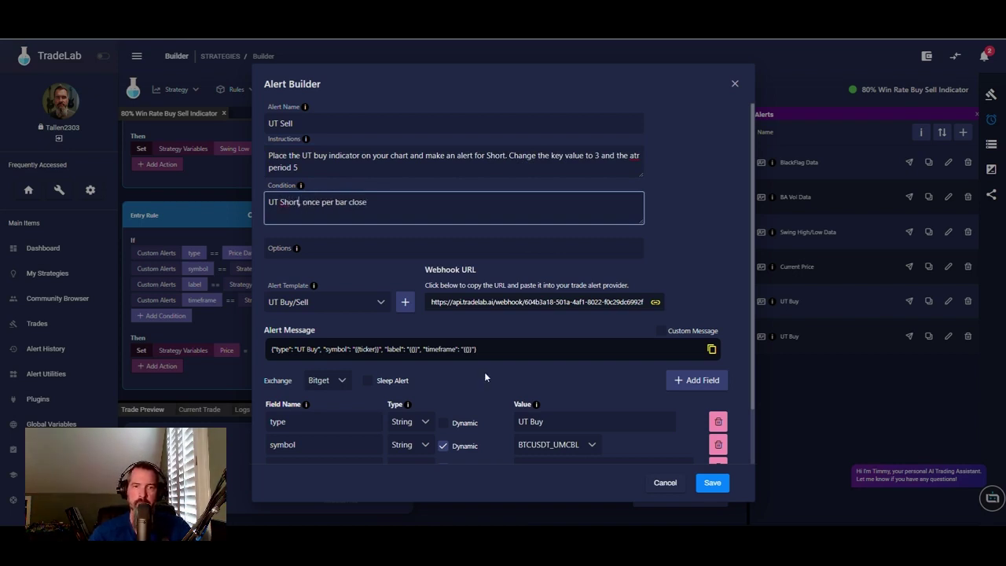
{"action": "left_click", "coordinate": [544, 422]}
{"action": "key", "text": "BackSpace"}
{"action": "key", "text": "BackSpace"}
{"action": "key", "text": "BackSpace"}
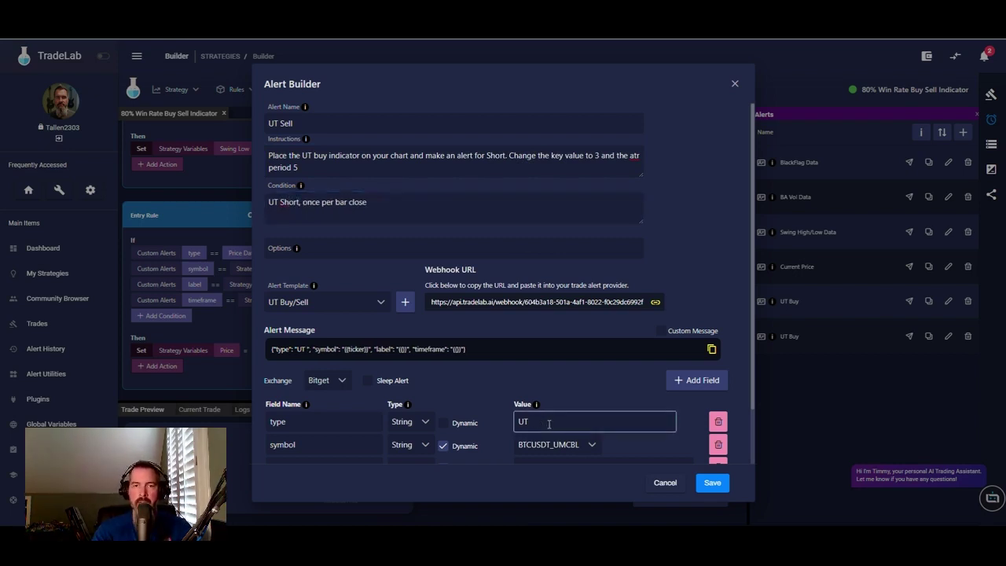
{"action": "type", "text": "Sell"}
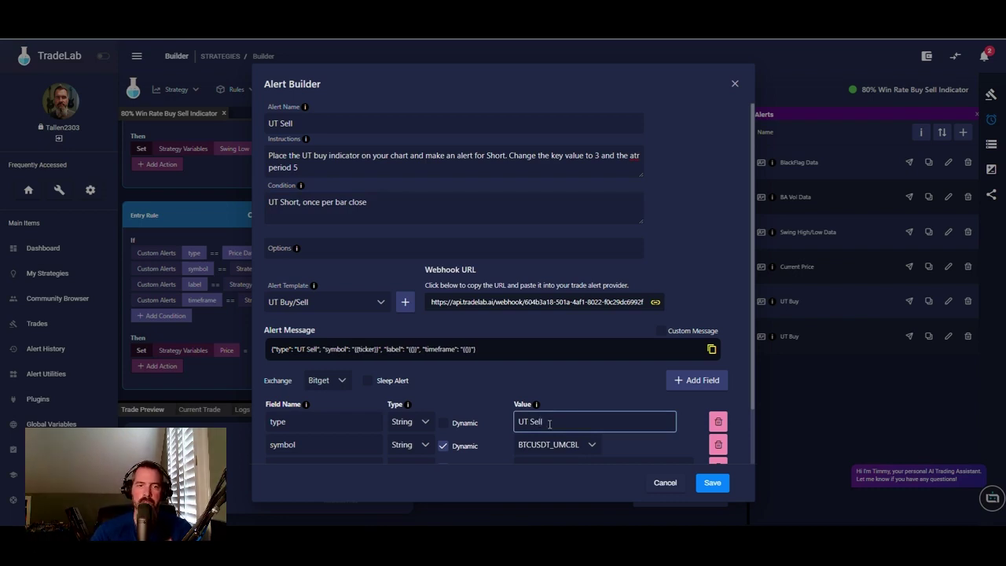
{"action": "left_click", "coordinate": [712, 483]}
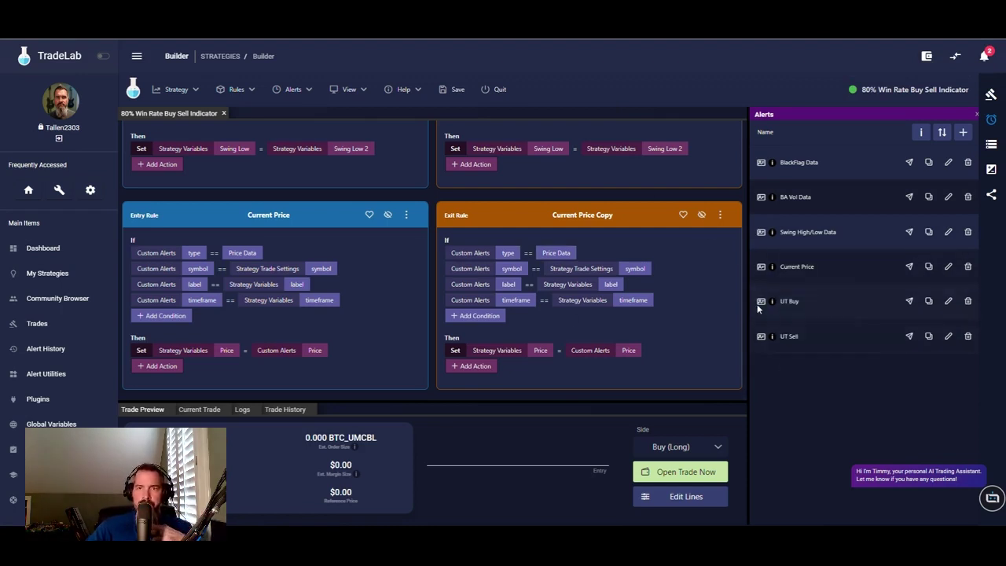
- Create UT Buy and UT Sell entry rules and match UT Buy's symbol to Strategy Trade Settings > Symbol
{"action": "left_click_drag", "start_coordinate": [761, 303], "coordinate": [260, 151]}
{"action": "left_click_drag", "start_coordinate": [761, 337], "coordinate": [253, 154]}
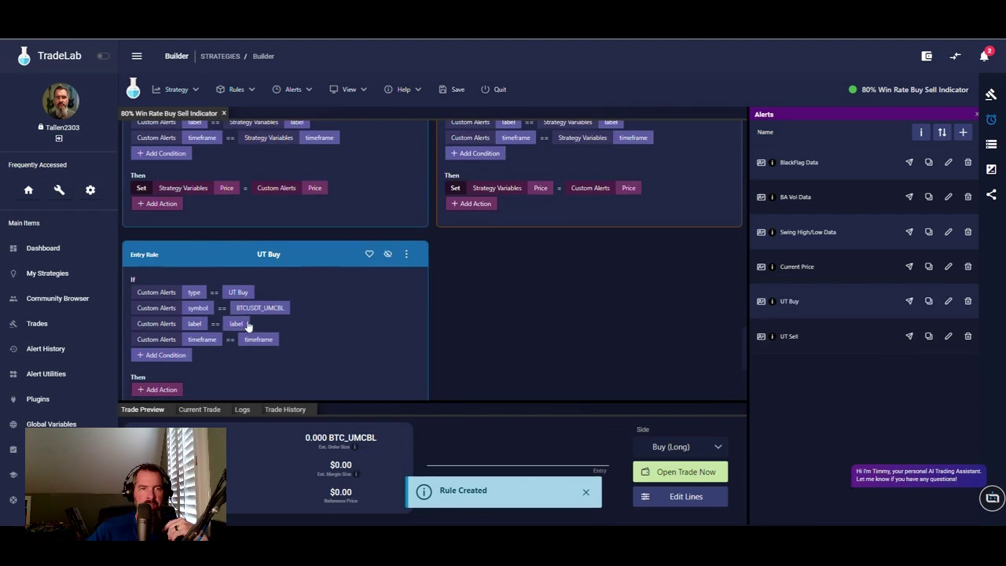
{"action": "left_click", "coordinate": [246, 309]}
{"action": "left_click", "coordinate": [398, 227]}
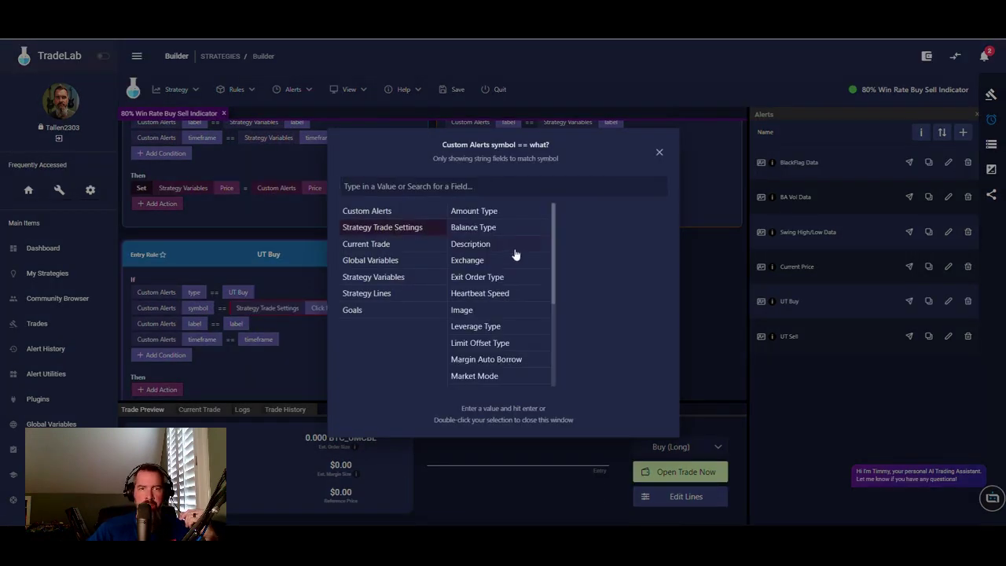
{"action": "scroll", "coordinate": [484, 287], "scroll_direction": "down", "scroll_amount": 3}
{"action": "left_click", "coordinate": [462, 328]}
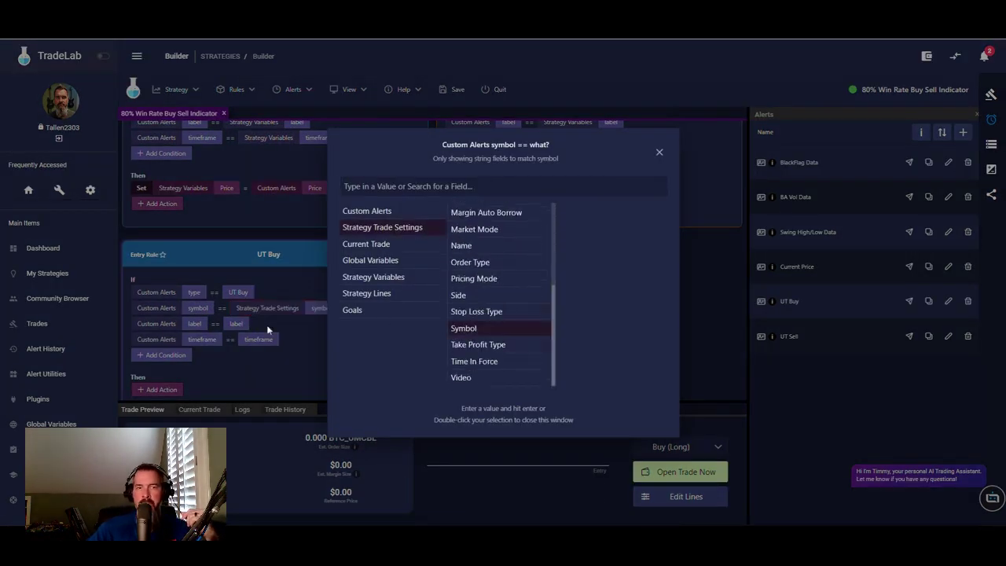
{"action": "left_click", "coordinate": [240, 328]}
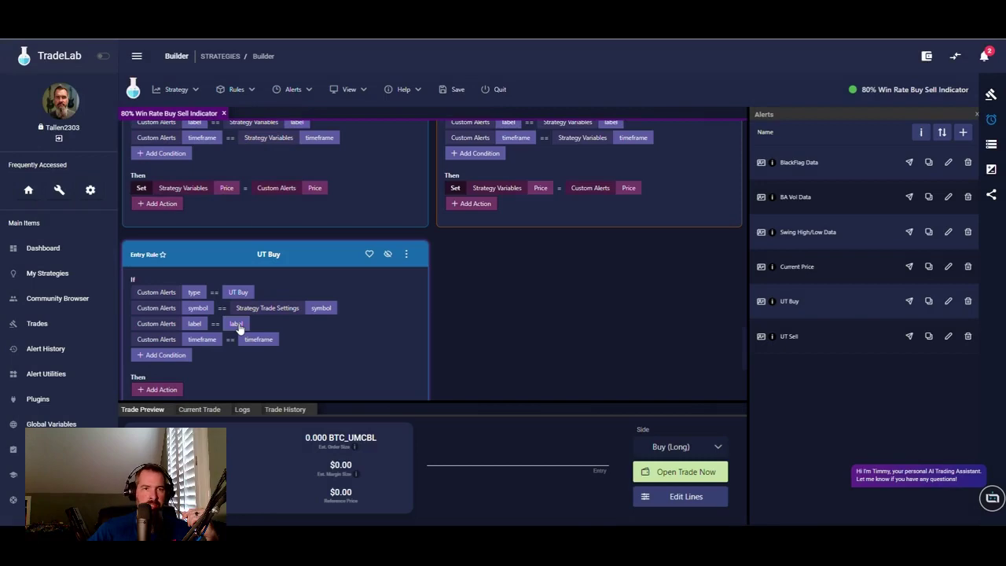
- Match UT Buy's label and timeframe conditions to the strategy variables label and timeframe
{"action": "left_click", "coordinate": [238, 325]}
{"action": "left_click", "coordinate": [385, 277]}
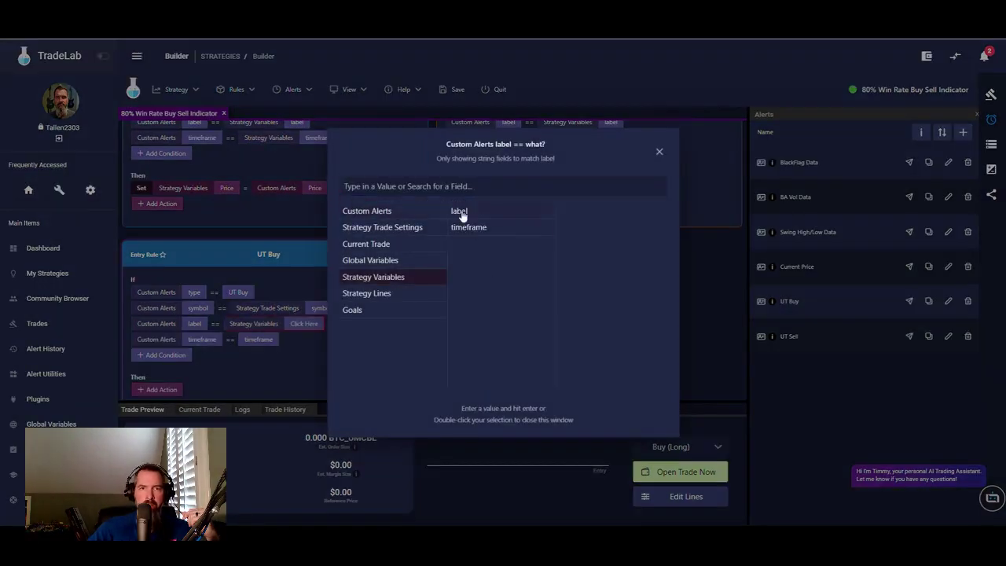
{"action": "double_click", "coordinate": [463, 214]}
{"action": "left_click", "coordinate": [261, 341]}
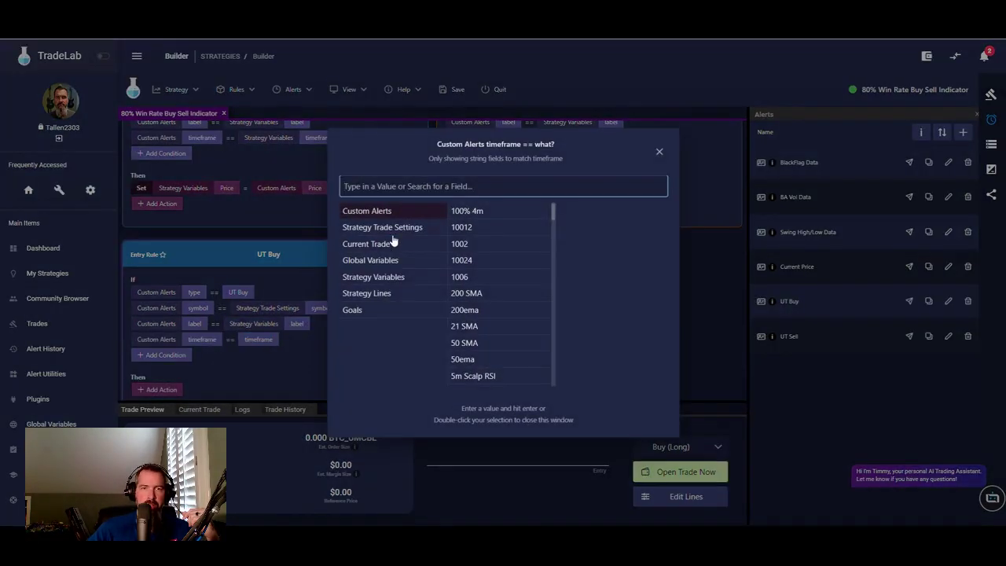
{"action": "left_click", "coordinate": [385, 277]}
{"action": "double_click", "coordinate": [464, 227]}
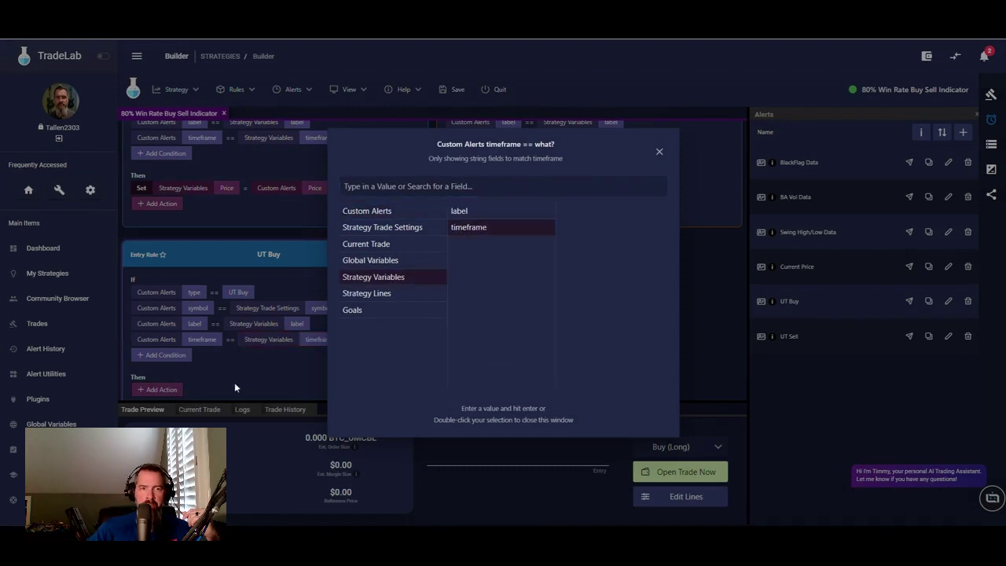
{"action": "scroll", "coordinate": [252, 338], "scroll_direction": "down", "scroll_amount": 3}
{"action": "scroll", "coordinate": [270, 297], "scroll_direction": "down", "scroll_amount": 1}
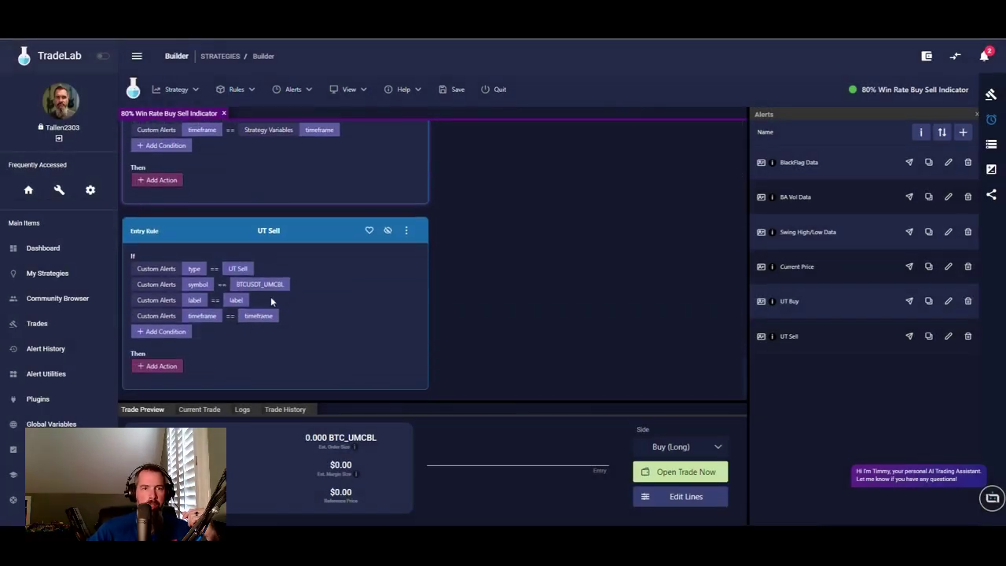
- Match UT Sell's symbol condition to Strategy Trade Settings > Symbol
{"action": "left_click", "coordinate": [235, 283]}
{"action": "left_click", "coordinate": [402, 228]}
{"action": "scroll", "coordinate": [480, 307], "scroll_direction": "down", "scroll_amount": 5}
{"action": "left_click", "coordinate": [481, 328]}
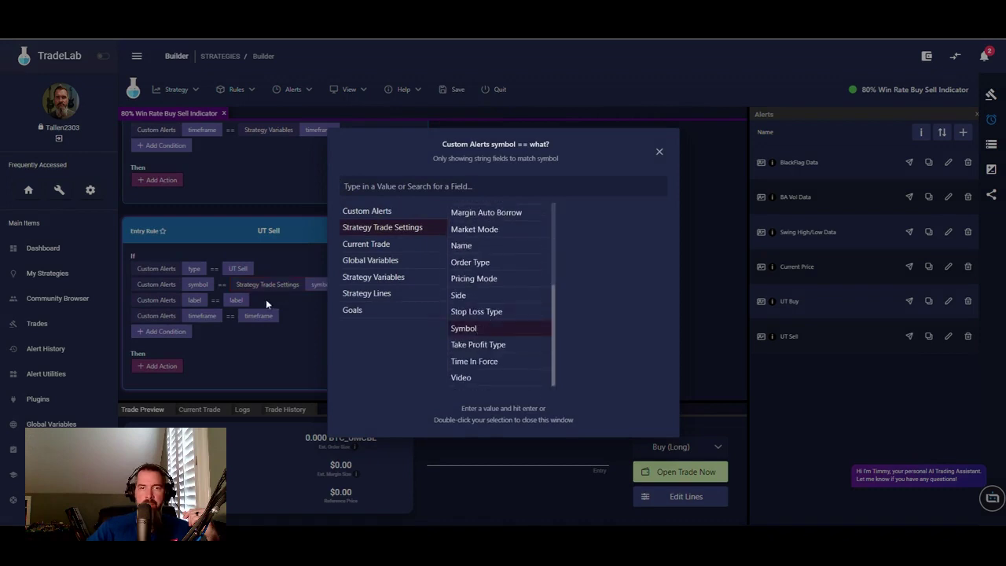
{"action": "left_click", "coordinate": [276, 300]}
- Match UT Sell's label and timeframe conditions to the strategy variables label and timeframe
{"action": "left_click", "coordinate": [233, 300]}
{"action": "left_click", "coordinate": [397, 278]}
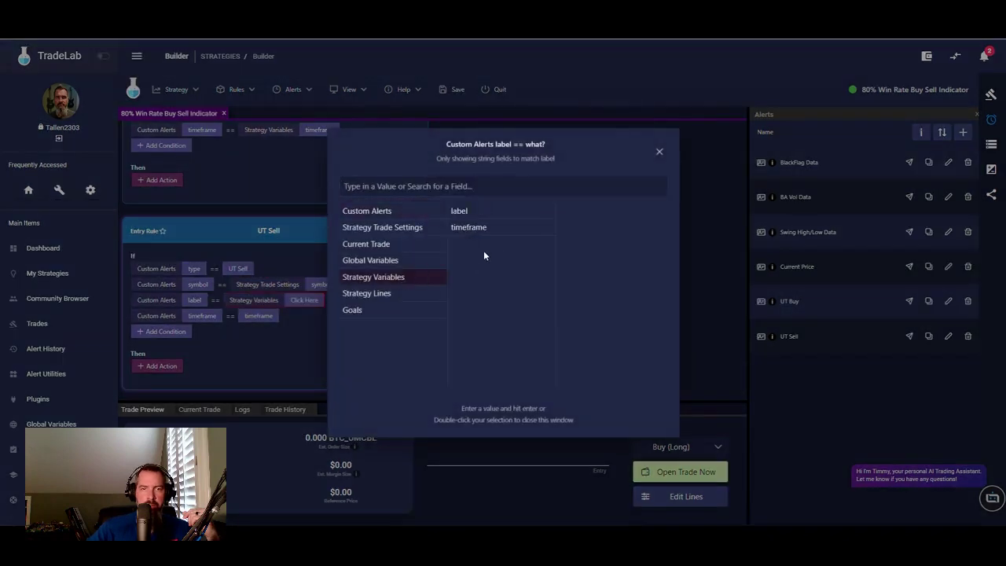
{"action": "left_click", "coordinate": [460, 211]}
{"action": "left_click", "coordinate": [253, 317]}
{"action": "left_click", "coordinate": [257, 315]}
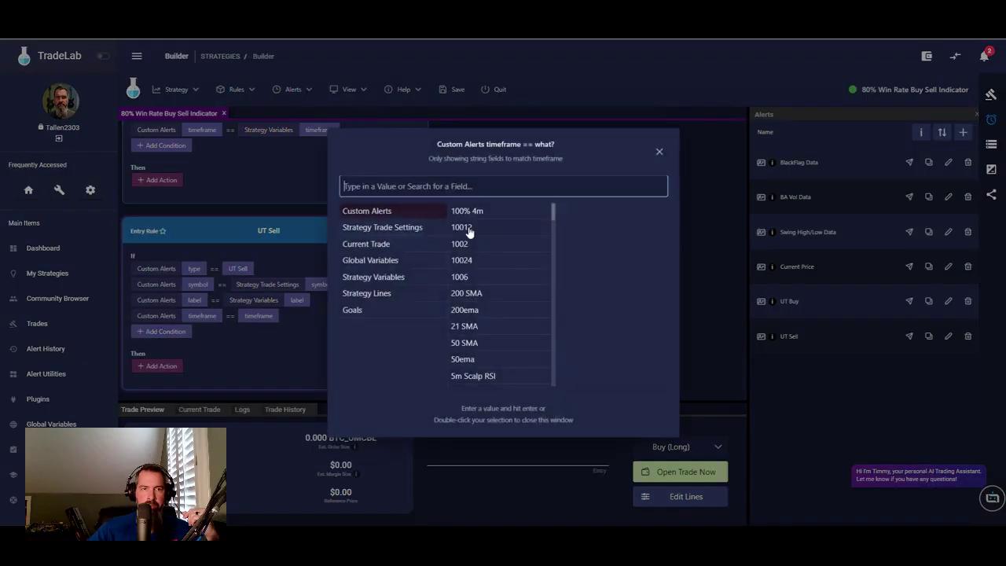
{"action": "left_click", "coordinate": [391, 278]}
{"action": "left_click", "coordinate": [468, 227]}
{"action": "left_click", "coordinate": [280, 336]}
{"action": "scroll", "coordinate": [326, 334], "scroll_direction": "up", "scroll_amount": 3}
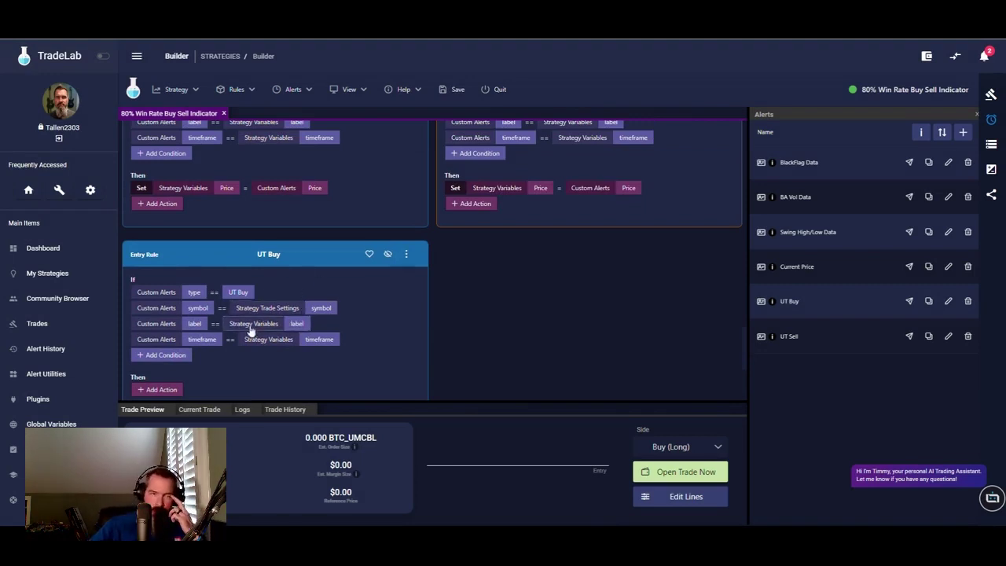
{"action": "scroll", "coordinate": [362, 346], "scroll_direction": "down", "scroll_amount": 2}
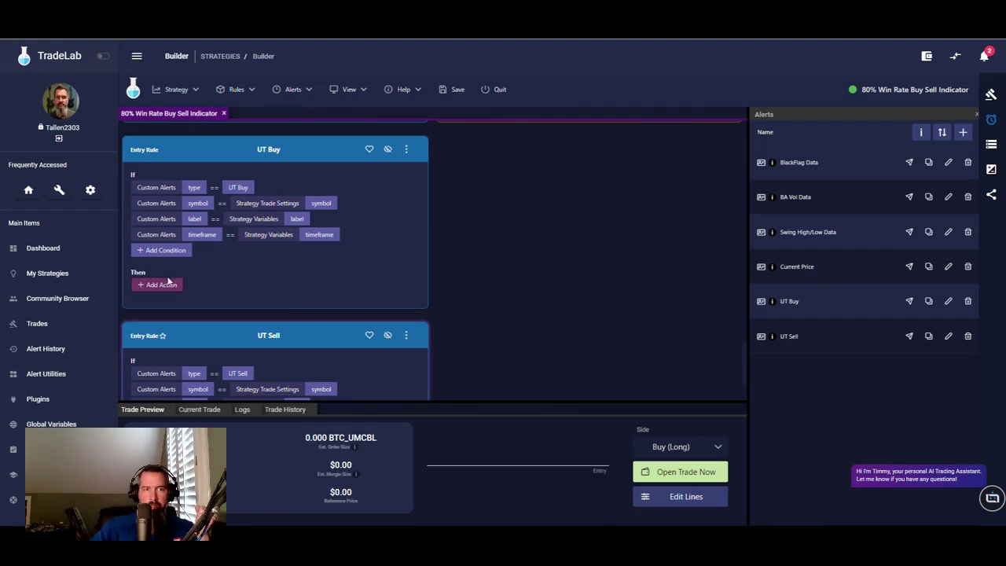
- Add a Set action to UT Buy targeting Strategy Trade Settings > Side with value Buy (Long)
{"action": "left_click", "coordinate": [161, 285]}
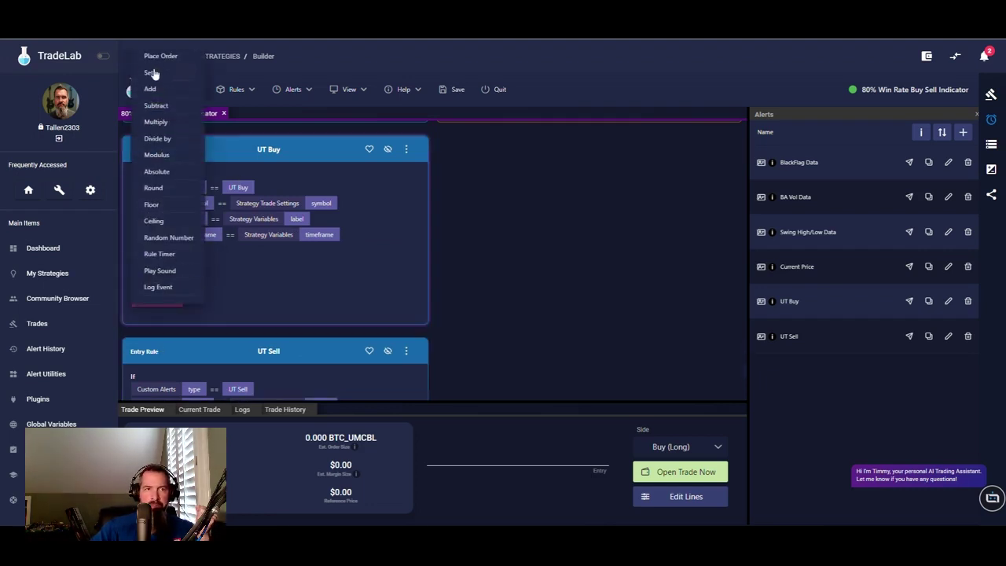
{"action": "left_click", "coordinate": [151, 72]}
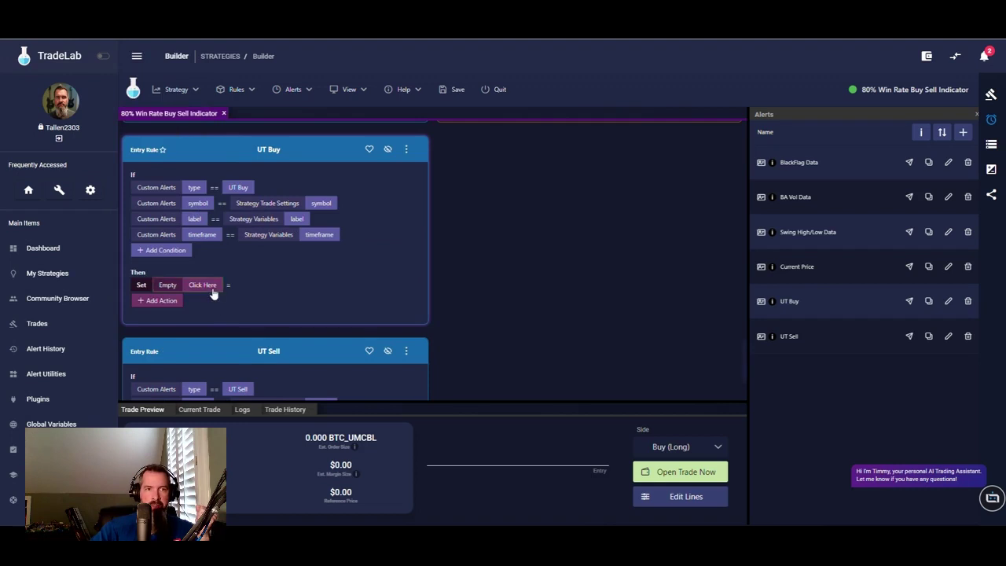
{"action": "left_click", "coordinate": [168, 286]}
{"action": "left_click", "coordinate": [399, 220]}
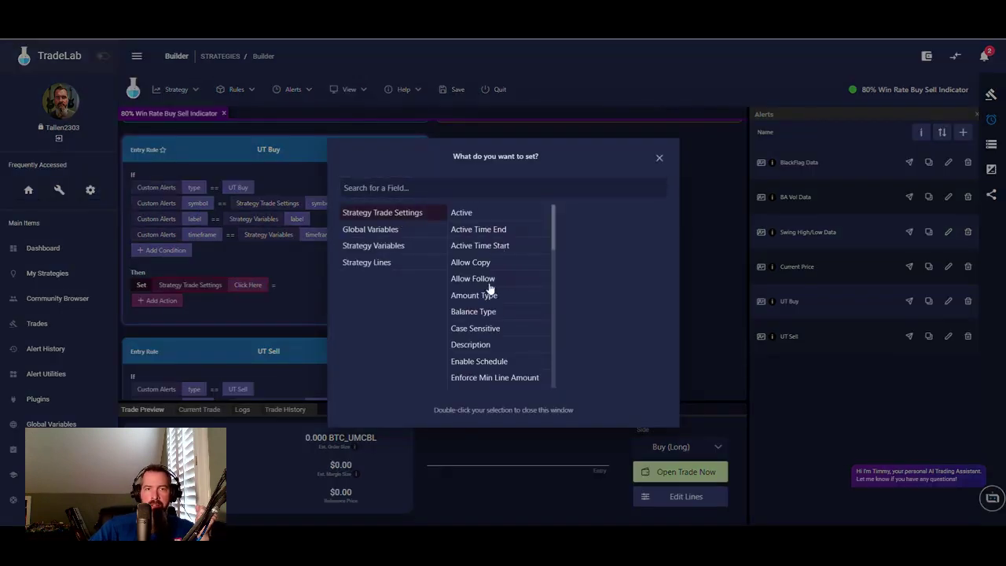
{"action": "scroll", "coordinate": [494, 315], "scroll_direction": "down", "scroll_amount": 3}
{"action": "scroll", "coordinate": [494, 314], "scroll_direction": "down", "scroll_amount": 3}
{"action": "left_click", "coordinate": [487, 322]}
{"action": "left_click", "coordinate": [289, 288]}
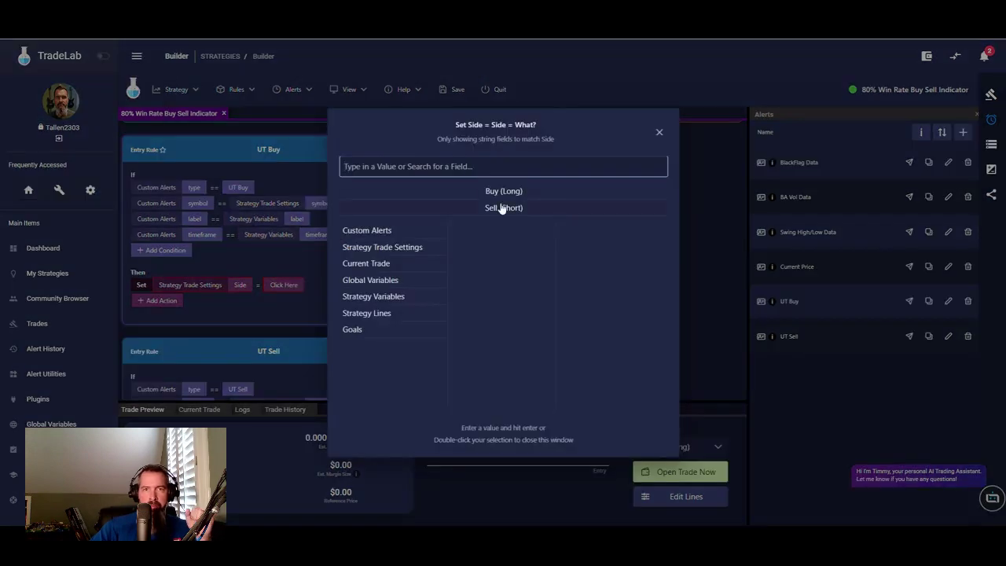
{"action": "double_click", "coordinate": [503, 191]}
- Add a Set action to the UT Sell rule targeting Strategy Trade Settings > Side
{"action": "scroll", "coordinate": [330, 244], "scroll_direction": "down", "scroll_amount": 1}
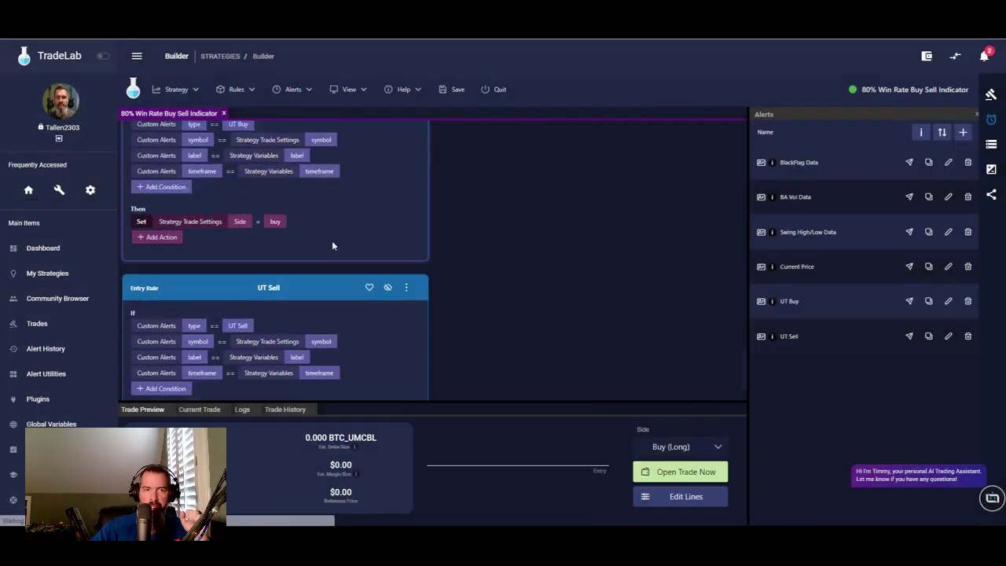
{"action": "scroll", "coordinate": [332, 247], "scroll_direction": "down", "scroll_amount": 1}
{"action": "left_click", "coordinate": [161, 368]}
{"action": "left_click", "coordinate": [154, 367]}
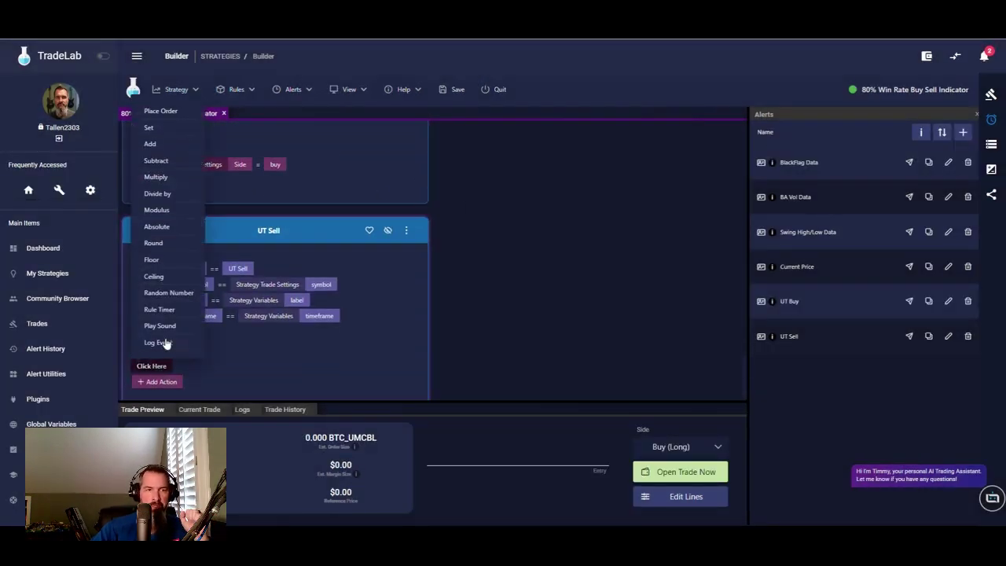
{"action": "left_click", "coordinate": [154, 128]}
{"action": "left_click", "coordinate": [202, 369]}
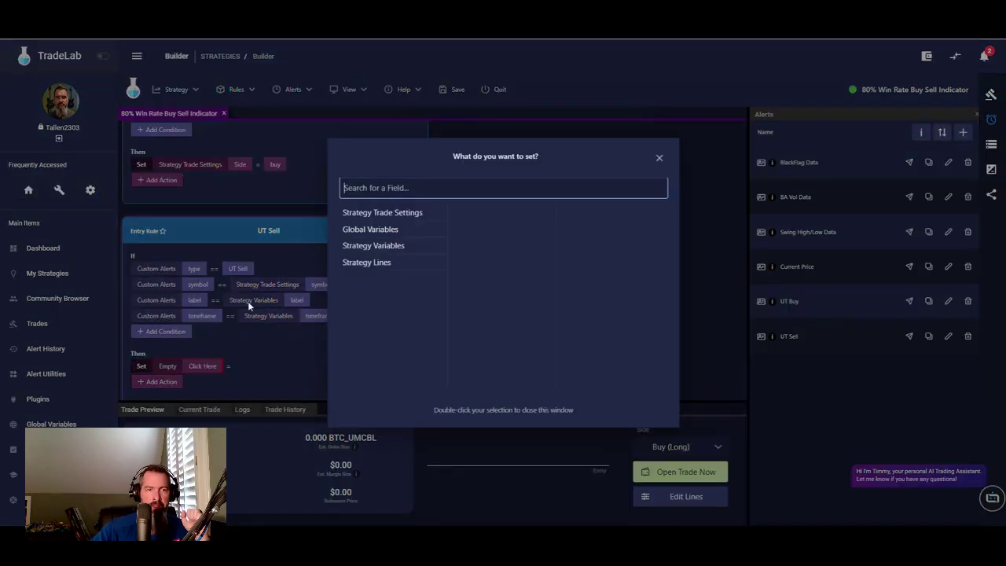
{"action": "left_click", "coordinate": [376, 247]}
{"action": "left_click", "coordinate": [385, 229]}
{"action": "left_click", "coordinate": [389, 212]}
{"action": "scroll", "coordinate": [492, 330], "scroll_direction": "down", "scroll_amount": 5}
{"action": "scroll", "coordinate": [499, 359], "scroll_direction": "down", "scroll_amount": 5}
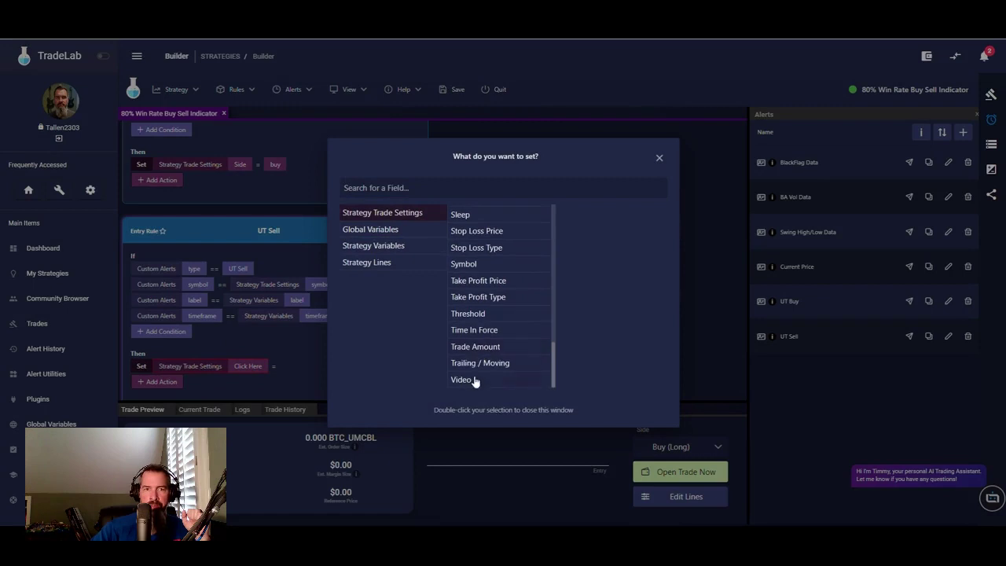
{"action": "scroll", "coordinate": [468, 295], "scroll_direction": "up", "scroll_amount": 3}
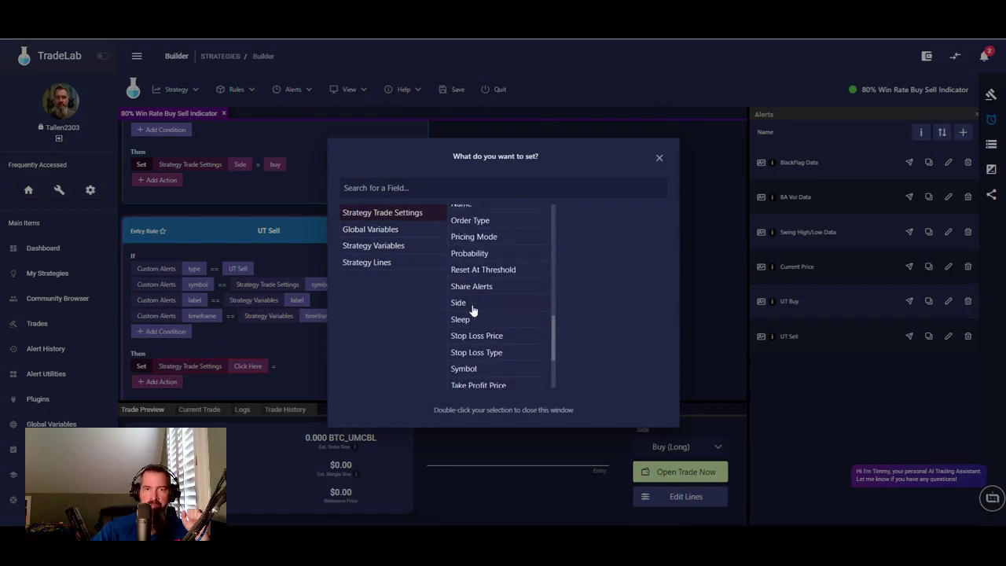
{"action": "double_click", "coordinate": [473, 310]}
- Assign Sell (Short) as the value of UT Sell's Side action
{"action": "left_click", "coordinate": [283, 366]}
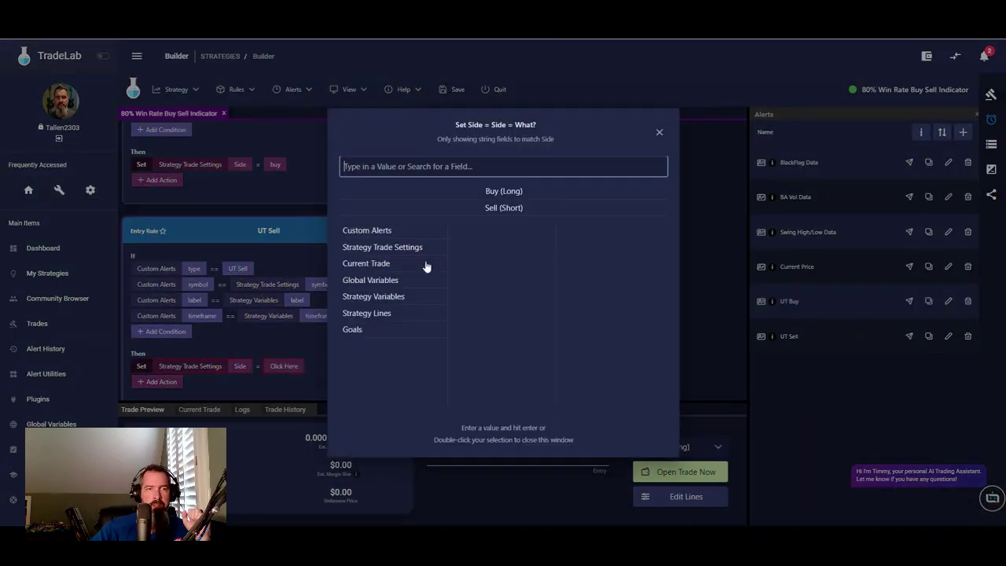
{"action": "double_click", "coordinate": [505, 207]}
{"action": "scroll", "coordinate": [383, 323], "scroll_direction": "up", "scroll_amount": 3}
{"action": "scroll", "coordinate": [383, 323], "scroll_direction": "down", "scroll_amount": 1}
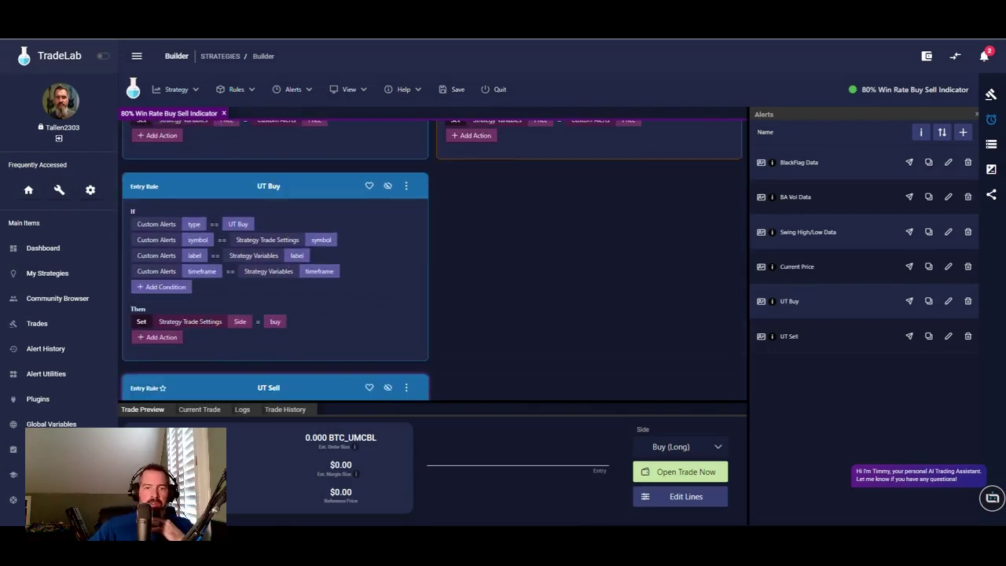
{"action": "key", "text": "alt+Tab"}
- Show the Variables panel beside the builder and add a fifth, empty condition to UT Buy
{"action": "scroll", "coordinate": [758, 255], "scroll_direction": "down", "scroll_amount": 6}
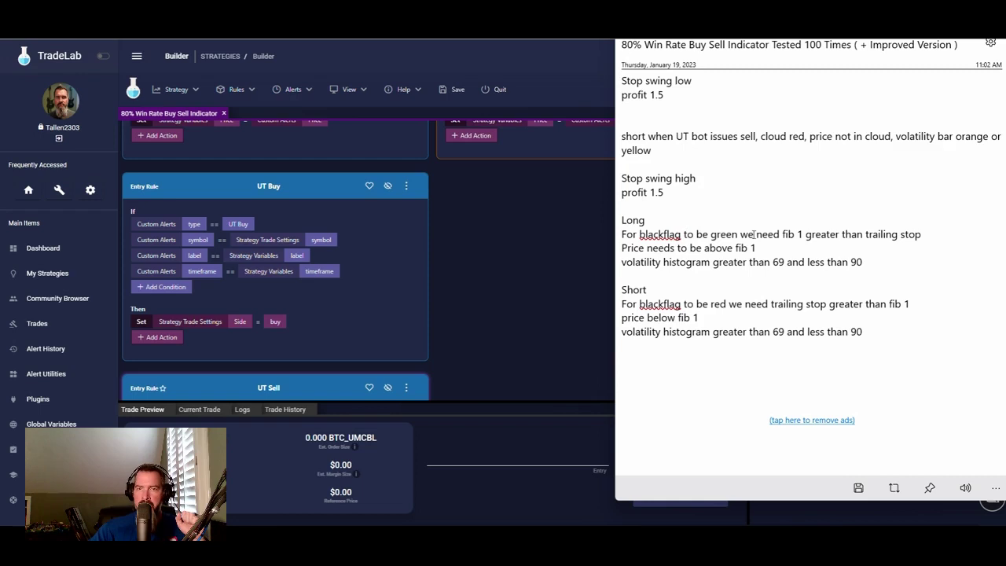
{"action": "left_click", "coordinate": [385, 309]}
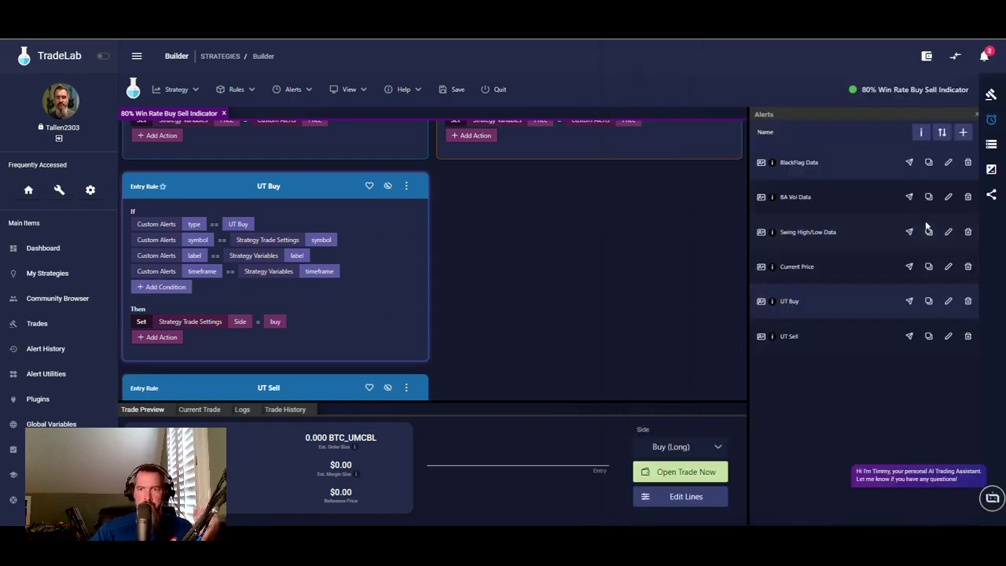
{"action": "left_click", "coordinate": [992, 144]}
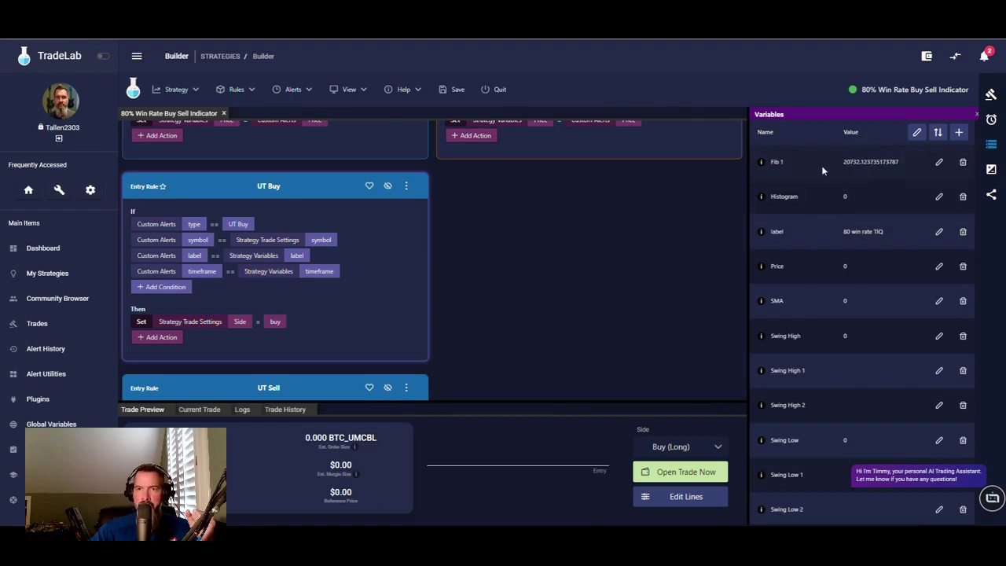
{"action": "scroll", "coordinate": [795, 230], "scroll_direction": "down", "scroll_amount": 2}
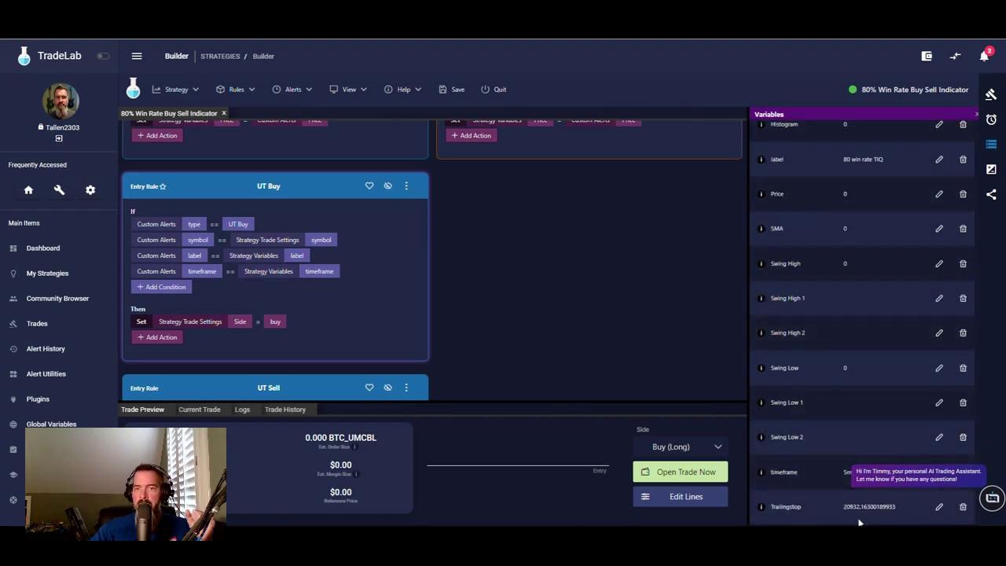
{"action": "scroll", "coordinate": [838, 319], "scroll_direction": "up", "scroll_amount": 2}
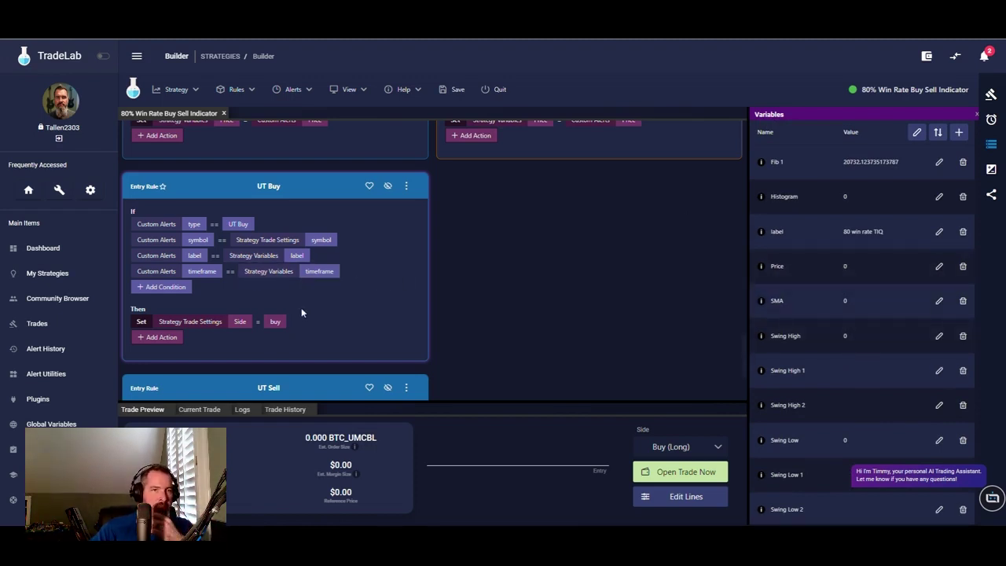
{"action": "left_click", "coordinate": [186, 288]}
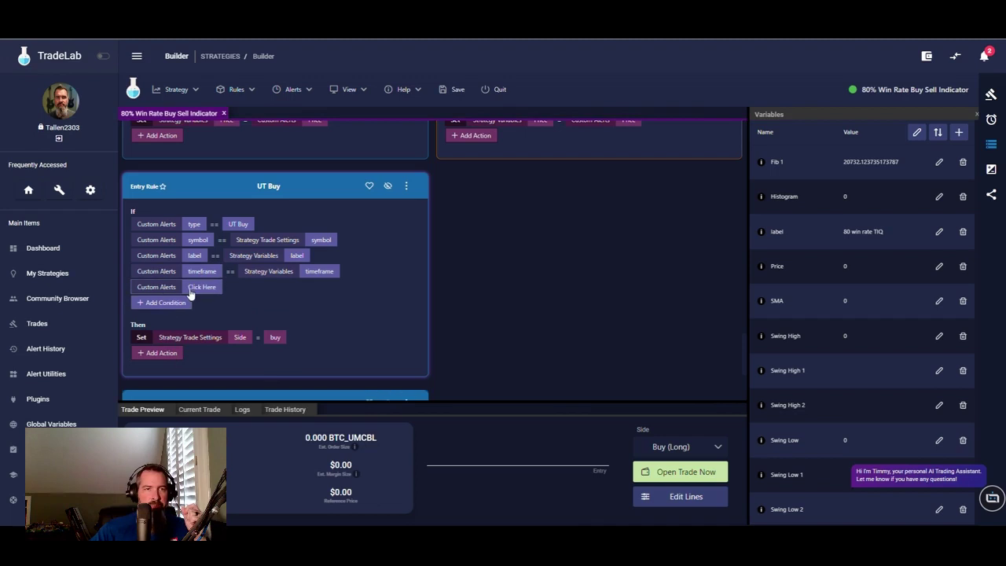
- Set the new UT Buy condition's field to Strategy Variables > Fib 1, checking the notes
{"action": "left_click", "coordinate": [206, 288]}
{"action": "left_click", "coordinate": [376, 280]}
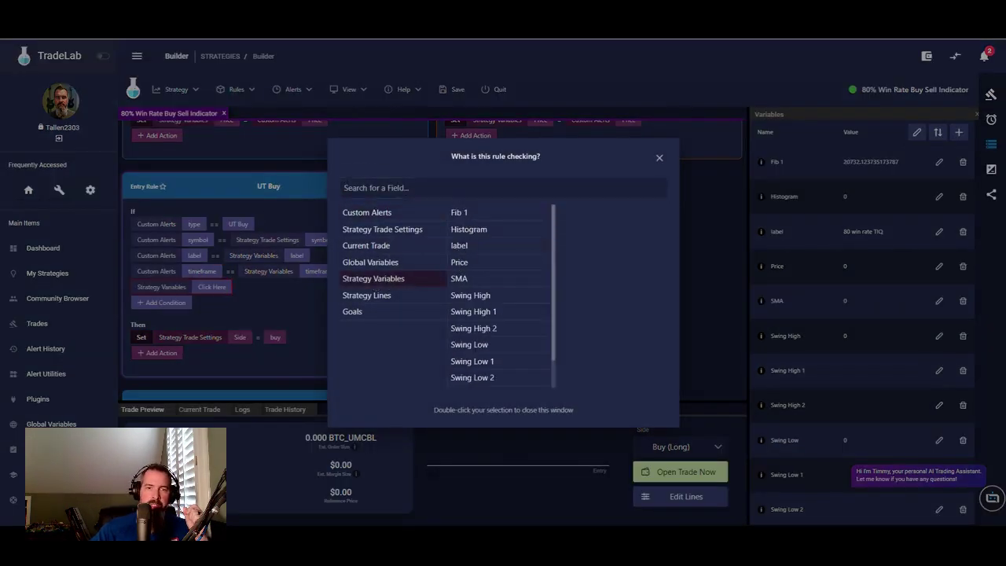
{"action": "key", "text": "alt+Tab"}
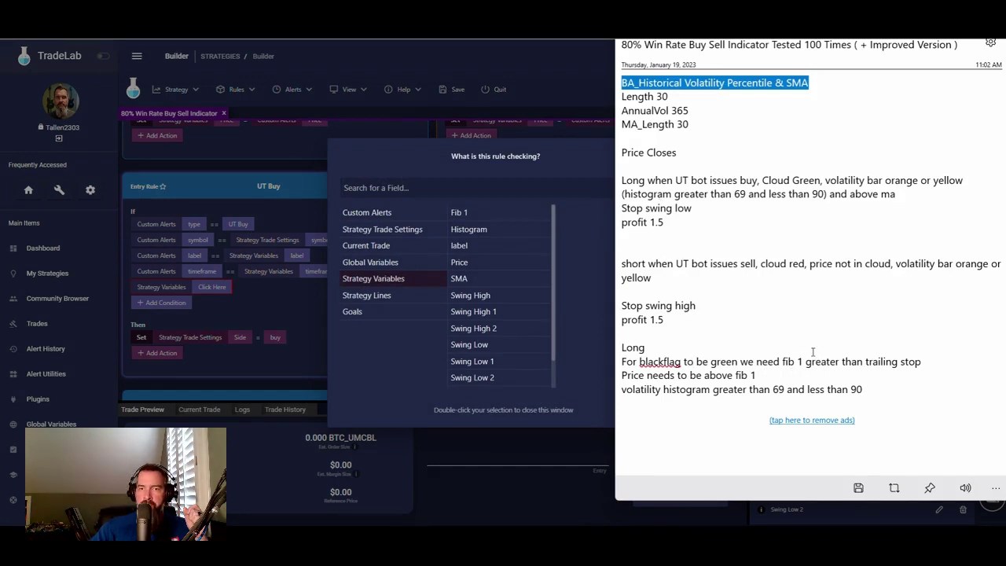
{"action": "left_click", "coordinate": [463, 213]}
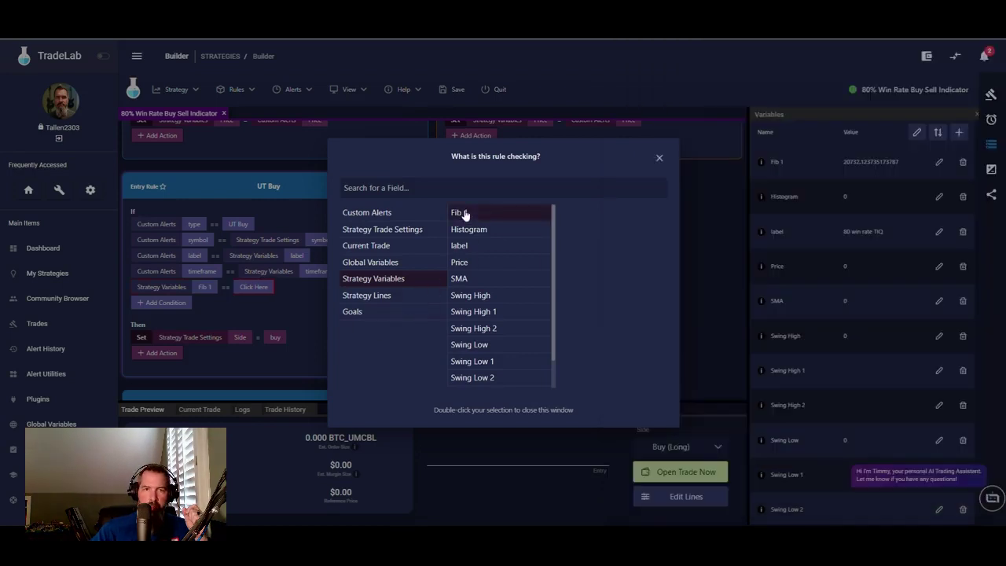
{"action": "left_click", "coordinate": [260, 289]}
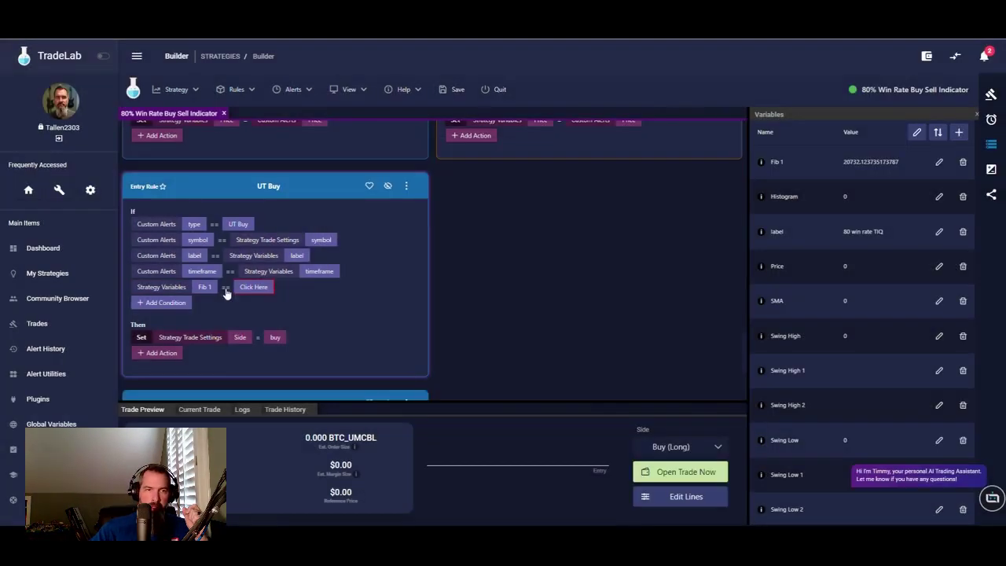
- Make the condition require Fib 1 greater than Trailingstop
{"action": "left_click", "coordinate": [226, 288]}
{"action": "left_click", "coordinate": [247, 339]}
{"action": "left_click", "coordinate": [251, 287]}
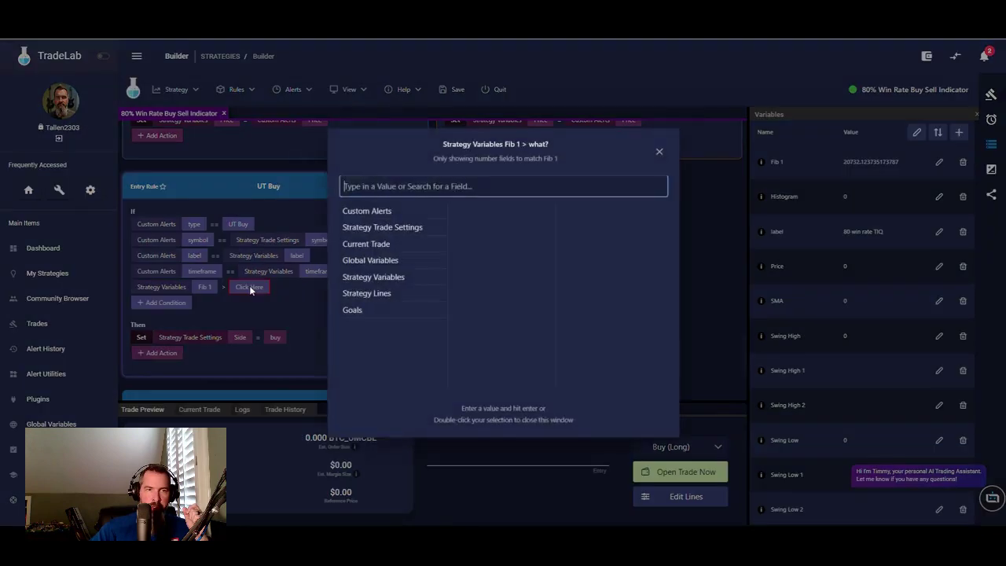
{"action": "left_click", "coordinate": [368, 279]}
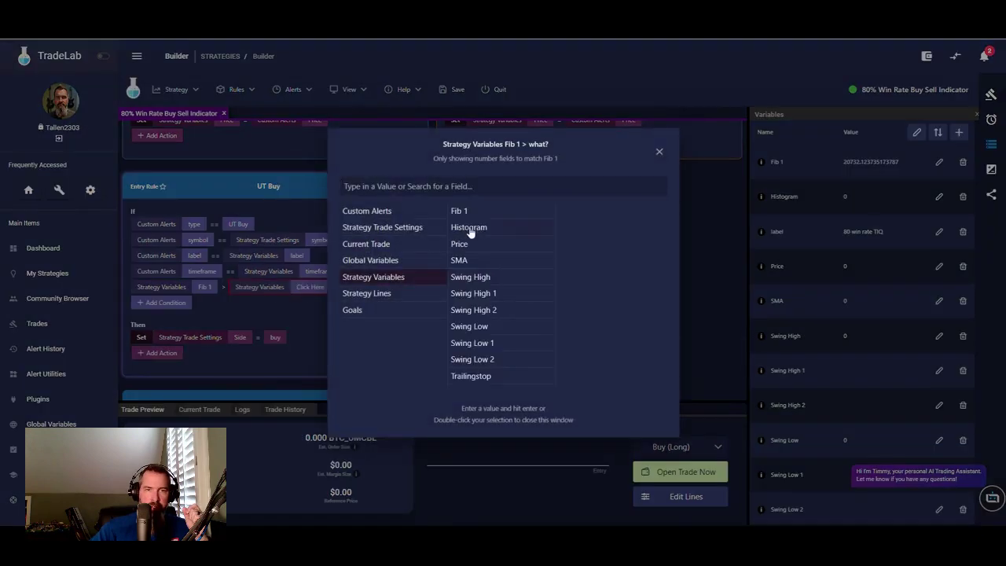
{"action": "double_click", "coordinate": [471, 377]}
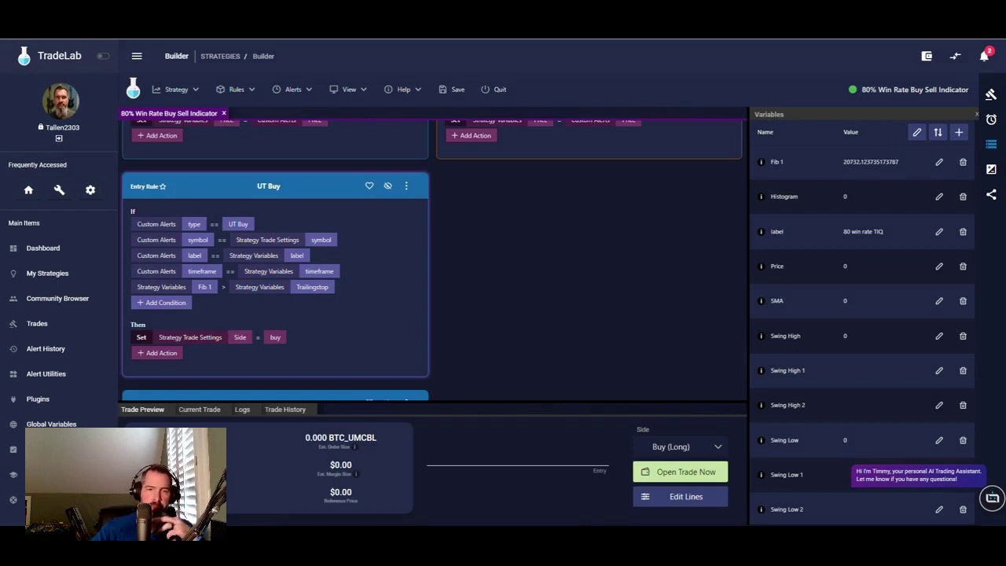
{"action": "key", "text": "alt+Tab"}
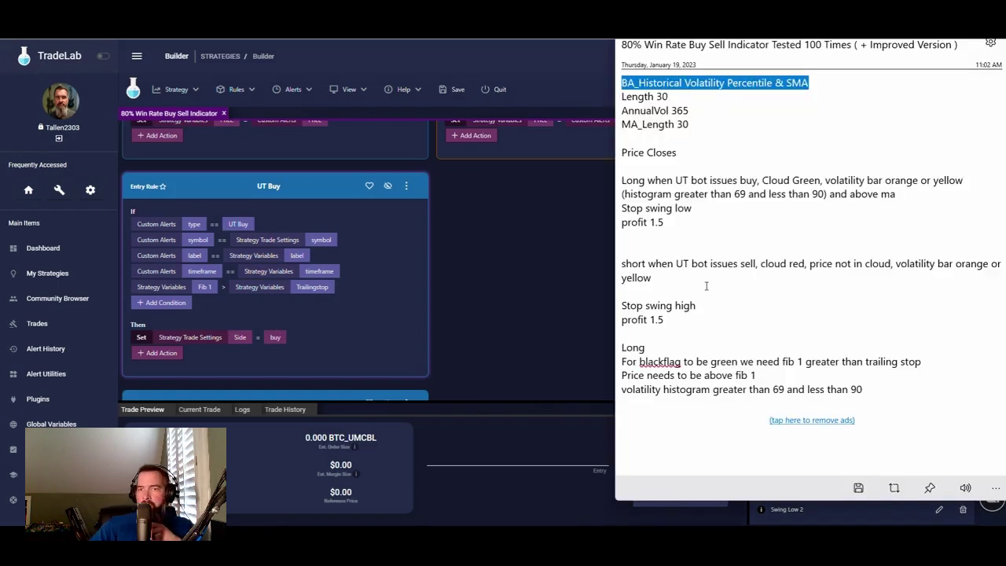
{"action": "scroll", "coordinate": [652, 353], "scroll_direction": "down", "scroll_amount": 3}
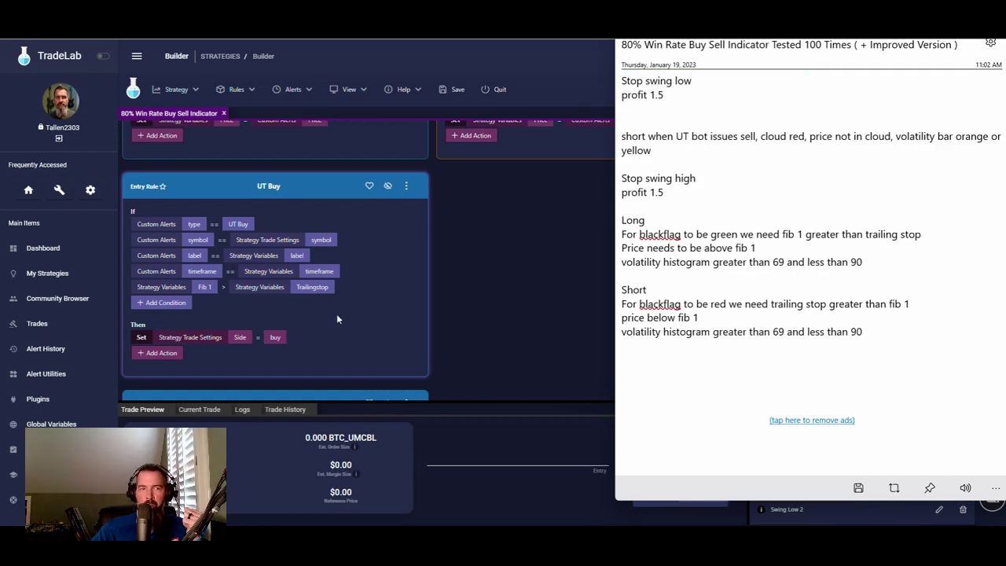
{"action": "left_click", "coordinate": [161, 302]}
- Add a UT Buy condition requiring Strategy Variables Price greater than Fib 1
{"action": "left_click", "coordinate": [165, 302]}
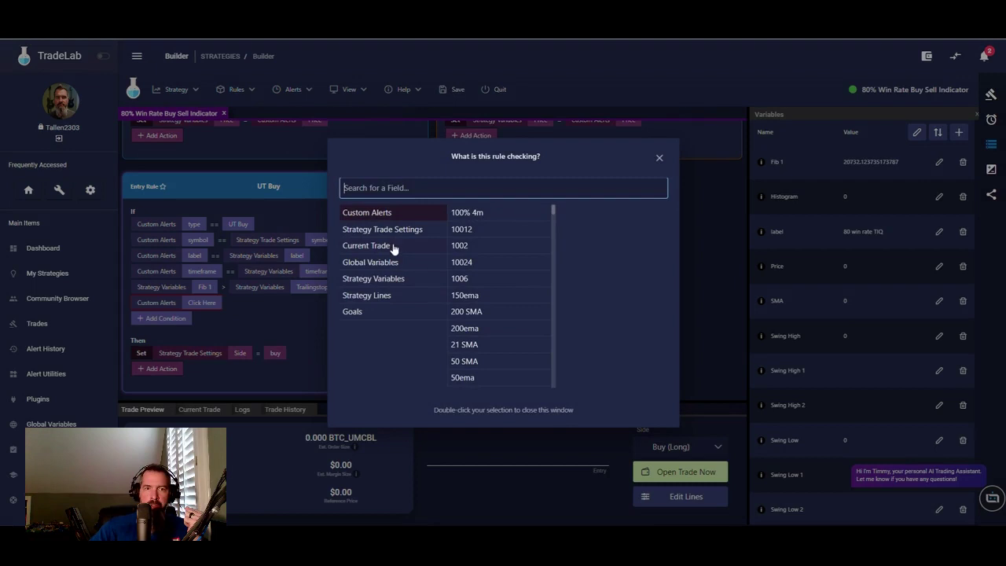
{"action": "left_click", "coordinate": [391, 279]}
{"action": "double_click", "coordinate": [472, 270]}
{"action": "left_click", "coordinate": [226, 302]}
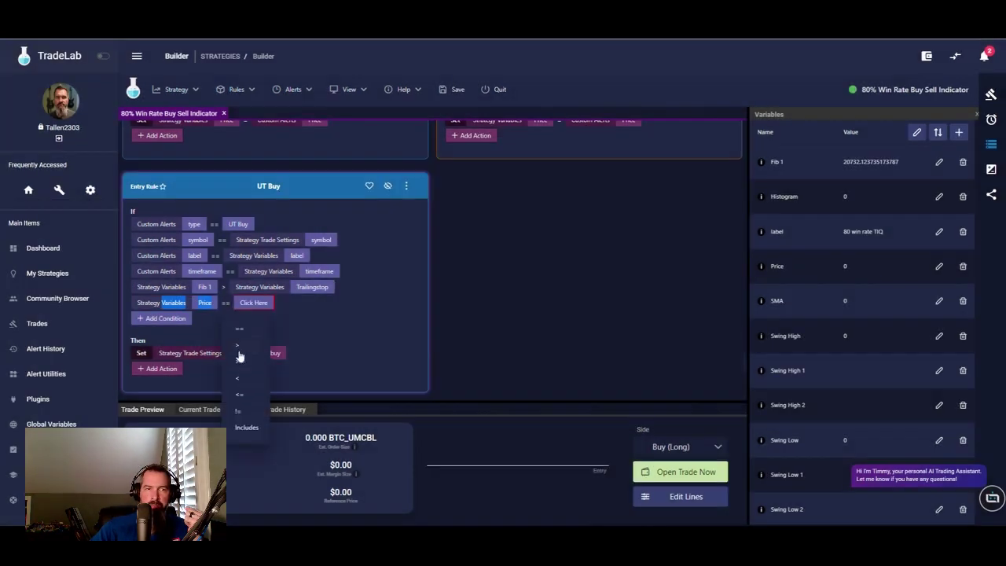
{"action": "left_click", "coordinate": [237, 346]}
{"action": "left_click", "coordinate": [254, 303]}
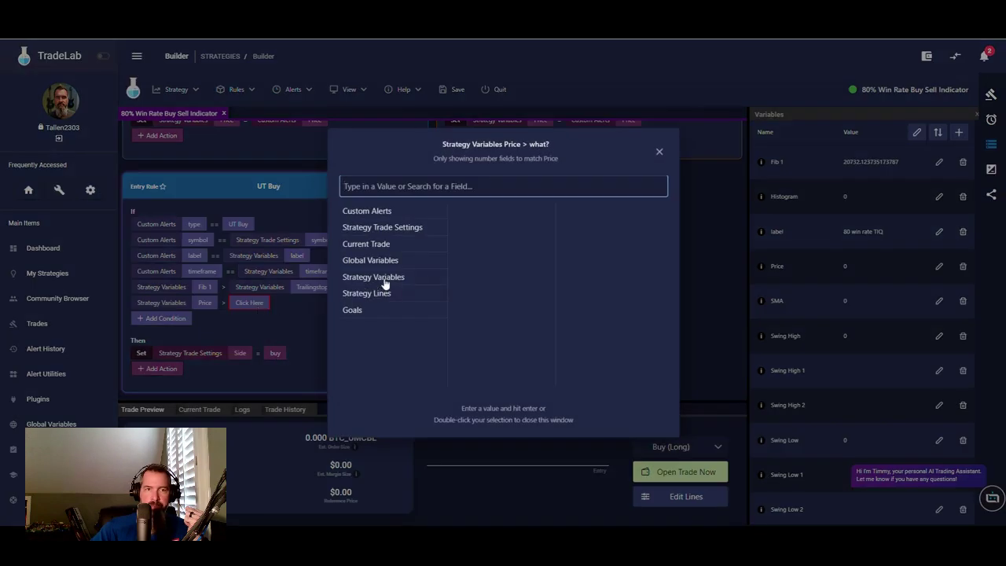
{"action": "left_click", "coordinate": [386, 281]}
{"action": "left_click", "coordinate": [460, 210]}
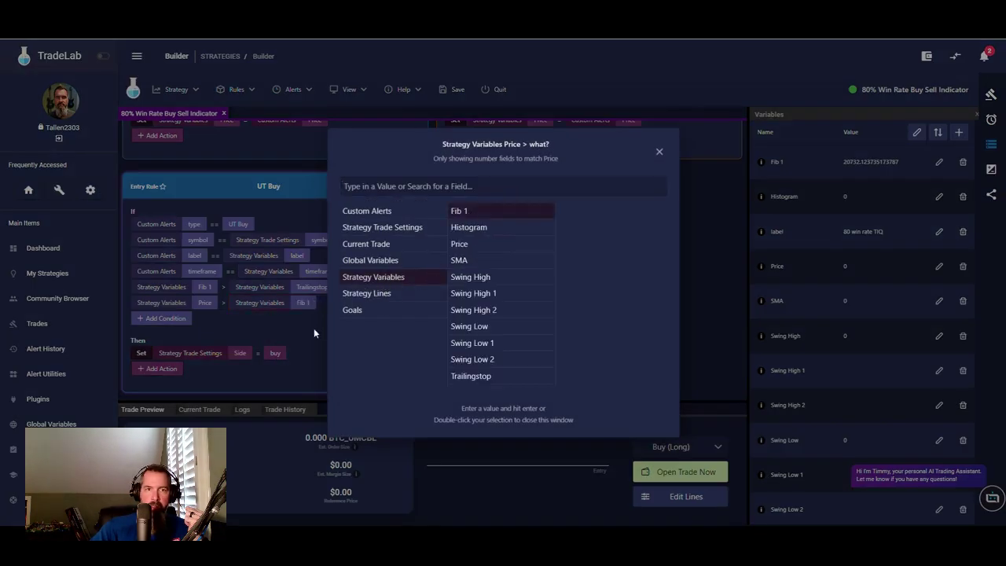
{"action": "left_click", "coordinate": [312, 333]}
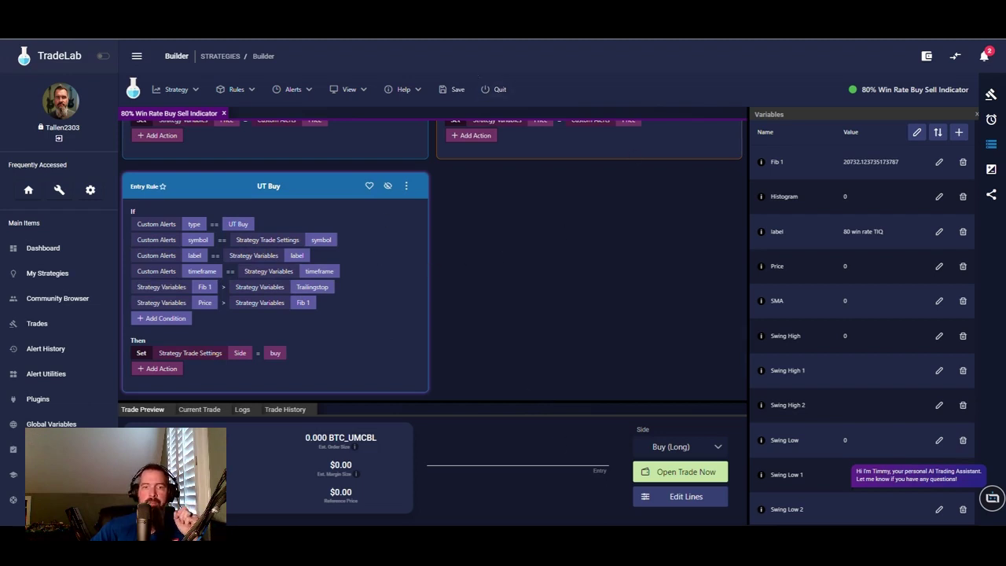
{"action": "key", "text": "alt+Tab"}
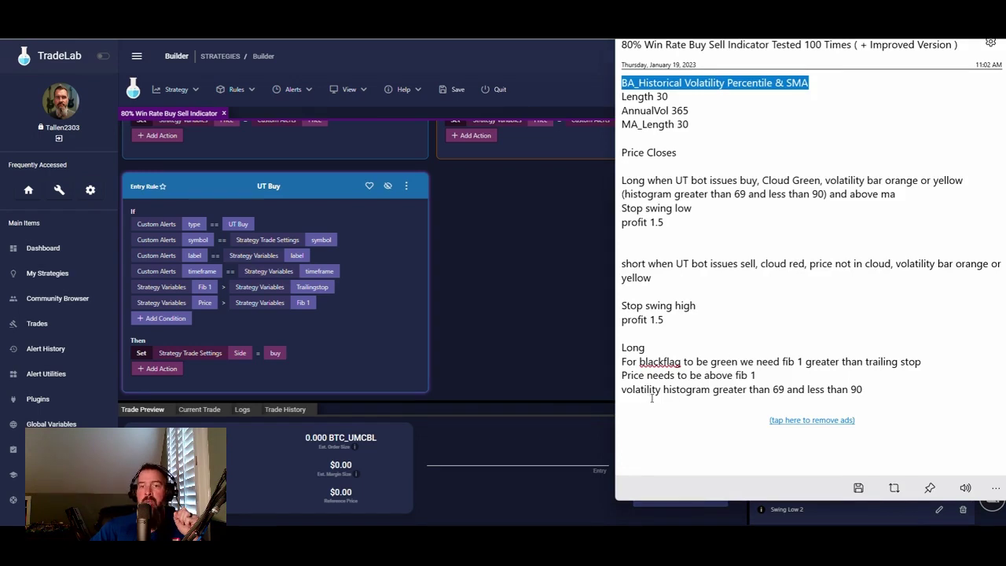
- Return to the builder, glance at the Alerts panel, then scroll the Variables list
{"action": "left_click", "coordinate": [507, 272]}
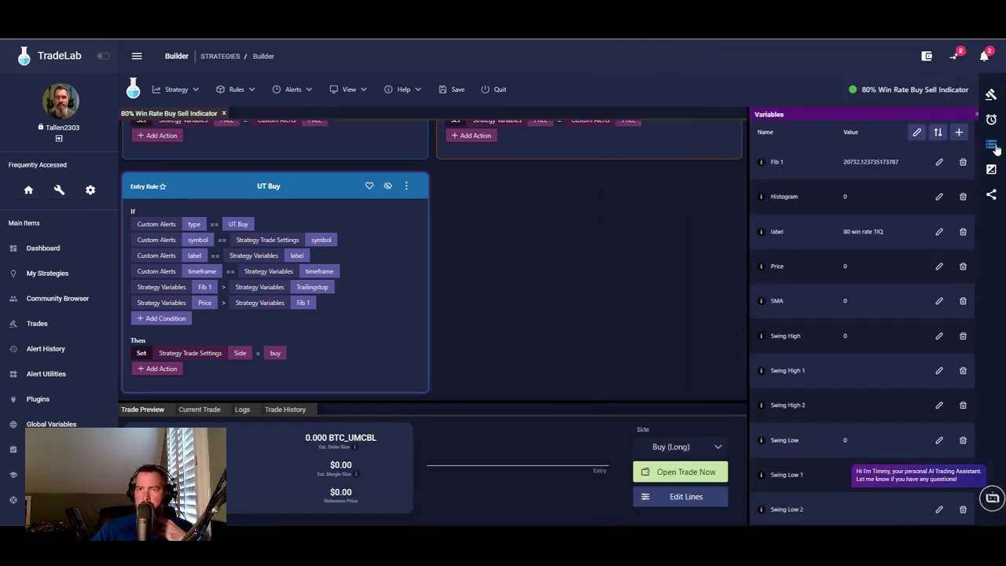
{"action": "left_click", "coordinate": [991, 119]}
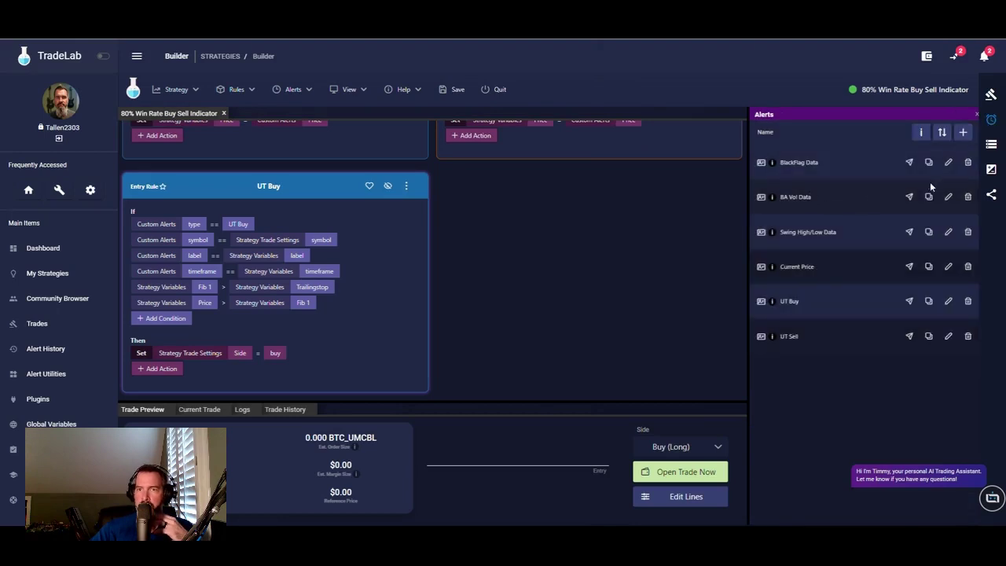
{"action": "left_click", "coordinate": [993, 145]}
{"action": "scroll", "coordinate": [870, 262], "scroll_direction": "down", "scroll_amount": 1}
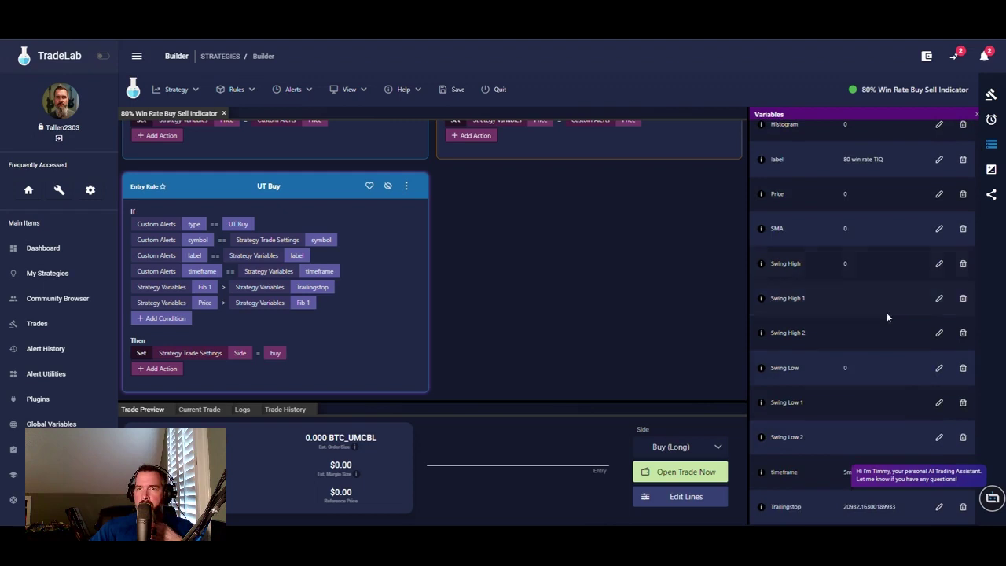
{"action": "scroll", "coordinate": [837, 398], "scroll_direction": "up", "scroll_amount": 1}
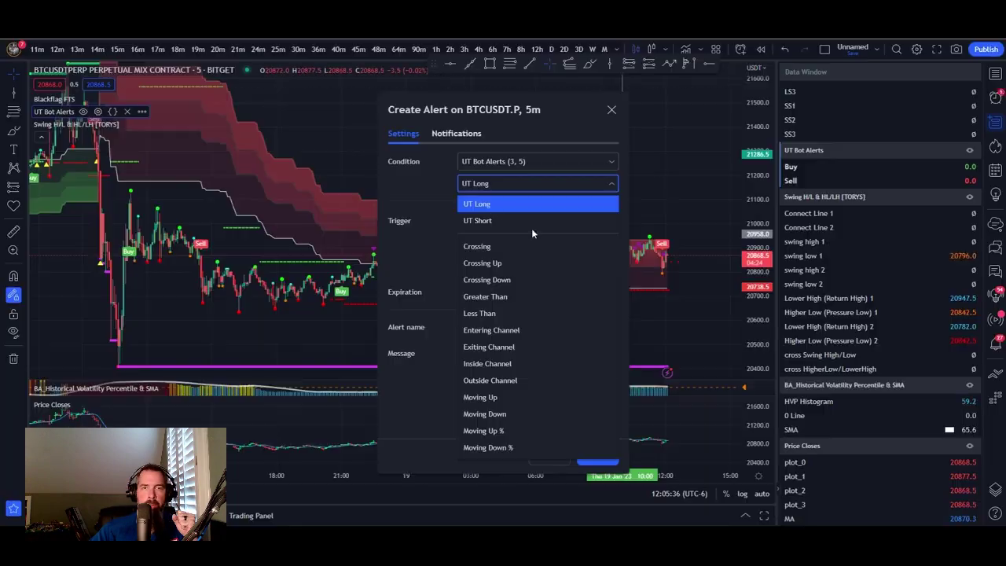
- Cancel the UT Long alert and switch BA Vol Data's trigger to Once Per Minute
{"action": "left_click", "coordinate": [612, 109]}
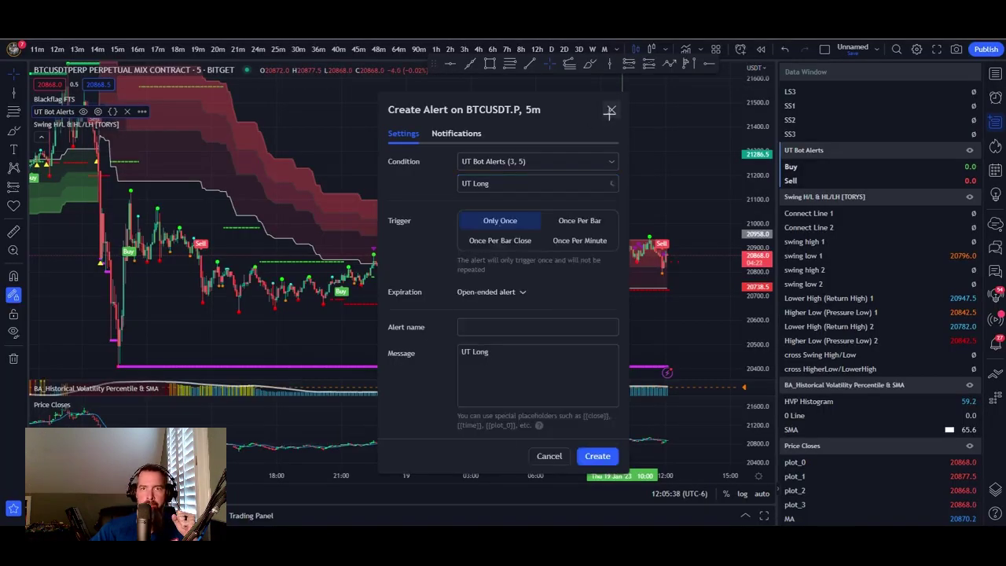
{"action": "left_click", "coordinate": [612, 109]}
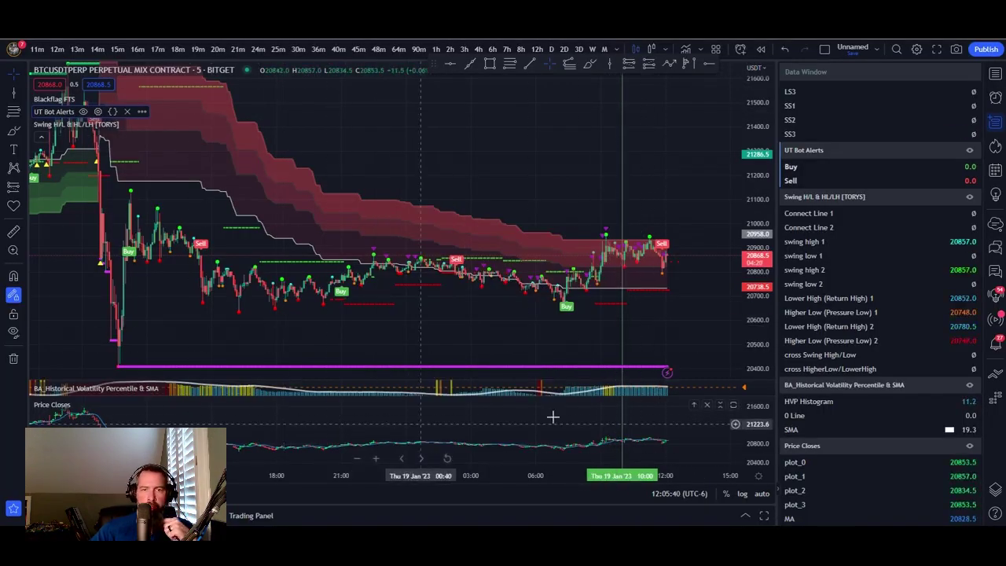
{"action": "left_click", "coordinate": [996, 98]}
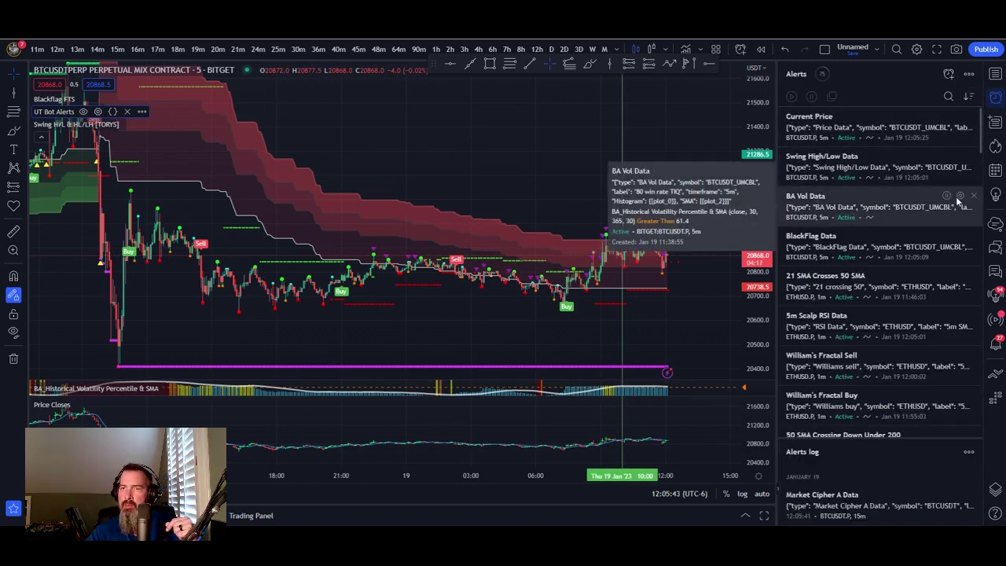
{"action": "left_click", "coordinate": [960, 197]}
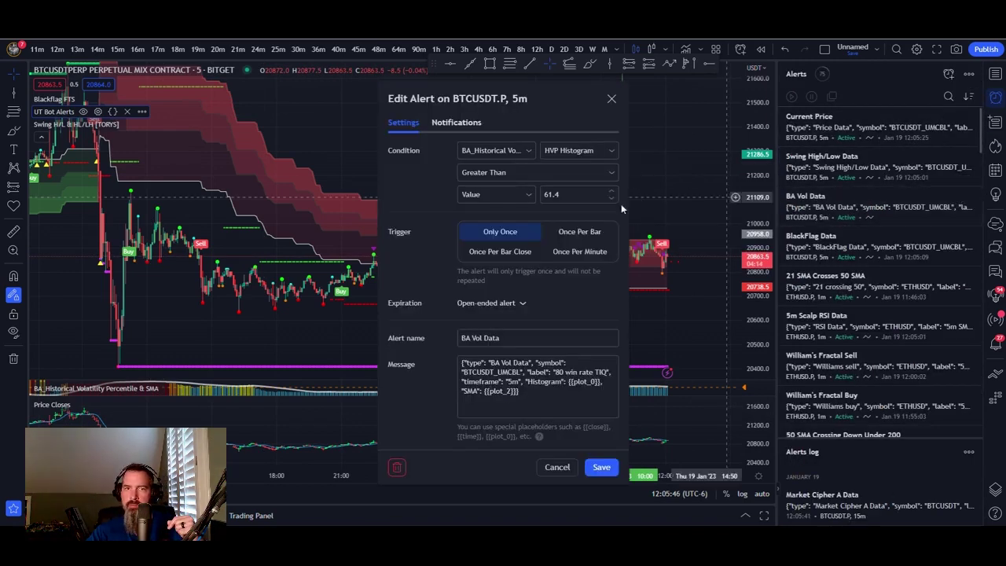
{"action": "left_click", "coordinate": [566, 252]}
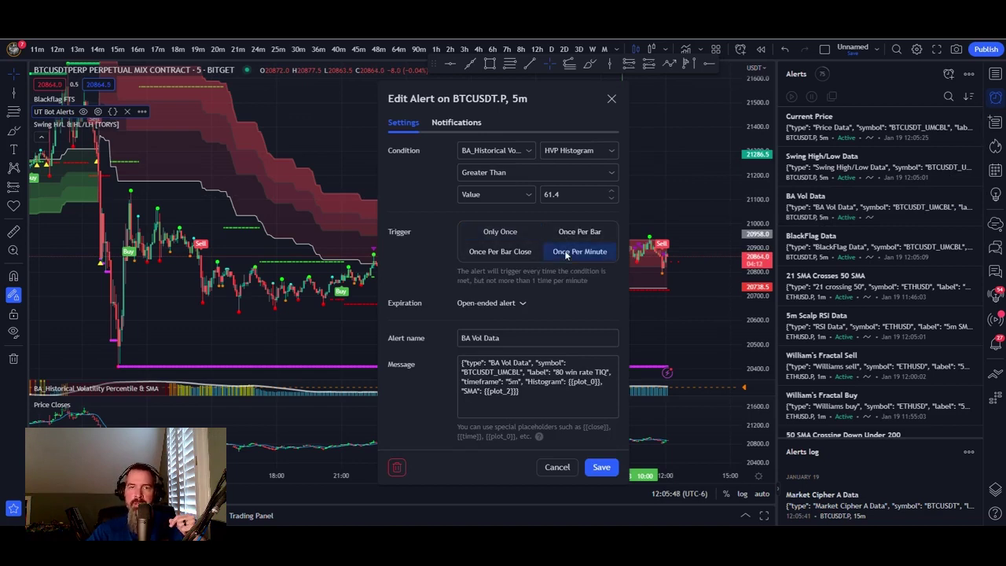
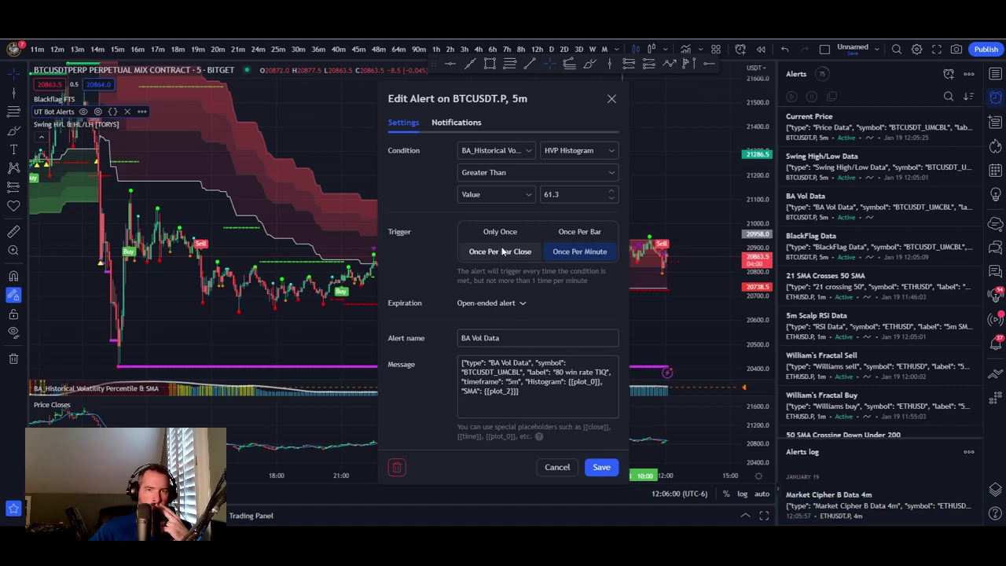
- Replace the BA Vol Data alert's 61.3 value with -5 and save the alert
{"action": "left_click", "coordinate": [576, 195]}
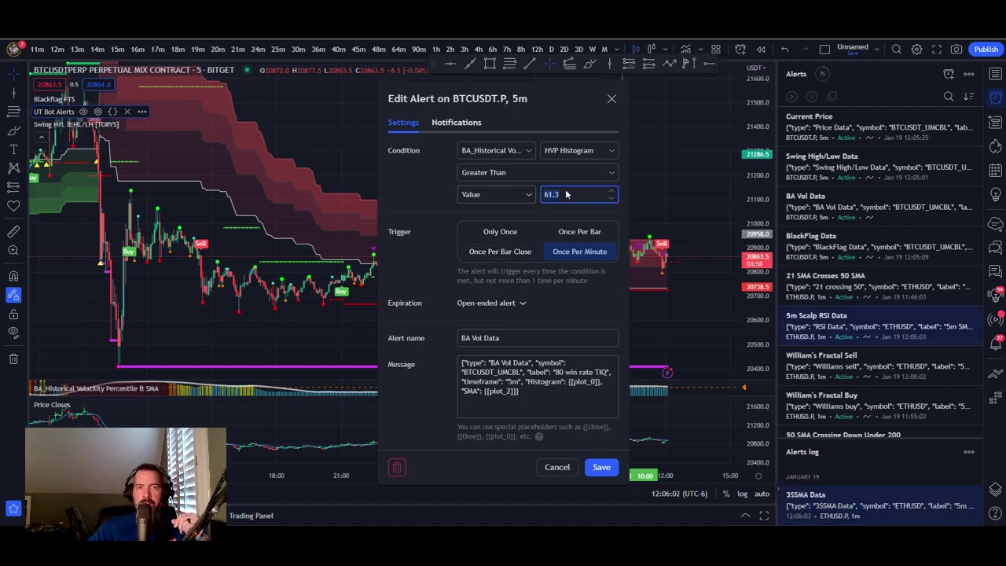
{"action": "key", "text": "BackSpace"}
{"action": "key", "text": "BackSpace"}
{"action": "key", "text": "BackSpace"}
{"action": "key", "text": "BackSpace"}
{"action": "type", "text": "-5"}
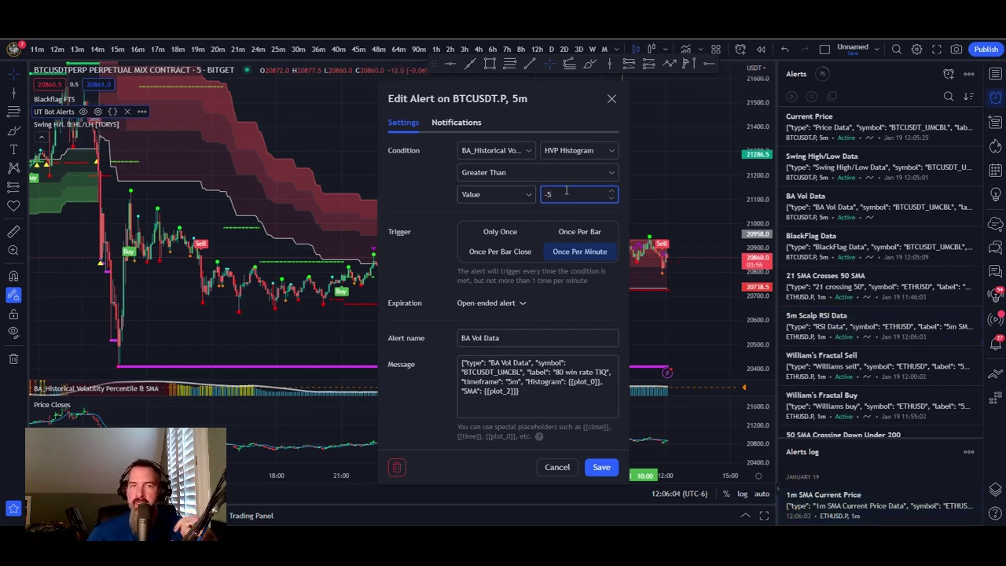
{"action": "left_click", "coordinate": [583, 250]}
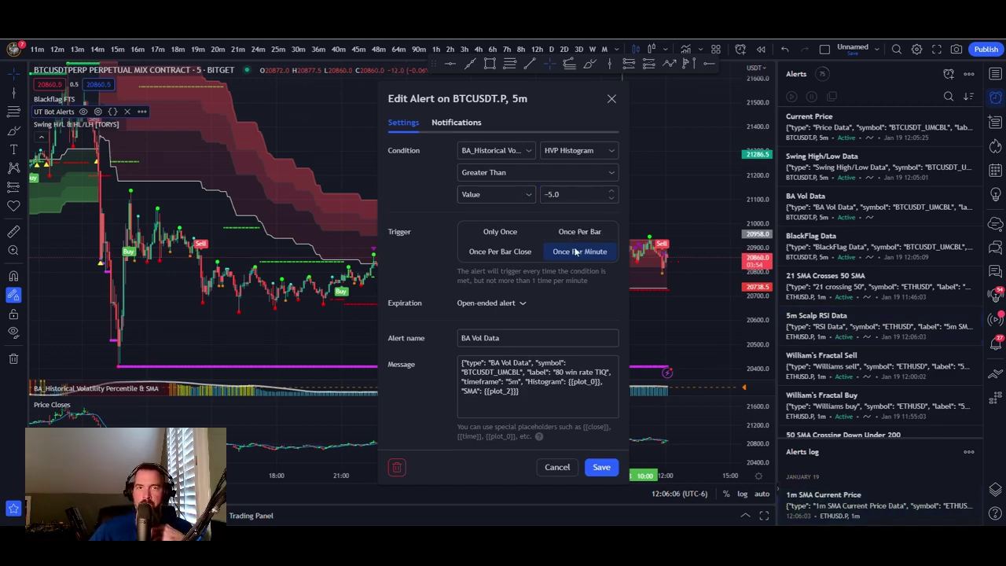
{"action": "left_click", "coordinate": [600, 468]}
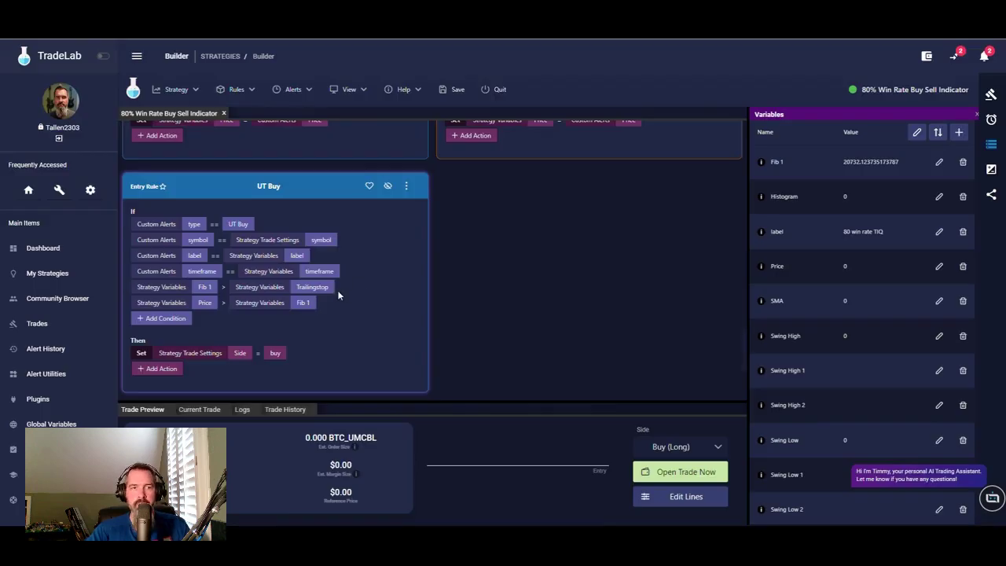
- Add a UT Buy condition requiring Histogram greater than 69
{"action": "scroll", "coordinate": [338, 295], "scroll_direction": "down", "scroll_amount": 1}
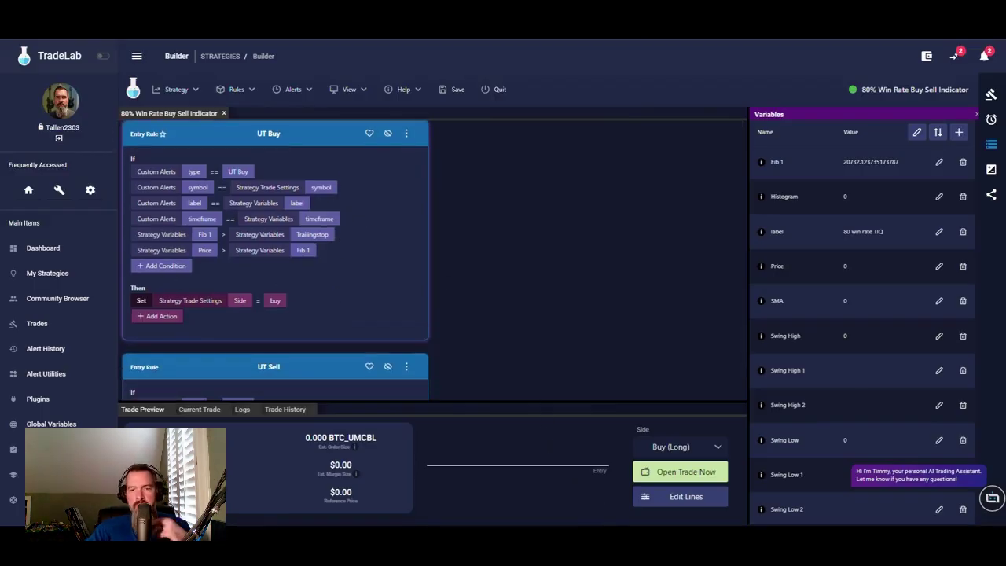
{"action": "key", "text": "alt+Tab"}
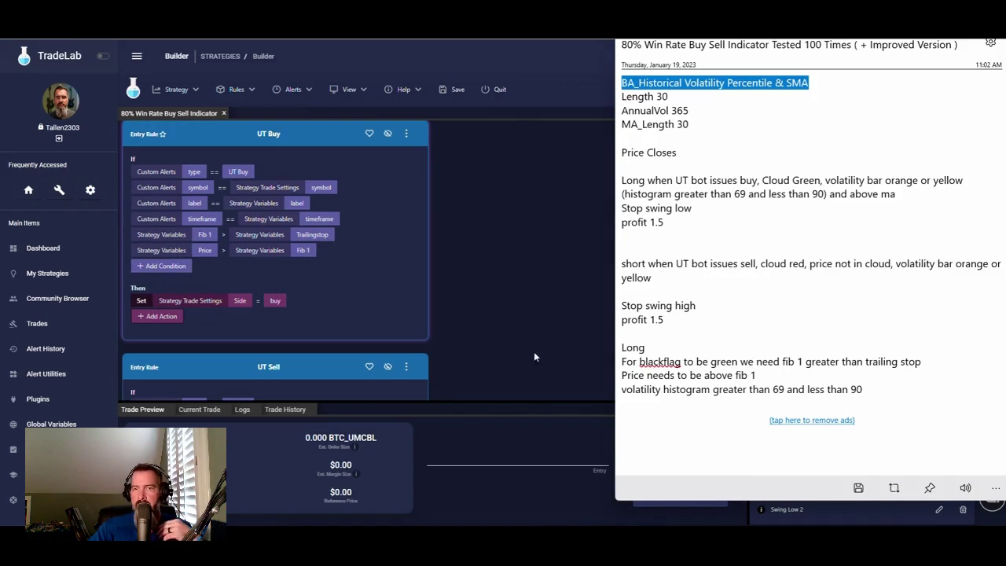
{"action": "left_click", "coordinate": [161, 266]}
{"action": "left_click", "coordinate": [201, 266]}
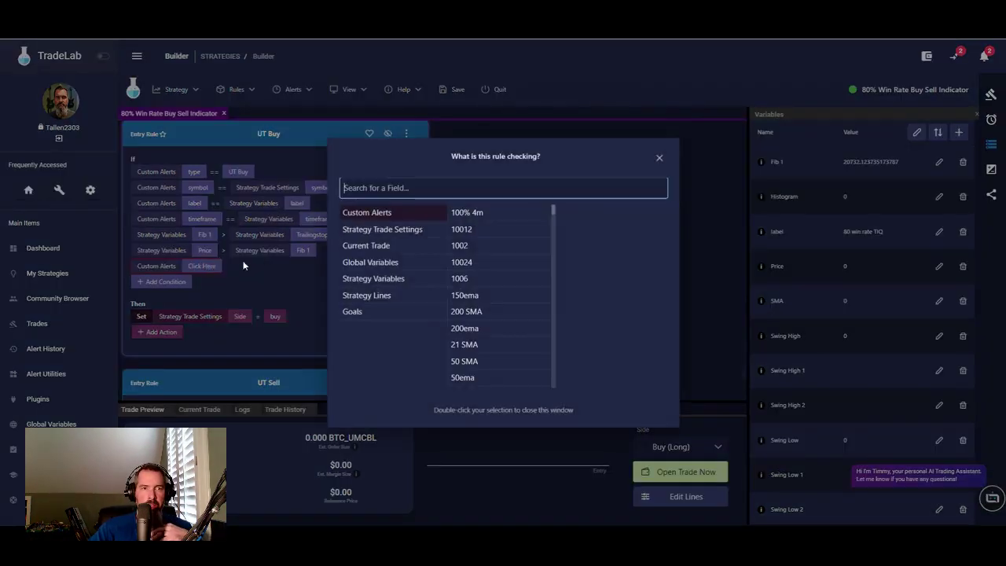
{"action": "left_click", "coordinate": [397, 284]}
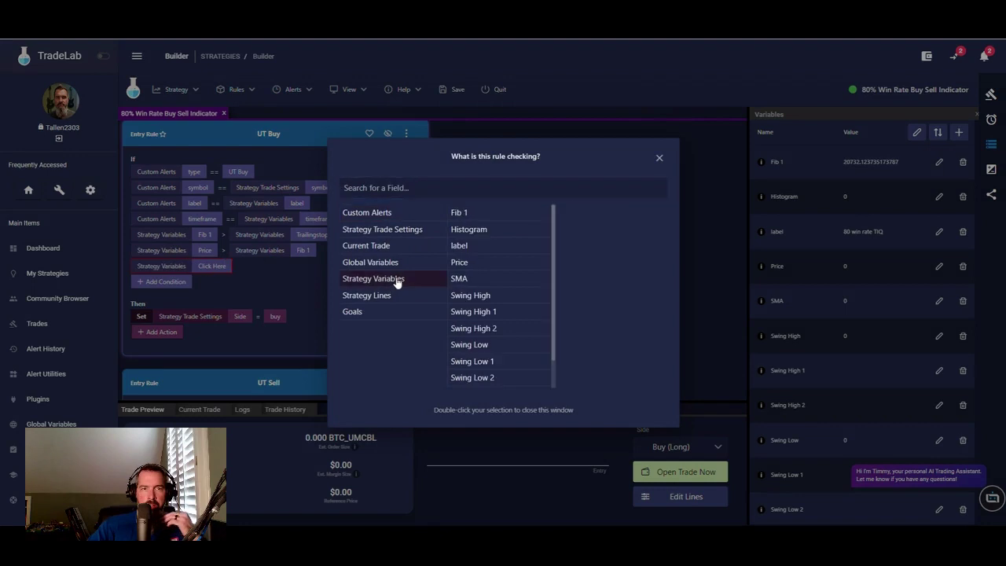
{"action": "left_click", "coordinate": [471, 231]}
{"action": "left_click", "coordinate": [233, 267]}
{"action": "left_click", "coordinate": [239, 266]}
{"action": "left_click", "coordinate": [265, 299]}
{"action": "left_click", "coordinate": [270, 266]}
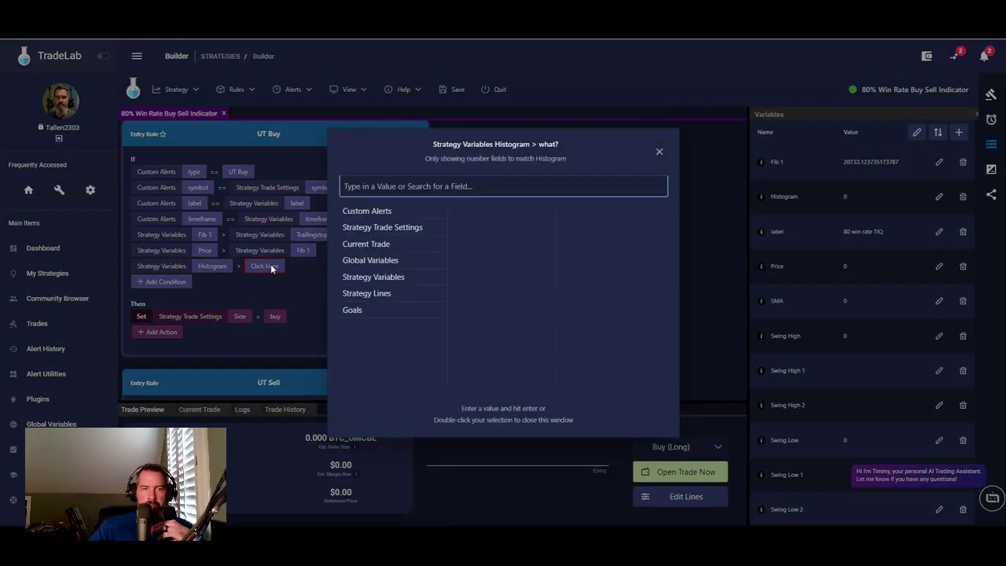
{"action": "type", "text": "69"}
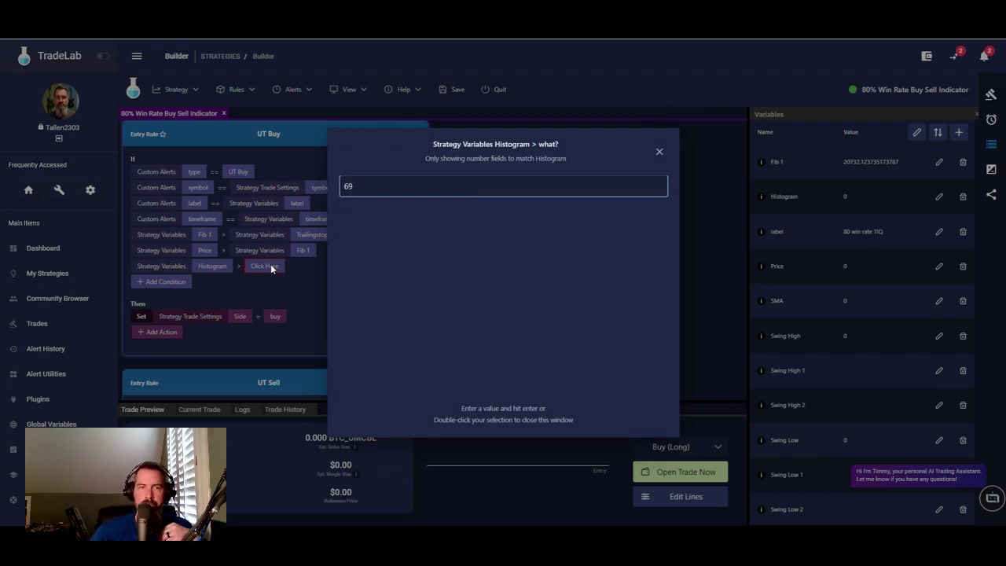
{"action": "key", "text": "Return"}
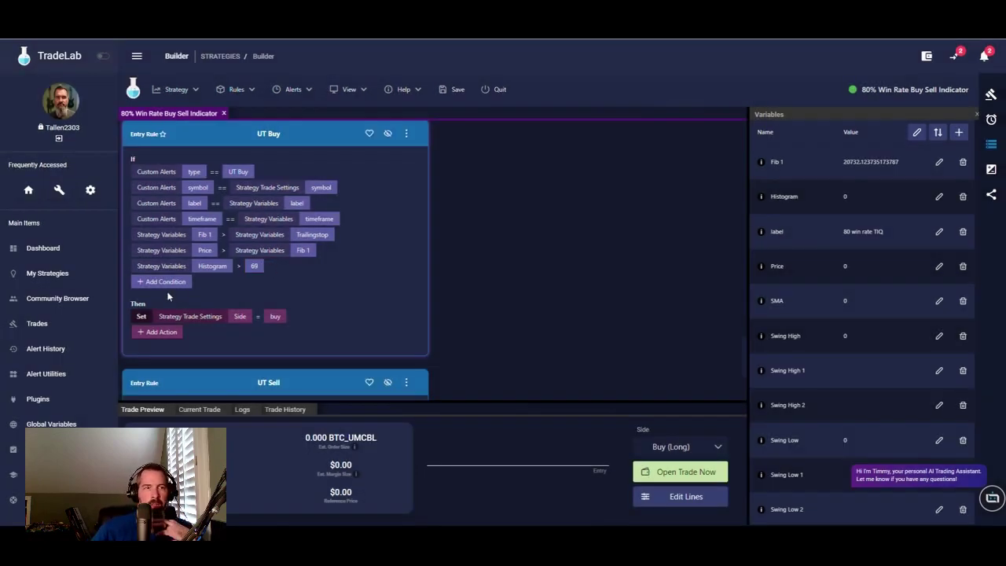
- Add a second UT Buy condition requiring Histogram less than 90
{"action": "left_click", "coordinate": [169, 283]}
{"action": "left_click", "coordinate": [174, 283]}
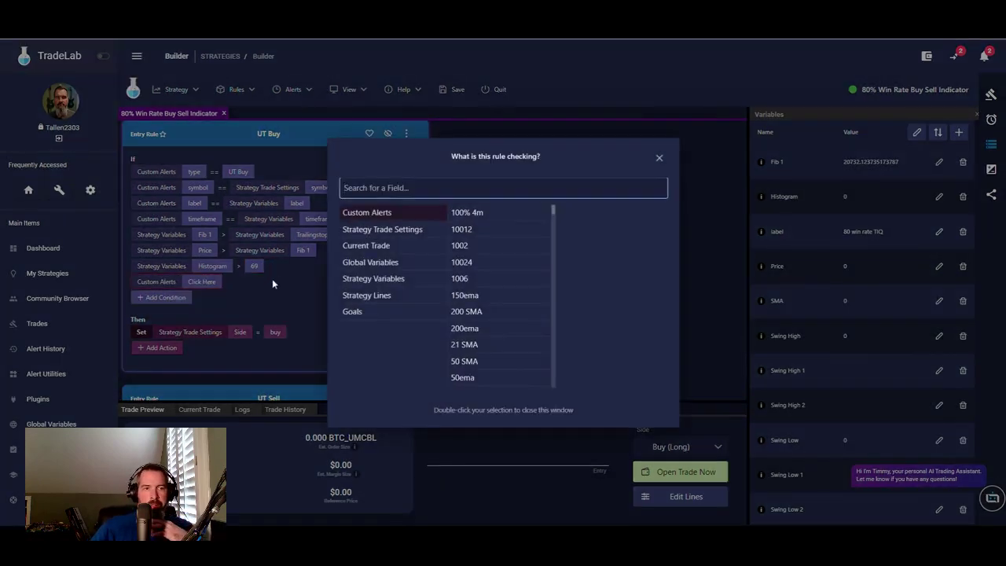
{"action": "left_click", "coordinate": [358, 279]}
{"action": "double_click", "coordinate": [470, 229]}
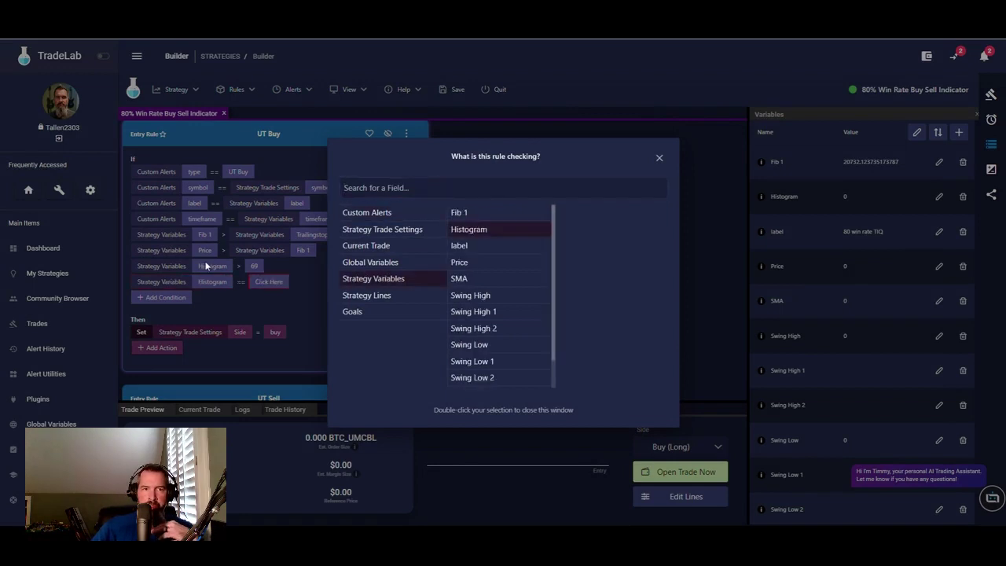
{"action": "left_click", "coordinate": [241, 284]}
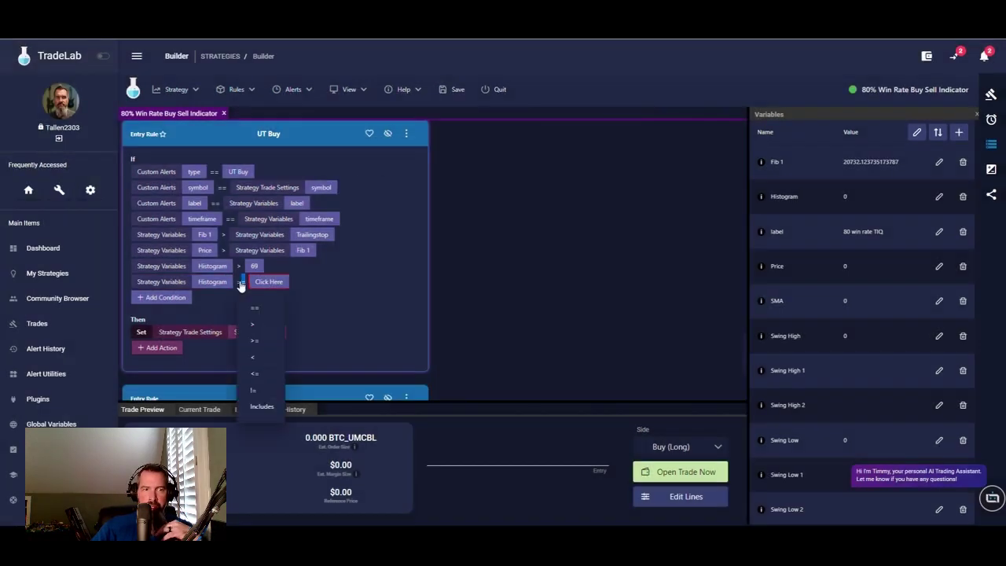
{"action": "left_click", "coordinate": [259, 358]}
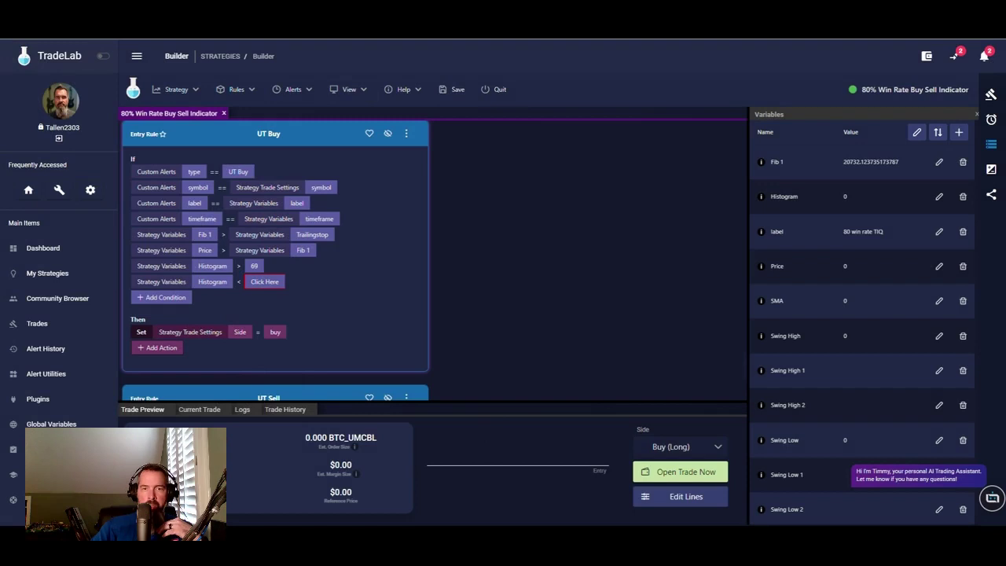
{"action": "key", "text": "alt+Tab"}
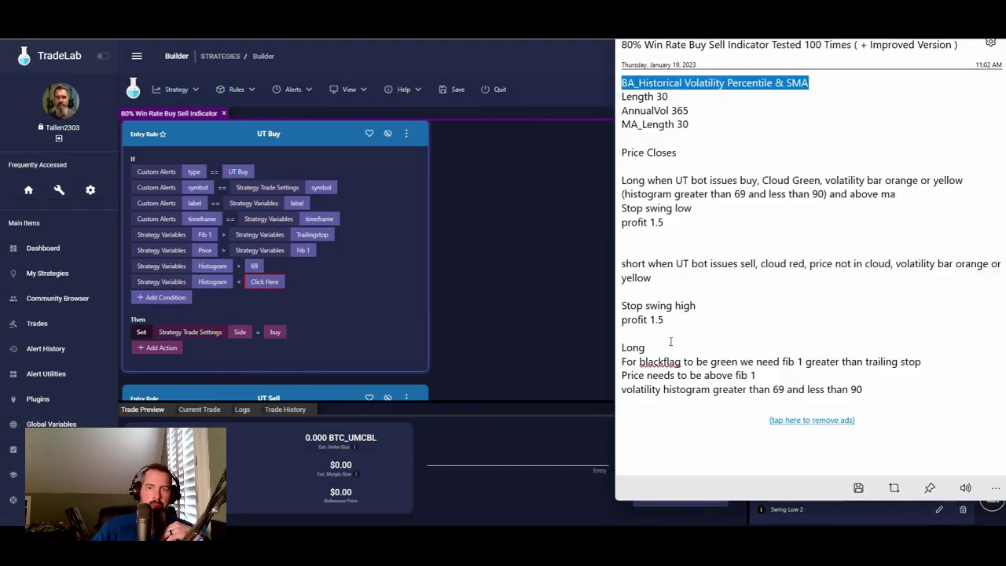
{"action": "key", "text": "alt+Tab"}
{"action": "left_click", "coordinate": [258, 282]}
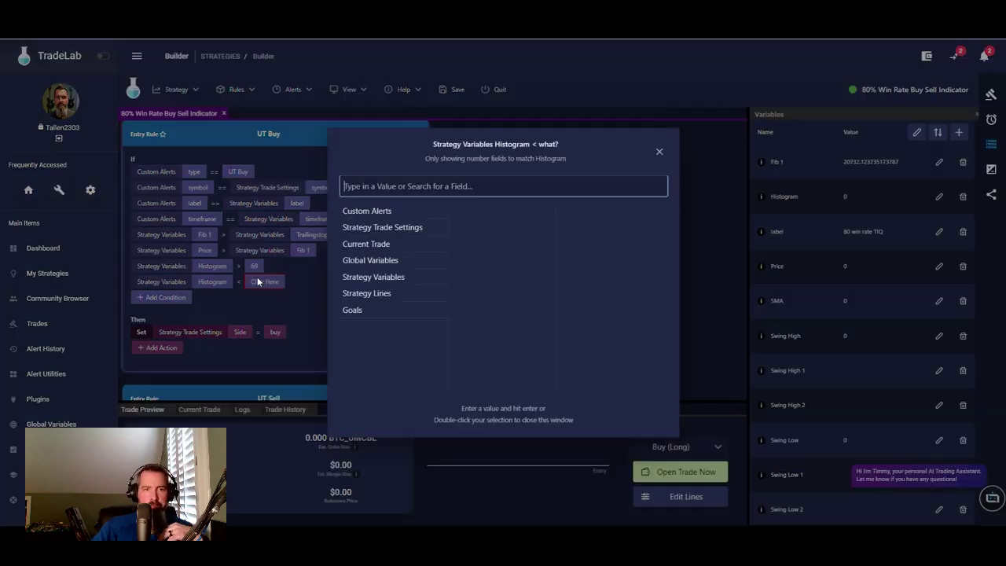
{"action": "type", "text": "90"}
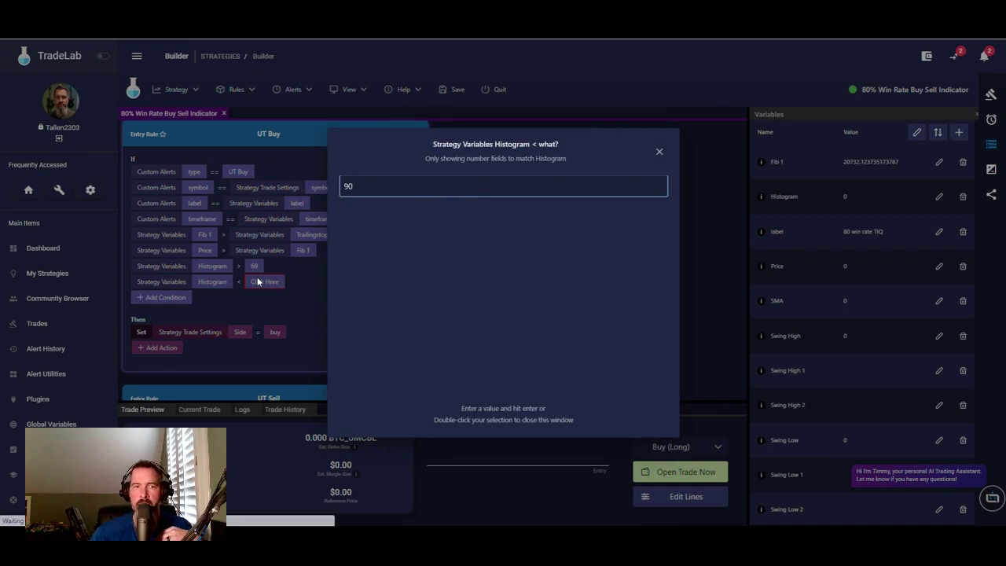
{"action": "key", "text": "Return"}
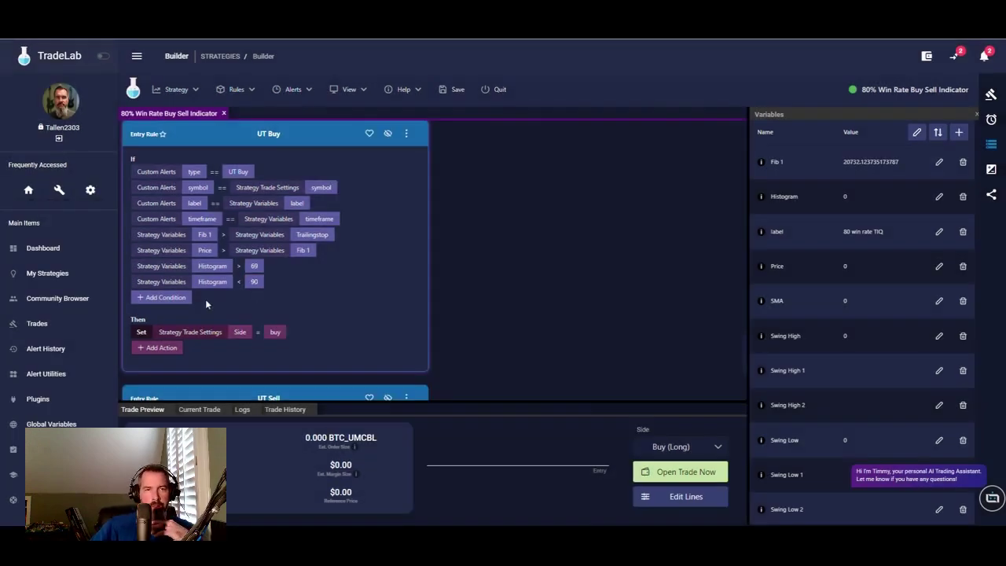
- Add the UT Buy condition 'Histogram > SMA', choosing both from Strategy Variables
{"action": "left_click", "coordinate": [168, 298]}
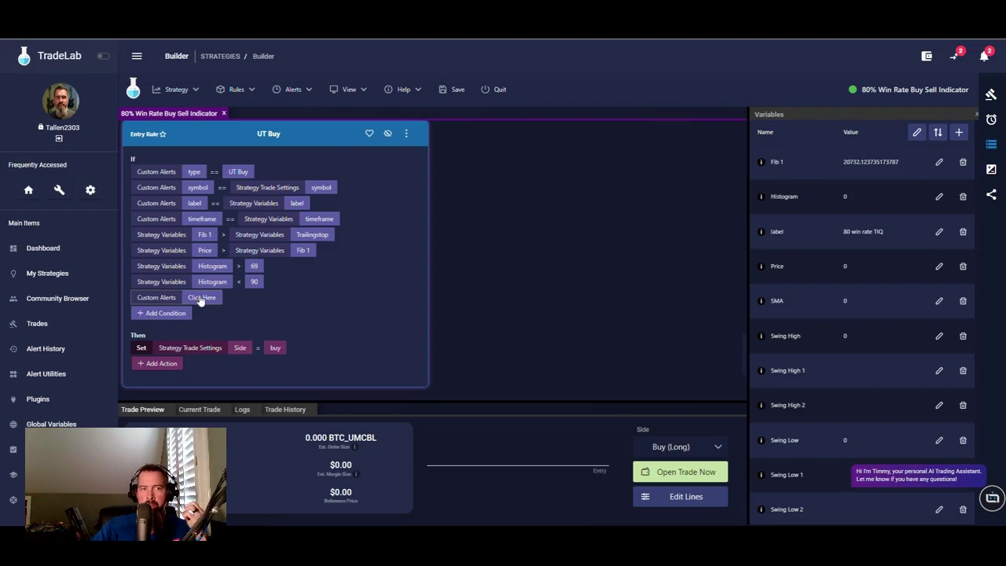
{"action": "left_click", "coordinate": [201, 299]}
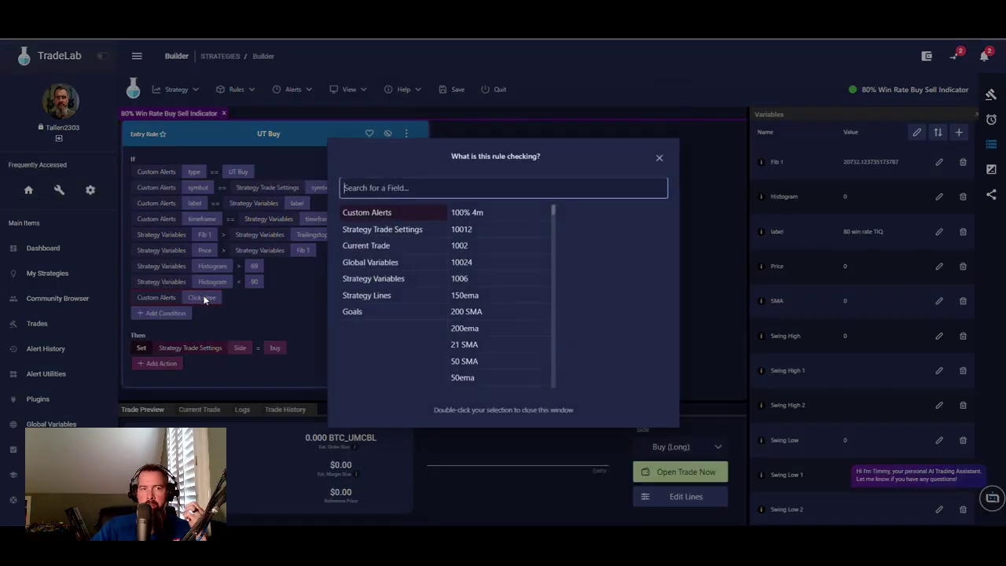
{"action": "left_click", "coordinate": [386, 280]}
{"action": "left_click", "coordinate": [471, 229]}
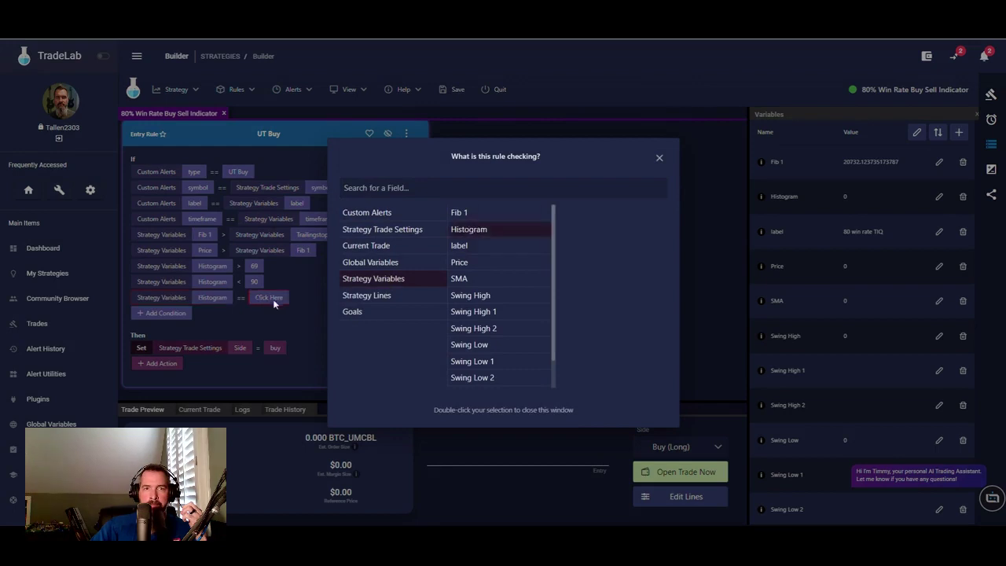
{"action": "left_click", "coordinate": [277, 302]}
{"action": "left_click", "coordinate": [241, 298]}
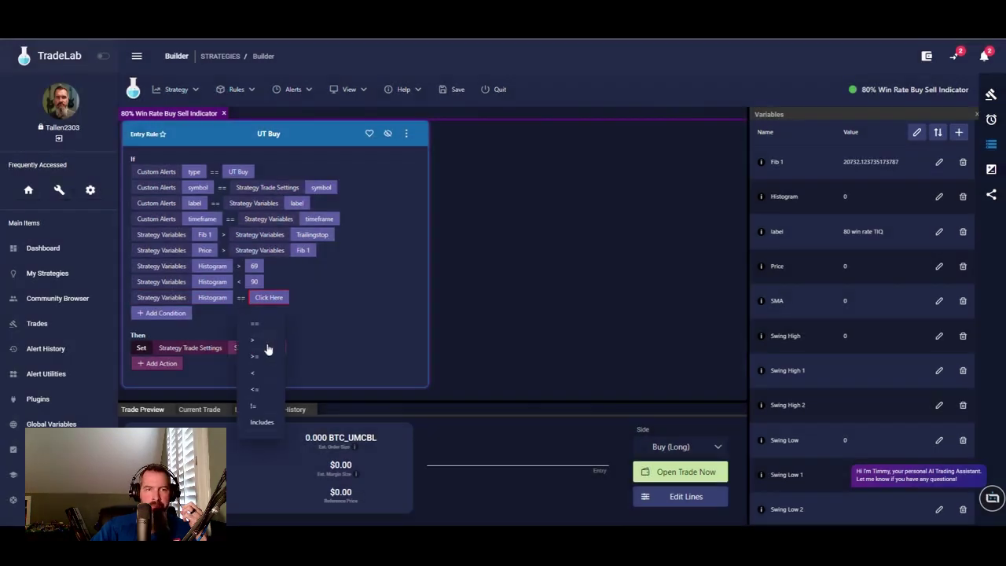
{"action": "left_click", "coordinate": [267, 343]}
{"action": "left_click", "coordinate": [272, 299]}
{"action": "left_click", "coordinate": [368, 277]}
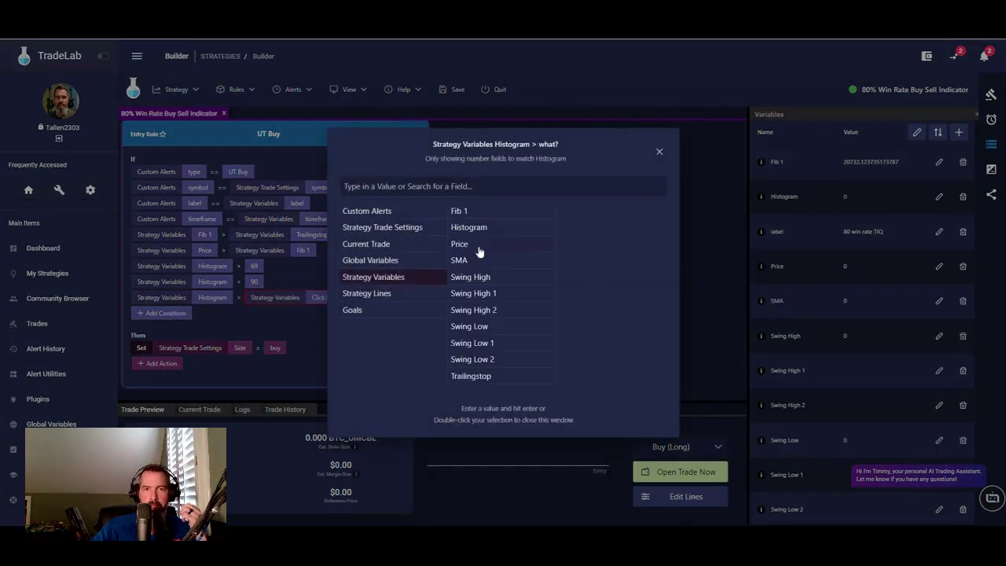
{"action": "left_click", "coordinate": [461, 260]}
{"action": "left_click", "coordinate": [302, 329]}
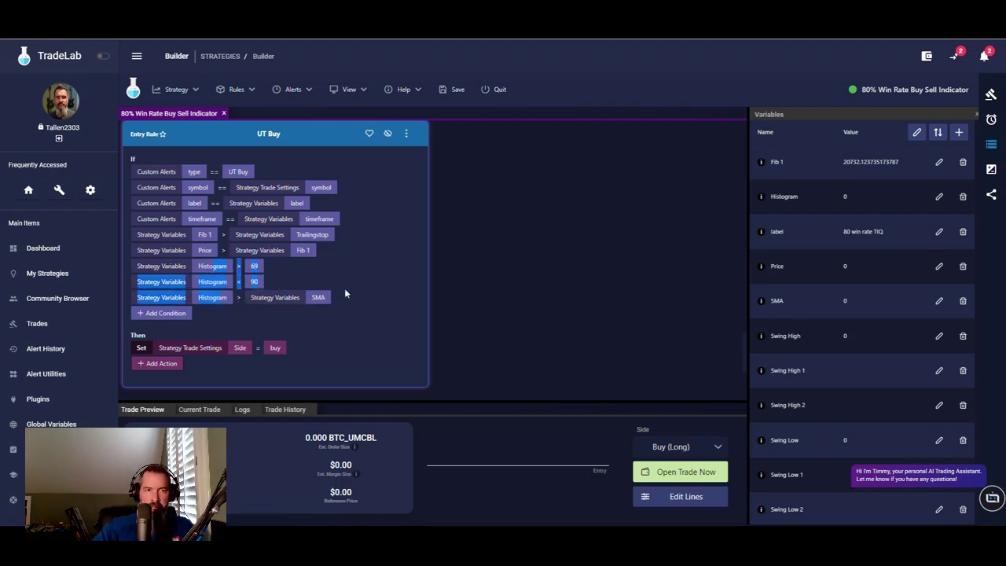
{"action": "scroll", "coordinate": [385, 302], "scroll_direction": "down", "scroll_amount": 1}
- Add a UT Sell condition requiring Fib 1 less than Trailingstop
{"action": "scroll", "coordinate": [393, 302], "scroll_direction": "down", "scroll_amount": 2}
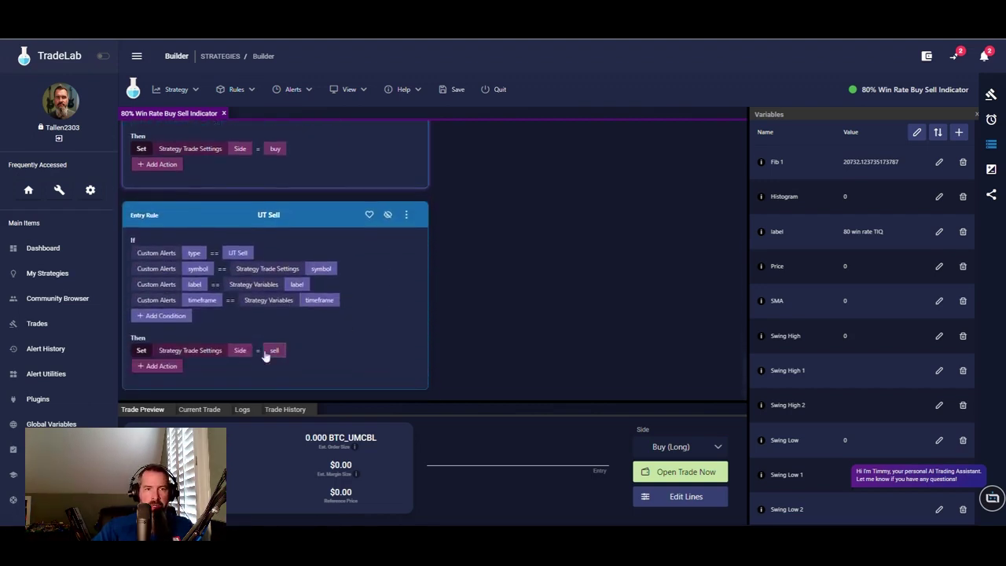
{"action": "scroll", "coordinate": [306, 337], "scroll_direction": "up", "scroll_amount": 3}
{"action": "scroll", "coordinate": [366, 309], "scroll_direction": "down", "scroll_amount": 1}
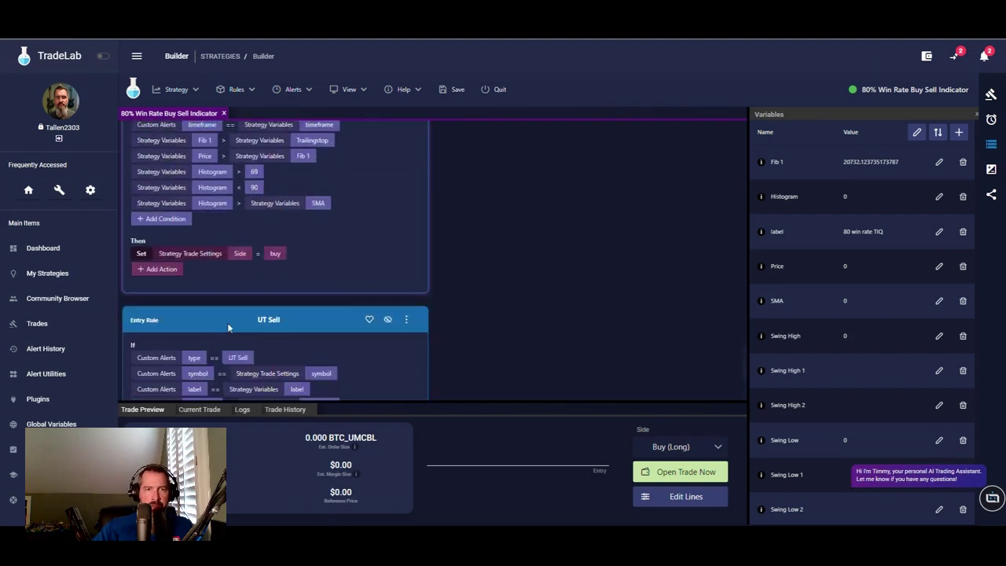
{"action": "scroll", "coordinate": [364, 227], "scroll_direction": "up", "scroll_amount": 2}
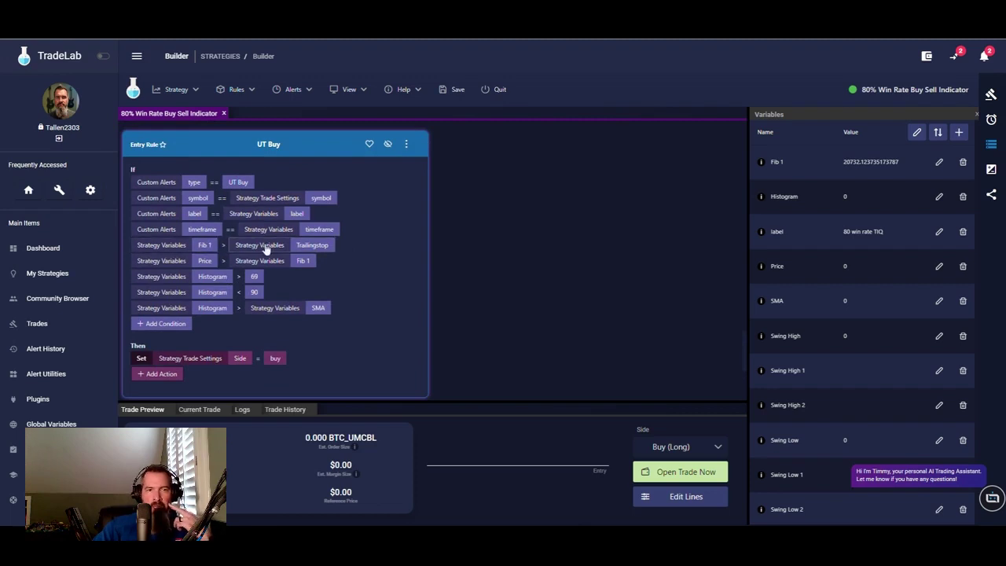
{"action": "scroll", "coordinate": [270, 309], "scroll_direction": "down", "scroll_amount": 3}
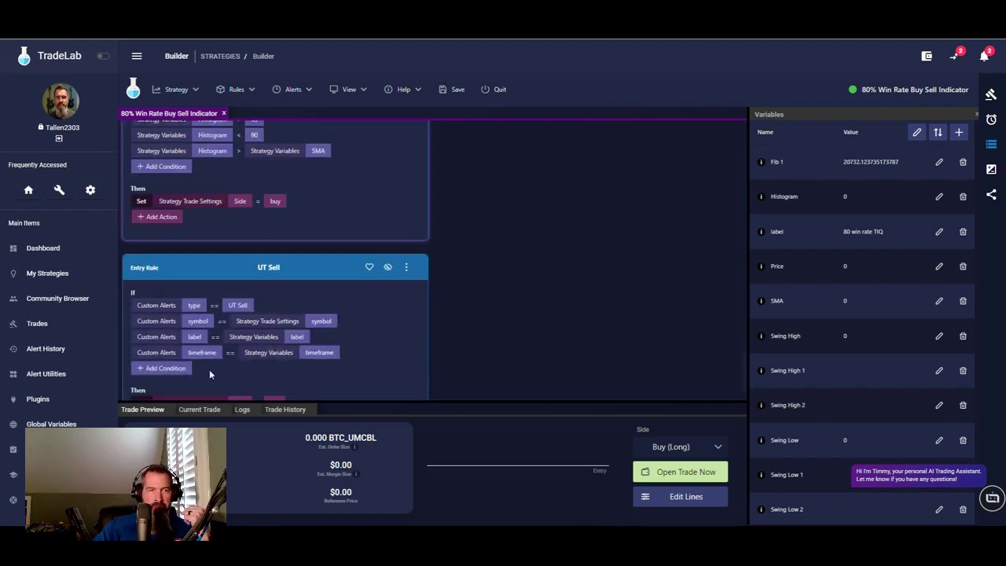
{"action": "scroll", "coordinate": [269, 383], "scroll_direction": "down", "scroll_amount": 1}
{"action": "left_click", "coordinate": [160, 316]}
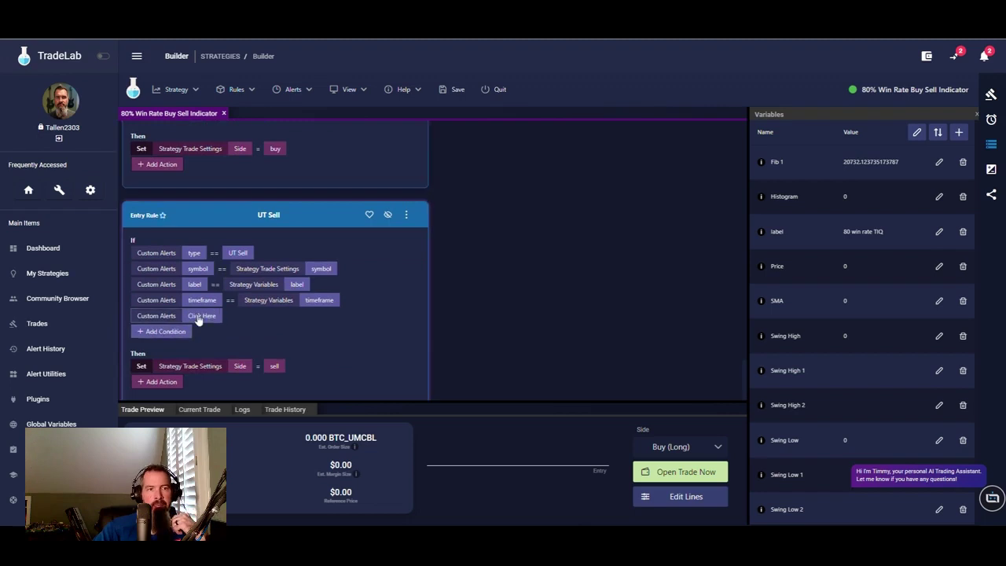
{"action": "left_click", "coordinate": [396, 281]}
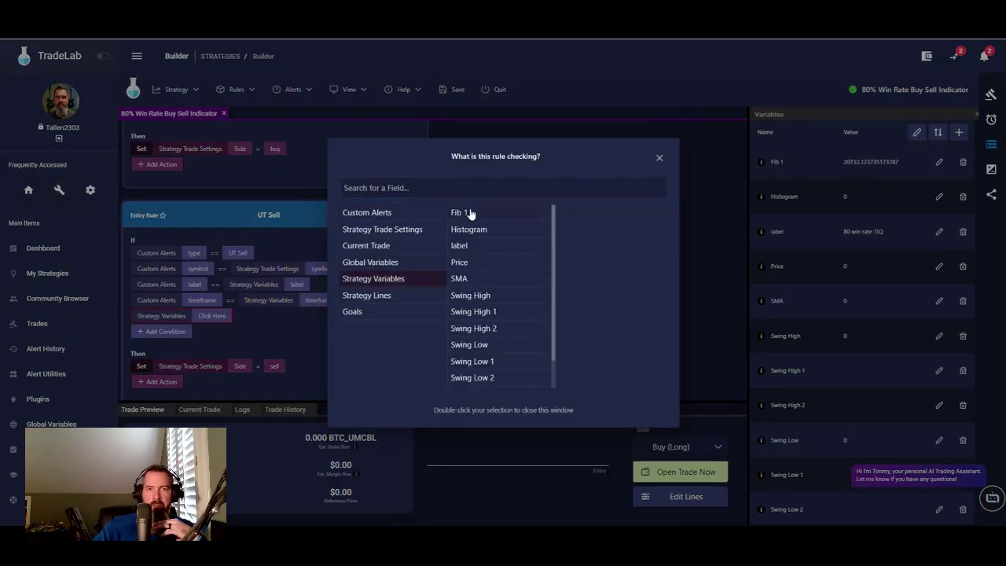
{"action": "left_click", "coordinate": [472, 213]}
{"action": "left_click", "coordinate": [226, 316]}
{"action": "left_click", "coordinate": [226, 316]}
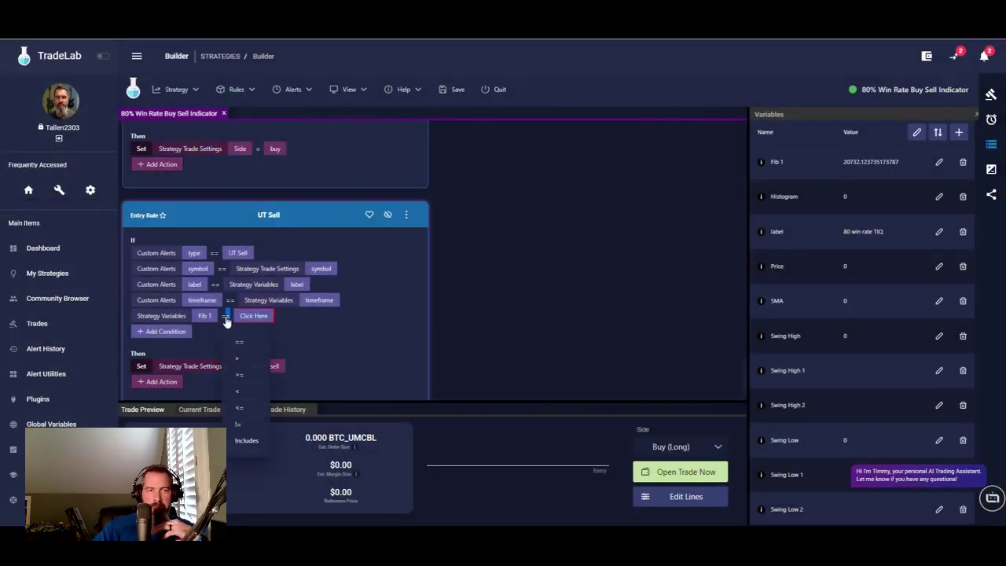
{"action": "left_click", "coordinate": [246, 390]}
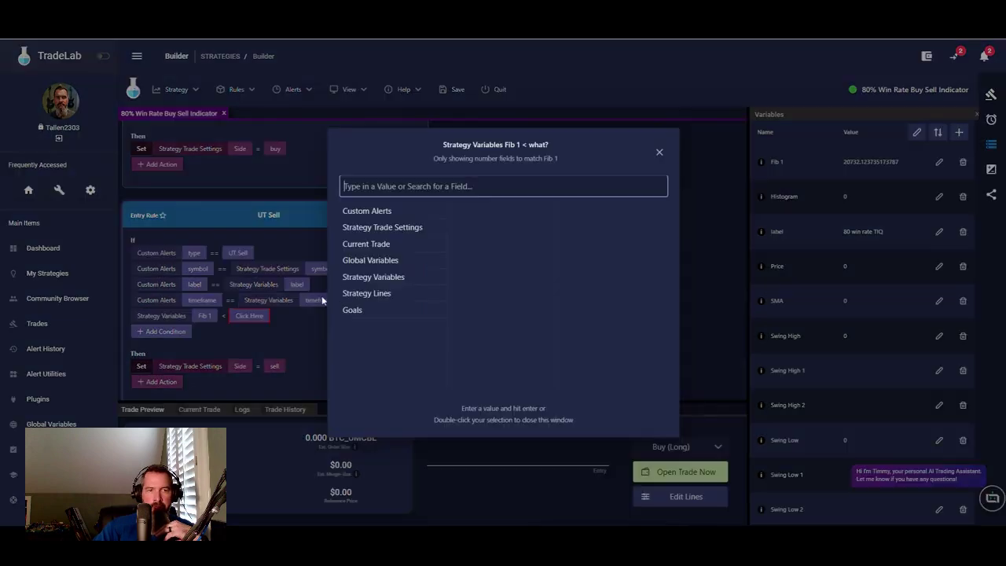
{"action": "left_click", "coordinate": [378, 276]}
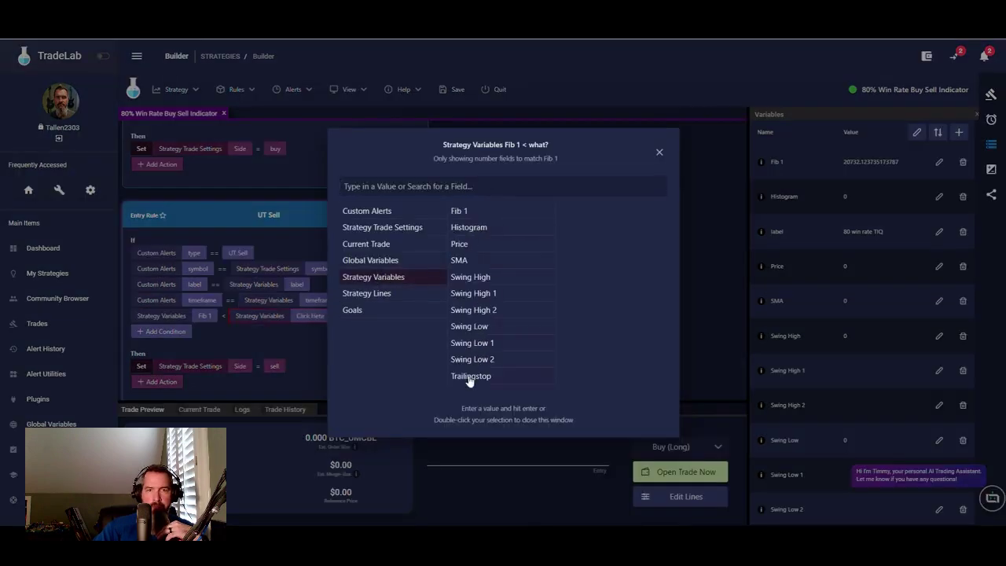
{"action": "double_click", "coordinate": [470, 376]}
- Add a UT Sell condition requiring Price less than Fib 1
{"action": "left_click", "coordinate": [166, 331]}
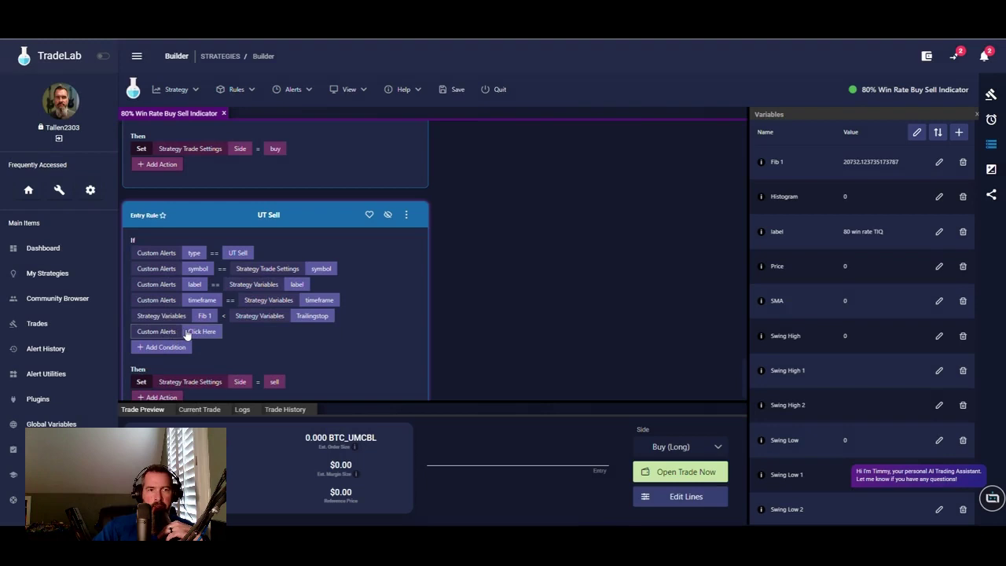
{"action": "left_click", "coordinate": [200, 331]}
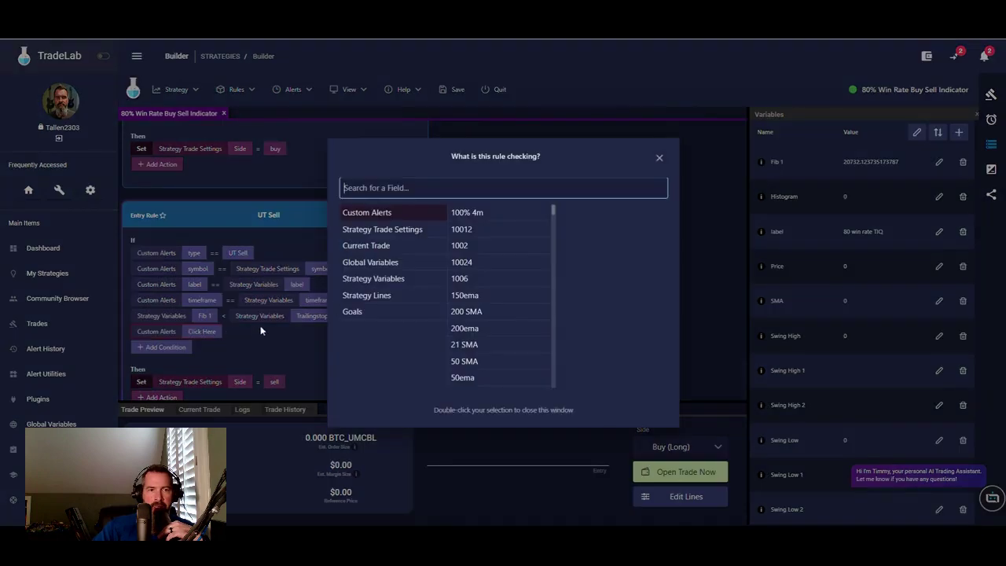
{"action": "left_click", "coordinate": [380, 279]}
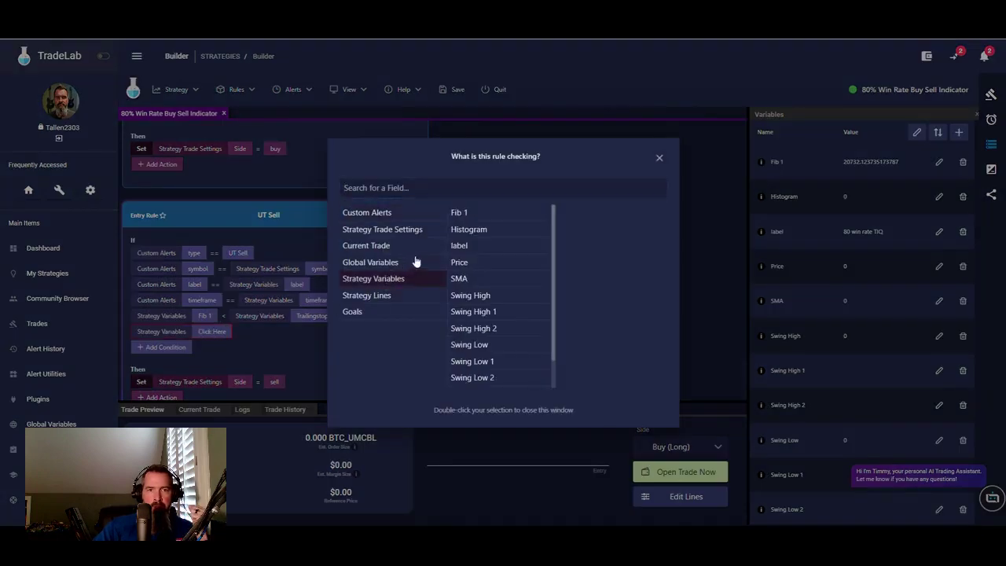
{"action": "left_click", "coordinate": [470, 270]}
{"action": "left_click", "coordinate": [225, 333]}
{"action": "left_click", "coordinate": [226, 331]}
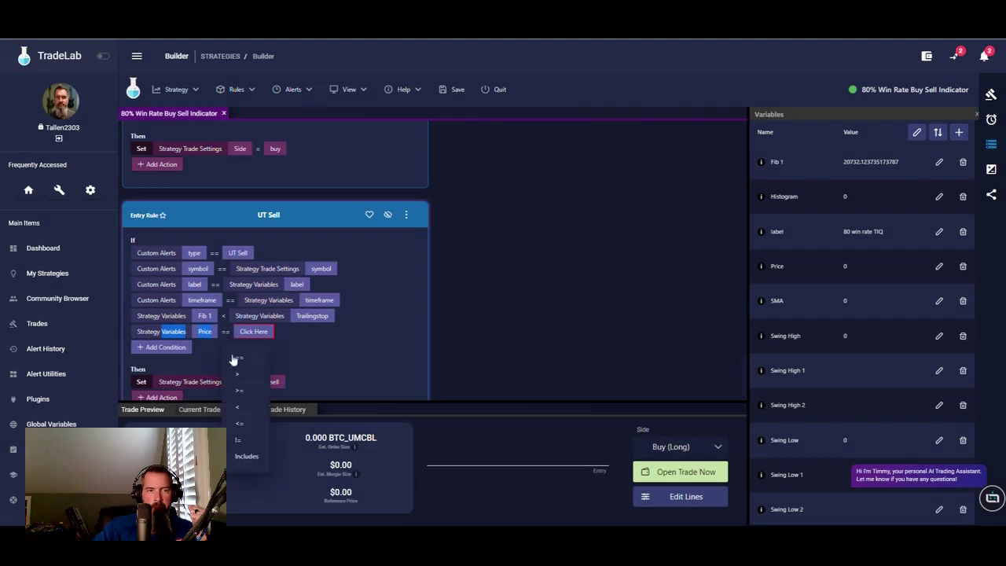
{"action": "left_click", "coordinate": [244, 408]}
{"action": "left_click", "coordinate": [256, 332]}
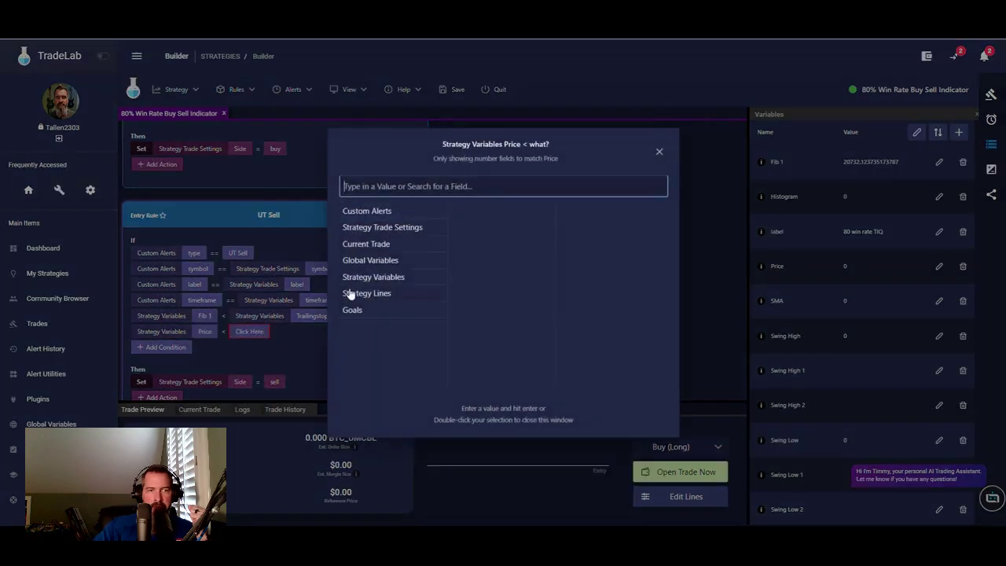
{"action": "left_click", "coordinate": [391, 277]}
{"action": "left_click", "coordinate": [471, 212]}
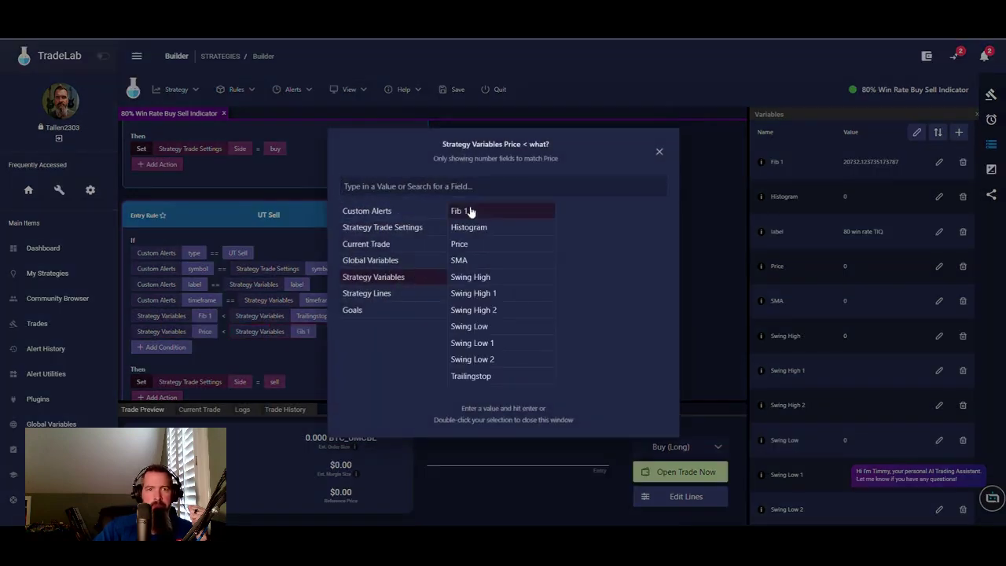
{"action": "left_click", "coordinate": [314, 322]}
- Add a UT Sell condition requiring Histogram greater than 69
{"action": "scroll", "coordinate": [327, 357], "scroll_direction": "up", "scroll_amount": 3}
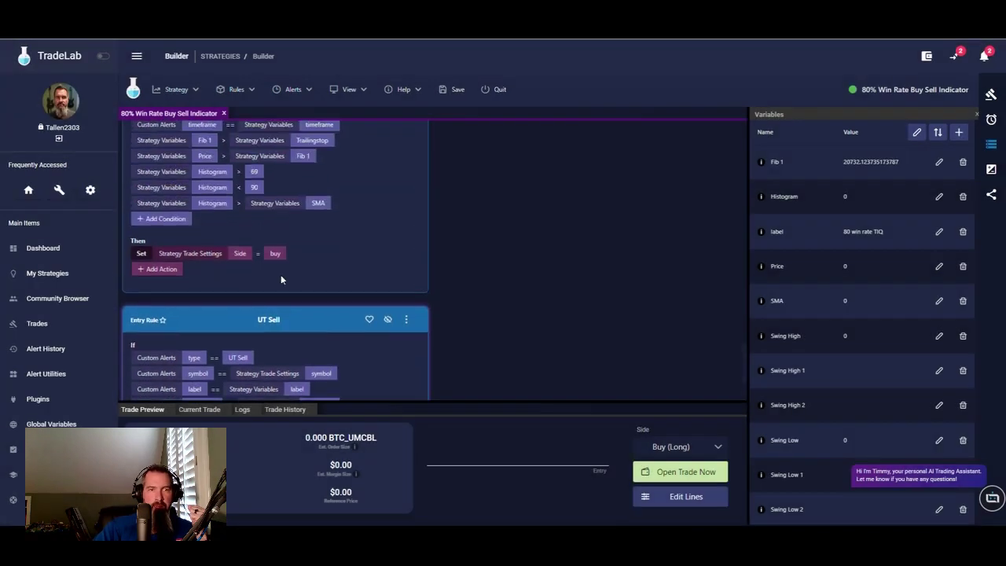
{"action": "scroll", "coordinate": [236, 193], "scroll_direction": "down", "scroll_amount": 3}
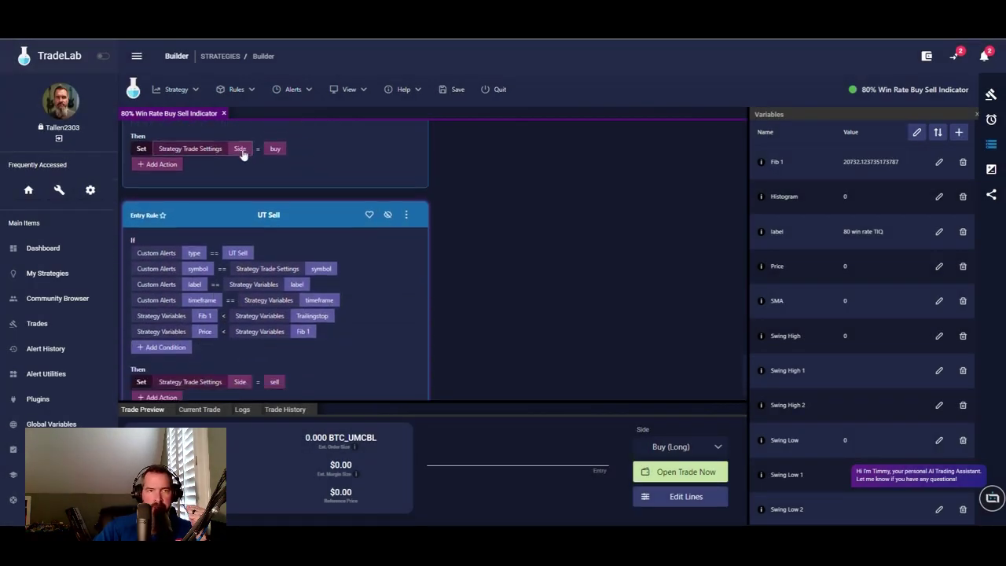
{"action": "scroll", "coordinate": [340, 315], "scroll_direction": "up", "scroll_amount": 3}
{"action": "scroll", "coordinate": [353, 344], "scroll_direction": "down", "scroll_amount": 3}
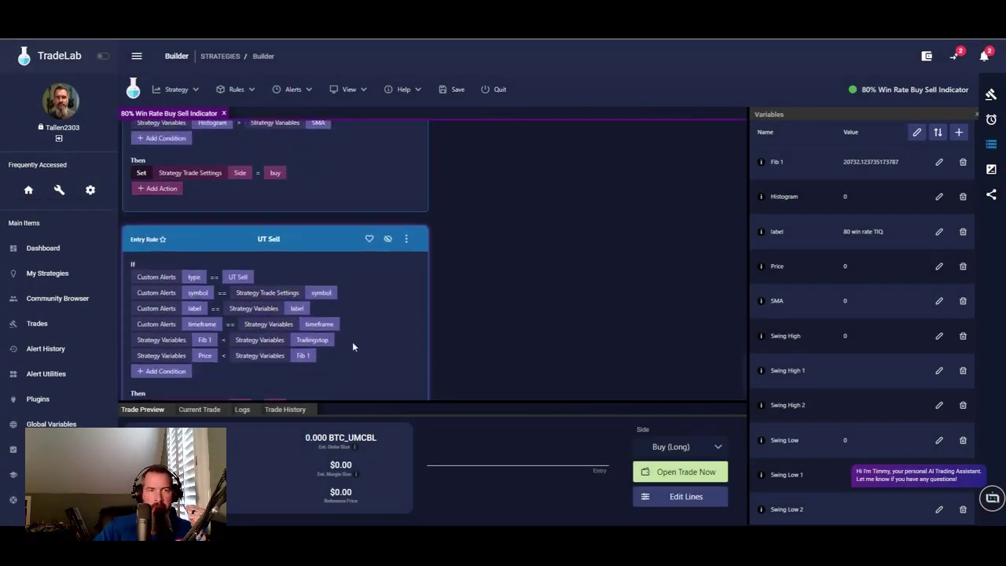
{"action": "left_click", "coordinate": [166, 348]}
{"action": "left_click", "coordinate": [189, 350]}
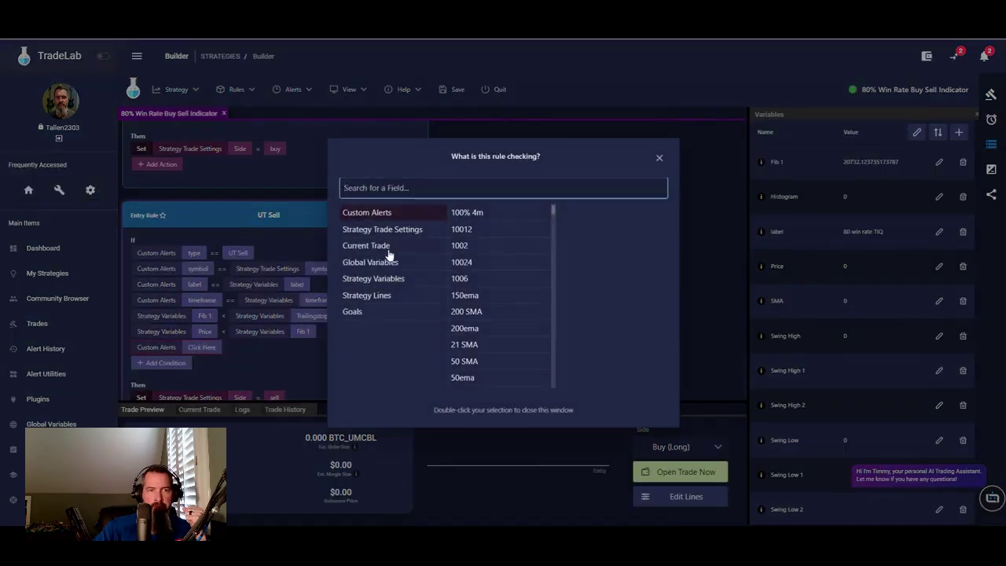
{"action": "left_click", "coordinate": [385, 280]}
{"action": "left_click", "coordinate": [469, 229]}
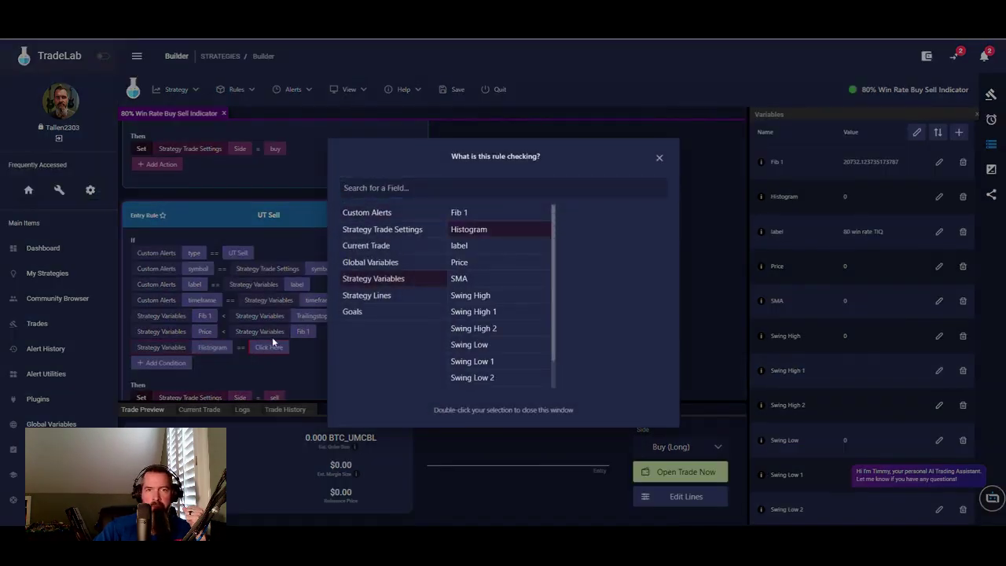
{"action": "left_click", "coordinate": [245, 352]}
{"action": "left_click", "coordinate": [252, 394]}
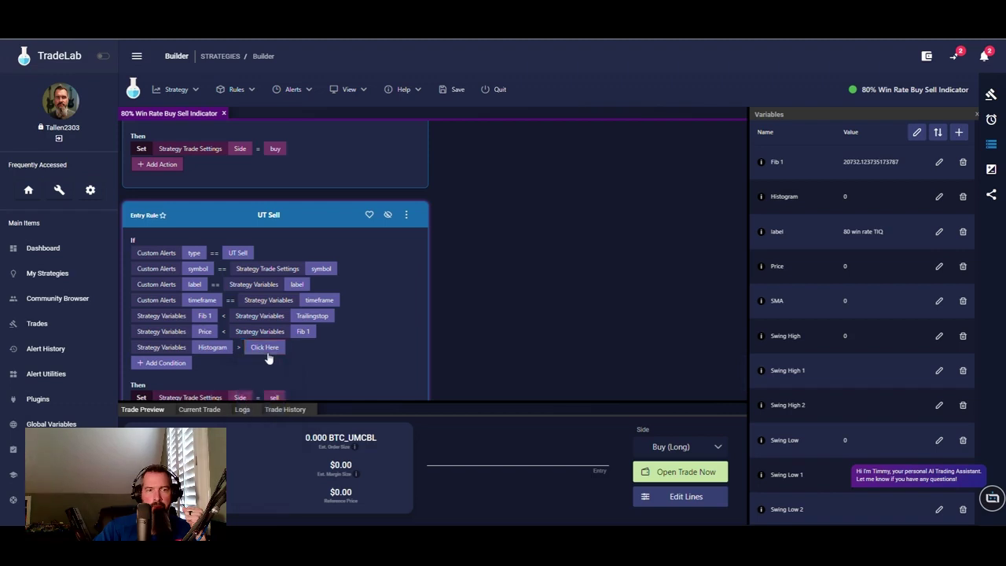
{"action": "left_click", "coordinate": [267, 349]}
{"action": "type", "text": "69"}
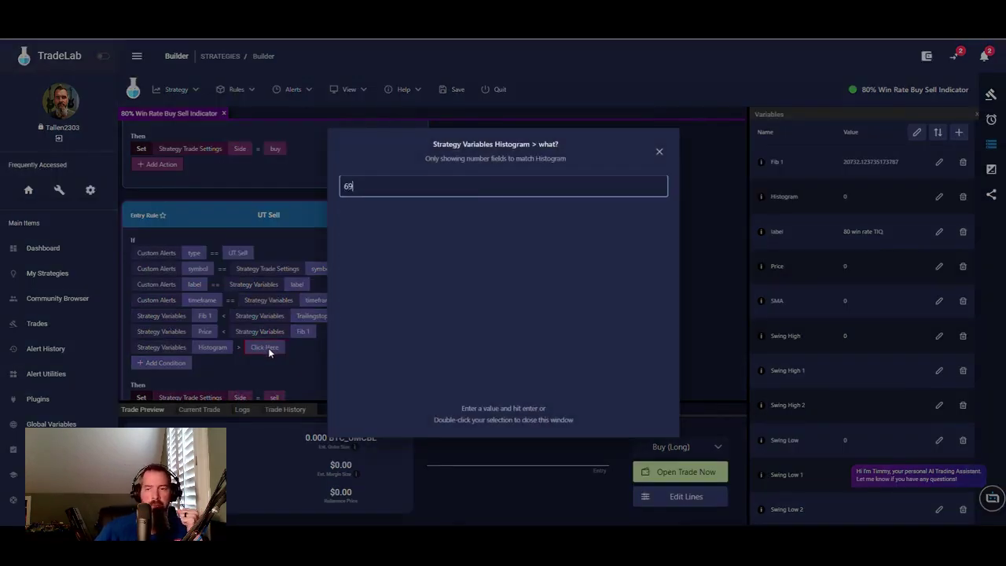
{"action": "key", "text": "Return"}
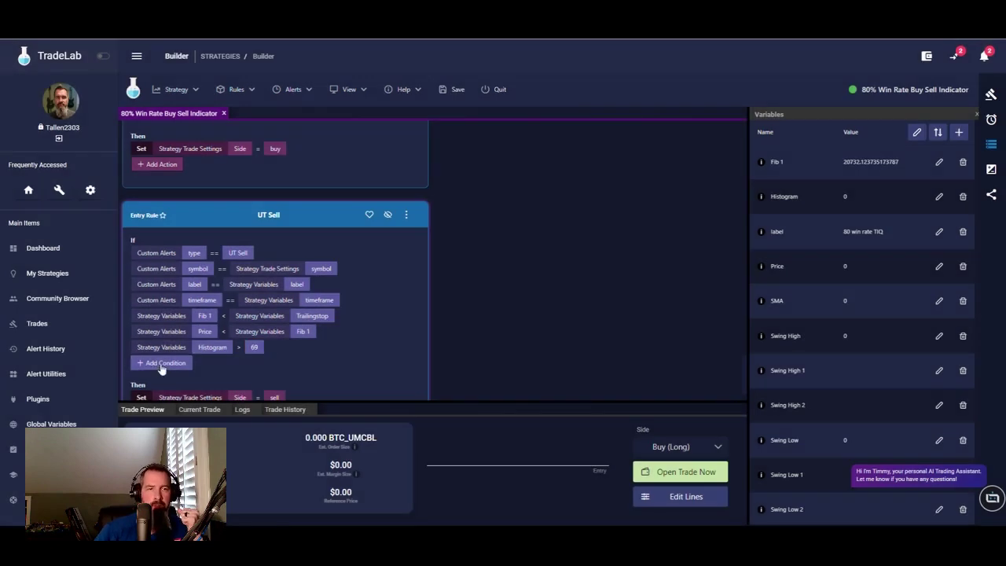
- Add a UT Sell condition requiring Histogram less than 90
{"action": "left_click", "coordinate": [161, 365]}
{"action": "left_click", "coordinate": [166, 365]}
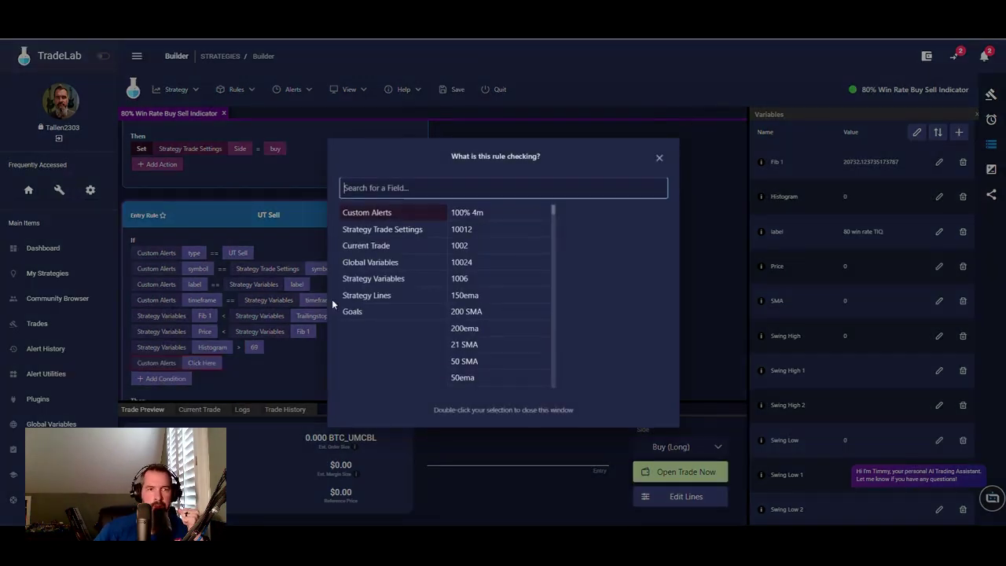
{"action": "left_click", "coordinate": [393, 279]}
{"action": "left_click", "coordinate": [465, 229]}
{"action": "left_click", "coordinate": [244, 365]}
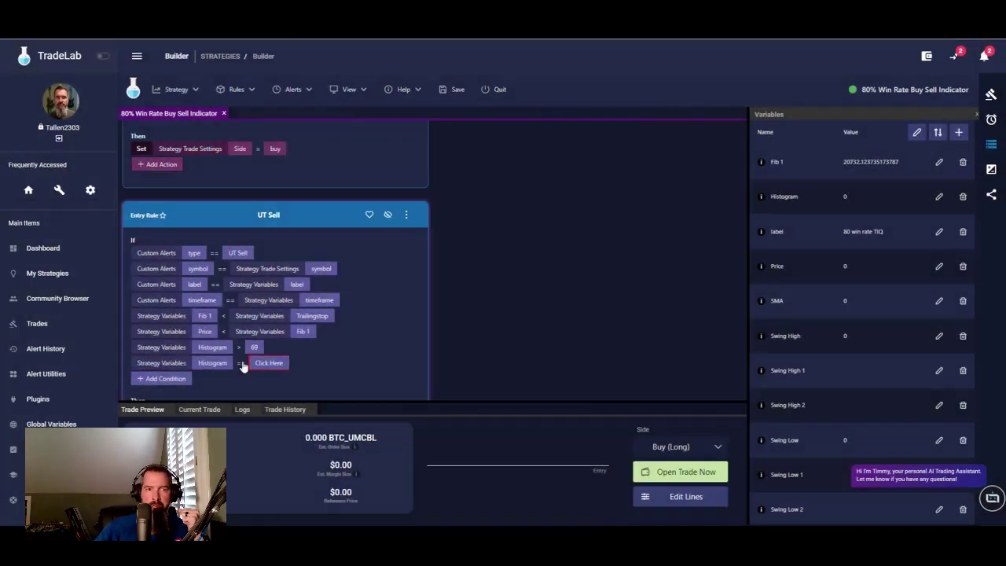
{"action": "left_click", "coordinate": [259, 445]}
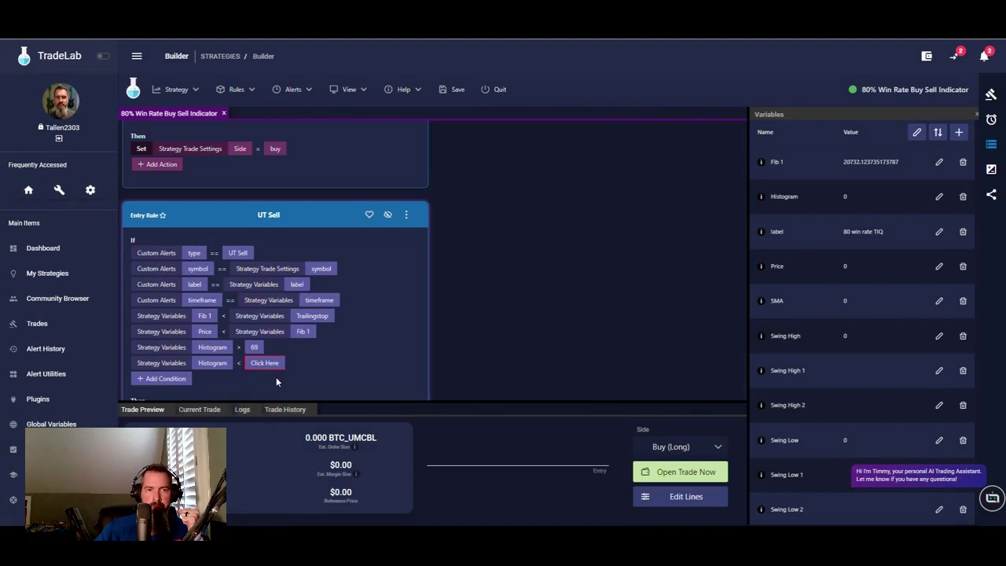
{"action": "left_click", "coordinate": [265, 363]}
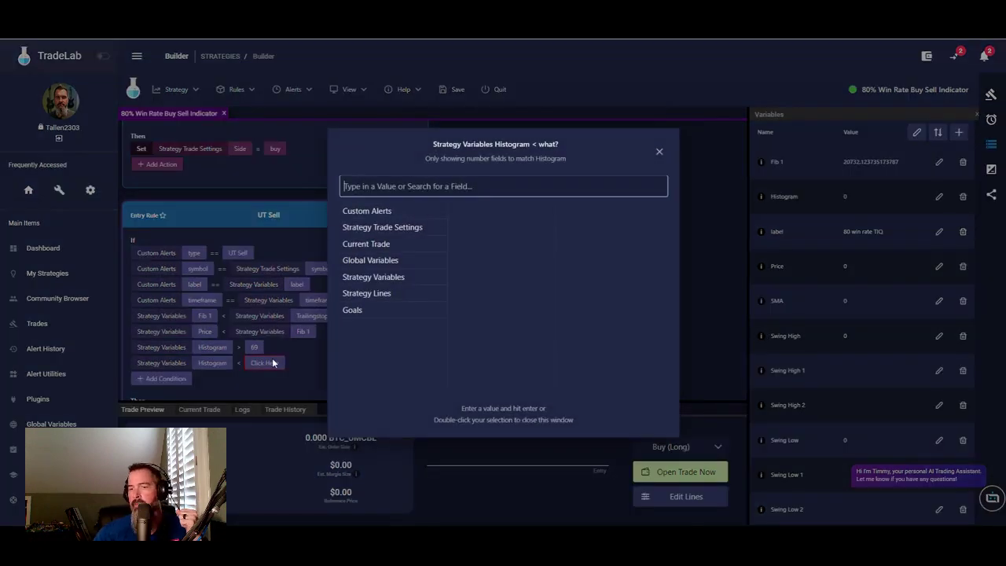
{"action": "type", "text": "90"}
{"action": "key", "text": "Return"}
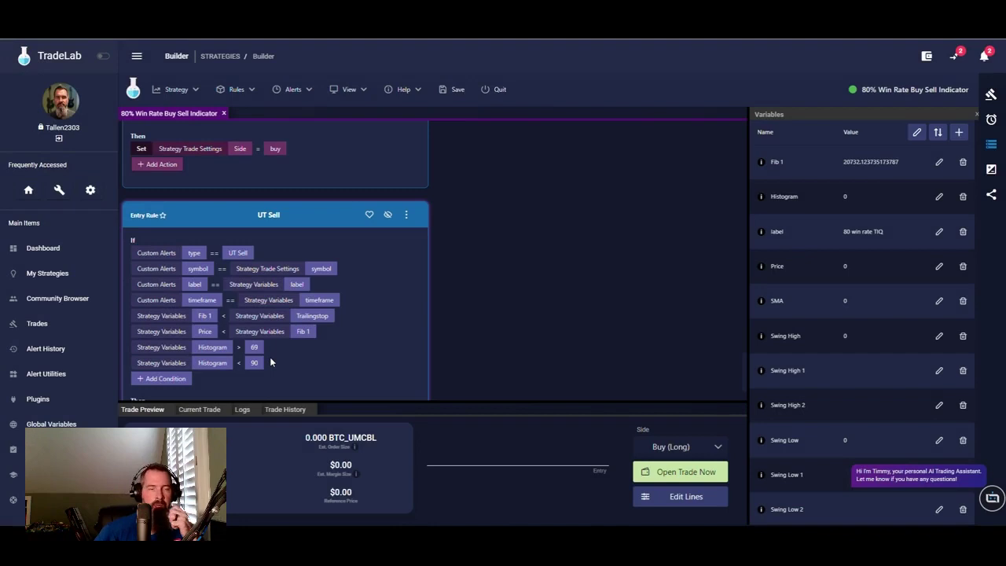
- Add a UT Sell condition requiring Histogram greater than SMA
{"action": "left_click", "coordinate": [177, 379]}
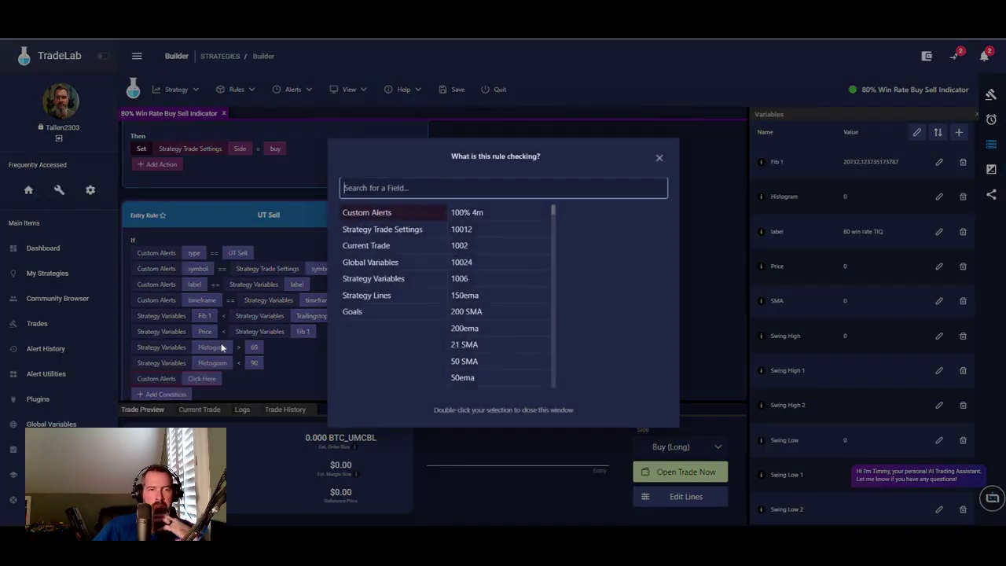
{"action": "left_click", "coordinate": [391, 280]}
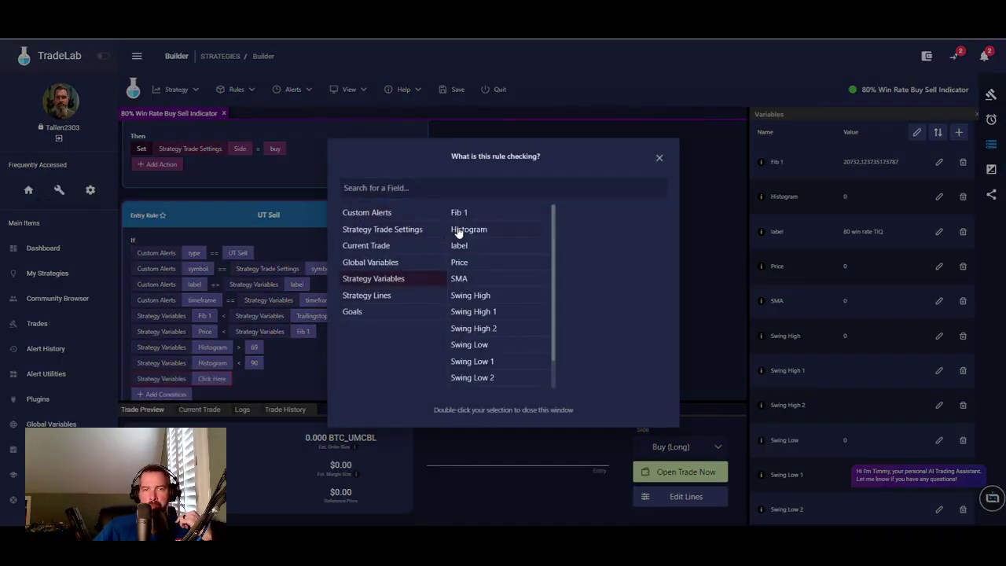
{"action": "left_click", "coordinate": [459, 230]}
{"action": "left_click", "coordinate": [242, 387]}
{"action": "left_click", "coordinate": [241, 379]}
{"action": "left_click", "coordinate": [256, 422]}
{"action": "left_click", "coordinate": [266, 379]}
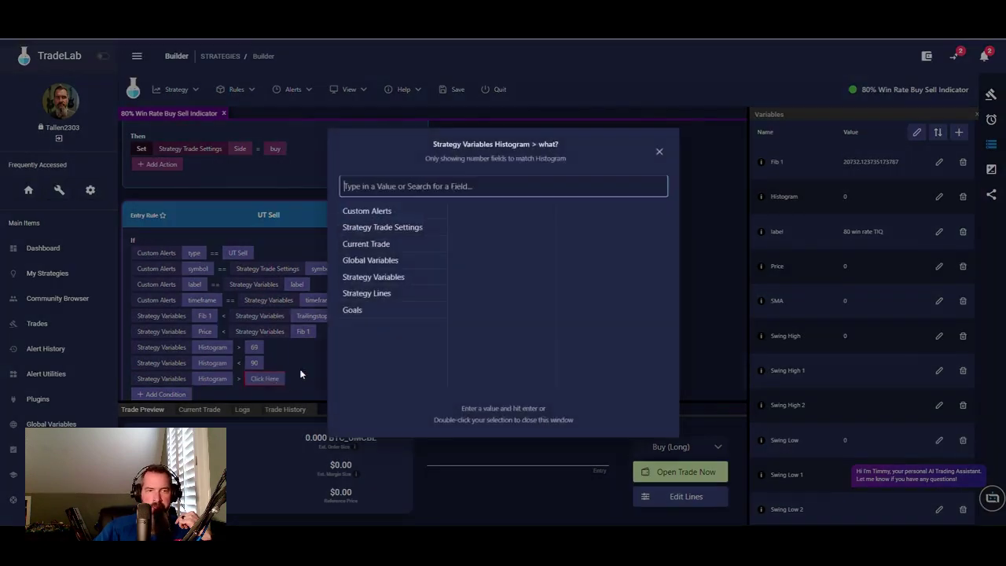
{"action": "left_click", "coordinate": [397, 282]}
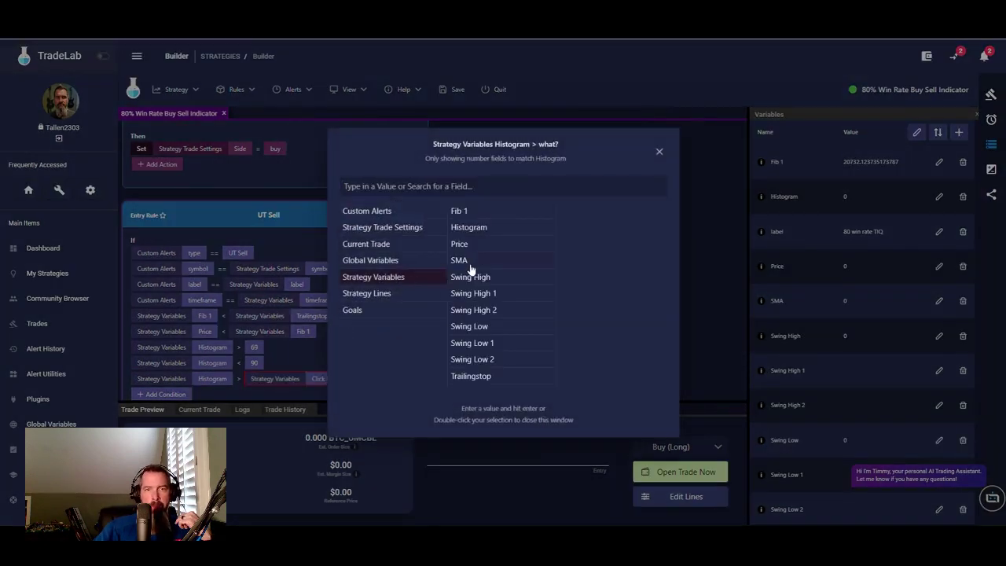
{"action": "double_click", "coordinate": [470, 262]}
{"action": "scroll", "coordinate": [392, 298], "scroll_direction": "down", "scroll_amount": 1}
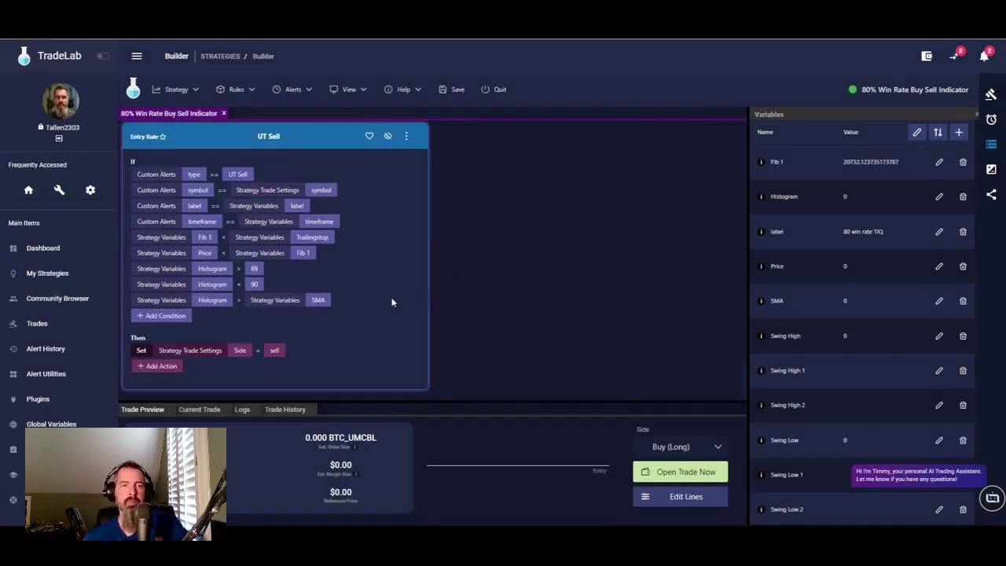
{"action": "scroll", "coordinate": [330, 290], "scroll_direction": "up", "scroll_amount": 3}
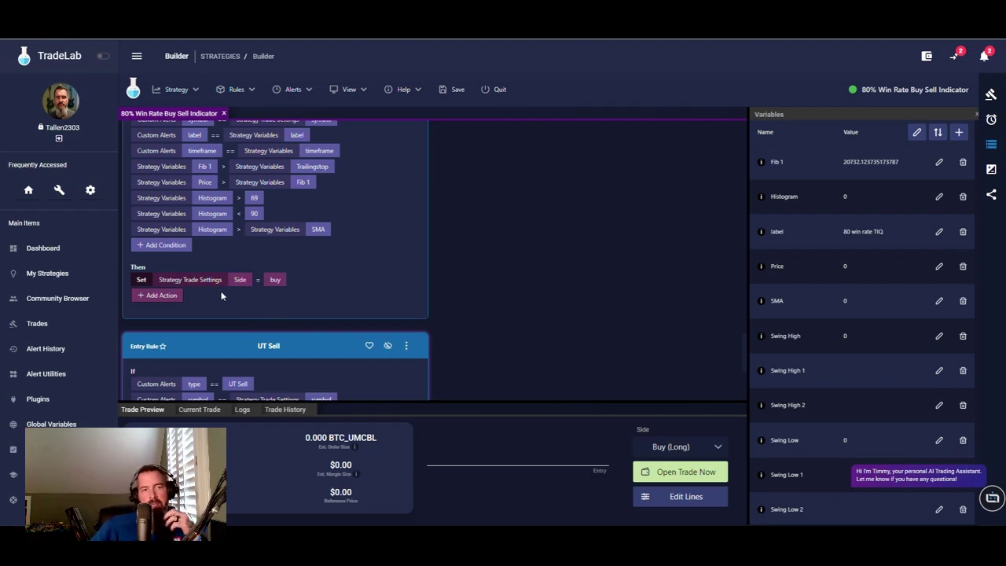
{"action": "scroll", "coordinate": [344, 260], "scroll_direction": "up", "scroll_amount": 2}
{"action": "scroll", "coordinate": [366, 241], "scroll_direction": "down", "scroll_amount": 1}
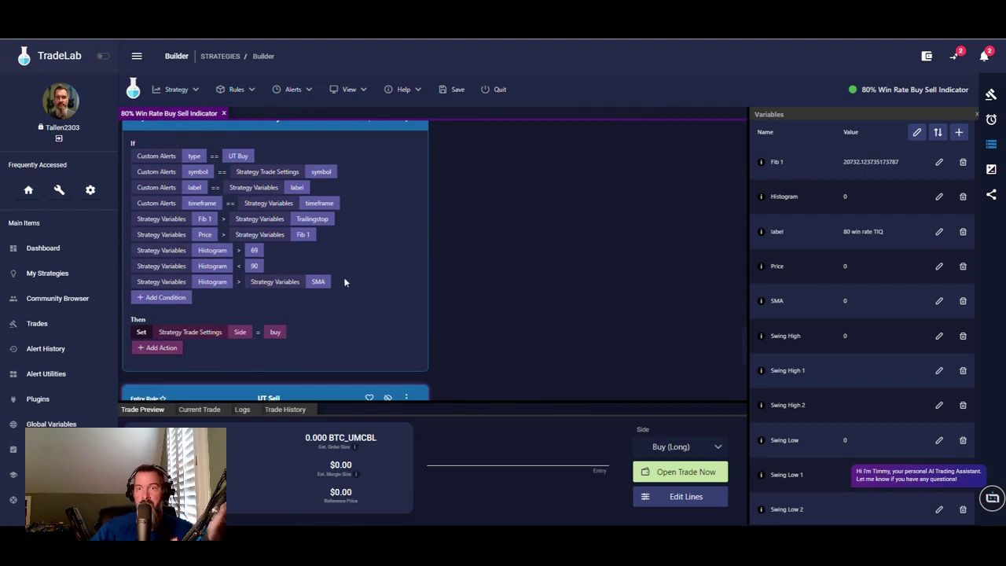
{"action": "left_click", "coordinate": [991, 170]}
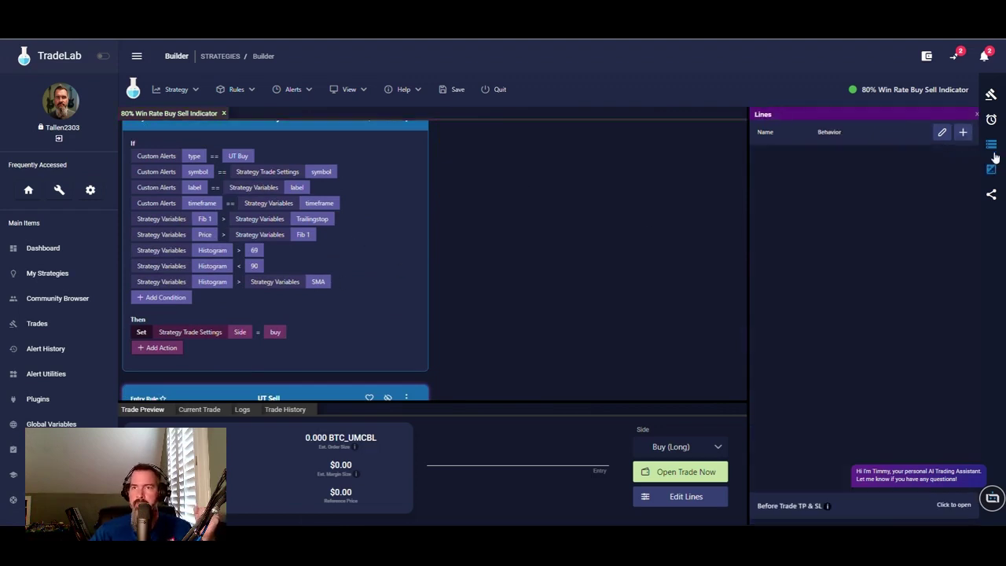
{"action": "left_click", "coordinate": [992, 145]}
{"action": "scroll", "coordinate": [882, 268], "scroll_direction": "down", "scroll_amount": 1}
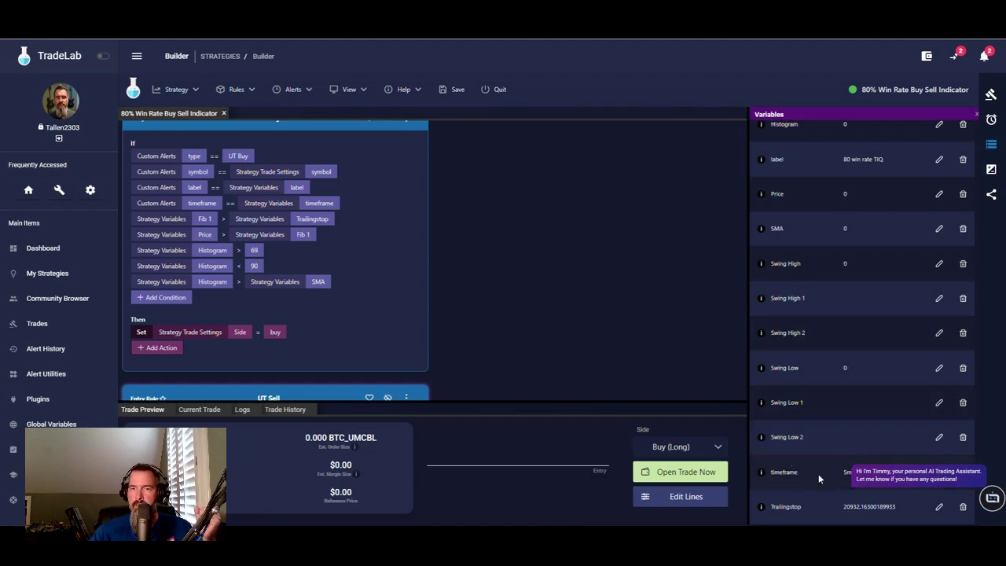
{"action": "scroll", "coordinate": [817, 235], "scroll_direction": "up", "scroll_amount": 2}
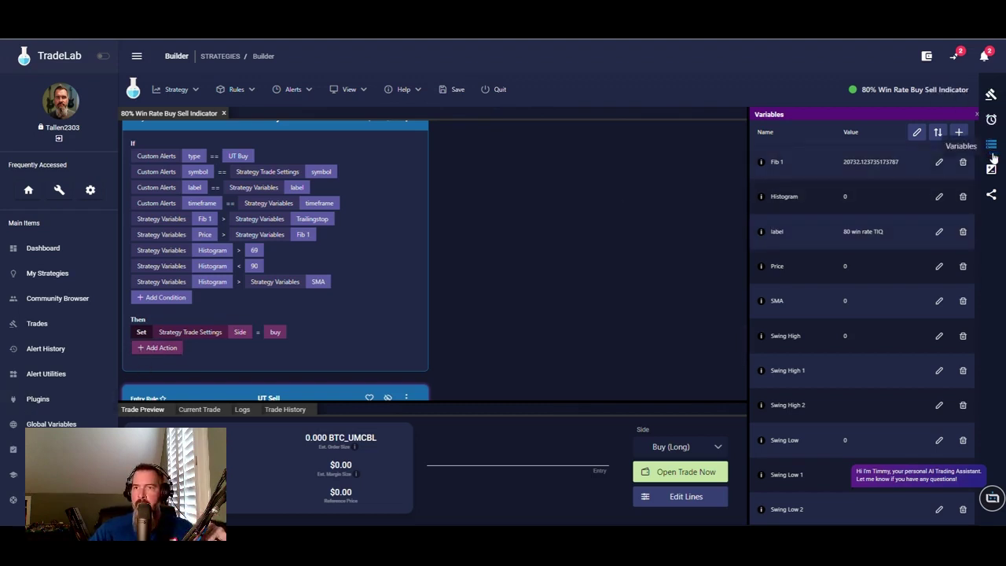
{"action": "left_click", "coordinate": [453, 89]}
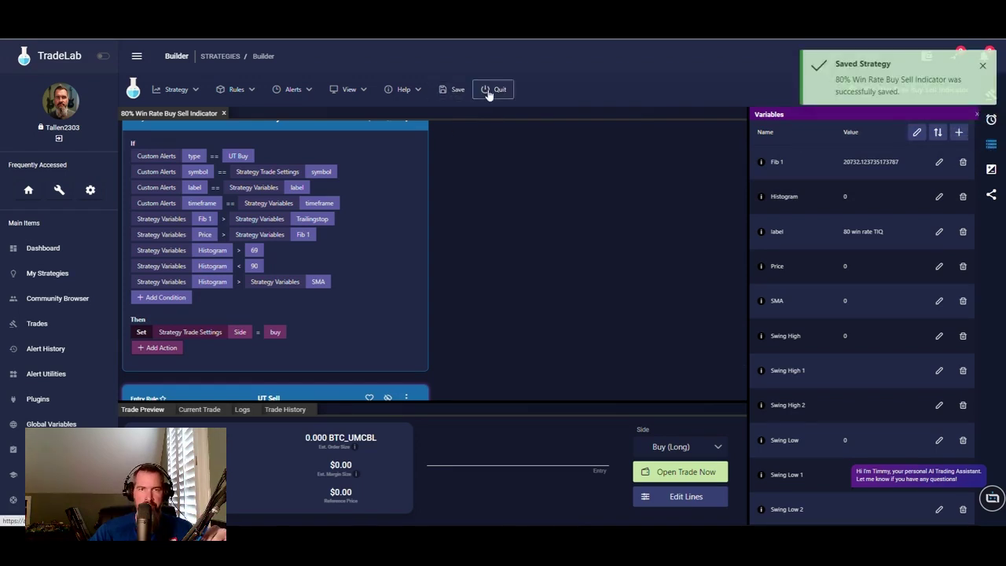
- Leave the builder, reopen the 80% Win Rate Buy Sell Indicator and check variables like Price 20864
{"action": "left_click", "coordinate": [489, 89]}
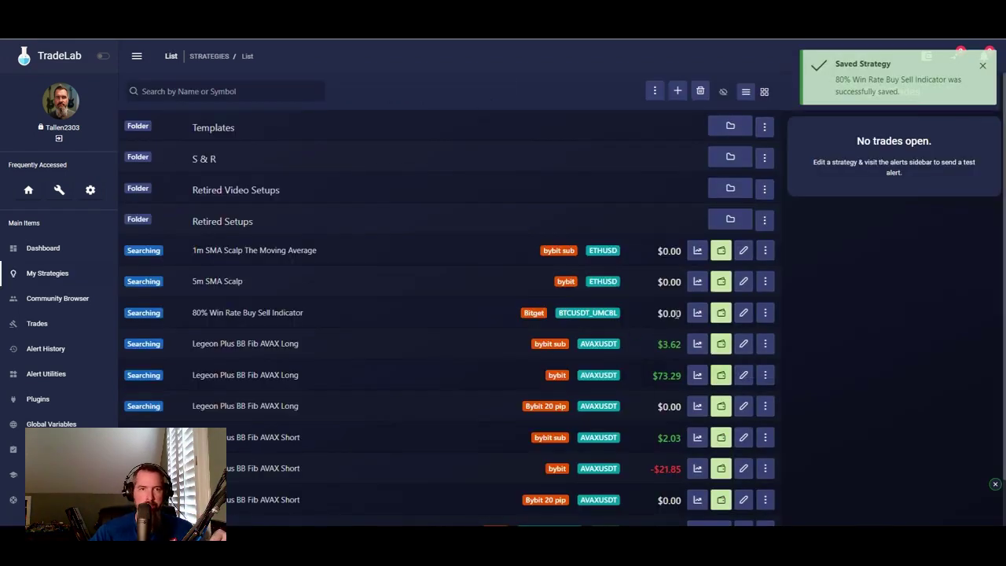
{"action": "left_click", "coordinate": [742, 314]}
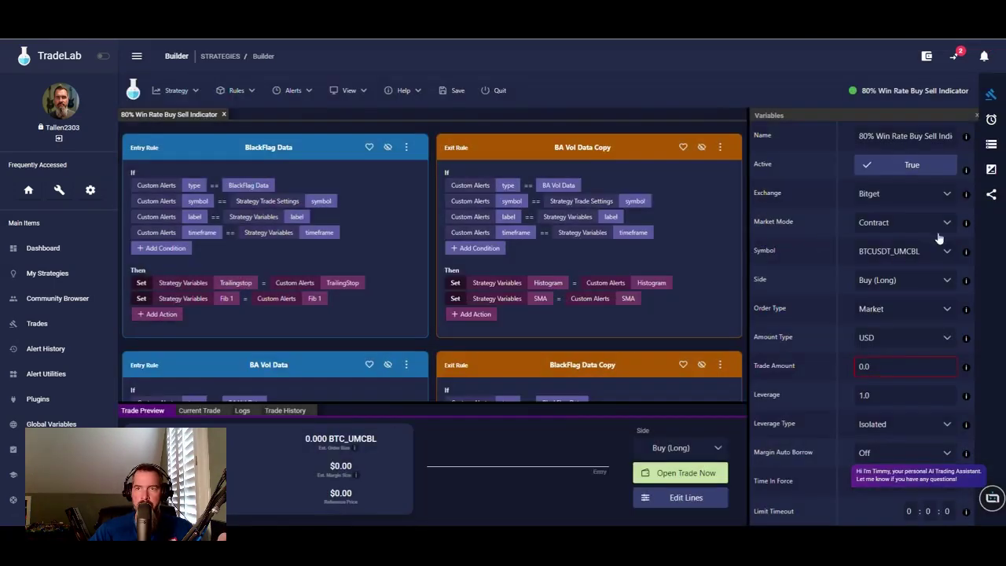
{"action": "left_click", "coordinate": [991, 144]}
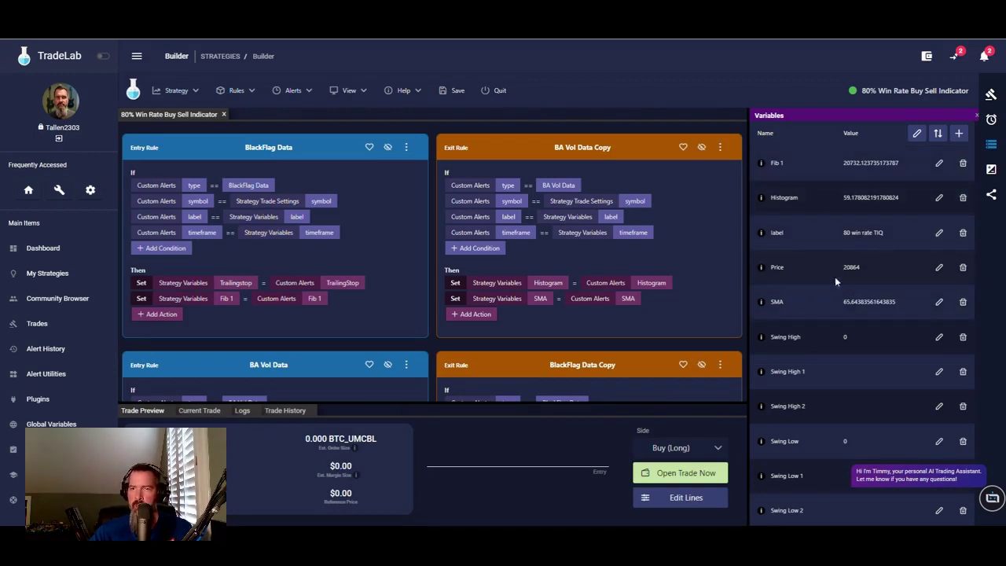
{"action": "scroll", "coordinate": [838, 259], "scroll_direction": "down", "scroll_amount": 1}
{"action": "scroll", "coordinate": [838, 236], "scroll_direction": "up", "scroll_amount": 1}
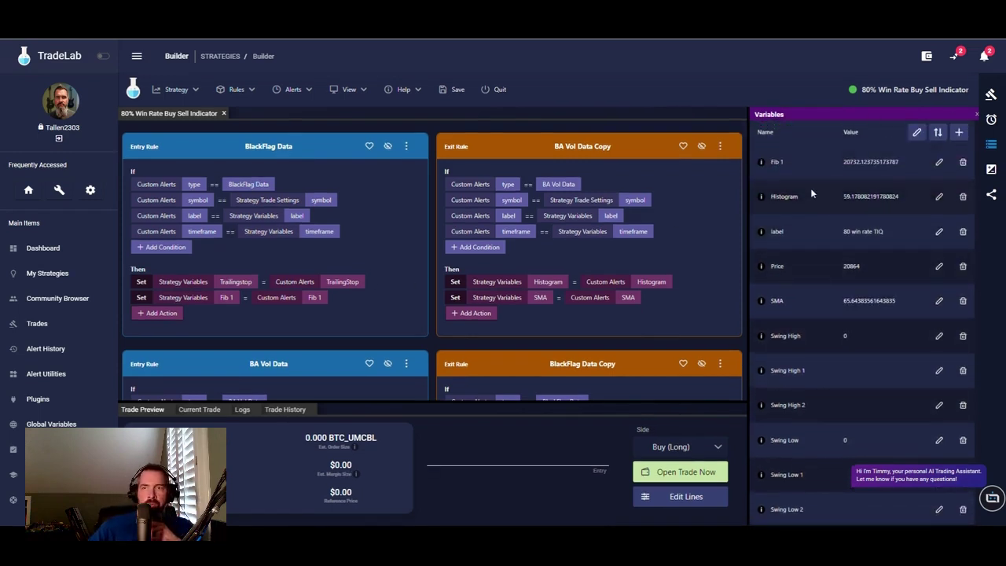
{"action": "scroll", "coordinate": [414, 331], "scroll_direction": "down", "scroll_amount": 1}
{"action": "scroll", "coordinate": [414, 331], "scroll_direction": "down", "scroll_amount": 5}
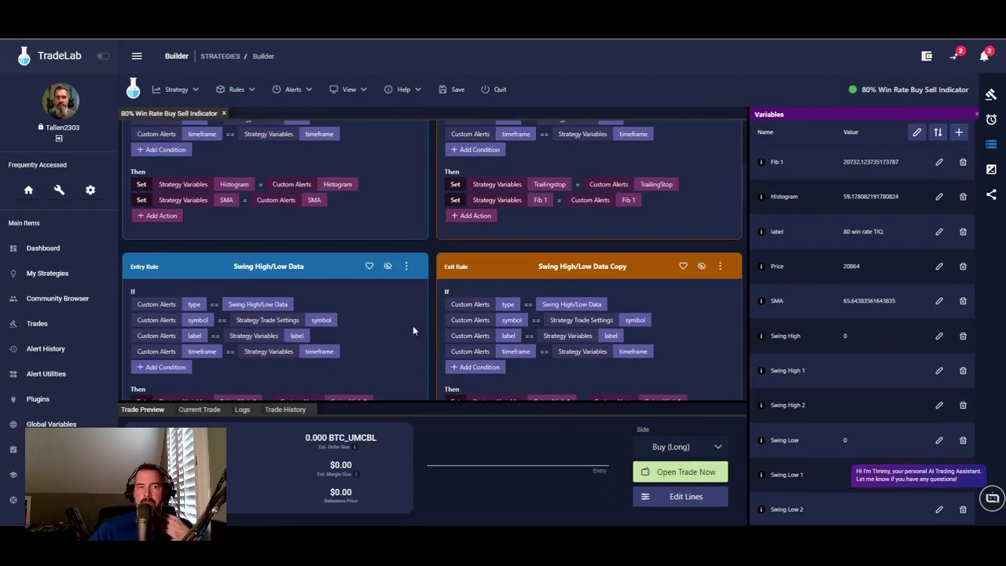
- Create a Stop Line priced as USD Exact Price that closes the position when hit
{"action": "left_click", "coordinate": [993, 171]}
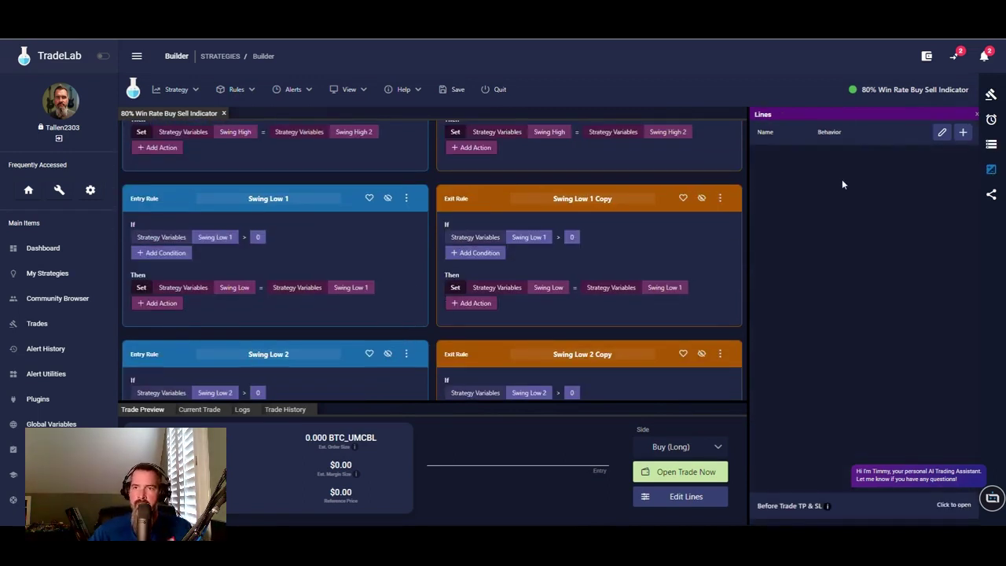
{"action": "left_click", "coordinate": [941, 133]}
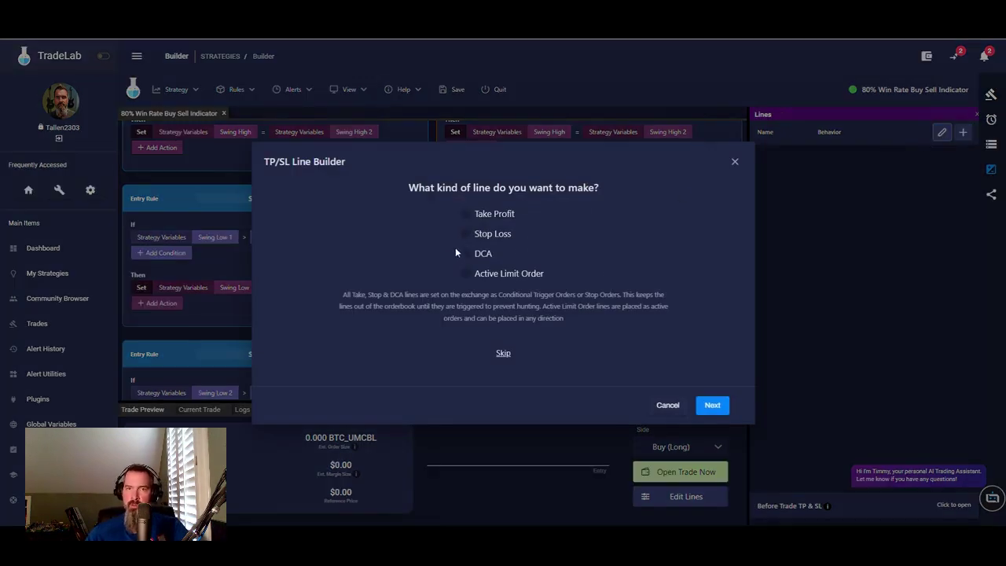
{"action": "left_click", "coordinate": [465, 233]}
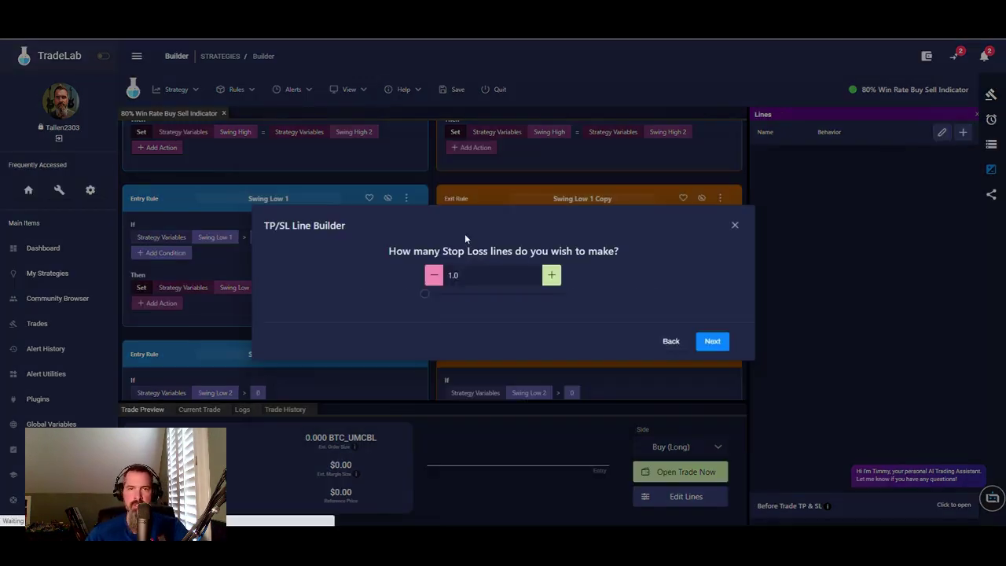
{"action": "left_click", "coordinate": [712, 343]}
{"action": "left_click", "coordinate": [555, 283]}
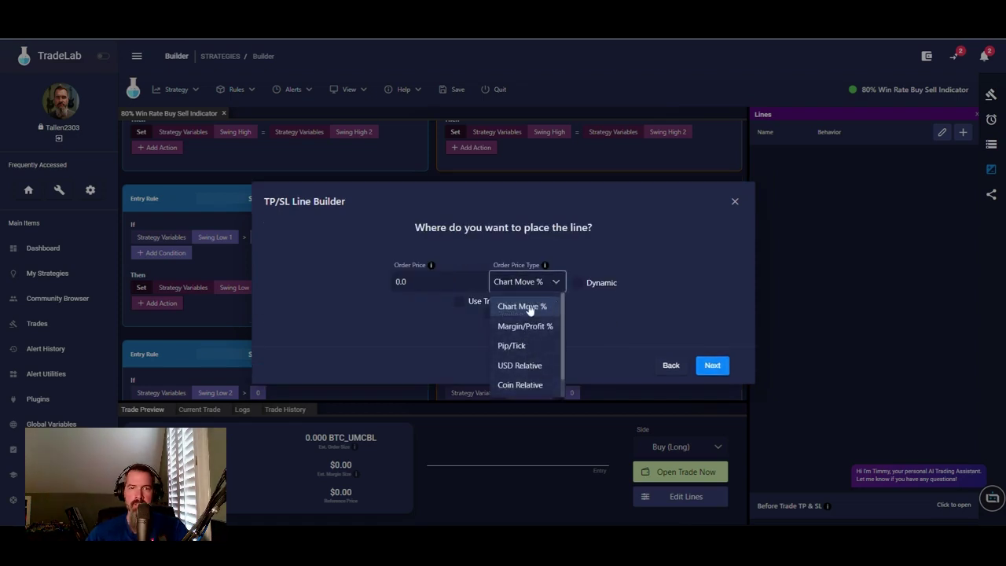
{"action": "scroll", "coordinate": [519, 366], "scroll_direction": "down", "scroll_amount": 1}
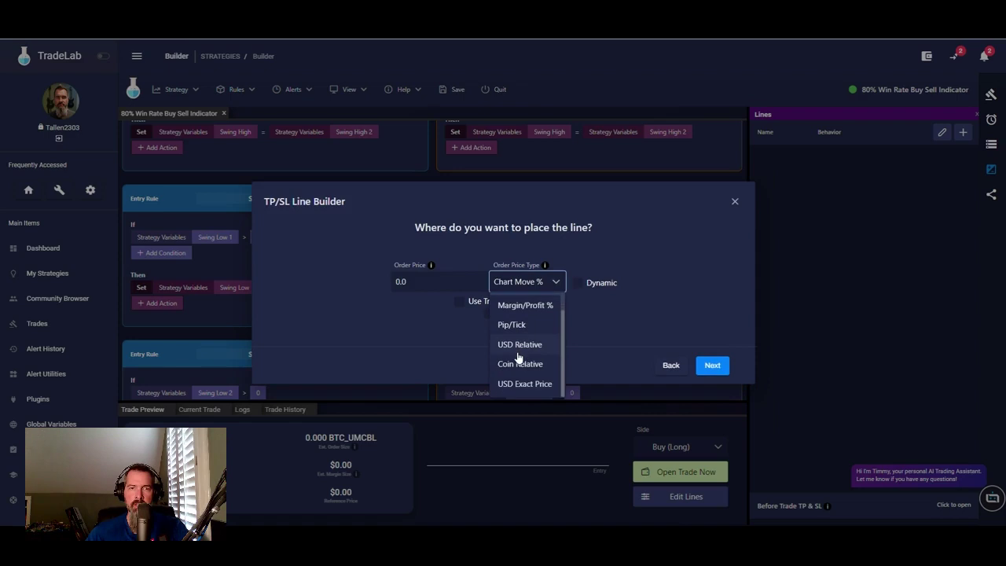
{"action": "left_click", "coordinate": [526, 384]}
{"action": "left_click", "coordinate": [611, 309]}
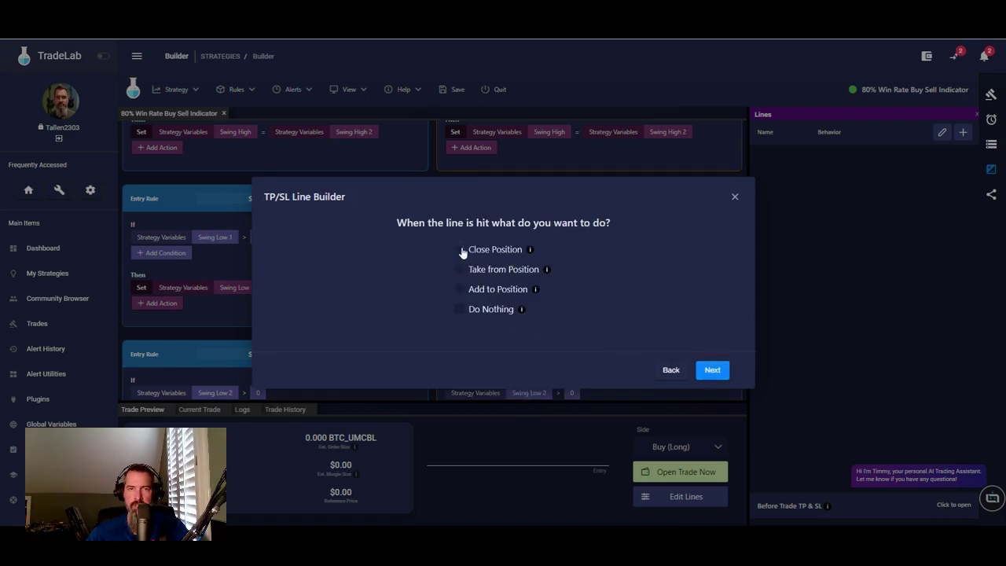
{"action": "left_click", "coordinate": [463, 249]}
{"action": "left_click", "coordinate": [486, 287]}
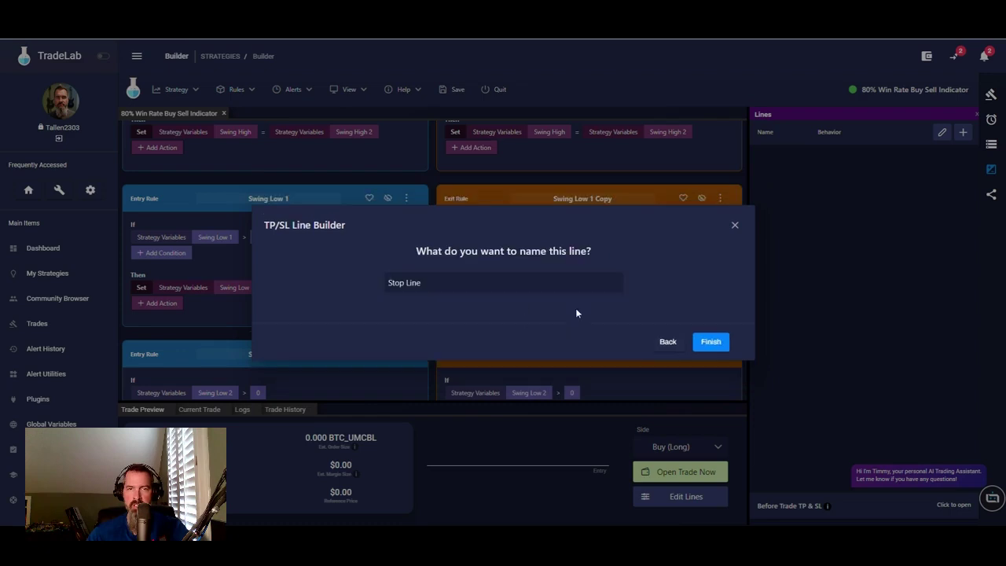
{"action": "left_click", "coordinate": [711, 344]}
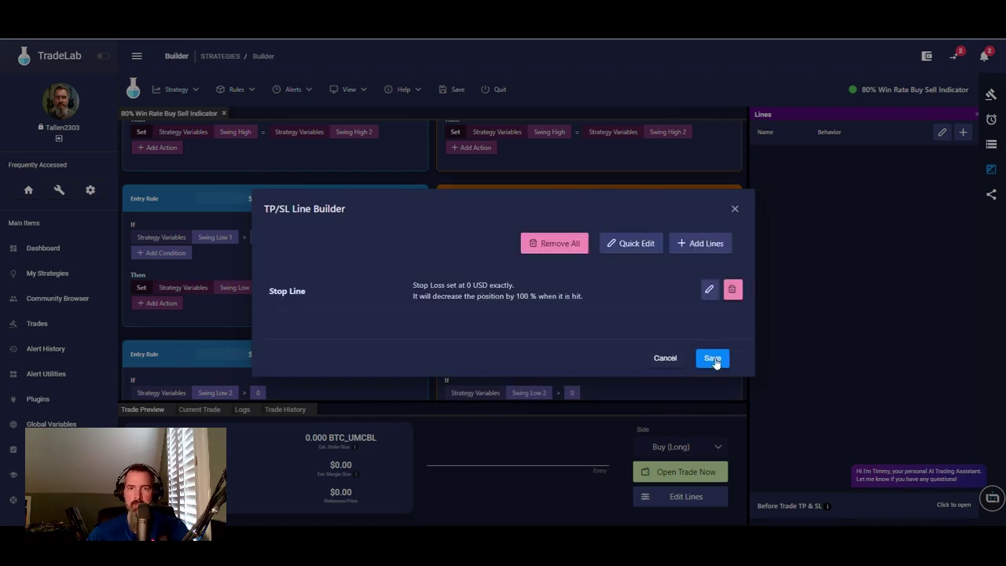
- Add a Take Line at USD Exact Price closing the position with a limit order, then save both lines
{"action": "left_click", "coordinate": [700, 244]}
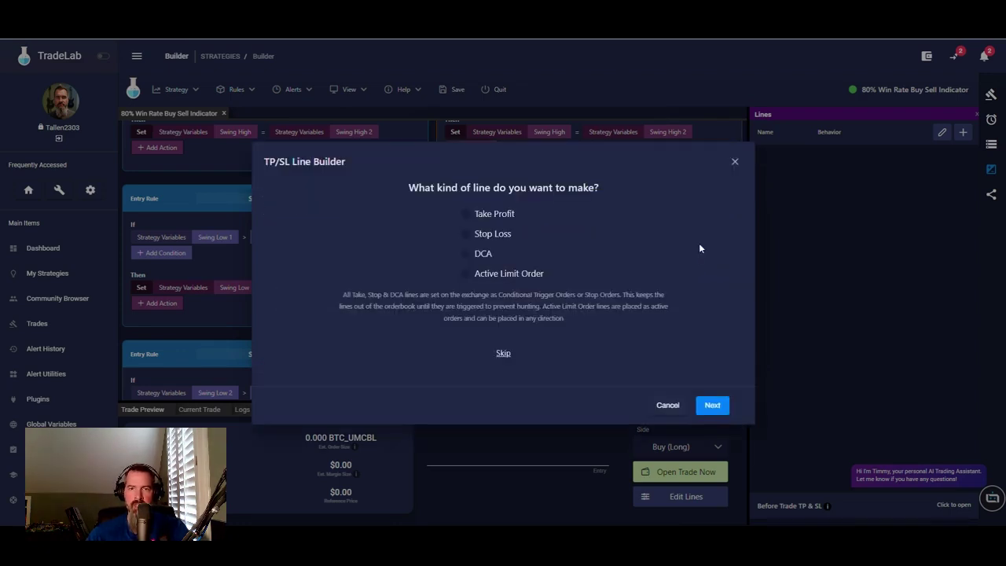
{"action": "left_click", "coordinate": [466, 213]}
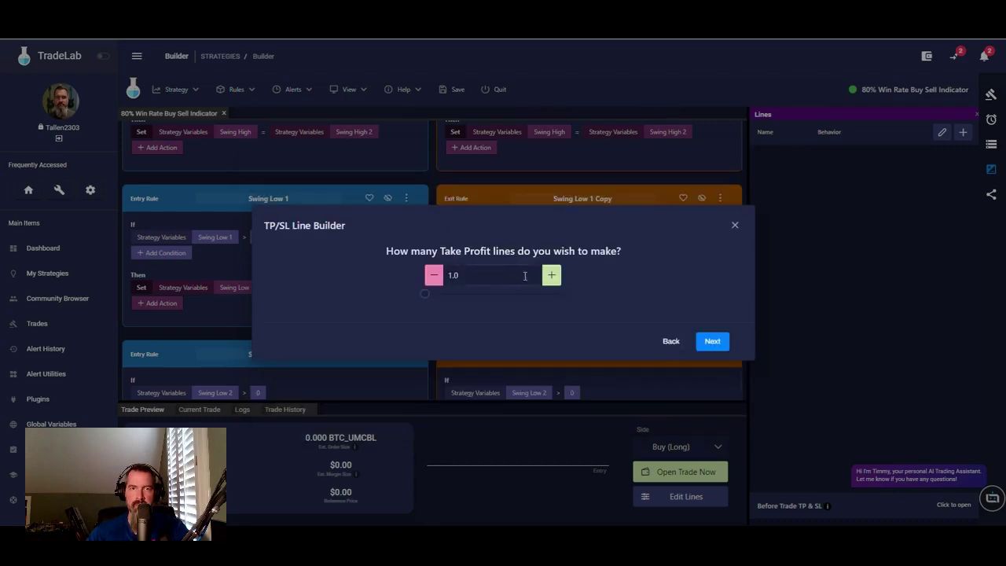
{"action": "left_click", "coordinate": [716, 345]}
{"action": "left_click", "coordinate": [548, 285]}
{"action": "scroll", "coordinate": [527, 370], "scroll_direction": "down", "scroll_amount": 1}
{"action": "left_click", "coordinate": [530, 384]}
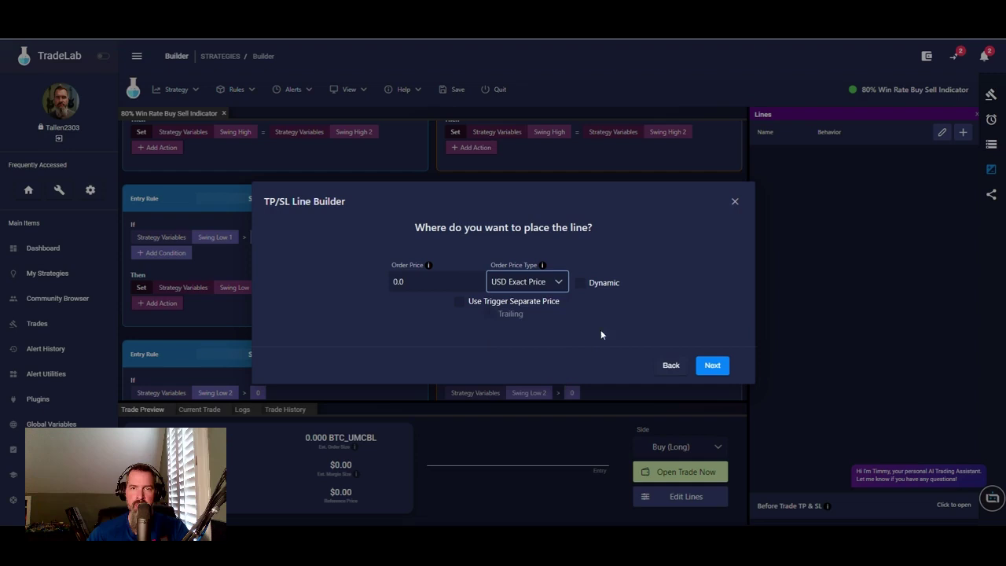
{"action": "left_click", "coordinate": [711, 365]}
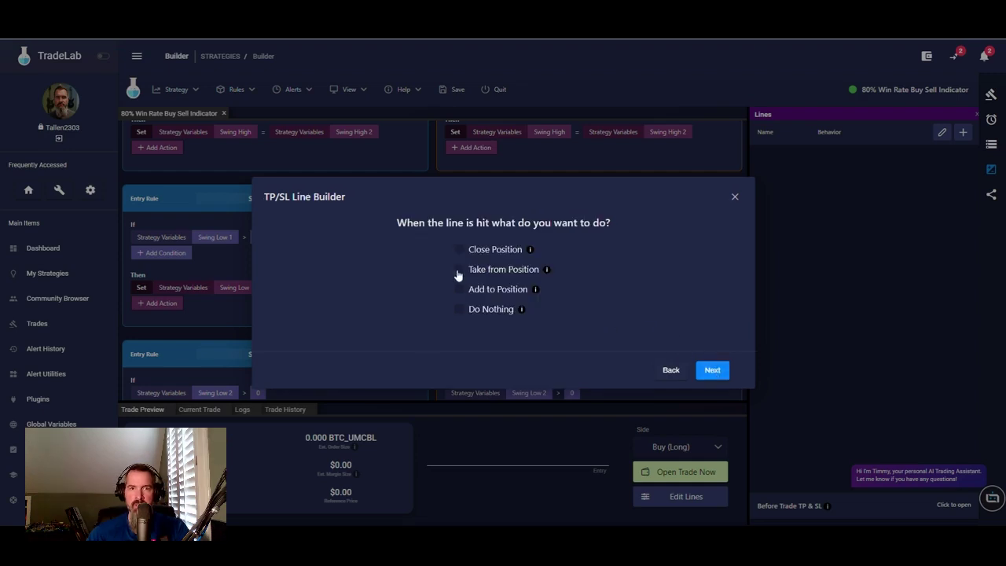
{"action": "left_click", "coordinate": [460, 250]}
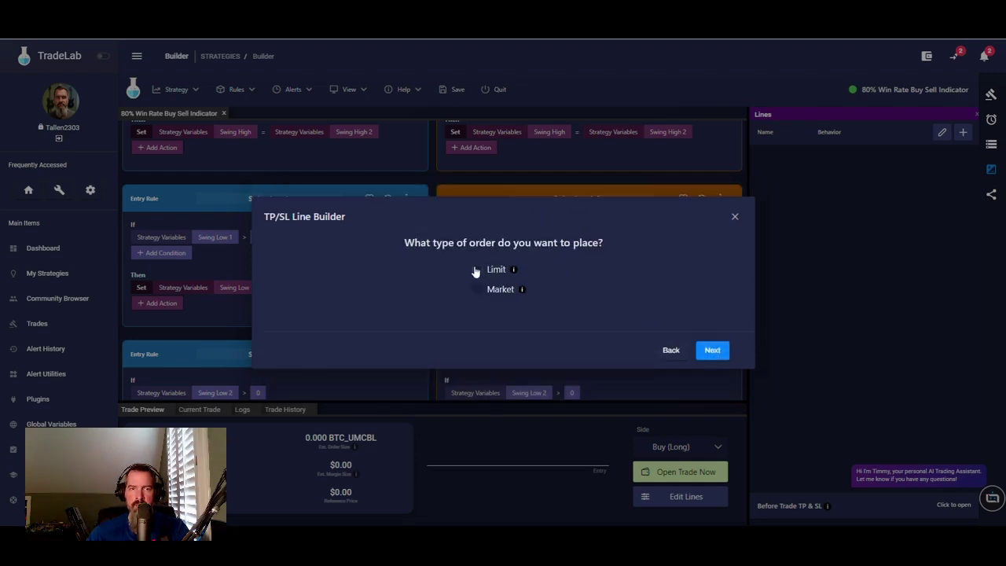
{"action": "left_click", "coordinate": [475, 271]}
{"action": "left_click", "coordinate": [710, 342]}
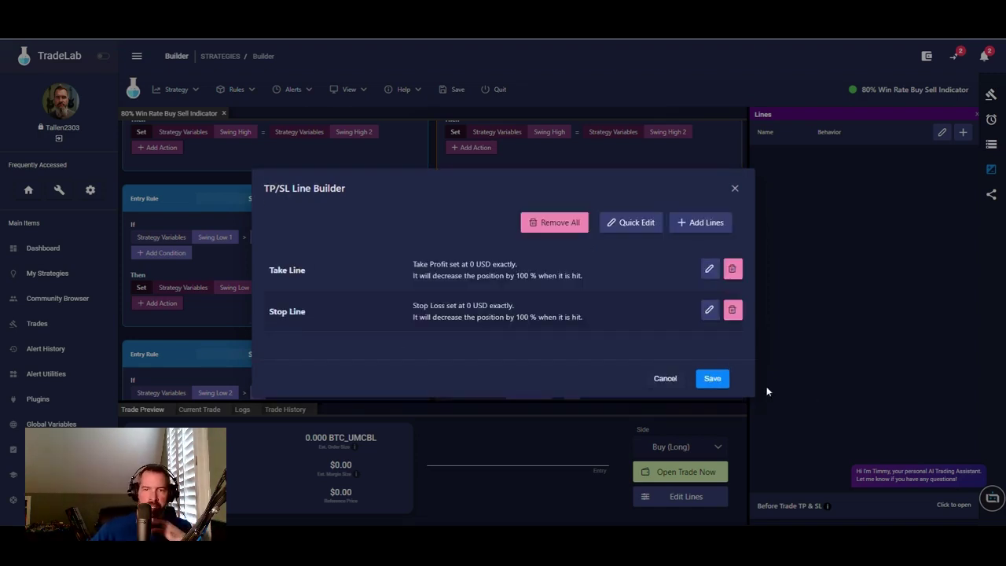
{"action": "left_click", "coordinate": [710, 379]}
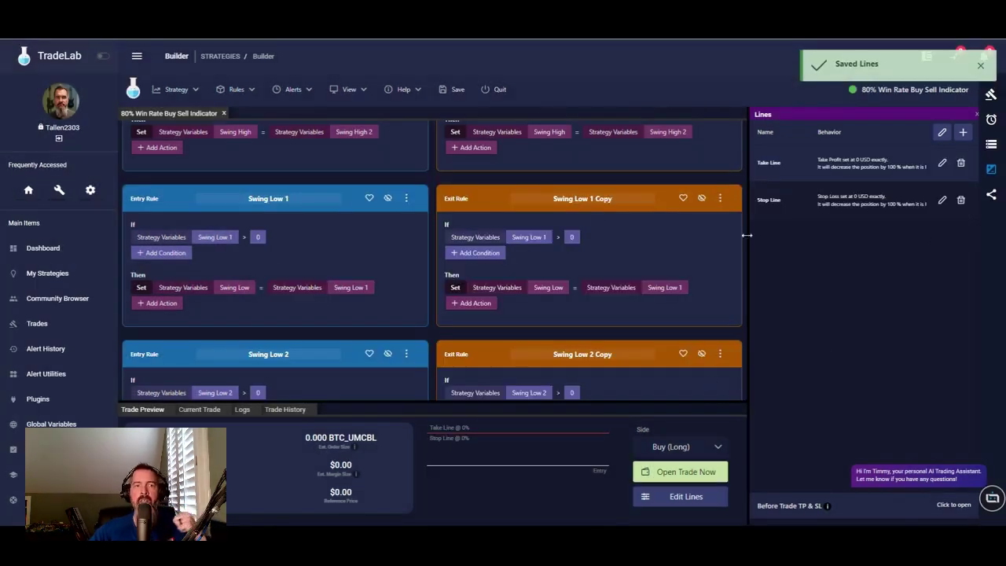
- Add a Set action to the UT Buy rule making the Stop Line price equal Swing Low
{"action": "scroll", "coordinate": [350, 272], "scroll_direction": "down", "scroll_amount": 6}
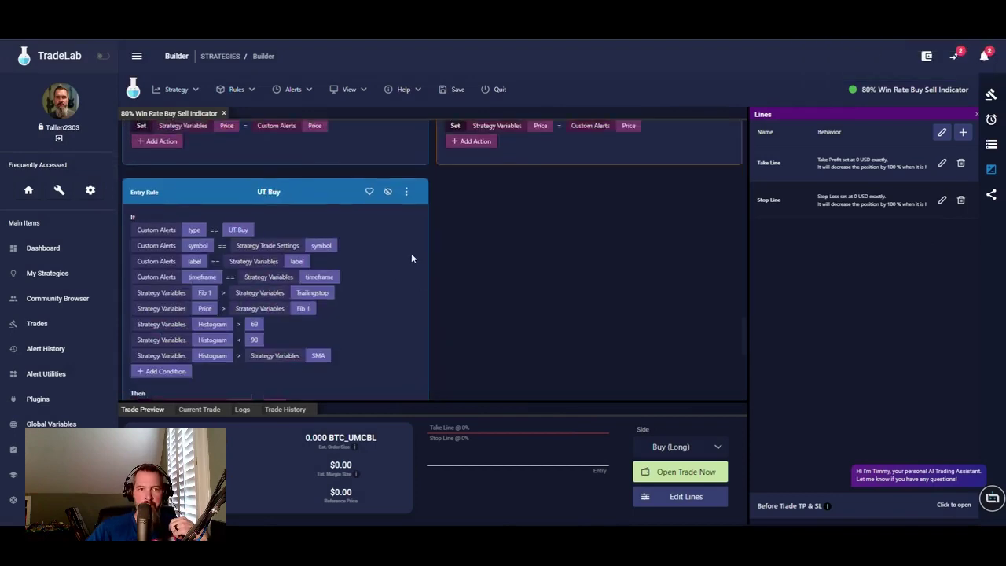
{"action": "scroll", "coordinate": [393, 235], "scroll_direction": "up", "scroll_amount": 6}
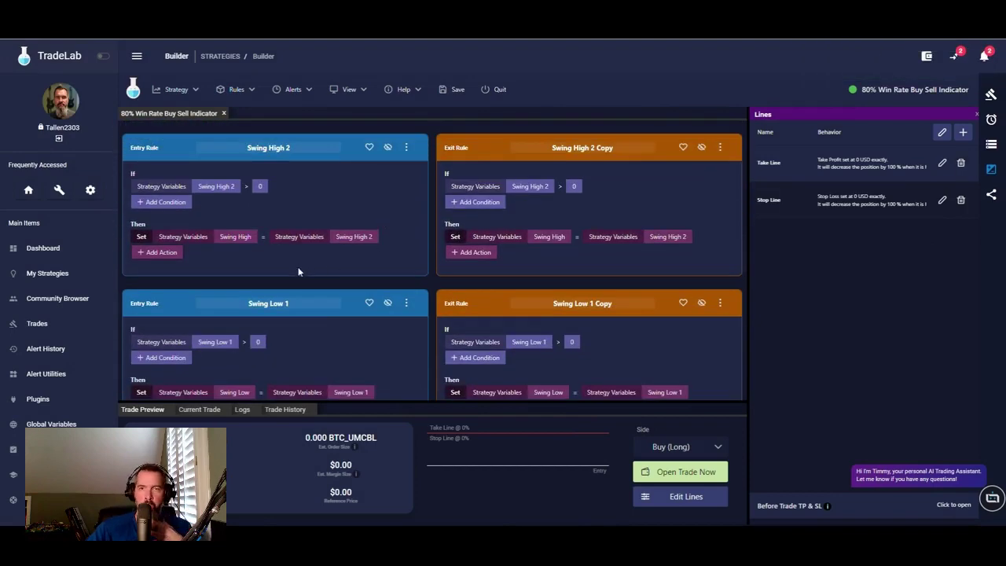
{"action": "scroll", "coordinate": [300, 268], "scroll_direction": "down", "scroll_amount": 6}
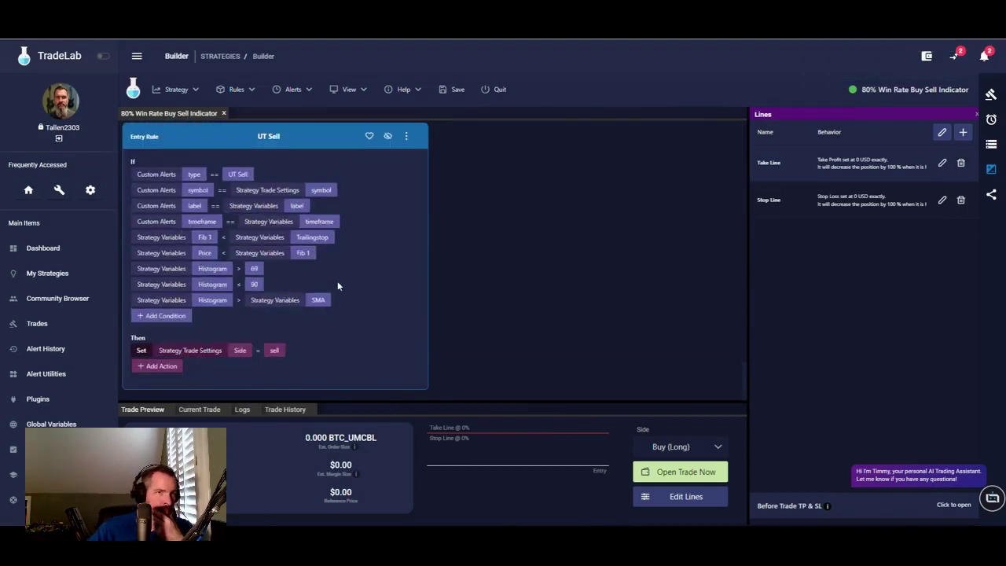
{"action": "scroll", "coordinate": [275, 206], "scroll_direction": "up", "scroll_amount": 3}
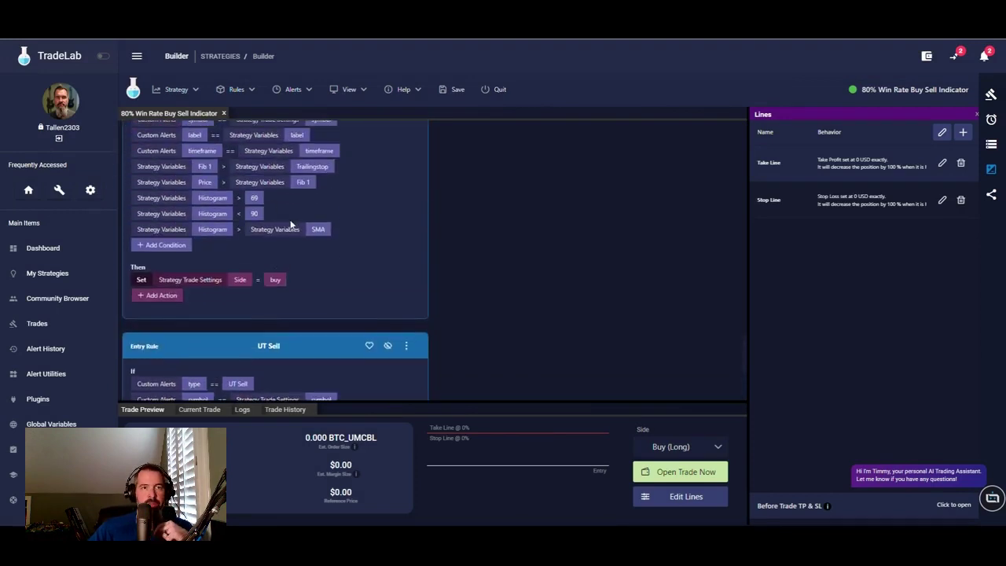
{"action": "scroll", "coordinate": [291, 226], "scroll_direction": "up", "scroll_amount": 3}
{"action": "scroll", "coordinate": [233, 375], "scroll_direction": "down", "scroll_amount": 3}
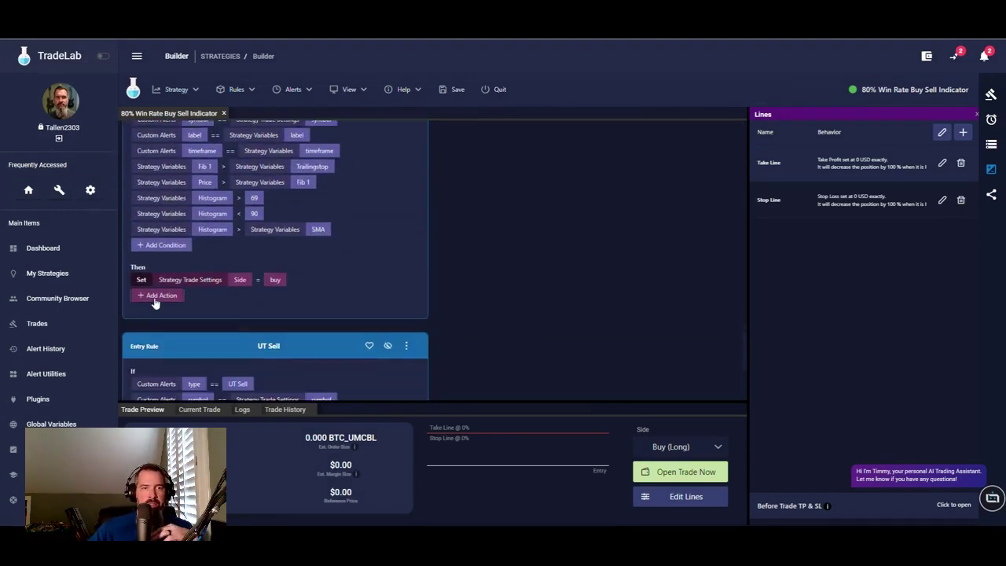
{"action": "left_click", "coordinate": [155, 304]}
{"action": "left_click", "coordinate": [160, 297]}
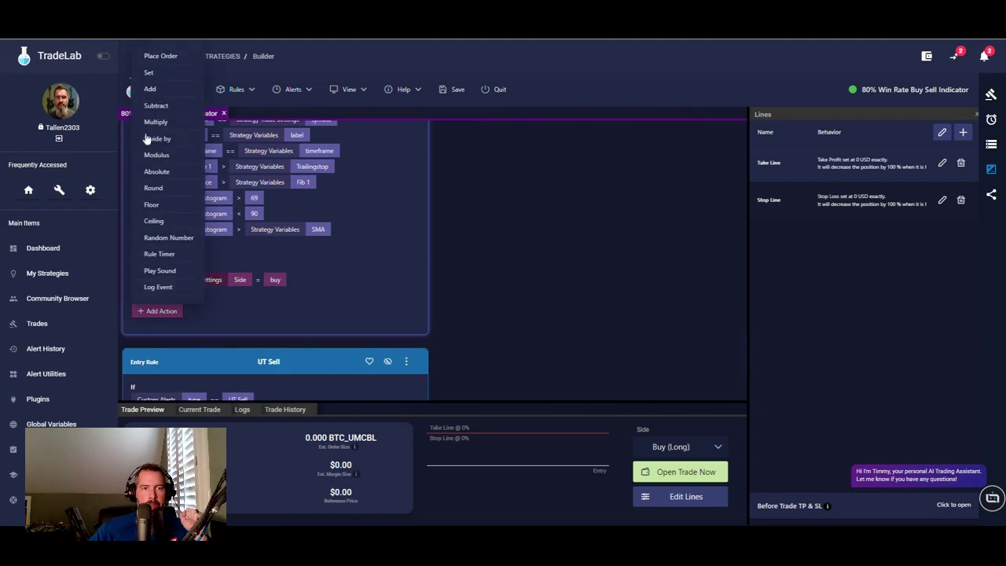
{"action": "left_click", "coordinate": [149, 73]}
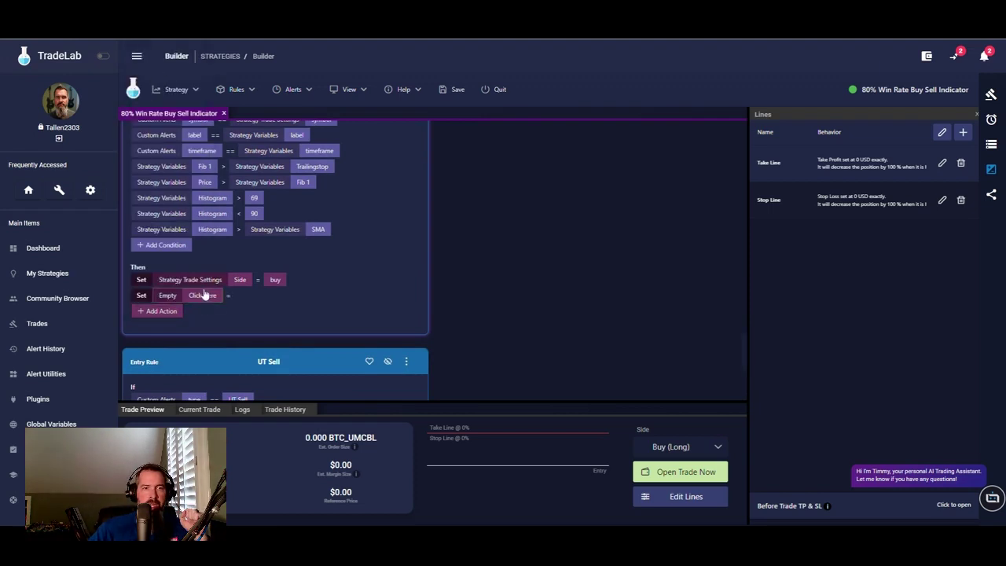
{"action": "left_click", "coordinate": [203, 295]}
{"action": "left_click", "coordinate": [392, 245]}
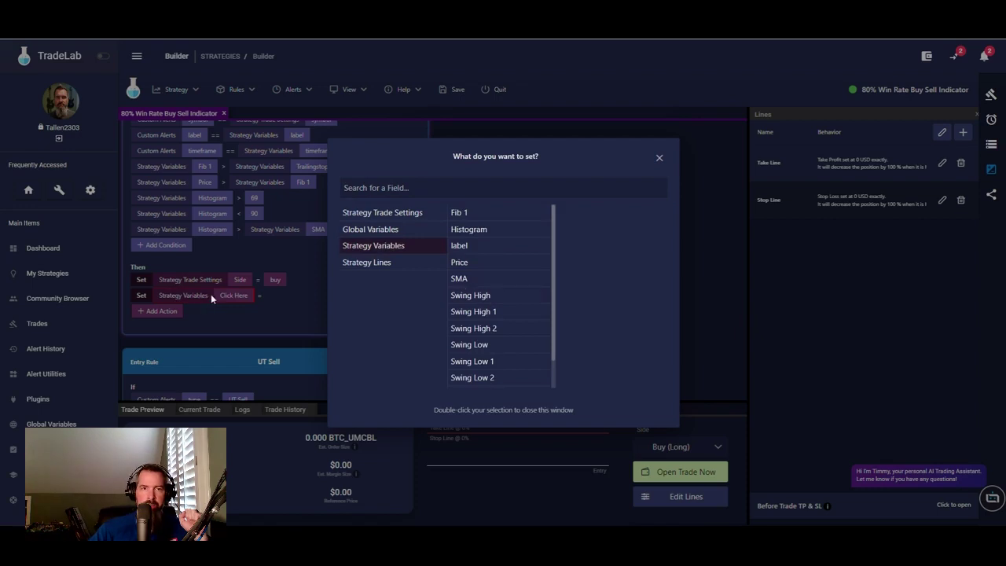
{"action": "left_click", "coordinate": [373, 263]}
{"action": "left_click", "coordinate": [530, 228]}
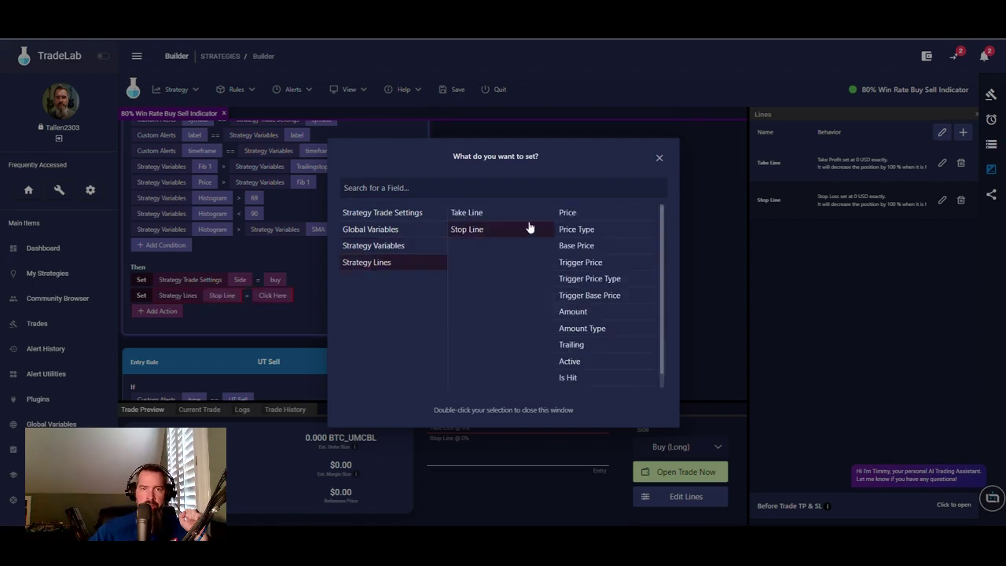
{"action": "double_click", "coordinate": [577, 212]}
{"action": "left_click", "coordinate": [294, 294]}
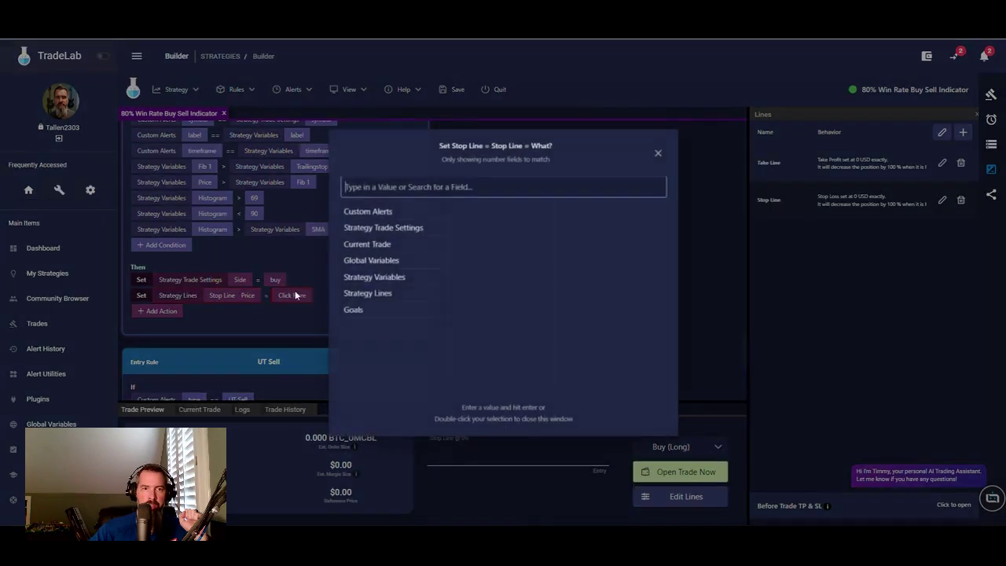
{"action": "left_click", "coordinate": [383, 279]}
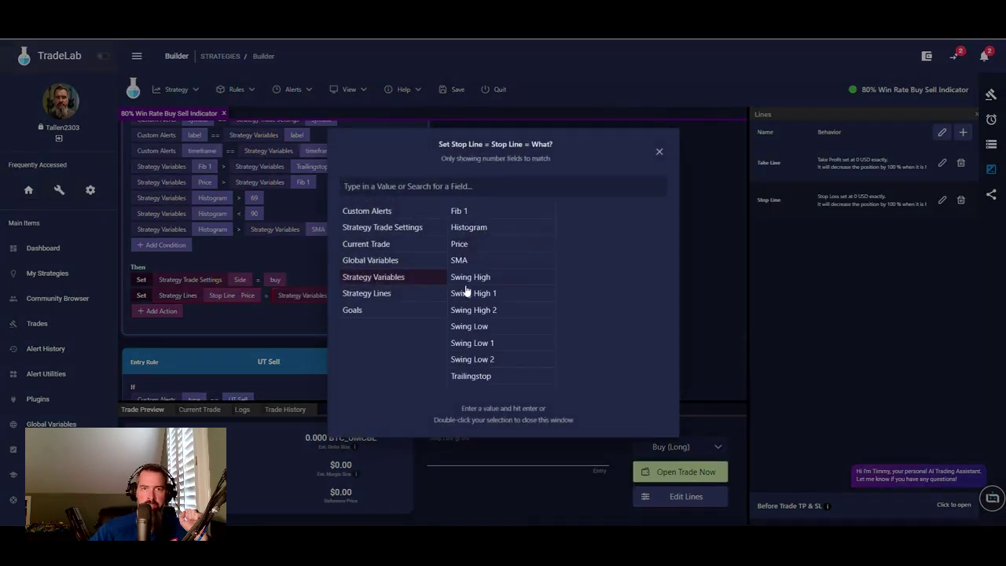
{"action": "double_click", "coordinate": [481, 333]}
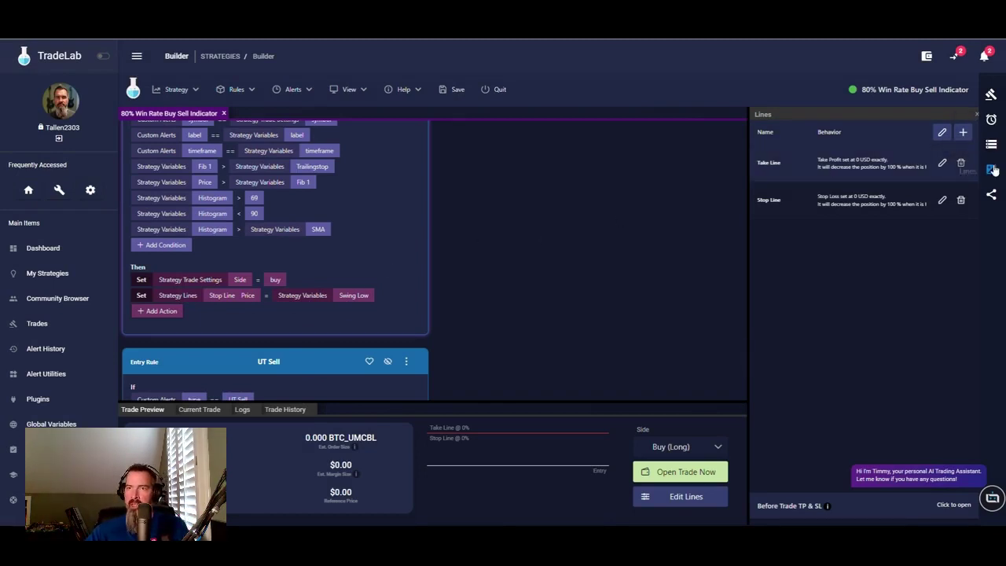
- Create a Number strategy variable named tempmath
{"action": "left_click", "coordinate": [991, 144]}
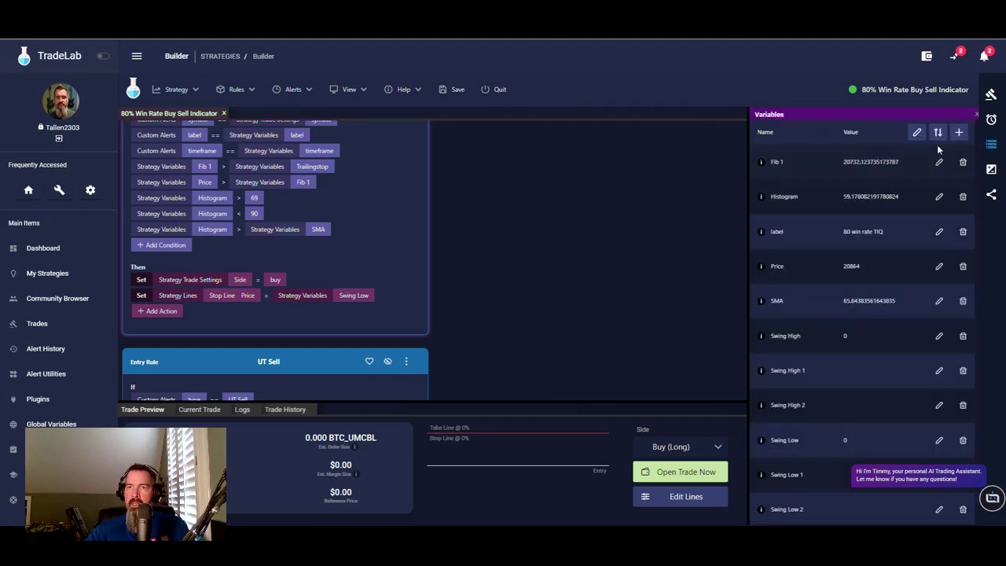
{"action": "left_click", "coordinate": [959, 133]}
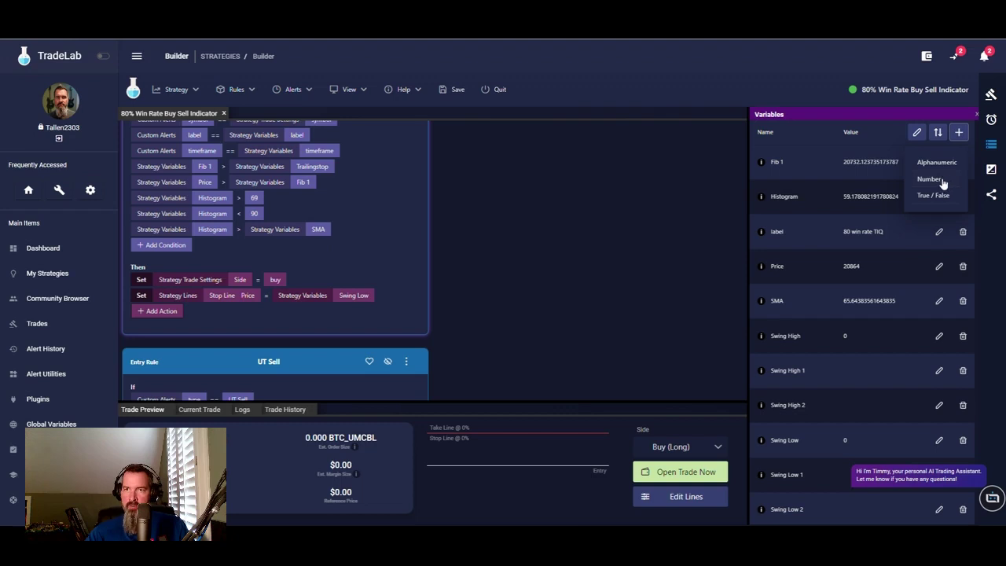
{"action": "left_click", "coordinate": [942, 180]}
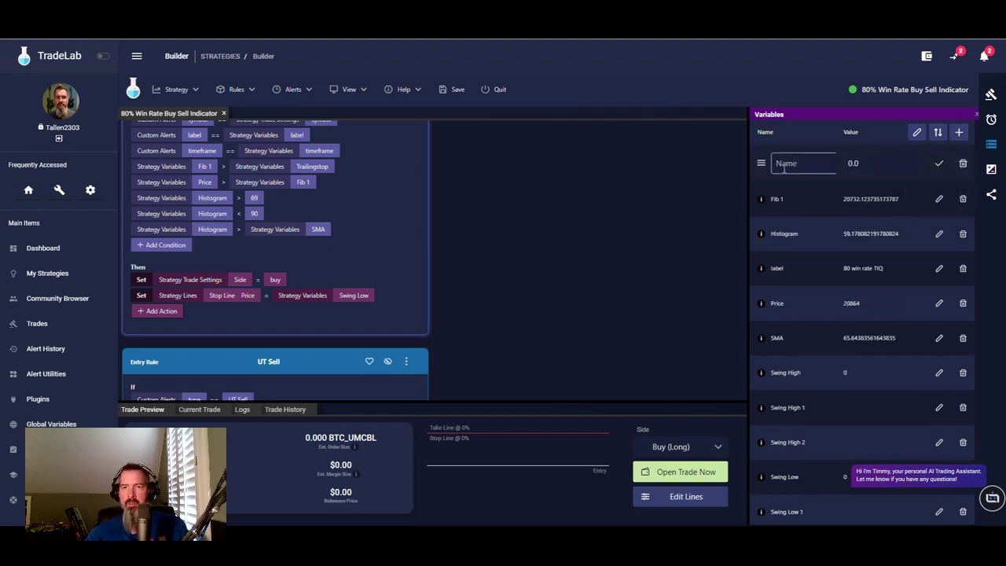
{"action": "type", "text": "temp"}
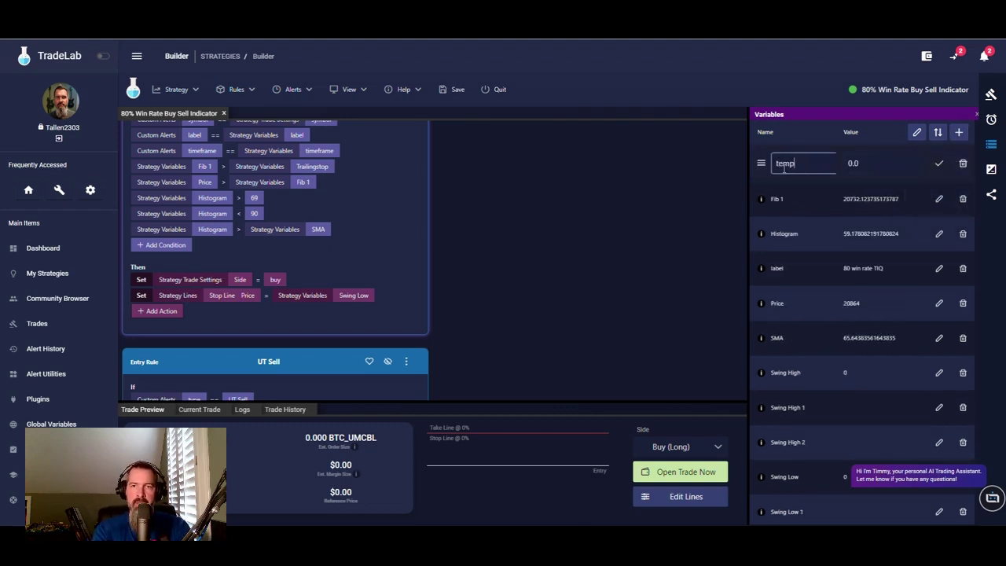
{"action": "type", "text": "math"}
{"action": "left_click", "coordinate": [939, 164]}
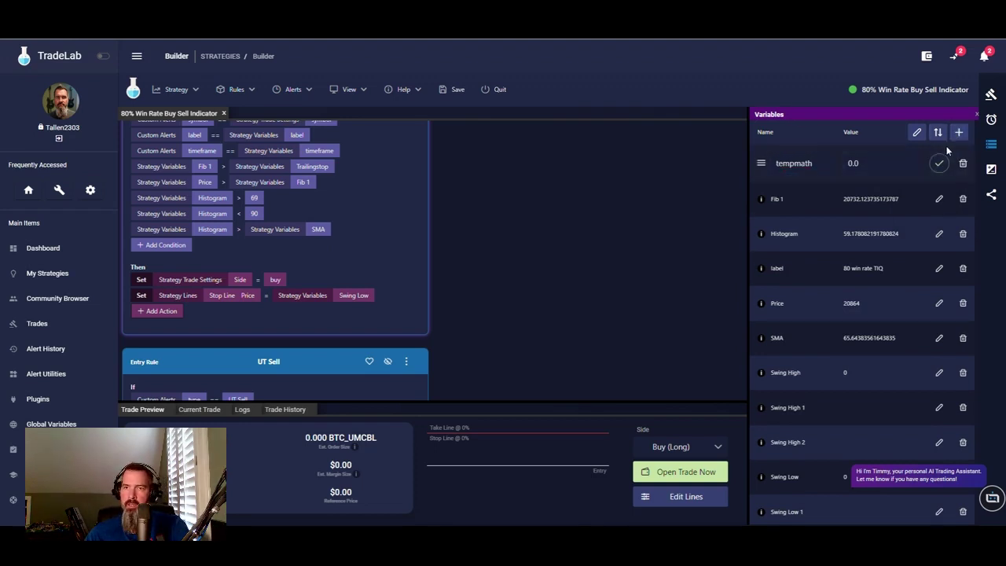
- Create a second Number strategy variable named currentprice
{"action": "left_click", "coordinate": [958, 133]}
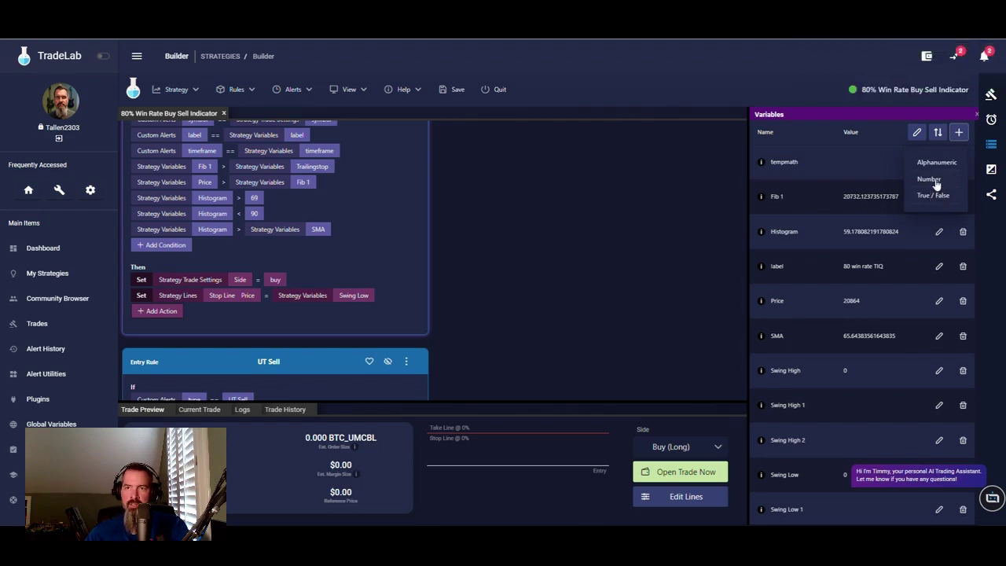
{"action": "left_click", "coordinate": [930, 180]}
{"action": "type", "text": "currentprice"}
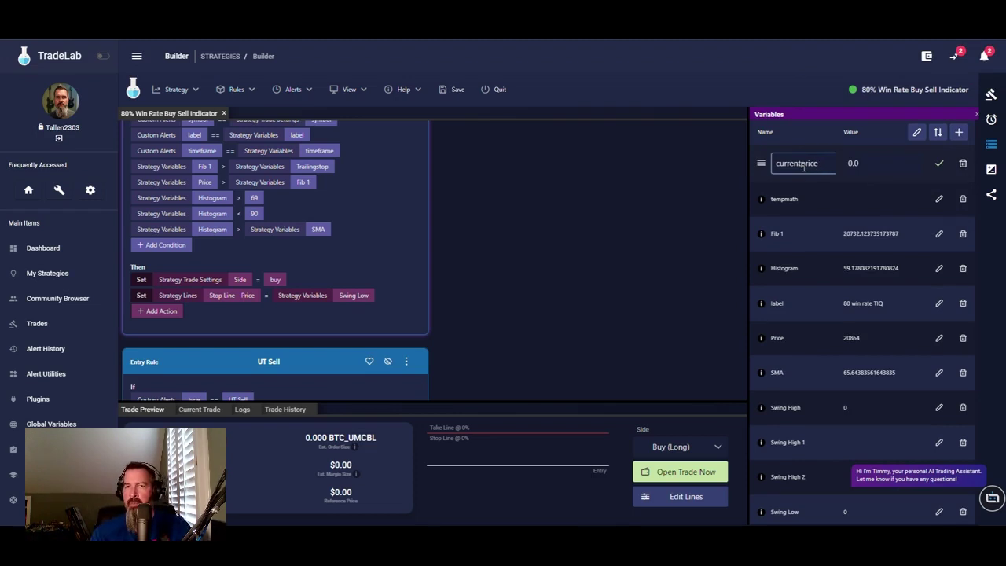
{"action": "left_click", "coordinate": [939, 163]}
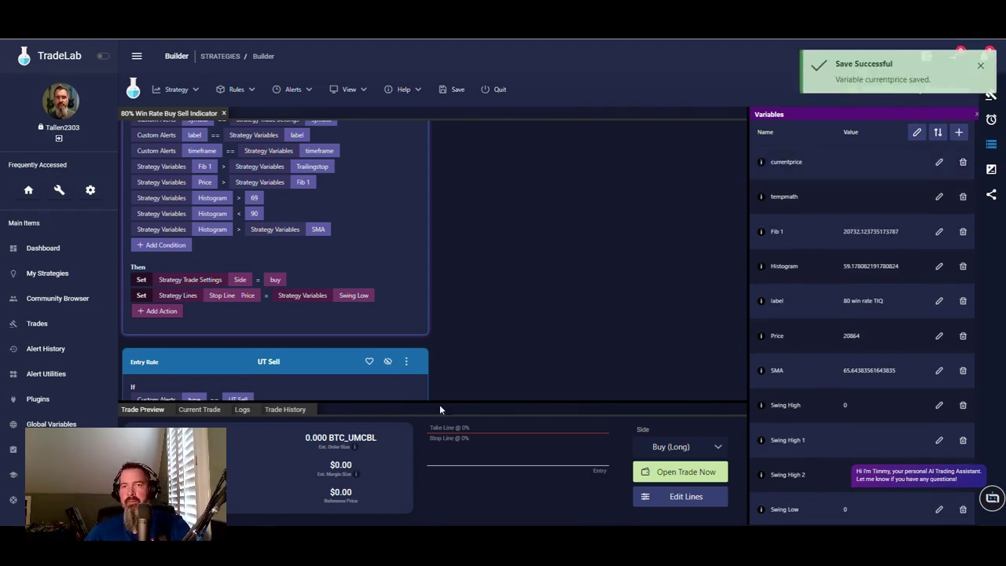
{"action": "scroll", "coordinate": [433, 249], "scroll_direction": "down", "scroll_amount": 3}
{"action": "scroll", "coordinate": [324, 317], "scroll_direction": "up", "scroll_amount": 4}
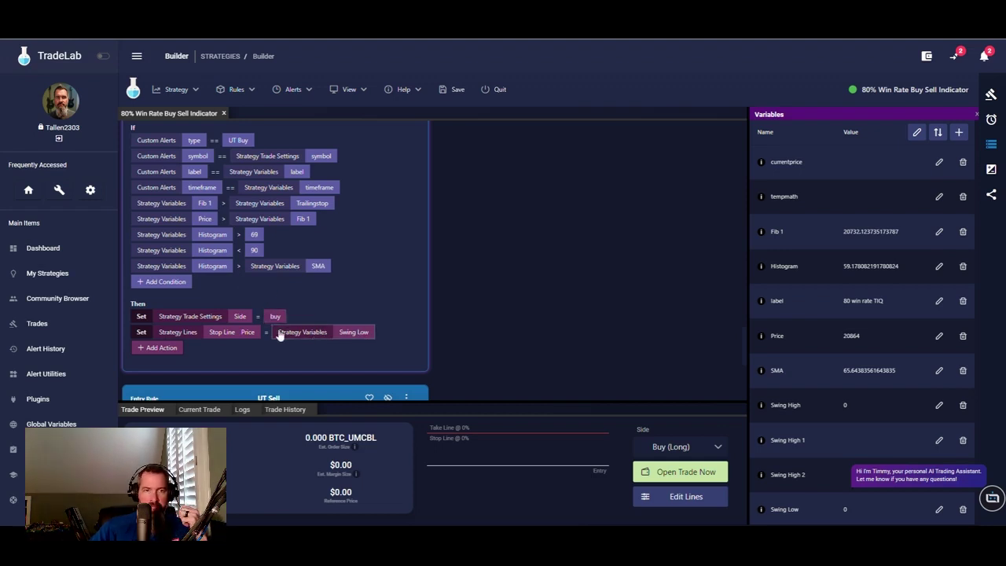
- Add a Set action to the UT Buy rule assigning Price to tempmath
{"action": "left_click", "coordinate": [158, 349]}
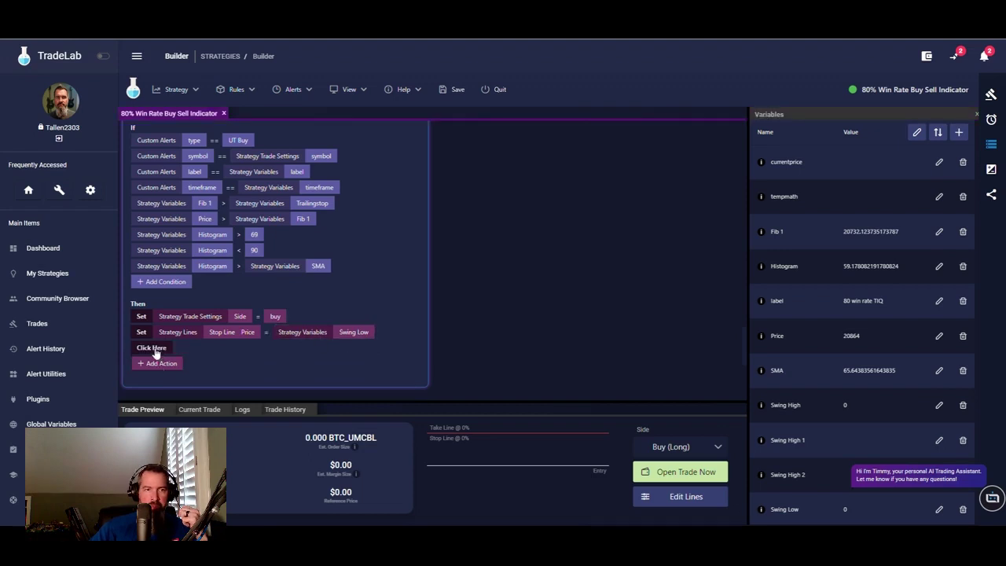
{"action": "left_click", "coordinate": [155, 350]}
{"action": "left_click", "coordinate": [154, 109]}
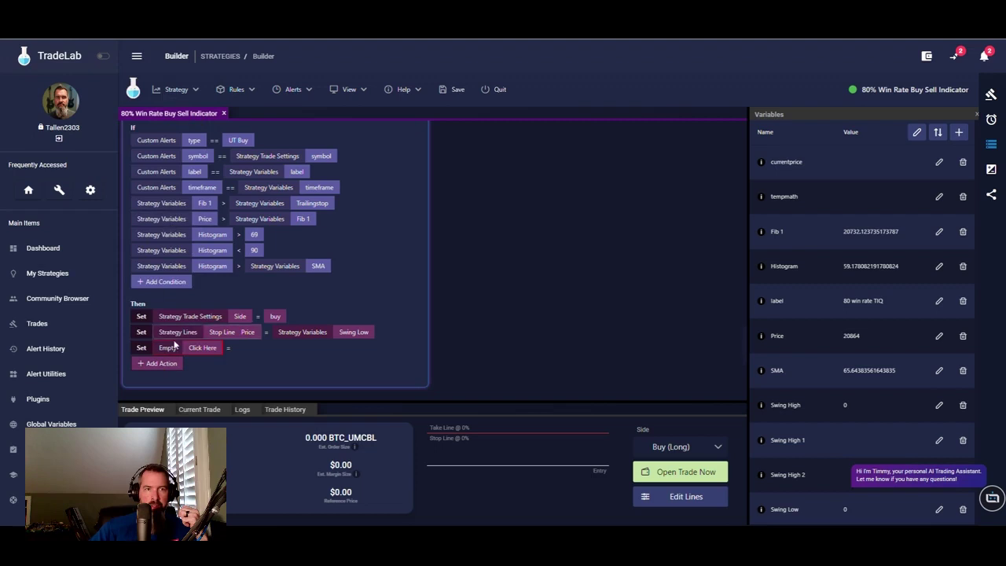
{"action": "left_click", "coordinate": [202, 348]}
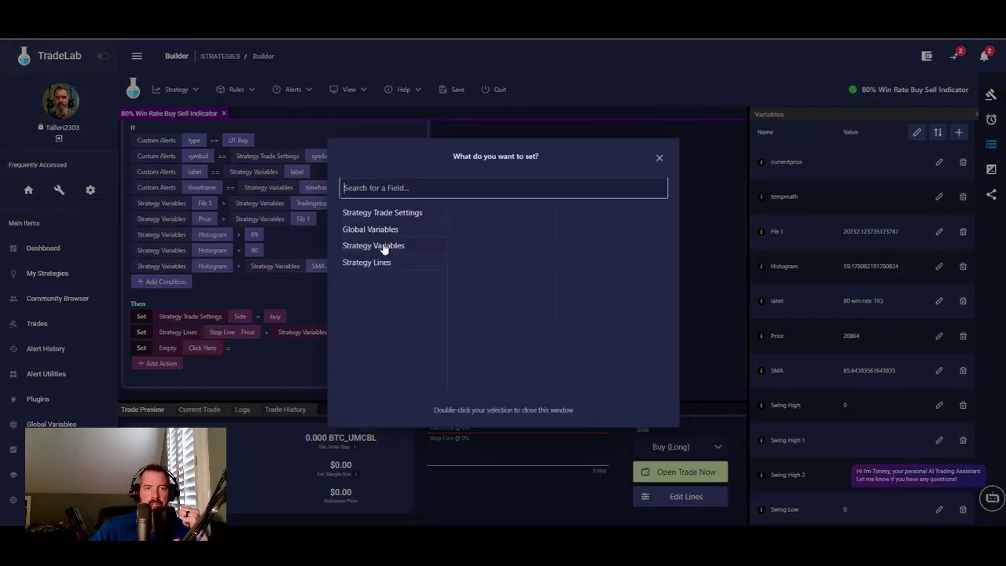
{"action": "left_click", "coordinate": [388, 247]}
{"action": "left_click", "coordinate": [472, 230]}
{"action": "left_click", "coordinate": [285, 345]}
{"action": "left_click", "coordinate": [287, 348]}
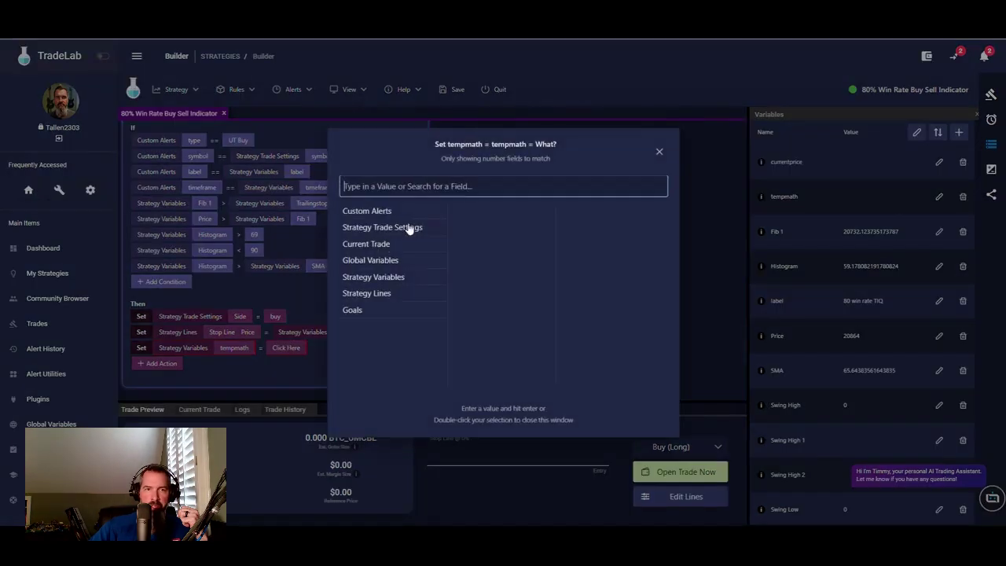
{"action": "left_click", "coordinate": [375, 280]}
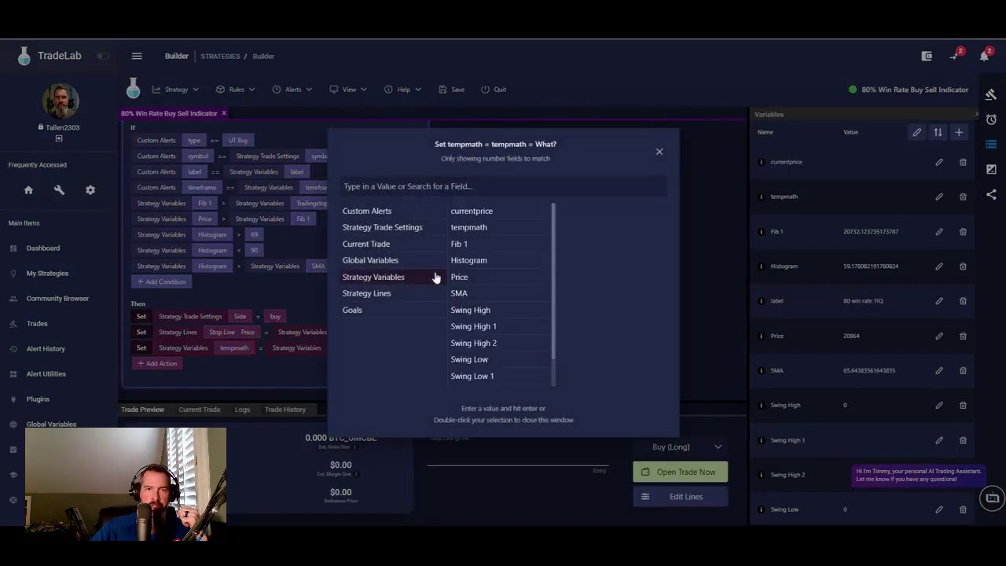
{"action": "left_click", "coordinate": [482, 280]}
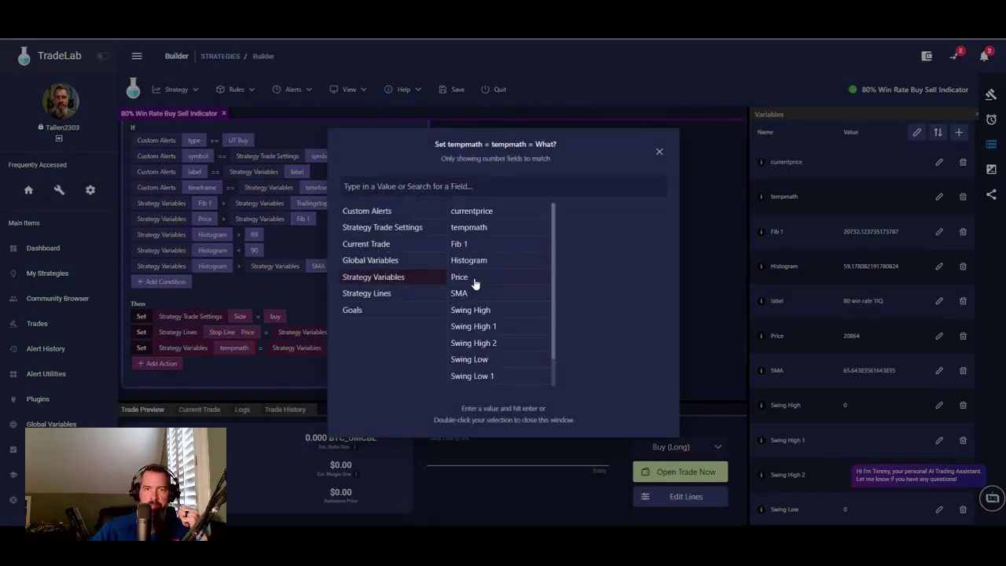
{"action": "left_click", "coordinate": [274, 361]}
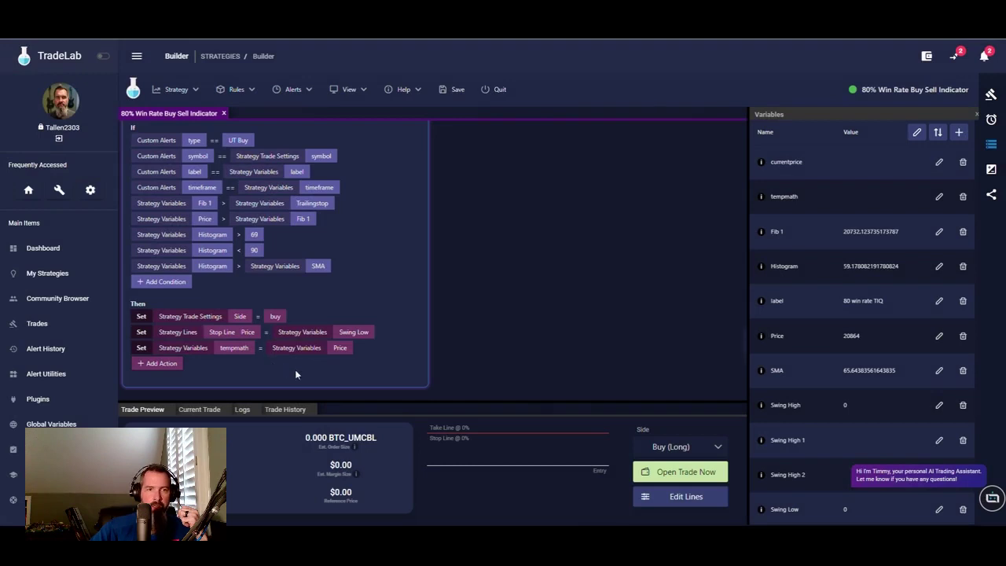
- Add a Subtract action taking Swing Low away from tempmath
{"action": "left_click", "coordinate": [150, 365]}
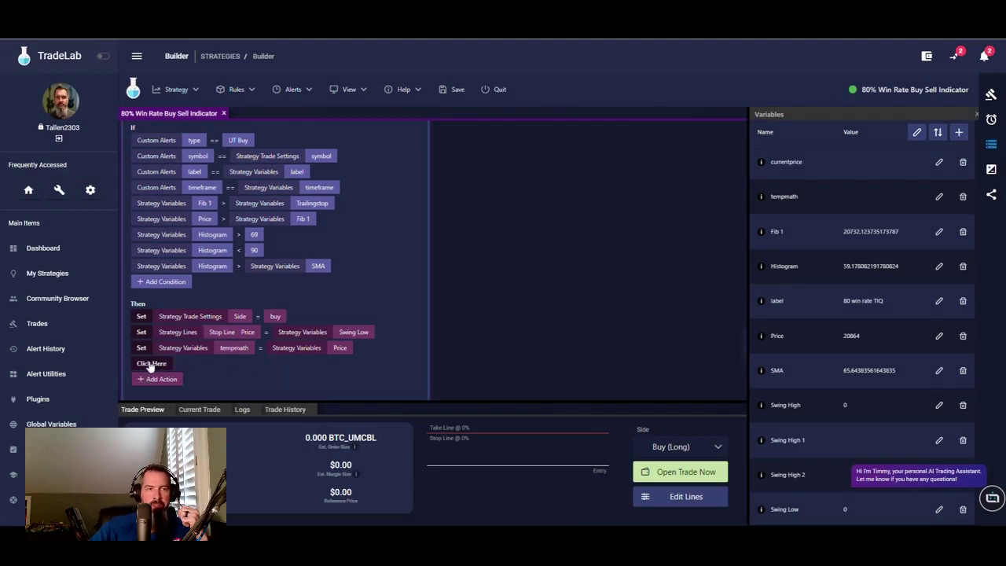
{"action": "left_click", "coordinate": [151, 364]}
{"action": "left_click", "coordinate": [156, 158]}
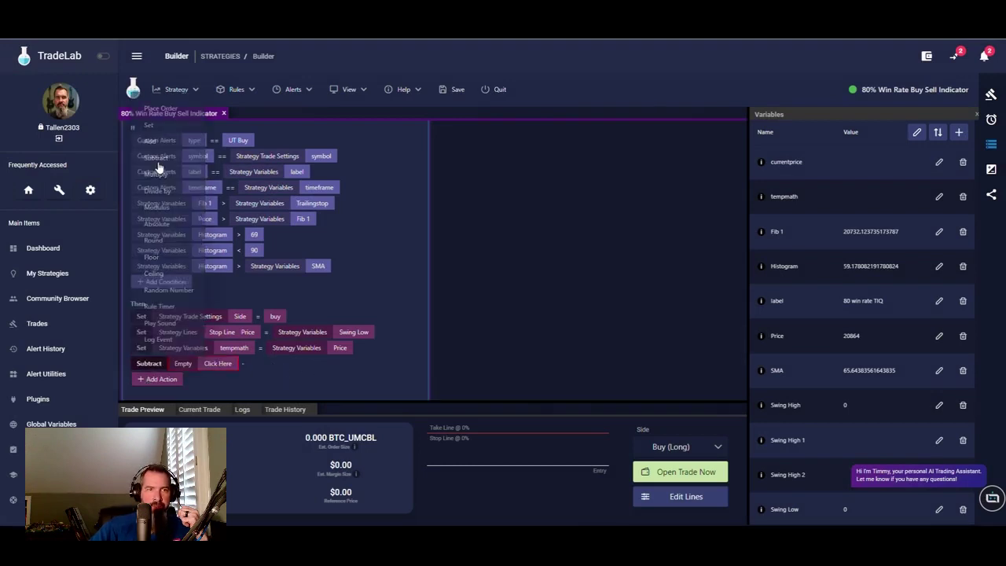
{"action": "left_click", "coordinate": [215, 365]}
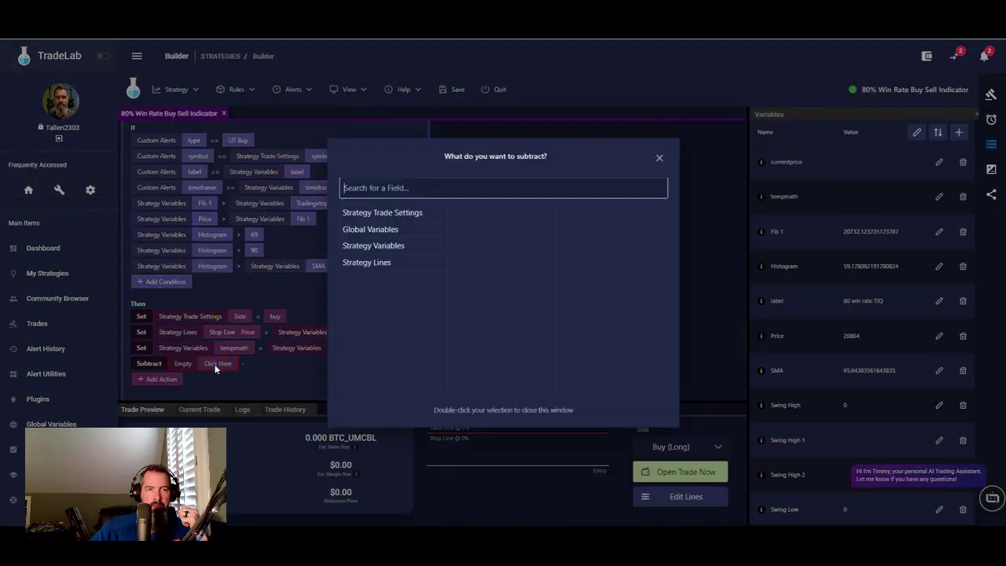
{"action": "left_click", "coordinate": [394, 247]}
{"action": "left_click", "coordinate": [492, 230]}
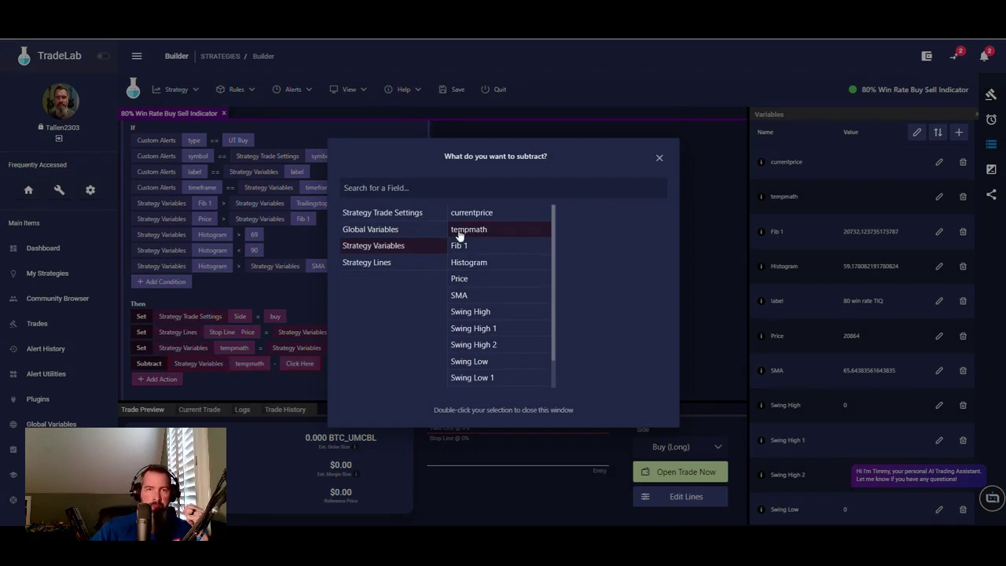
{"action": "left_click", "coordinate": [292, 378]}
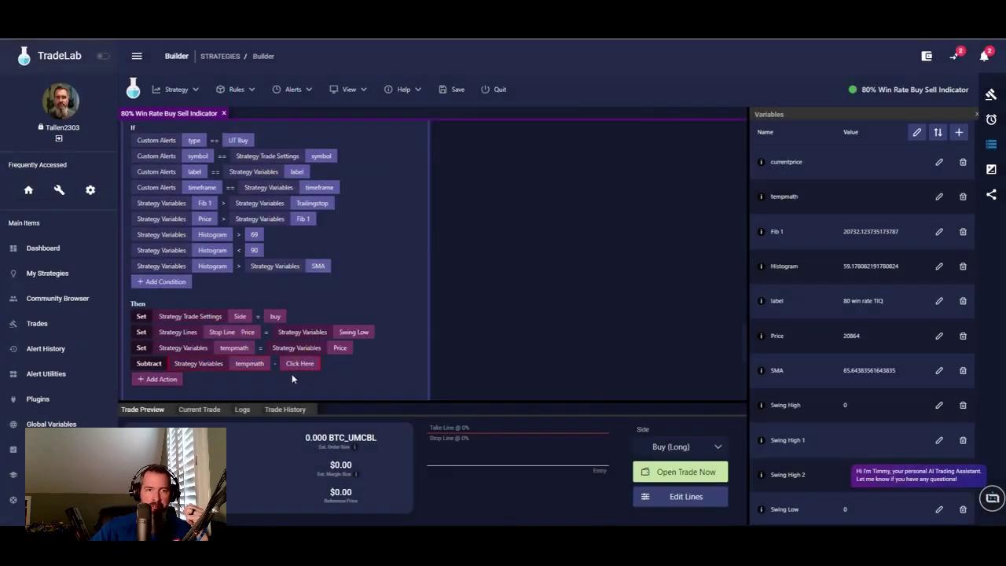
{"action": "left_click", "coordinate": [295, 365]}
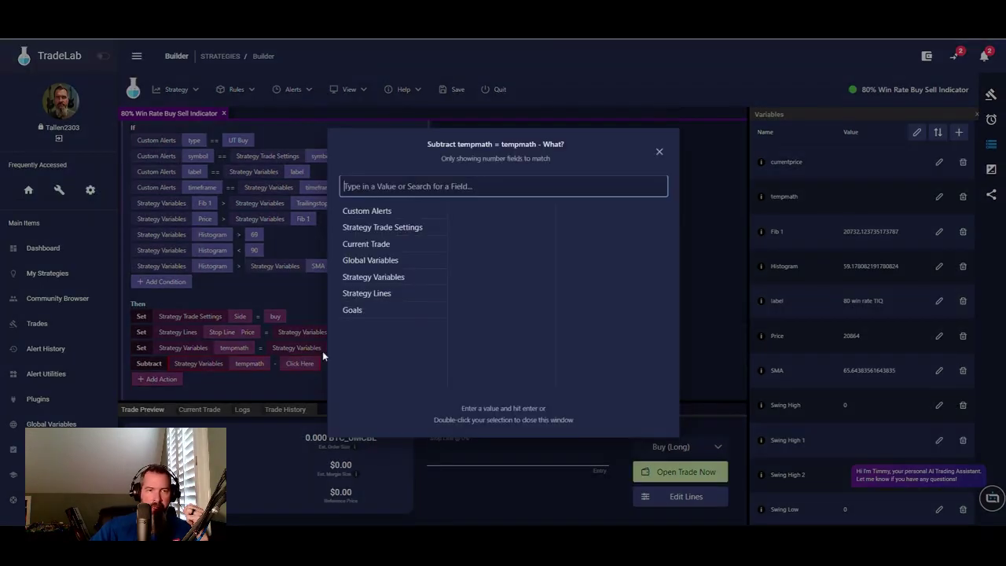
{"action": "left_click", "coordinate": [389, 279]}
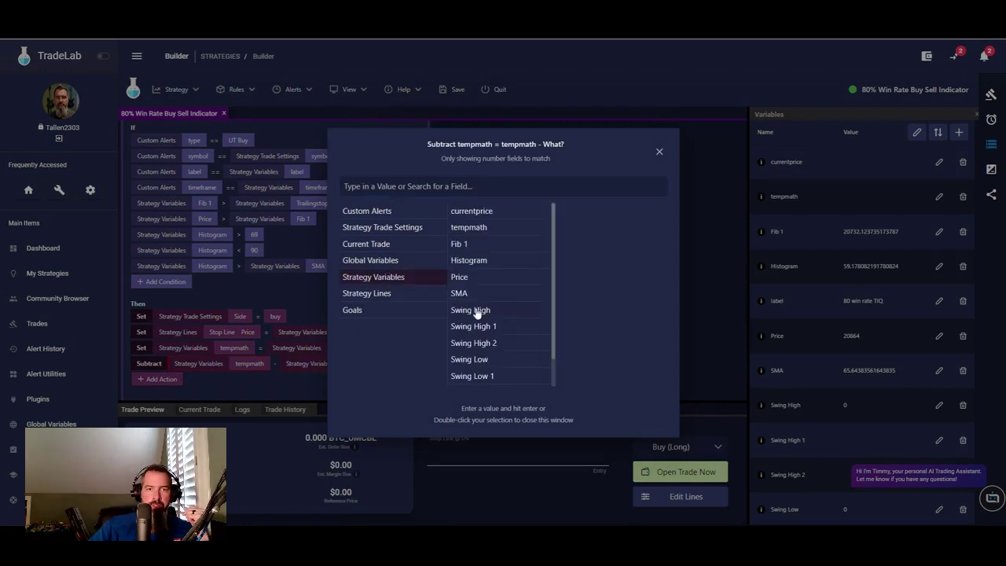
{"action": "double_click", "coordinate": [472, 359]}
{"action": "scroll", "coordinate": [370, 259], "scroll_direction": "down", "scroll_amount": 5}
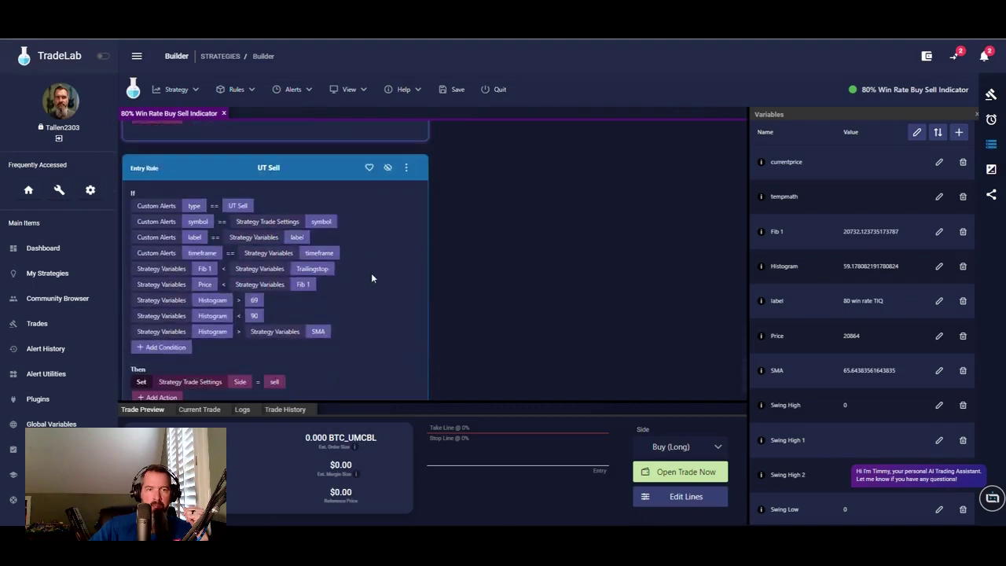
{"action": "scroll", "coordinate": [315, 291], "scroll_direction": "up", "scroll_amount": 4}
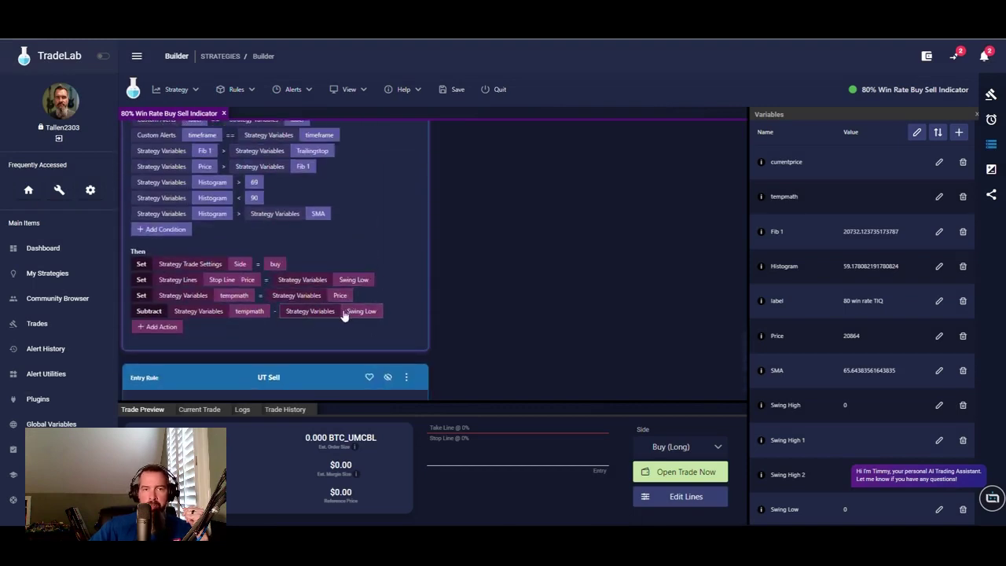
- Add a Multiply action multiplying tempmath by 1.5
{"action": "left_click", "coordinate": [161, 329]}
{"action": "left_click", "coordinate": [161, 329]}
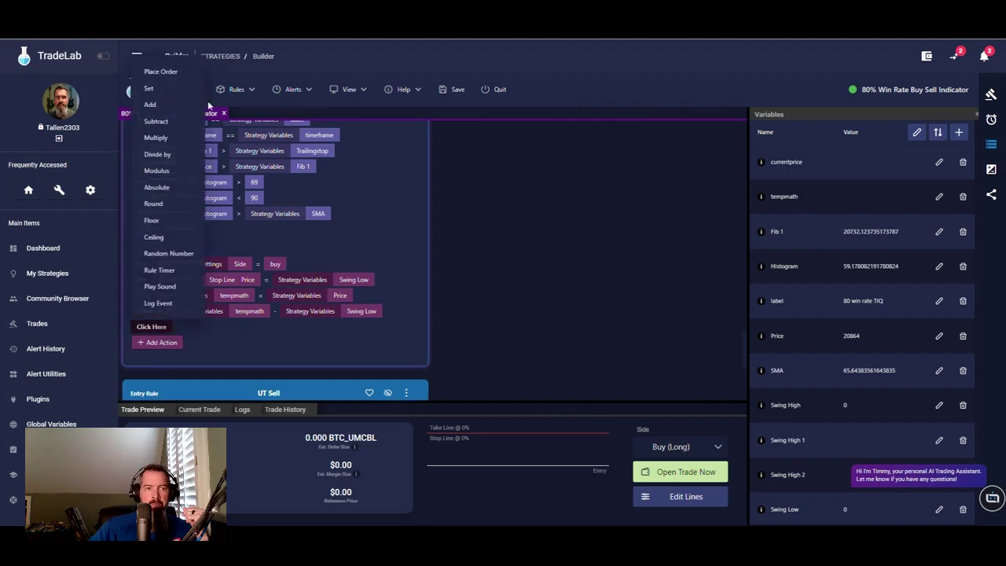
{"action": "left_click", "coordinate": [157, 139]}
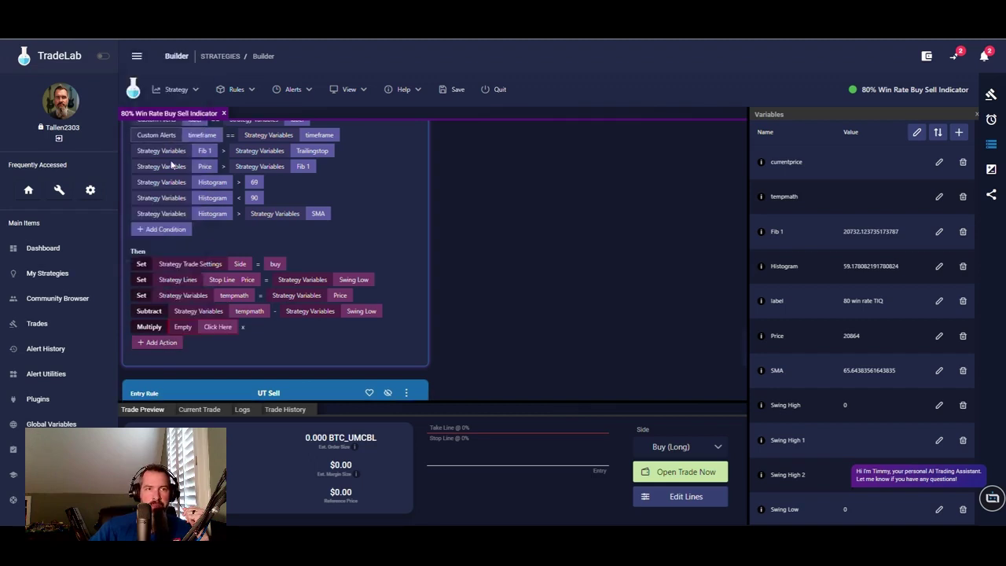
{"action": "left_click", "coordinate": [219, 328]}
{"action": "left_click", "coordinate": [385, 245]}
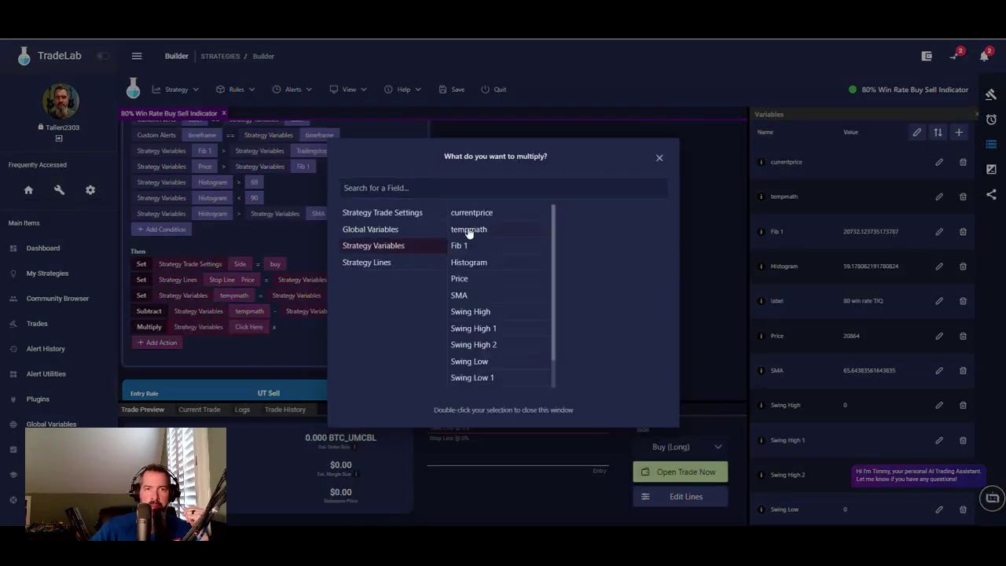
{"action": "left_click", "coordinate": [469, 229]}
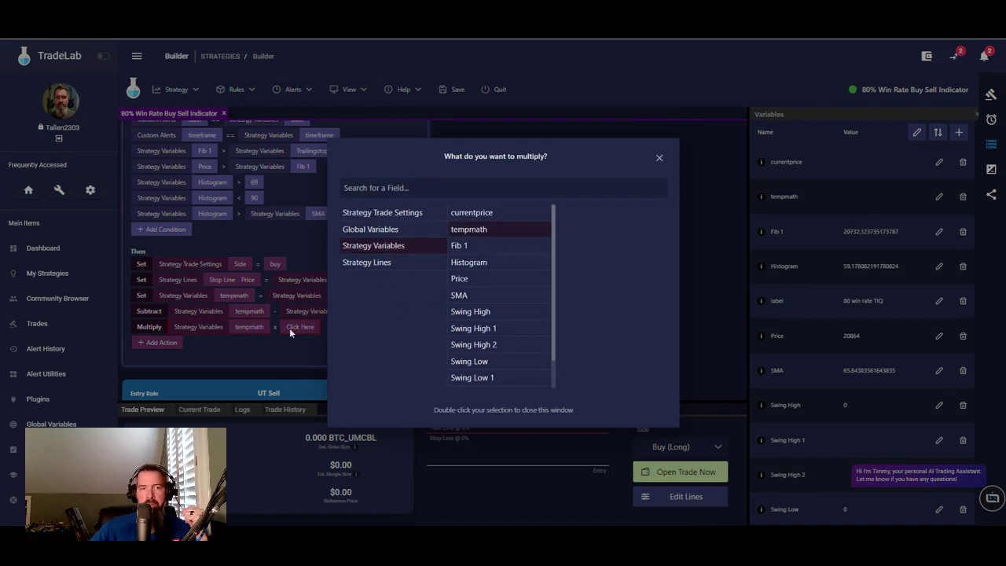
{"action": "left_click", "coordinate": [289, 328]}
{"action": "left_click", "coordinate": [304, 324]}
{"action": "type", "text": "1.5"}
{"action": "key", "text": "Return"}
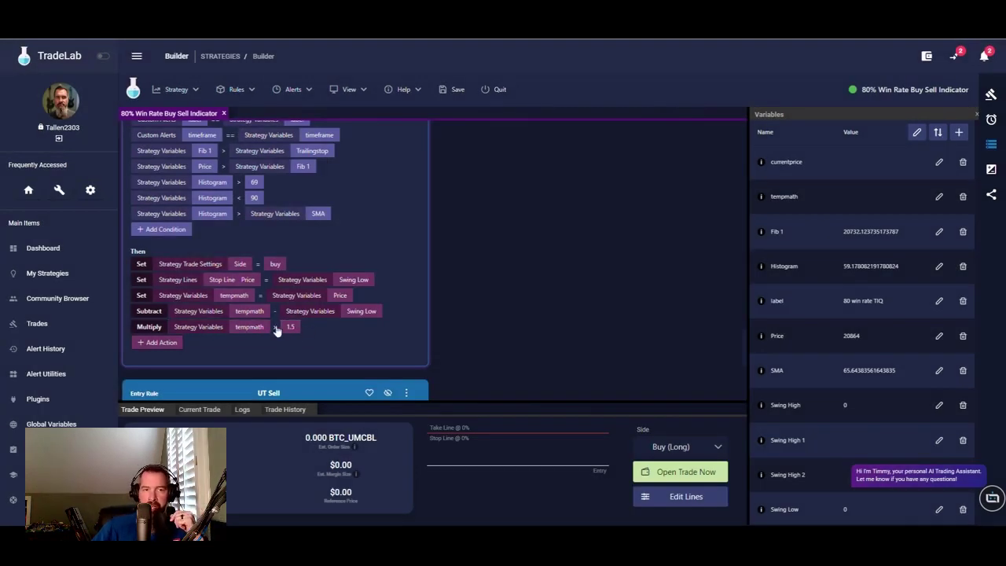
- Add an Add action adding Price to tempmath
{"action": "left_click", "coordinate": [158, 343]}
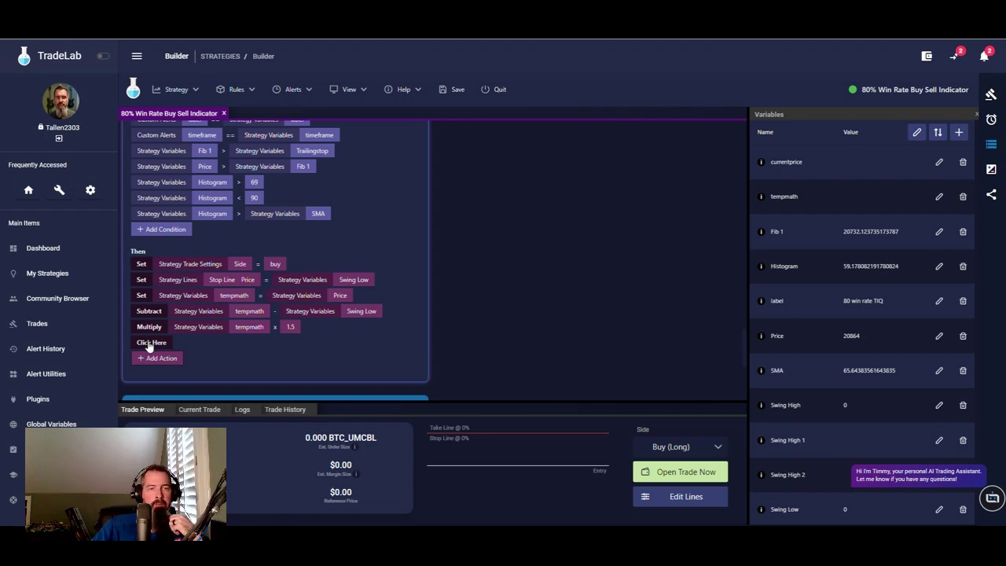
{"action": "left_click", "coordinate": [149, 343]}
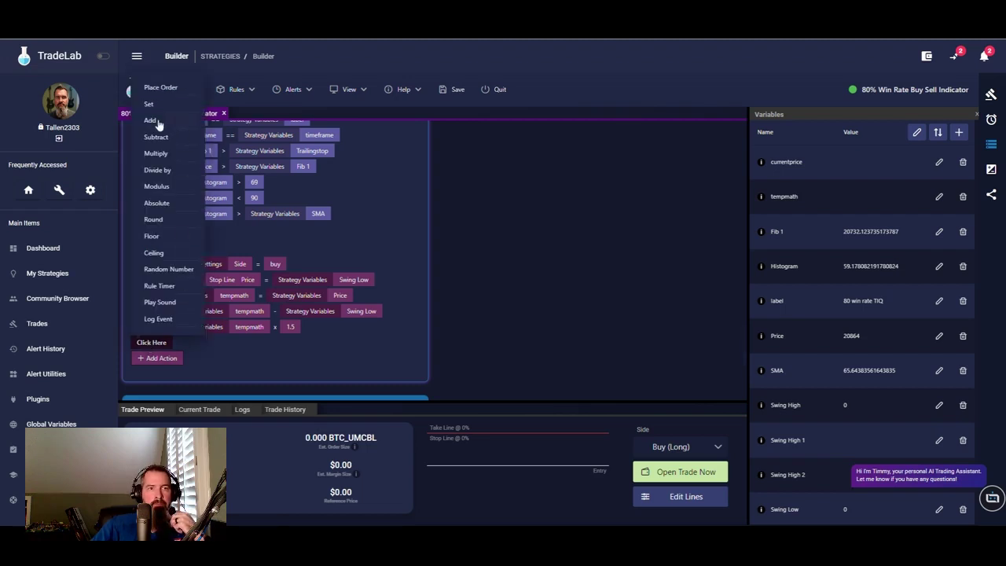
{"action": "left_click", "coordinate": [157, 122]}
{"action": "left_click", "coordinate": [208, 344]}
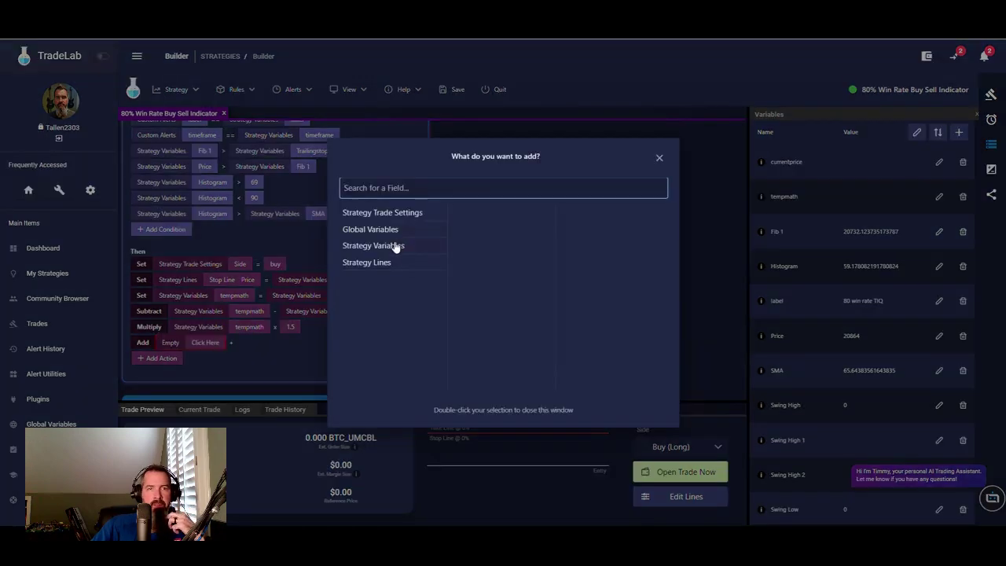
{"action": "left_click", "coordinate": [397, 245]}
{"action": "left_click", "coordinate": [458, 234]}
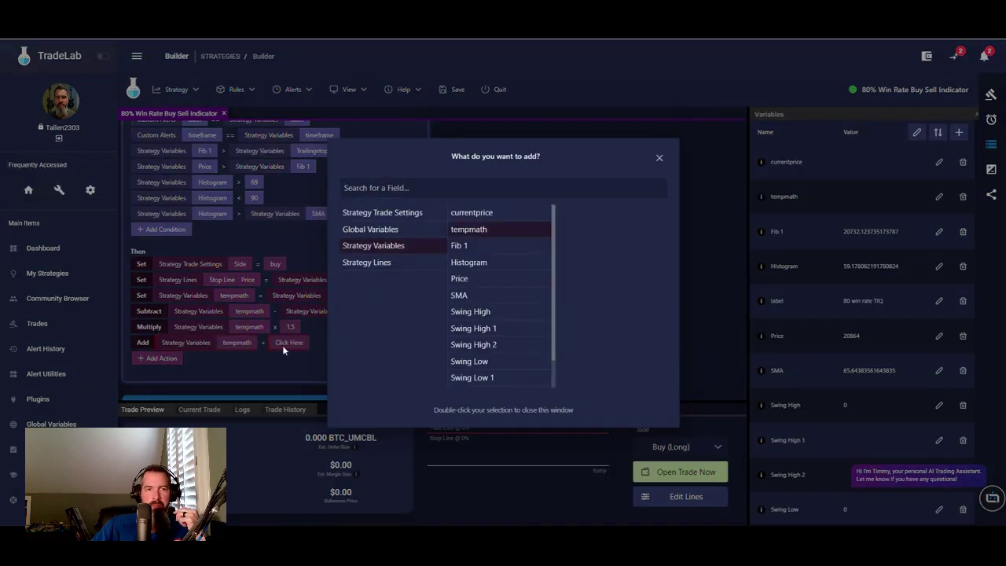
{"action": "left_click", "coordinate": [283, 345]}
{"action": "left_click", "coordinate": [287, 342]}
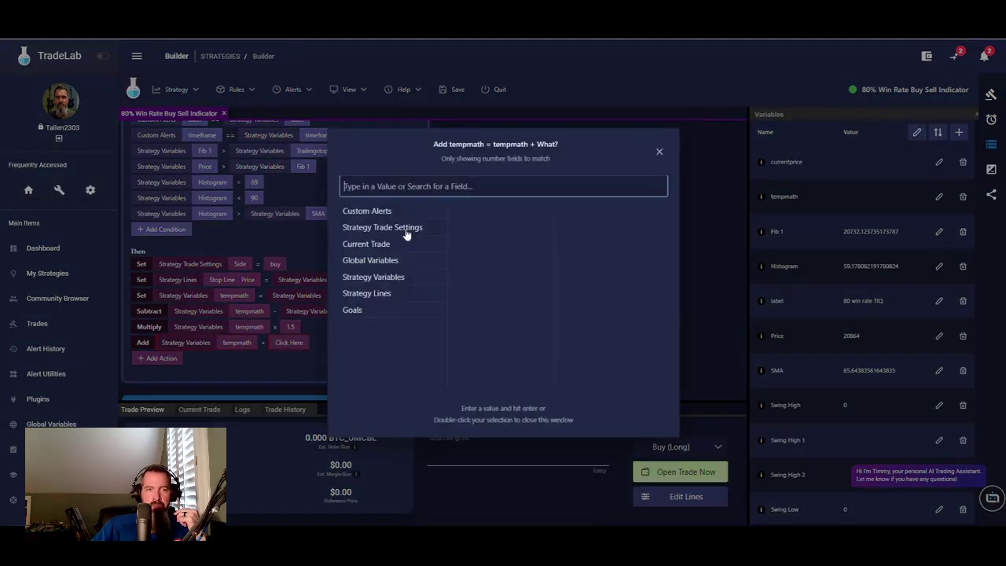
{"action": "left_click", "coordinate": [391, 279]}
{"action": "left_click", "coordinate": [460, 280]}
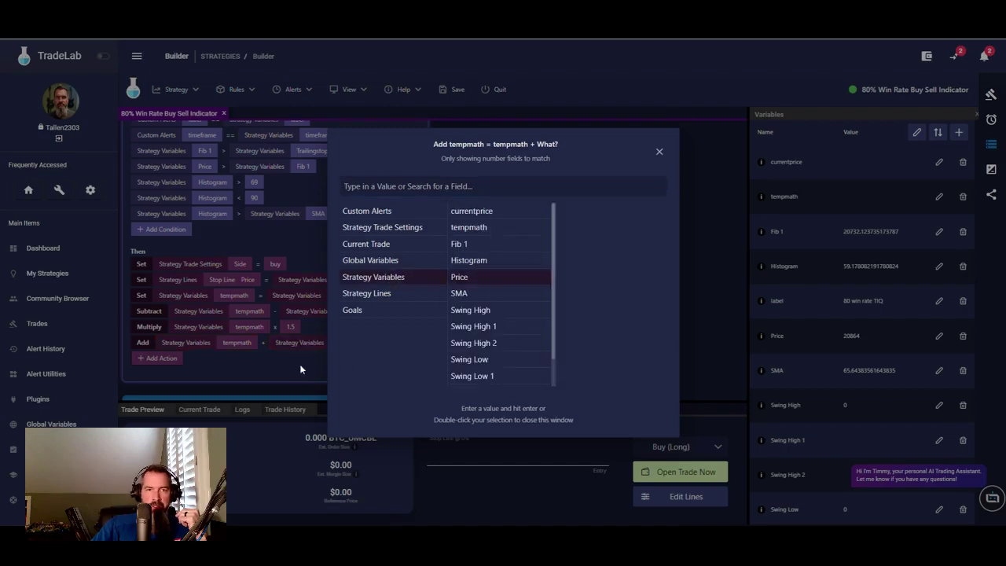
{"action": "left_click", "coordinate": [300, 364]}
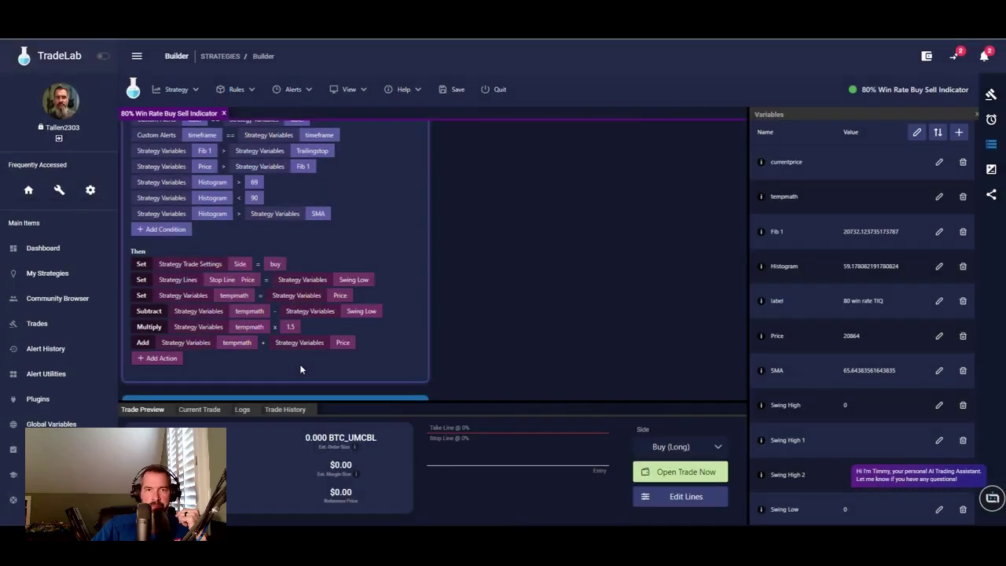
- Start another Set action at the end of the UT Buy rule
{"action": "left_click", "coordinate": [161, 358]}
{"action": "left_click", "coordinate": [151, 359]}
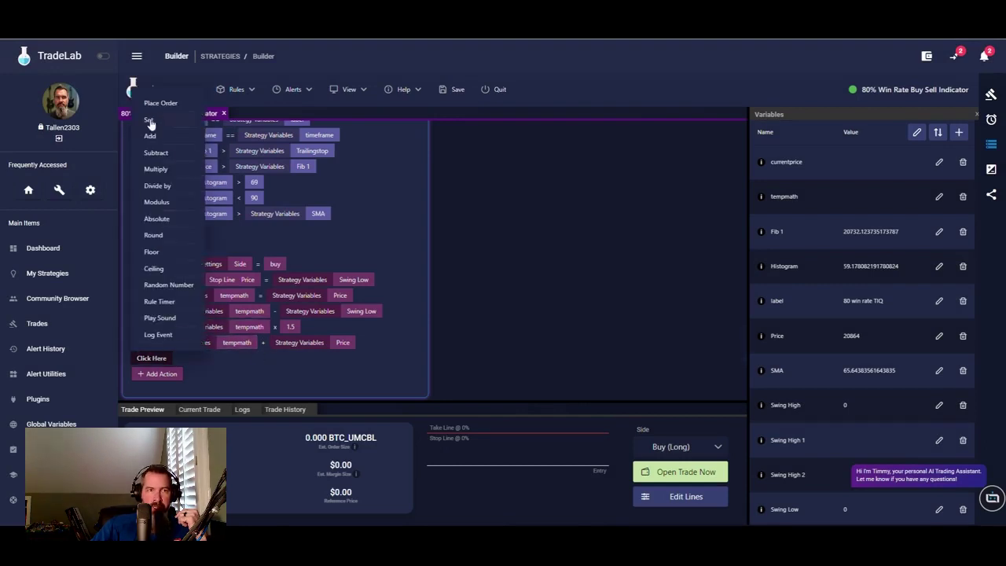
{"action": "left_click", "coordinate": [149, 120]}
- Make the Set action assign tempmath to the Take Line price
{"action": "left_click", "coordinate": [202, 358]}
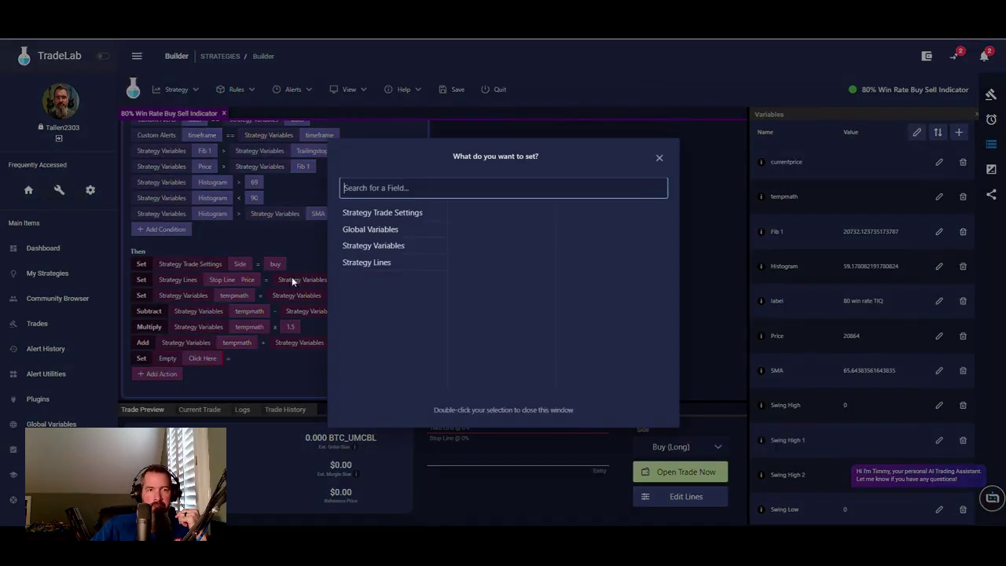
{"action": "left_click", "coordinate": [395, 246]}
{"action": "scroll", "coordinate": [486, 328], "scroll_direction": "down", "scroll_amount": 2}
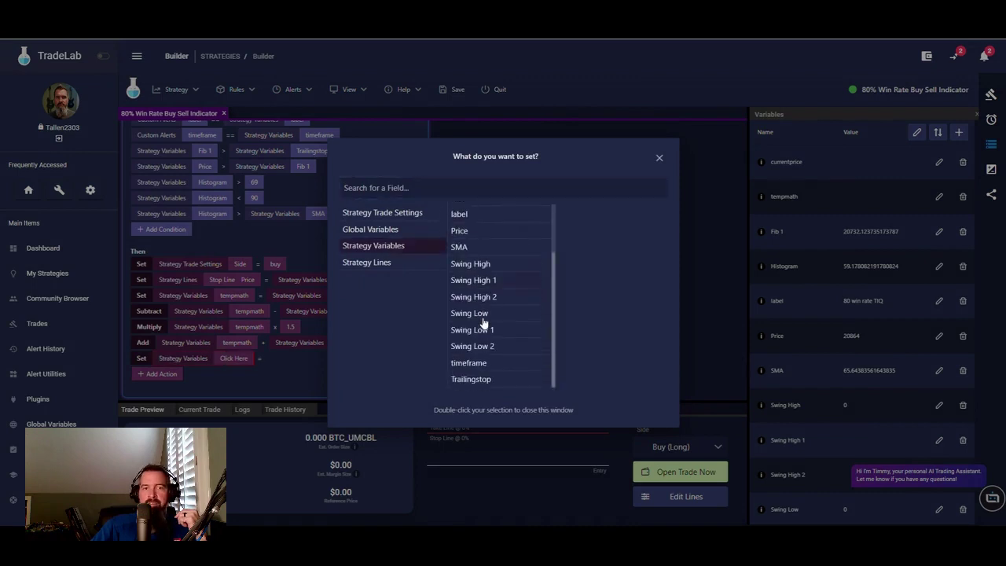
{"action": "left_click", "coordinate": [360, 263]}
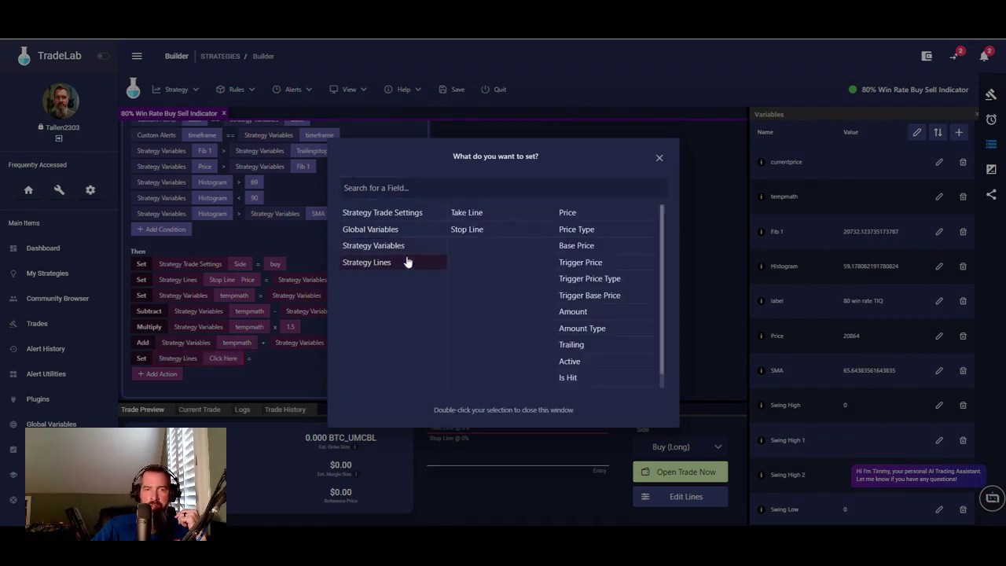
{"action": "left_click", "coordinate": [474, 214]}
{"action": "double_click", "coordinate": [568, 213]}
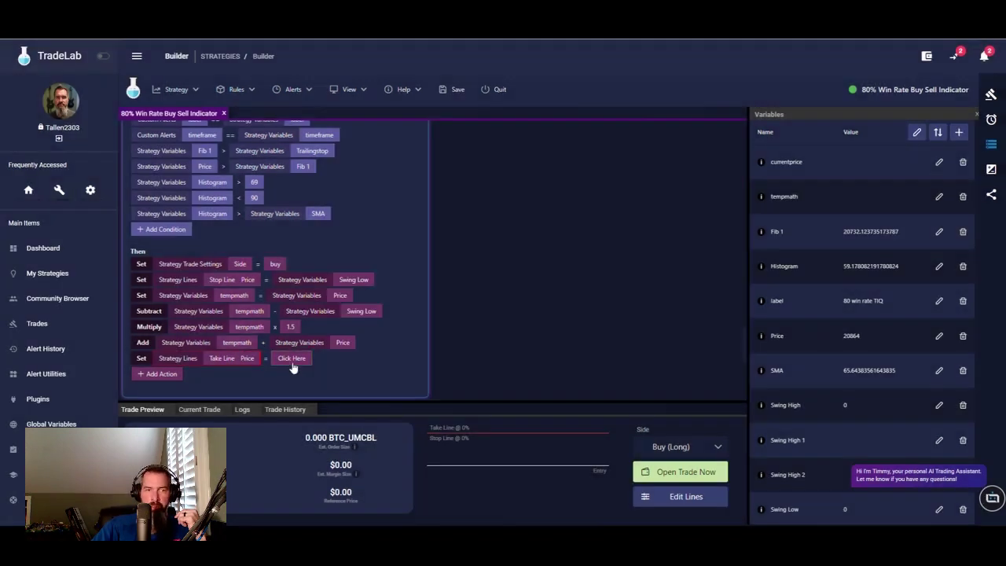
{"action": "left_click", "coordinate": [292, 359]}
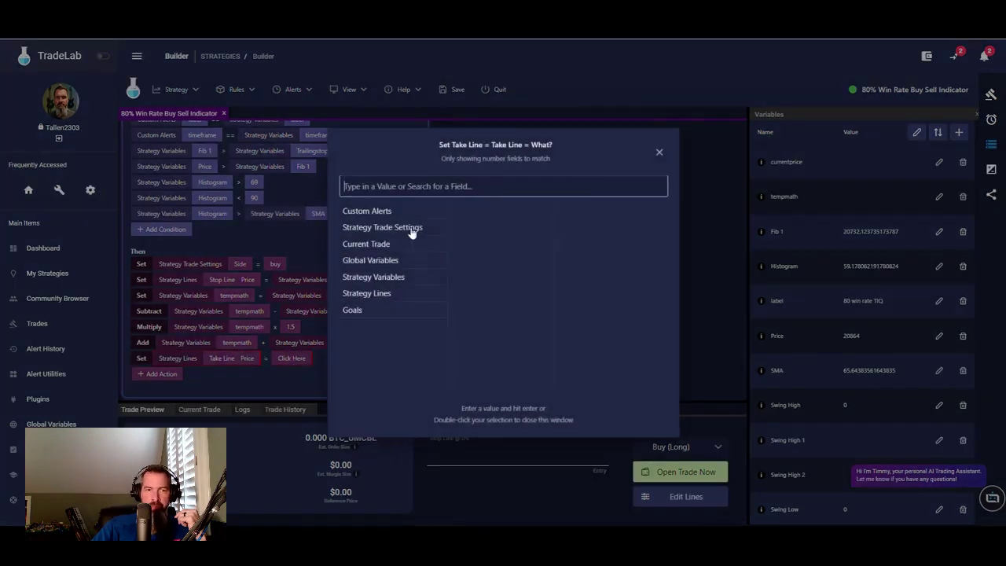
{"action": "left_click", "coordinate": [383, 295]}
{"action": "left_click", "coordinate": [384, 278]}
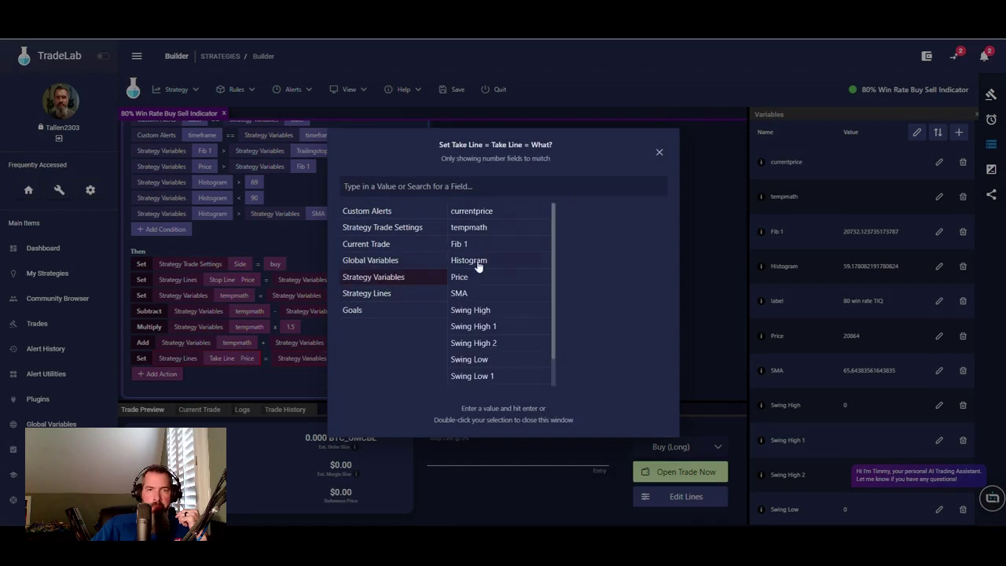
{"action": "double_click", "coordinate": [471, 227]}
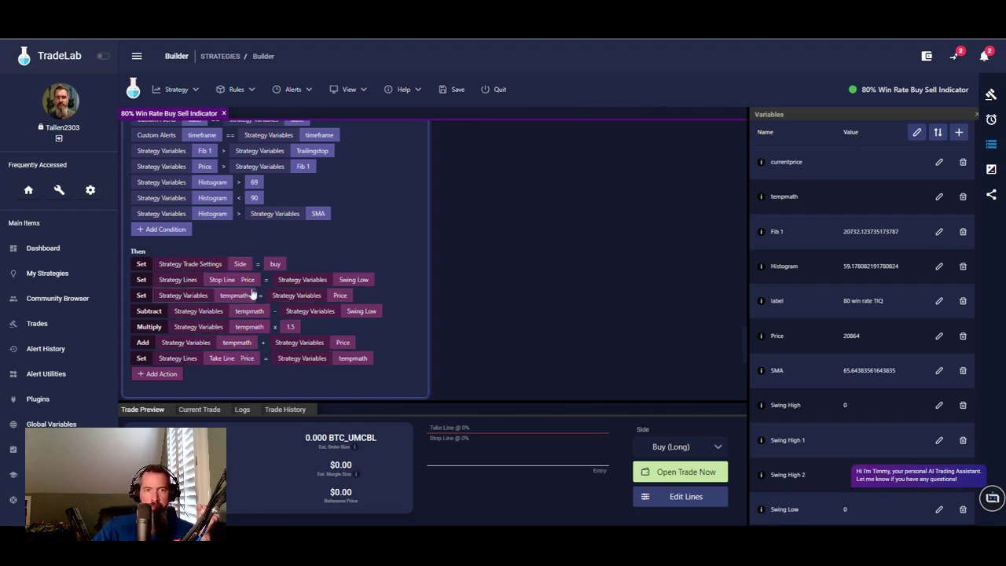
- End the UT Buy rule with a Place Order action and begin a UT Sell action
{"action": "left_click", "coordinate": [166, 376]}
{"action": "left_click", "coordinate": [163, 375]}
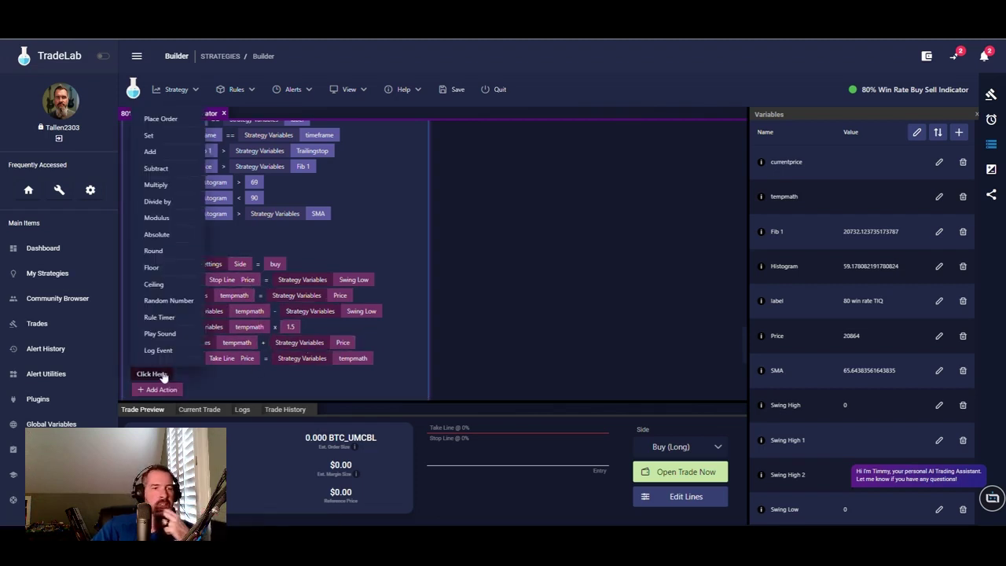
{"action": "left_click", "coordinate": [161, 121]}
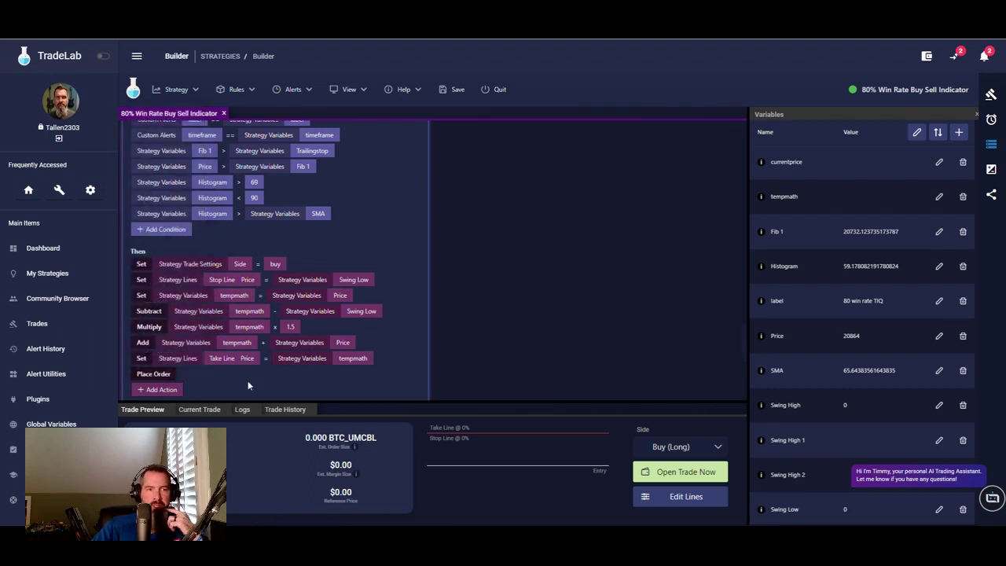
{"action": "scroll", "coordinate": [373, 248], "scroll_direction": "down", "scroll_amount": 2}
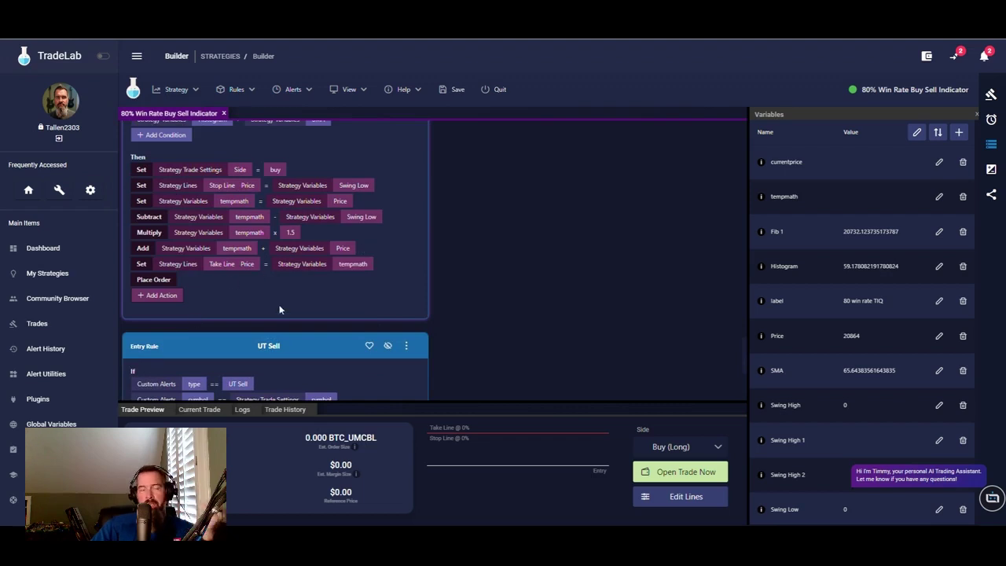
{"action": "scroll", "coordinate": [284, 310], "scroll_direction": "down", "scroll_amount": 4}
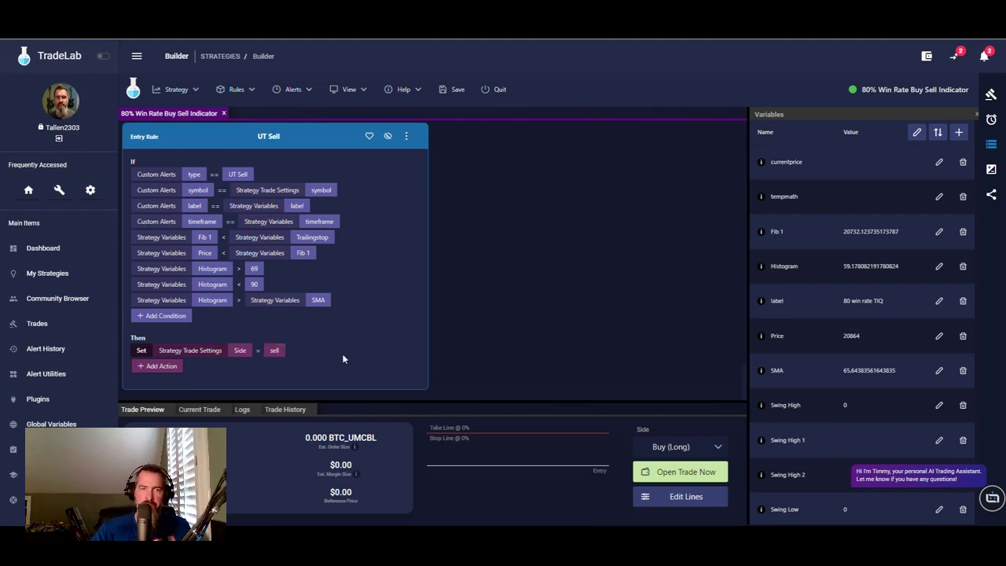
{"action": "left_click", "coordinate": [161, 367]}
- Make the new UT Sell action set the Stop Line price to Swing High
{"action": "left_click", "coordinate": [161, 369]}
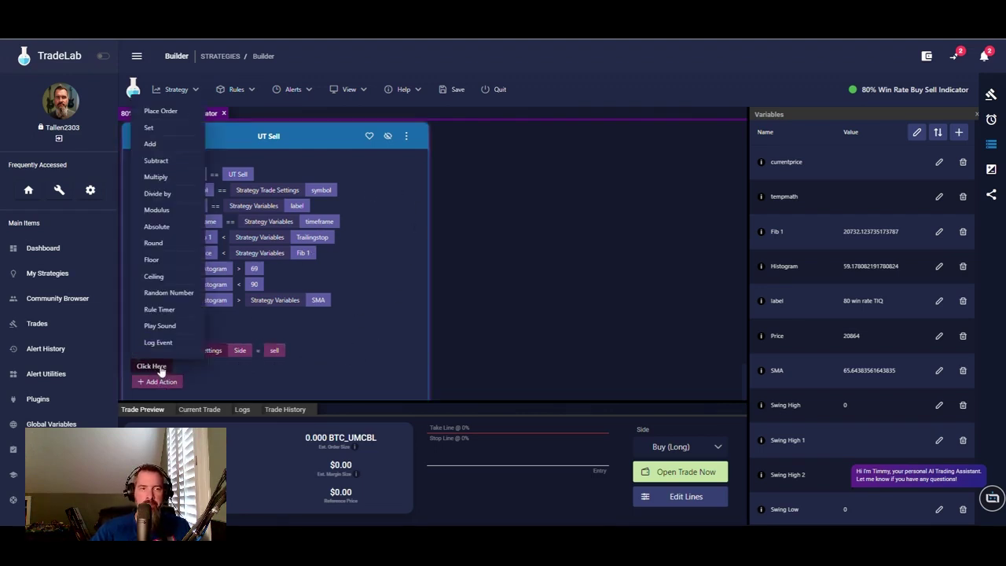
{"action": "left_click", "coordinate": [151, 129]}
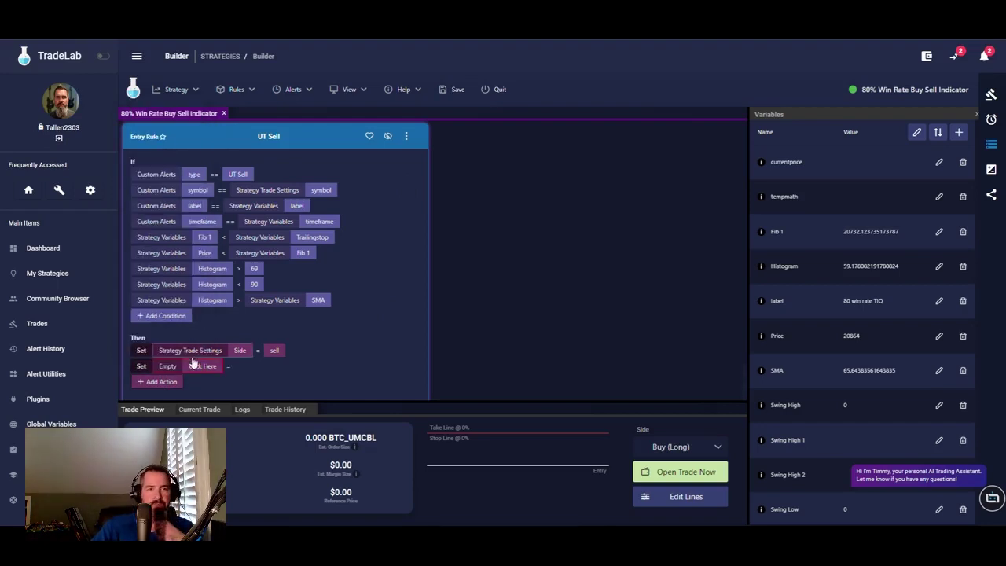
{"action": "left_click", "coordinate": [195, 368]}
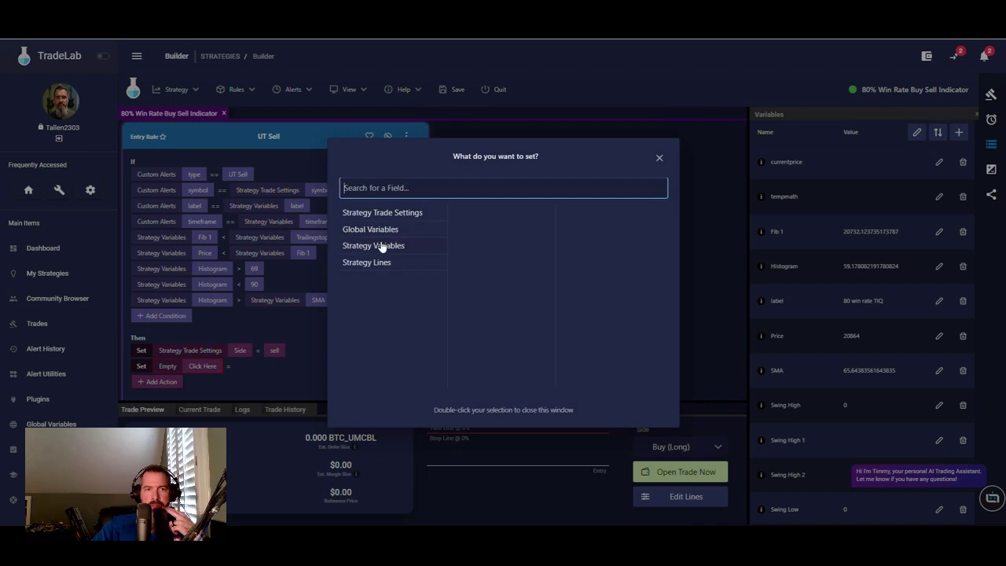
{"action": "left_click", "coordinate": [368, 262]}
{"action": "left_click", "coordinate": [478, 230]}
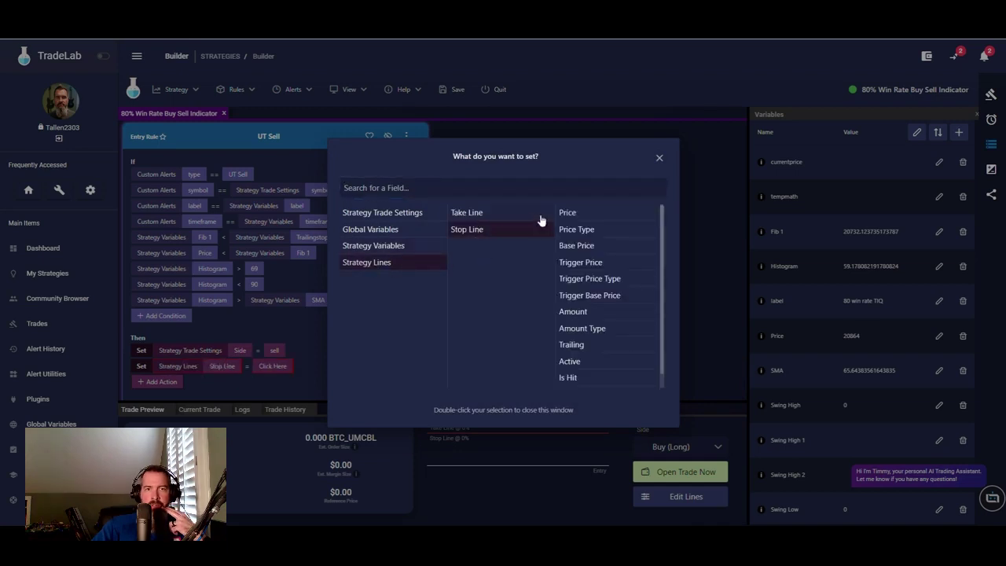
{"action": "double_click", "coordinate": [567, 214]}
{"action": "left_click", "coordinate": [292, 367]}
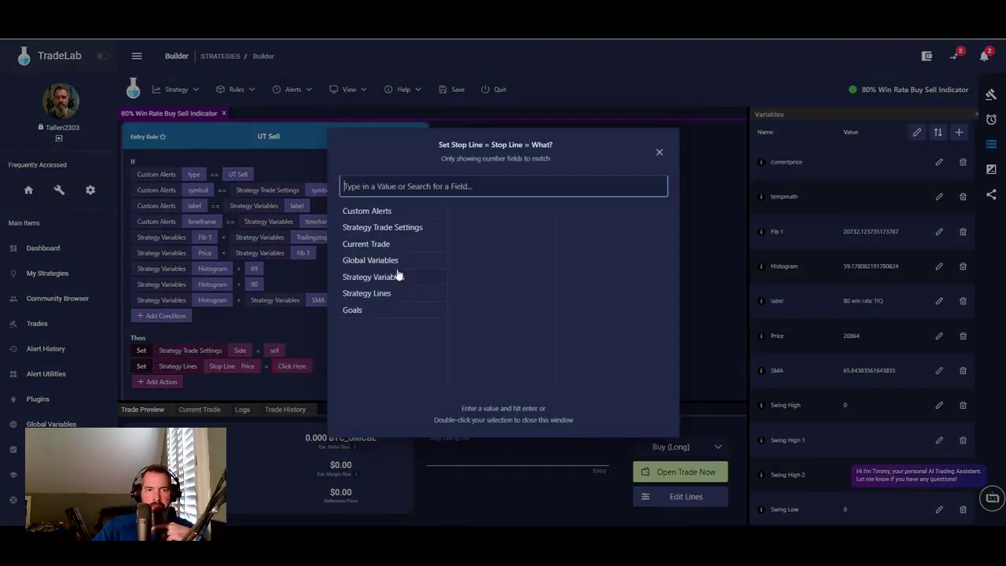
{"action": "left_click", "coordinate": [420, 280]}
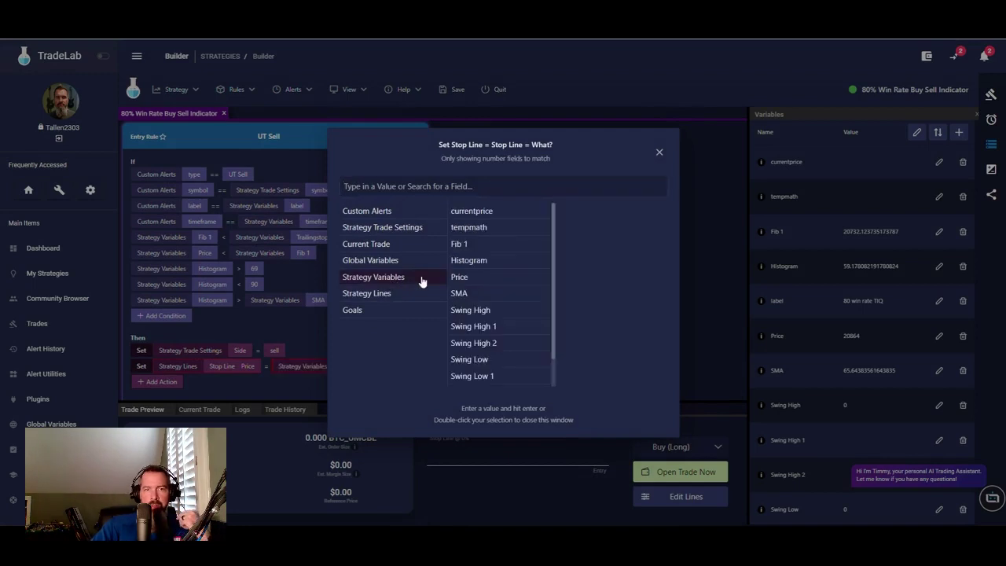
{"action": "double_click", "coordinate": [485, 312]}
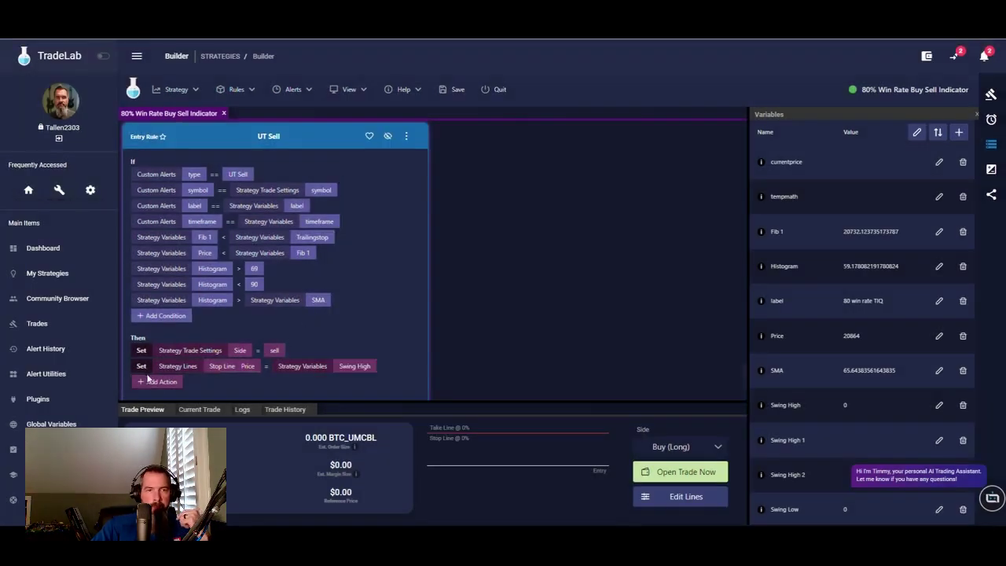
- Add a Set action to the UT Sell rule assigning Swing High to tempmath
{"action": "left_click", "coordinate": [156, 384]}
{"action": "left_click", "coordinate": [153, 382]}
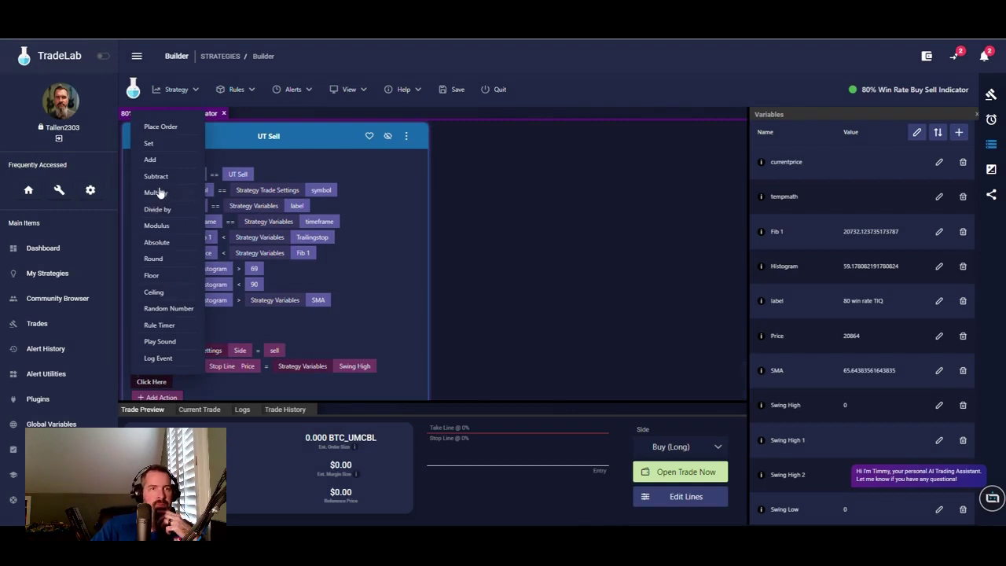
{"action": "left_click", "coordinate": [148, 144]}
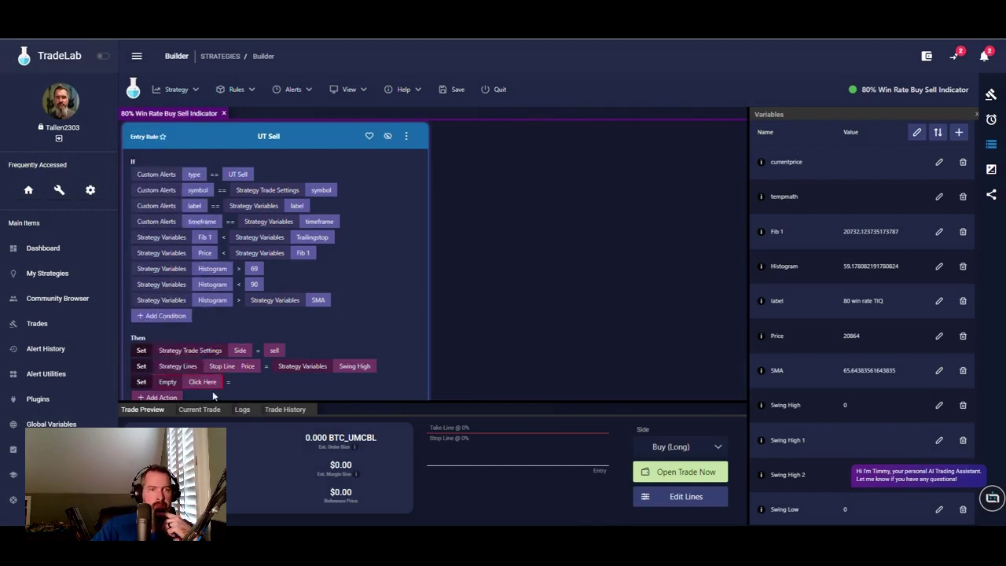
{"action": "left_click", "coordinate": [202, 381]}
{"action": "left_click", "coordinate": [376, 247]}
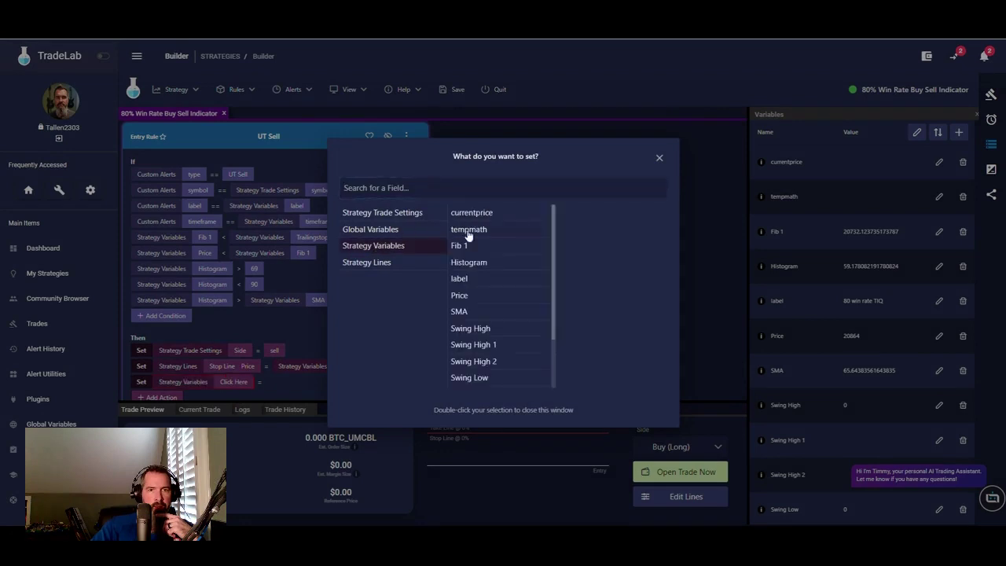
{"action": "left_click", "coordinate": [471, 230]}
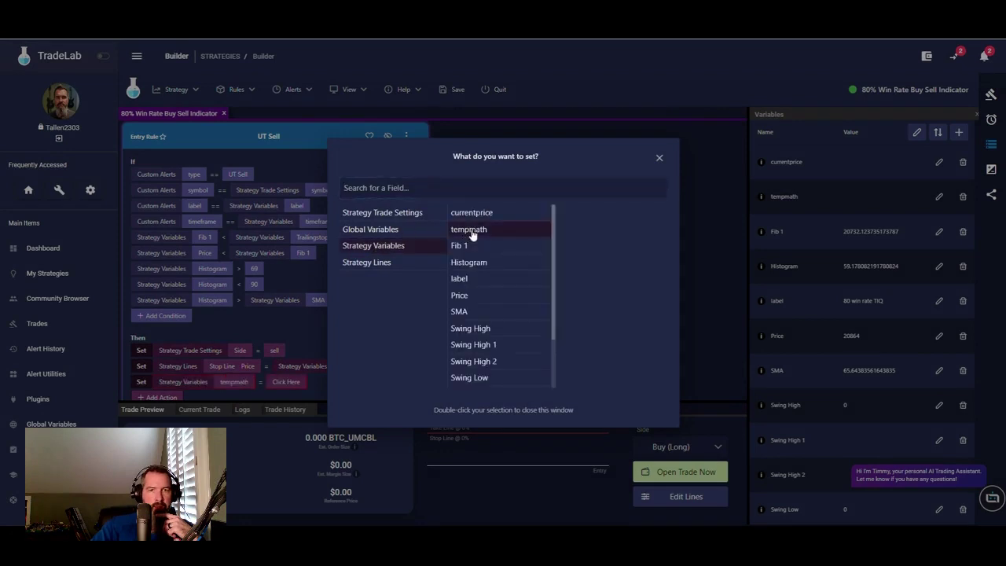
{"action": "left_click", "coordinate": [282, 380]}
{"action": "left_click", "coordinate": [285, 381]}
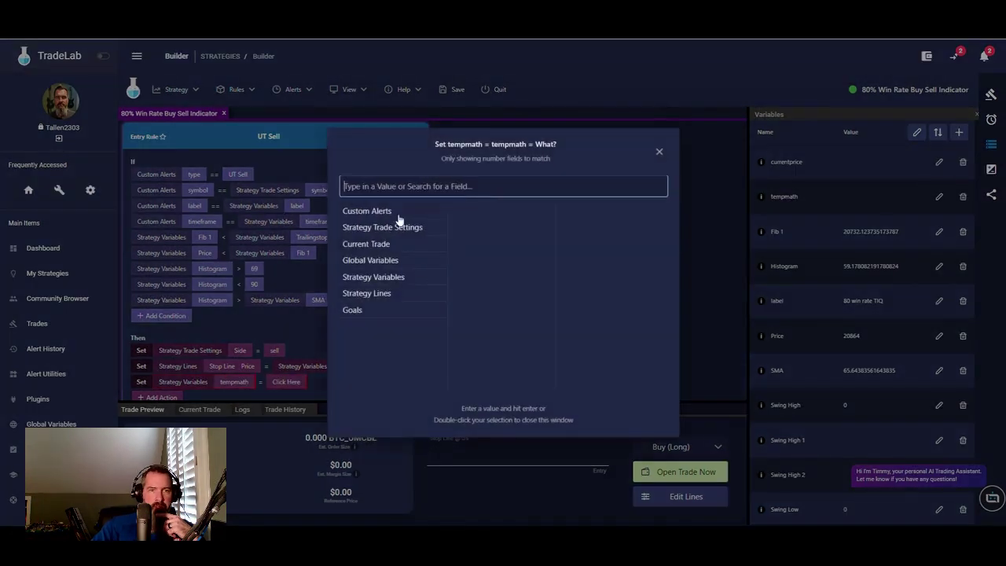
{"action": "left_click", "coordinate": [379, 278]}
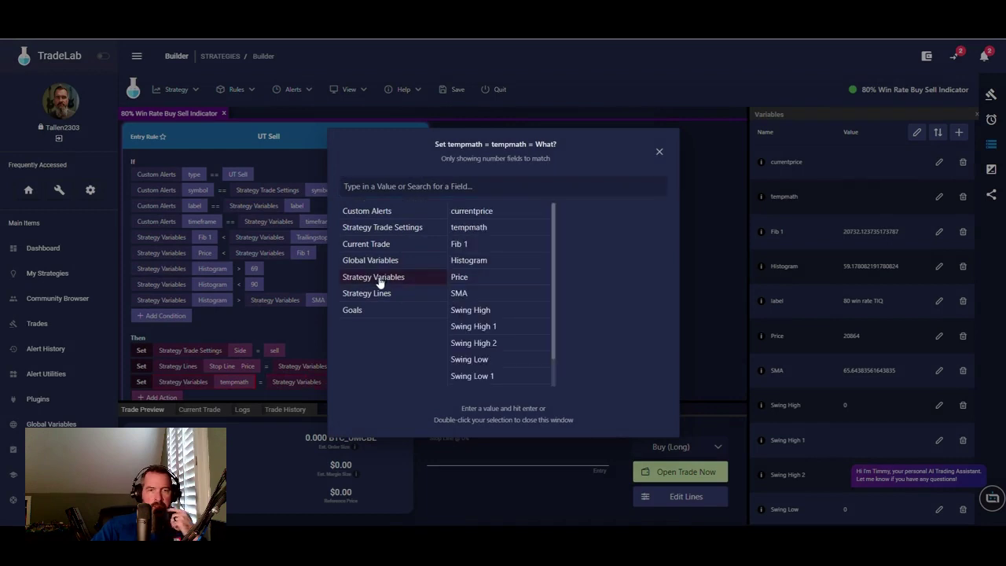
{"action": "double_click", "coordinate": [477, 312]}
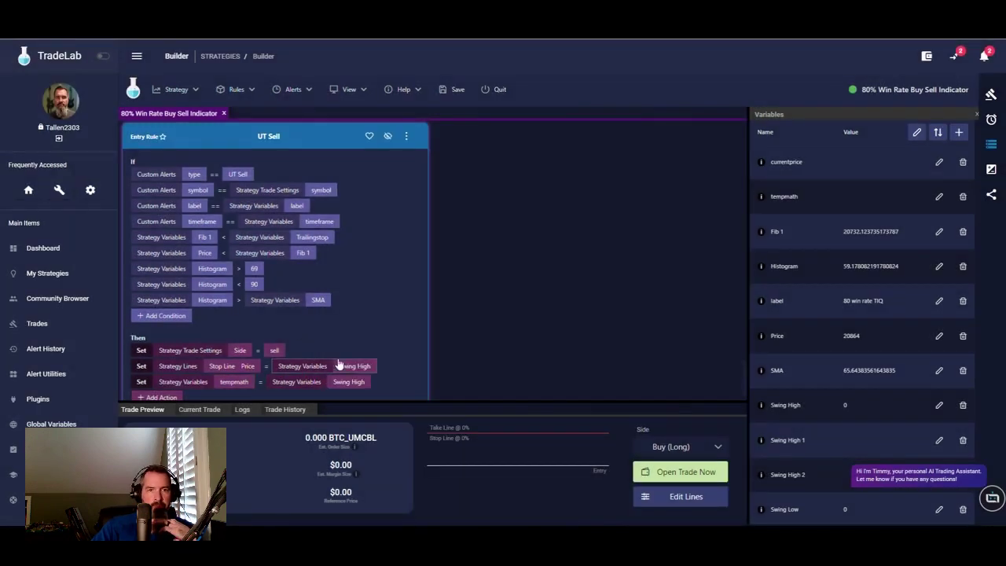
{"action": "scroll", "coordinate": [236, 361], "scroll_direction": "down", "scroll_amount": 1}
- Add a sell-rule action setting currentprice to the strategy variable Price
{"action": "left_click", "coordinate": [168, 366]}
{"action": "left_click", "coordinate": [155, 366]}
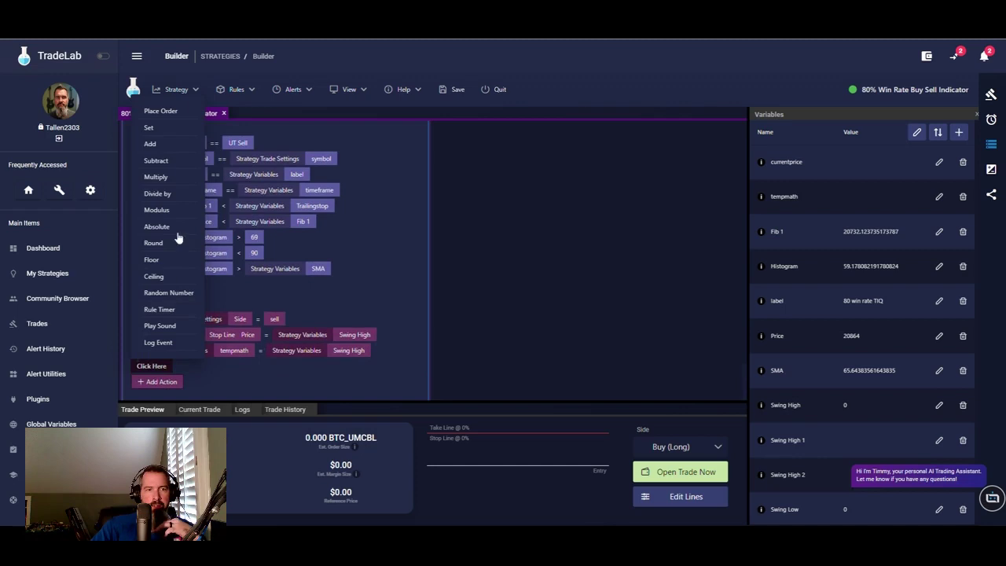
{"action": "left_click", "coordinate": [150, 128]}
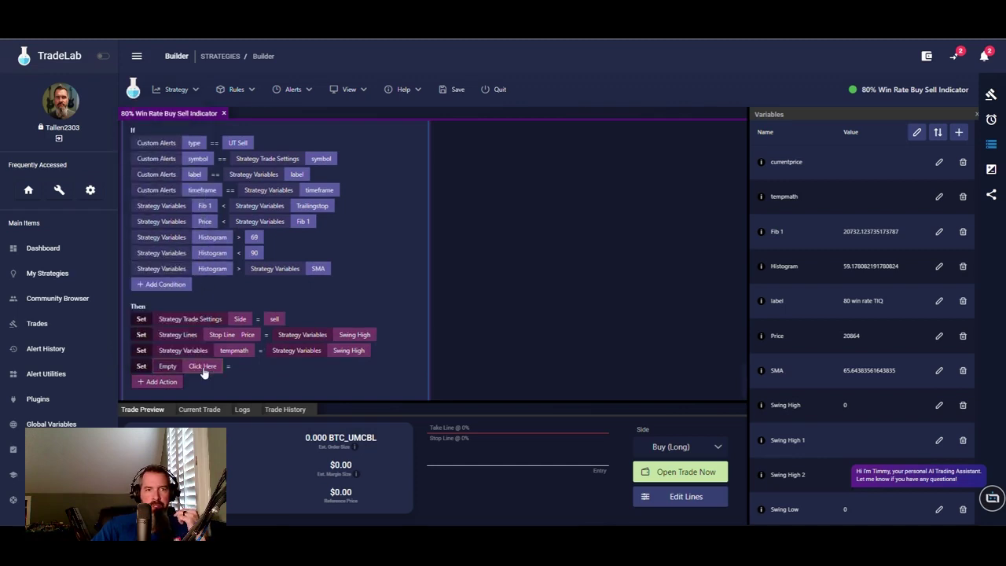
{"action": "left_click", "coordinate": [182, 366]}
{"action": "left_click", "coordinate": [395, 247]}
{"action": "double_click", "coordinate": [472, 213]}
{"action": "left_click", "coordinate": [291, 367]}
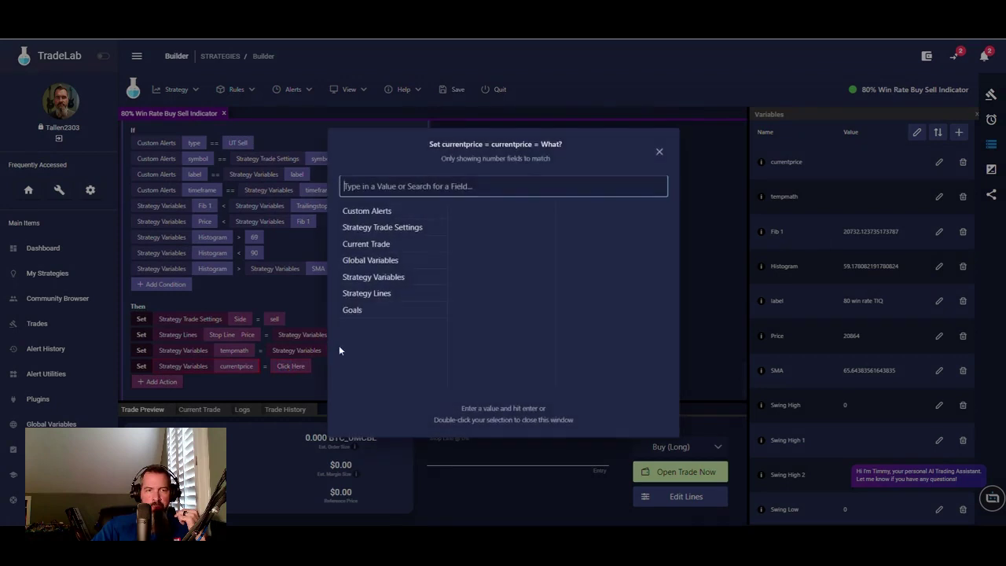
{"action": "left_click", "coordinate": [375, 279]}
{"action": "double_click", "coordinate": [459, 277]}
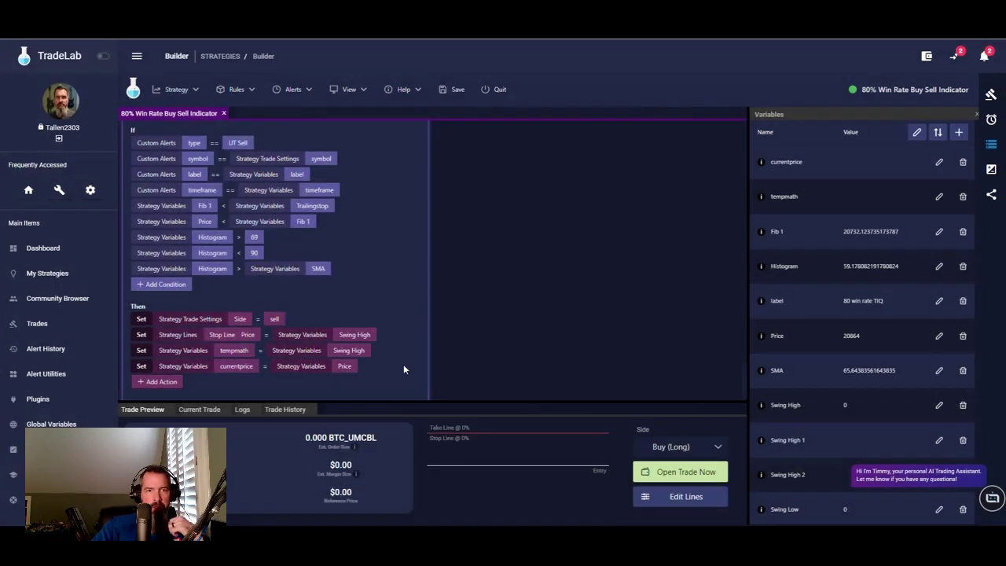
{"action": "scroll", "coordinate": [403, 367], "scroll_direction": "down", "scroll_amount": 1}
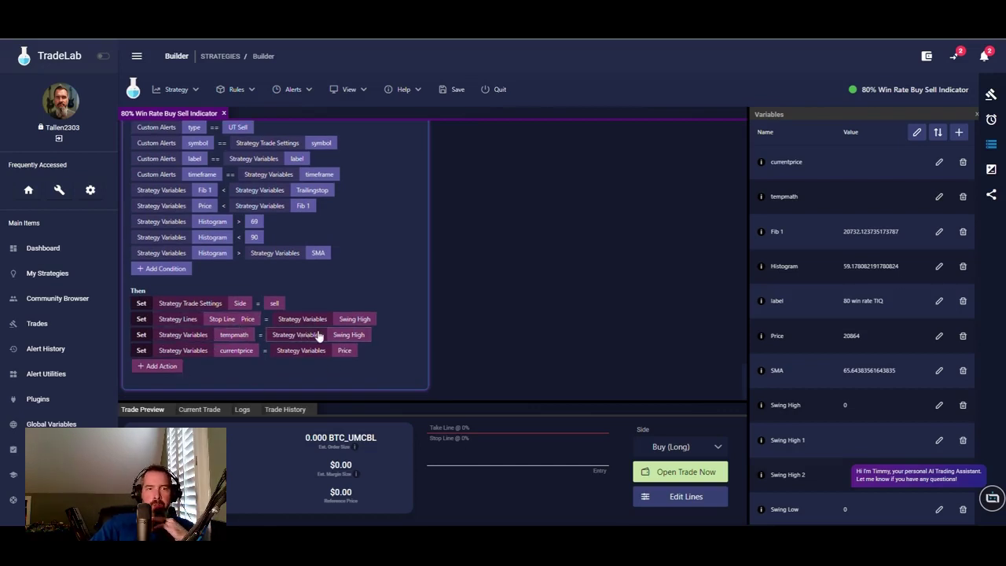
- Add a sell-rule action subtracting Price from tempmath
{"action": "left_click", "coordinate": [175, 364]}
{"action": "left_click", "coordinate": [153, 365]}
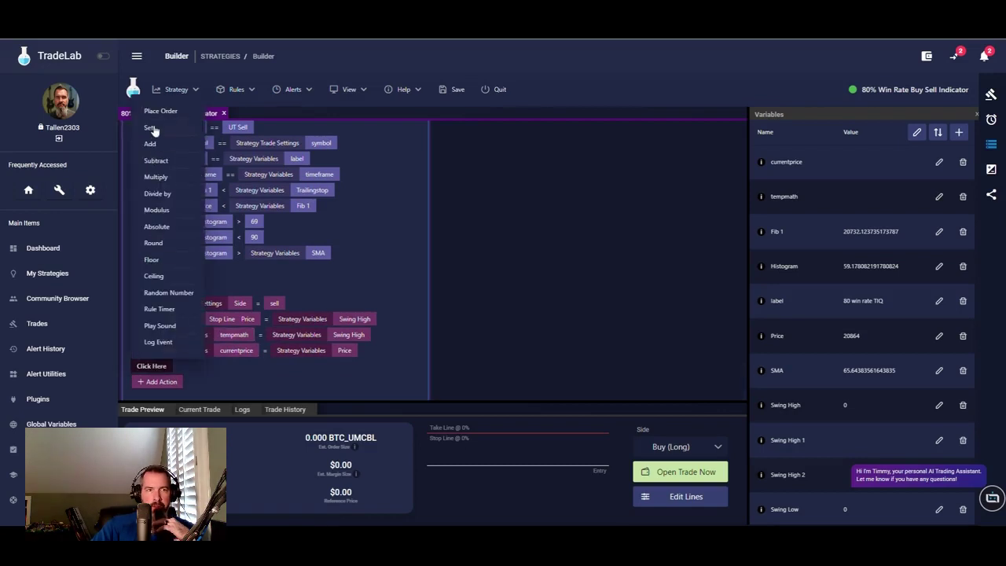
{"action": "left_click", "coordinate": [157, 162]}
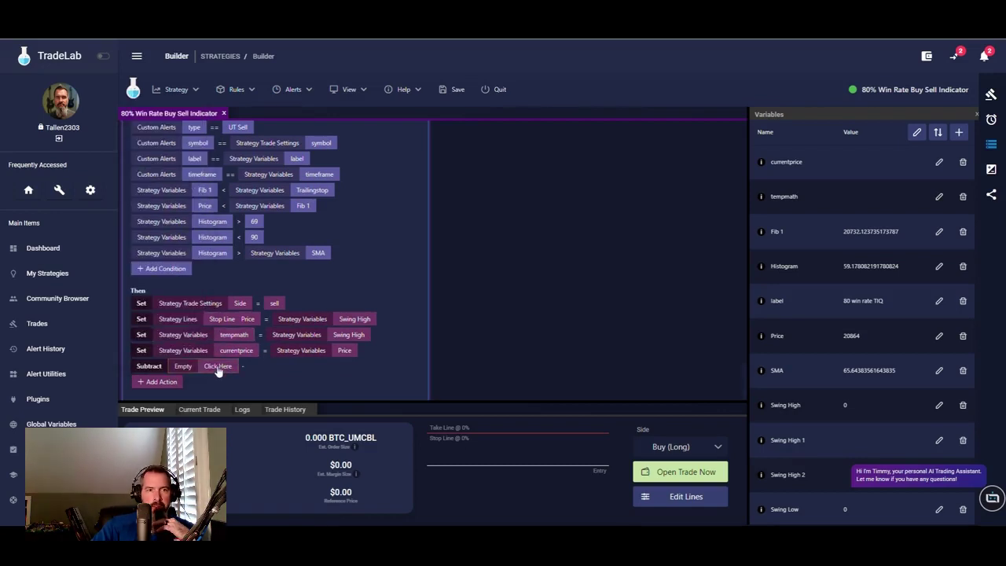
{"action": "left_click", "coordinate": [218, 367]}
{"action": "left_click", "coordinate": [393, 246]}
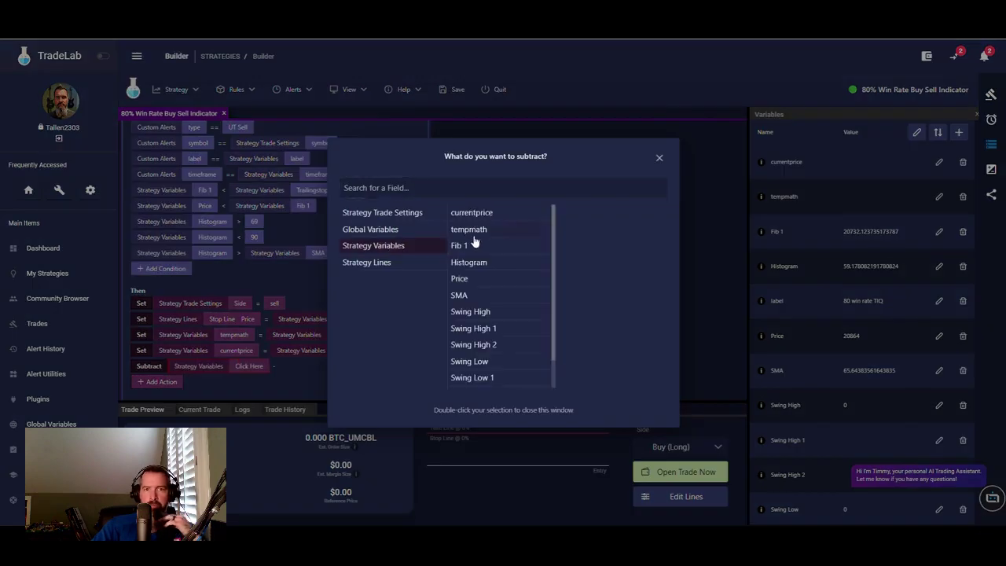
{"action": "left_click", "coordinate": [476, 230]}
{"action": "left_click", "coordinate": [305, 359]}
{"action": "left_click", "coordinate": [301, 367]}
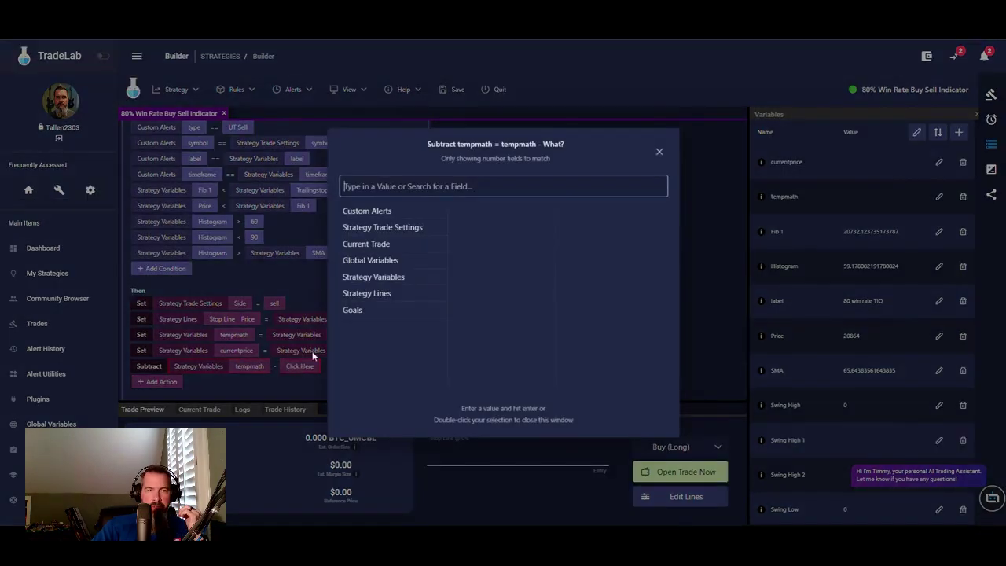
{"action": "left_click", "coordinate": [386, 277]}
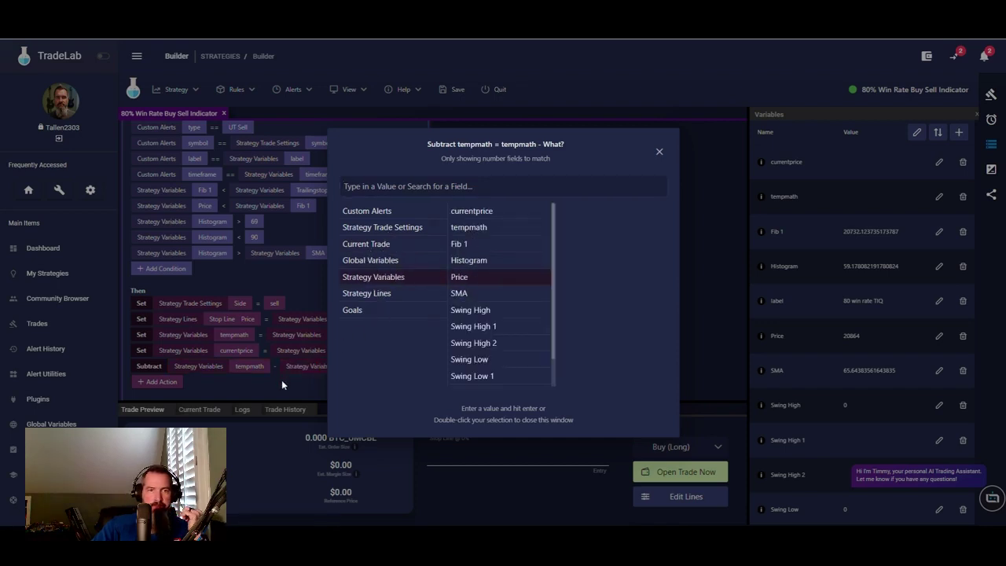
{"action": "left_click", "coordinate": [282, 385]}
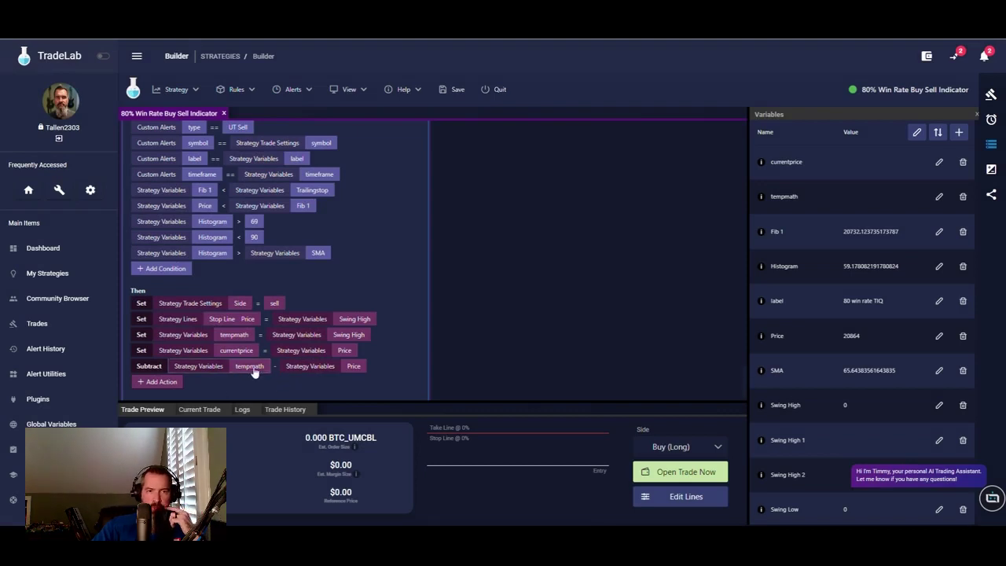
{"action": "scroll", "coordinate": [382, 364], "scroll_direction": "down", "scroll_amount": 1}
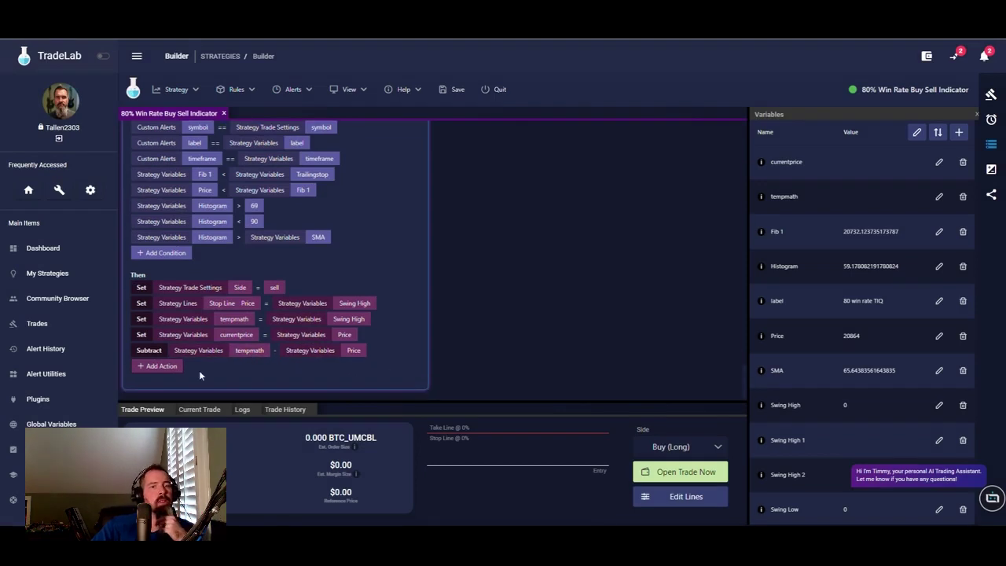
- Add a sell-rule action multiplying tempmath by 1.5
{"action": "left_click", "coordinate": [155, 370]}
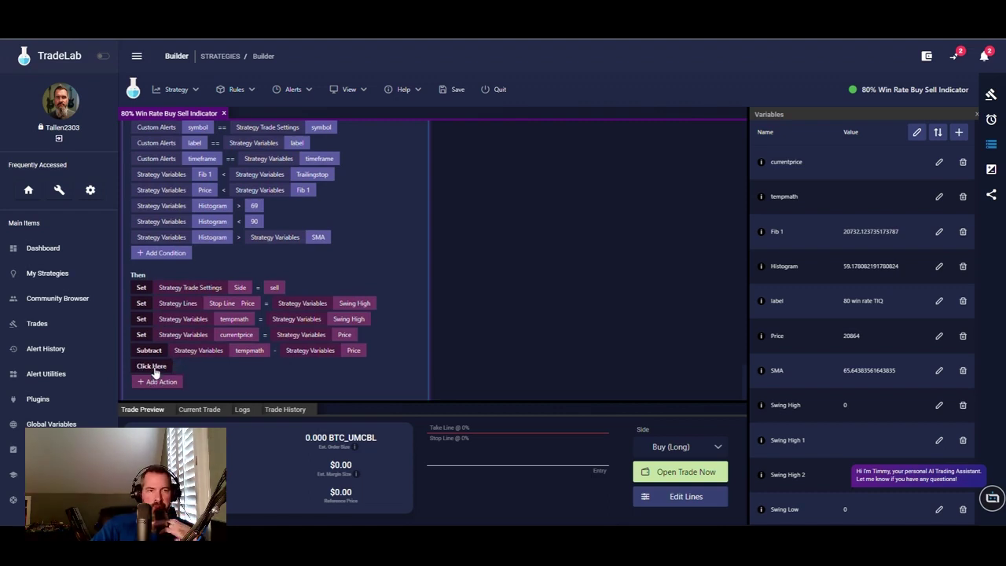
{"action": "left_click", "coordinate": [158, 368]}
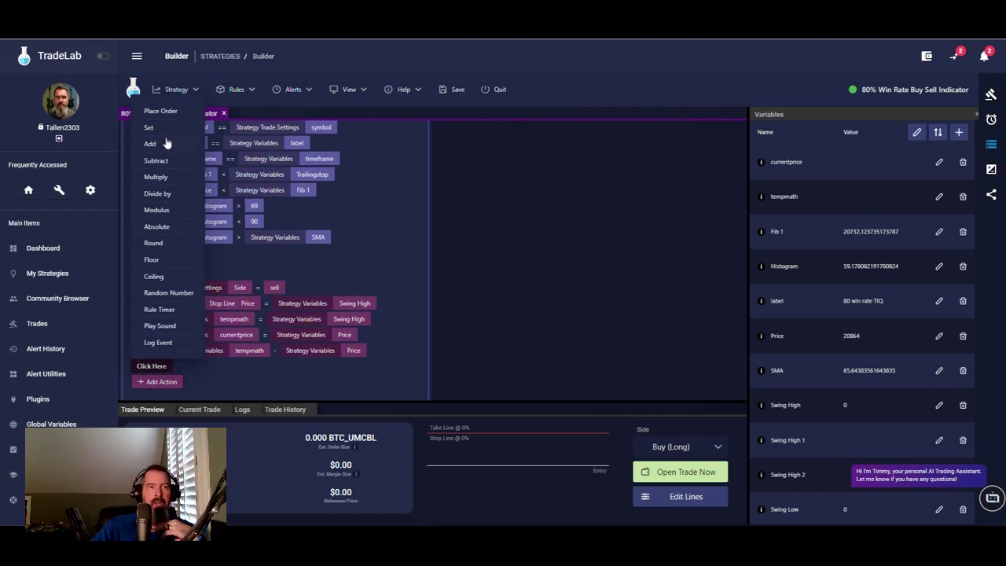
{"action": "left_click", "coordinate": [159, 177]}
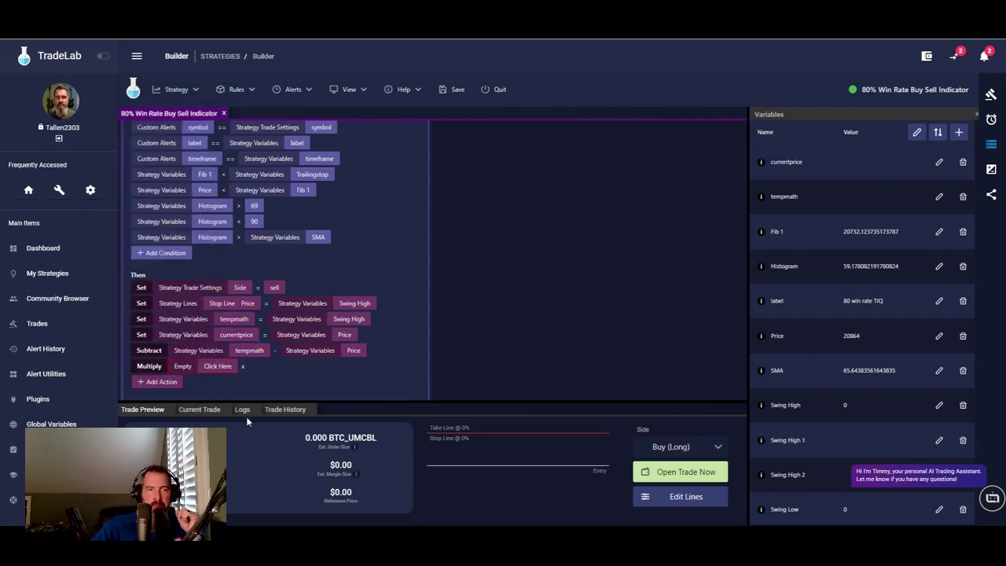
{"action": "left_click", "coordinate": [218, 367]}
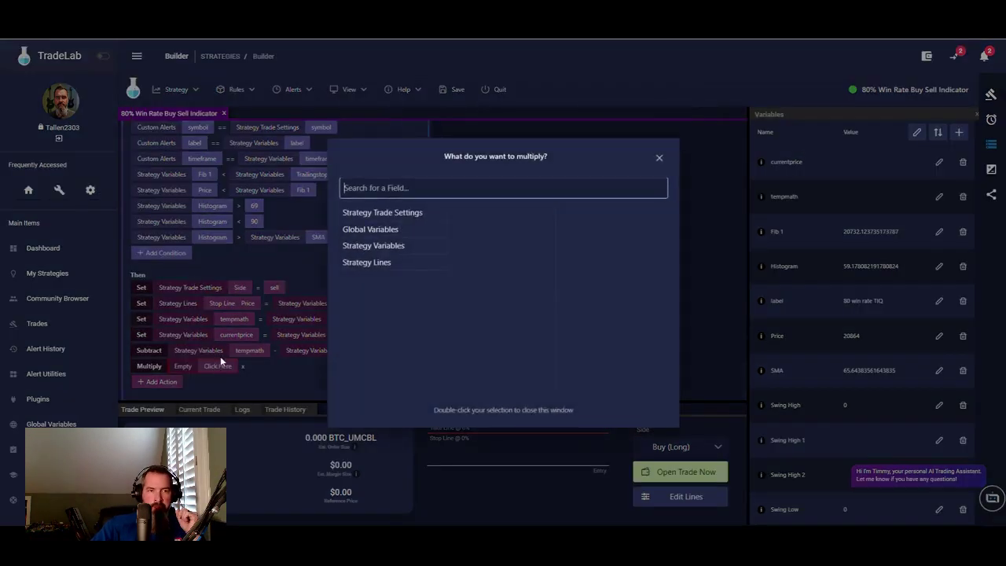
{"action": "left_click", "coordinate": [395, 248]}
{"action": "double_click", "coordinate": [465, 230]}
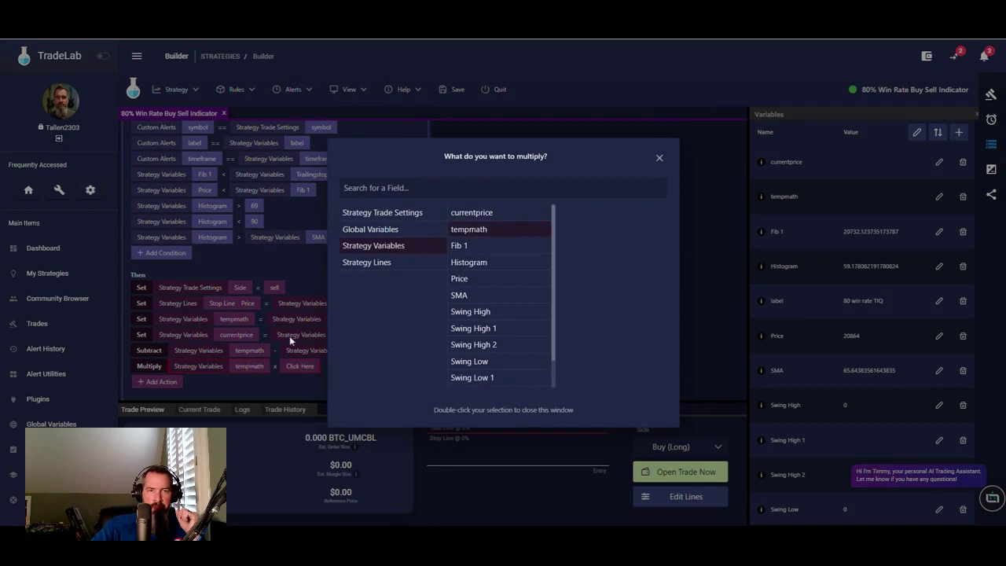
{"action": "left_click", "coordinate": [298, 366]}
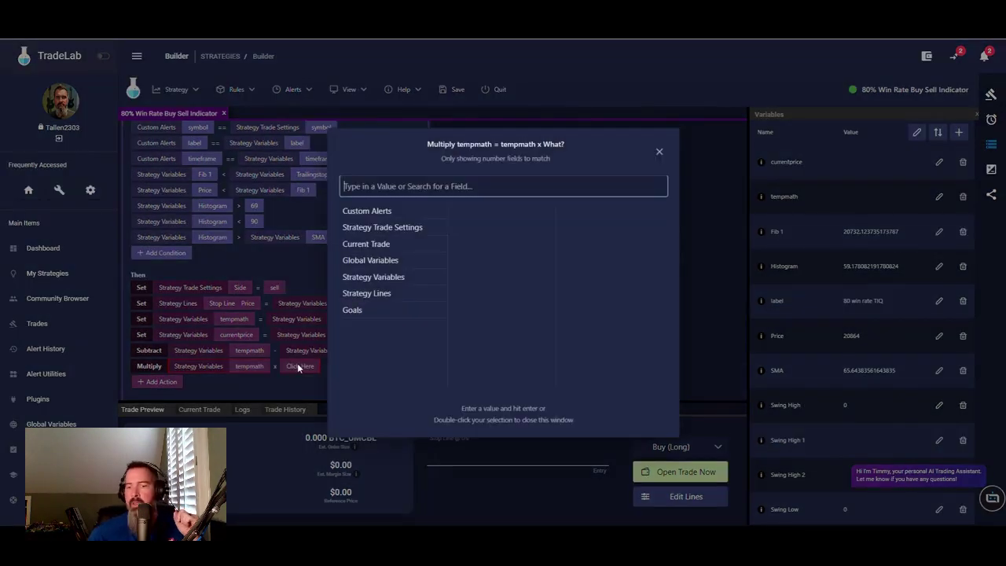
{"action": "type", "text": "1.5"}
{"action": "key", "text": "Return"}
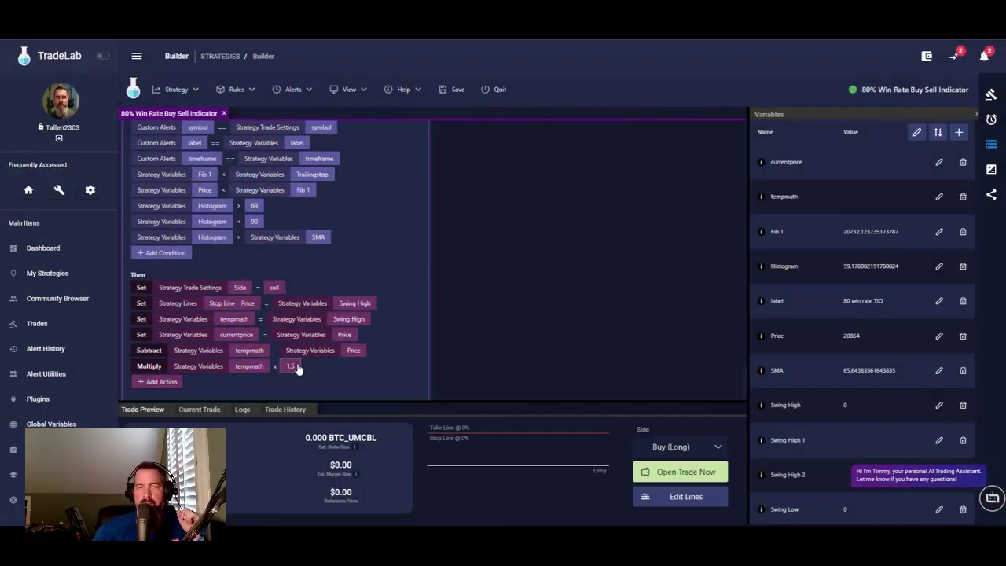
{"action": "left_click", "coordinate": [162, 382]}
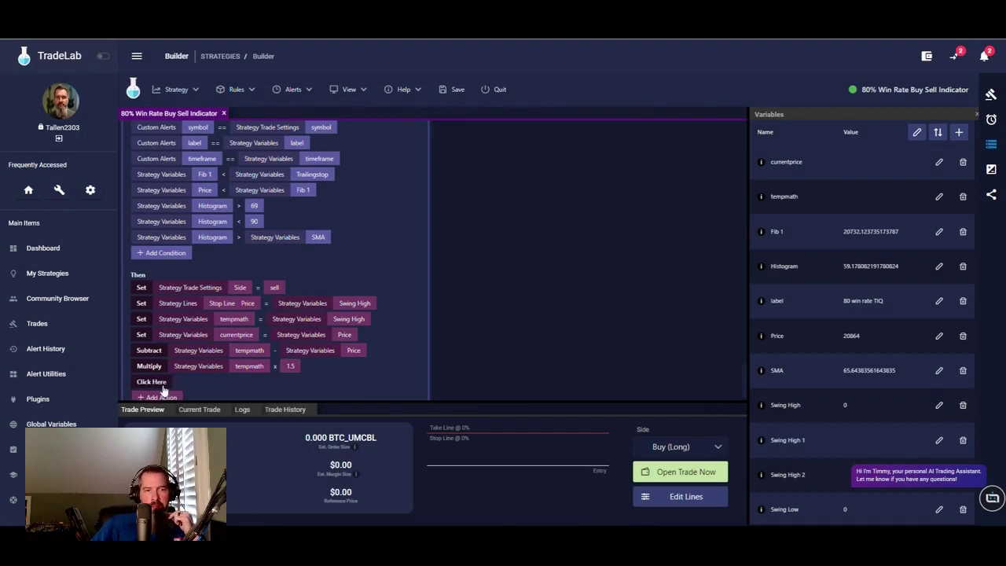
- Make the new sell action subtract tempmath from currentprice
{"action": "left_click", "coordinate": [152, 383]}
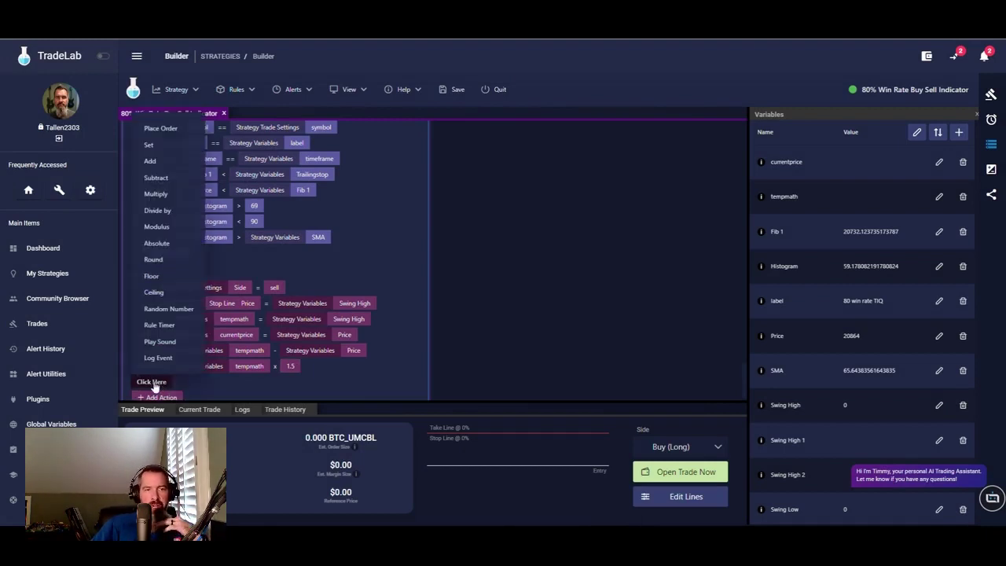
{"action": "left_click", "coordinate": [157, 177]}
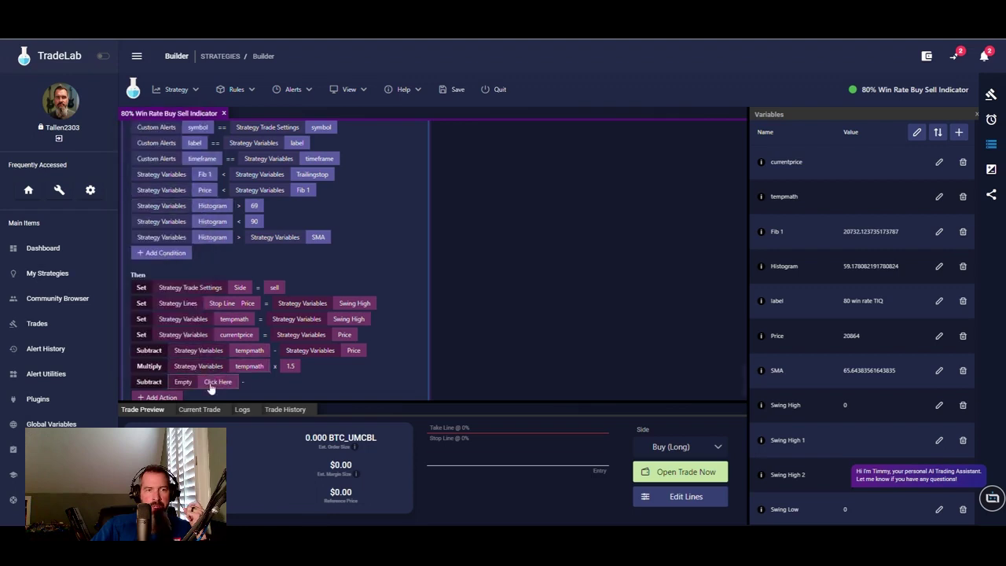
{"action": "left_click", "coordinate": [209, 387]}
{"action": "left_click", "coordinate": [399, 246]}
{"action": "double_click", "coordinate": [480, 218]}
{"action": "left_click", "coordinate": [307, 381]}
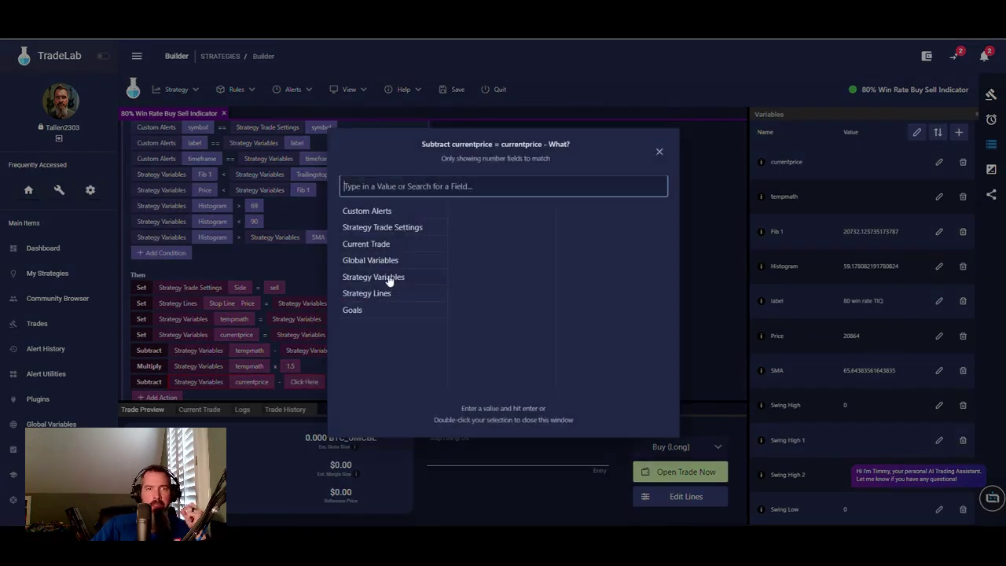
{"action": "left_click", "coordinate": [381, 281]}
{"action": "left_click", "coordinate": [471, 227]}
{"action": "left_click", "coordinate": [301, 393]}
{"action": "scroll", "coordinate": [354, 354], "scroll_direction": "down", "scroll_amount": 1}
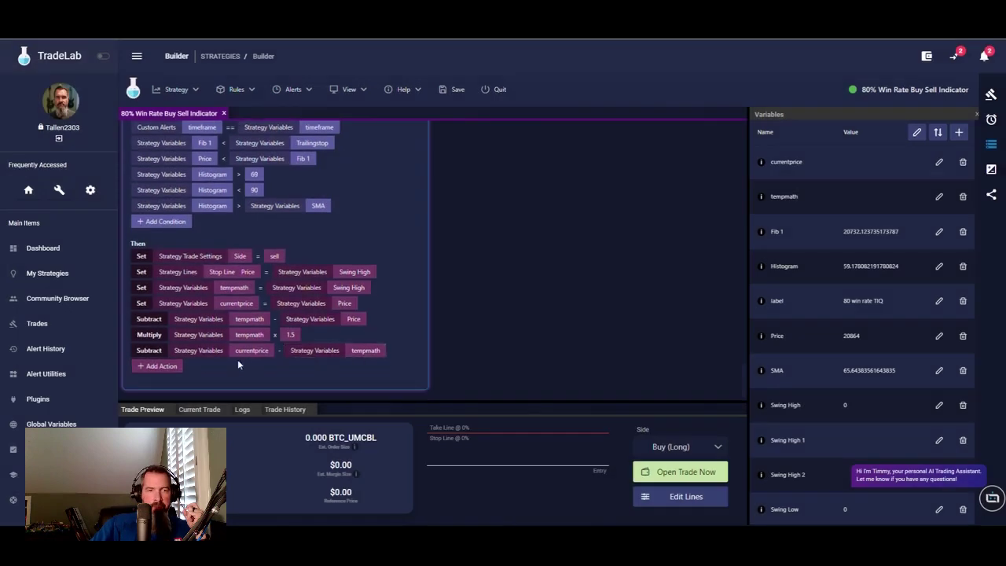
- Add a Set action making the Take Line price equal currentprice
{"action": "left_click", "coordinate": [162, 370]}
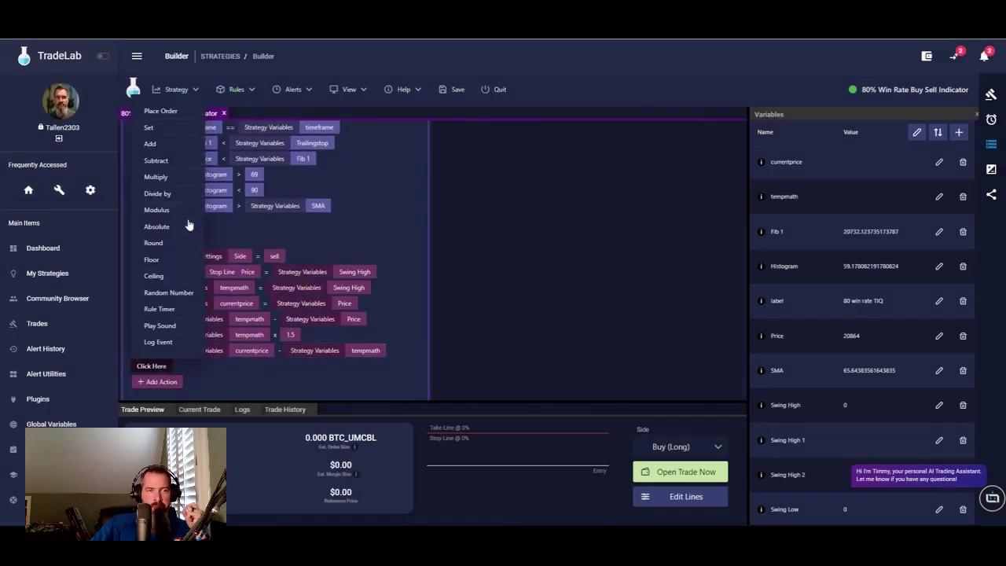
{"action": "left_click", "coordinate": [157, 127]}
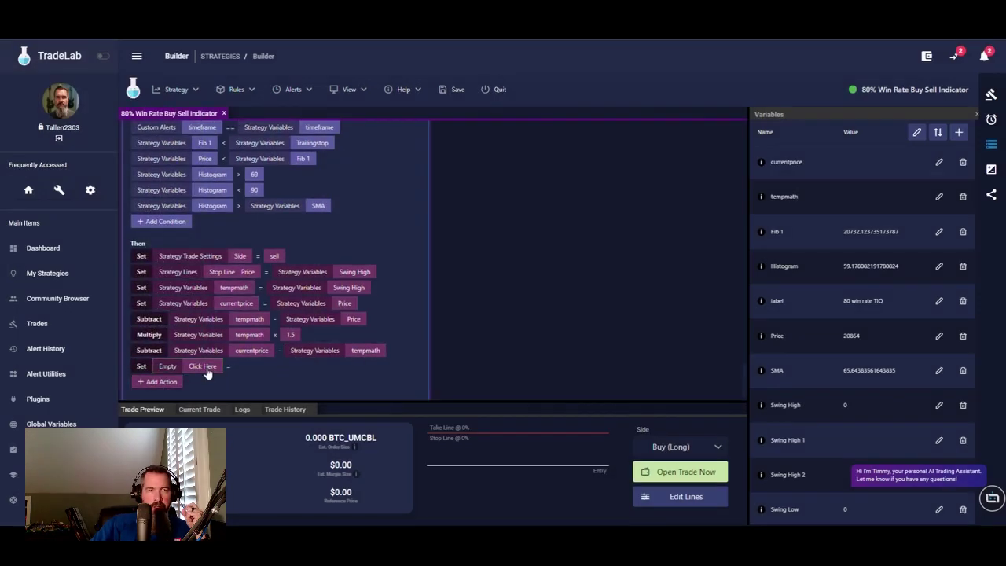
{"action": "left_click", "coordinate": [202, 367]}
{"action": "left_click", "coordinate": [393, 247]}
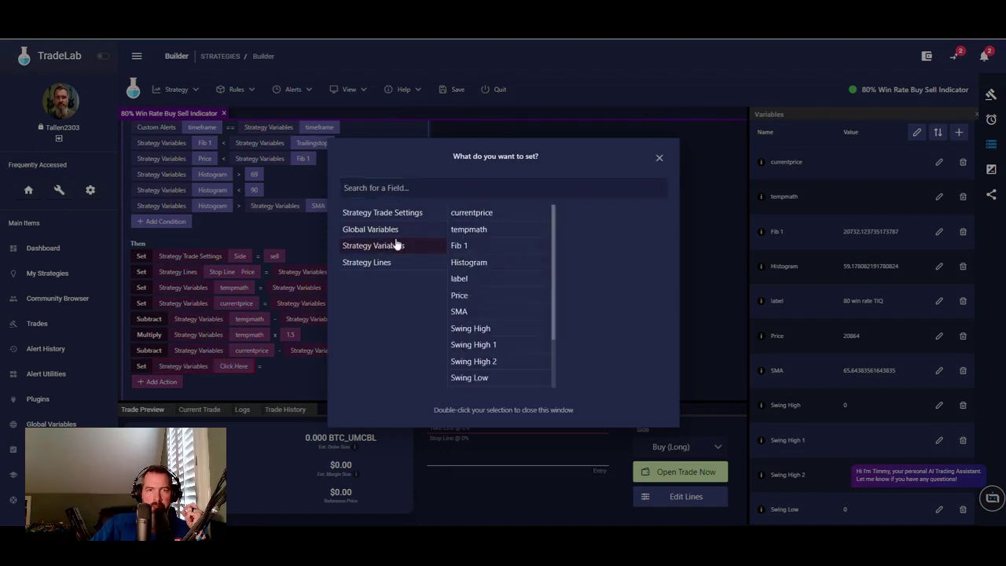
{"action": "left_click", "coordinate": [390, 268]}
{"action": "left_click", "coordinate": [483, 218]}
{"action": "double_click", "coordinate": [568, 213]}
{"action": "left_click", "coordinate": [292, 366]}
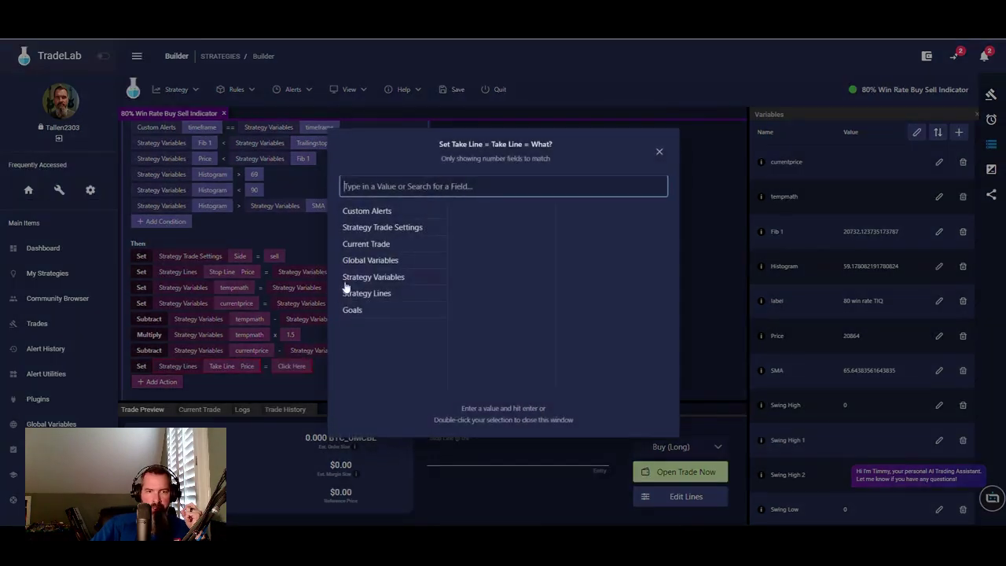
{"action": "left_click", "coordinate": [383, 278]}
{"action": "double_click", "coordinate": [476, 212]}
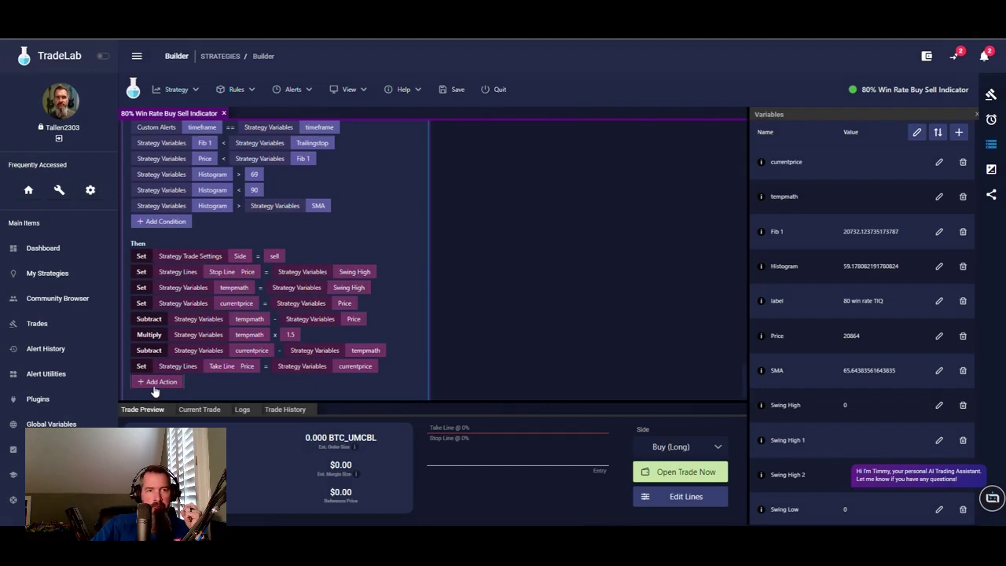
- Add a Place Order action to end the UT Sell rule
{"action": "left_click", "coordinate": [157, 383]}
{"action": "left_click", "coordinate": [160, 126]}
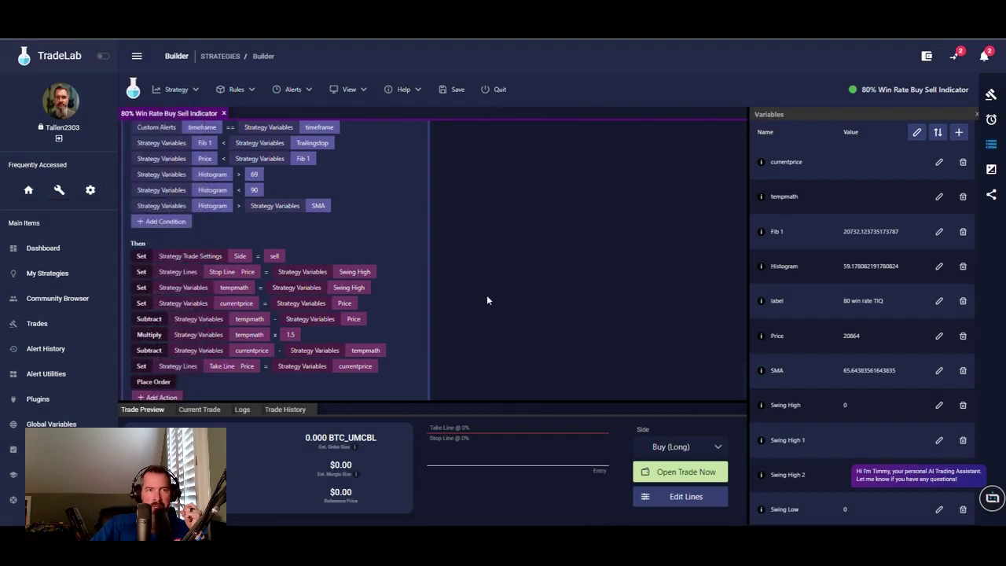
{"action": "scroll", "coordinate": [439, 343], "scroll_direction": "down", "scroll_amount": 10}
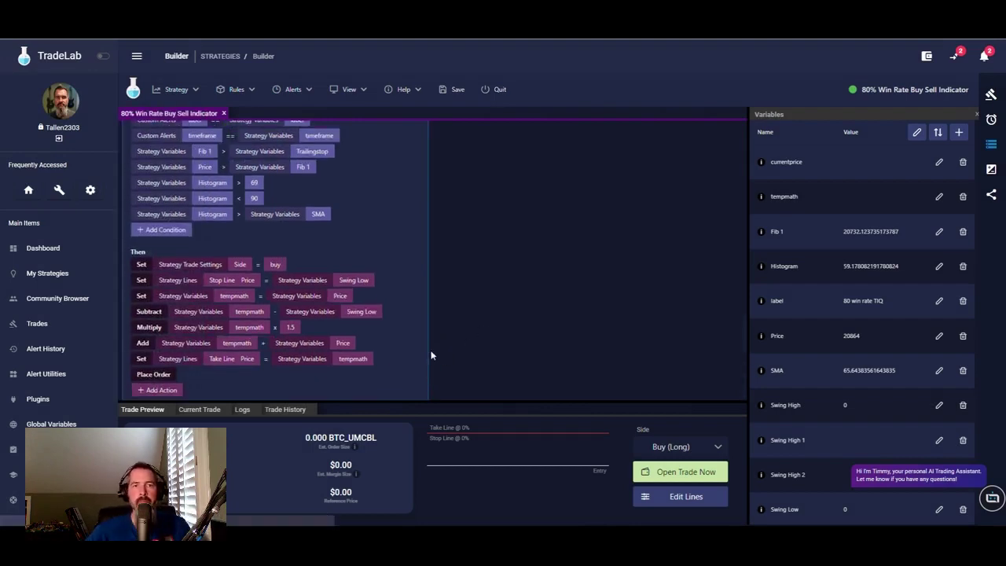
- Review the Variables panel and rule cards, then save the strategy
{"action": "scroll", "coordinate": [429, 333], "scroll_direction": "up", "scroll_amount": 10}
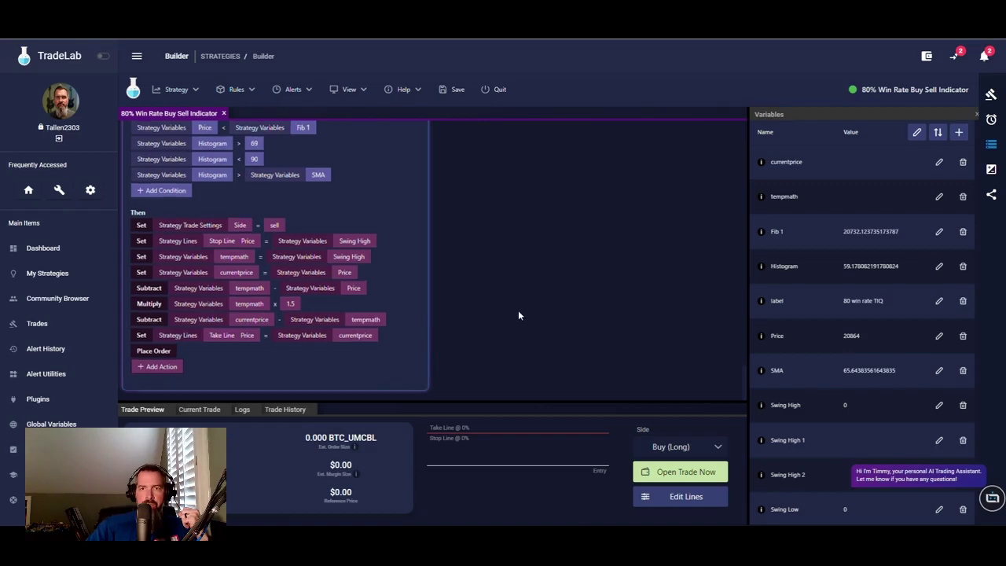
{"action": "scroll", "coordinate": [511, 305], "scroll_direction": "down", "scroll_amount": 10}
{"action": "scroll", "coordinate": [504, 289], "scroll_direction": "down", "scroll_amount": 5}
{"action": "scroll", "coordinate": [503, 288], "scroll_direction": "up", "scroll_amount": 2}
{"action": "scroll", "coordinate": [501, 286], "scroll_direction": "down", "scroll_amount": 2}
{"action": "scroll", "coordinate": [502, 286], "scroll_direction": "up", "scroll_amount": 5}
{"action": "scroll", "coordinate": [403, 243], "scroll_direction": "down", "scroll_amount": 10}
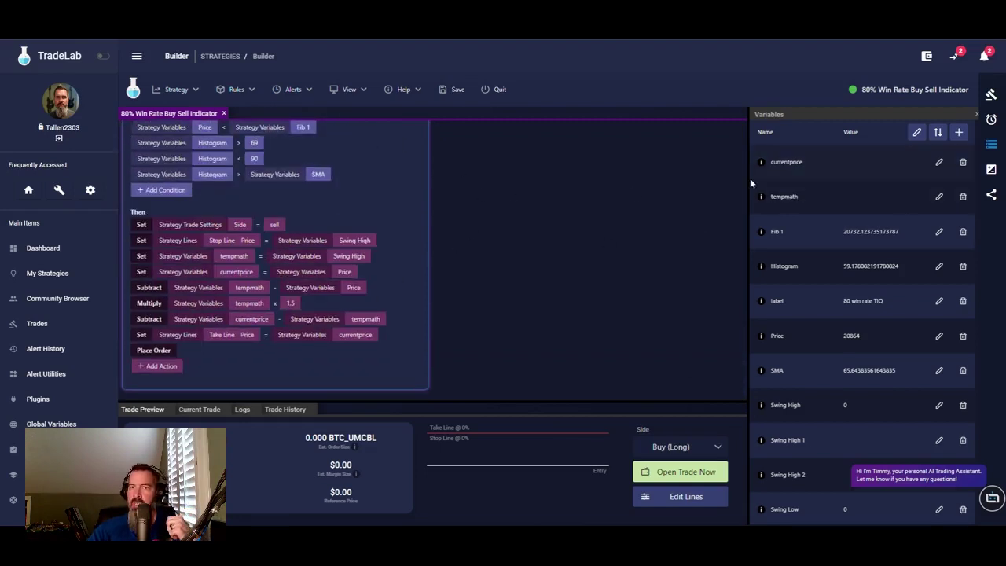
{"action": "scroll", "coordinate": [794, 341], "scroll_direction": "down", "scroll_amount": 2}
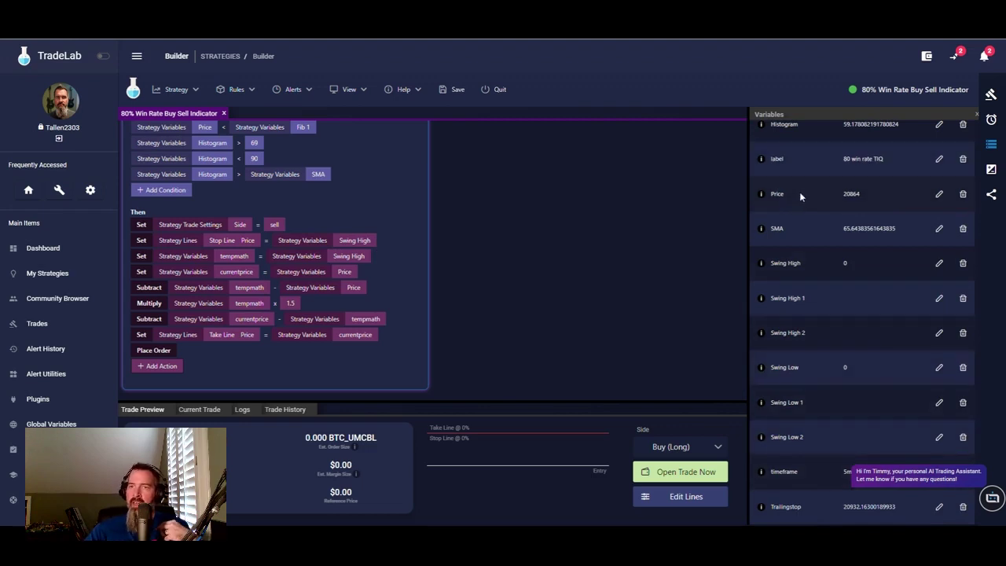
{"action": "scroll", "coordinate": [801, 190], "scroll_direction": "up", "scroll_amount": 3}
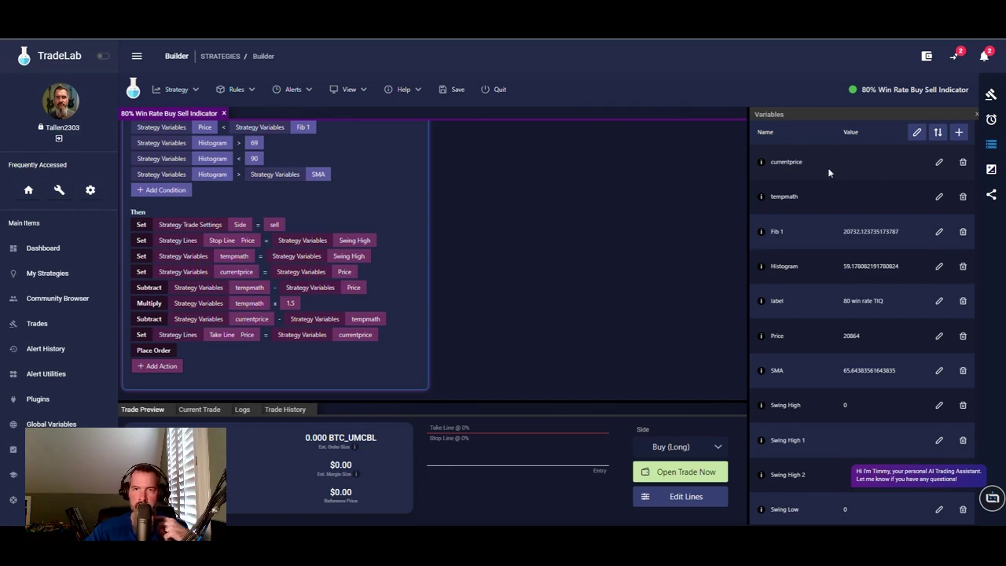
{"action": "scroll", "coordinate": [462, 238], "scroll_direction": "up", "scroll_amount": 5}
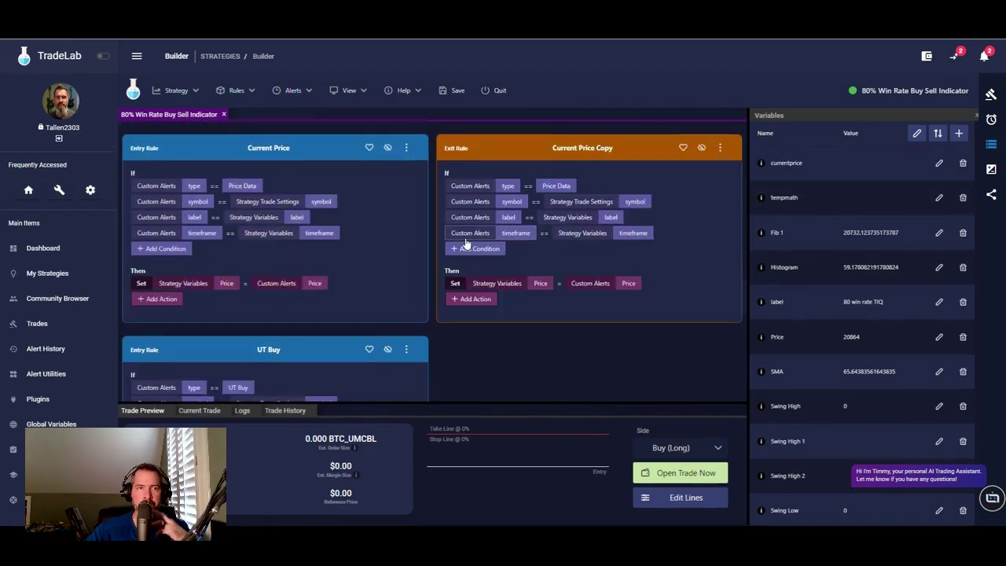
{"action": "scroll", "coordinate": [466, 242], "scroll_direction": "down", "scroll_amount": 10}
{"action": "left_click", "coordinate": [452, 90]}
- Look over the saved rule cards again and switch to the TradingView alerts list
{"action": "scroll", "coordinate": [609, 251], "scroll_direction": "up", "scroll_amount": 3}
{"action": "scroll", "coordinate": [326, 270], "scroll_direction": "up", "scroll_amount": 5}
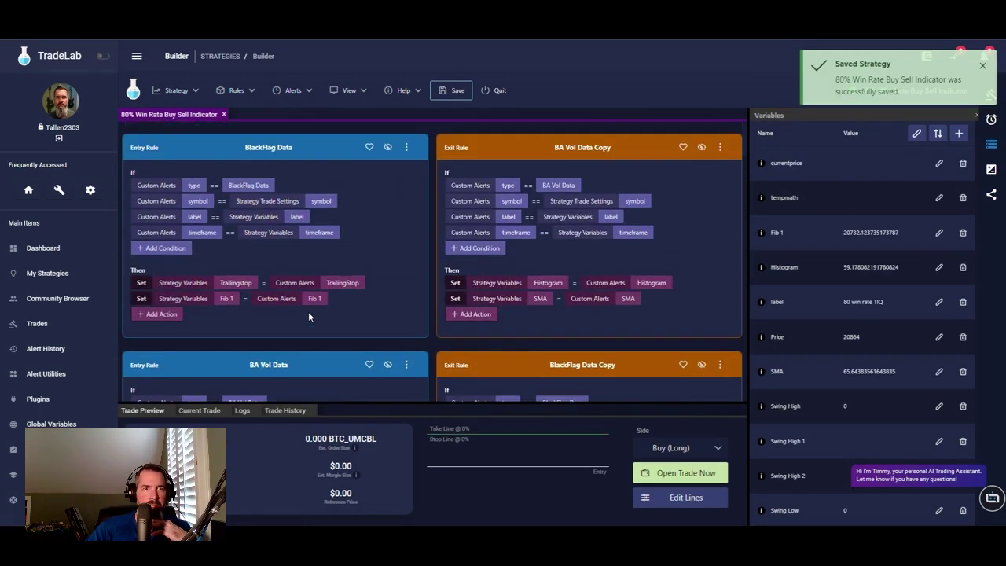
{"action": "scroll", "coordinate": [308, 307], "scroll_direction": "down", "scroll_amount": 5}
{"action": "scroll", "coordinate": [308, 284], "scroll_direction": "down", "scroll_amount": 8}
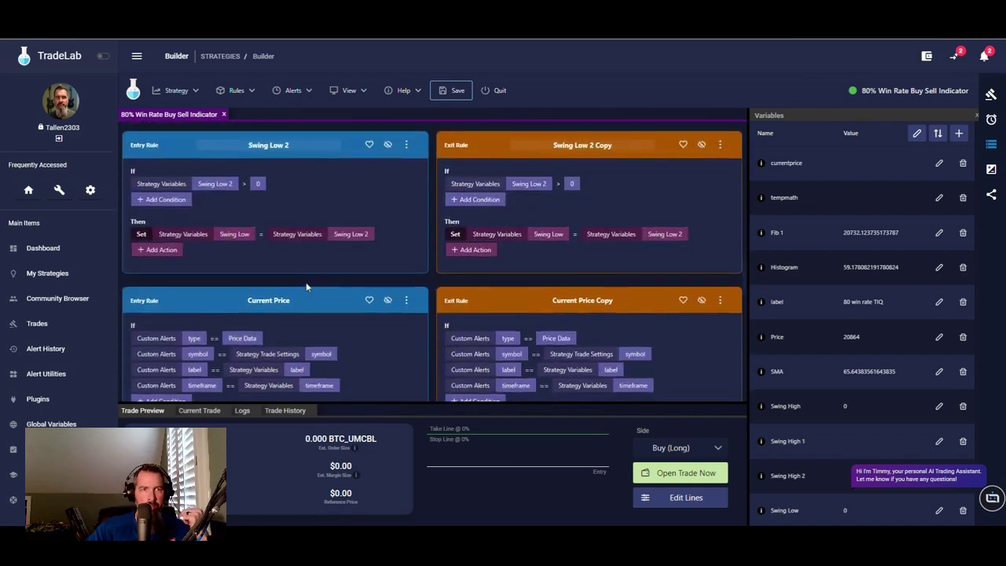
{"action": "scroll", "coordinate": [306, 285], "scroll_direction": "down", "scroll_amount": 2}
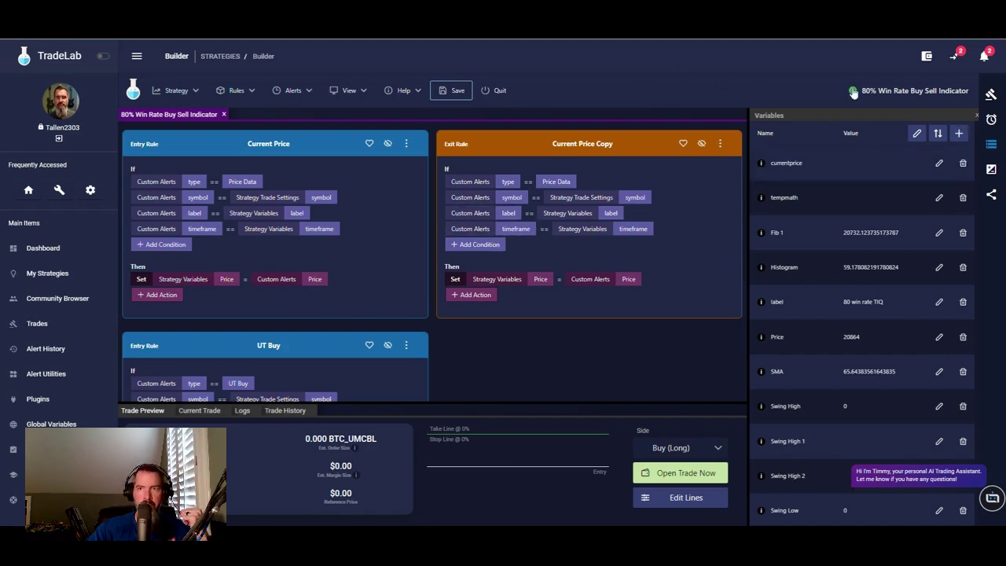
{"action": "key", "text": "alt+Tab"}
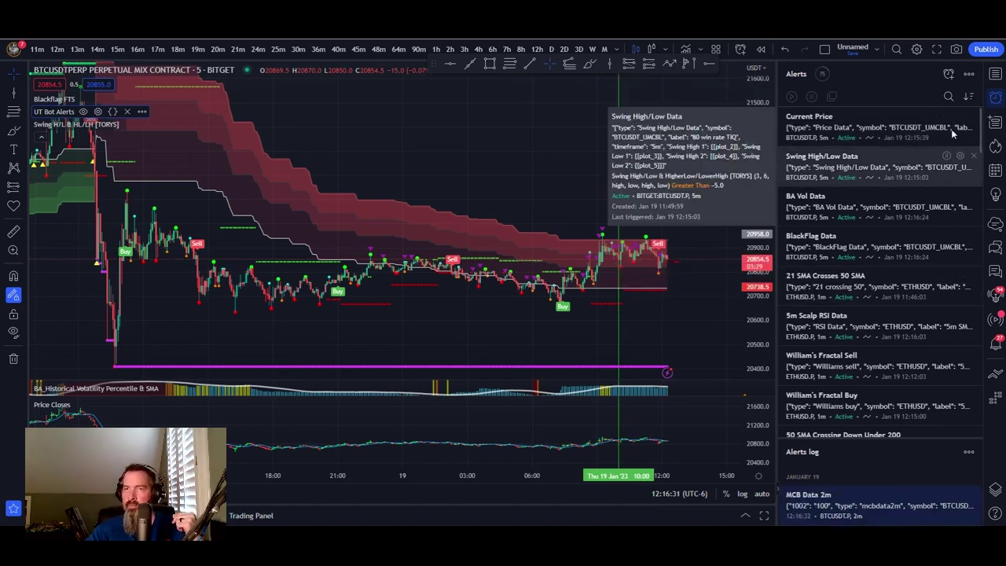
- Re-save TradingView's Current Price alert unchanged, then return to TradeLab and quit the builder
{"action": "left_click", "coordinate": [960, 118]}
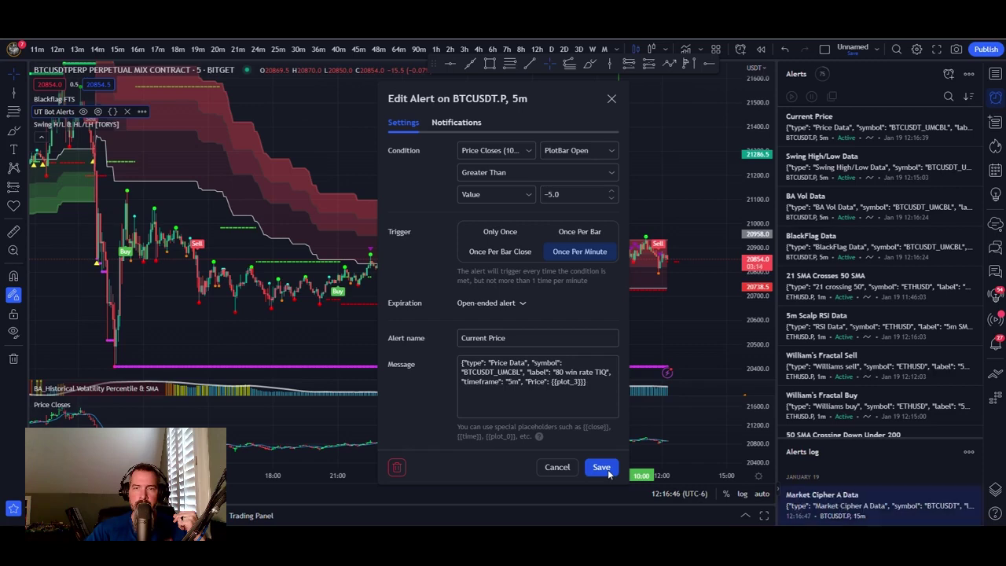
{"action": "left_click", "coordinate": [601, 467]}
{"action": "key", "text": "ctrl+Tab"}
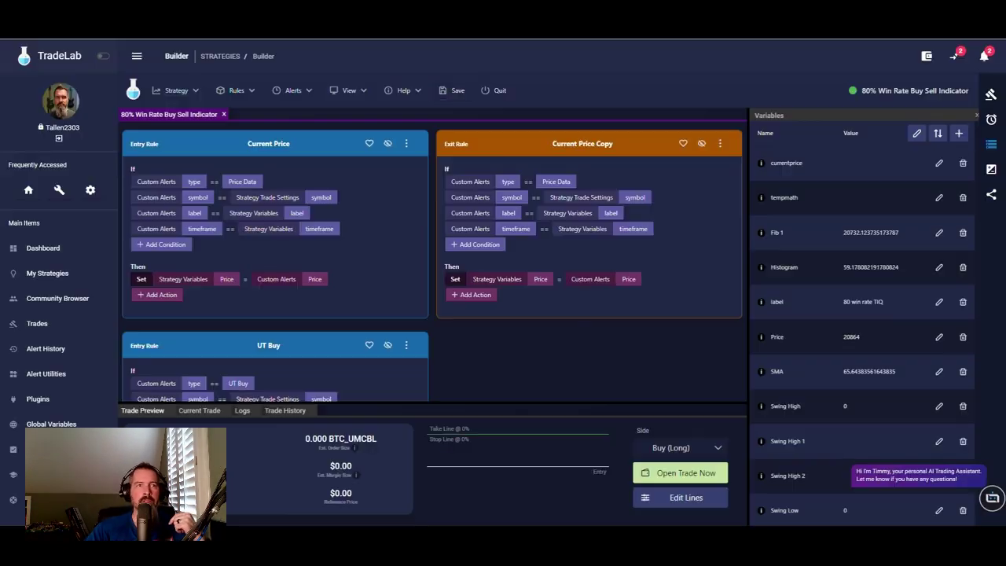
{"action": "left_click", "coordinate": [500, 92]}
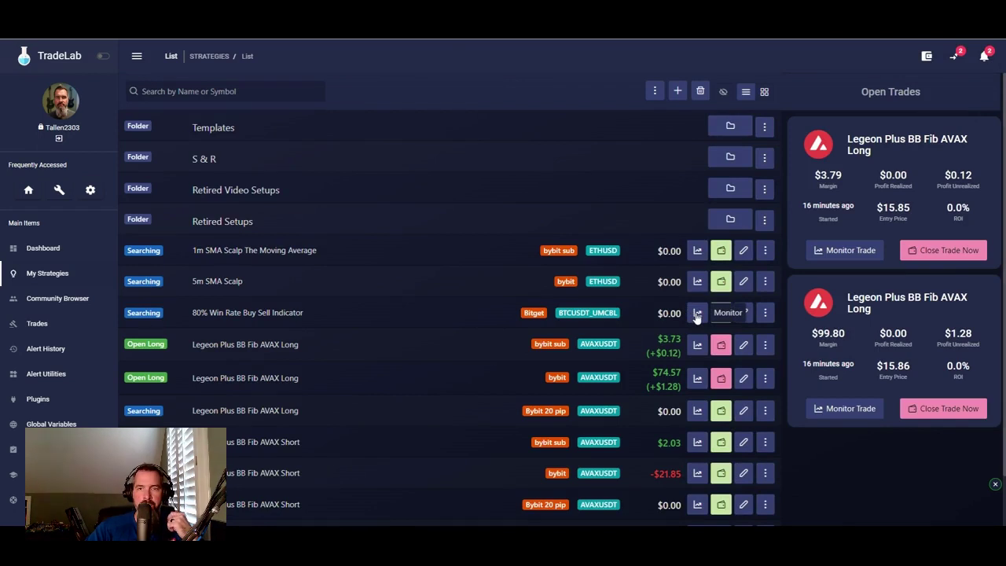
- Open the 80% Win Rate Buy Sell Indicator in the strategy builder and list its six alerts
{"action": "left_click", "coordinate": [697, 315]}
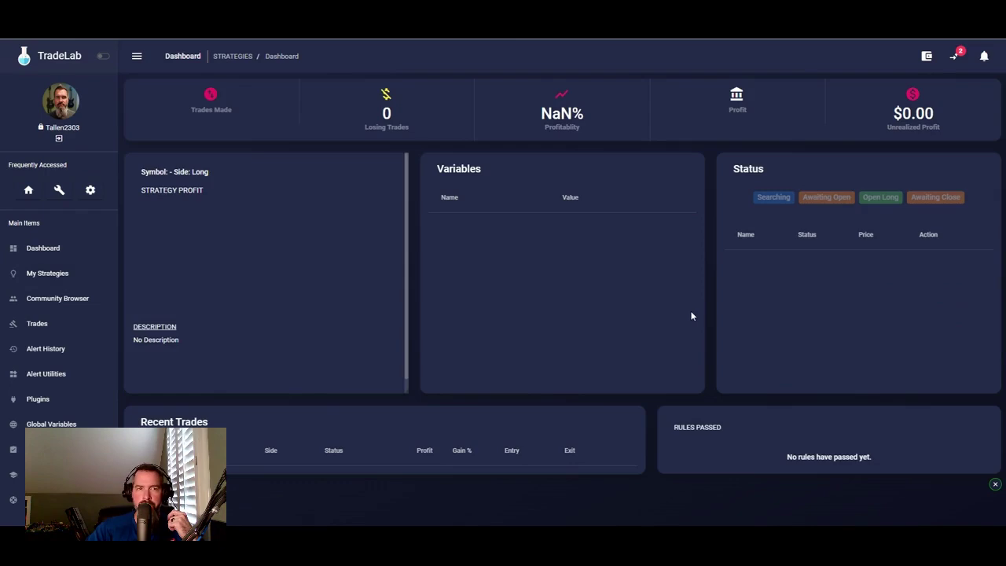
{"action": "left_click", "coordinate": [193, 209]}
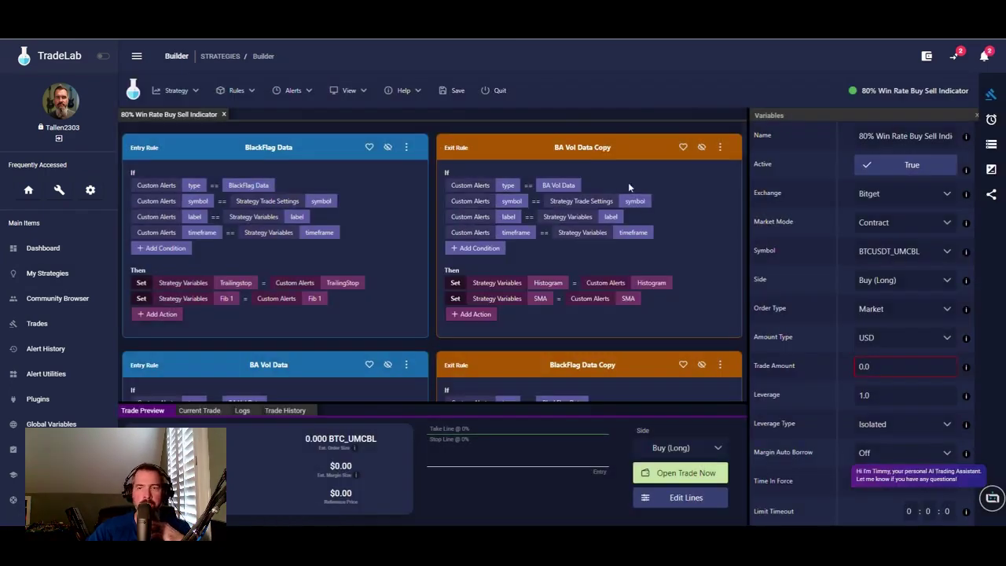
{"action": "left_click", "coordinate": [992, 120]}
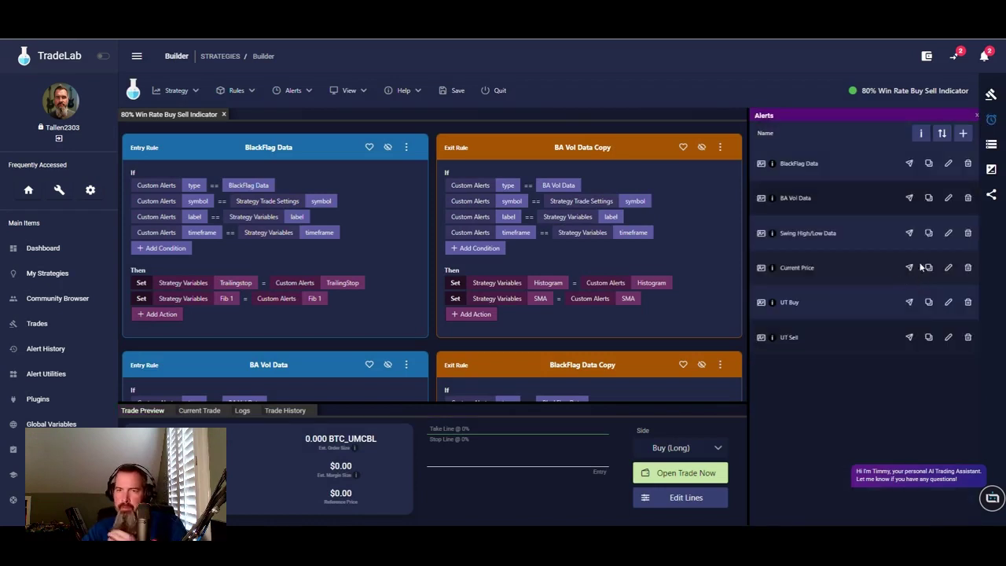
- Change the Current Price alert's Price field name to '80 Price', save alert and strategy, and exit
{"action": "left_click", "coordinate": [948, 267]}
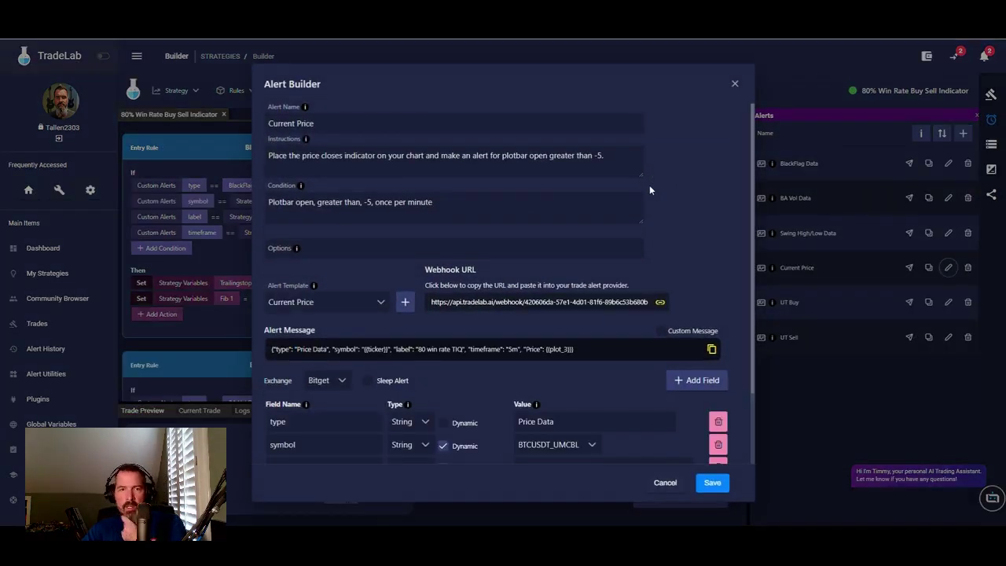
{"action": "scroll", "coordinate": [354, 233], "scroll_direction": "down", "scroll_amount": 2}
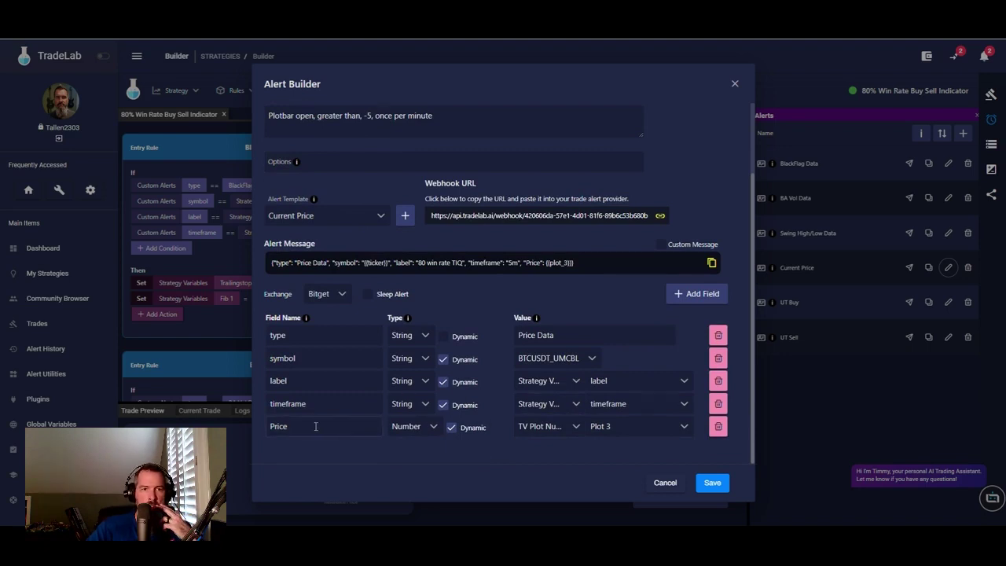
{"action": "left_click_drag", "start_coordinate": [305, 424], "coordinate": [231, 430]}
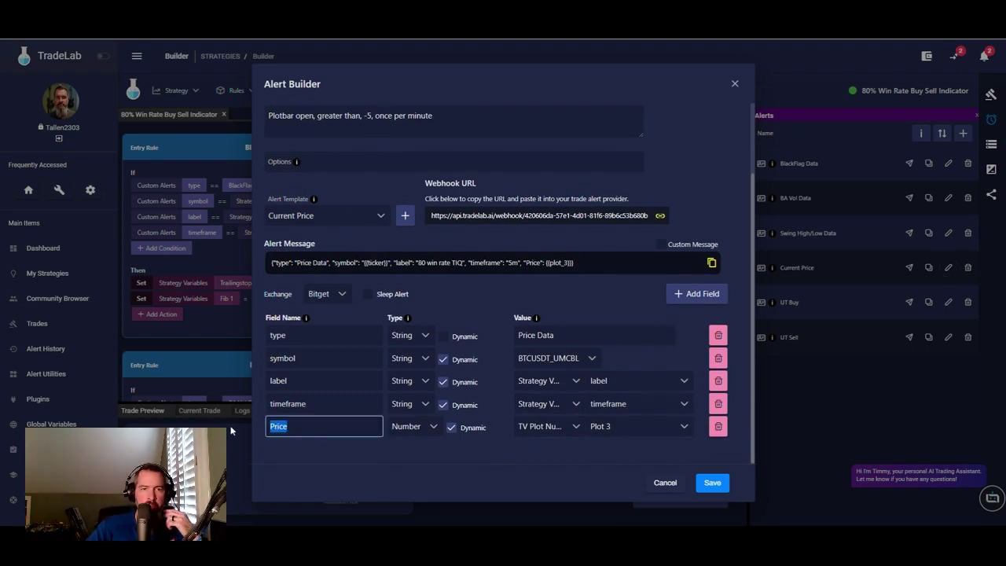
{"action": "key", "text": "BackSpace"}
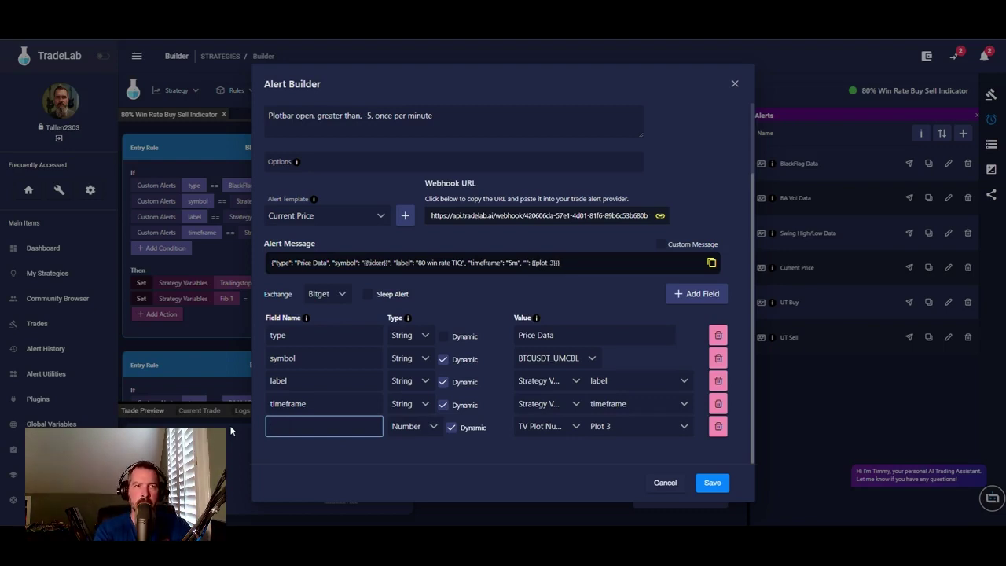
{"action": "type", "text": "80 Price"}
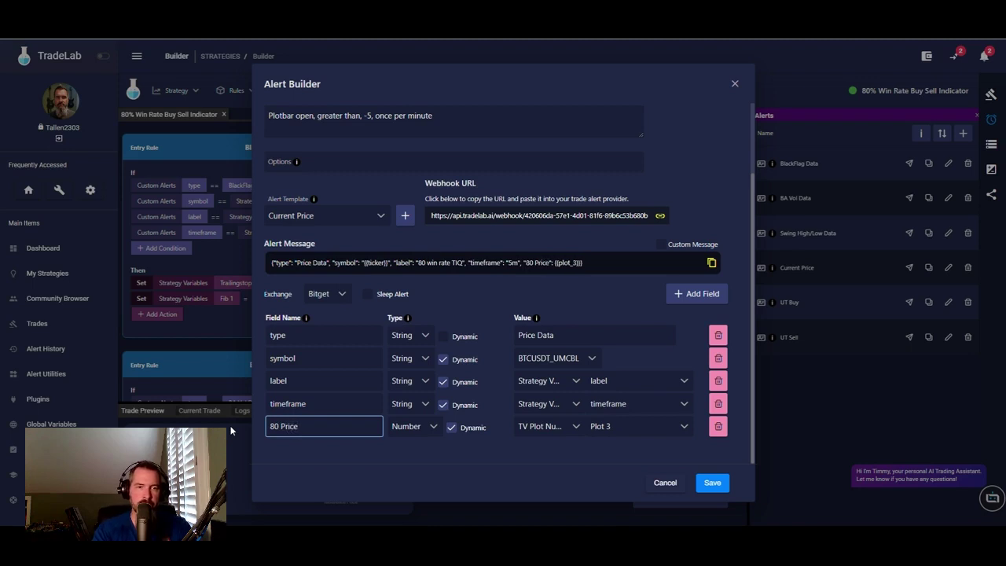
{"action": "left_click", "coordinate": [712, 484]}
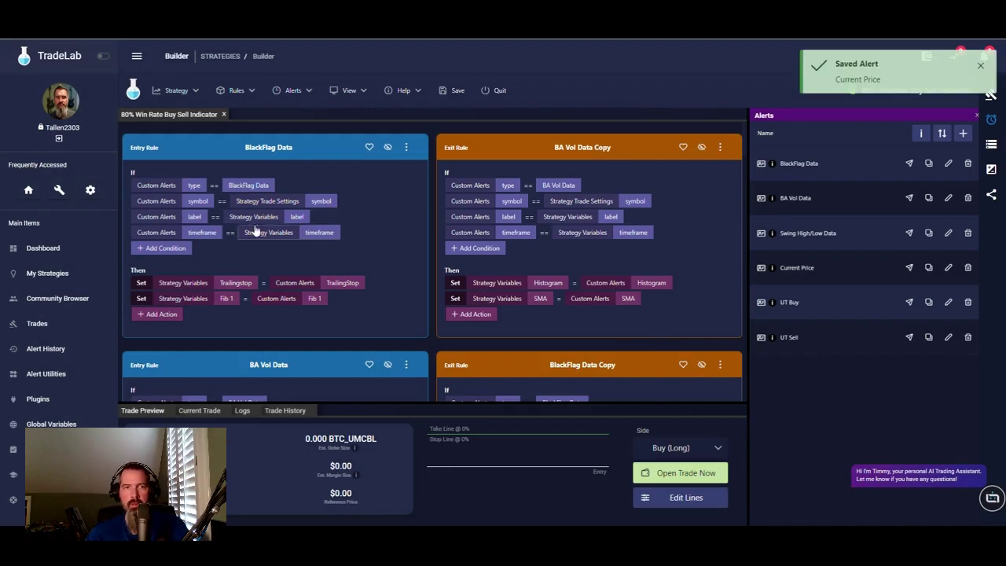
{"action": "scroll", "coordinate": [397, 271], "scroll_direction": "down", "scroll_amount": 3}
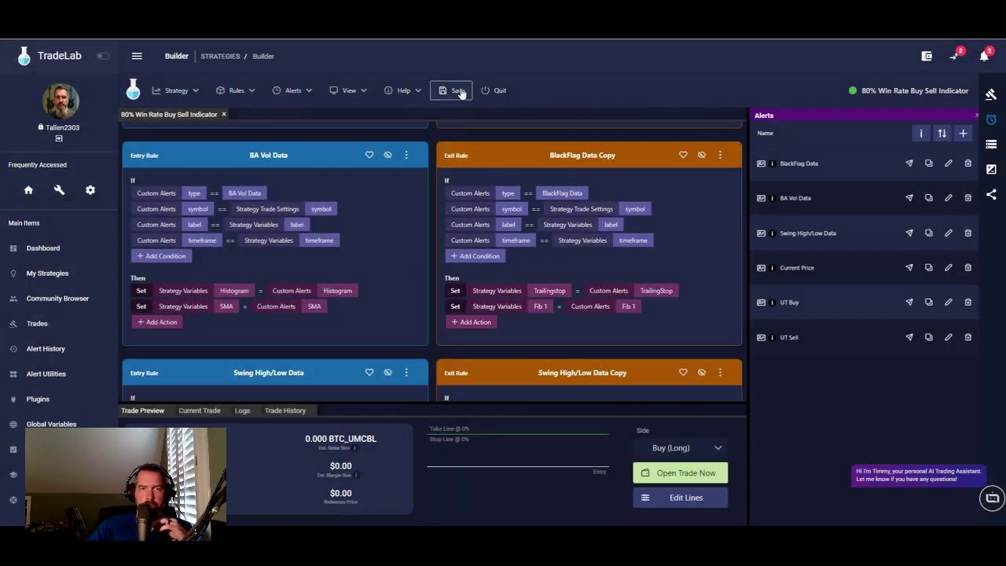
{"action": "left_click", "coordinate": [458, 91]}
{"action": "left_click", "coordinate": [496, 91]}
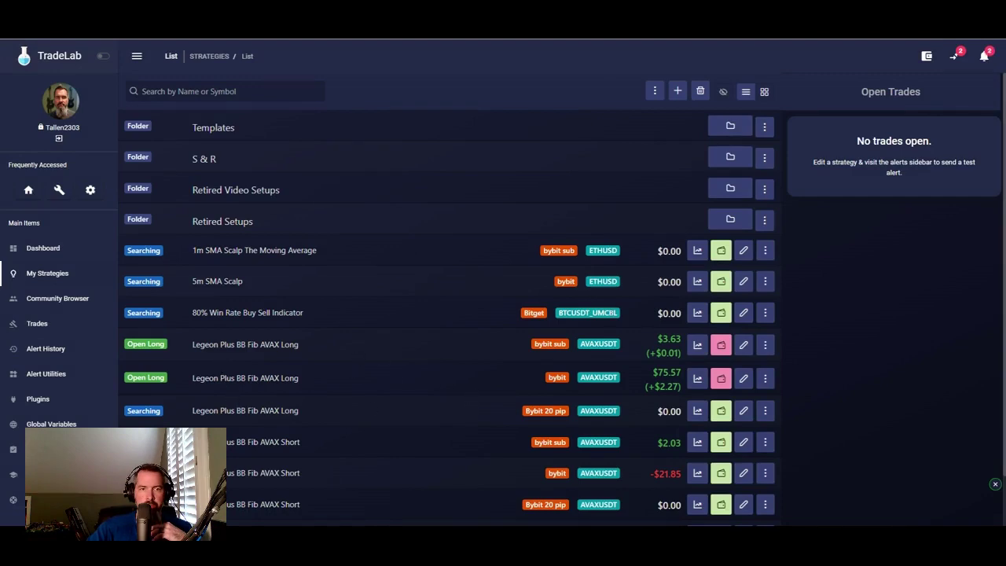
- Reopen the 80% Win Rate Buy Sell Indicator for editing and scroll through its Swing High/Low rules
{"action": "left_click", "coordinate": [743, 313]}
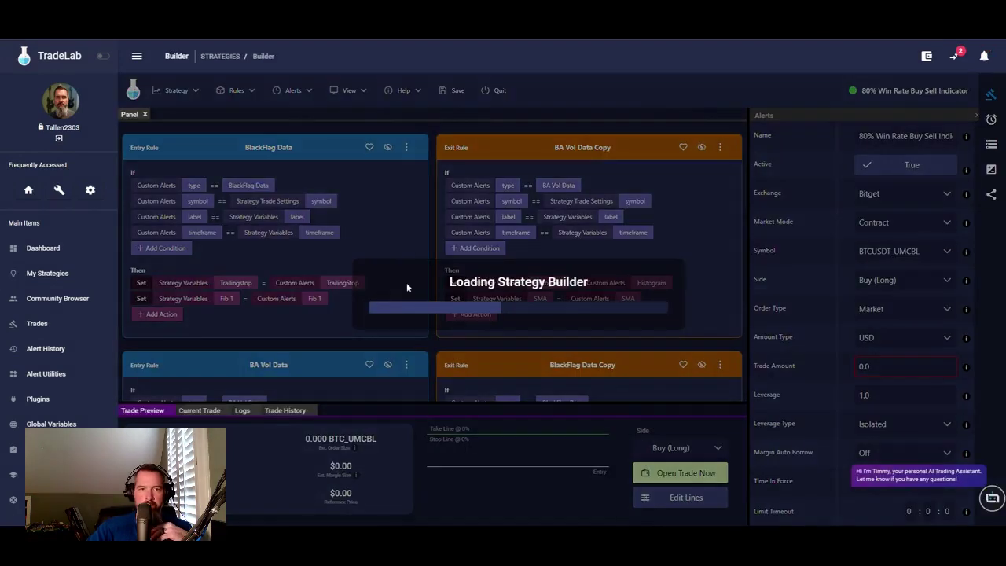
{"action": "scroll", "coordinate": [361, 303], "scroll_direction": "down", "scroll_amount": 8}
{"action": "scroll", "coordinate": [361, 303], "scroll_direction": "down", "scroll_amount": 10}
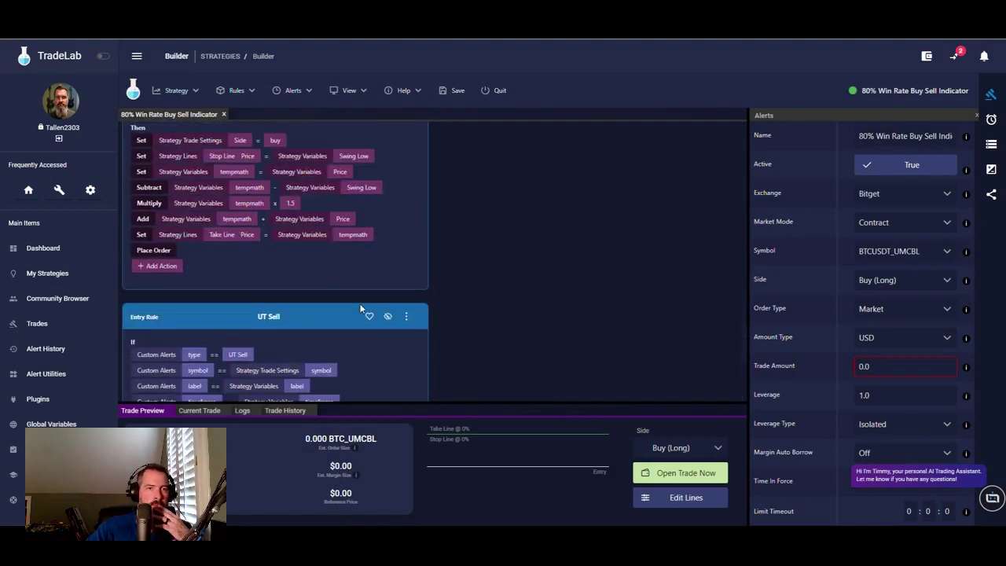
{"action": "scroll", "coordinate": [360, 307], "scroll_direction": "up", "scroll_amount": 10}
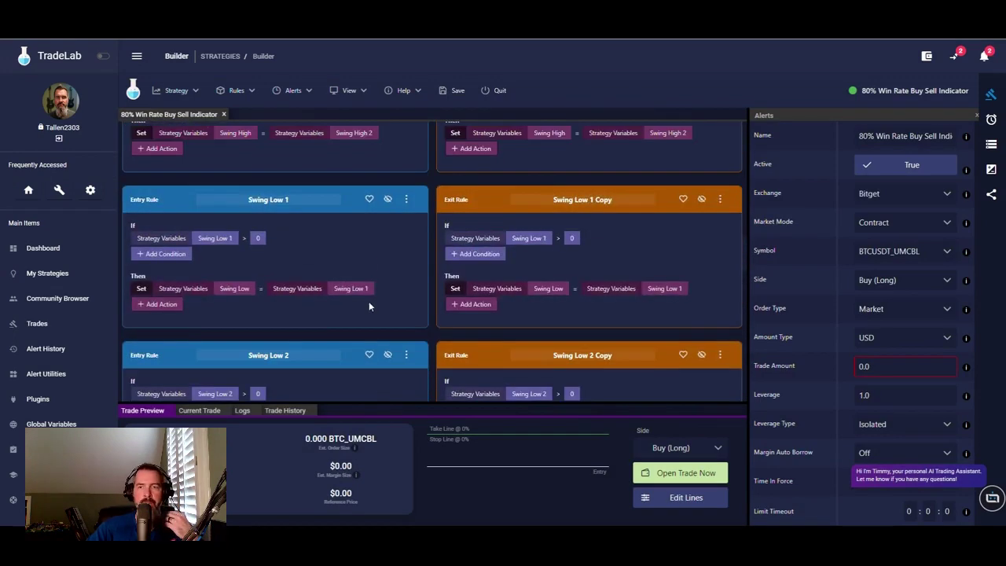
- Copy the Current Price alert message containing the 80 Price field from the alerts list
{"action": "left_click", "coordinate": [992, 119]}
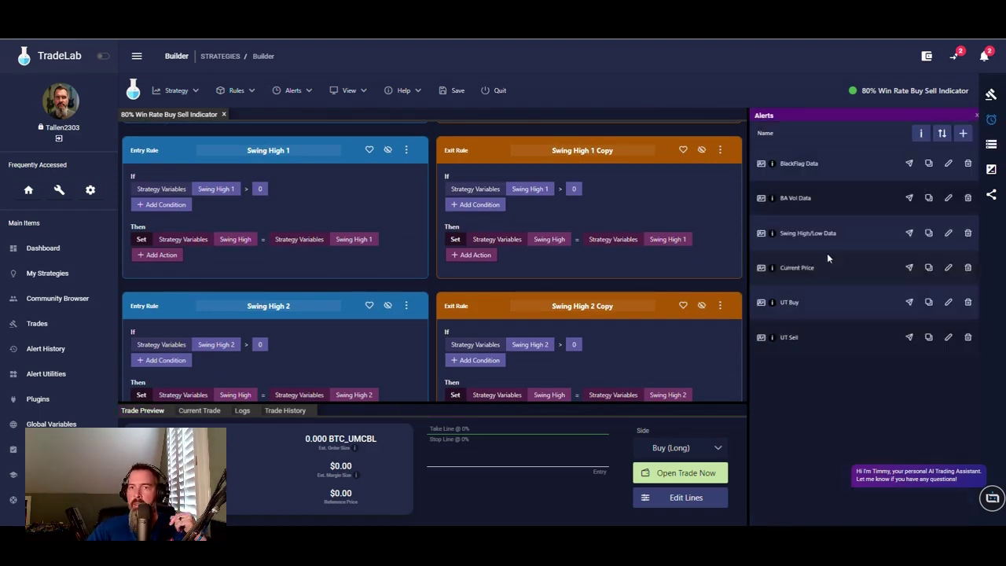
{"action": "left_click", "coordinate": [949, 267]}
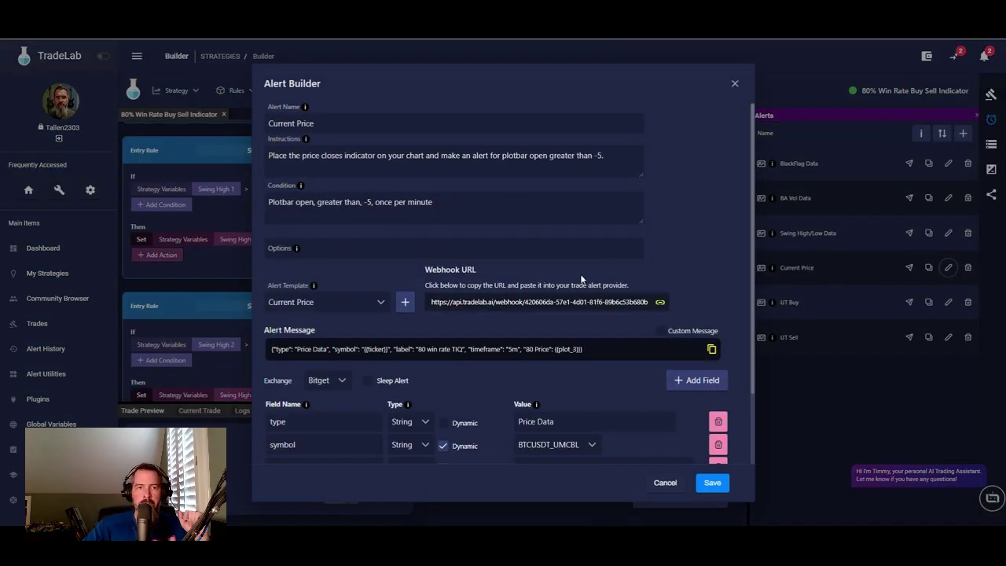
{"action": "scroll", "coordinate": [582, 279], "scroll_direction": "down", "scroll_amount": 2}
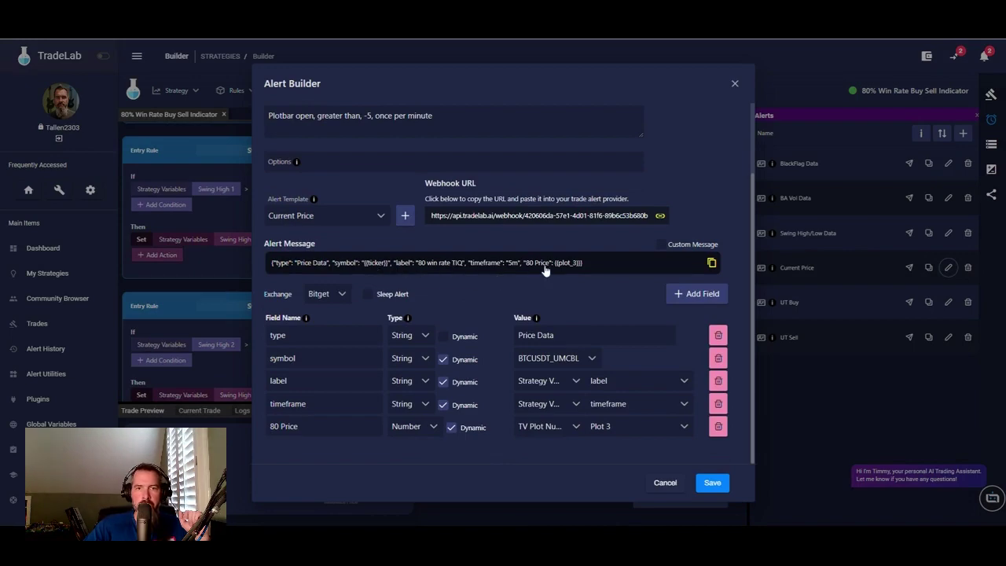
{"action": "left_click", "coordinate": [711, 265]}
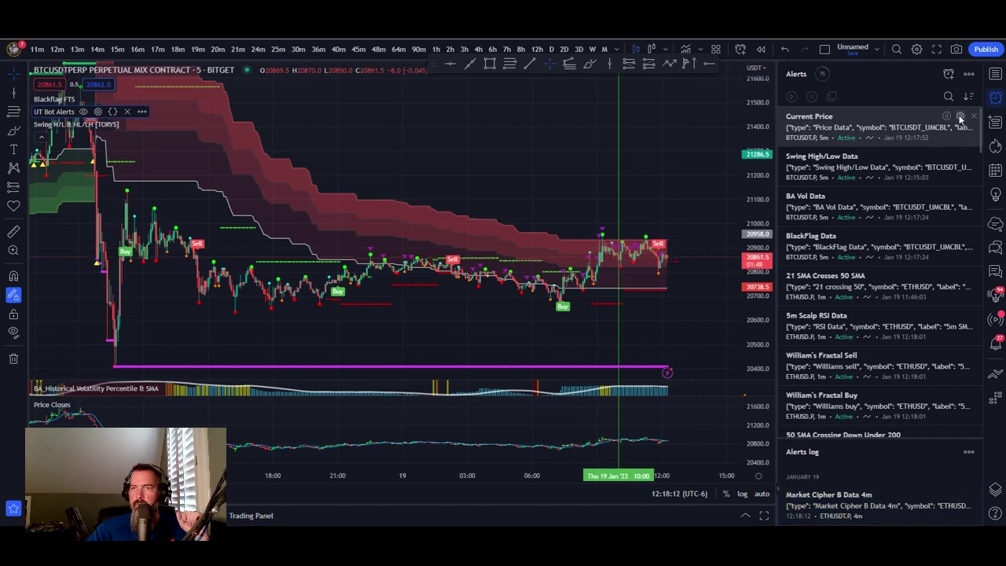
- Paste the copied TradeLab message over TradingView's Current Price alert message and save it
{"action": "left_click", "coordinate": [961, 118]}
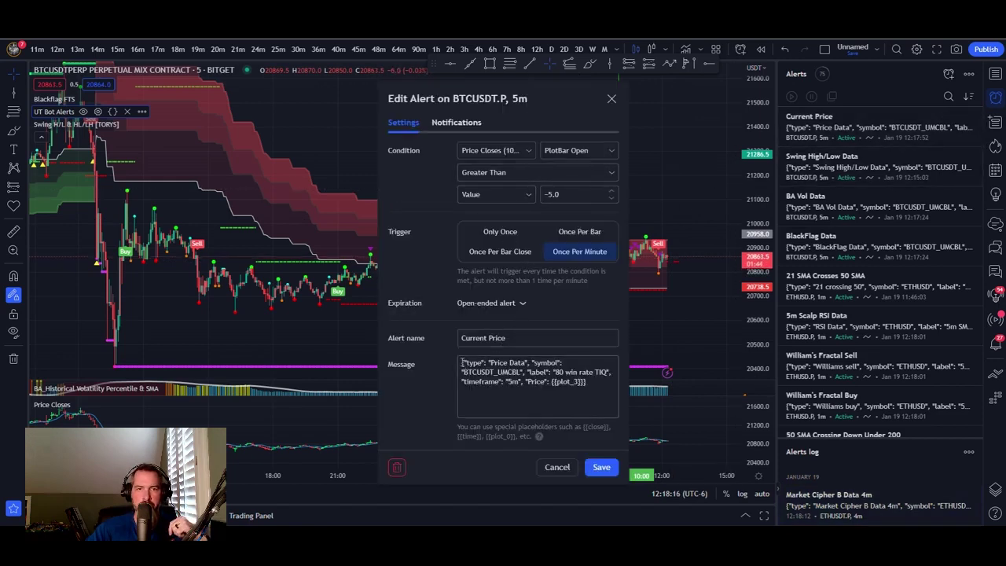
{"action": "left_click_drag", "start_coordinate": [460, 362], "coordinate": [627, 395]}
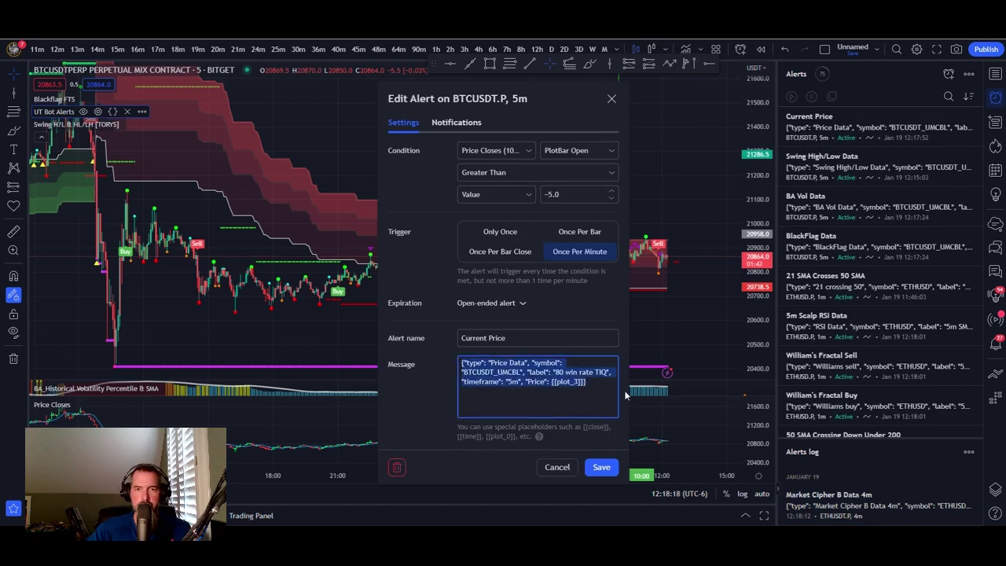
{"action": "key", "text": "ctrl+v"}
{"action": "left_click", "coordinate": [602, 468]}
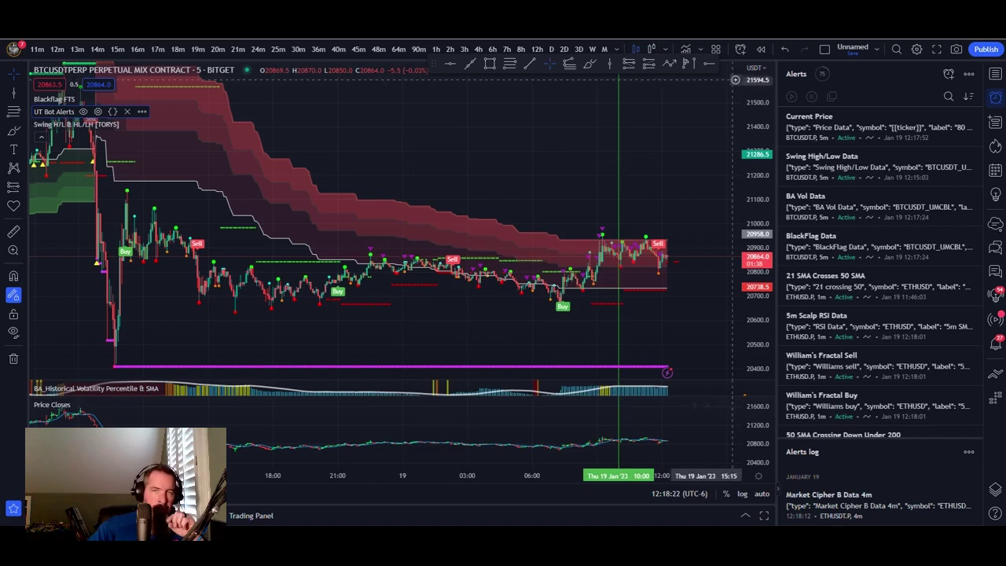
{"action": "key", "text": "alt+Tab"}
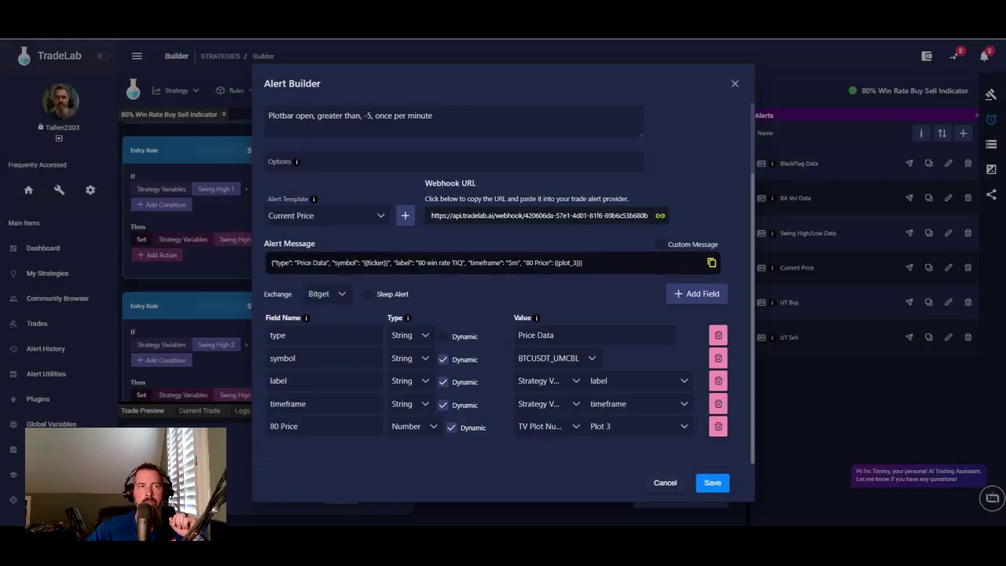
- Save the Current Price alert's field definitions in the Alert Builder
{"action": "left_click", "coordinate": [712, 483]}
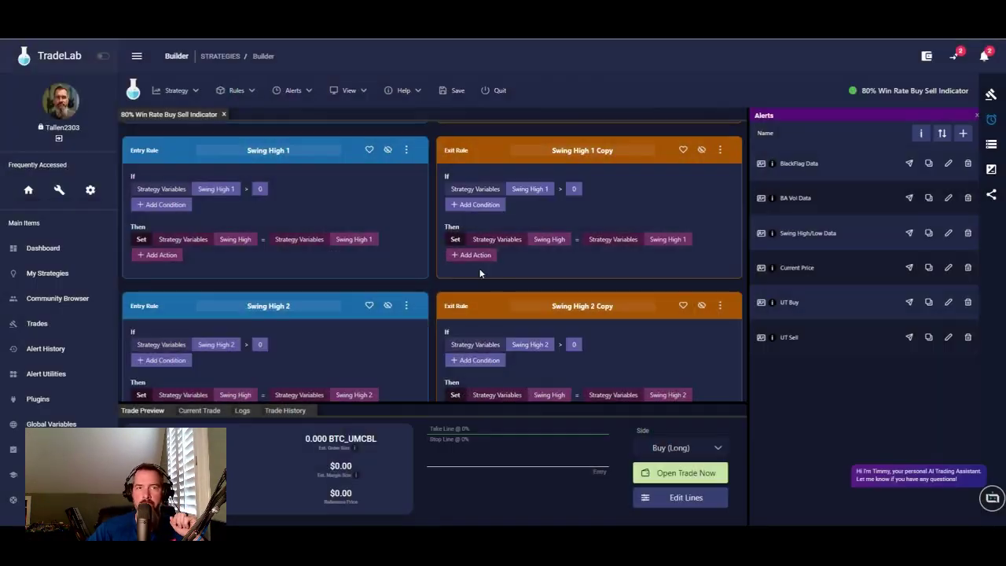
{"action": "scroll", "coordinate": [464, 308], "scroll_direction": "down", "scroll_amount": 15}
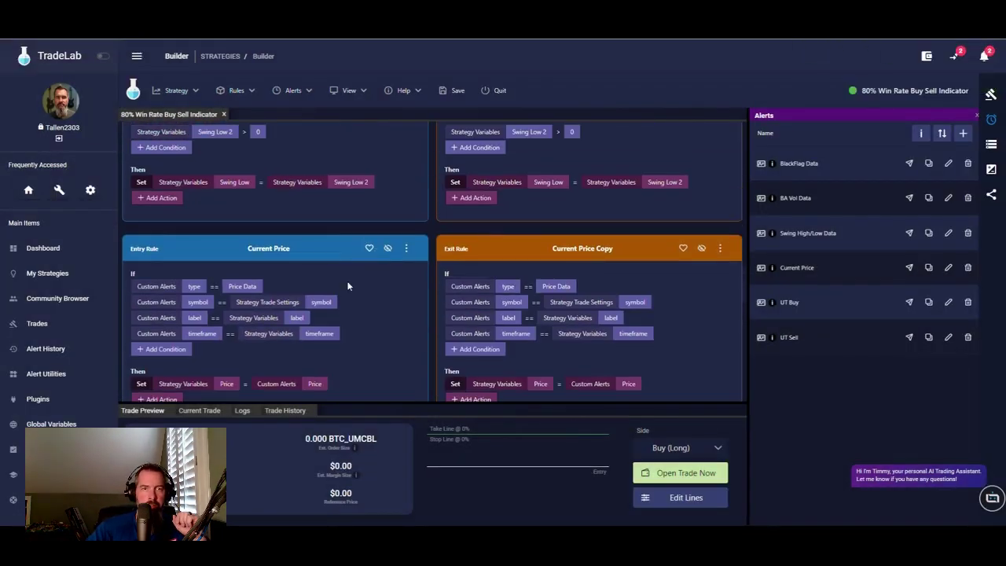
{"action": "scroll", "coordinate": [369, 304], "scroll_direction": "down", "scroll_amount": 1}
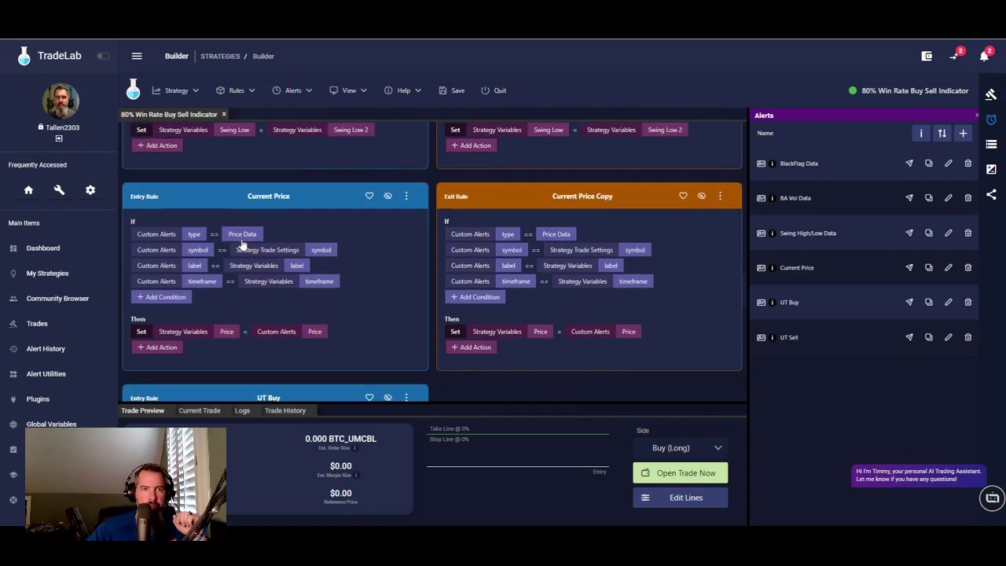
{"action": "scroll", "coordinate": [349, 275], "scroll_direction": "down", "scroll_amount": 1}
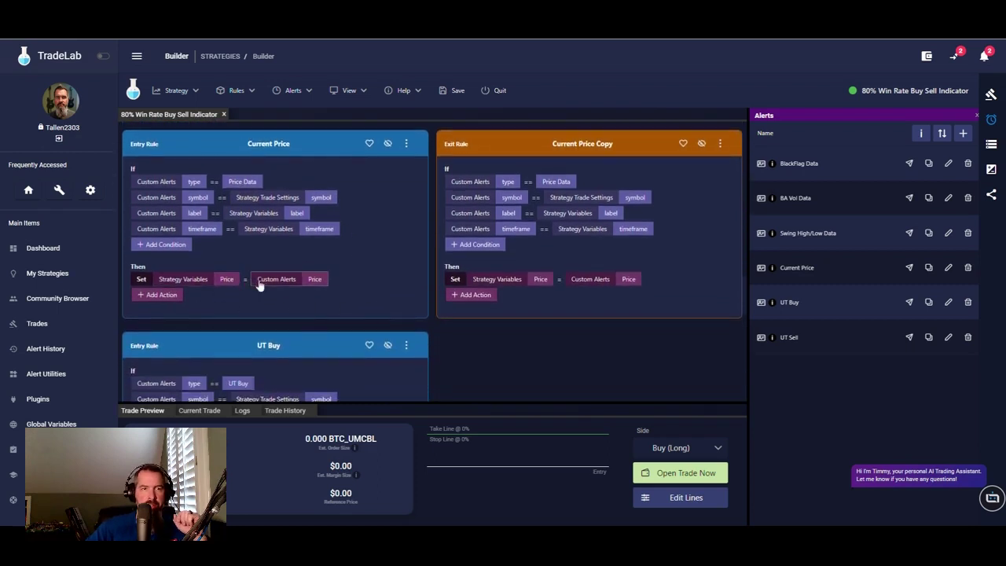
- Make the Current Price rule's Set action take Price from 80 Price, and save the strategy
{"action": "left_click", "coordinate": [315, 282]}
{"action": "left_click", "coordinate": [462, 228]}
{"action": "double_click", "coordinate": [462, 227]}
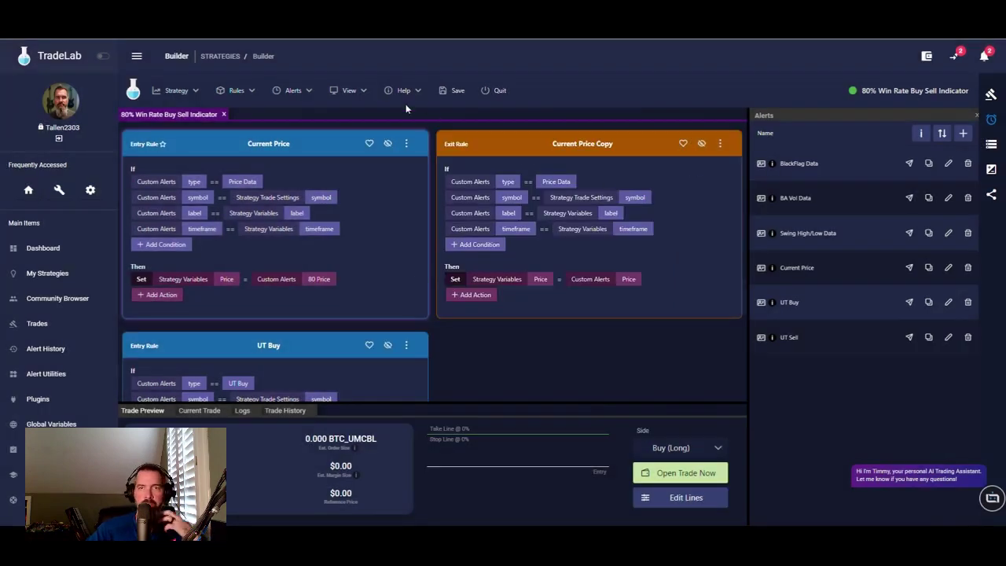
{"action": "left_click", "coordinate": [458, 90]}
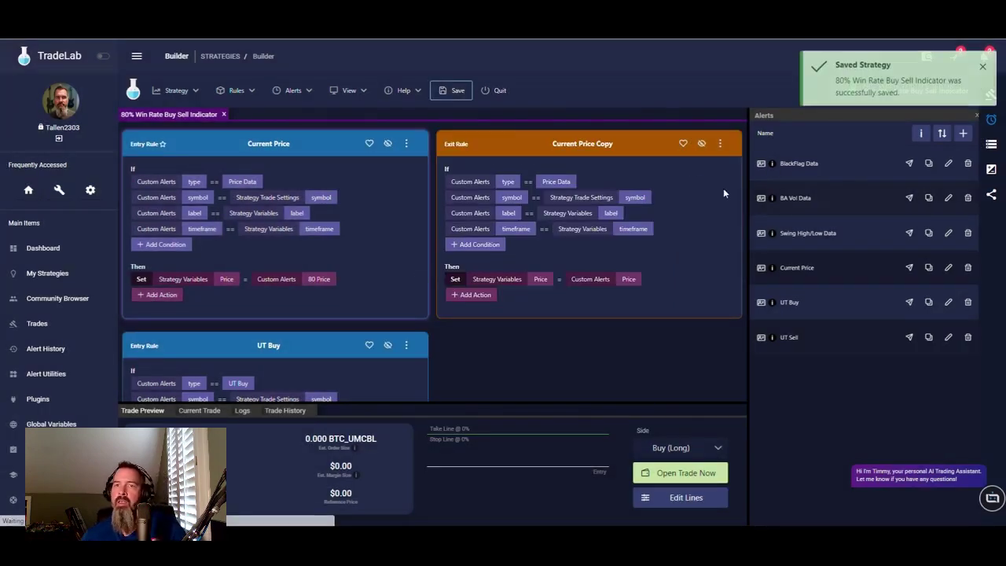
{"action": "scroll", "coordinate": [632, 204], "scroll_direction": "down", "scroll_amount": 5}
{"action": "scroll", "coordinate": [633, 205], "scroll_direction": "up", "scroll_amount": 4}
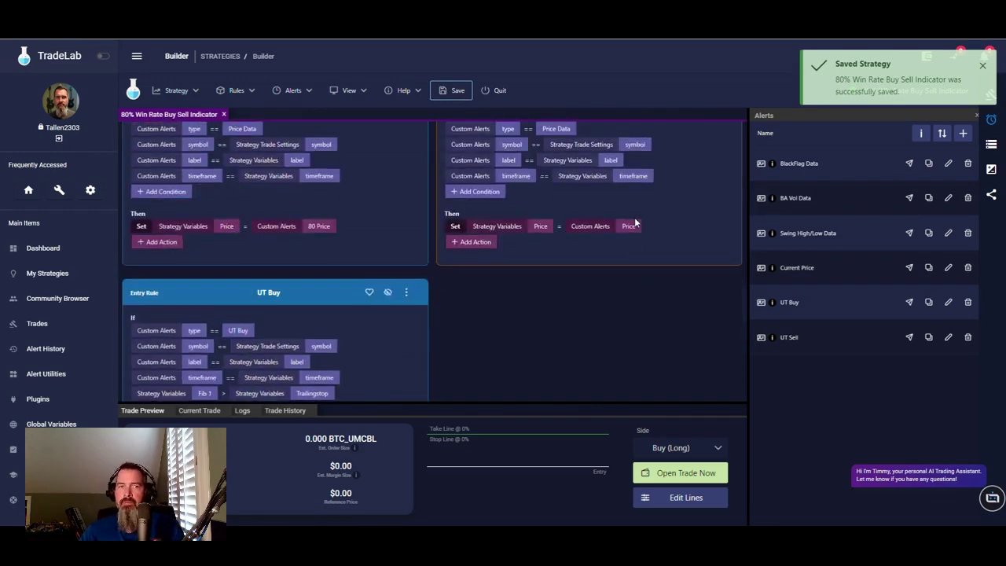
{"action": "scroll", "coordinate": [334, 227], "scroll_direction": "down", "scroll_amount": 2}
{"action": "scroll", "coordinate": [632, 318], "scroll_direction": "up", "scroll_amount": 10}
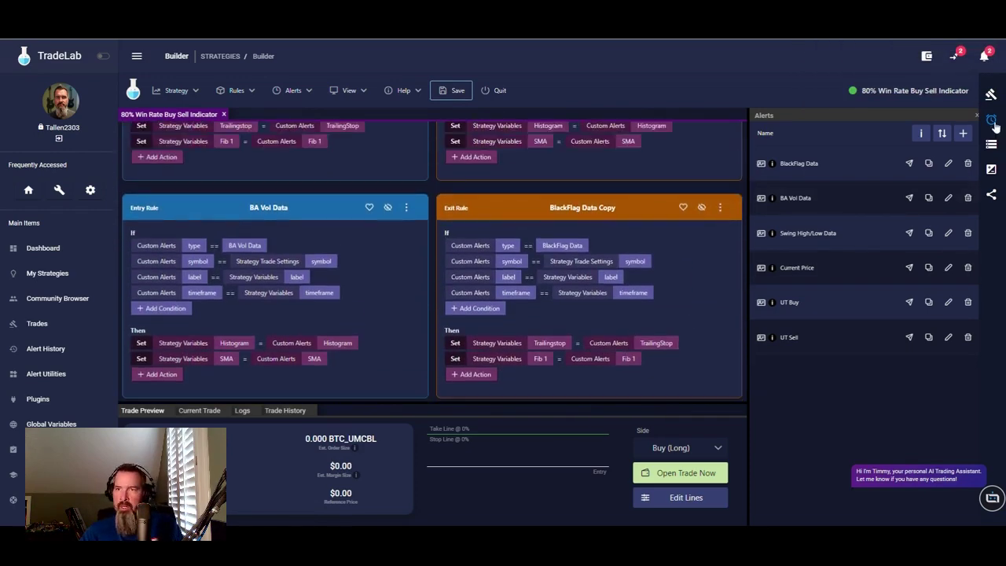
{"action": "left_click", "coordinate": [991, 94]}
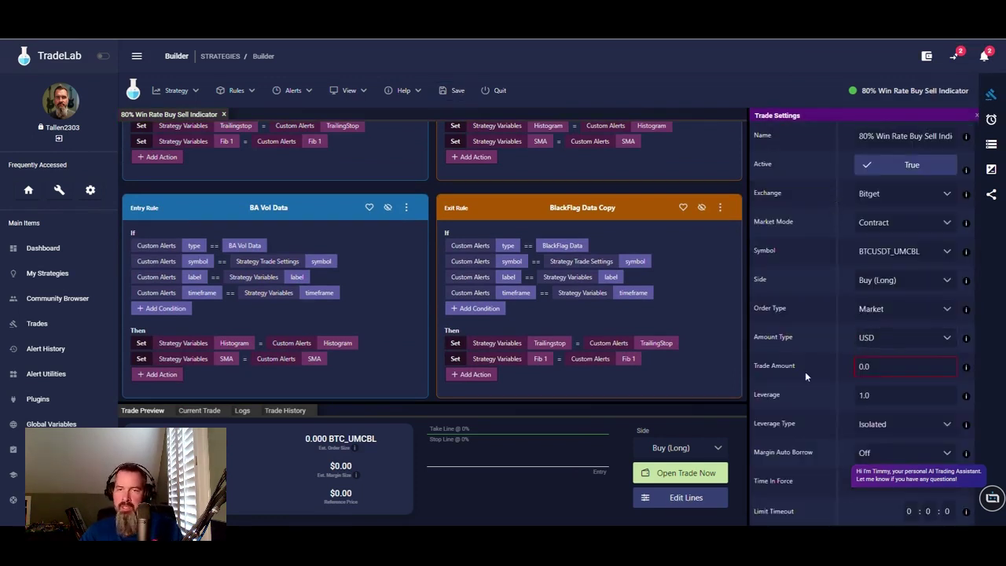
- Save the strategy with 2.0 USD trade amount and 10.0 leverage, then return to alerts
{"action": "left_click", "coordinate": [878, 366]}
{"action": "type", "text": "2"}
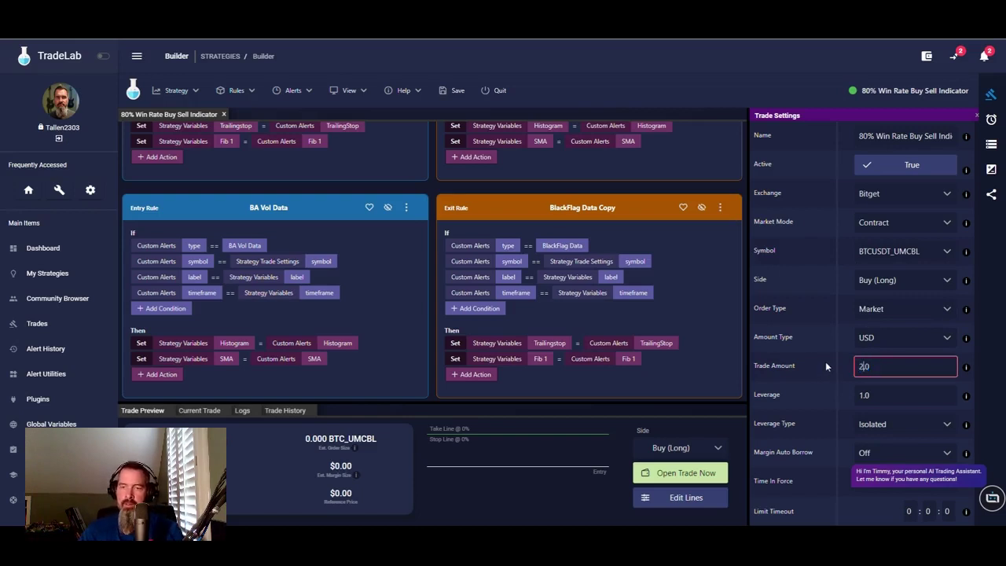
{"action": "left_click", "coordinate": [881, 396]}
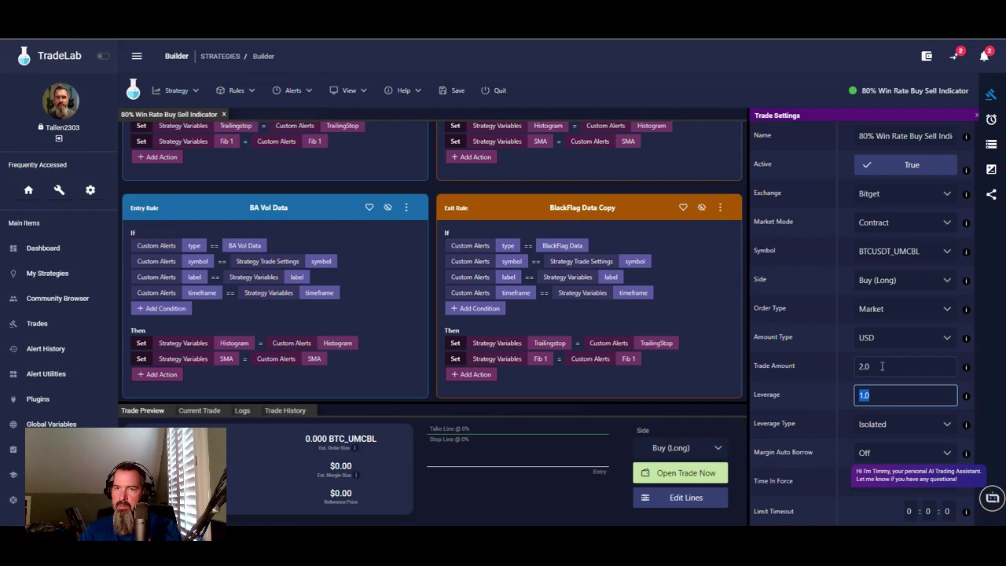
{"action": "type", "text": "0"}
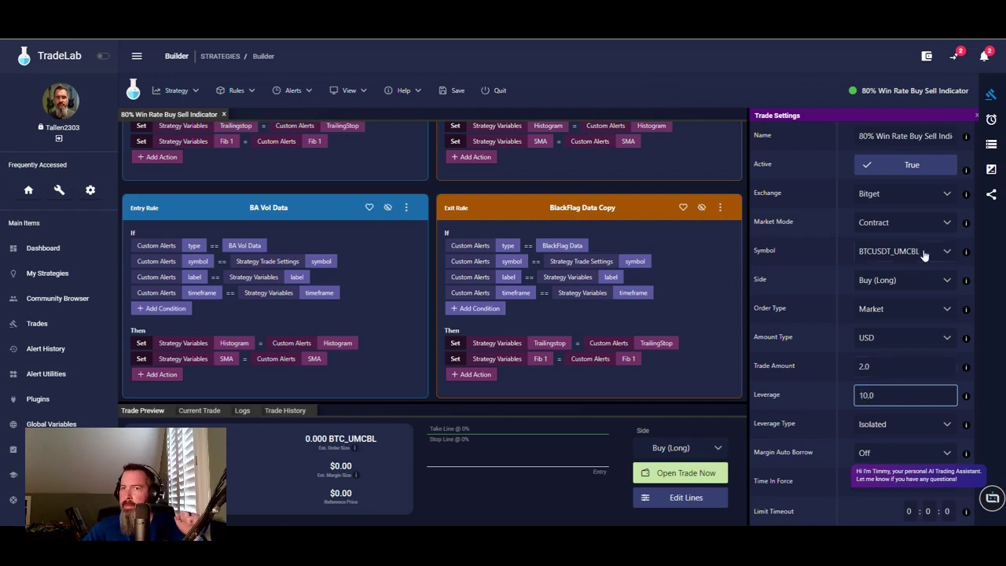
{"action": "scroll", "coordinate": [846, 364], "scroll_direction": "down", "scroll_amount": 5}
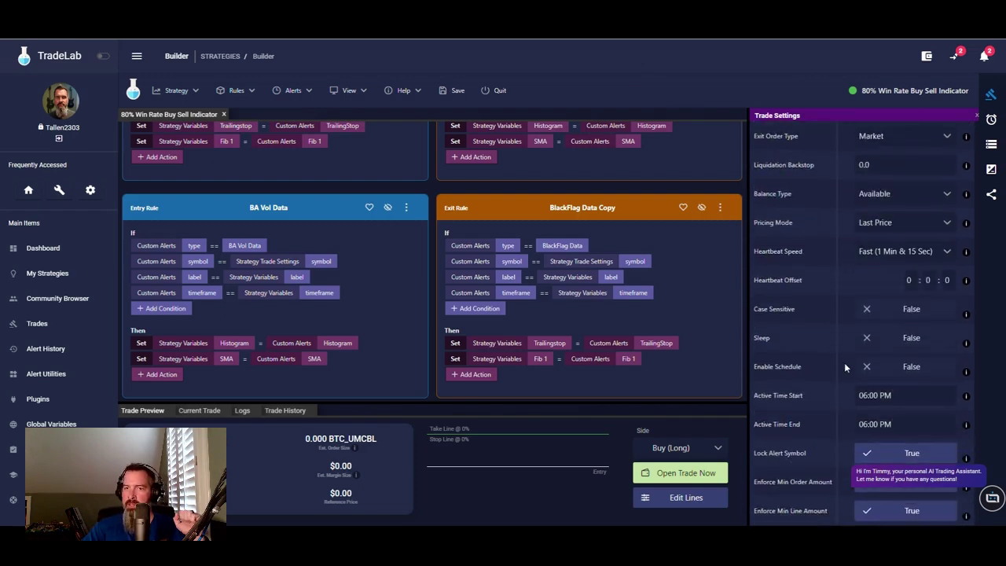
{"action": "scroll", "coordinate": [844, 363], "scroll_direction": "up", "scroll_amount": 5}
{"action": "scroll", "coordinate": [840, 334], "scroll_direction": "up", "scroll_amount": 1}
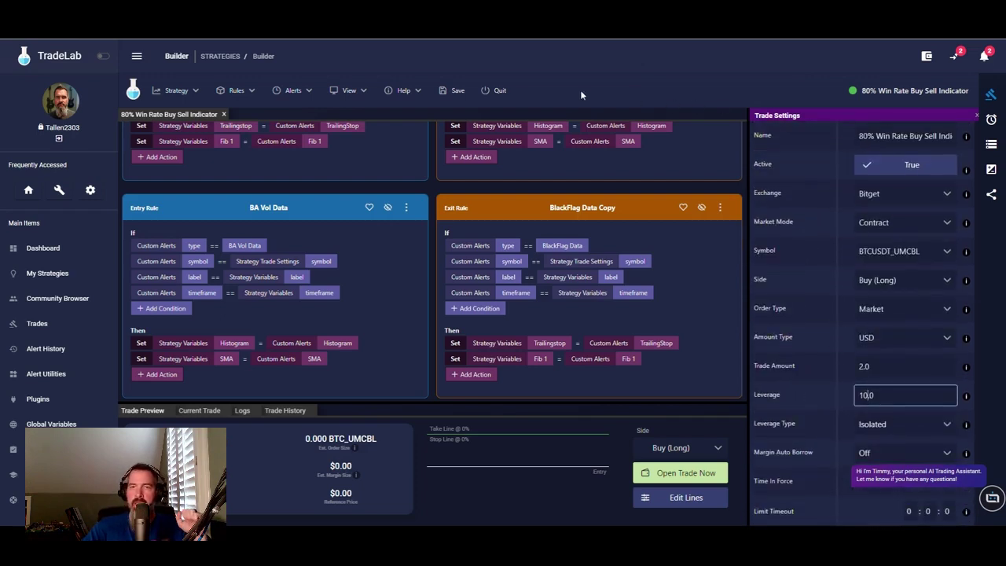
{"action": "left_click", "coordinate": [452, 90]}
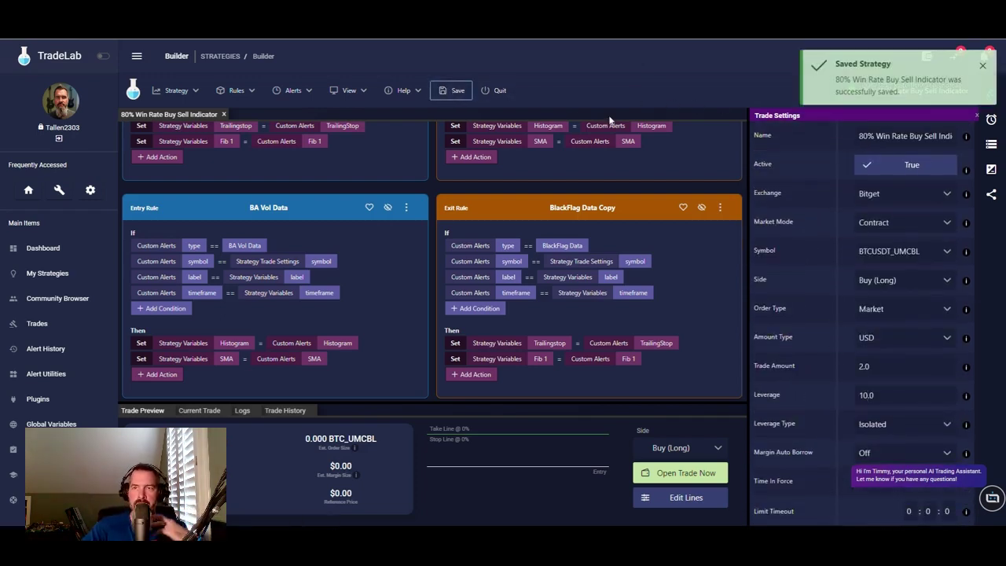
{"action": "left_click", "coordinate": [992, 120]}
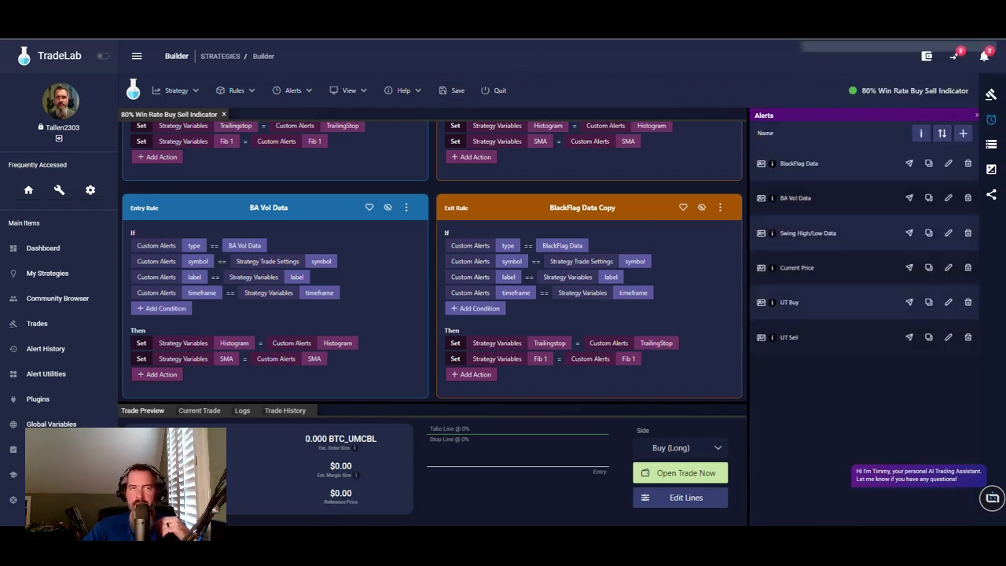
{"action": "left_click", "coordinate": [992, 145]}
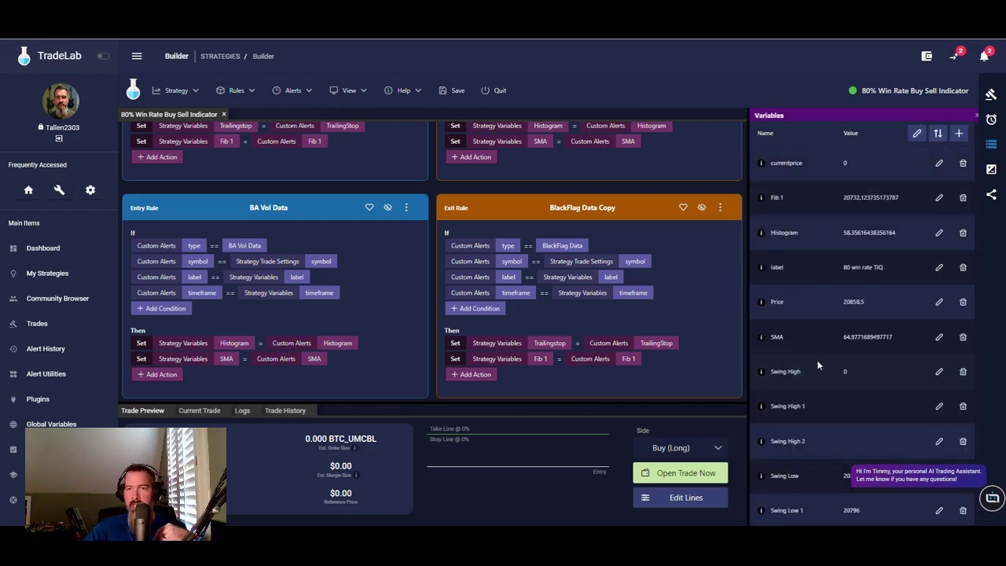
- Scroll the variables list to confirm values such as Price 20858.5 and Swing Low 20796
{"action": "scroll", "coordinate": [818, 364], "scroll_direction": "down", "scroll_amount": 1}
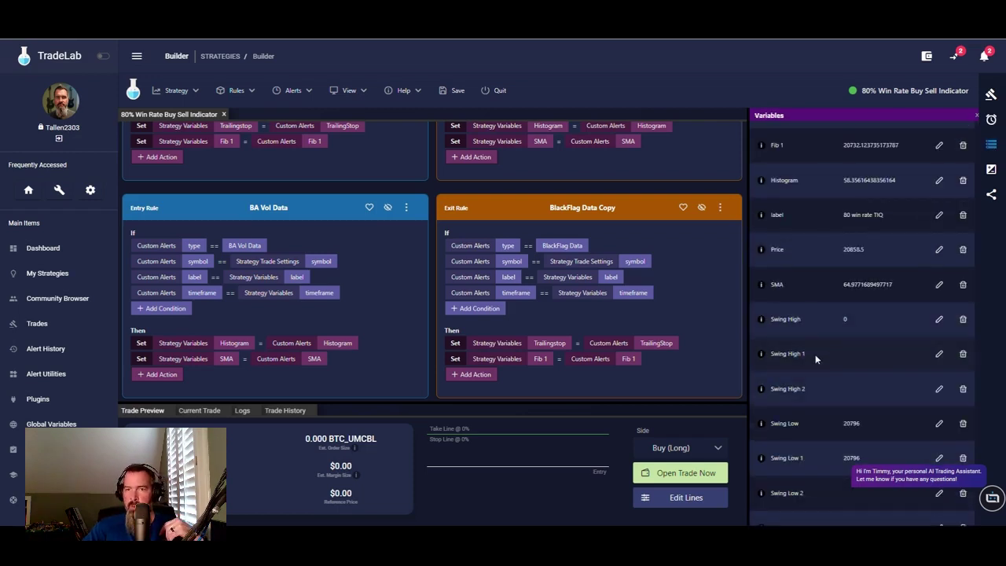
{"action": "scroll", "coordinate": [817, 374], "scroll_direction": "down", "scroll_amount": 3}
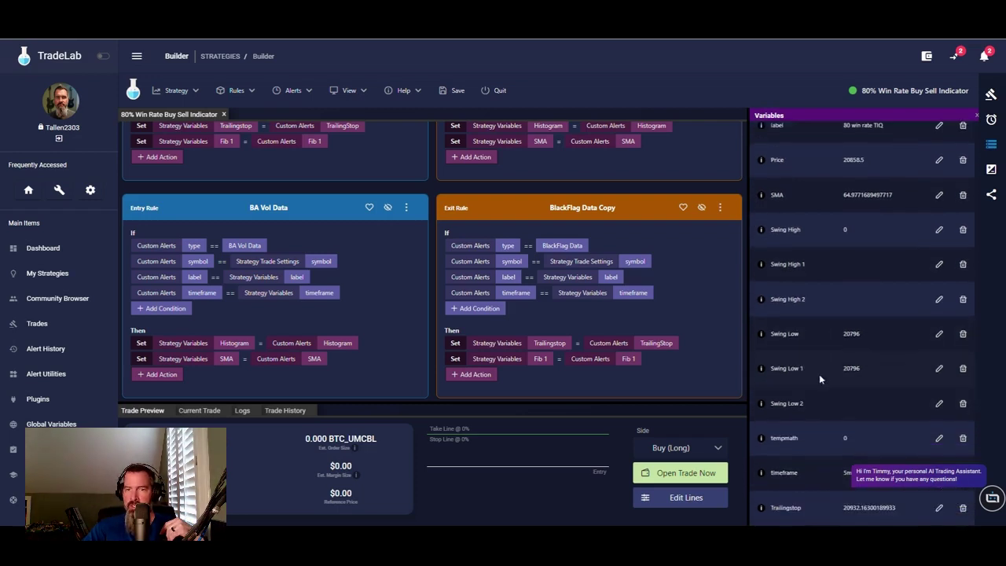
{"action": "scroll", "coordinate": [893, 327], "scroll_direction": "up", "scroll_amount": 4}
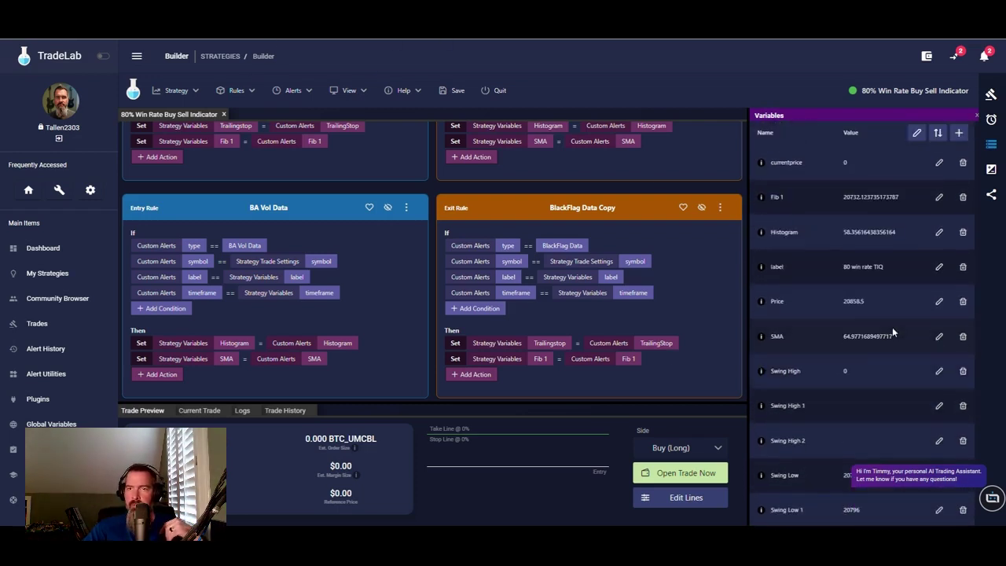
{"action": "scroll", "coordinate": [893, 327], "scroll_direction": "down", "scroll_amount": 4}
{"action": "scroll", "coordinate": [819, 281], "scroll_direction": "up", "scroll_amount": 4}
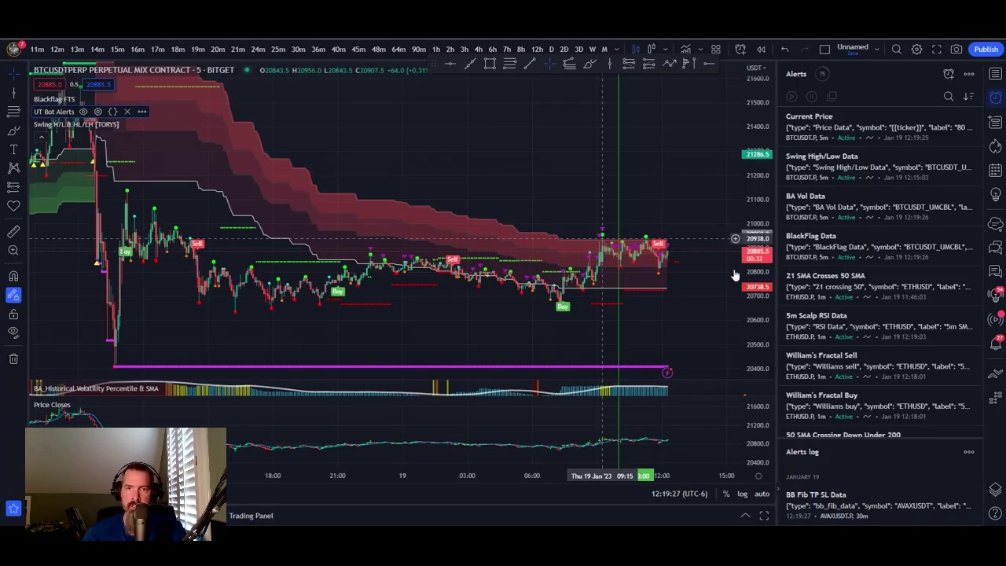
- Zoom the BTCUSDT chart in on recent candles and show the Data Window
{"action": "scroll", "coordinate": [393, 317], "scroll_direction": "up", "scroll_amount": 3}
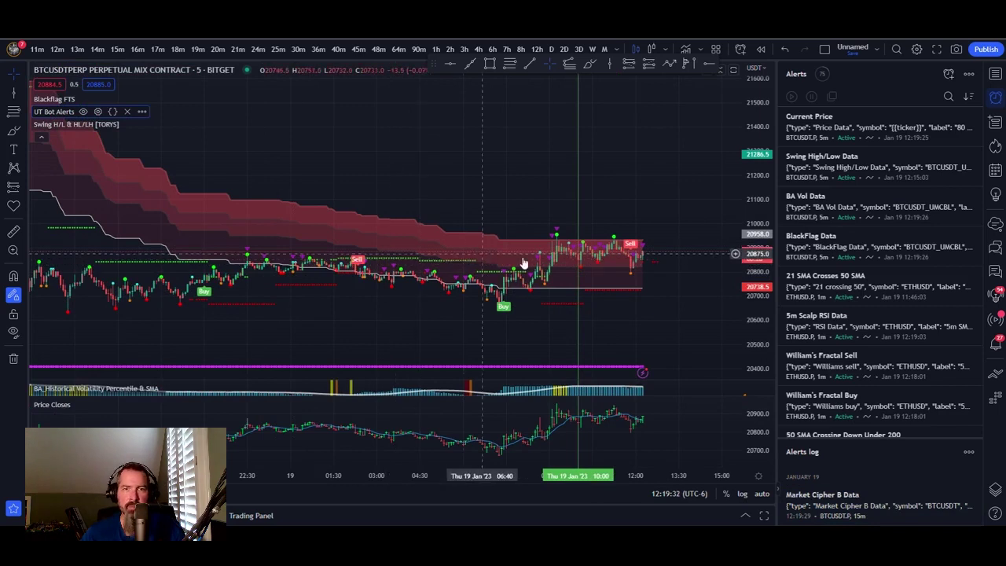
{"action": "left_click", "coordinate": [996, 122]}
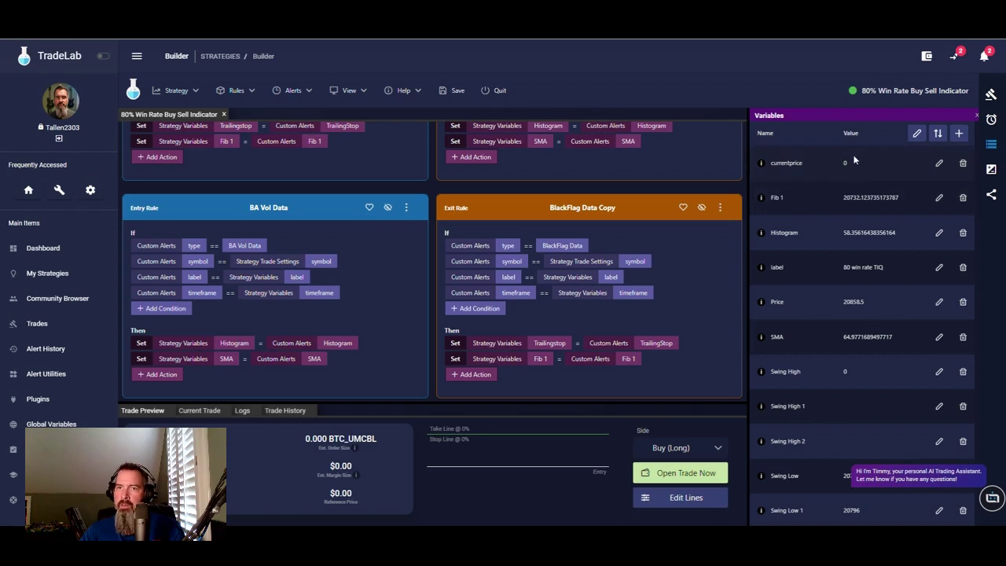
{"action": "scroll", "coordinate": [857, 417], "scroll_direction": "down", "scroll_amount": 1}
{"action": "scroll", "coordinate": [857, 417], "scroll_direction": "down", "scroll_amount": 3}
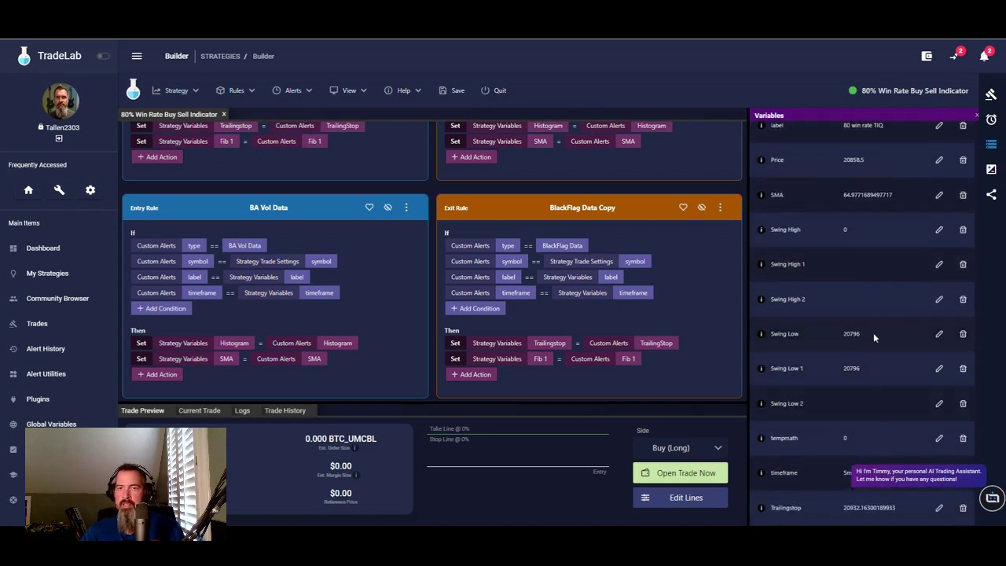
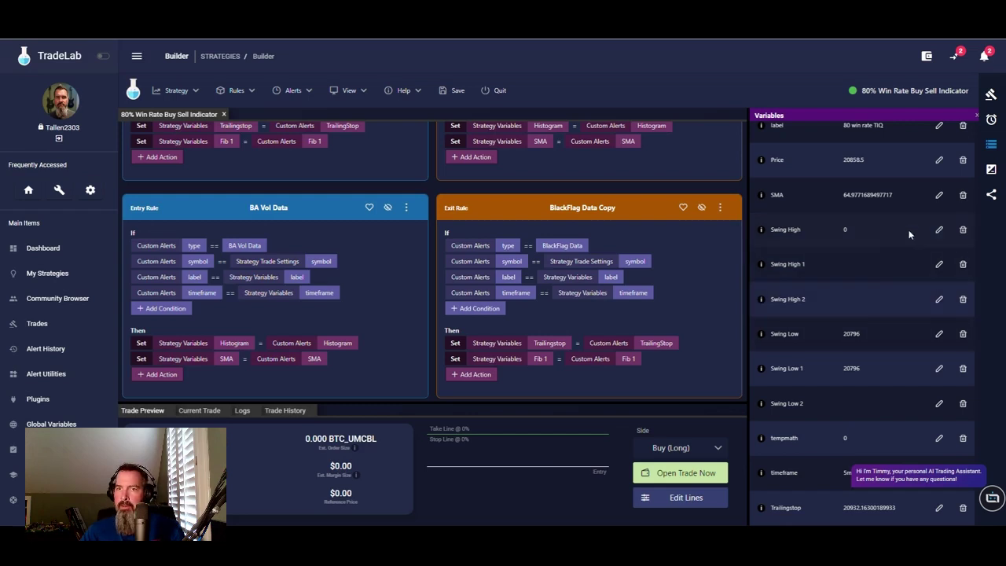
- Change the Swing High variable to 20,947
{"action": "left_click", "coordinate": [938, 230]}
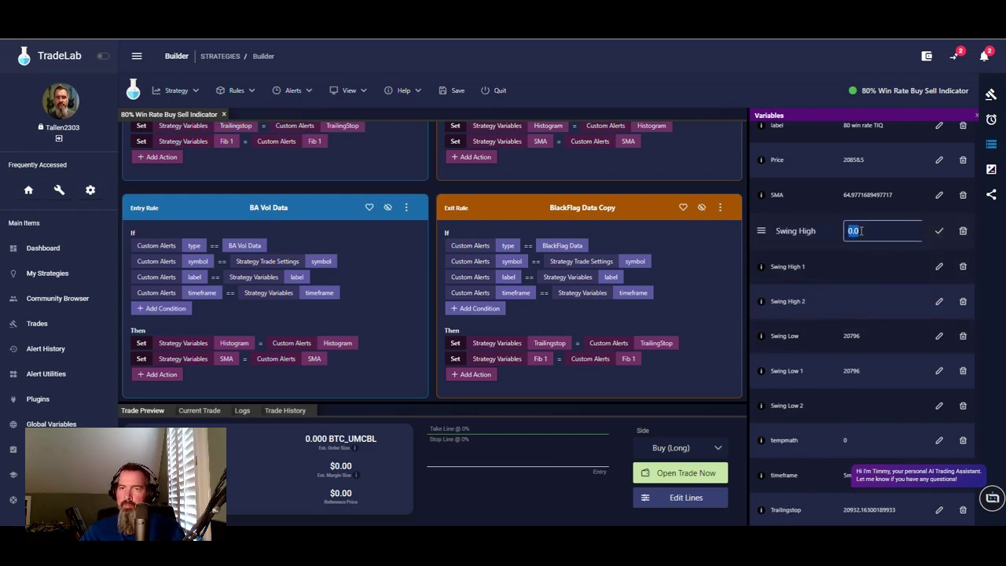
{"action": "type", "text": "20,9"}
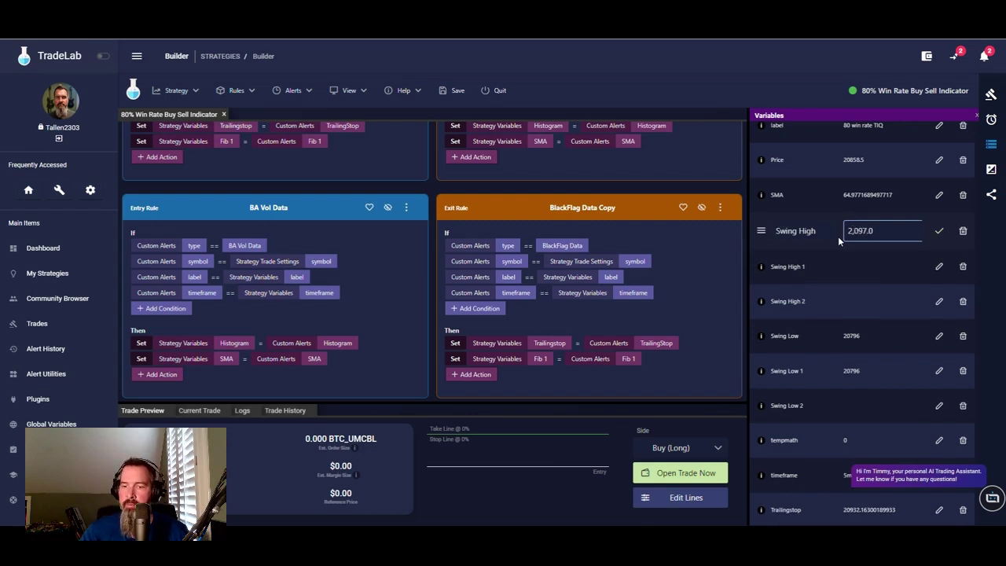
{"action": "type", "text": "47"}
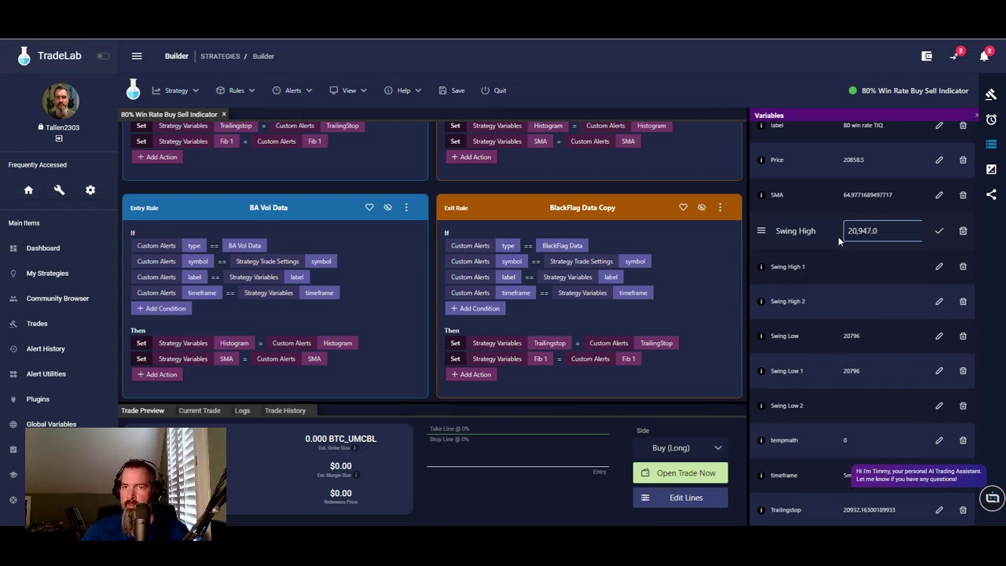
{"action": "left_click", "coordinate": [938, 232]}
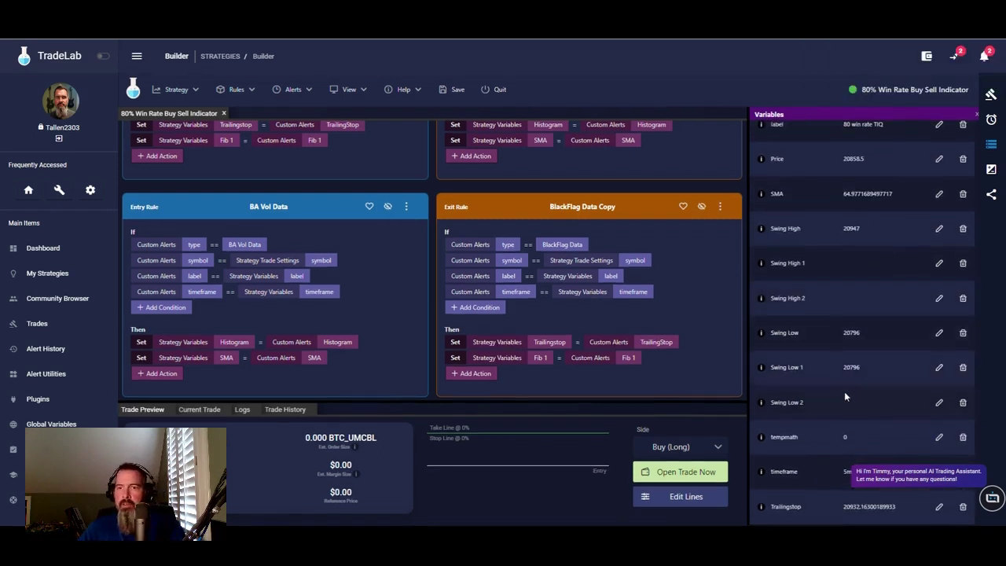
- Compare the strategy's alerts and variables panels, then view the Alert History
{"action": "scroll", "coordinate": [864, 259], "scroll_direction": "up", "scroll_amount": 3}
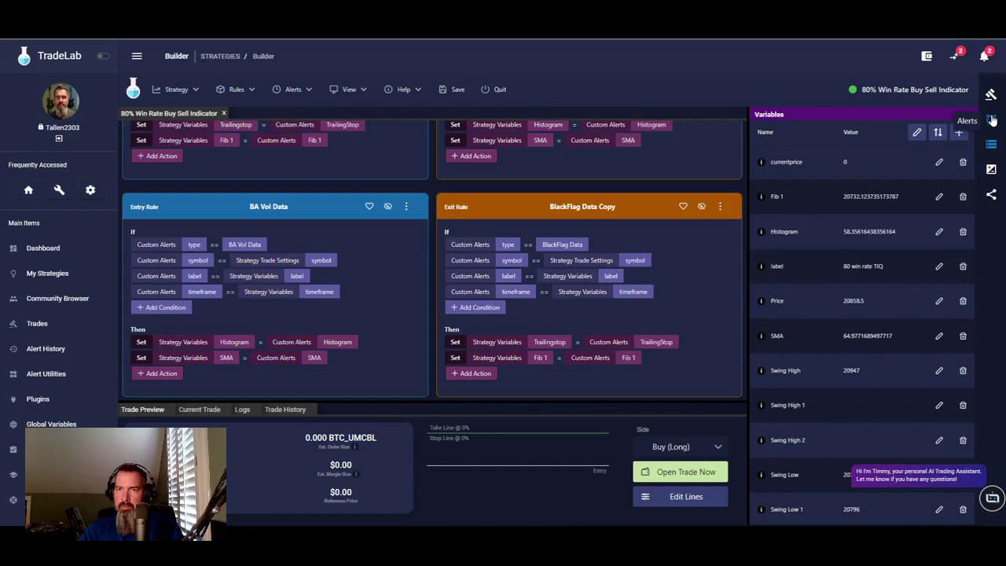
{"action": "left_click", "coordinate": [993, 119]}
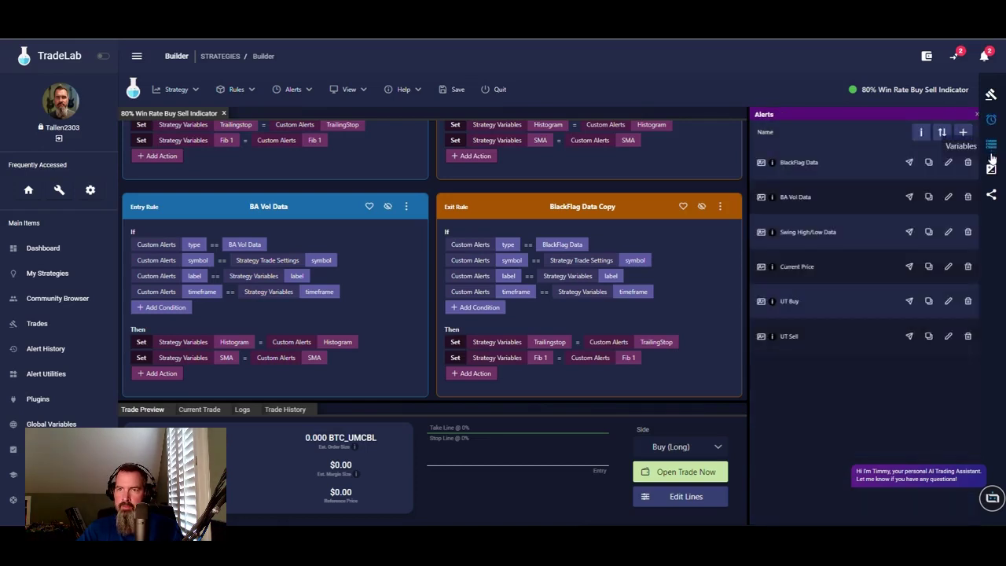
{"action": "left_click", "coordinate": [991, 148]}
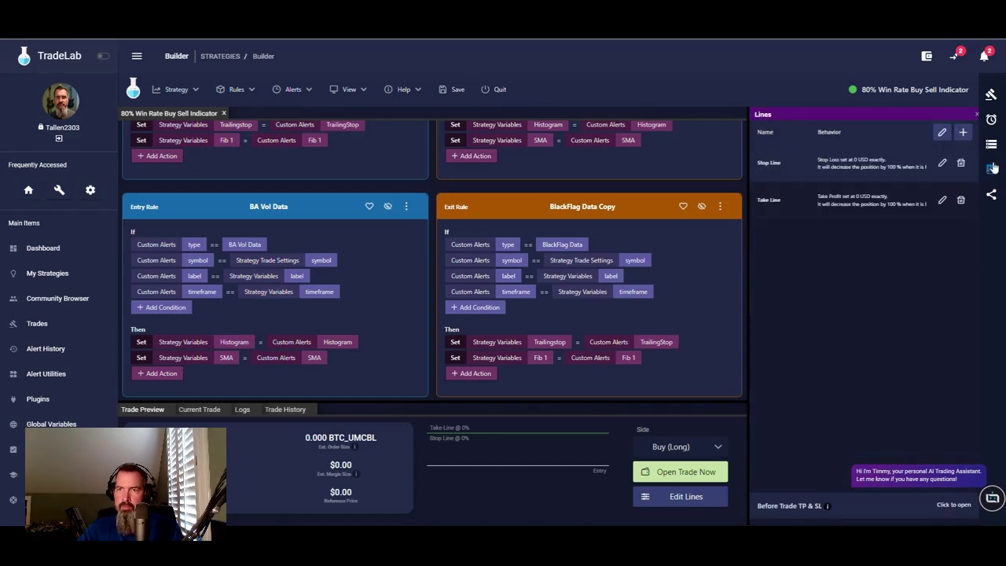
{"action": "left_click", "coordinate": [992, 120]}
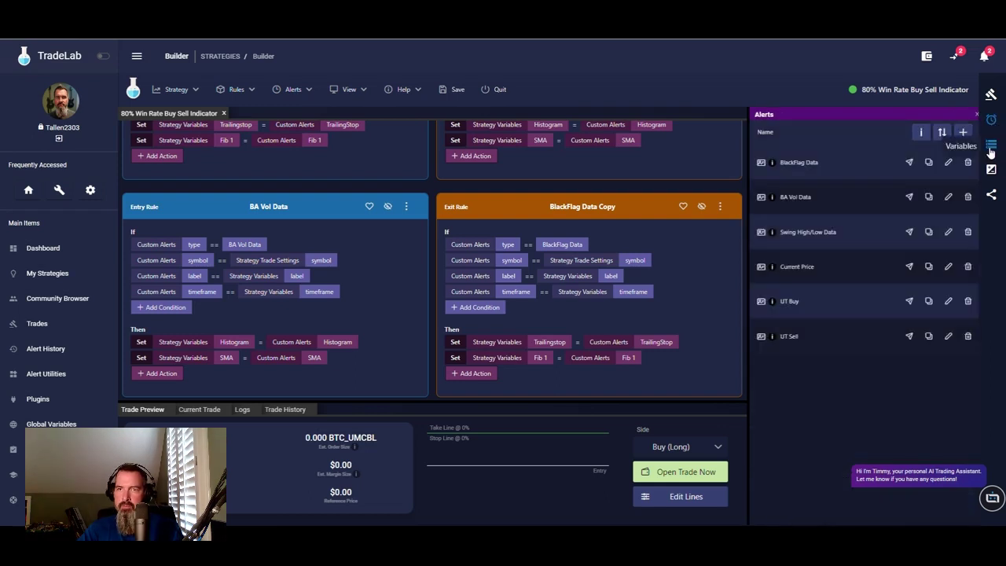
{"action": "left_click", "coordinate": [991, 146]}
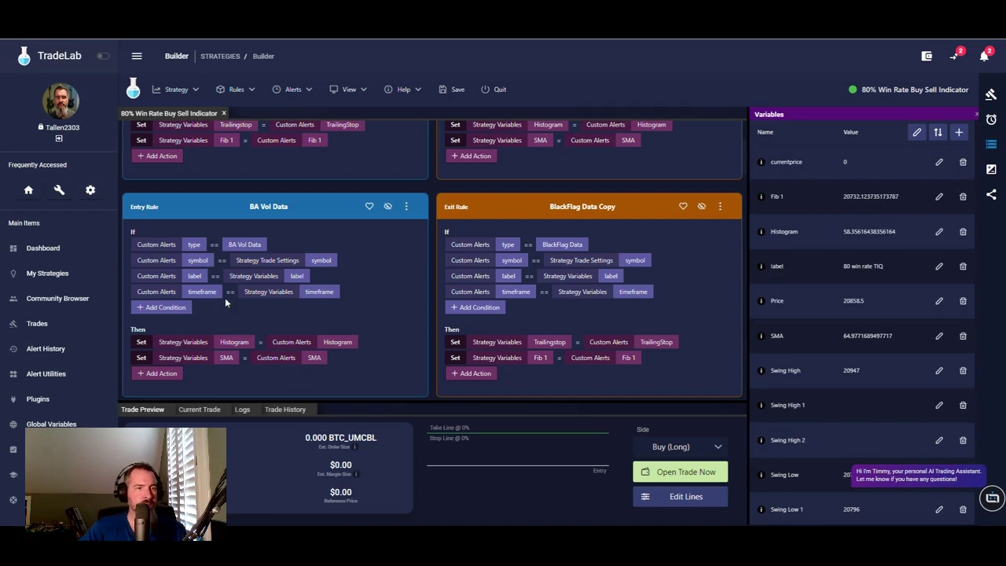
{"action": "left_click", "coordinate": [47, 350]}
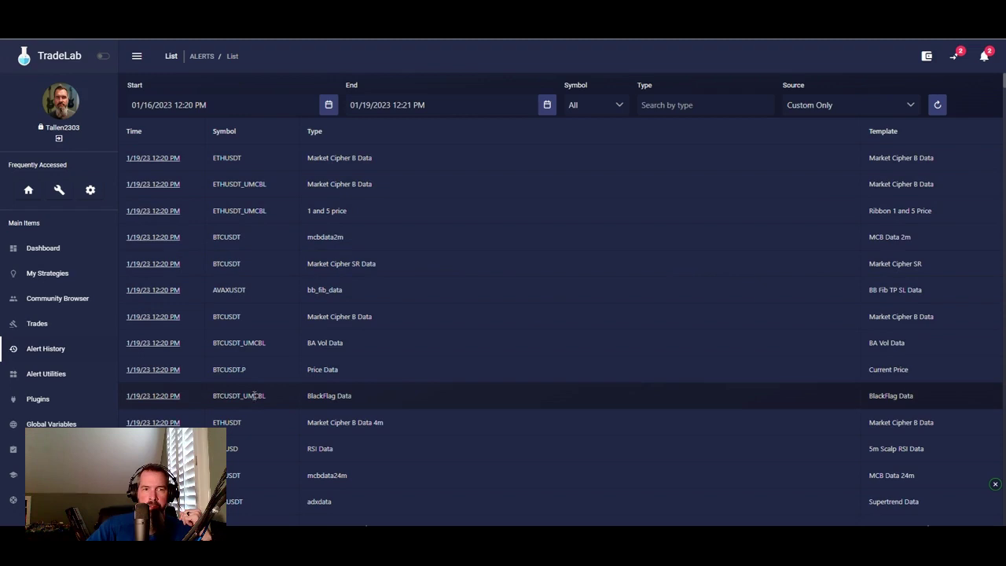
- Filter the alert history by the symbol BTCUSDT_UMCBL
{"action": "scroll", "coordinate": [256, 407], "scroll_direction": "down", "scroll_amount": 3}
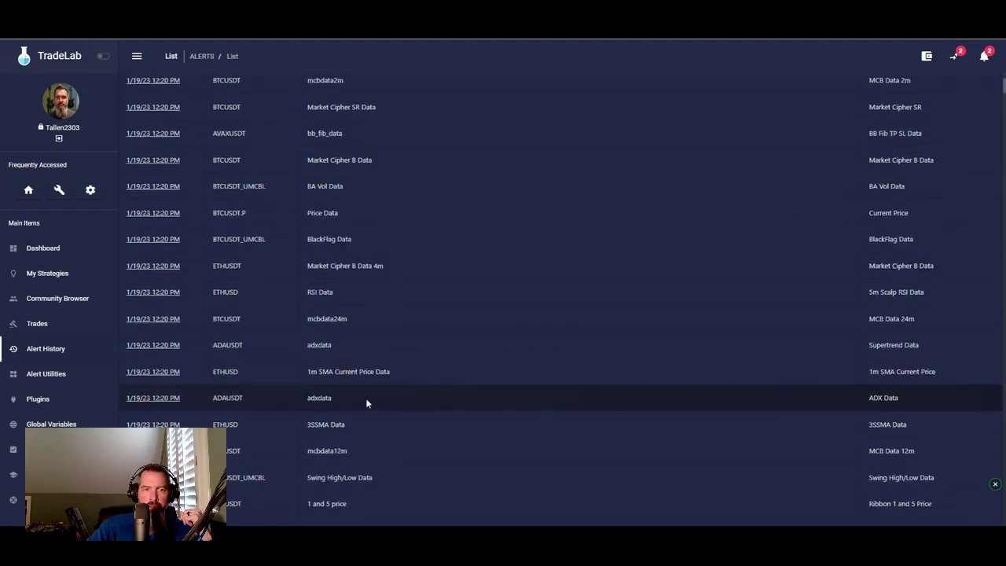
{"action": "scroll", "coordinate": [361, 399], "scroll_direction": "up", "scroll_amount": 3}
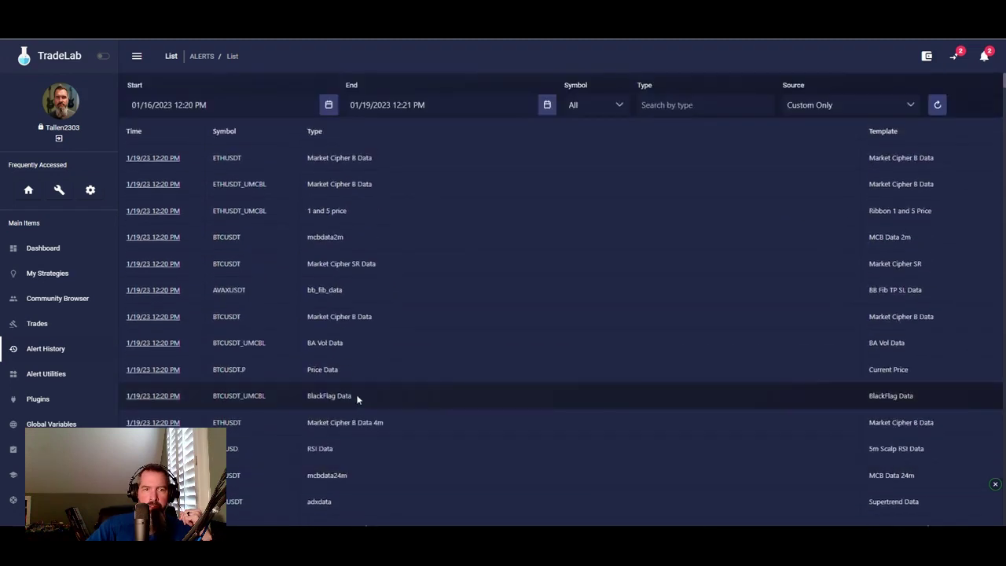
{"action": "left_click", "coordinate": [620, 105]}
{"action": "scroll", "coordinate": [597, 171], "scroll_direction": "down", "scroll_amount": 2}
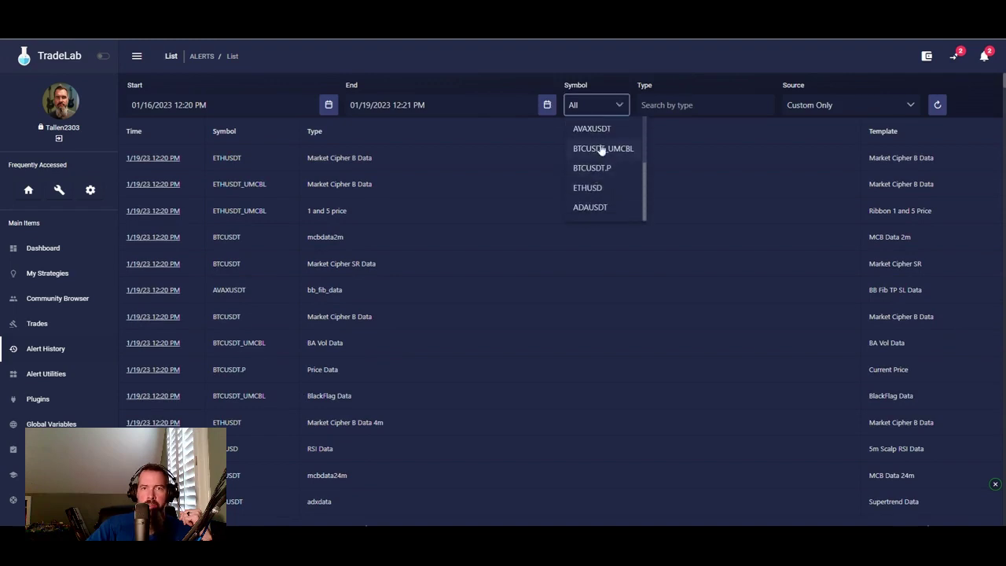
{"action": "left_click", "coordinate": [595, 149]}
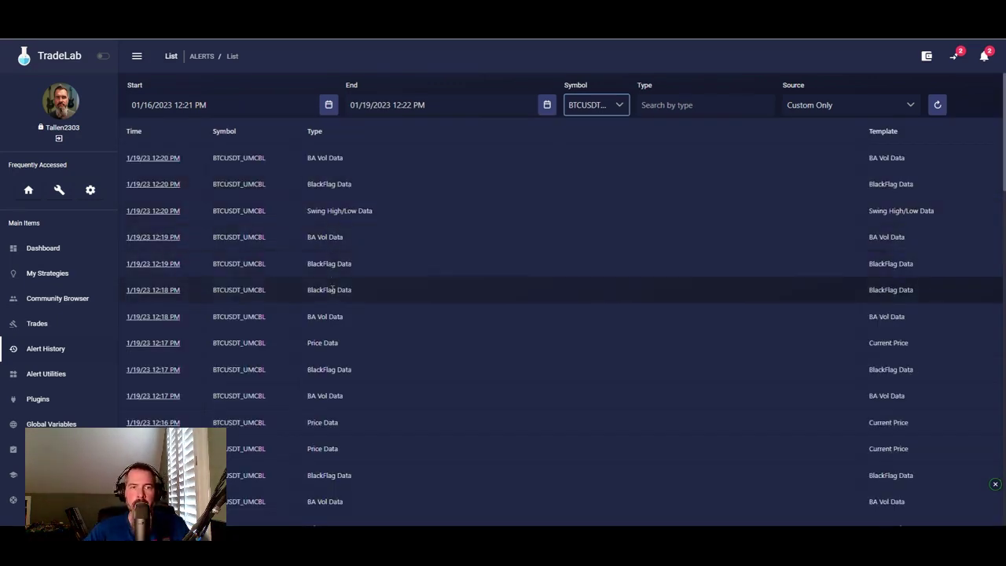
- Open the details of the 1/19 12:17 PM Price Data alert
{"action": "scroll", "coordinate": [339, 369], "scroll_direction": "down", "scroll_amount": 1}
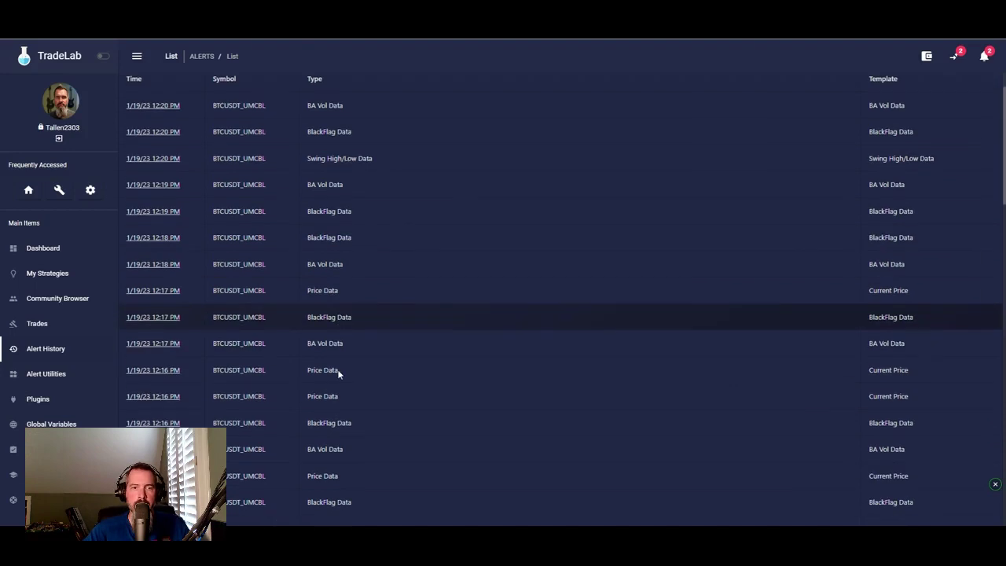
{"action": "scroll", "coordinate": [337, 330], "scroll_direction": "up", "scroll_amount": 1}
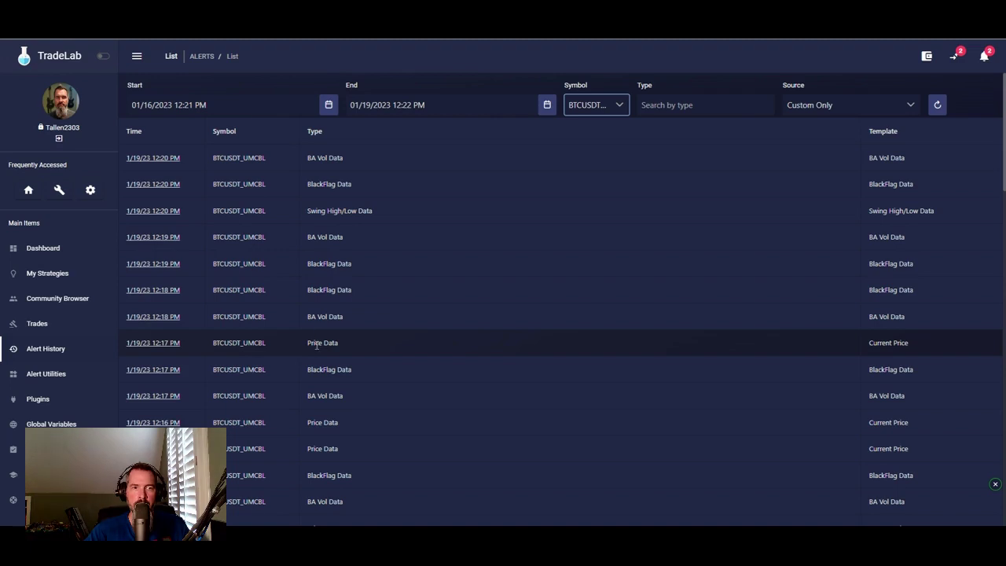
{"action": "left_click", "coordinate": [150, 343]}
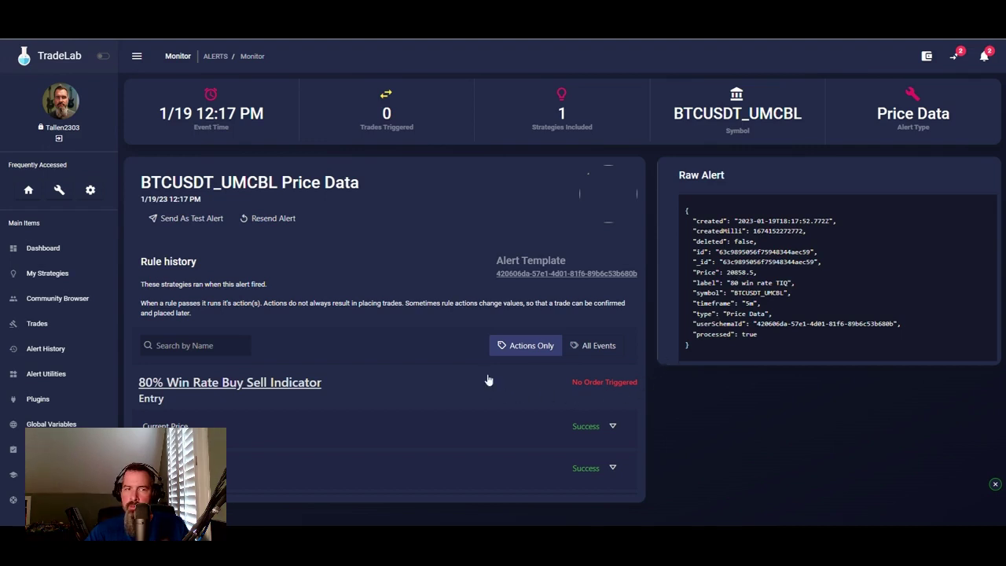
- Inspect the Current Price rule's passed conditions and Price update action, then return to My Strategies
{"action": "left_click", "coordinate": [600, 427]}
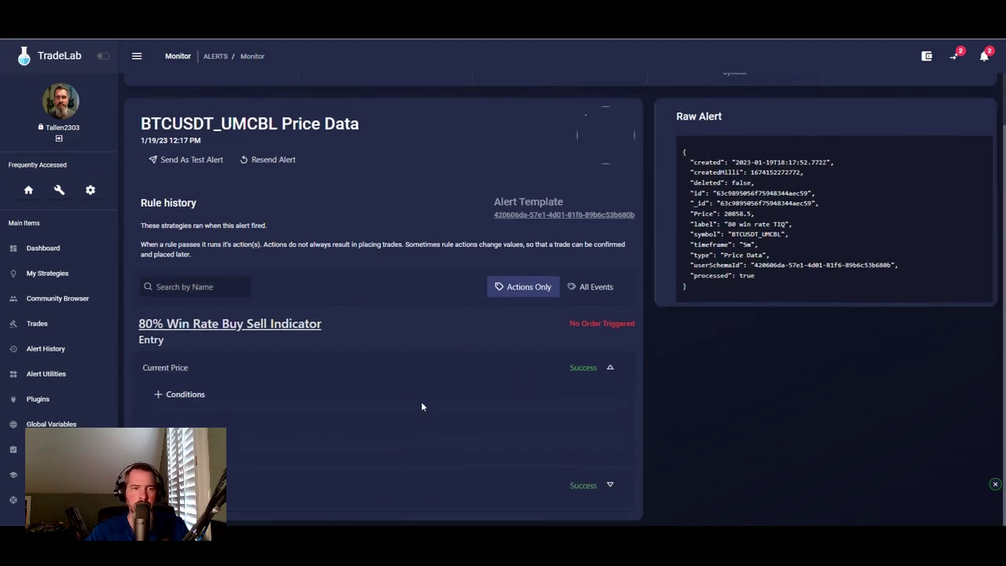
{"action": "left_click", "coordinate": [170, 395]}
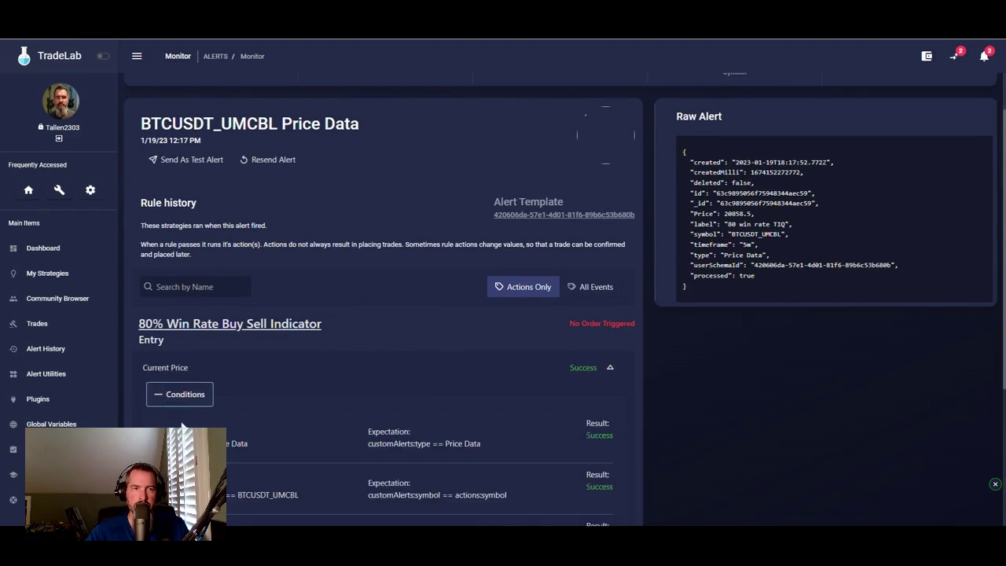
{"action": "scroll", "coordinate": [280, 389], "scroll_direction": "down", "scroll_amount": 3}
{"action": "left_click", "coordinate": [174, 433]}
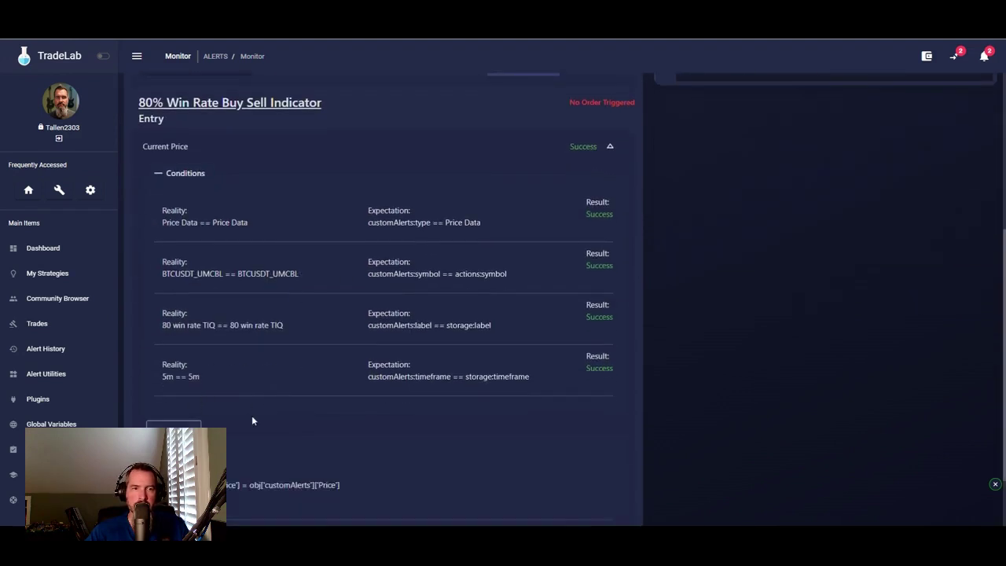
{"action": "scroll", "coordinate": [252, 416], "scroll_direction": "down", "scroll_amount": 1}
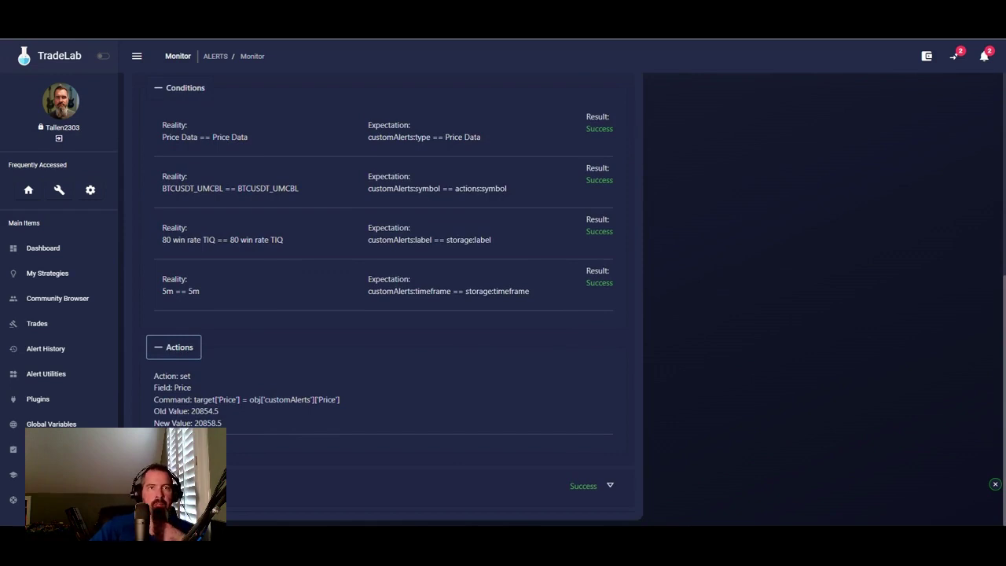
{"action": "left_click", "coordinate": [50, 282]}
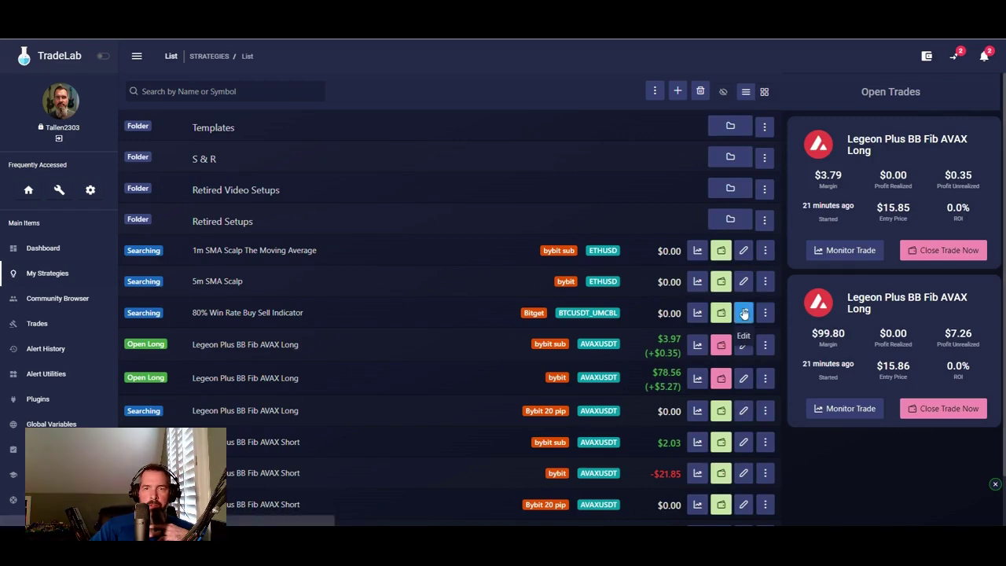
- Open the 80% Win Rate Buy Sell Indicator strategy and review its variables
{"action": "left_click", "coordinate": [744, 313]}
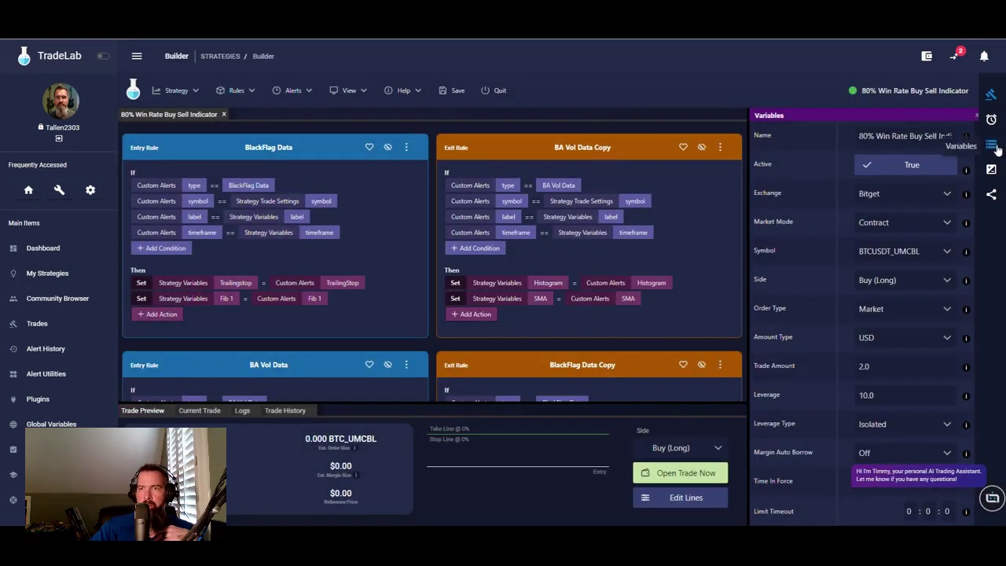
{"action": "left_click", "coordinate": [993, 146]}
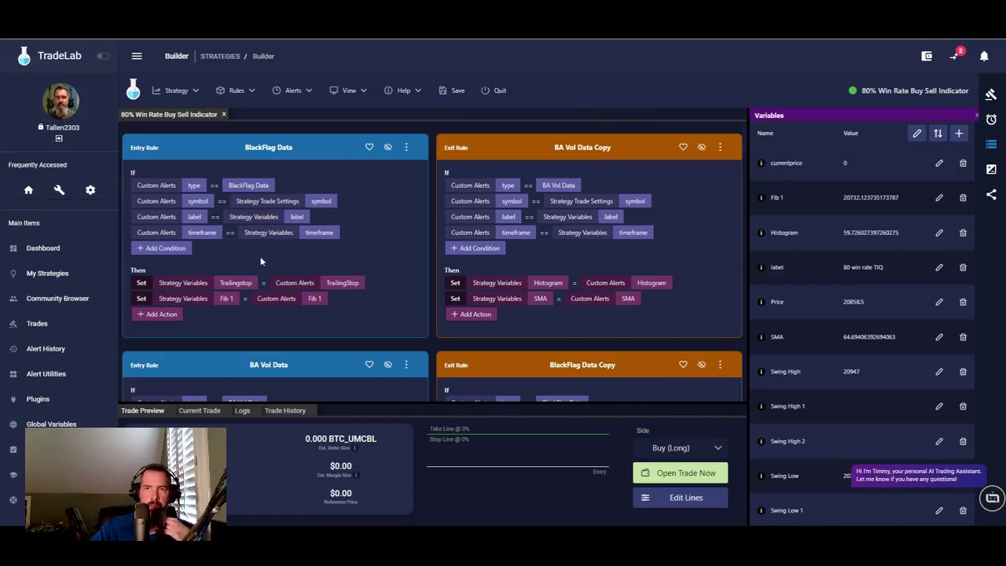
{"action": "scroll", "coordinate": [263, 212], "scroll_direction": "down", "scroll_amount": 15}
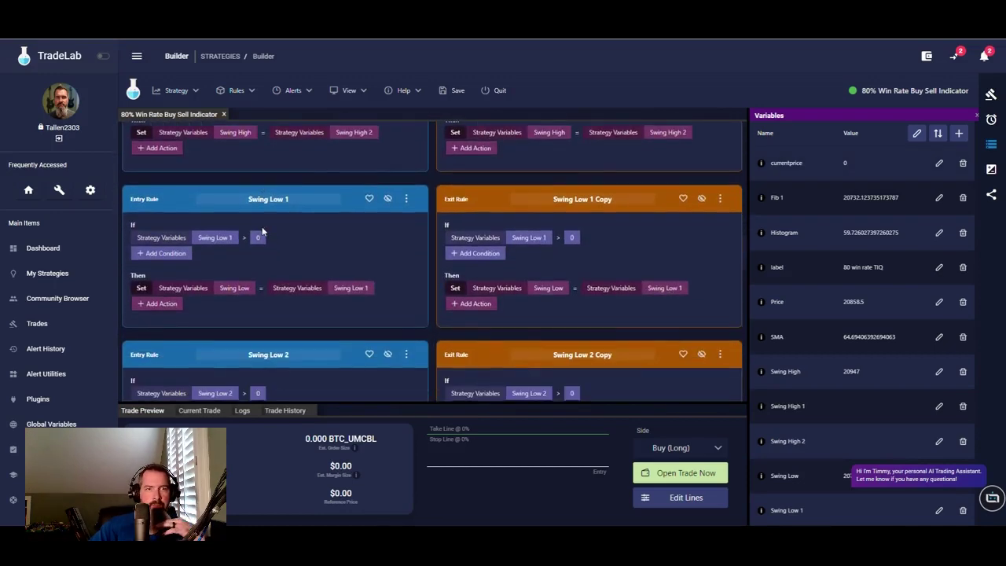
{"action": "scroll", "coordinate": [263, 231], "scroll_direction": "down", "scroll_amount": 8}
{"action": "scroll", "coordinate": [264, 231], "scroll_direction": "up", "scroll_amount": 1}
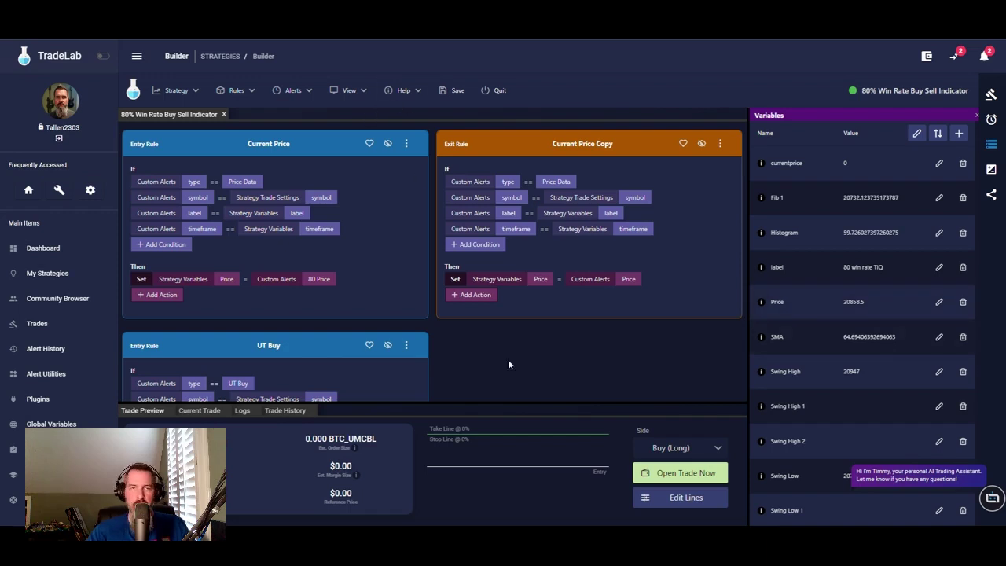
- Bring up the Alert Instructions showing the UT Buy alert's webhook URL and message
{"action": "left_click", "coordinate": [994, 120]}
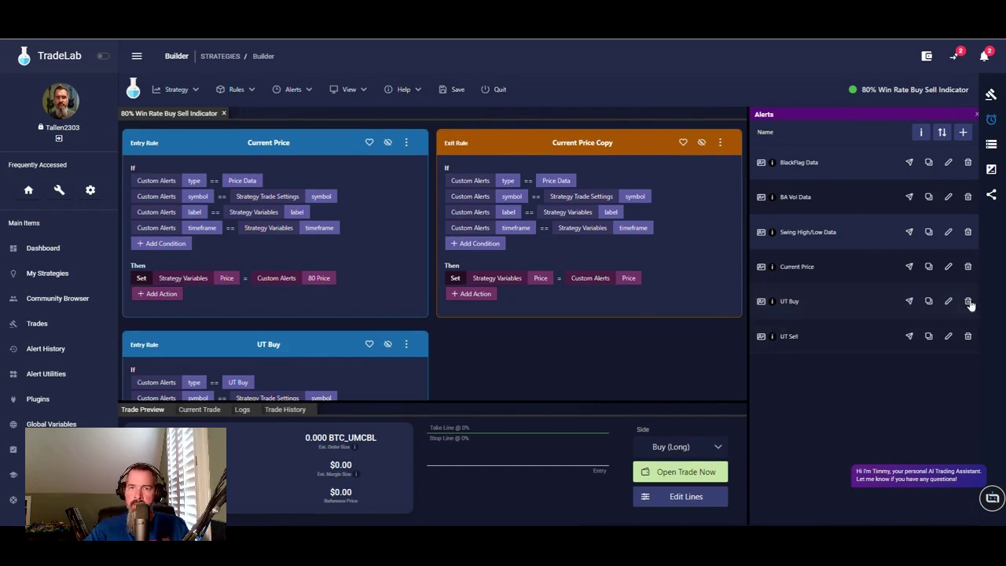
{"action": "left_click", "coordinate": [921, 133]}
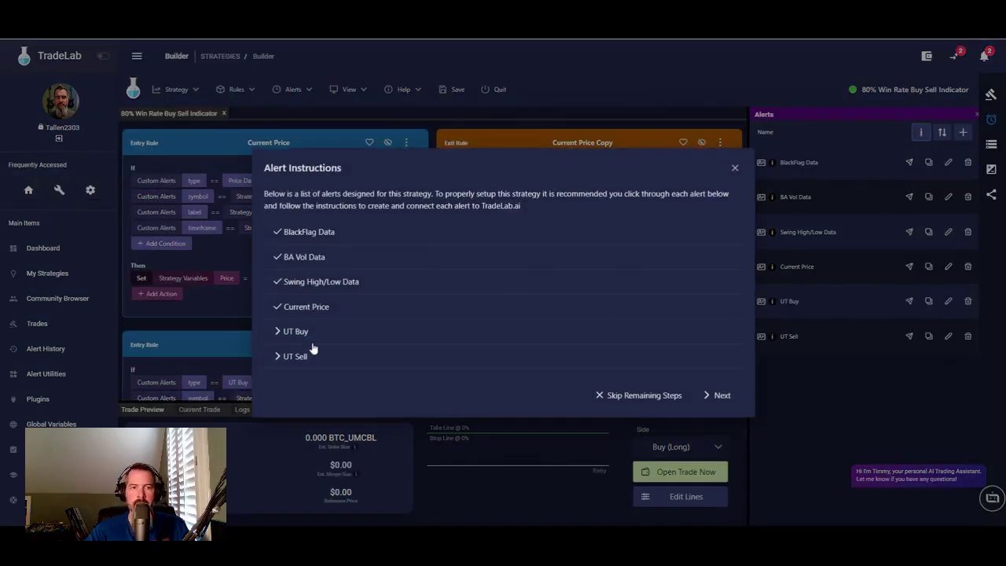
{"action": "left_click", "coordinate": [308, 335]}
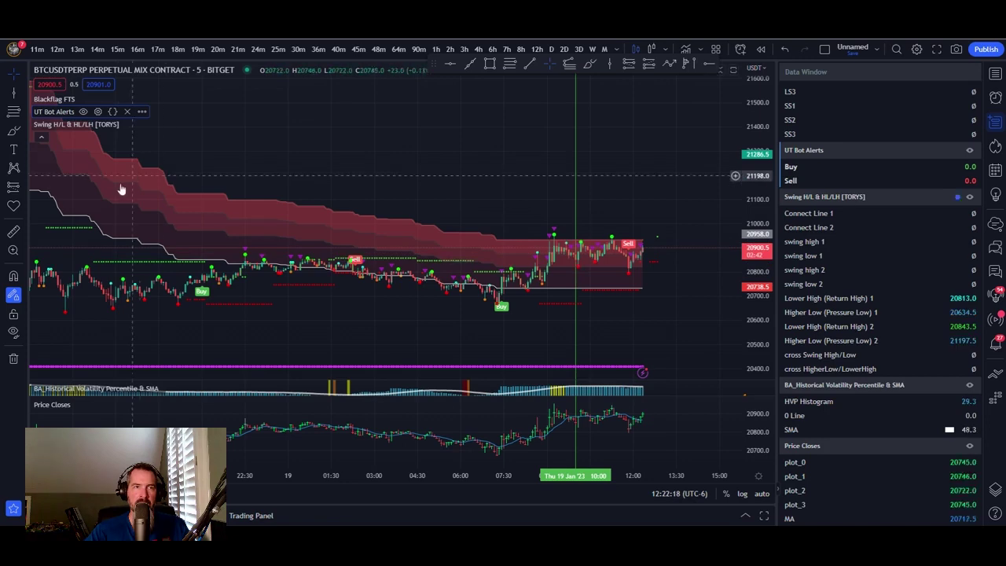
{"action": "left_click", "coordinate": [141, 112]}
- Start a once-per-bar-close UT Bot Alerts alert using TradeLab's UT Buy webhook URL
{"action": "left_click", "coordinate": [201, 124]}
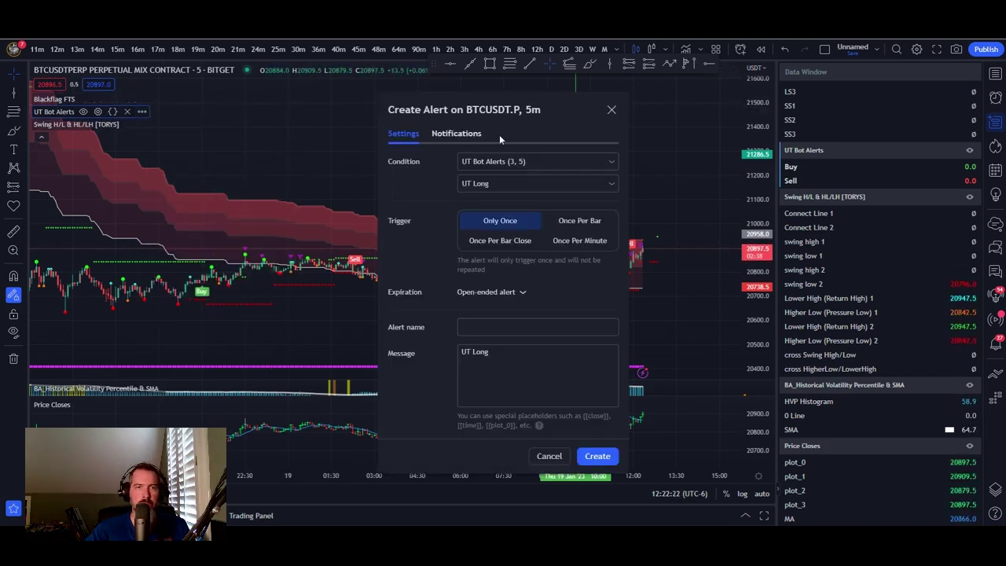
{"action": "left_click", "coordinate": [510, 243]}
{"action": "left_click", "coordinate": [456, 134]}
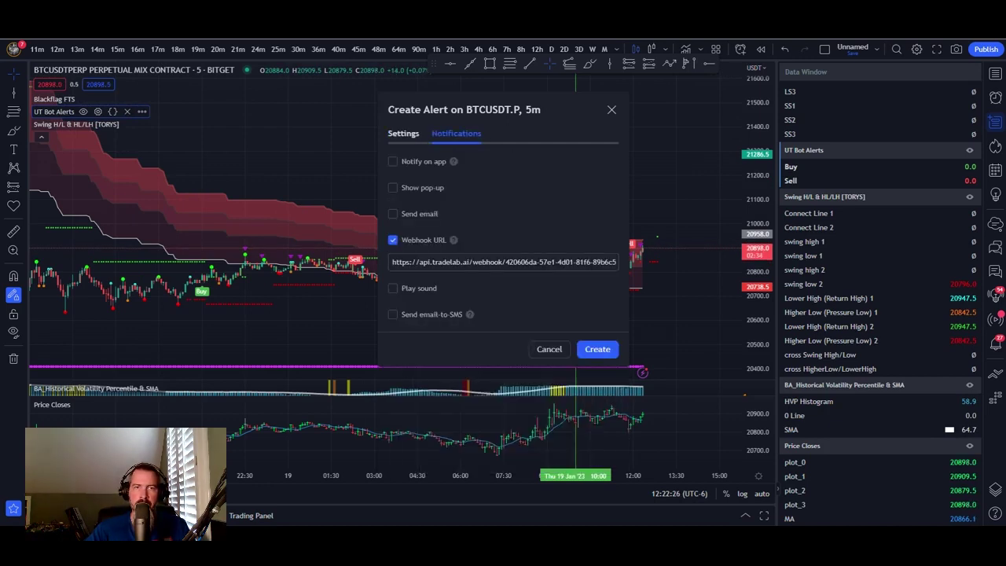
{"action": "key", "text": "alt+Tab"}
{"action": "left_click", "coordinate": [494, 321]}
{"action": "key", "text": "alt+Tab"}
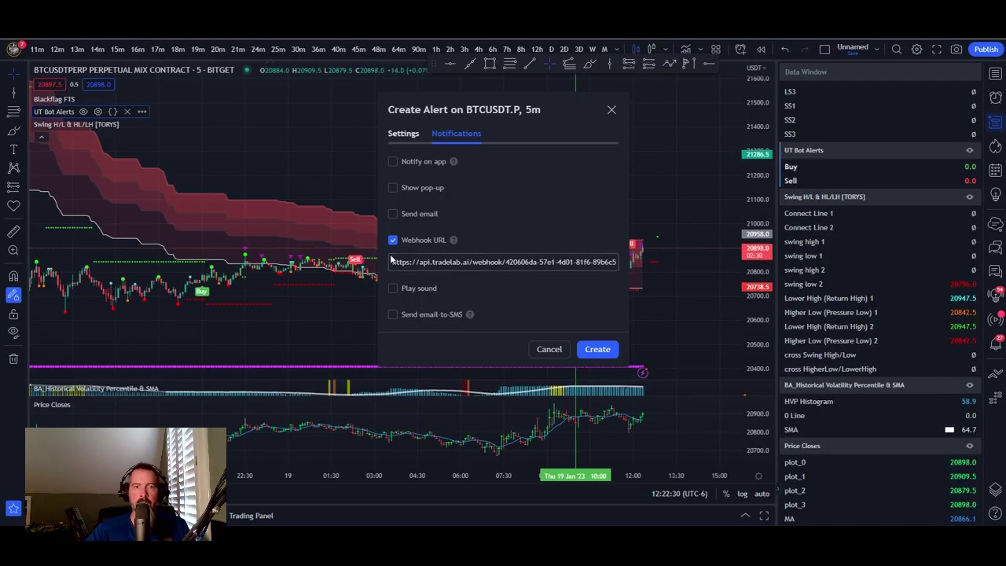
{"action": "left_click_drag", "start_coordinate": [389, 264], "coordinate": [629, 275]}
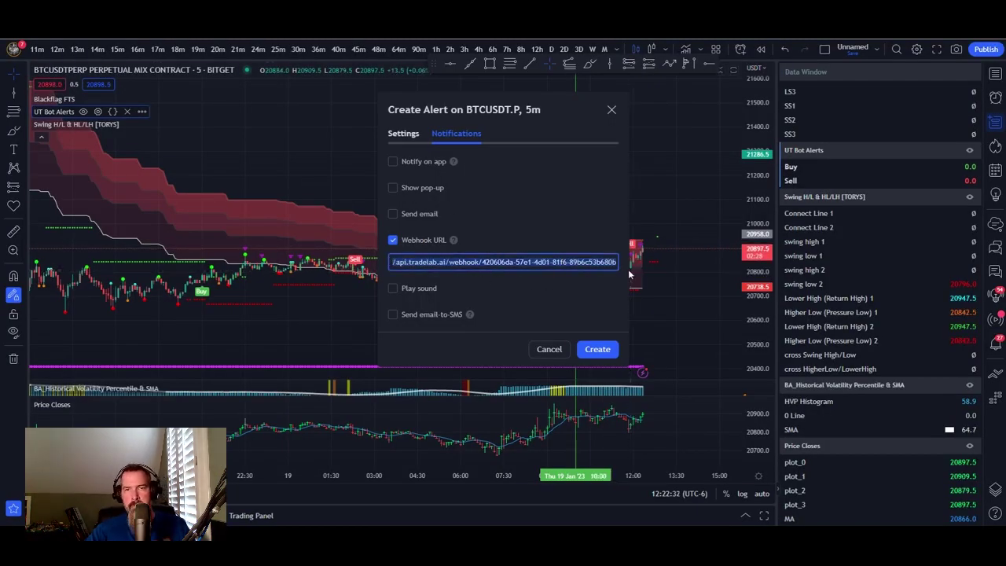
{"action": "key", "text": "ctrl+v"}
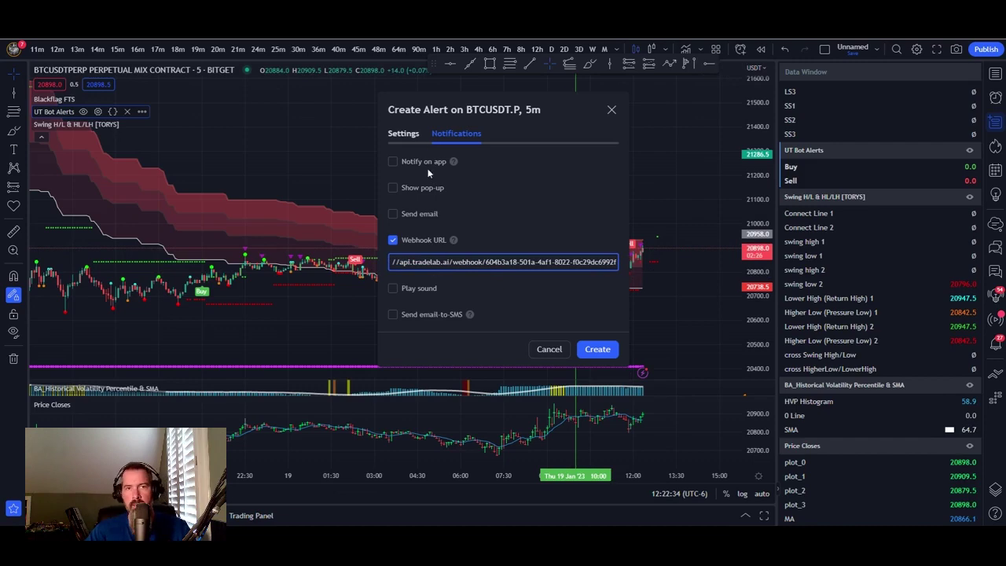
{"action": "left_click", "coordinate": [403, 134]}
- Name the TradingView alert 'UT Buy'
{"action": "key", "text": "alt+Tab"}
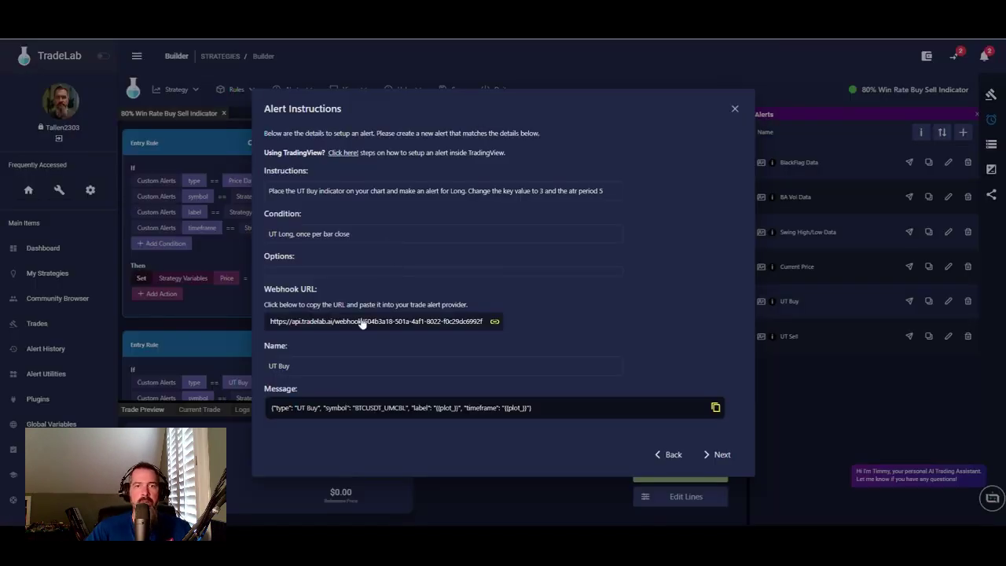
{"action": "left_click", "coordinate": [283, 370]}
{"action": "key", "text": "alt+Tab"}
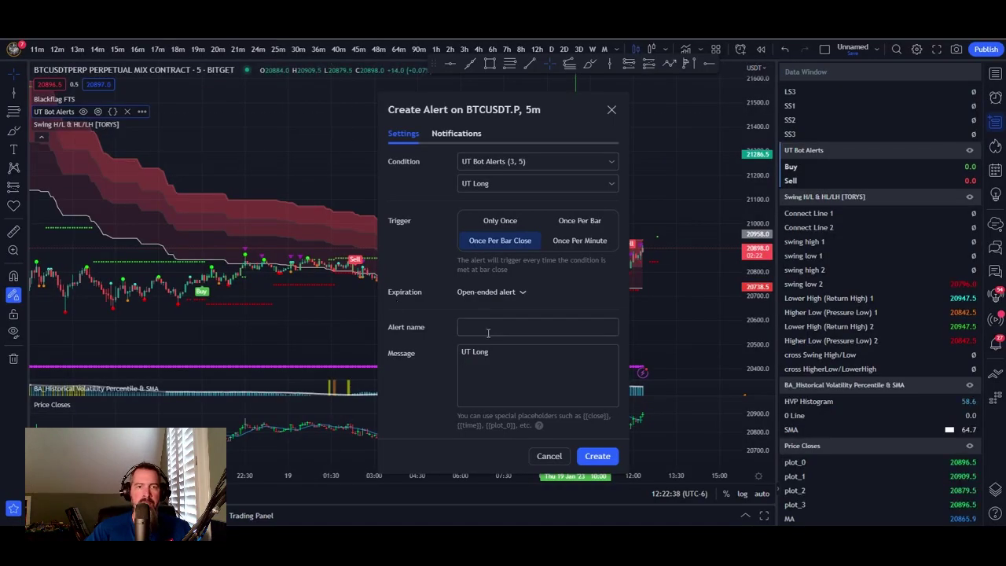
{"action": "left_click", "coordinate": [487, 329]}
{"action": "right_click", "coordinate": [485, 327]}
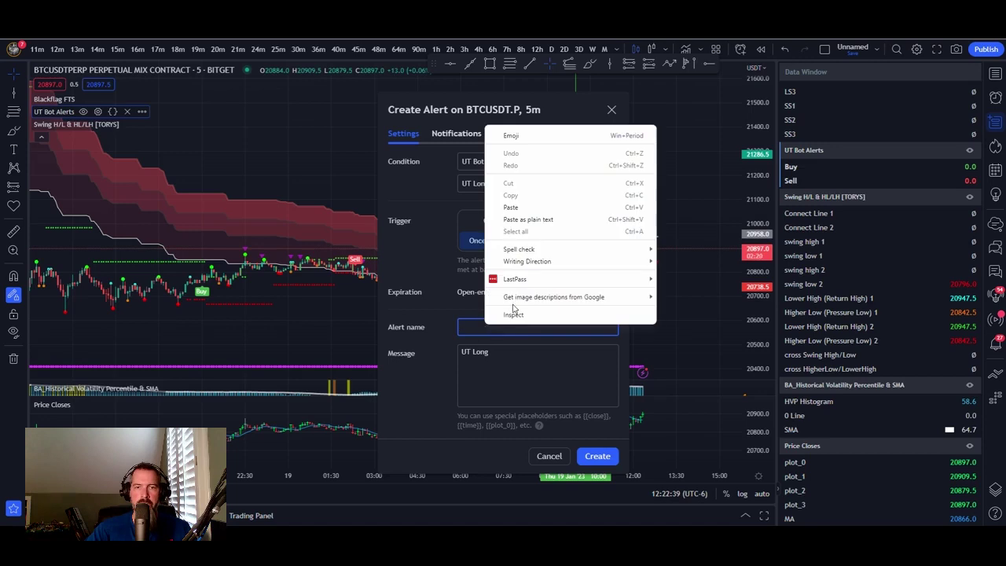
{"action": "left_click", "coordinate": [512, 208]}
- Replace the alert message with TradeLab's UT Buy JSON and create the alert
{"action": "key", "text": "alt+Tab"}
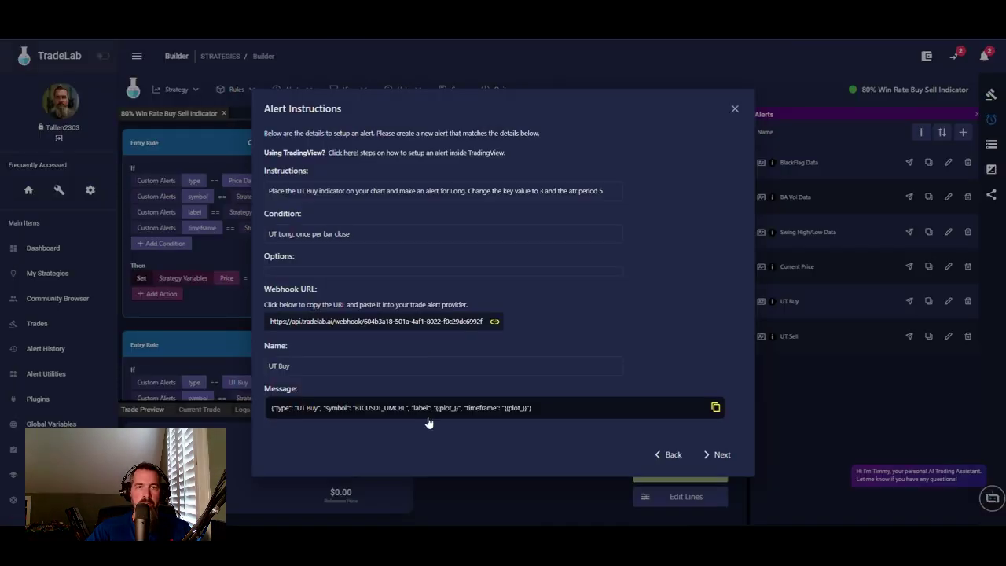
{"action": "left_click", "coordinate": [429, 409]}
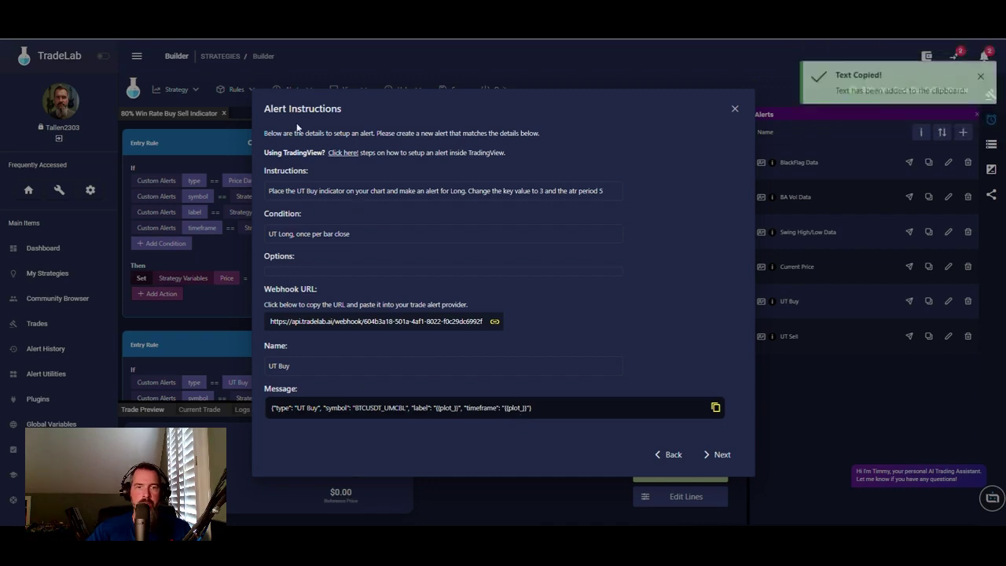
{"action": "key", "text": "alt+Tab"}
{"action": "left_click", "coordinate": [499, 355]}
{"action": "key", "text": "ctrl+a"}
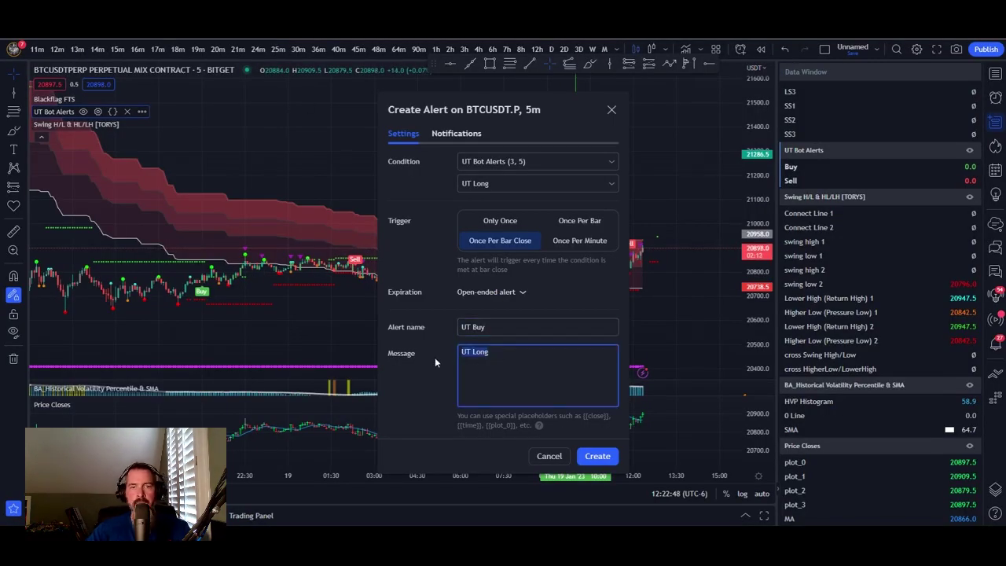
{"action": "key", "text": "ctrl+v"}
{"action": "left_click", "coordinate": [596, 456]}
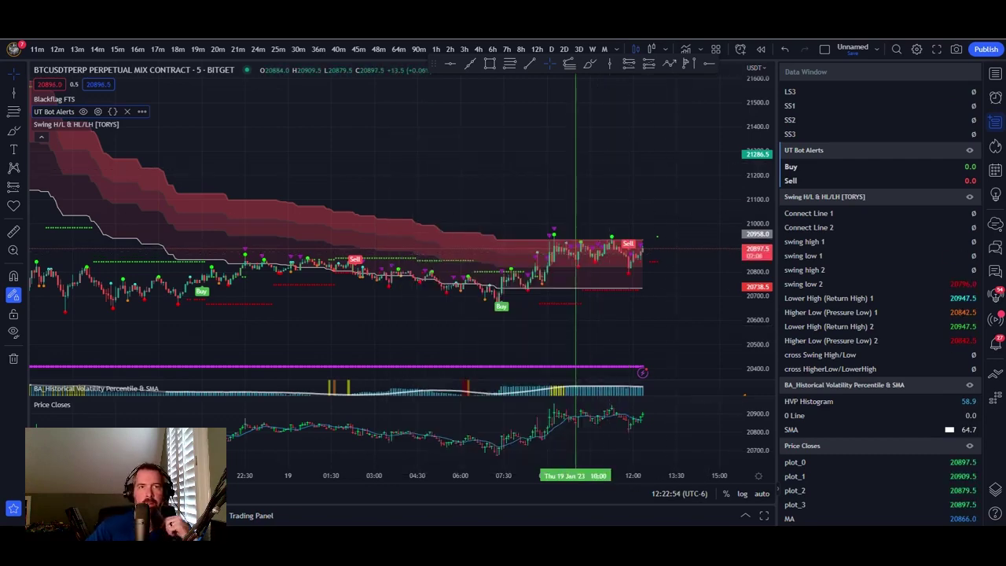
{"action": "key", "text": "alt+Tab"}
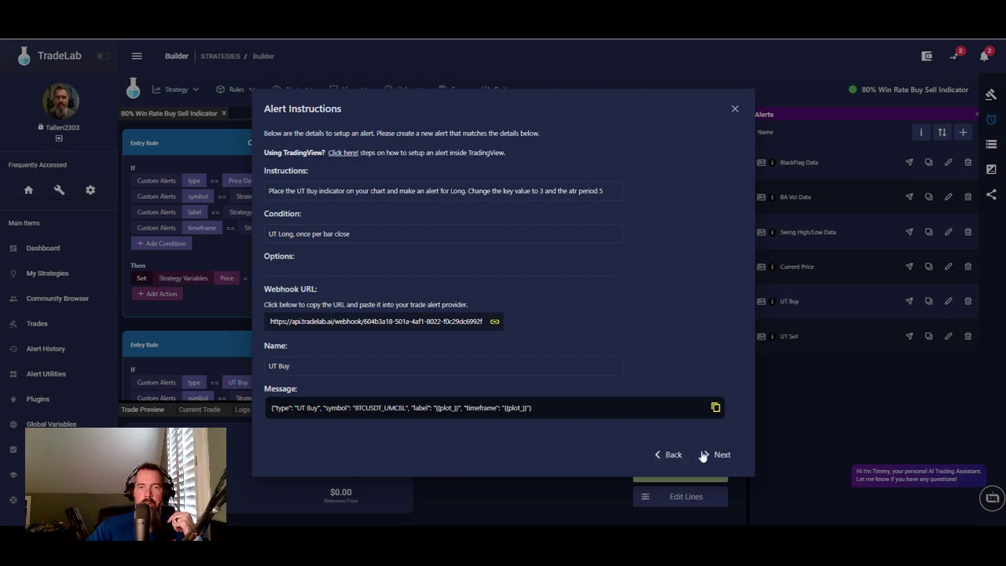
- Advance TradeLab's instructions to the UT Sell alert and copy the name 'UT Sell'
{"action": "left_click", "coordinate": [713, 455]}
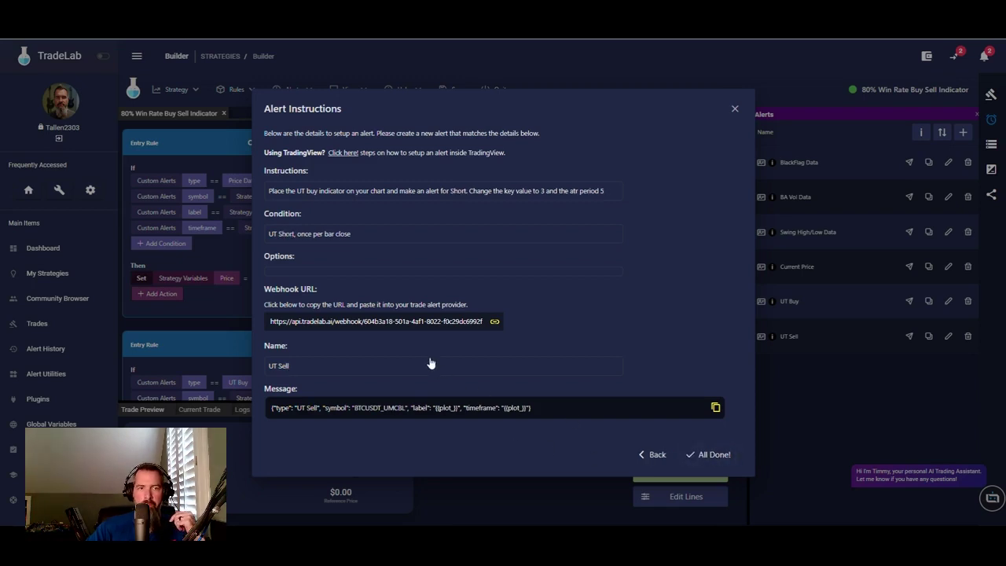
{"action": "left_click", "coordinate": [291, 367]}
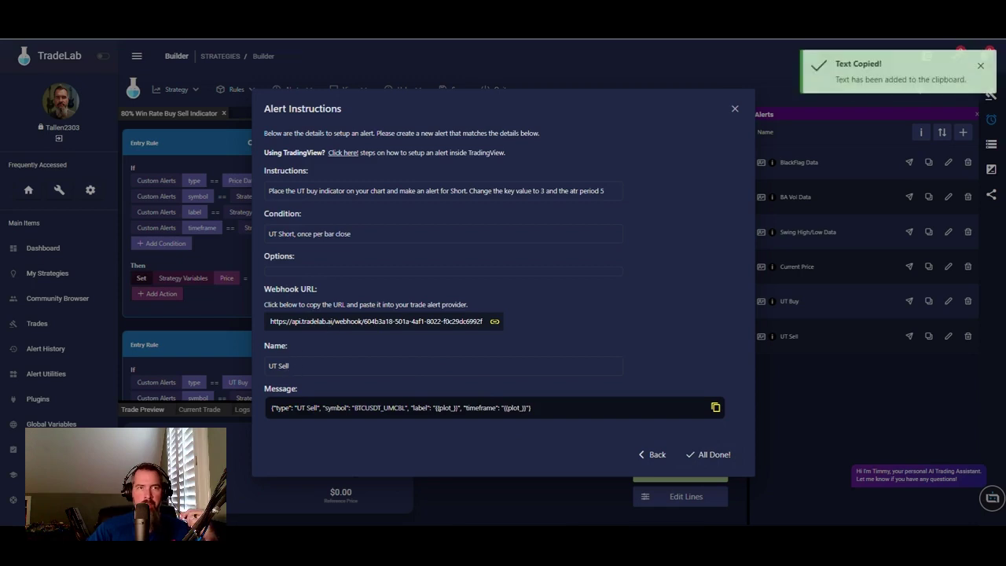
{"action": "key", "text": "alt+Tab"}
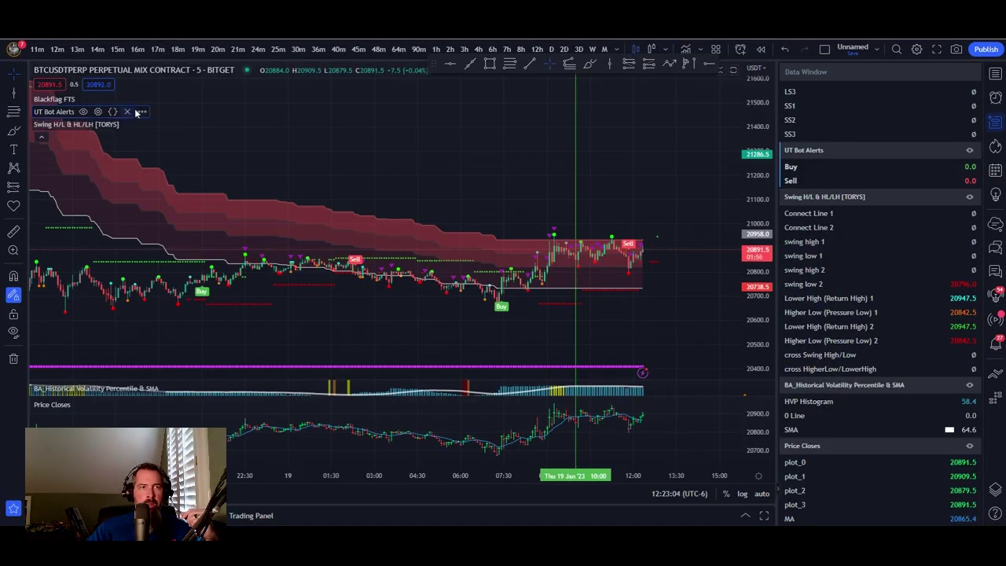
{"action": "left_click", "coordinate": [142, 112]}
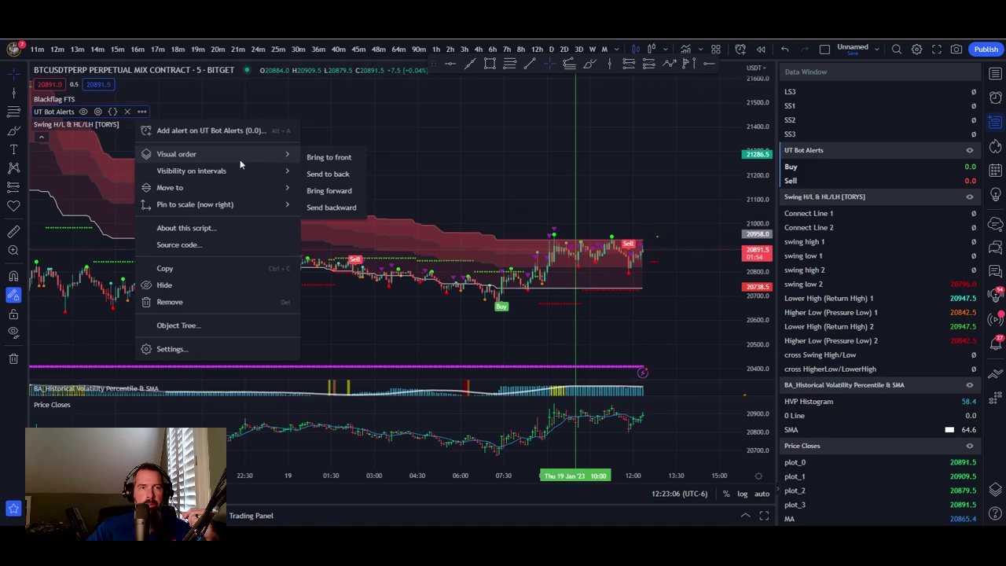
- Set up a UT Short alert, once per bar close, named 'UT Sell'
{"action": "left_click", "coordinate": [250, 134]}
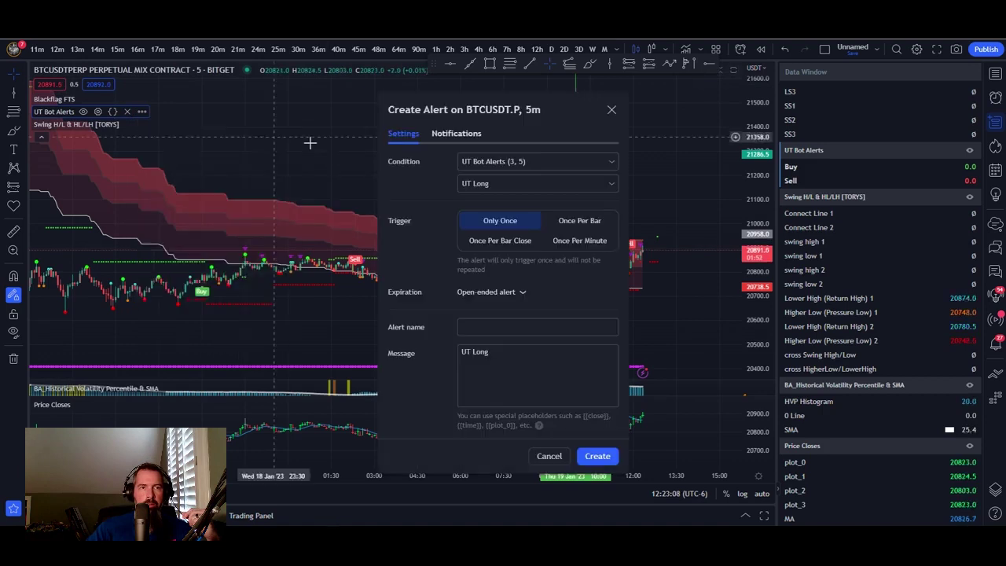
{"action": "left_click", "coordinate": [534, 181]}
{"action": "left_click", "coordinate": [494, 220]}
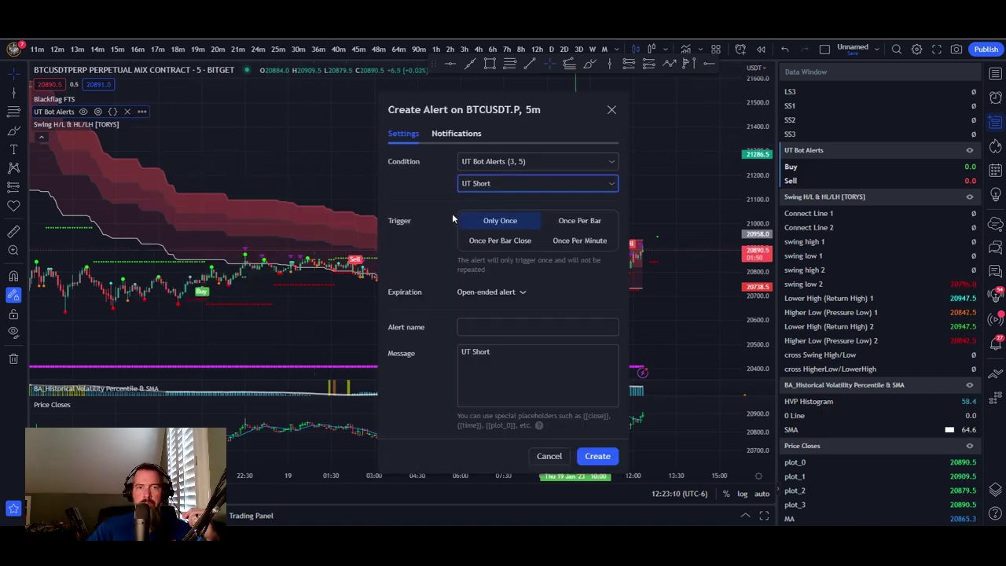
{"action": "left_click", "coordinate": [519, 241]}
{"action": "left_click", "coordinate": [475, 328]}
{"action": "right_click", "coordinate": [476, 328]}
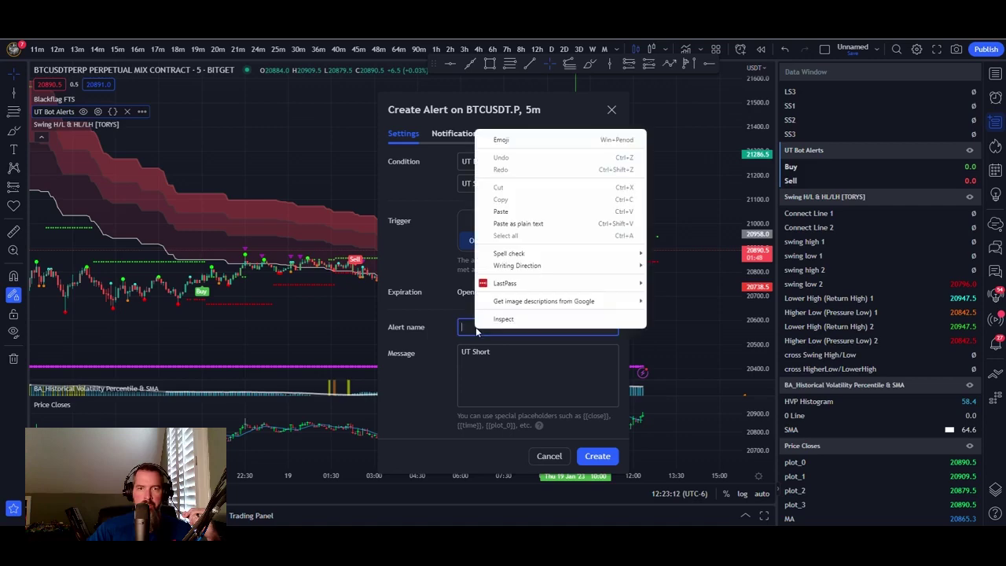
{"action": "left_click", "coordinate": [505, 212]}
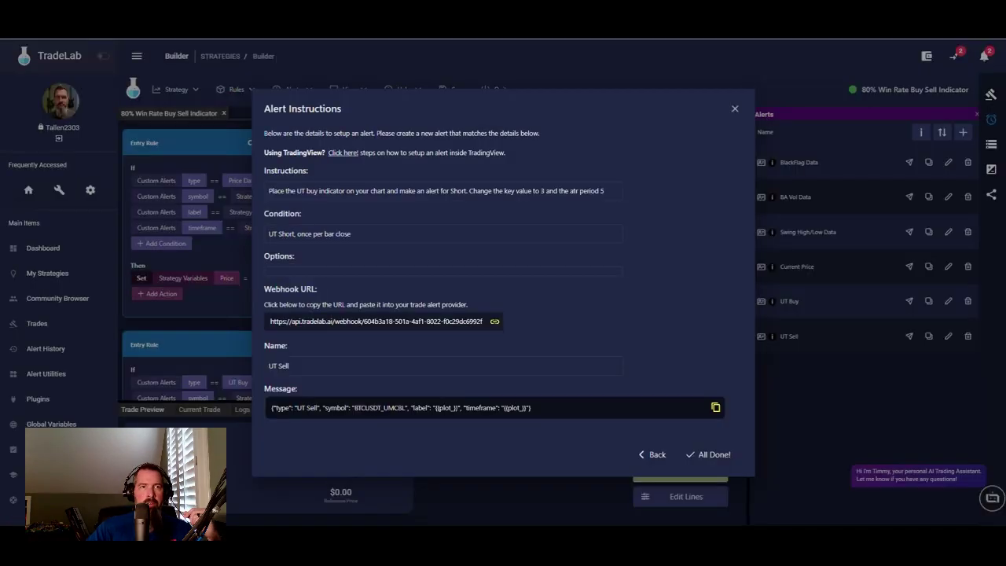
- Replace the message with TradeLab's UT Sell JSON and create the webhook alert
{"action": "key", "text": "alt+Tab"}
{"action": "left_click", "coordinate": [430, 415]}
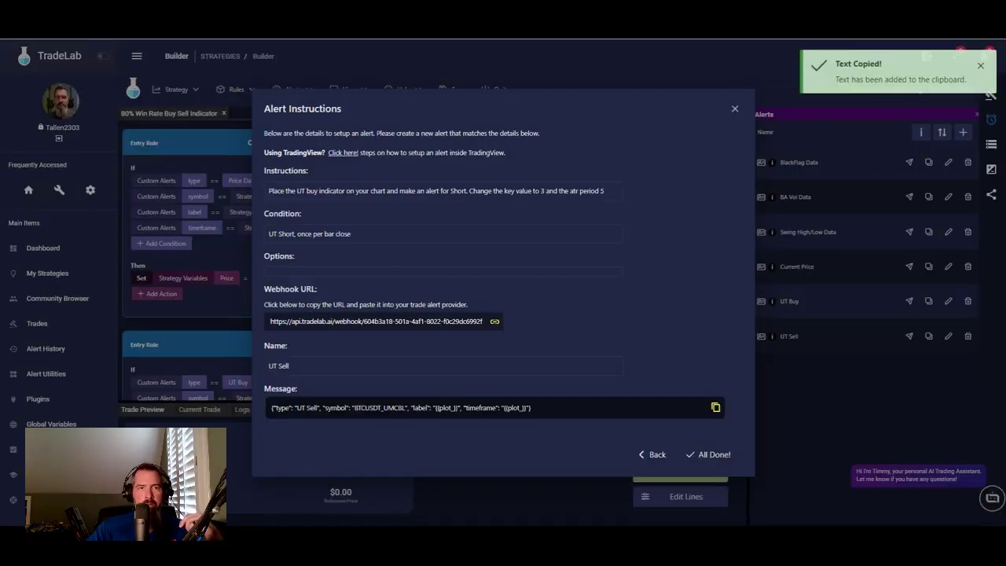
{"action": "key", "text": "alt+Tab"}
{"action": "key", "text": "Tab"}
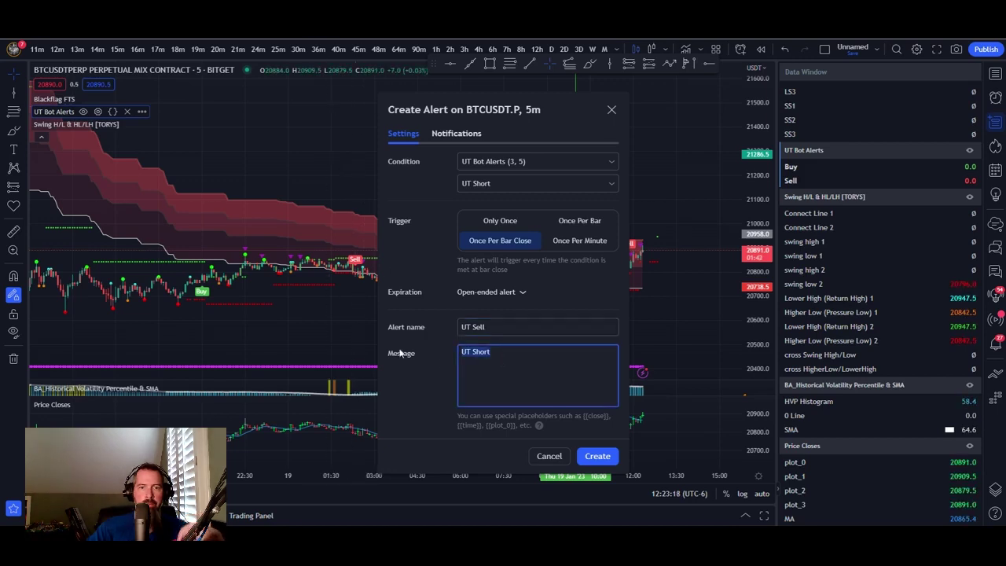
{"action": "key", "text": "ctrl+v"}
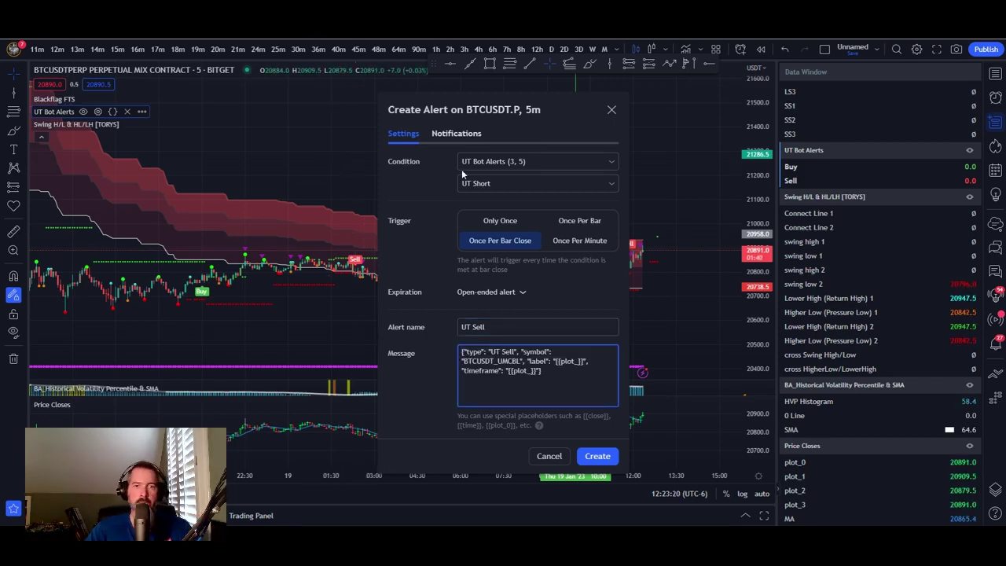
{"action": "left_click", "coordinate": [453, 135]}
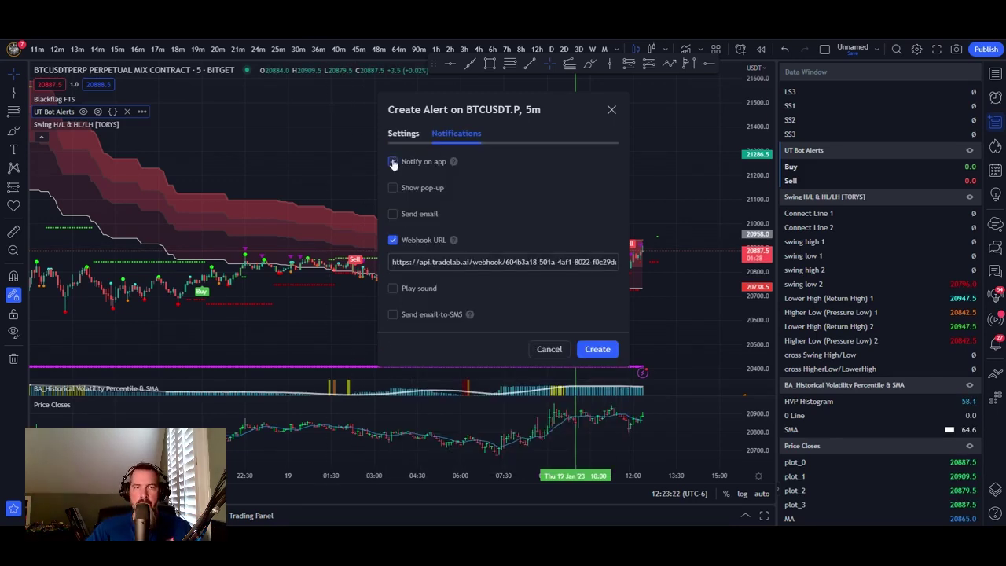
{"action": "left_click", "coordinate": [596, 352]}
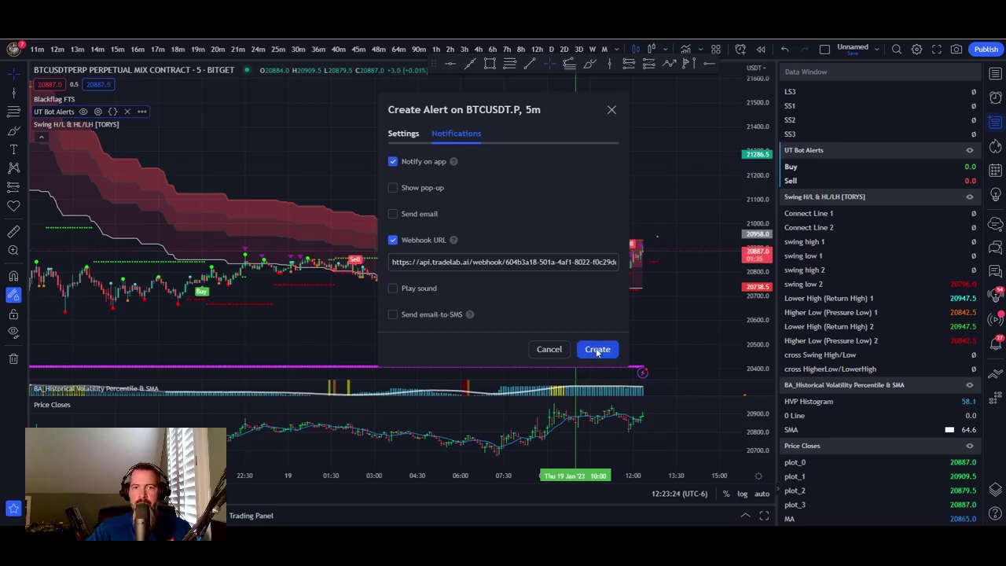
- Edit the UT Buy alert to send to the webhook URL, save it, and finish TradeLab's instructions
{"action": "left_click", "coordinate": [994, 98]}
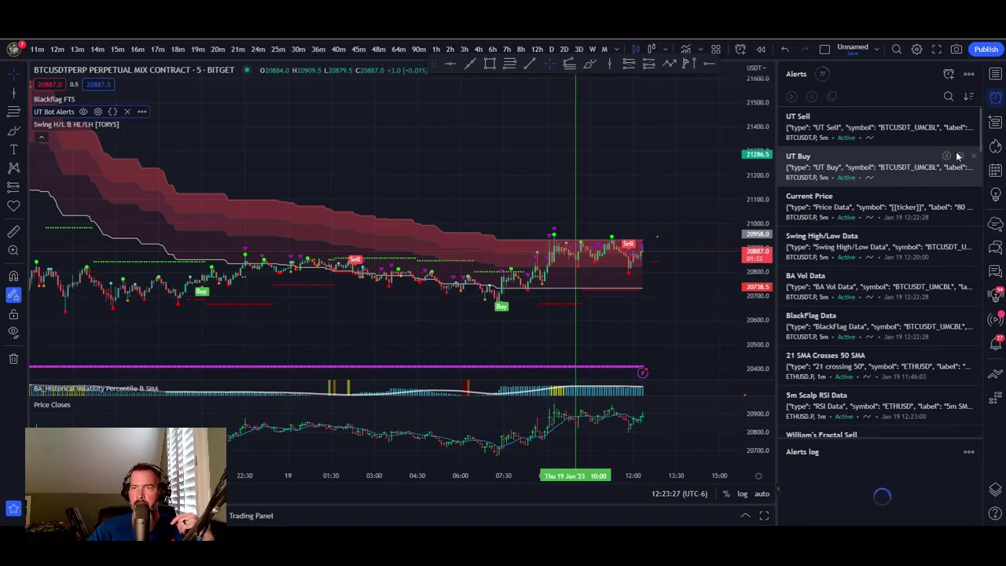
{"action": "left_click", "coordinate": [959, 156]}
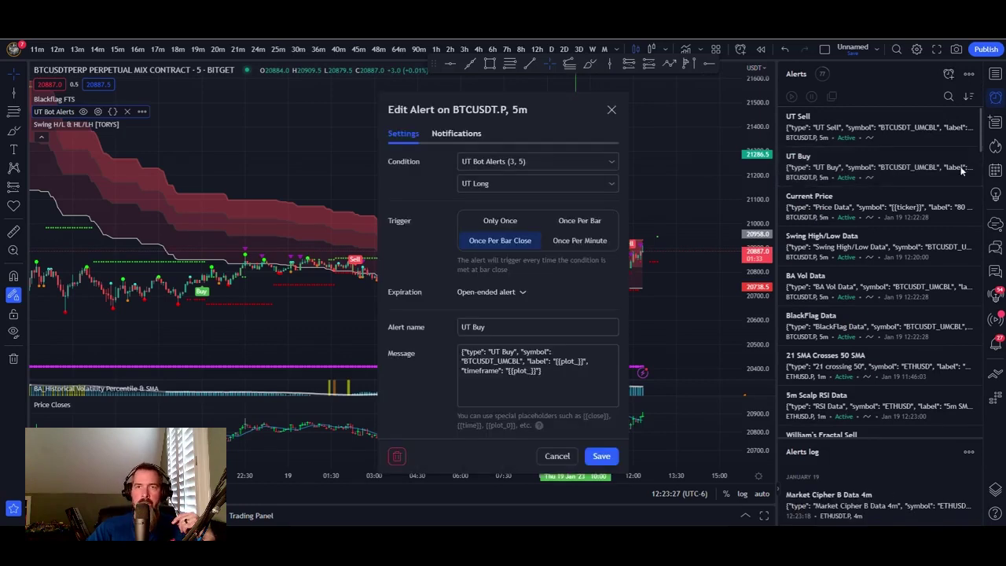
{"action": "left_click", "coordinate": [456, 134]}
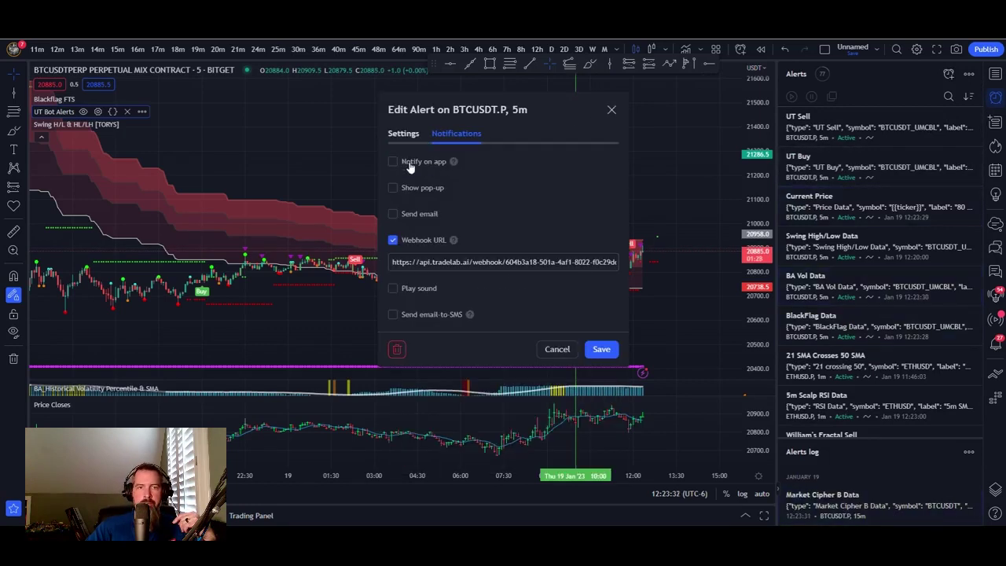
{"action": "left_click", "coordinate": [604, 350]}
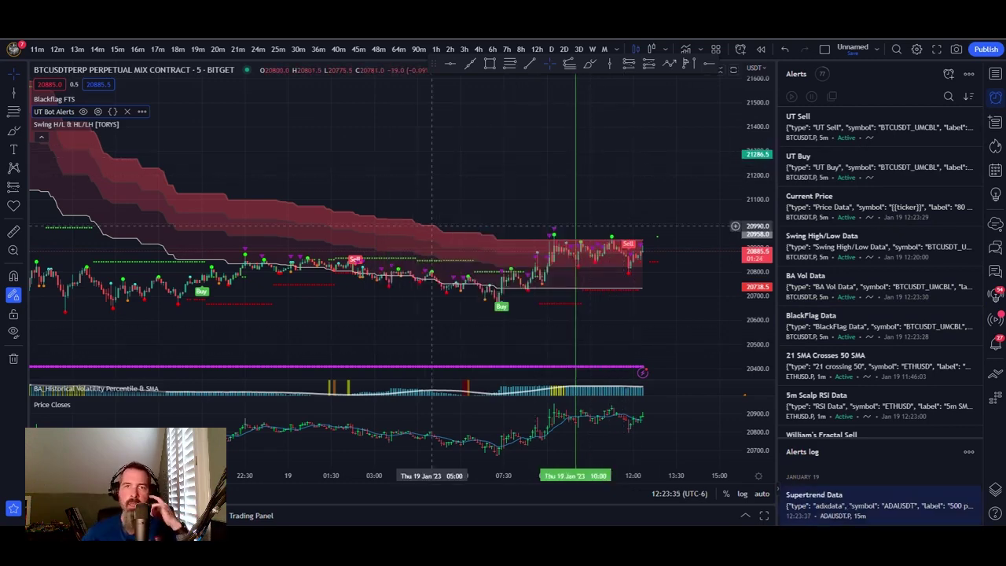
{"action": "key", "text": "alt+Tab"}
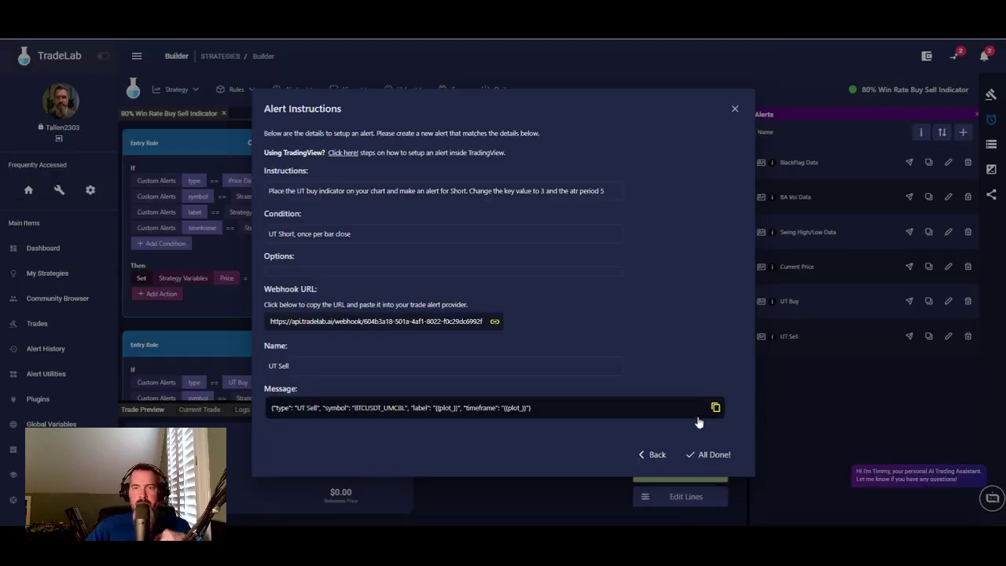
{"action": "left_click", "coordinate": [724, 462]}
- Review the strategy's variables and trade settings, then show its Share settings
{"action": "scroll", "coordinate": [432, 263], "scroll_direction": "down", "scroll_amount": 10}
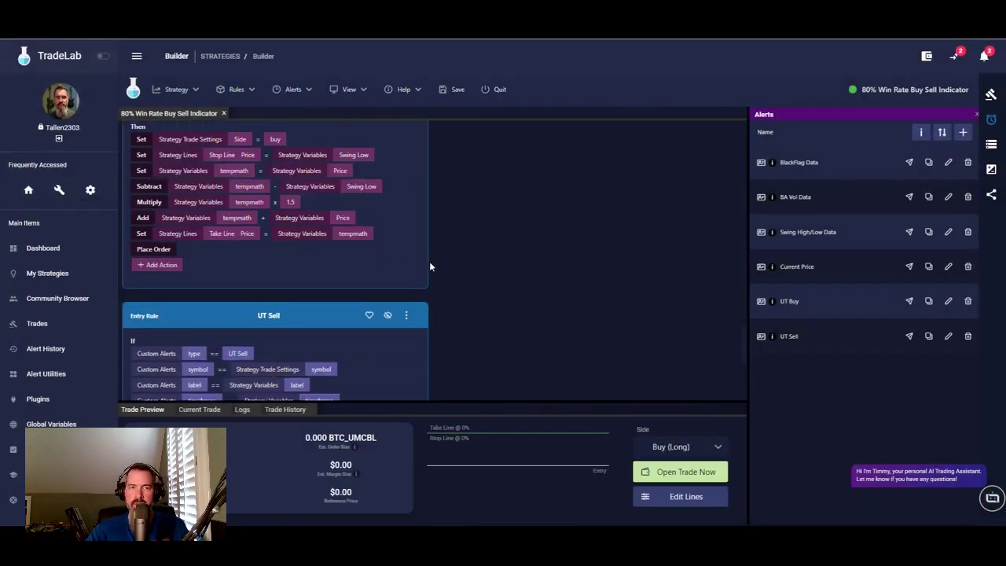
{"action": "left_click", "coordinate": [991, 145]}
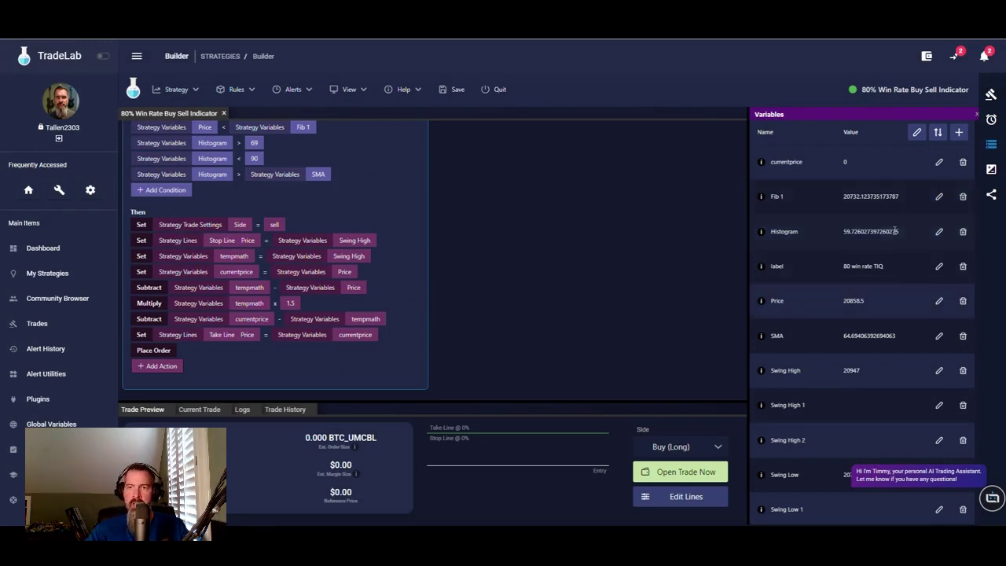
{"action": "scroll", "coordinate": [905, 360], "scroll_direction": "down", "scroll_amount": 2}
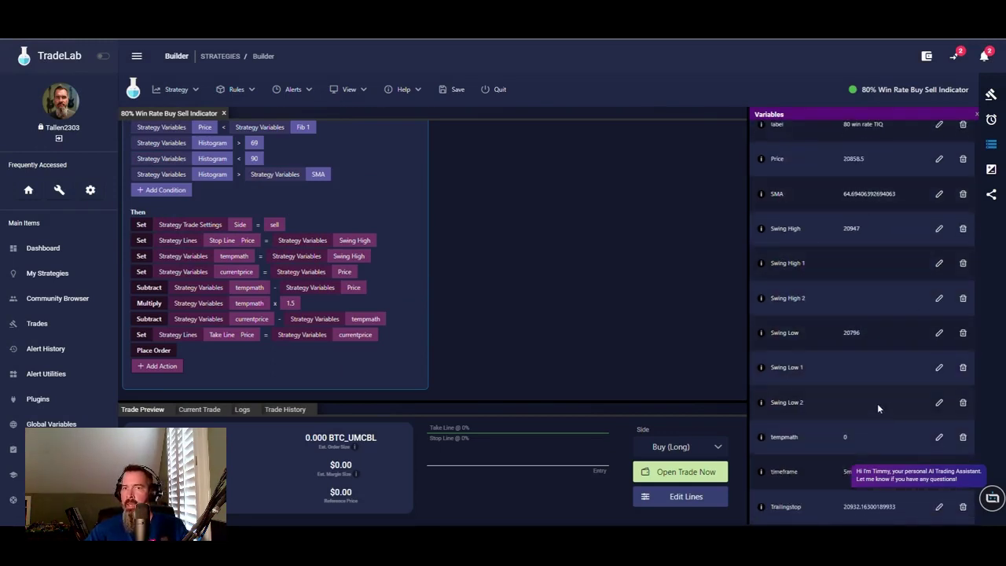
{"action": "scroll", "coordinate": [873, 378], "scroll_direction": "up", "scroll_amount": 3}
{"action": "left_click", "coordinate": [993, 96]}
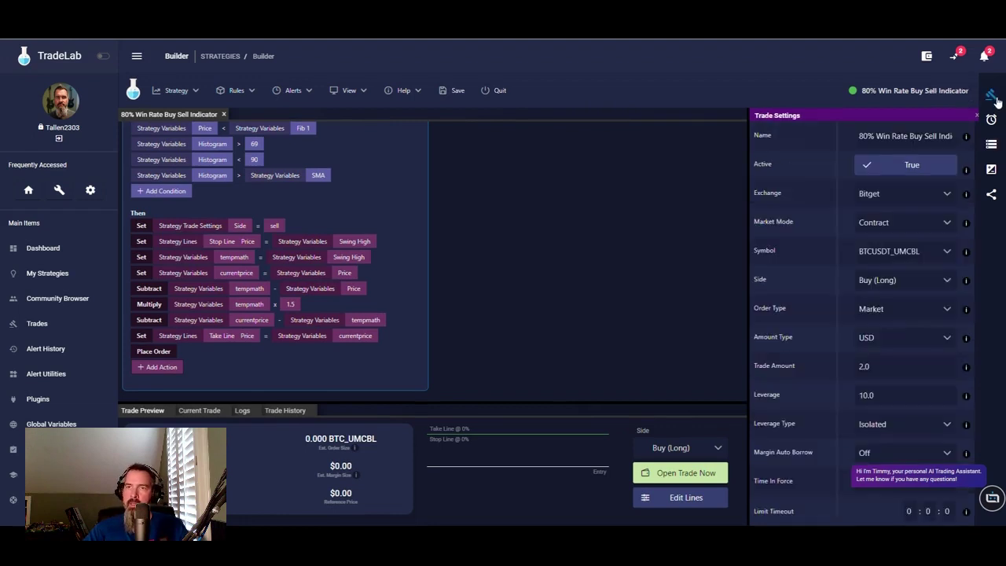
{"action": "scroll", "coordinate": [805, 255], "scroll_direction": "down", "scroll_amount": 10}
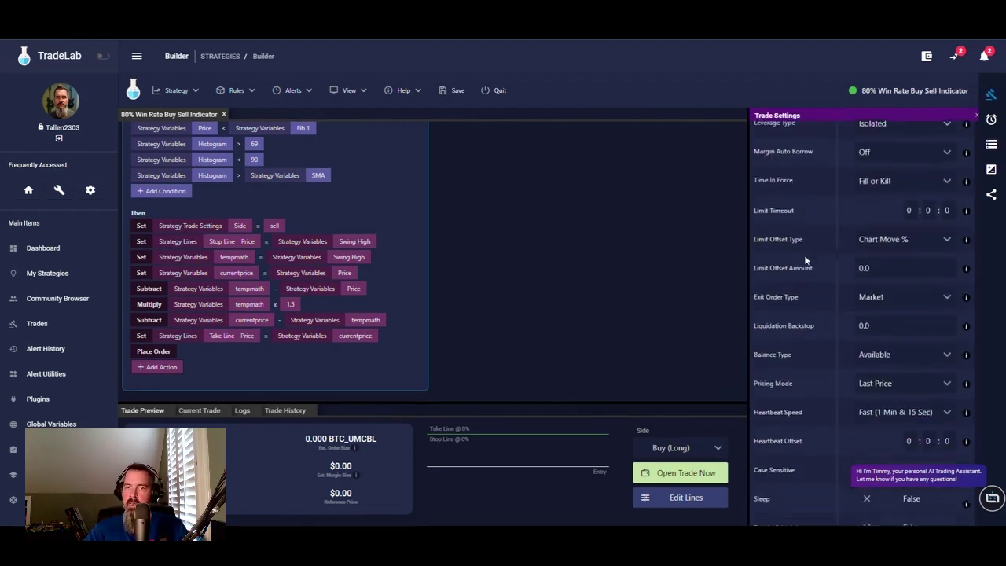
{"action": "scroll", "coordinate": [810, 275], "scroll_direction": "up", "scroll_amount": 3}
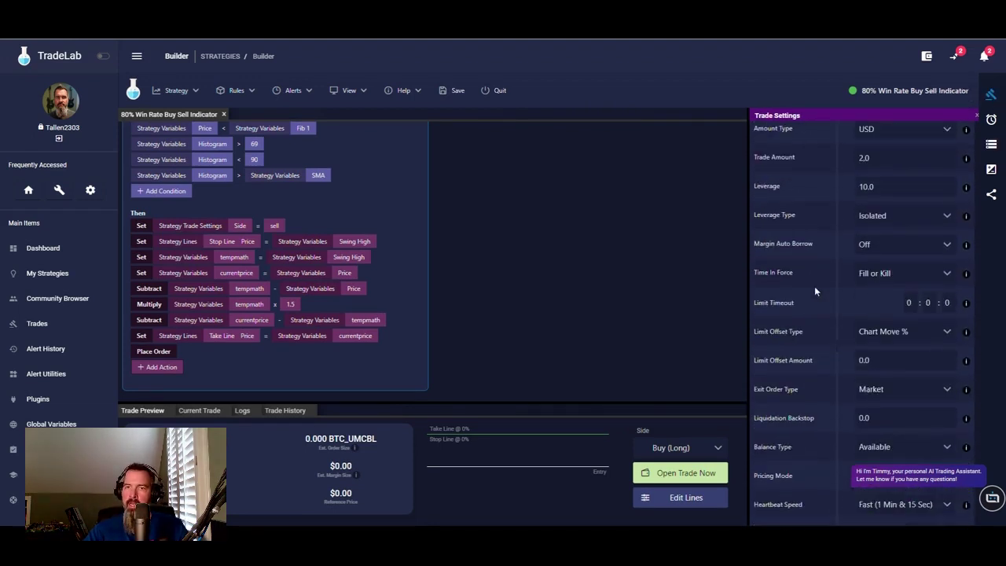
{"action": "left_click", "coordinate": [991, 193]}
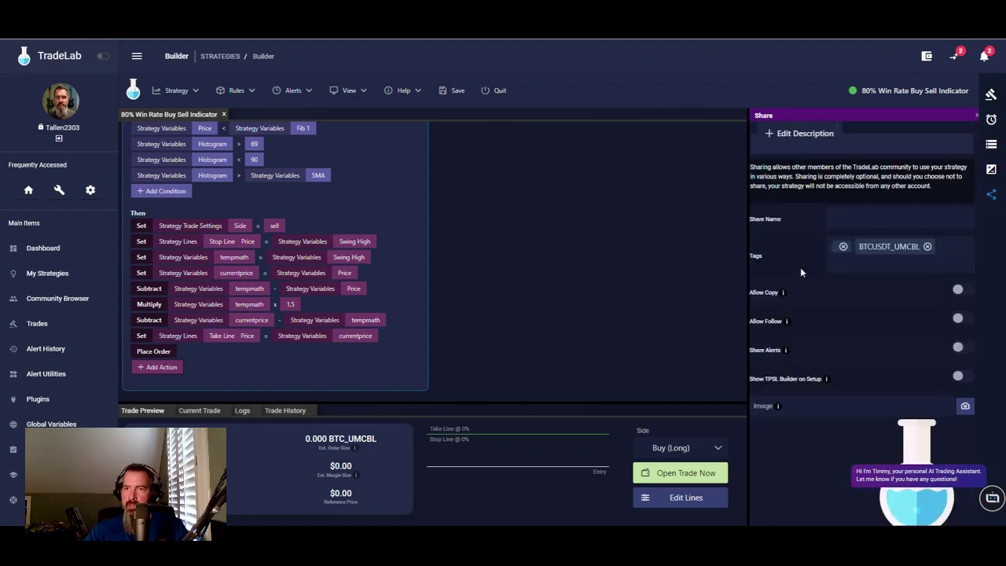
- Share as '80% Win Rate TradeIQ' with Allow Copy and Allow Follow on, accept terms, and save
{"action": "left_click", "coordinate": [849, 211]}
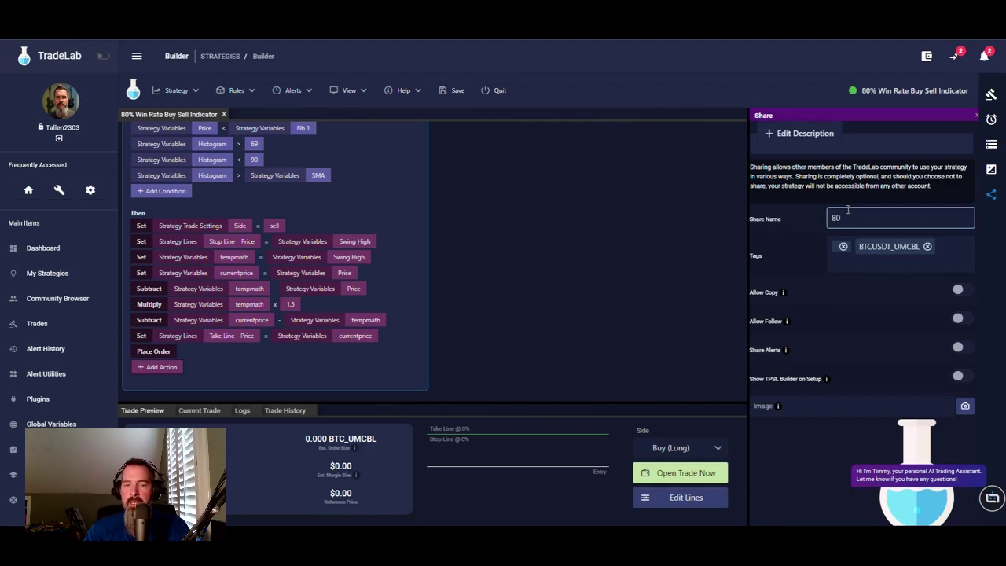
{"action": "type", "text": "80% Win R"}
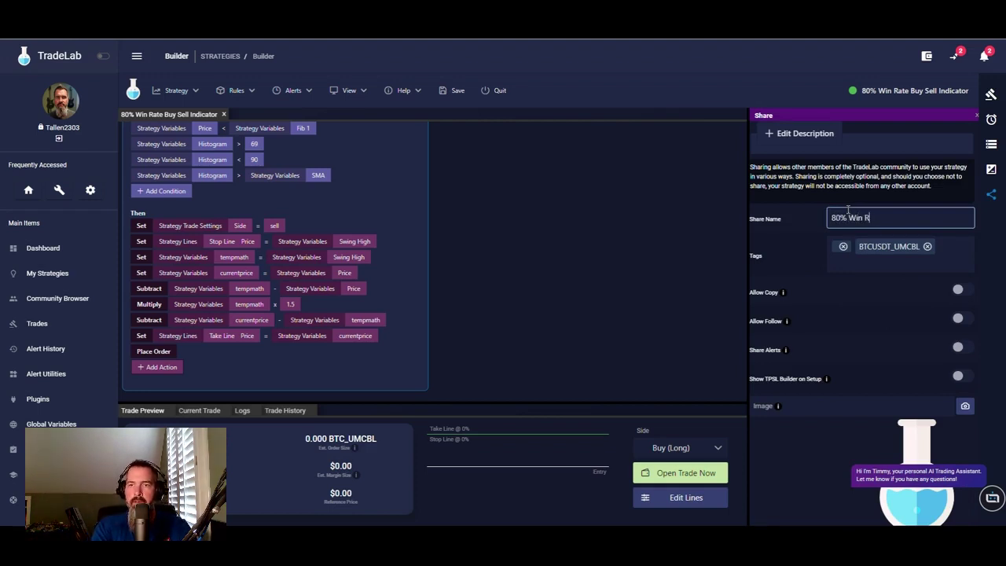
{"action": "type", "text": "ate TradeIQ"}
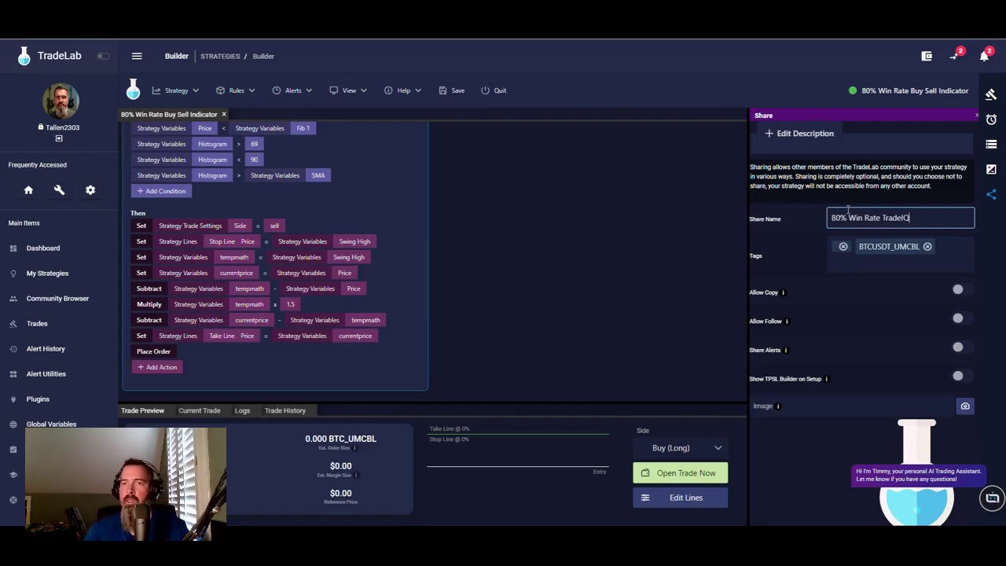
{"action": "left_click", "coordinate": [961, 289]}
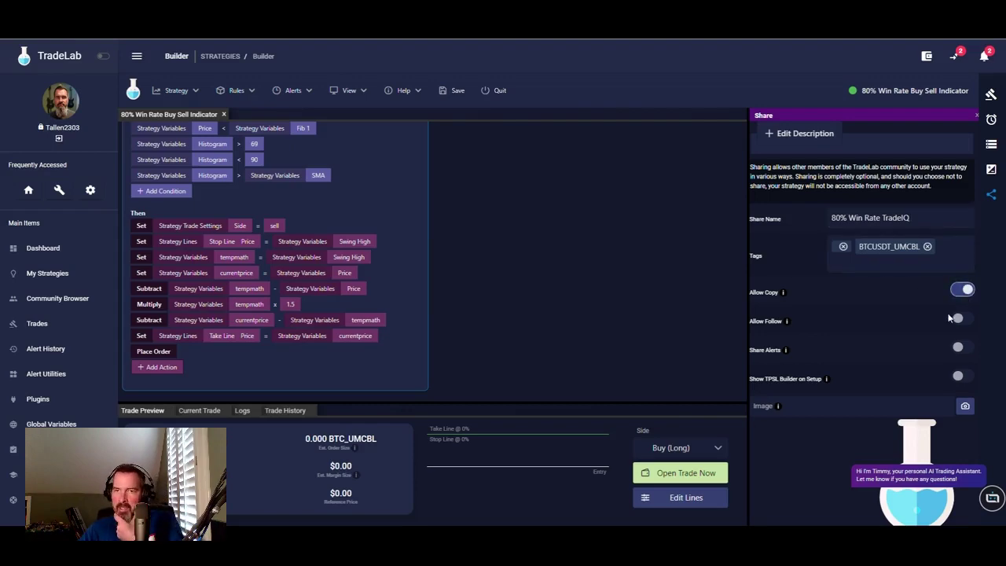
{"action": "left_click", "coordinate": [953, 319]}
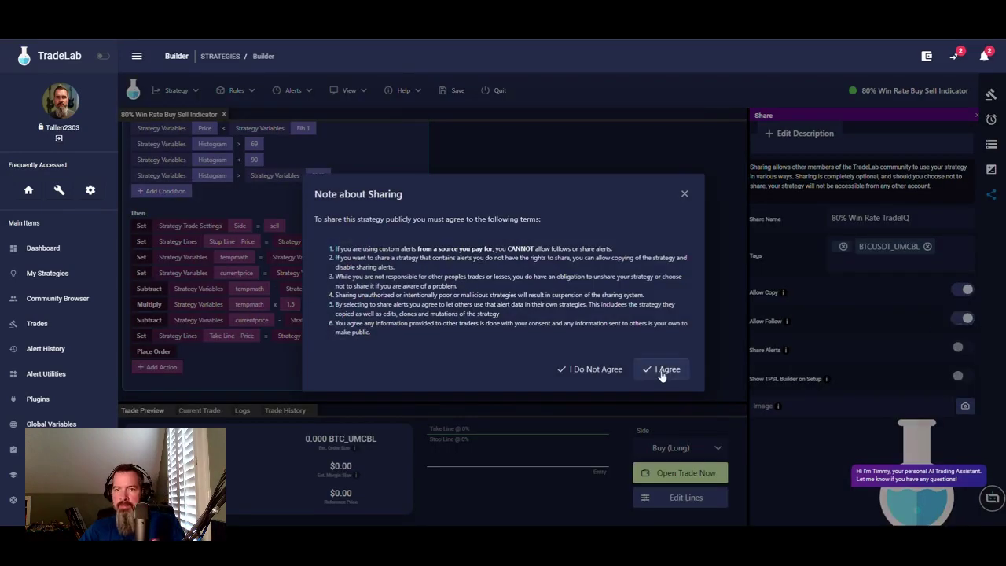
{"action": "left_click", "coordinate": [665, 368]}
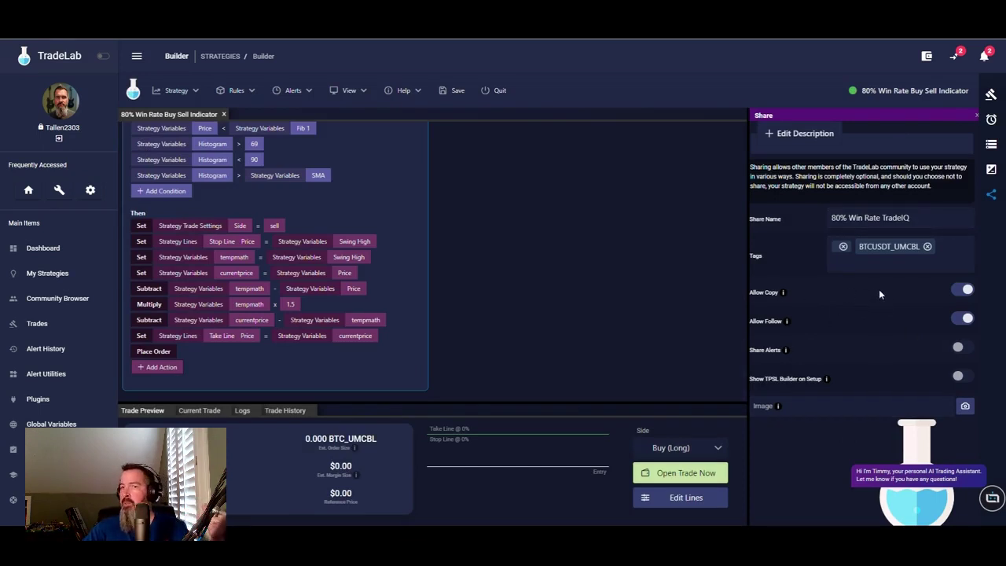
{"action": "scroll", "coordinate": [846, 367], "scroll_direction": "down", "scroll_amount": 1}
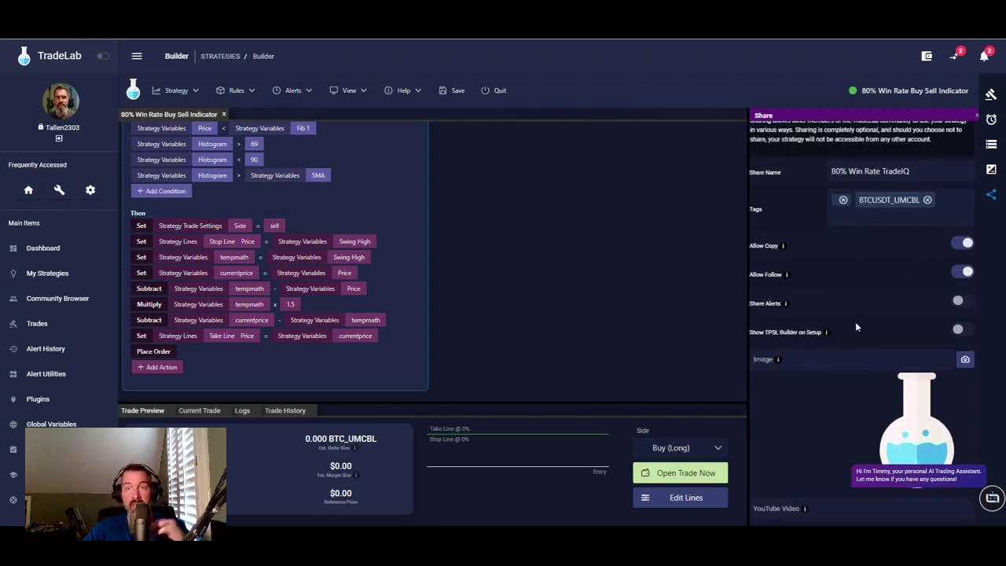
{"action": "scroll", "coordinate": [861, 386], "scroll_direction": "up", "scroll_amount": 1}
{"action": "scroll", "coordinate": [862, 350], "scroll_direction": "down", "scroll_amount": 1}
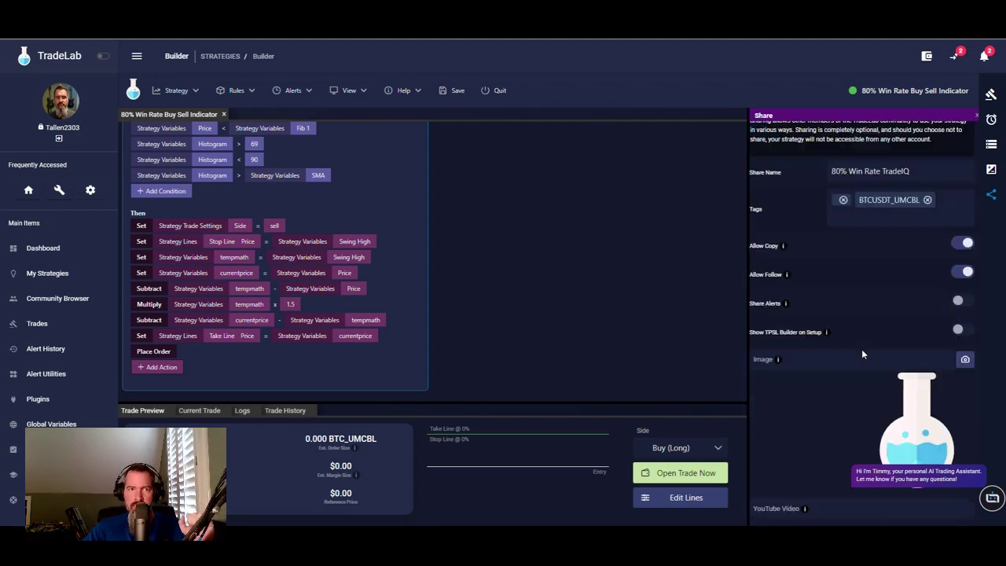
{"action": "scroll", "coordinate": [832, 330], "scroll_direction": "up", "scroll_amount": 1}
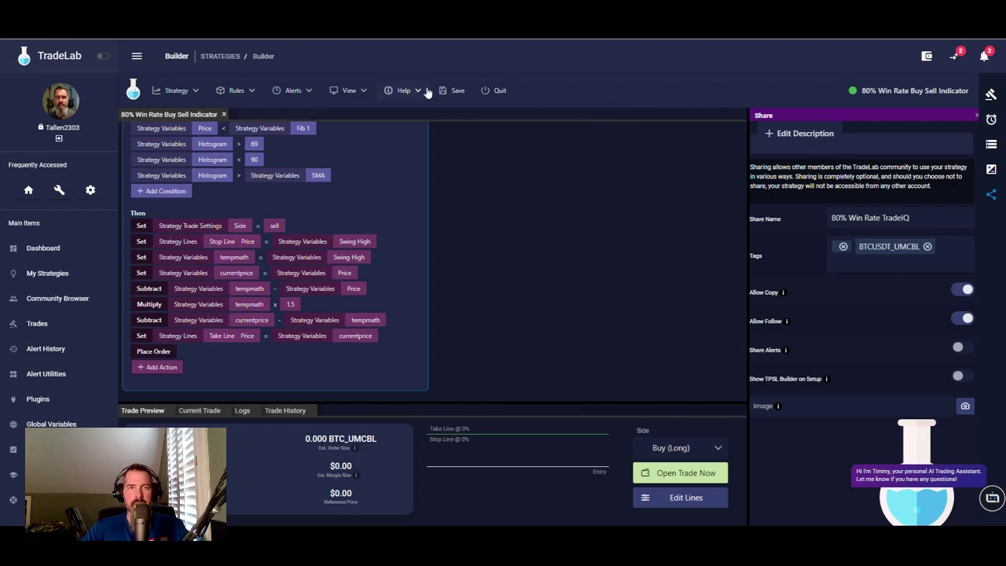
{"action": "left_click", "coordinate": [452, 91]}
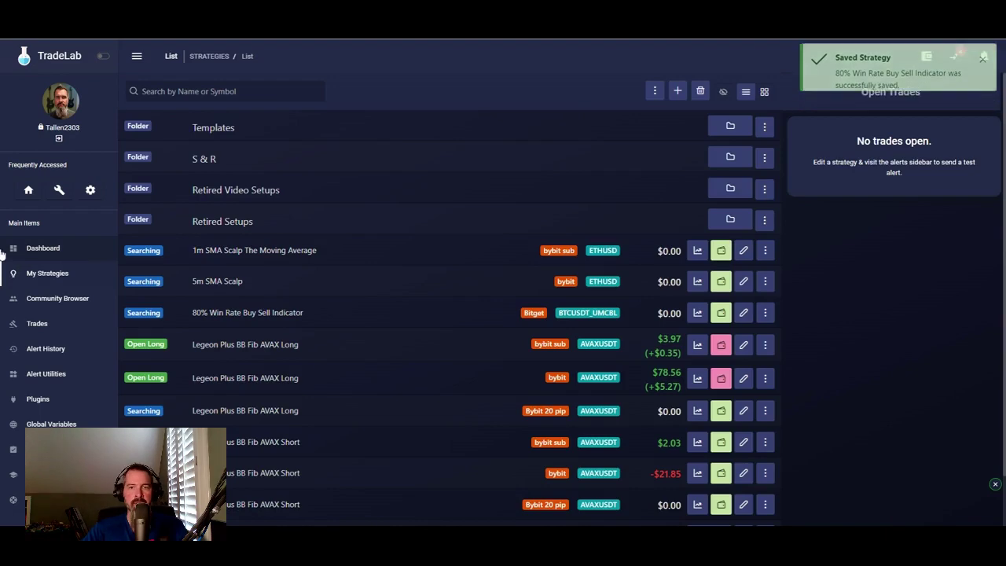
- Confirm 80% Win Rate TradeIQ appears under Most Recent in the Community Browser
{"action": "left_click", "coordinate": [63, 299]}
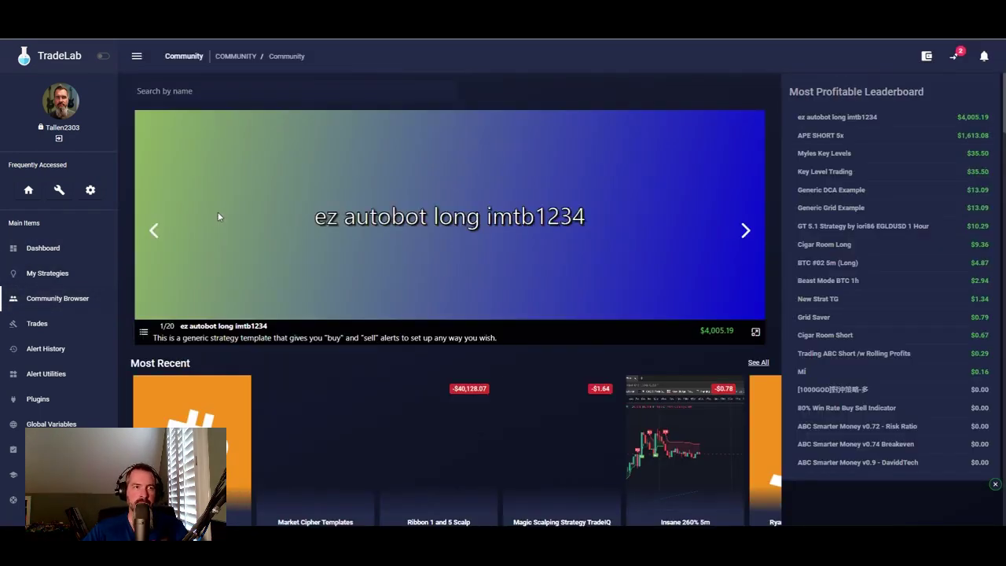
{"action": "scroll", "coordinate": [265, 367], "scroll_direction": "down", "scroll_amount": 3}
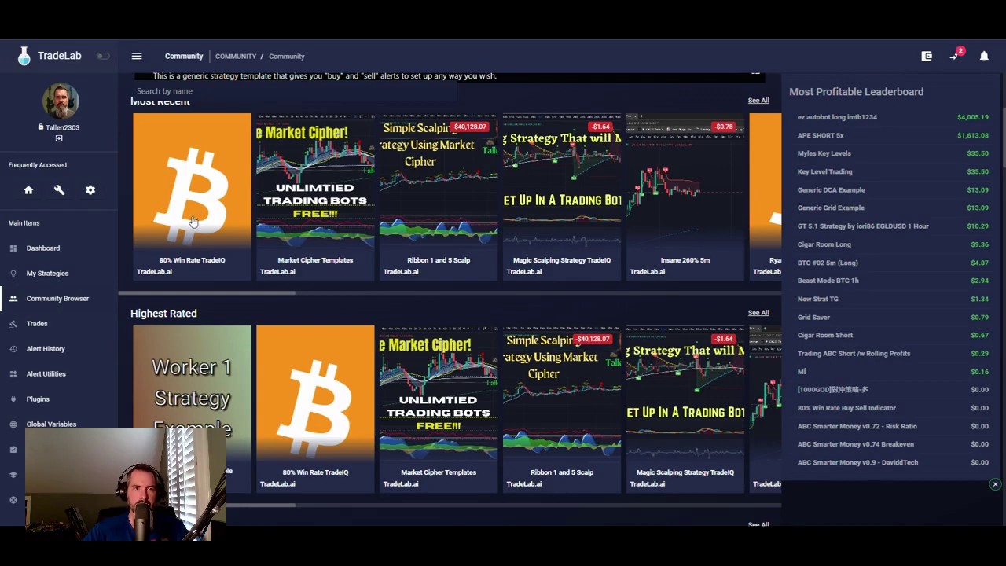